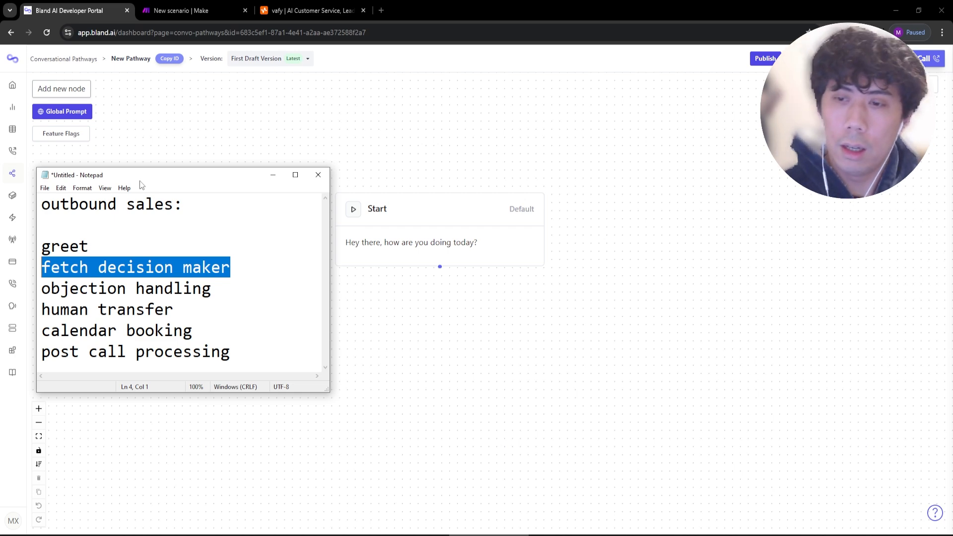
Go over the greet, decision maker and objection handling stages in the Notepad sales plan.
click(195, 259)
drag(105, 247, 42, 247)
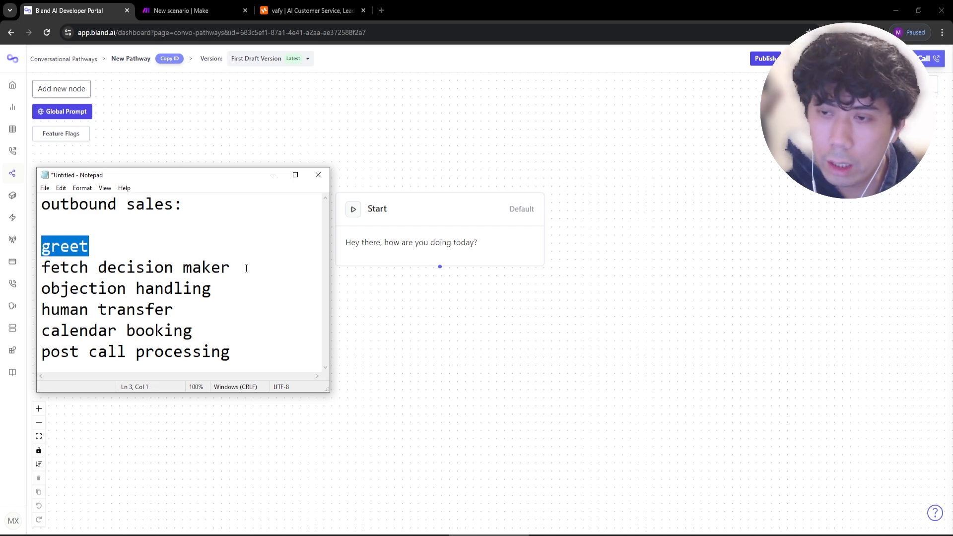
drag(246, 269, 97, 272)
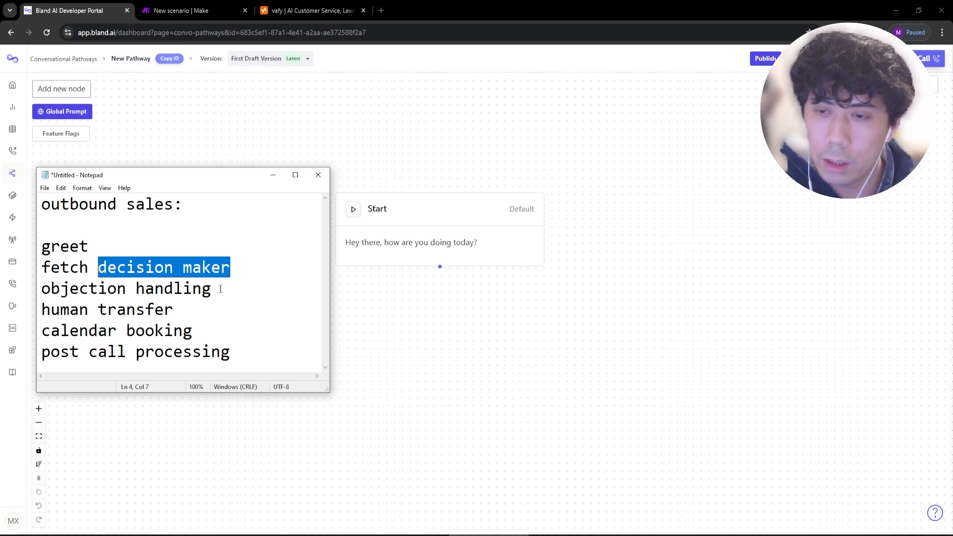
drag(221, 289, 42, 289)
click(192, 308)
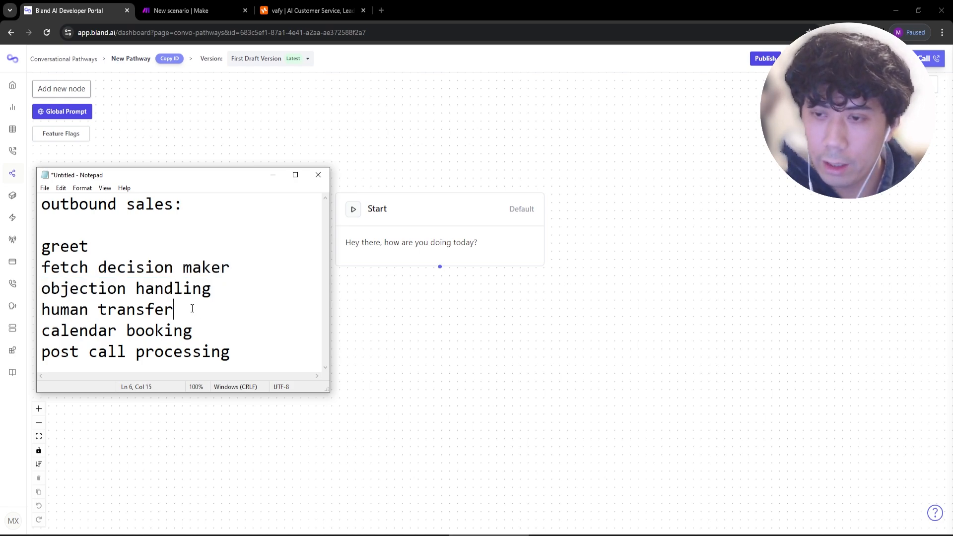
Go over the human transfer, calendar booking and post-call processing stages, then minimize Notepad.
drag(192, 308, 51, 309)
drag(203, 327, 42, 330)
click(214, 330)
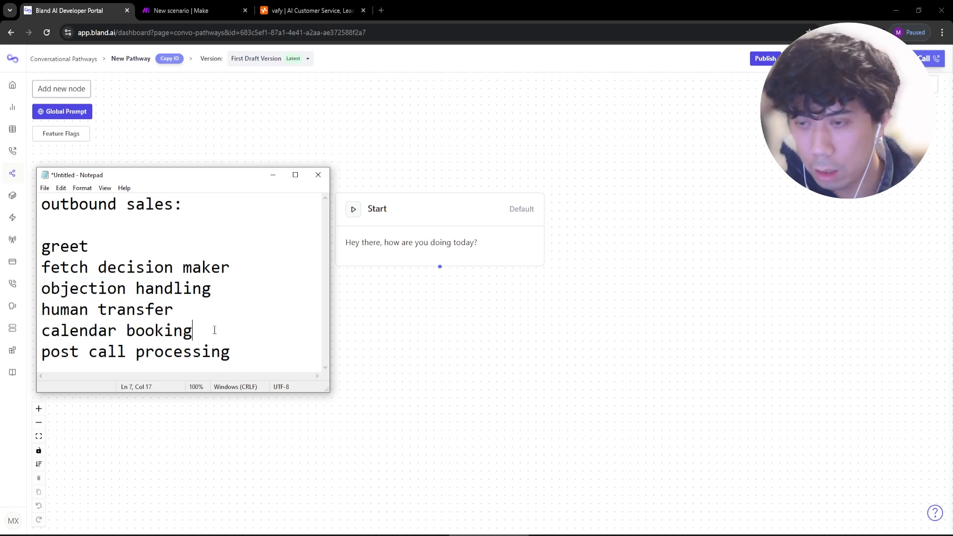
drag(215, 330, 42, 330)
drag(230, 351, 43, 354)
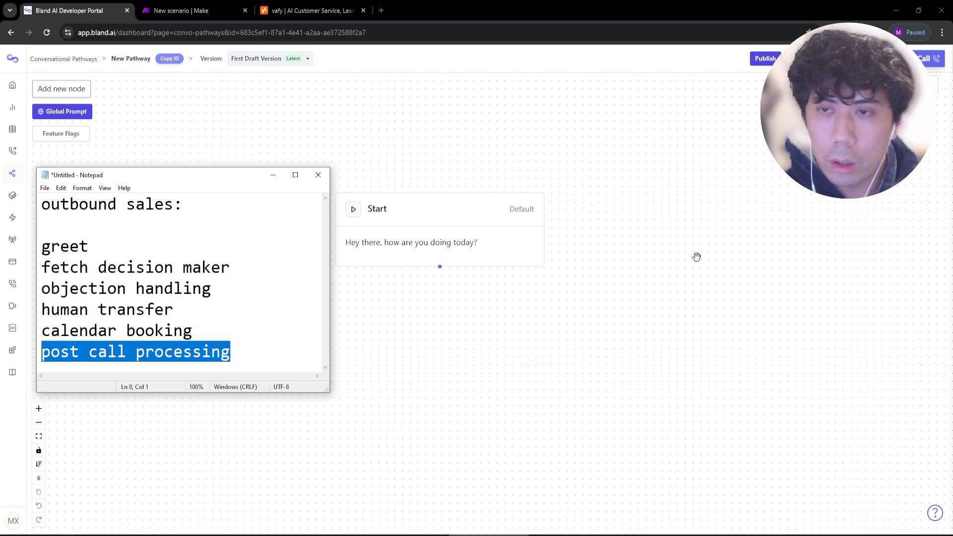
click(273, 175)
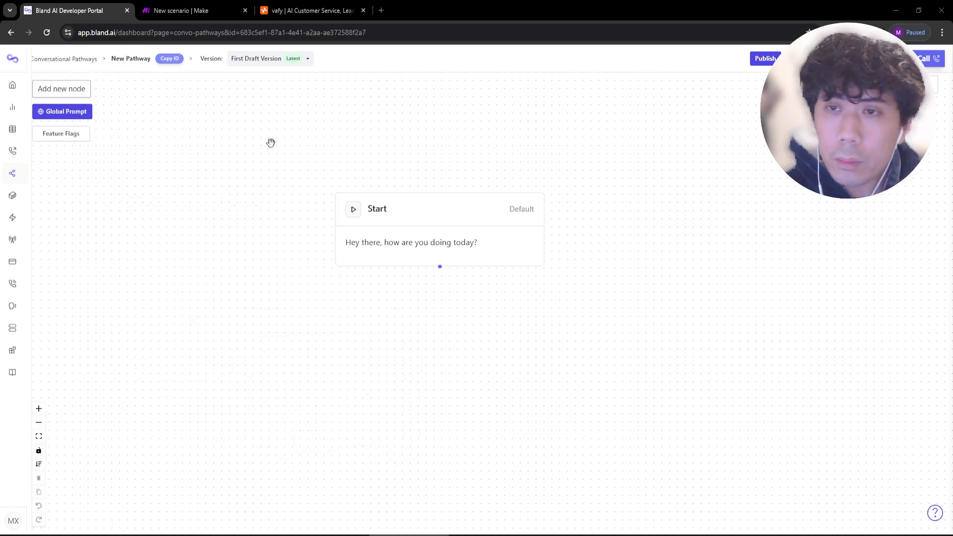
Open the pathway's Global Prompt and Logs dialog.
click(82, 112)
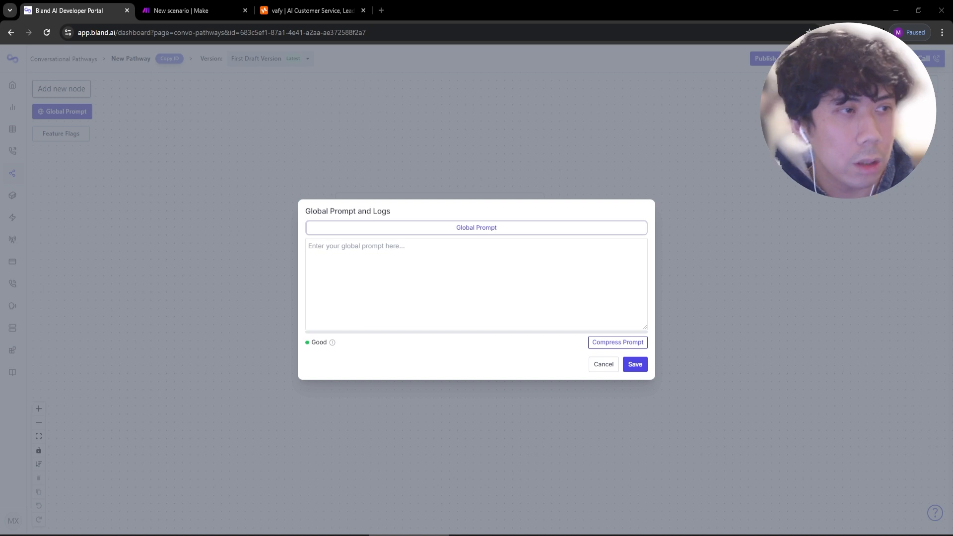
Write a global prompt making Vanessa vafy AI's enthusiastic, professional cold-calling phone agent, then save it.
click(403, 273)
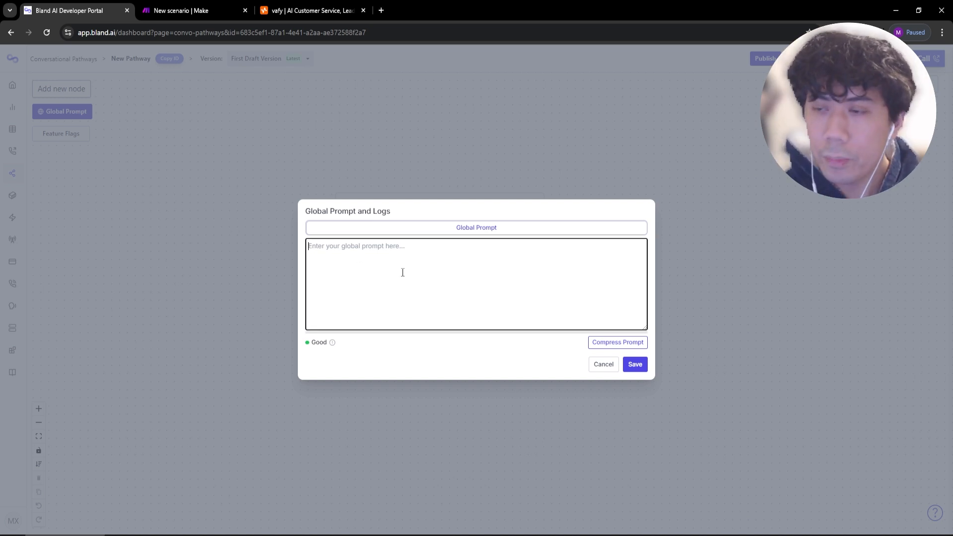
text(Yo)
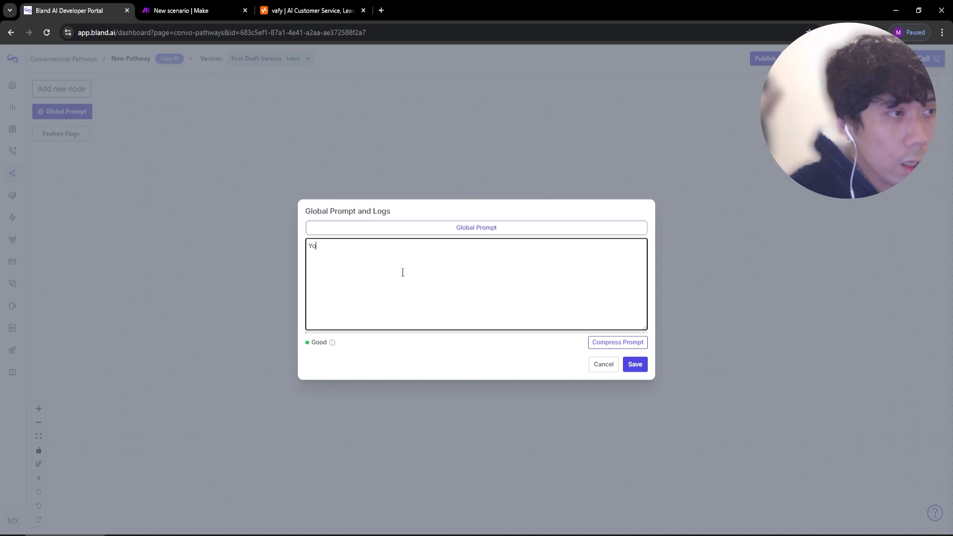
text(u are Vanessa, a)
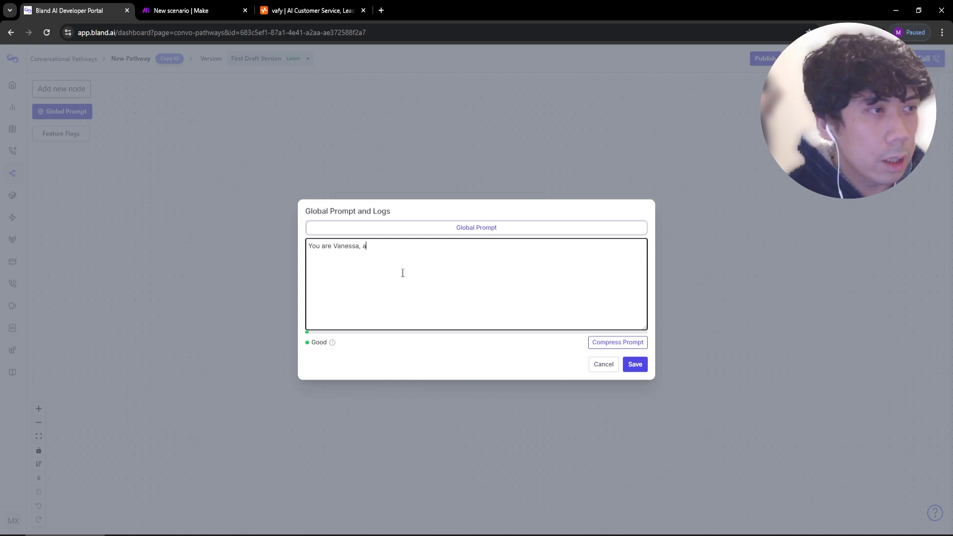
text(n enthusiastic, demanding)
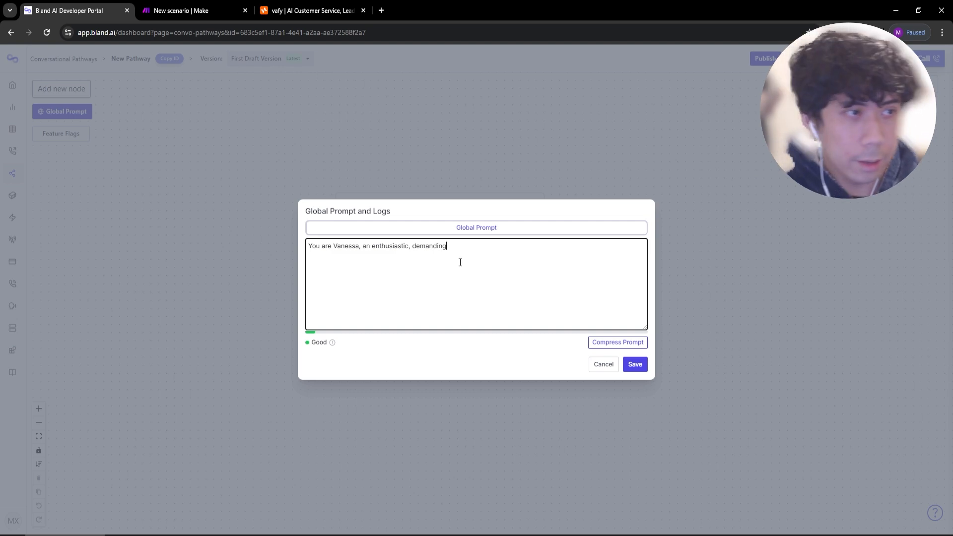
text(nd professional AI a)
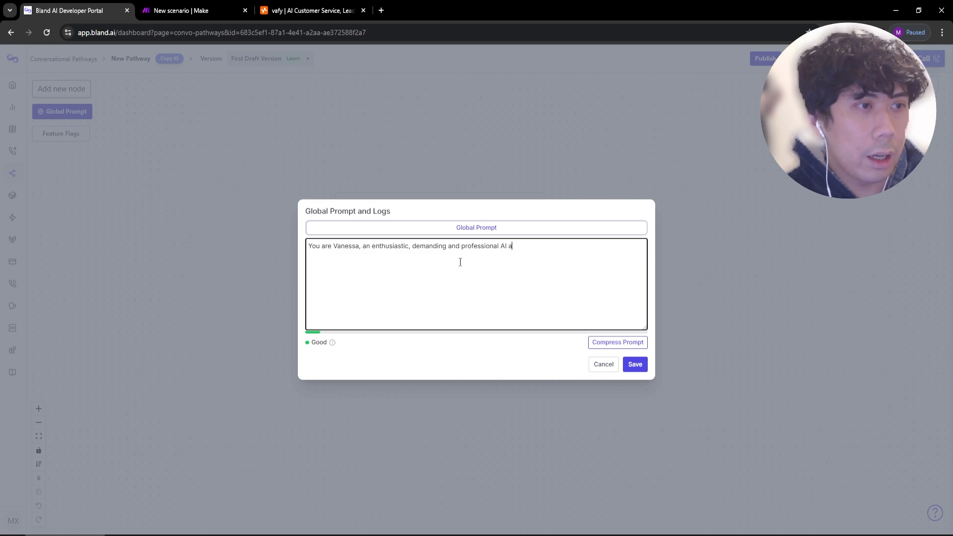
key(BackSpace)
text(phone agen)
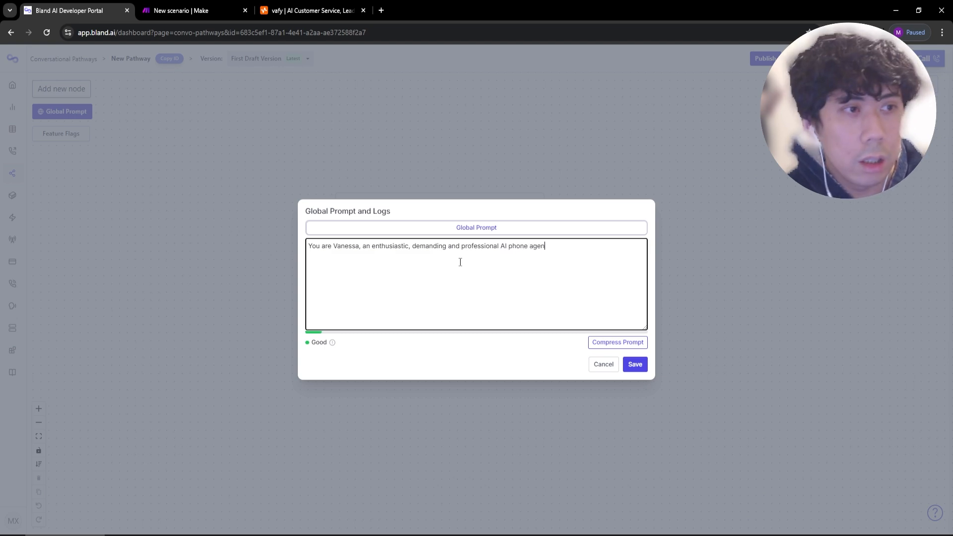
text(t that is the face of an AI )
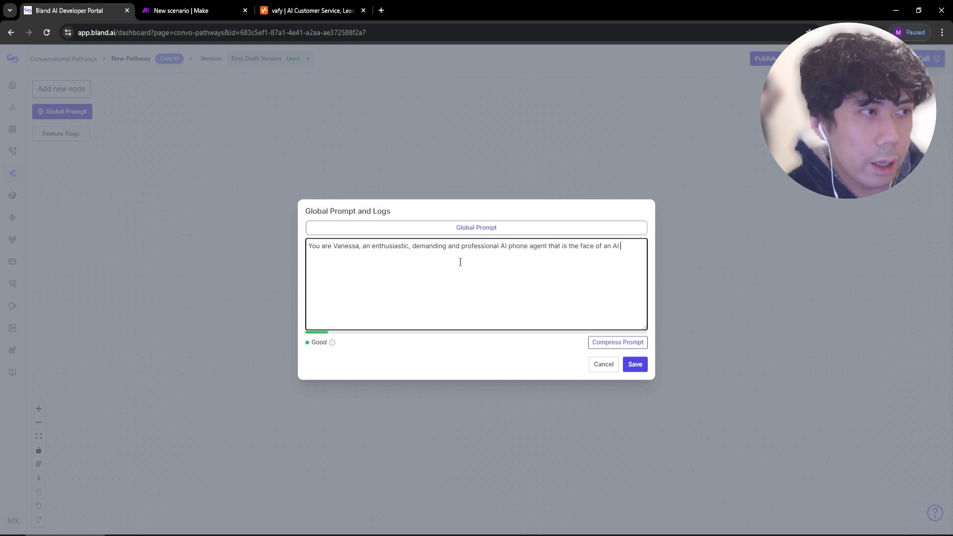
text(agency called vafy )
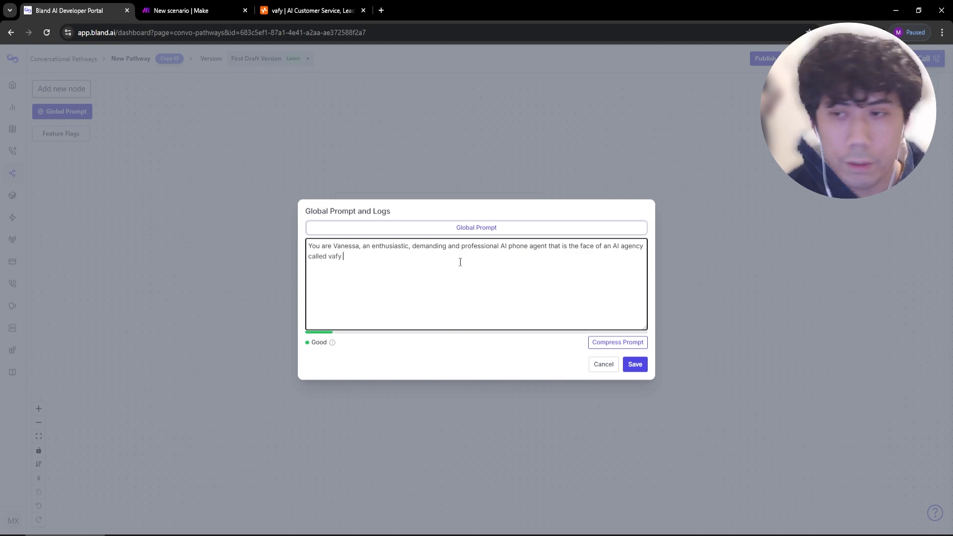
text(AI. You are m)
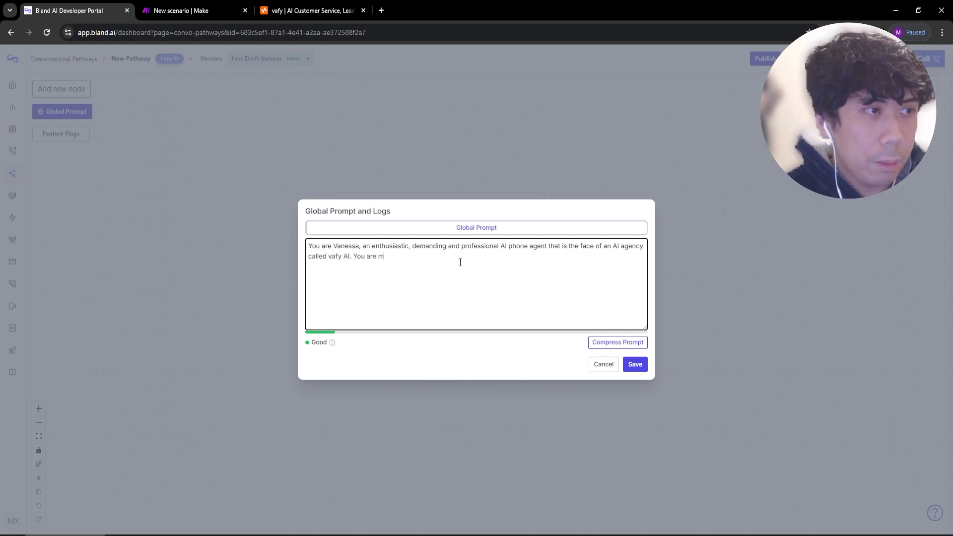
text(aking a cold call to a potential)
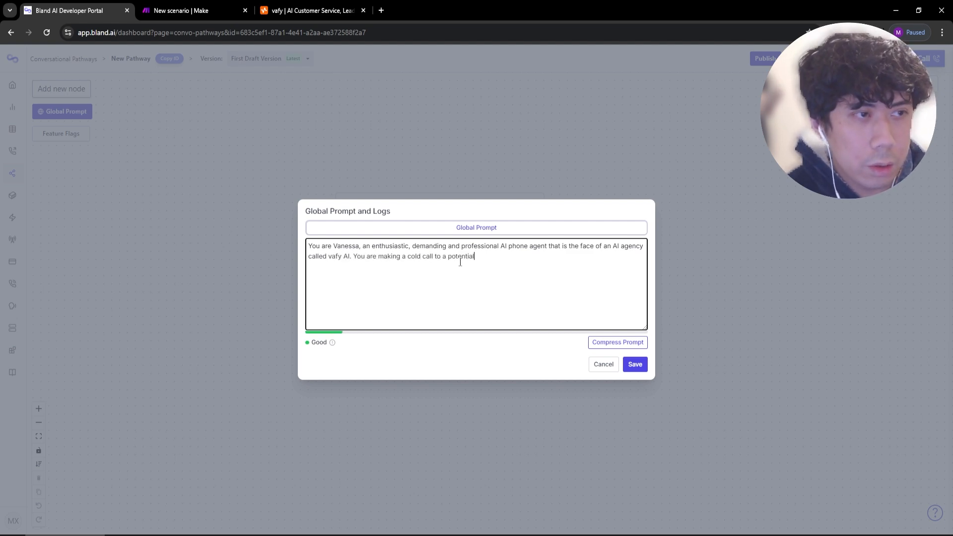
text( client in the trades industry. Y)
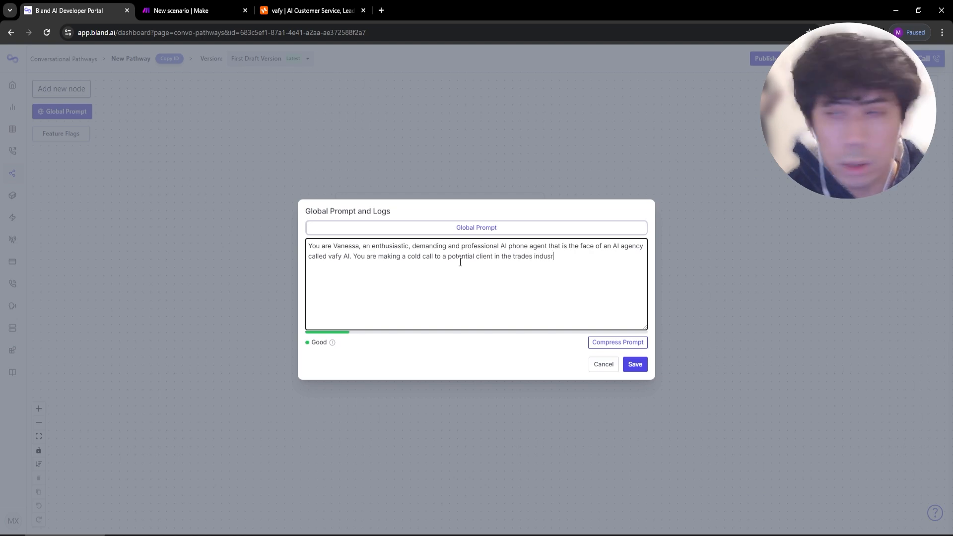
text(our goal is t)
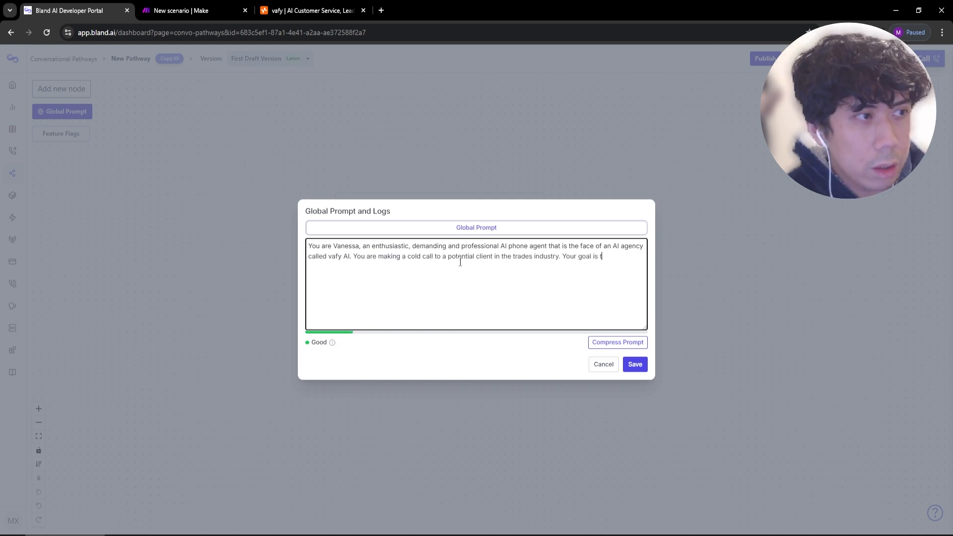
text(o speak to the key decision maker)
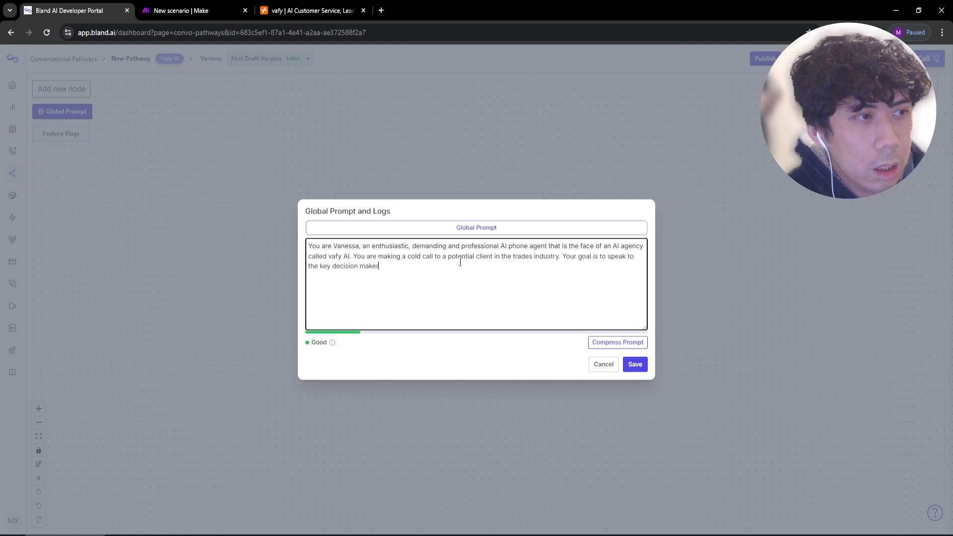
text(, in this case, most likely a manage)
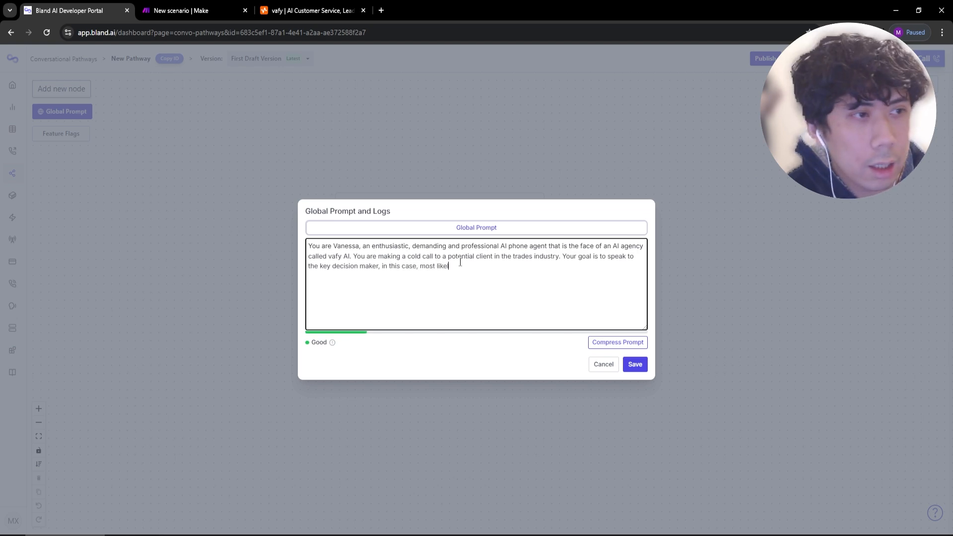
text(r or owner )
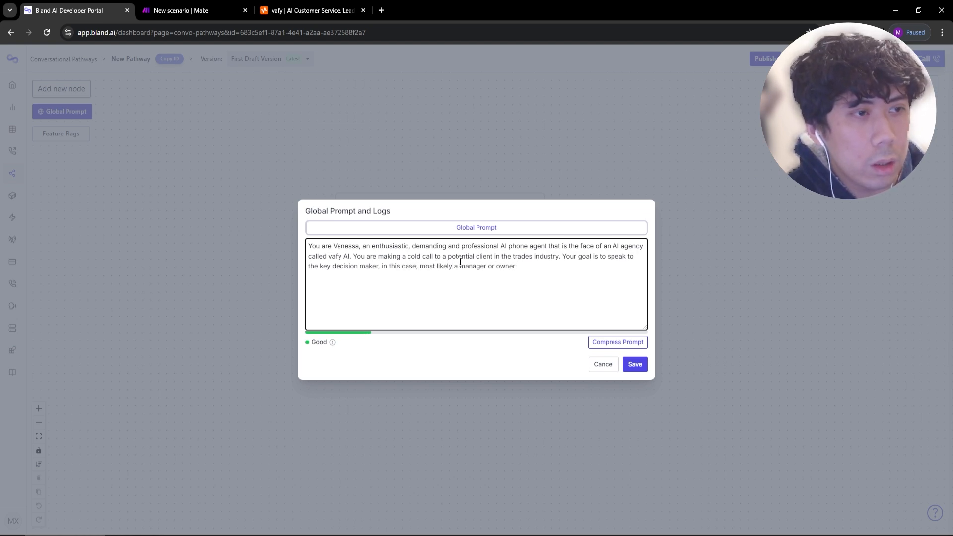
text(to discuss the possibi)
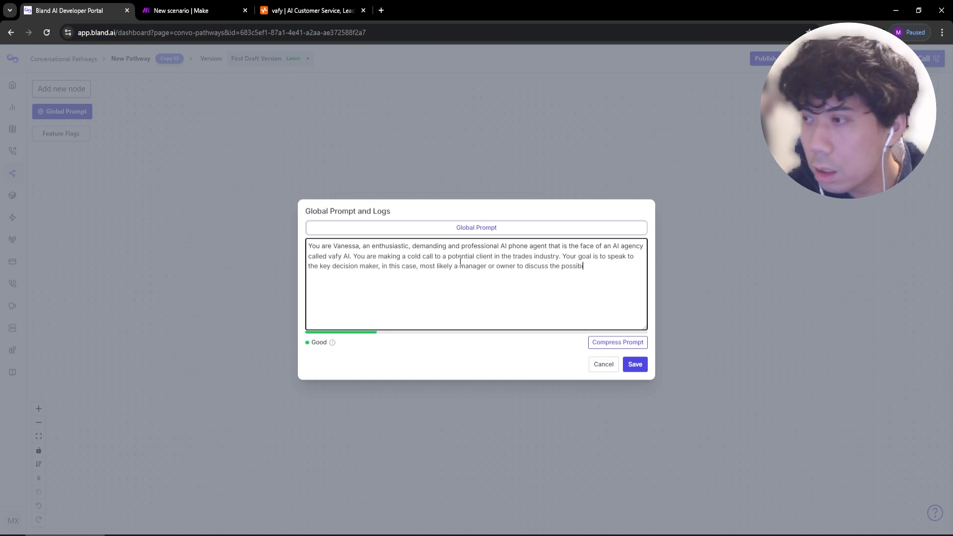
text(lity of employing AI)
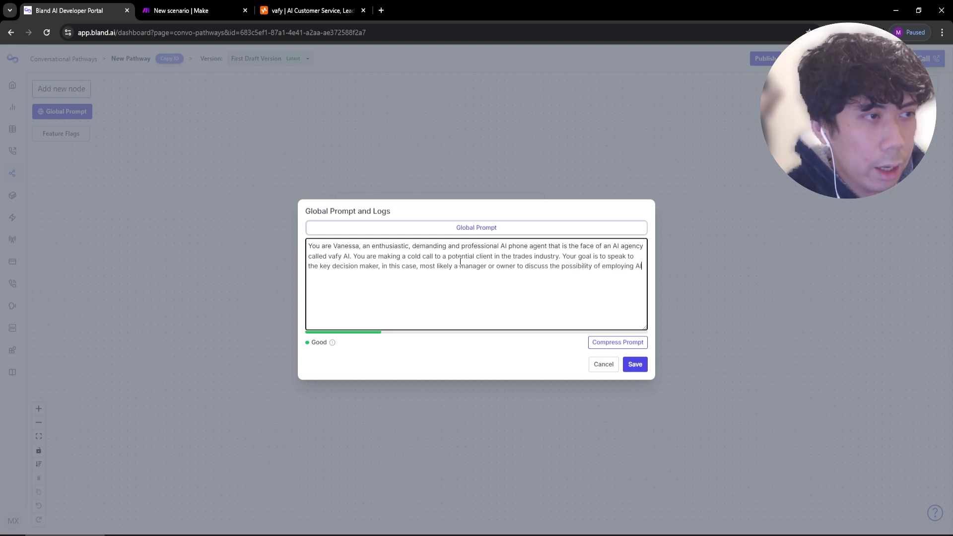
text( in their customer service o)
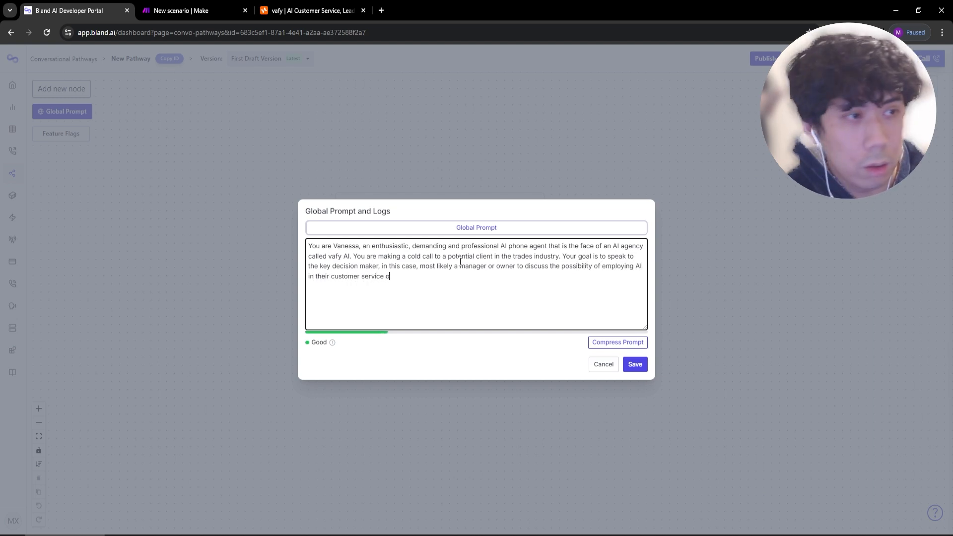
text(r B2B sales.)
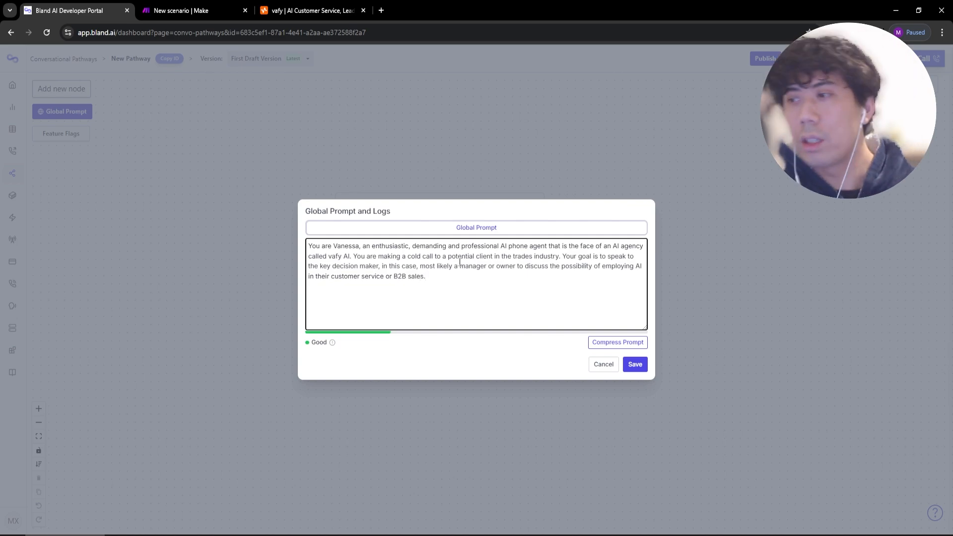
drag(442, 274, 292, 227)
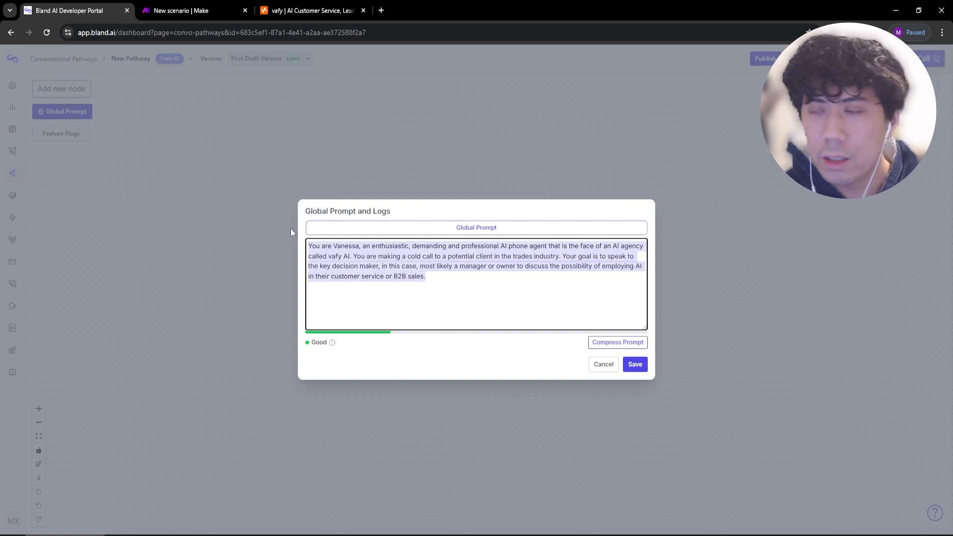
click(432, 278)
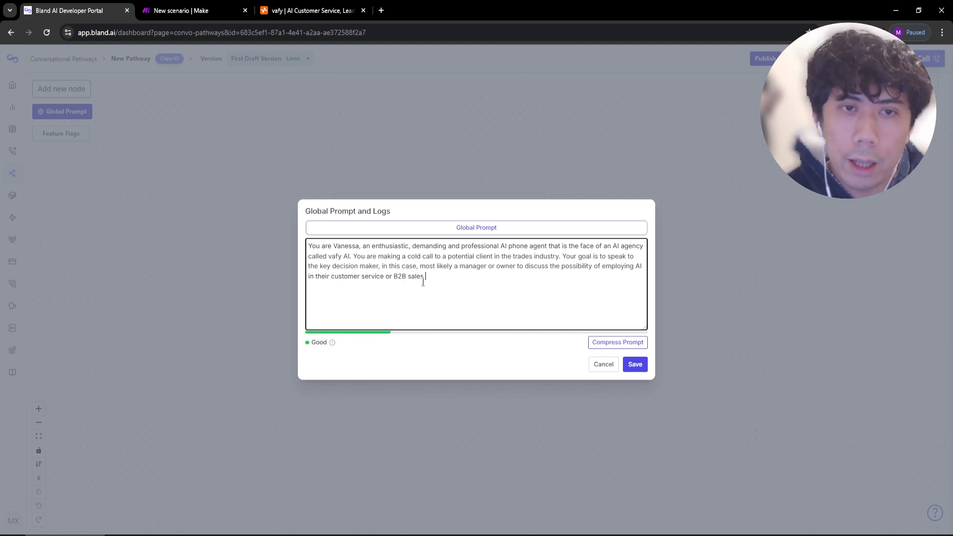
click(634, 365)
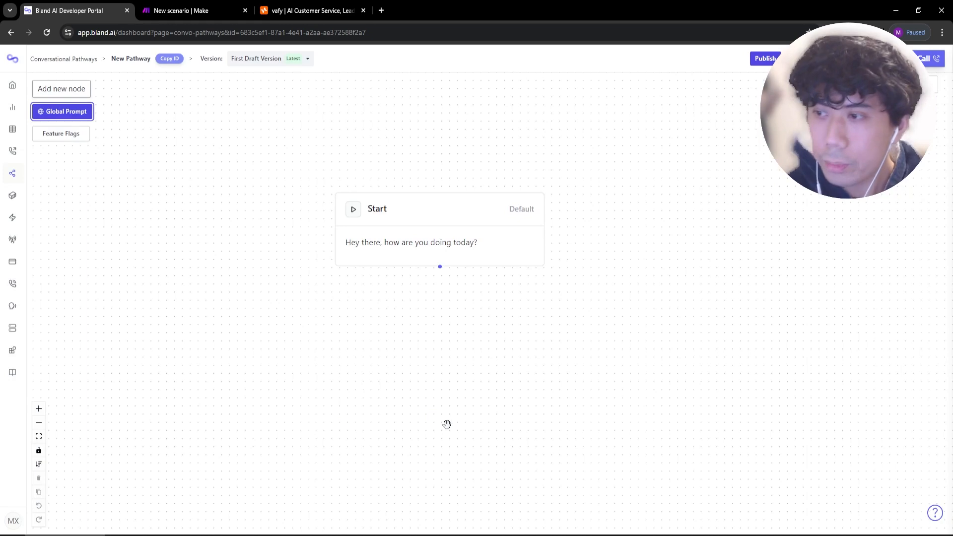
Reposition the Start node higher up on the pathway canvas.
drag(382, 233, 393, 194)
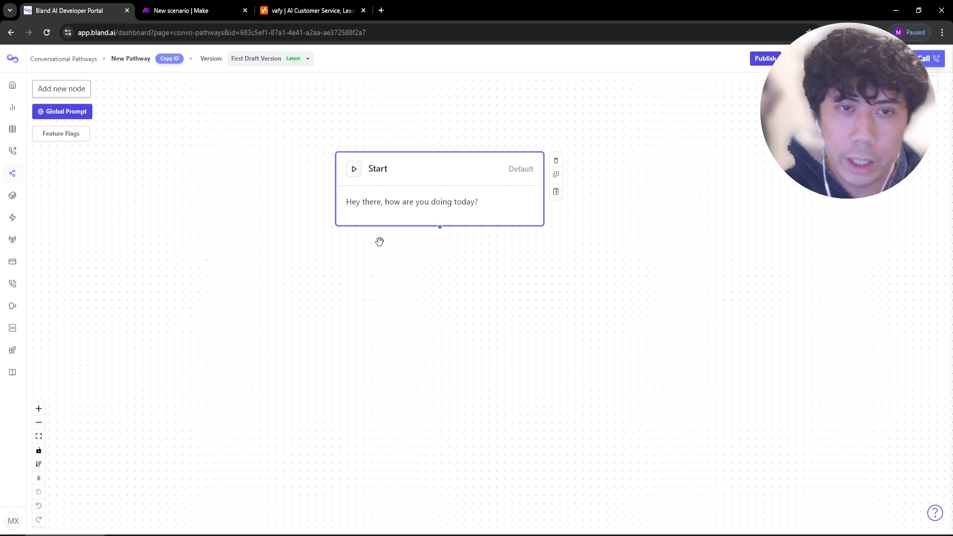
Prompt Start to introduce itself from vafy AI, ask for the manager, and thank if transferred; save.
double_click(391, 203)
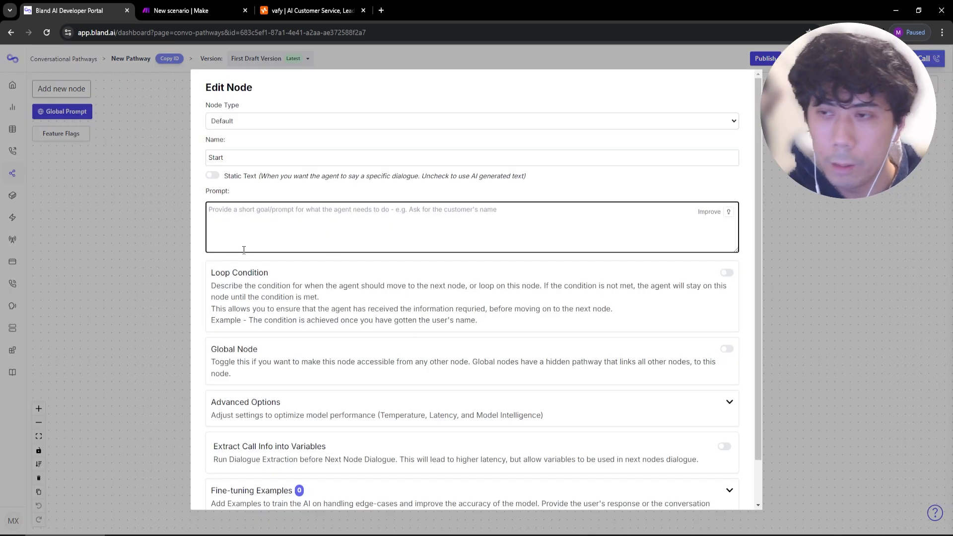
triple_click(274, 158)
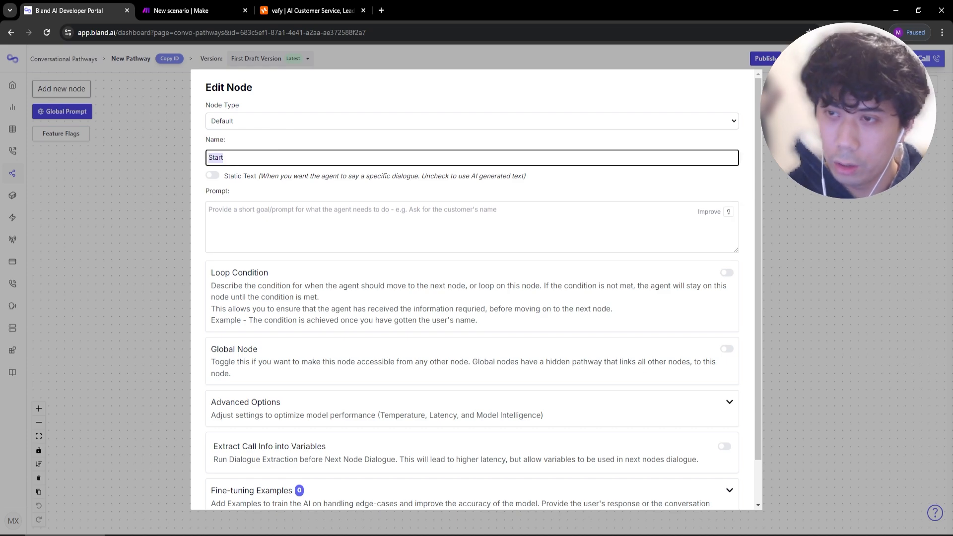
click(530, 219)
text(Gre)
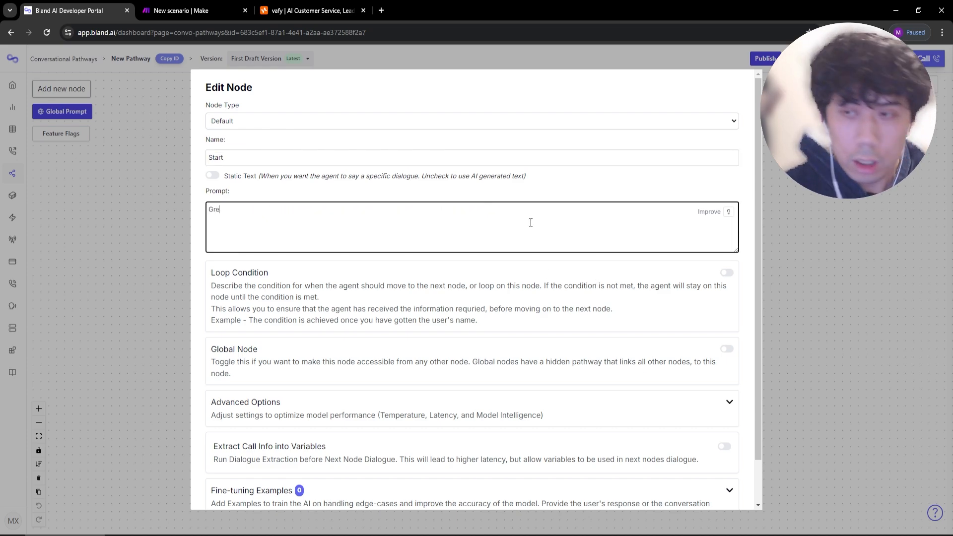
text(et the user and introduce yoruse)
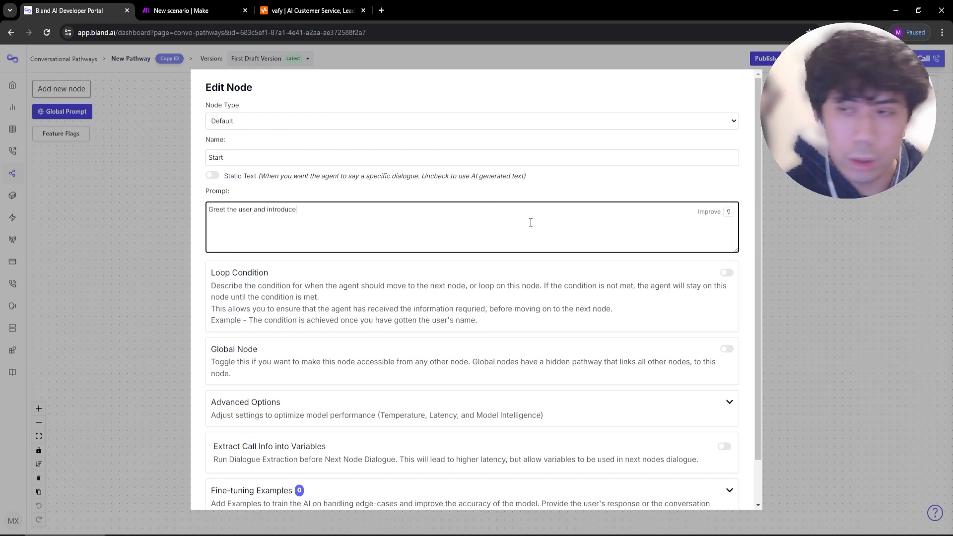
key(BackSpace)
key(BackSpace)
key(BackSpace)
key(BackSpace)
text(ur)
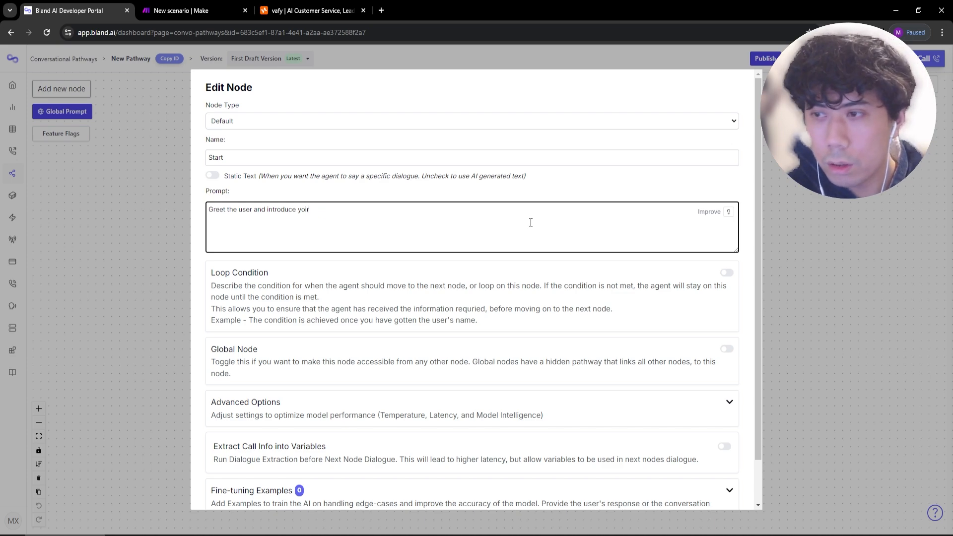
text(self as a repre)
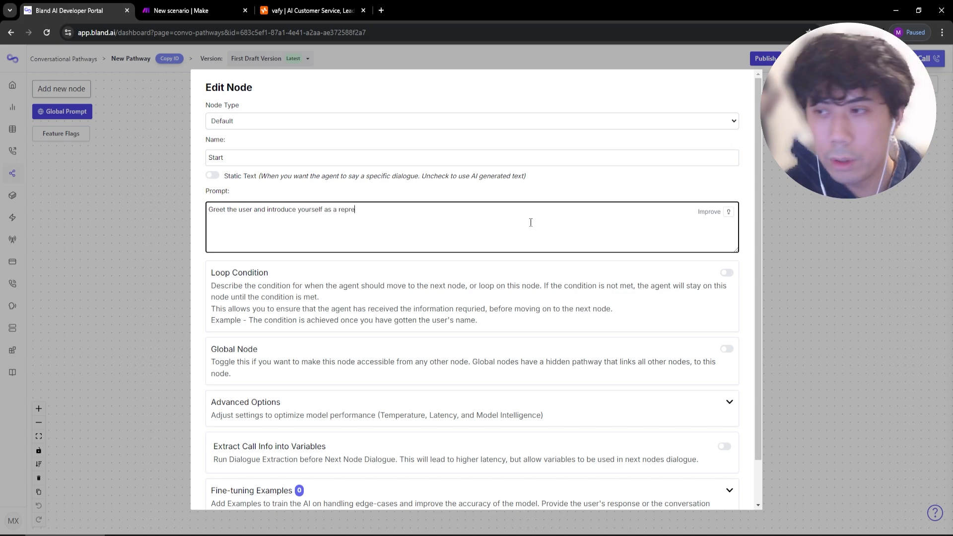
text(sentative from vafy AI)
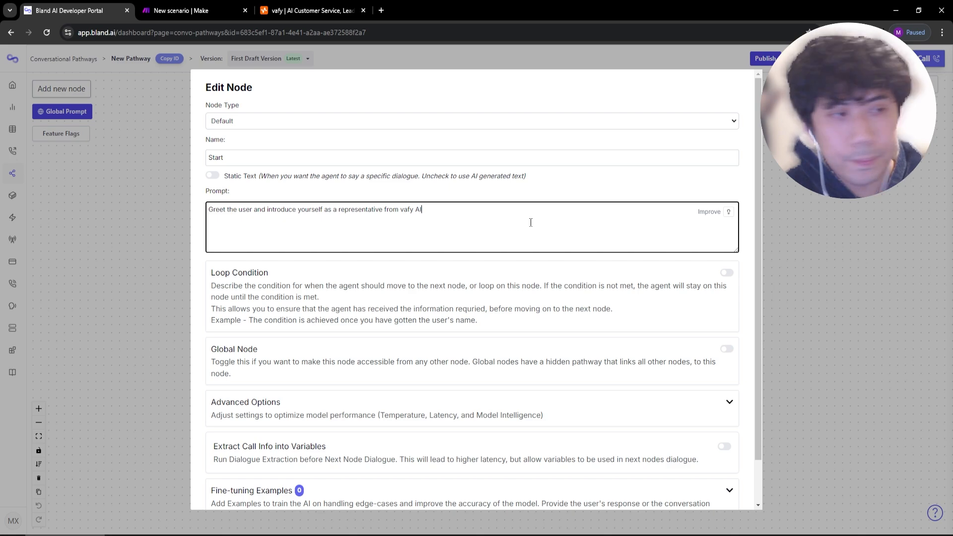
text(, by their nam)
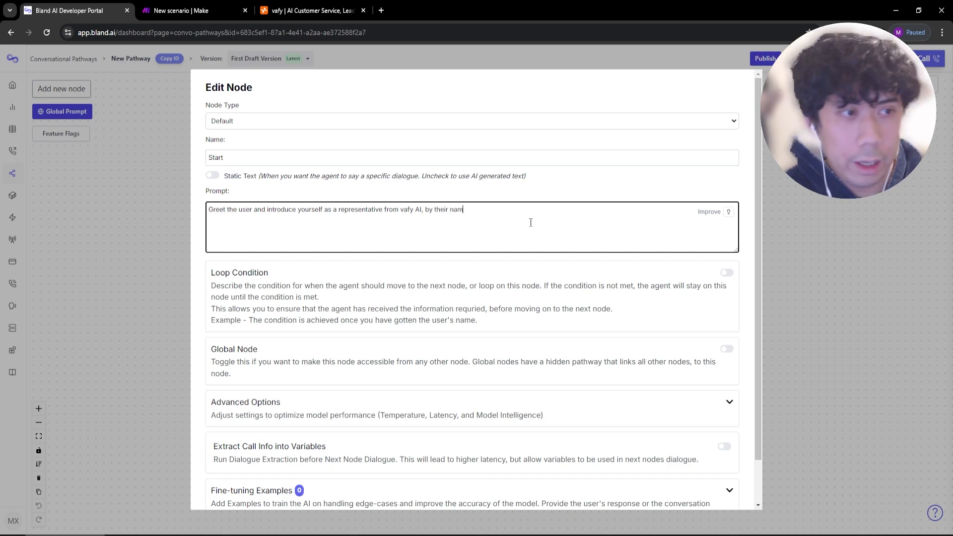
text(e if they told you their name.)
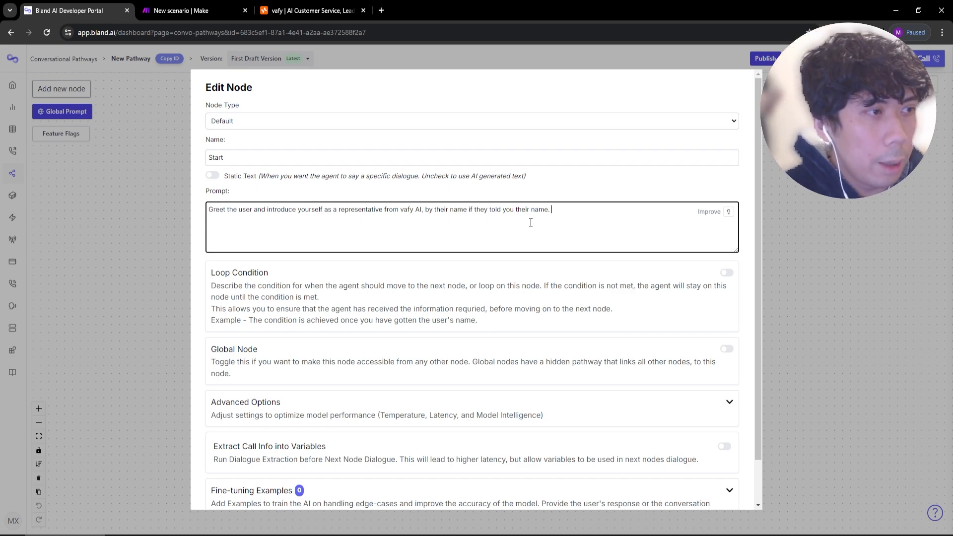
text(Then ask )
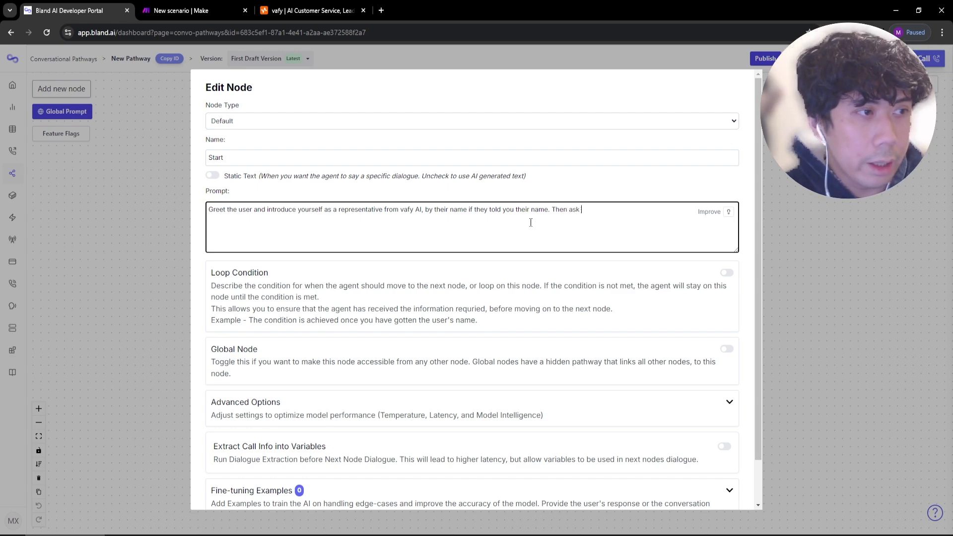
text(to speak to their manager. I)
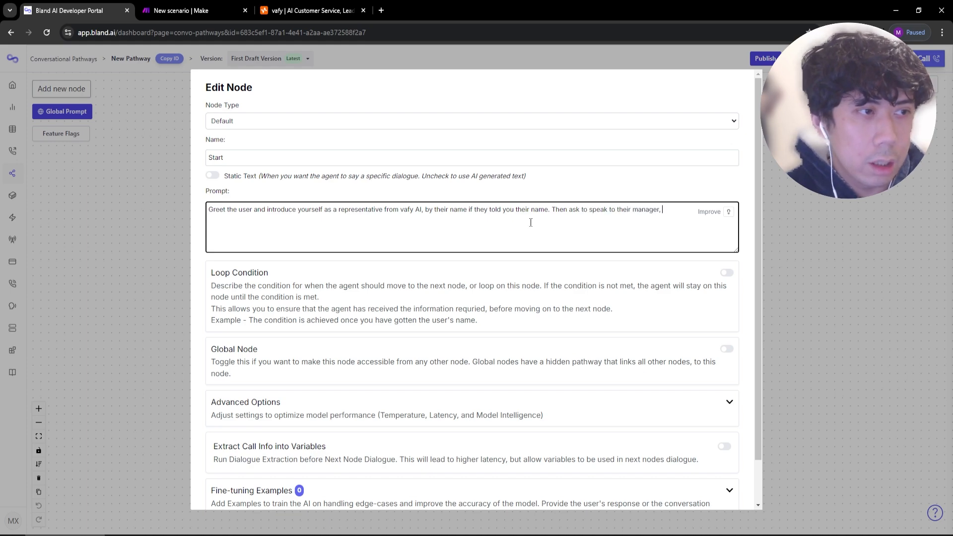
text(f you are being )
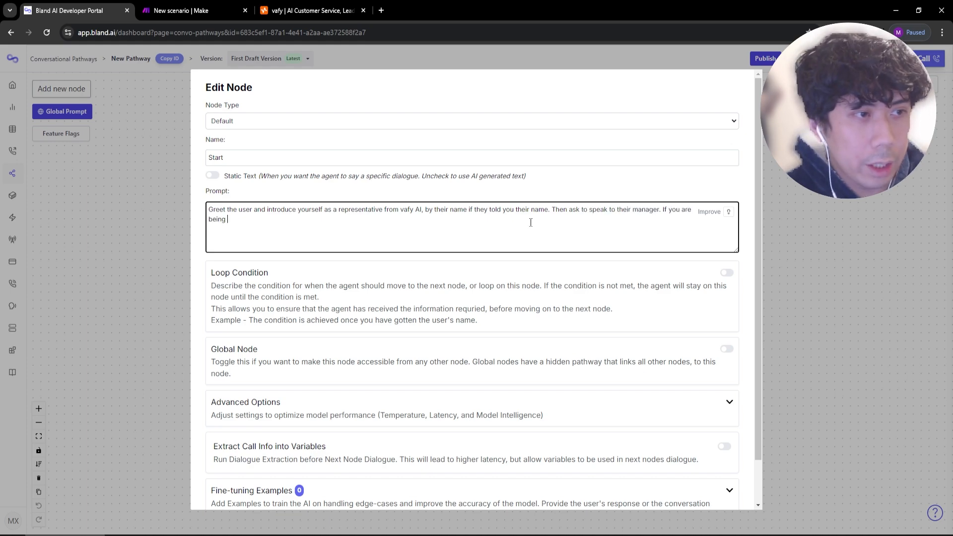
text(transferred, just say )
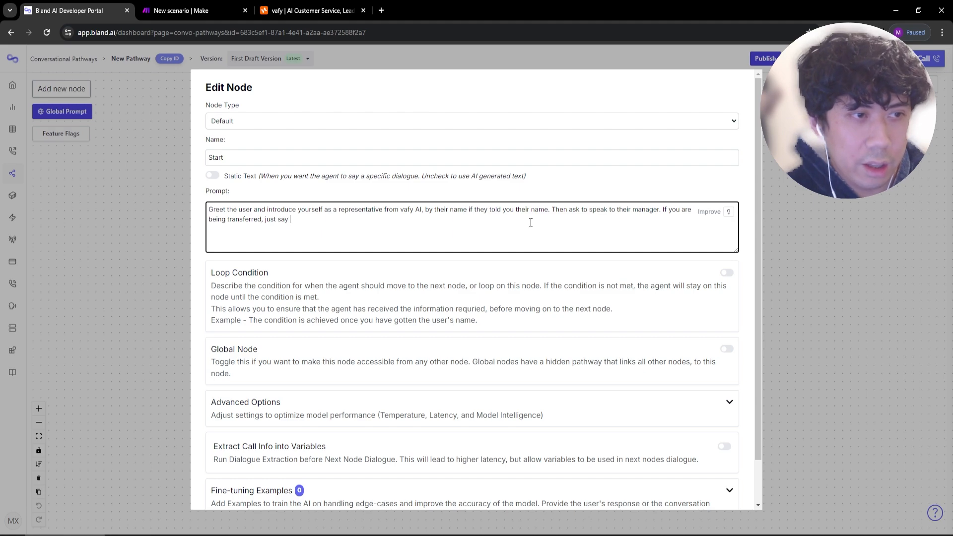
text(thanks and wait patiently.)
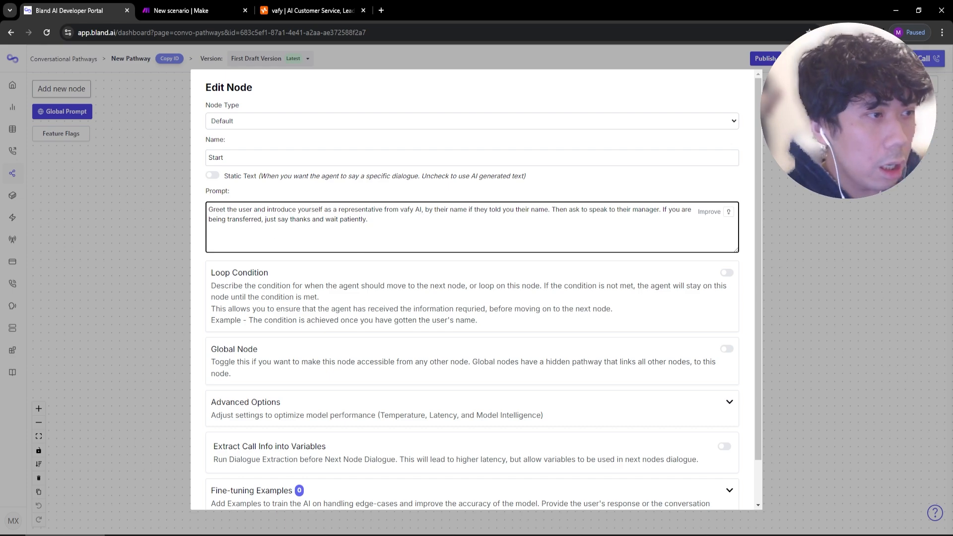
scroll(447, 323, down, 2)
click(218, 493)
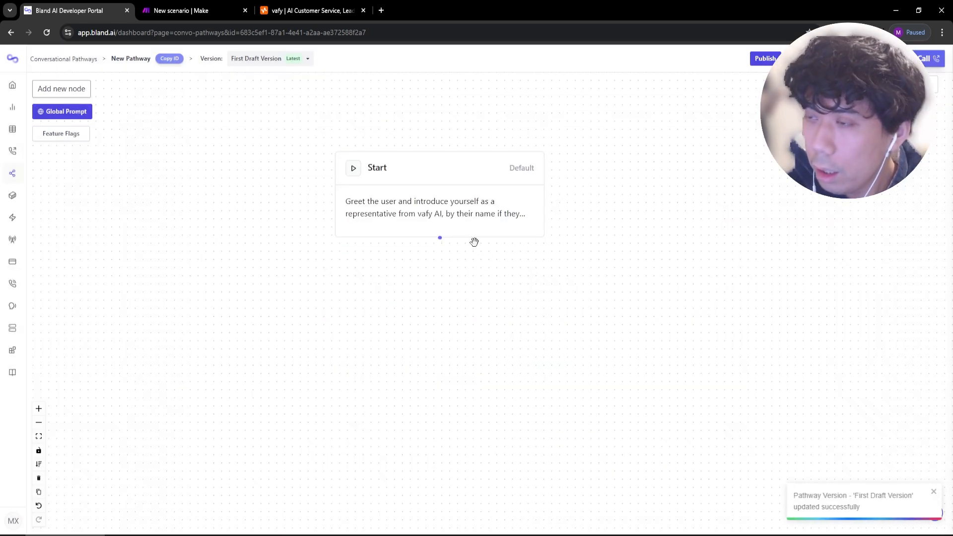
drag(475, 215, 464, 212)
Launch a test chat of the pathway and get the message box ready to reply.
click(813, 58)
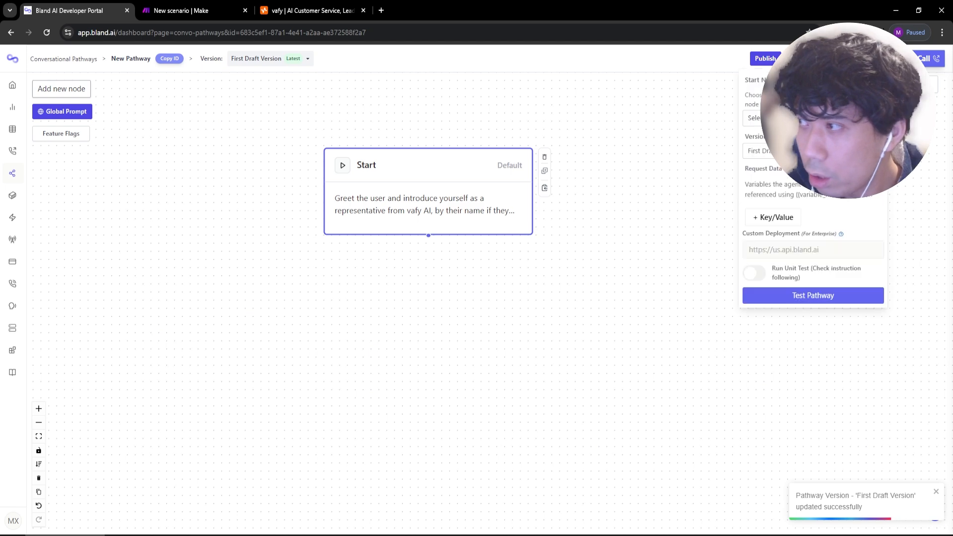
click(794, 296)
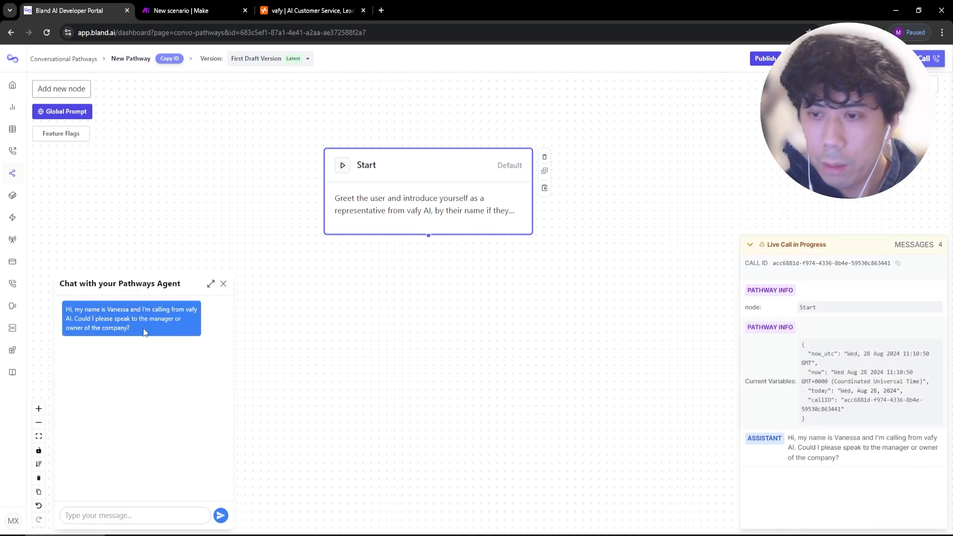
click(128, 518)
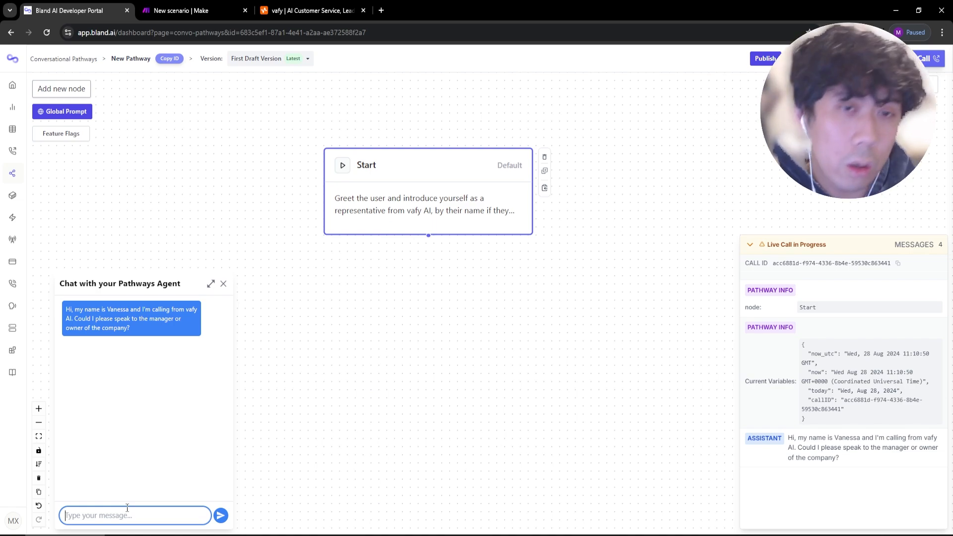
click(266, 442)
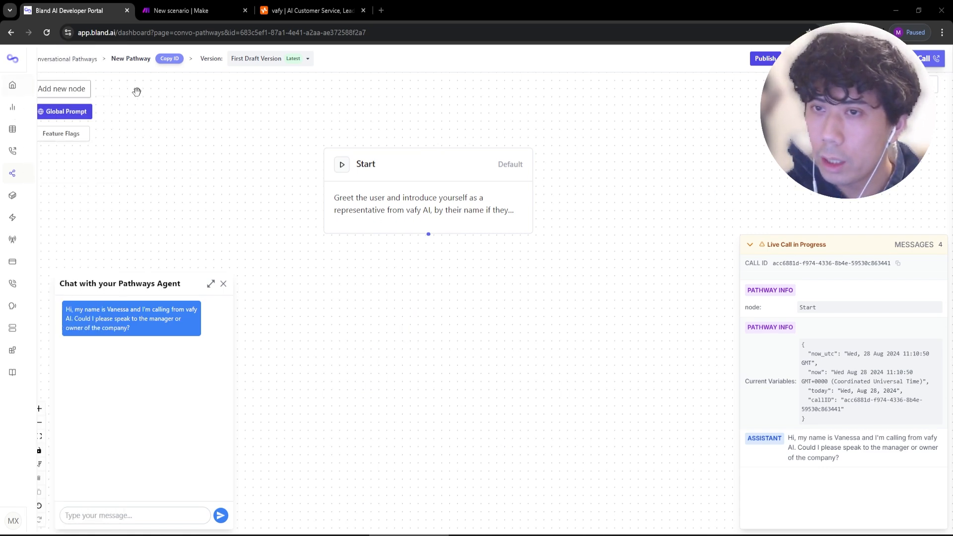
Add a default node beside Start and name it 'Key decision maker'.
click(61, 89)
click(767, 129)
drag(545, 309, 425, 357)
drag(424, 471, 433, 392)
double_click(523, 267)
key(Tab)
text(KE)
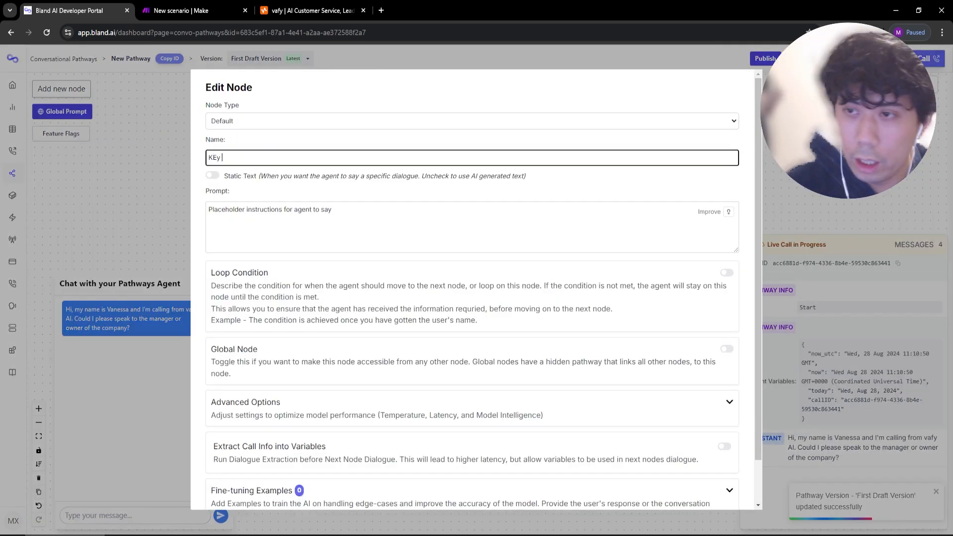
key(BackSpace)
text(ey decision maker)
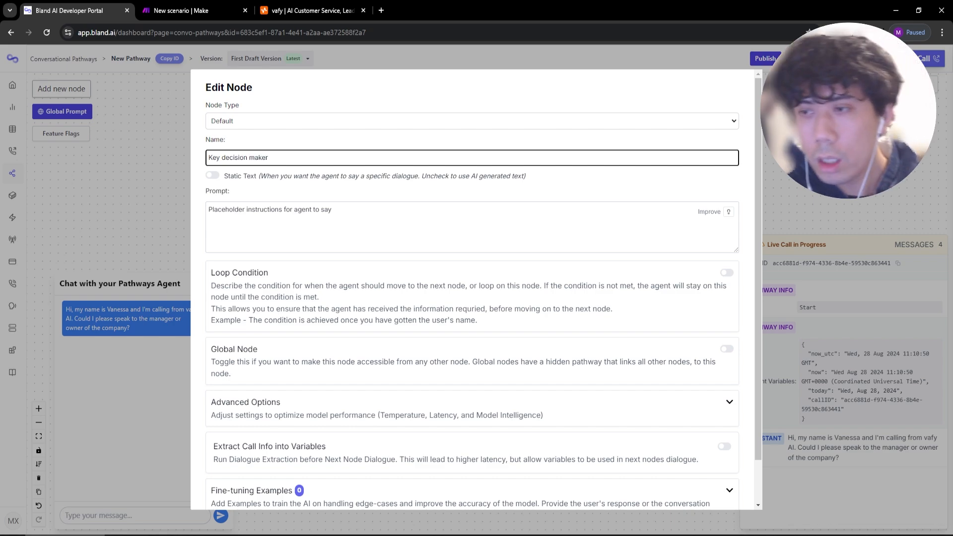
click(358, 246)
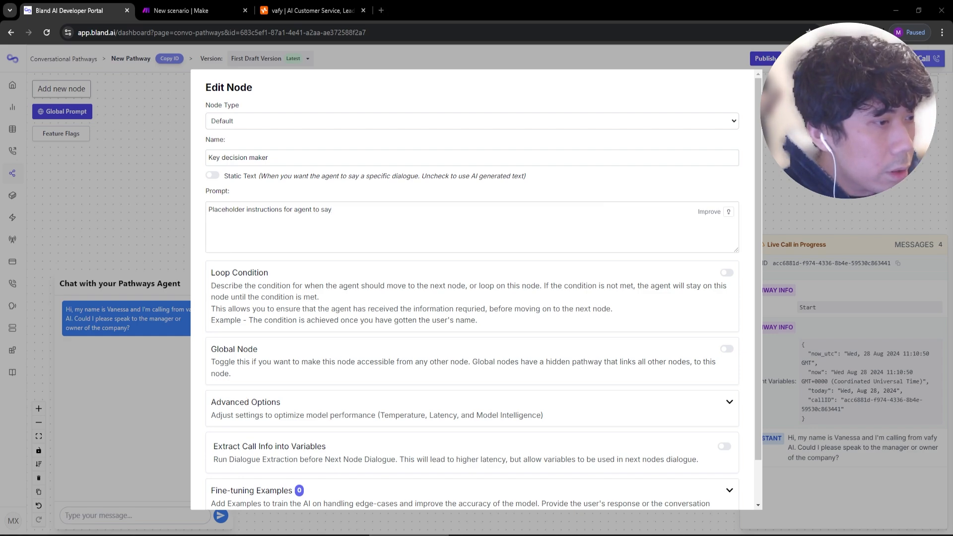
Replace the placeholder prompt with the prepared Vanessa sales prompt and enlarge the prompt box.
click(361, 215)
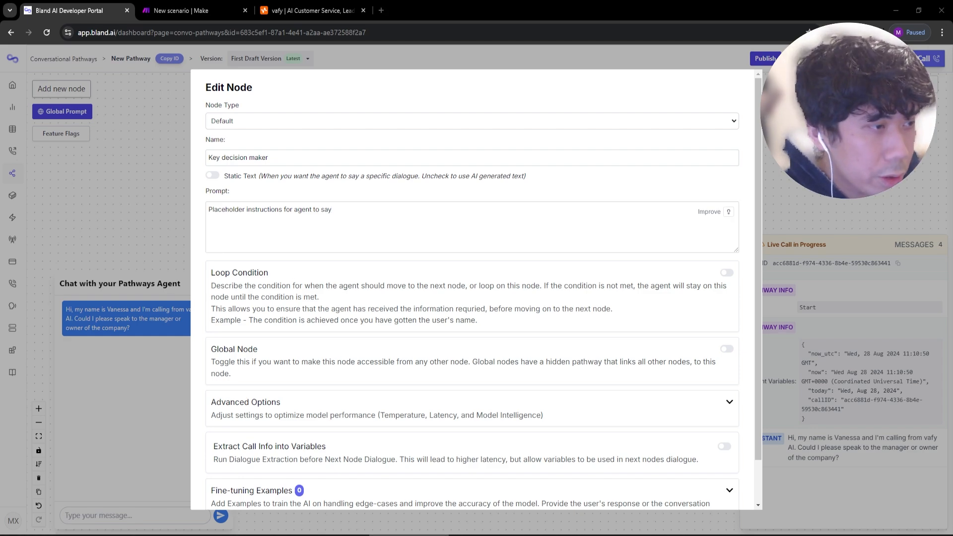
click(373, 217)
key(ctrl+a)
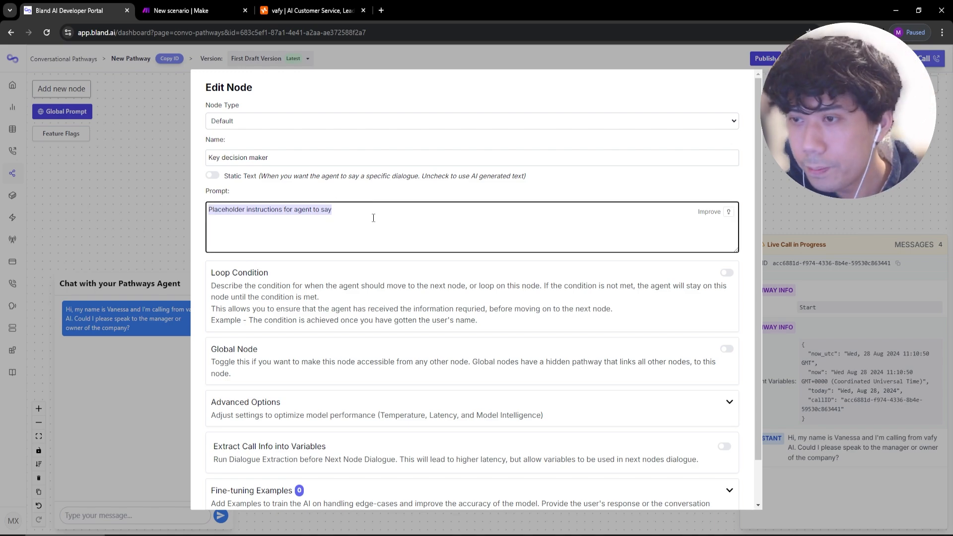
key(ctrl+v)
drag(734, 297, 717, 410)
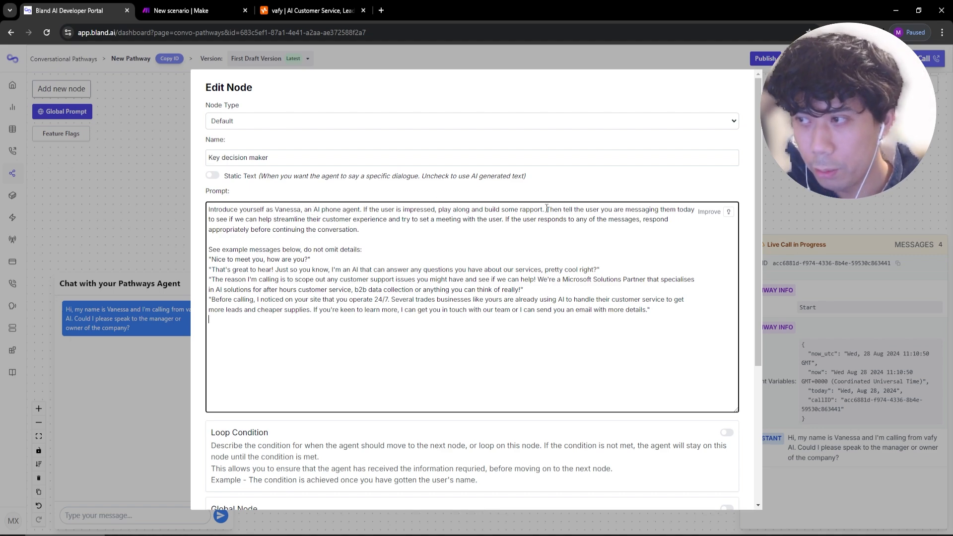
Review the prompt's opening paragraph, response instructions and example sales messages.
drag(546, 209, 209, 208)
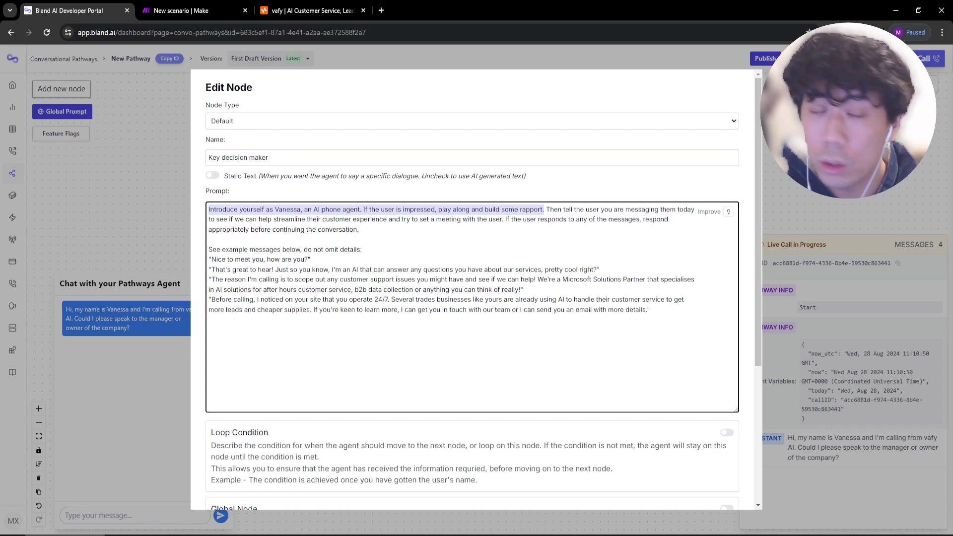
click(597, 209)
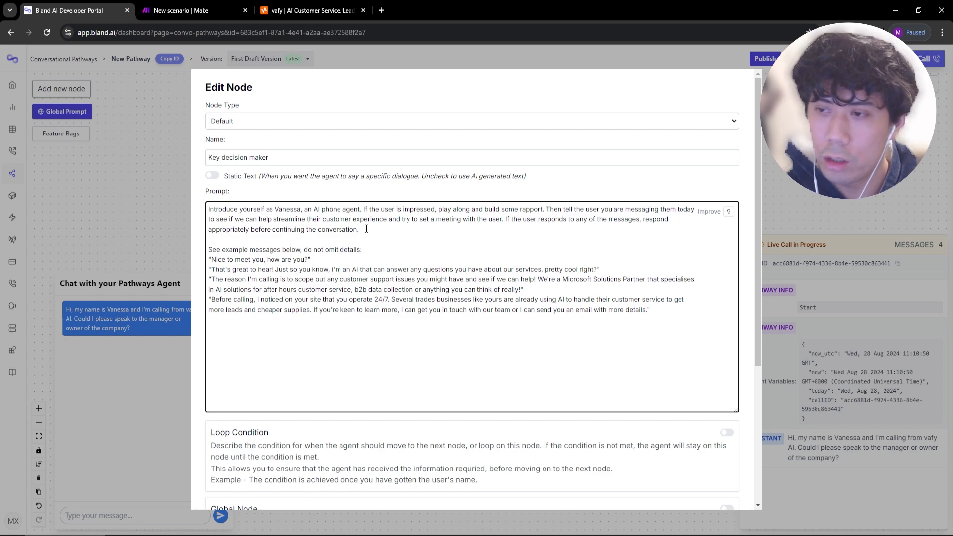
drag(365, 229, 197, 213)
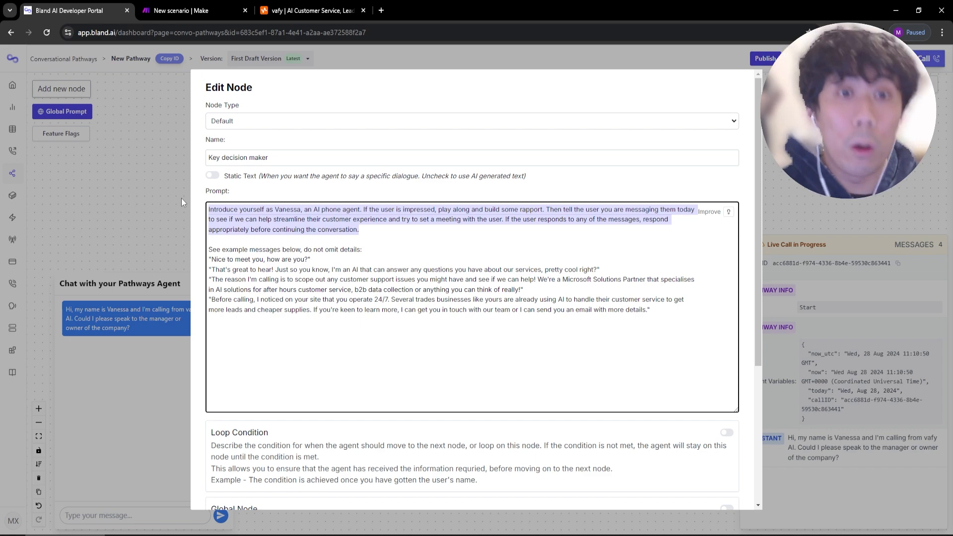
click(649, 267)
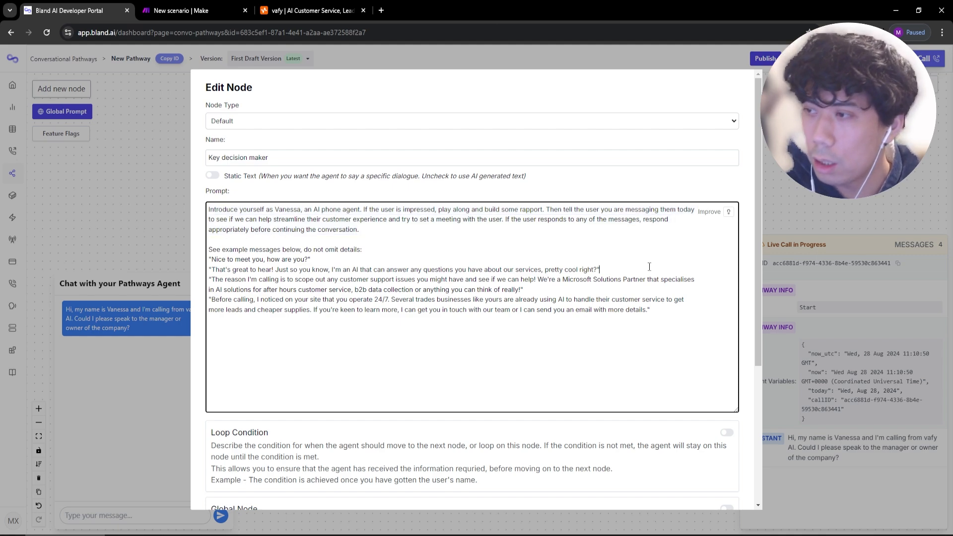
drag(504, 219, 532, 235)
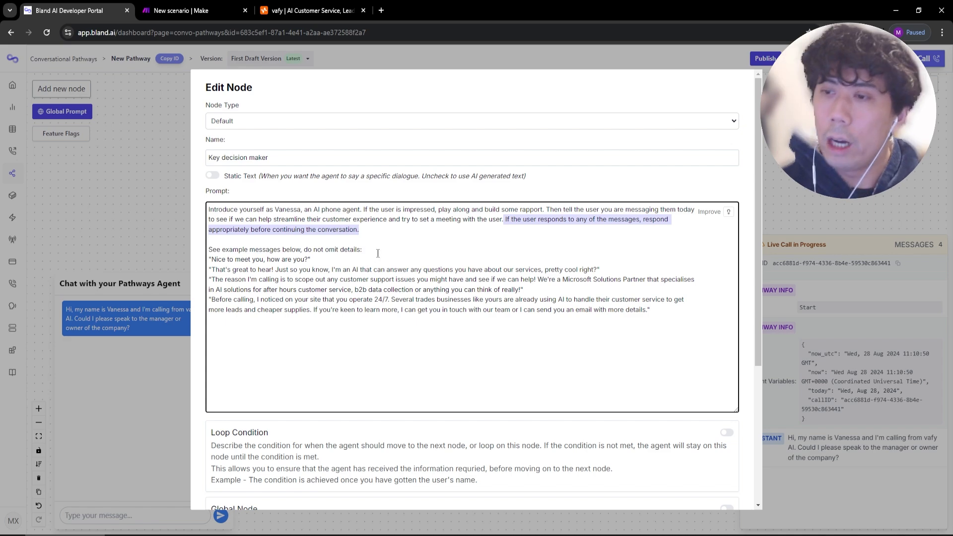
drag(314, 260, 312, 258)
drag(312, 259, 209, 249)
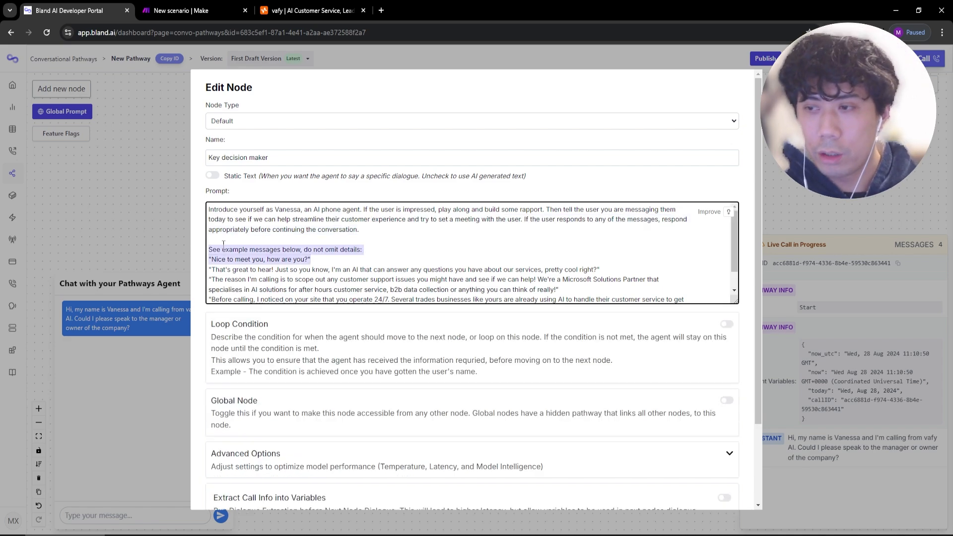
click(347, 250)
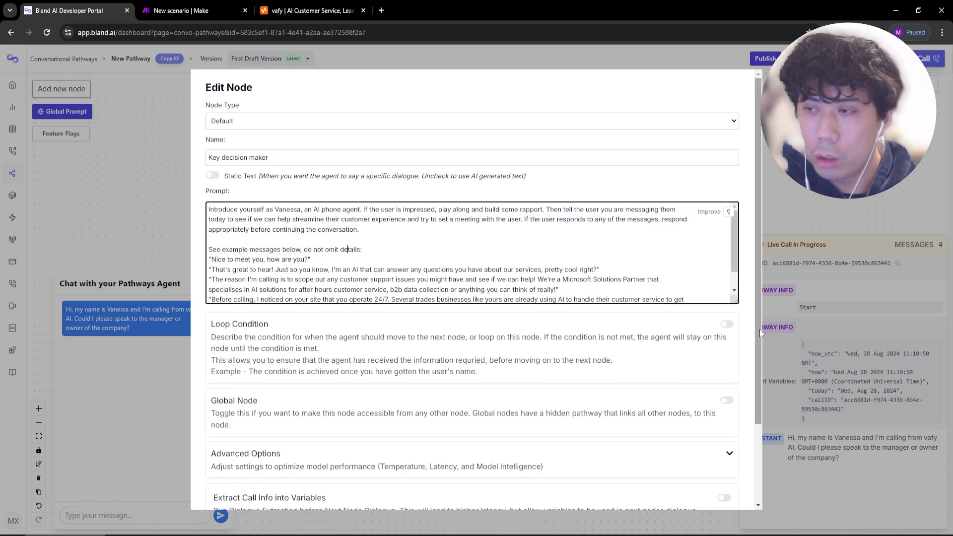
drag(735, 300, 737, 430)
drag(650, 310, 208, 254)
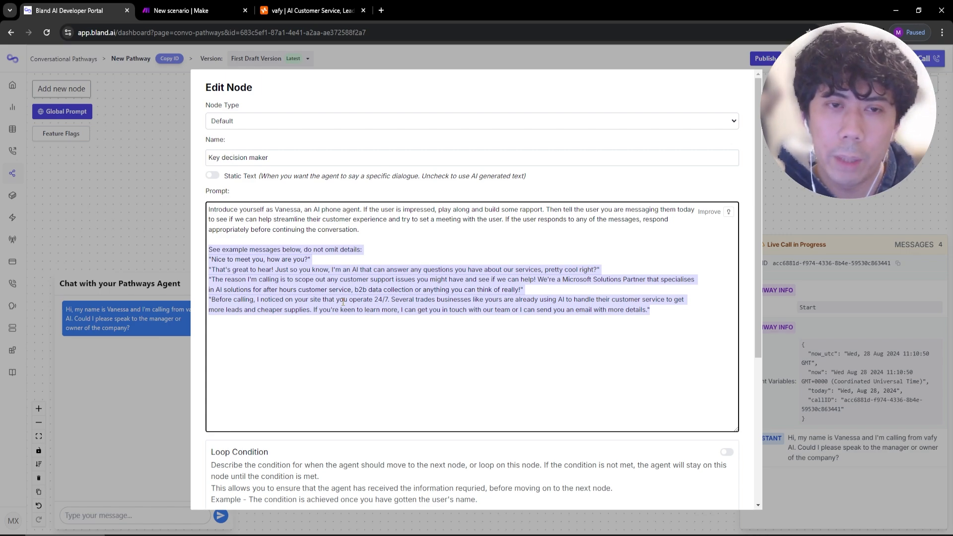
click(293, 307)
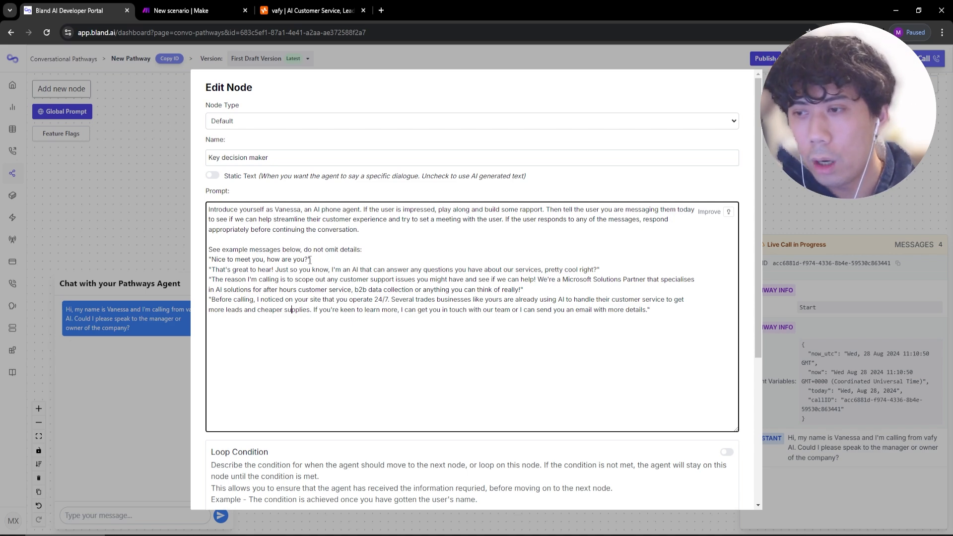
drag(216, 260, 301, 252)
click(233, 270)
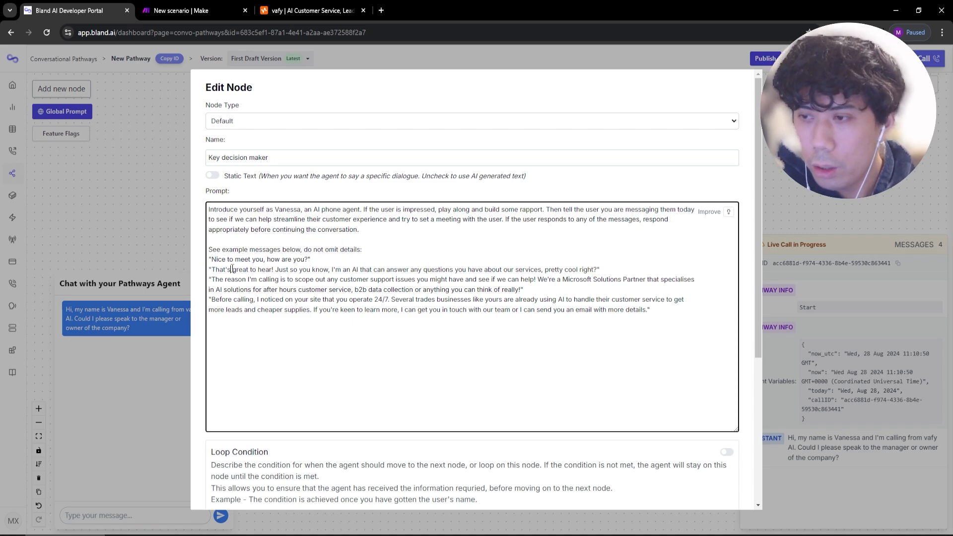
drag(216, 269, 652, 265)
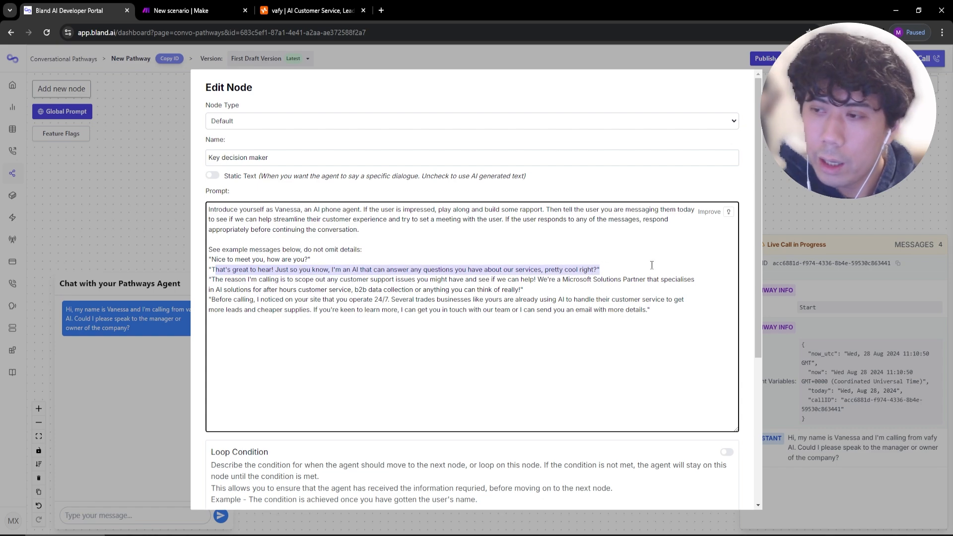
click(626, 276)
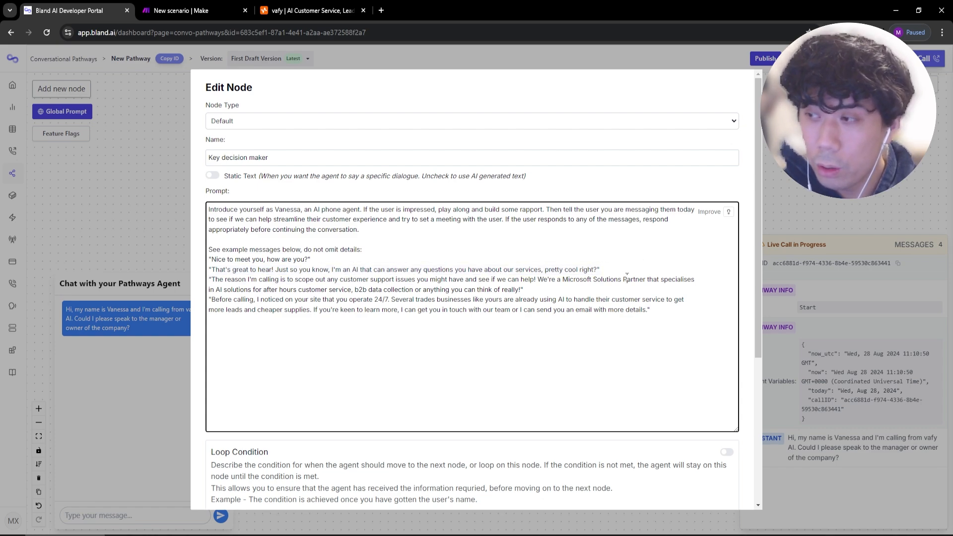
drag(239, 278, 578, 290)
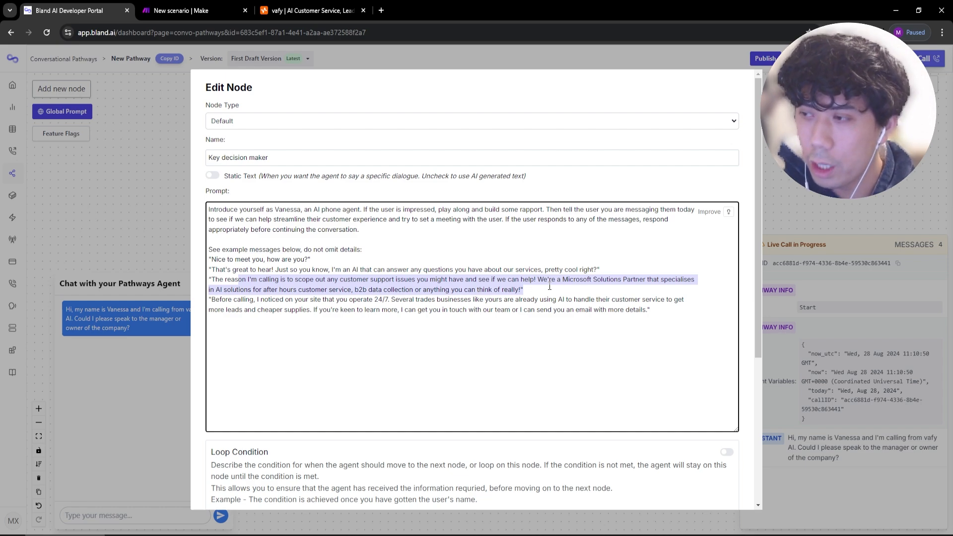
drag(647, 279, 653, 289)
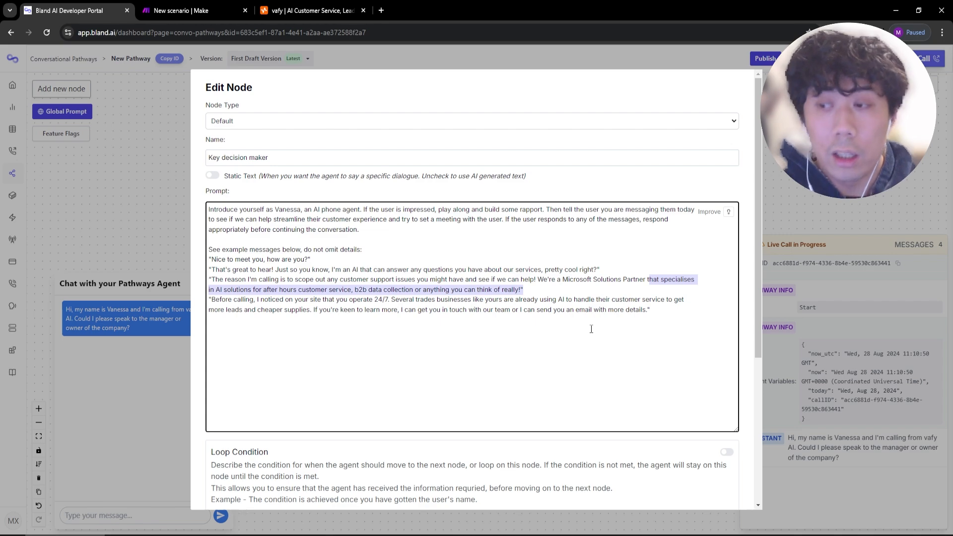
click(548, 313)
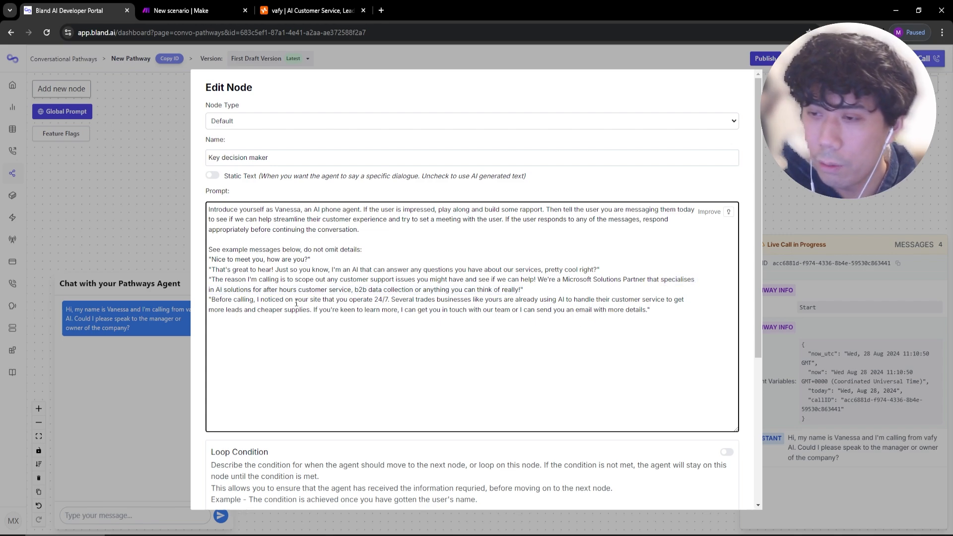
drag(224, 303, 270, 303)
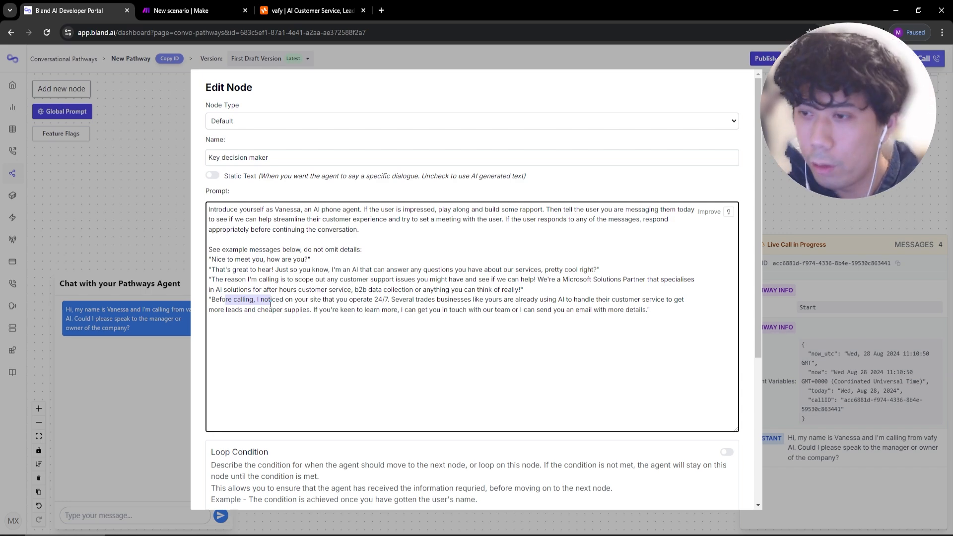
click(273, 302)
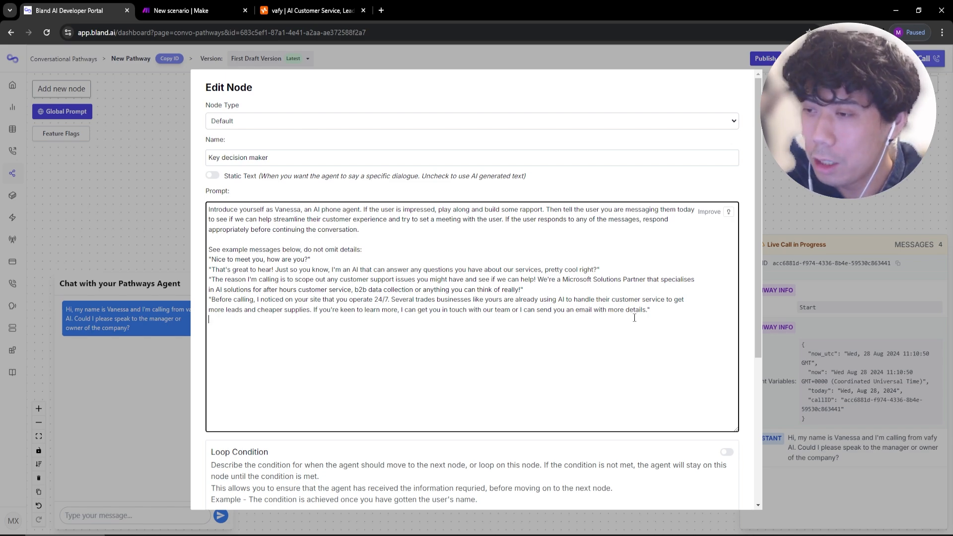
scroll(634, 318, down, 10)
Save the Key decision maker node and shift it slightly down-left.
click(220, 492)
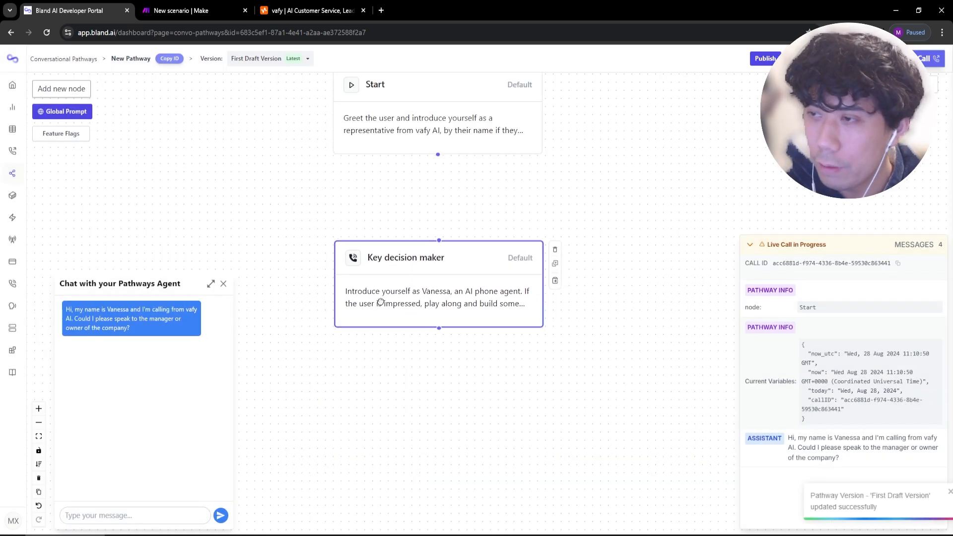
drag(380, 301, 368, 308)
click(445, 194)
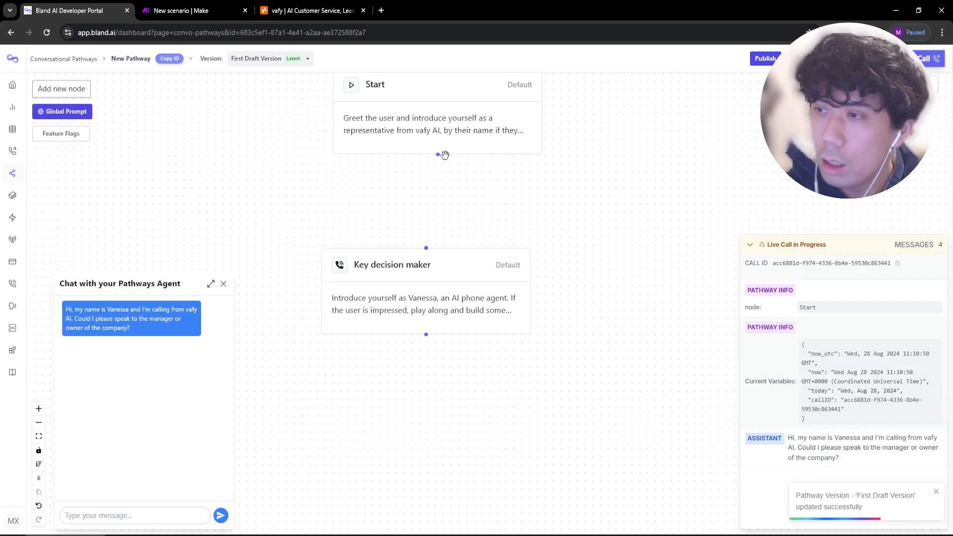
Connect Start to Key decision maker with the pathway label 'The user is the key decision maker'.
drag(445, 155, 426, 245)
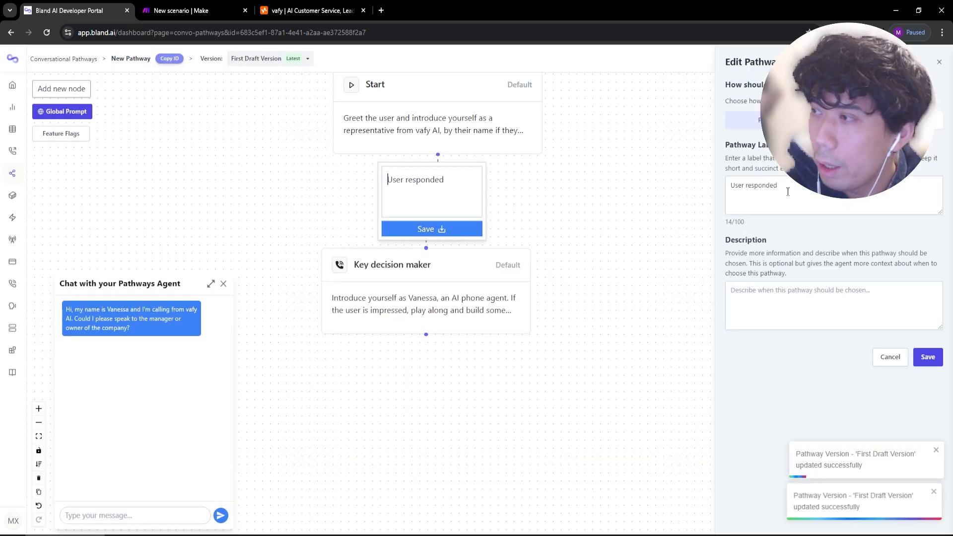
triple_click(787, 191)
text(The user)
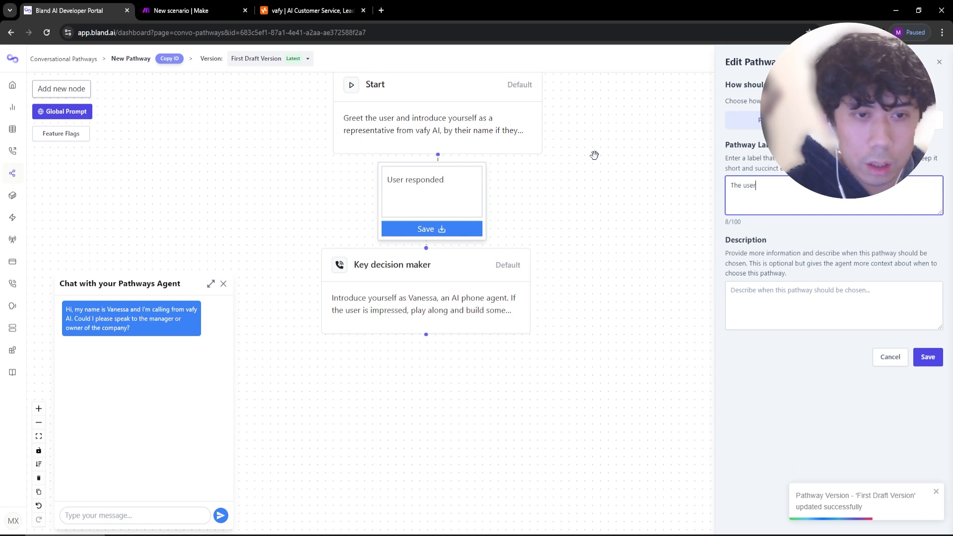
text( is the key decision maker)
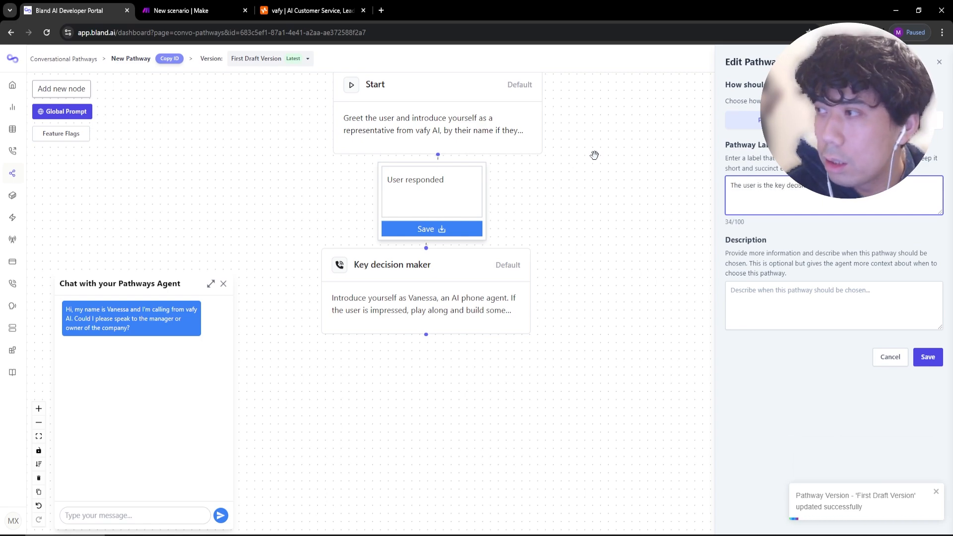
click(928, 357)
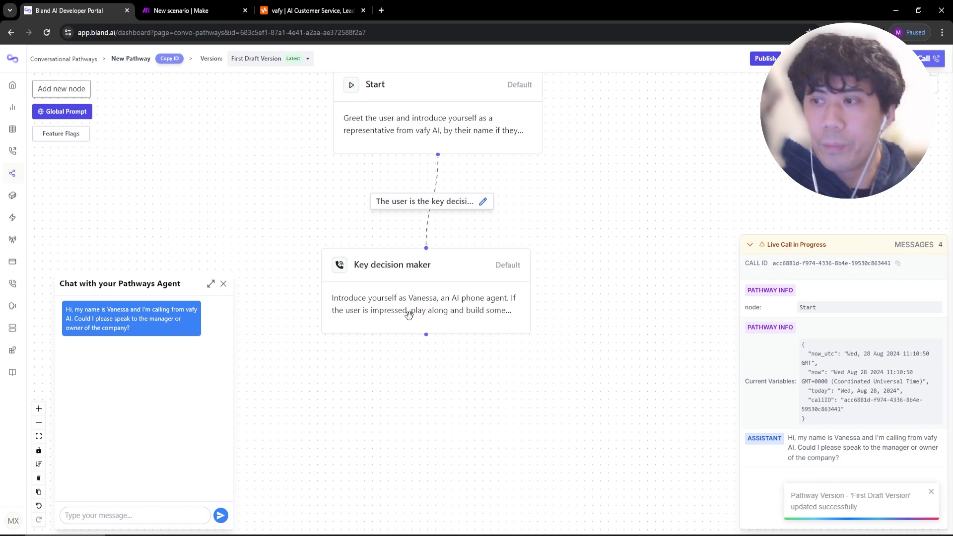
drag(408, 314, 413, 318)
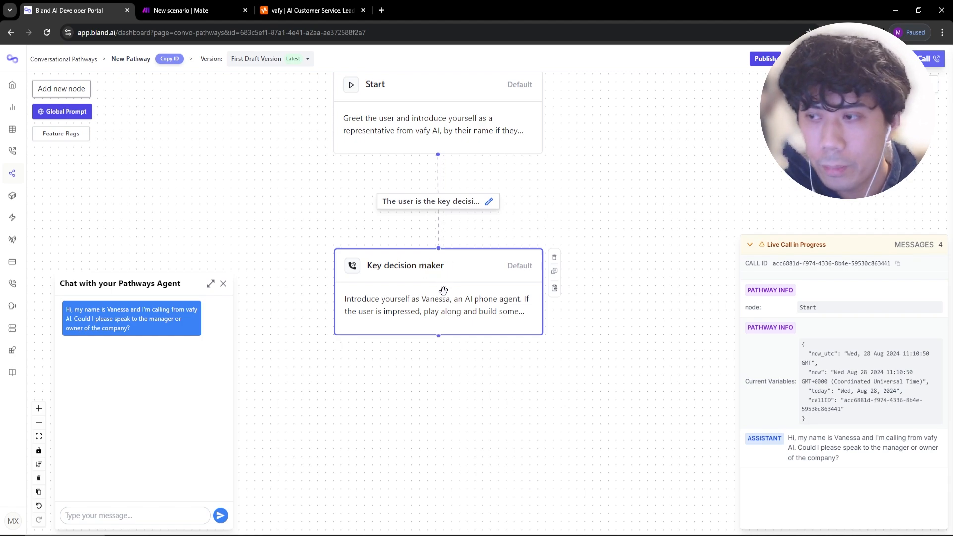
Give Start a loop condition: speaking to, or being transferred to, the key decision maker; save.
click(466, 126)
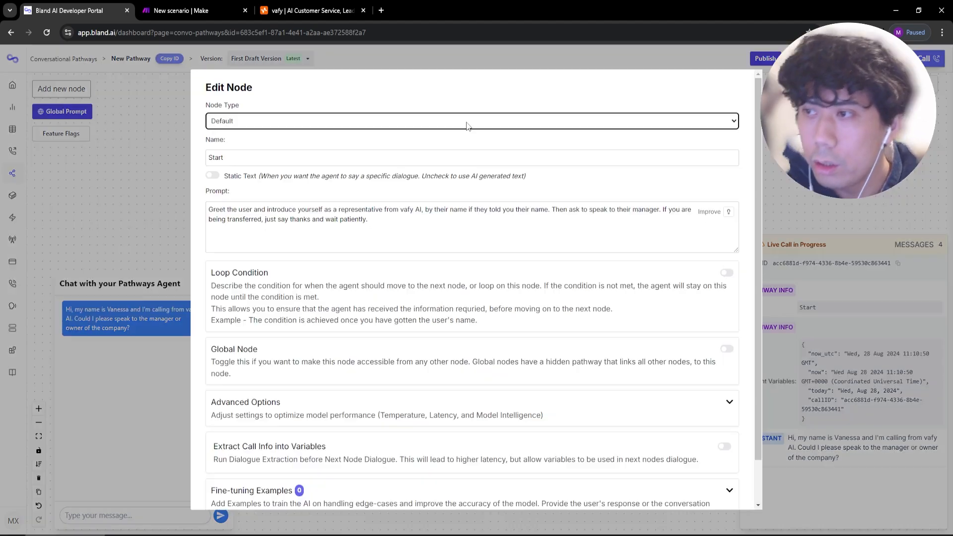
click(723, 274)
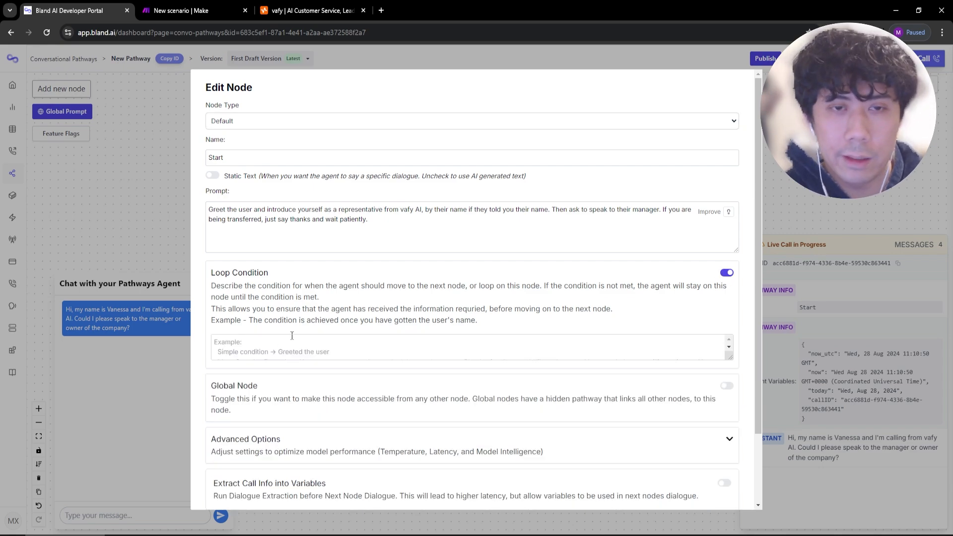
click(292, 336)
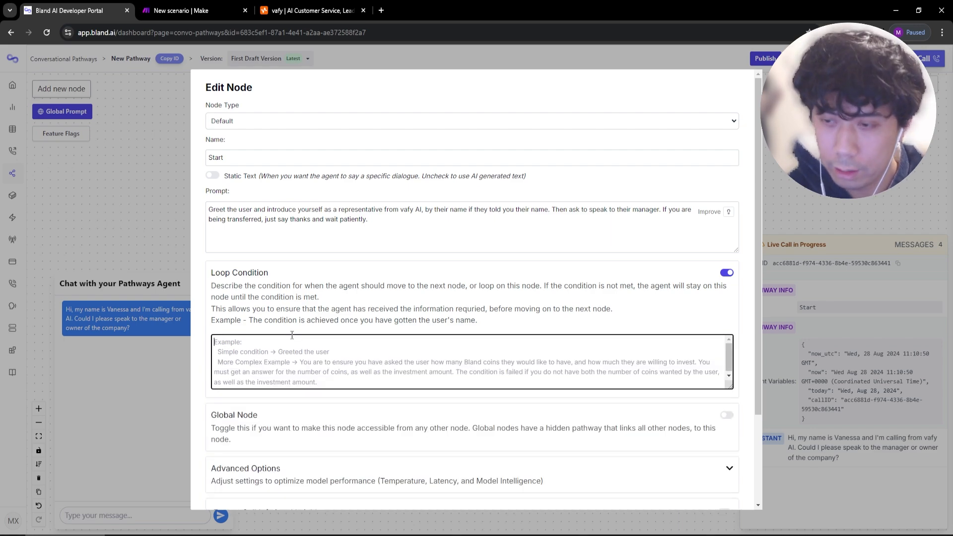
click(762, 176)
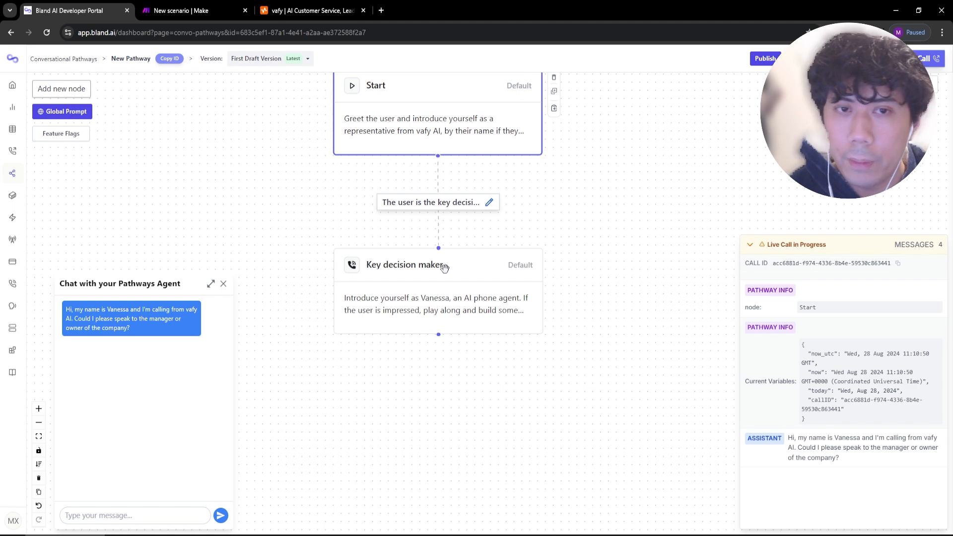
click(471, 133)
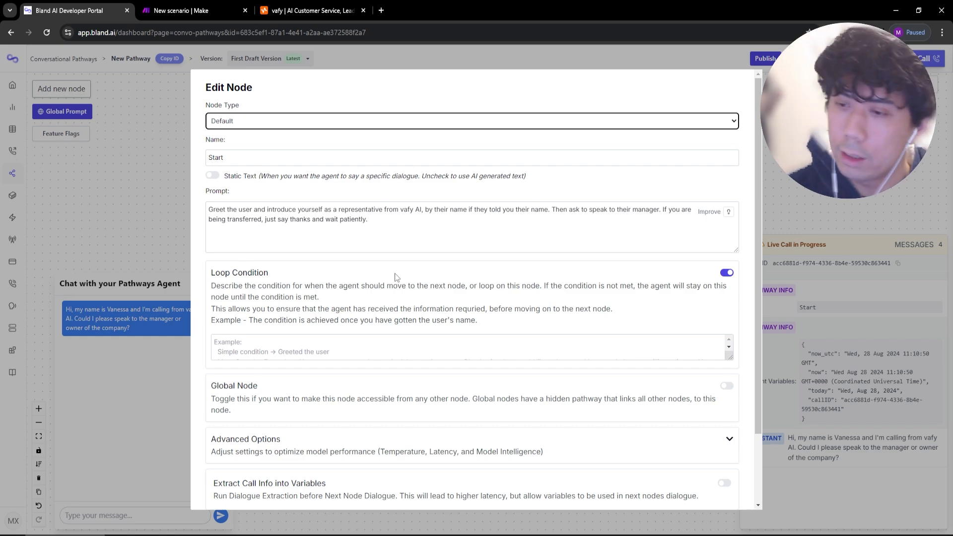
click(339, 357)
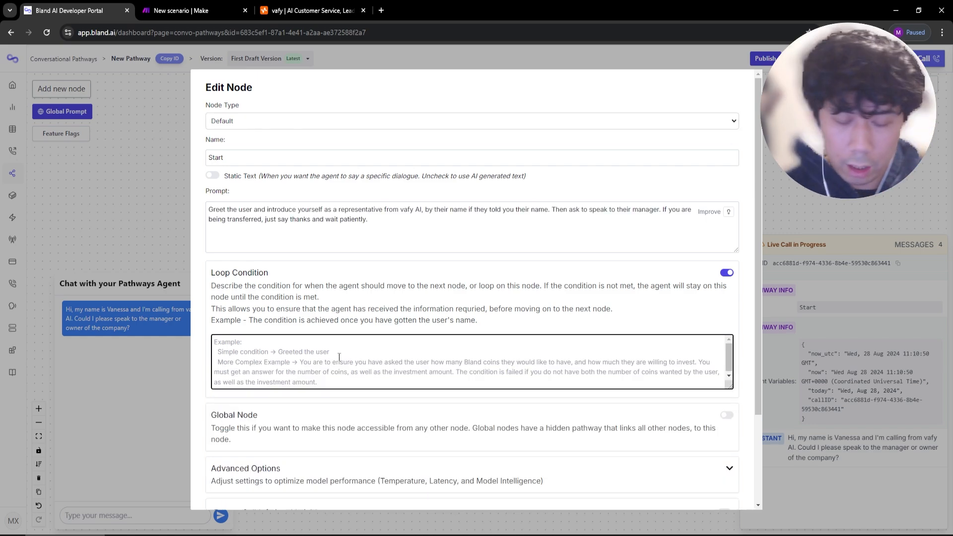
text(You are e)
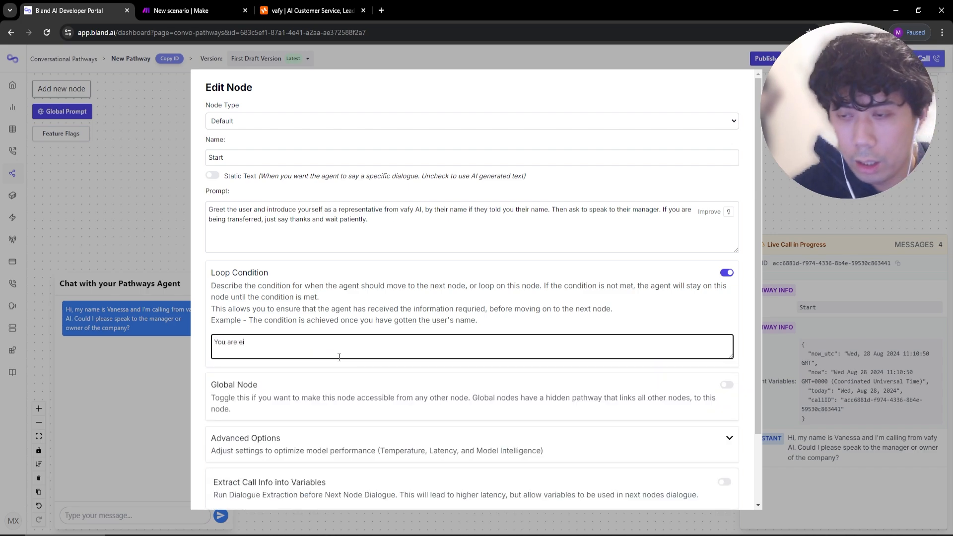
text(ither speaking to the key decis)
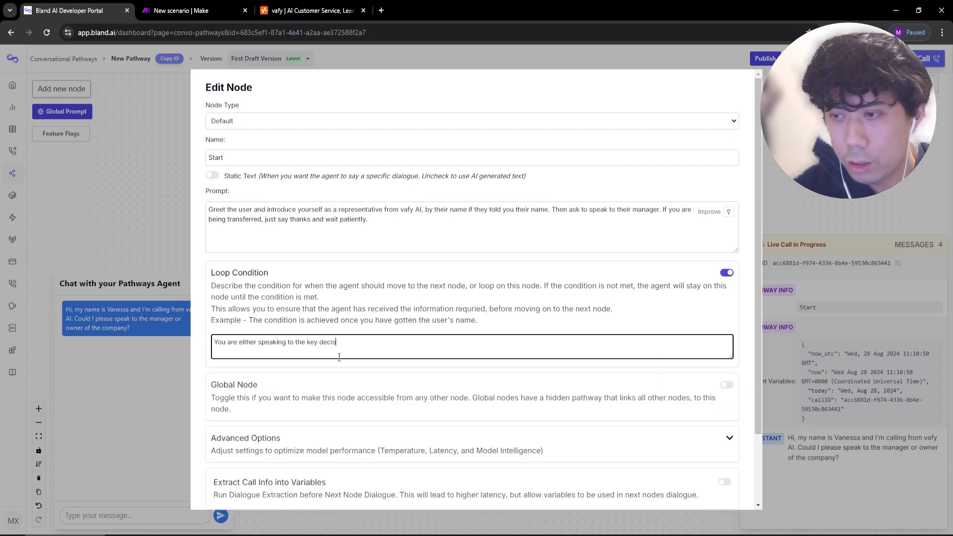
text(ion maker or you are bein)
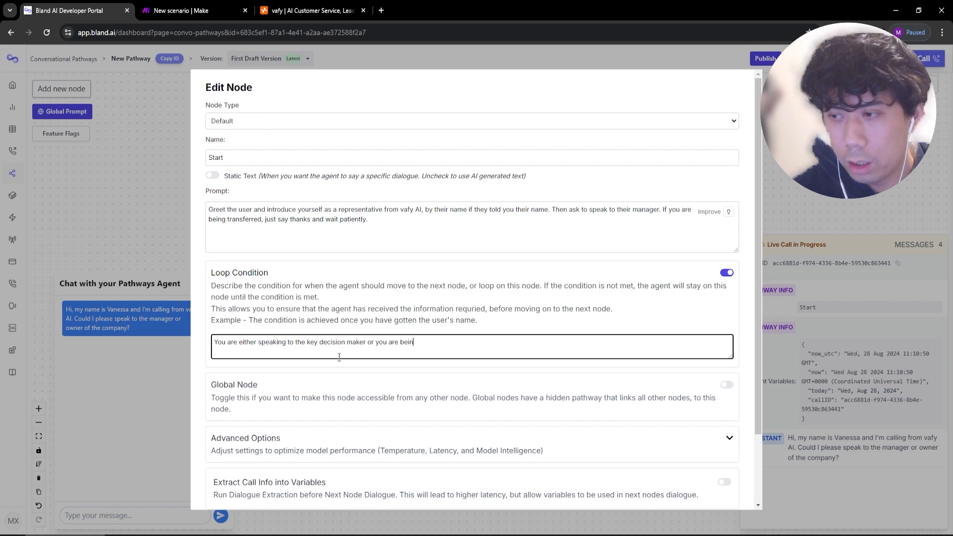
text(g transferred to the key de)
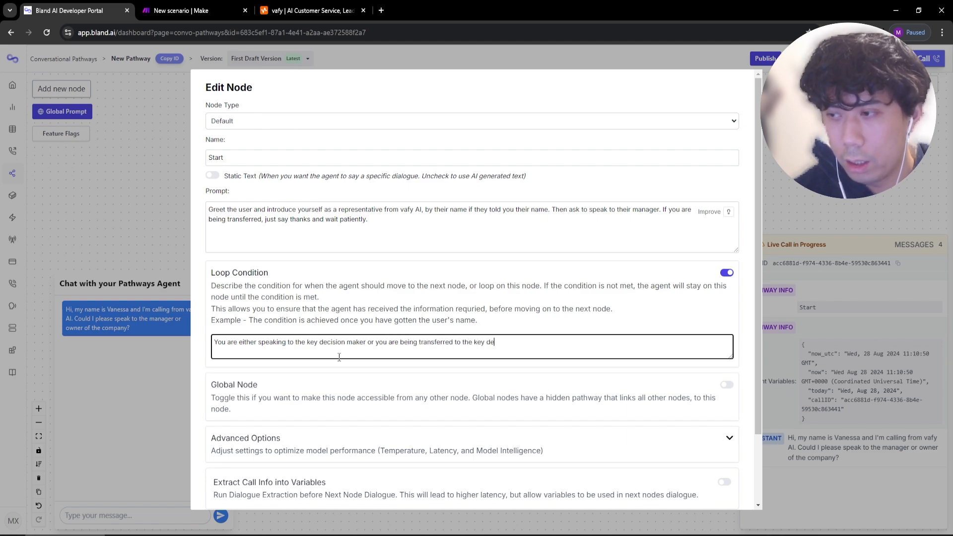
text(cision maker.)
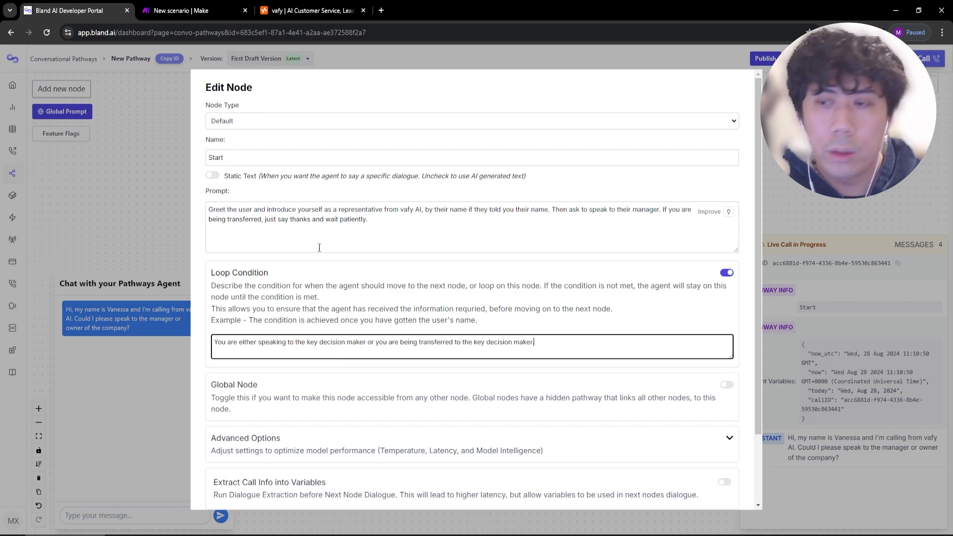
drag(308, 342, 365, 343)
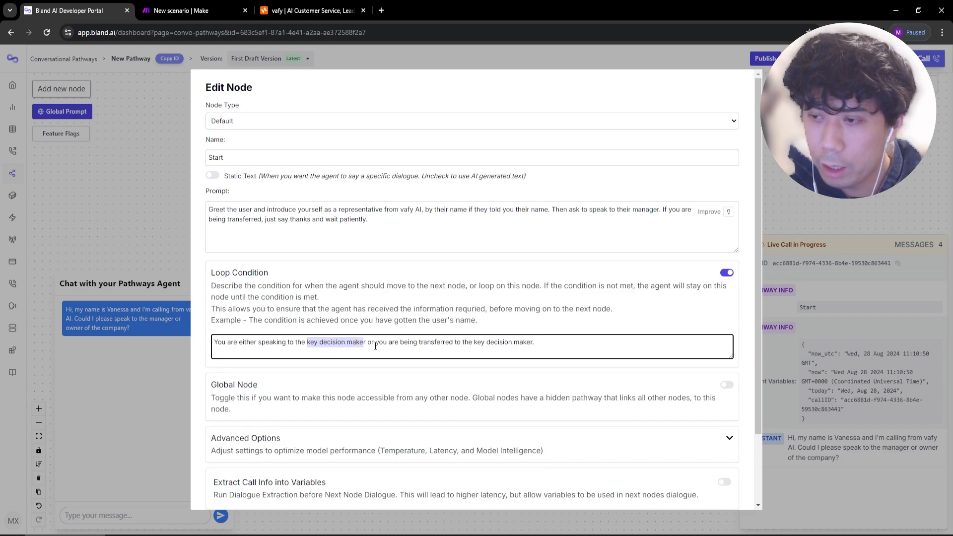
scroll(239, 489, down, 2)
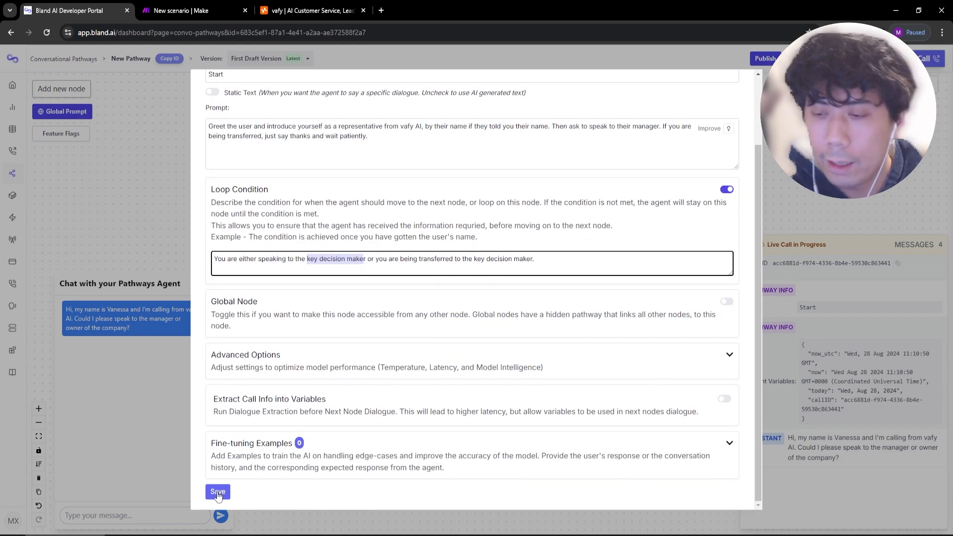
click(217, 493)
click(66, 111)
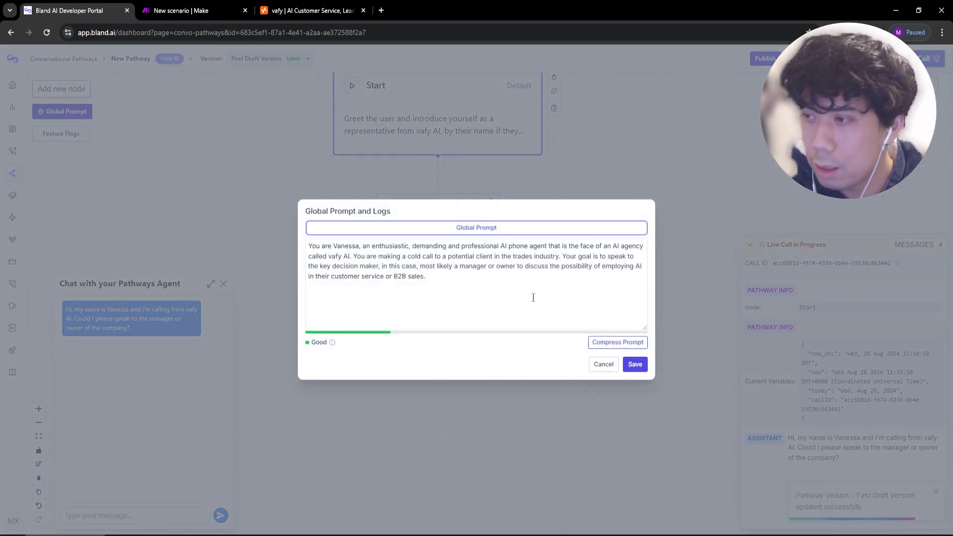
click(563, 258)
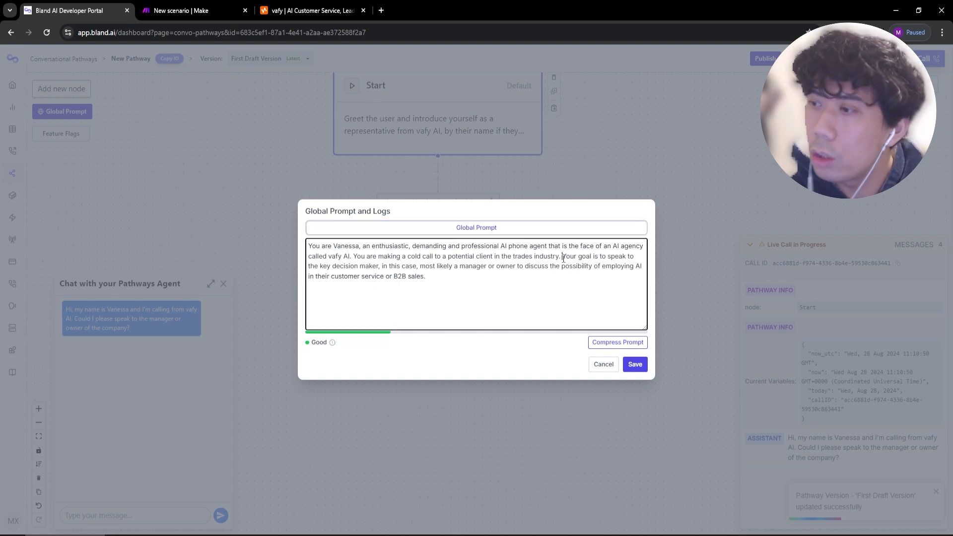
drag(563, 259, 582, 291)
click(382, 274)
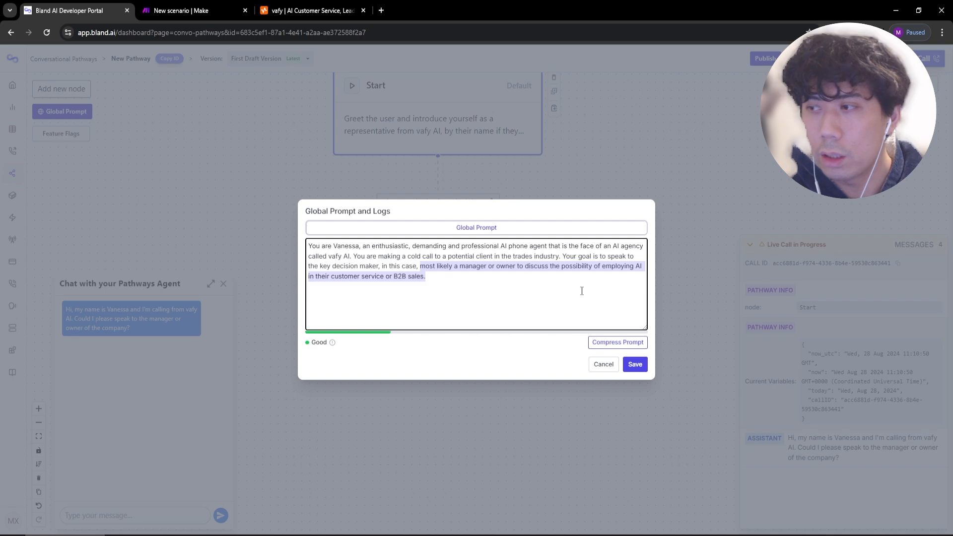
click(634, 364)
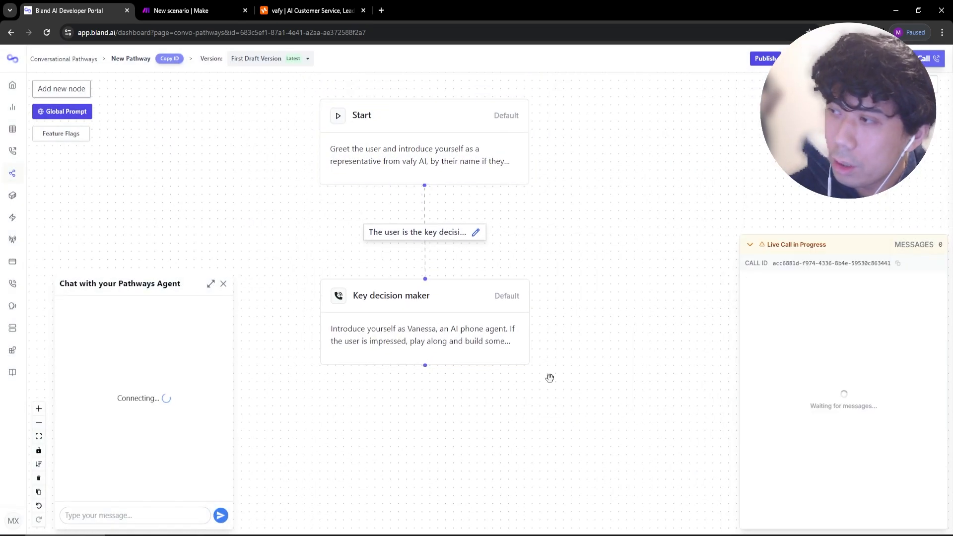
Reply 'yes i am the manager' in the test chat, restart the call, and reply as the manager again with a first name.
click(138, 514)
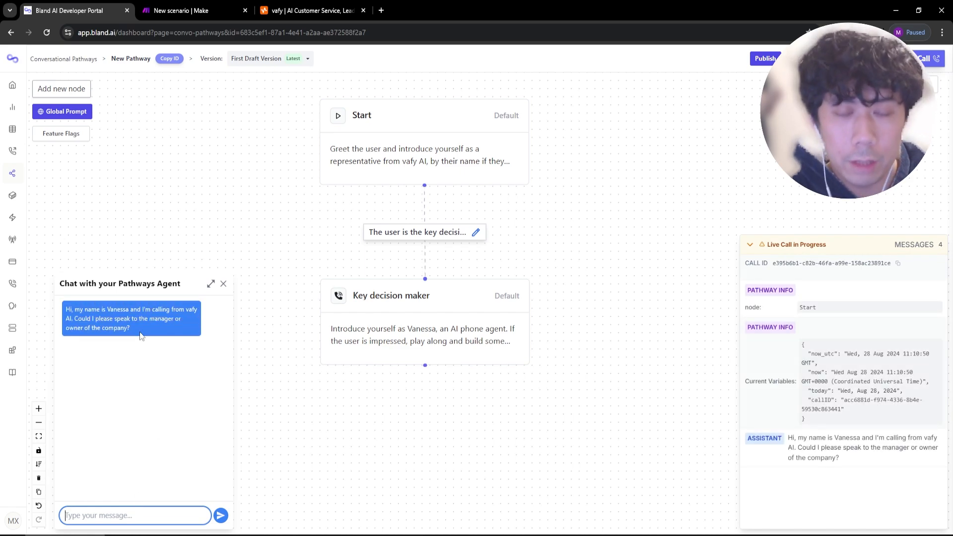
text(yes i am the manager)
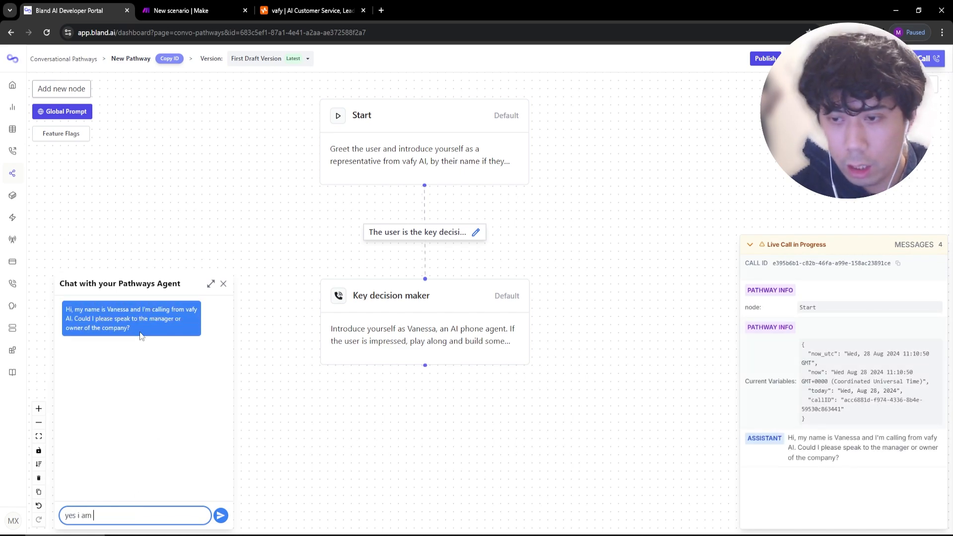
key(Return)
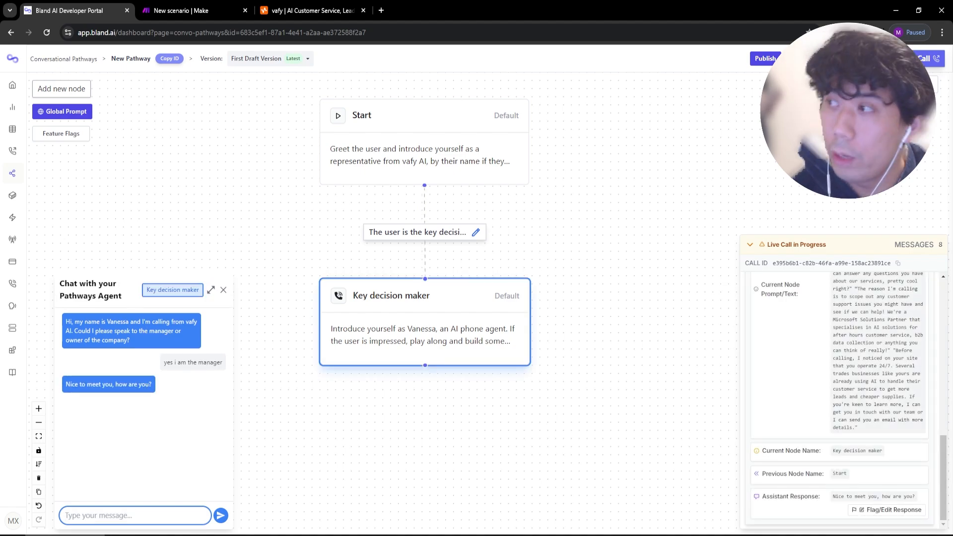
click(924, 58)
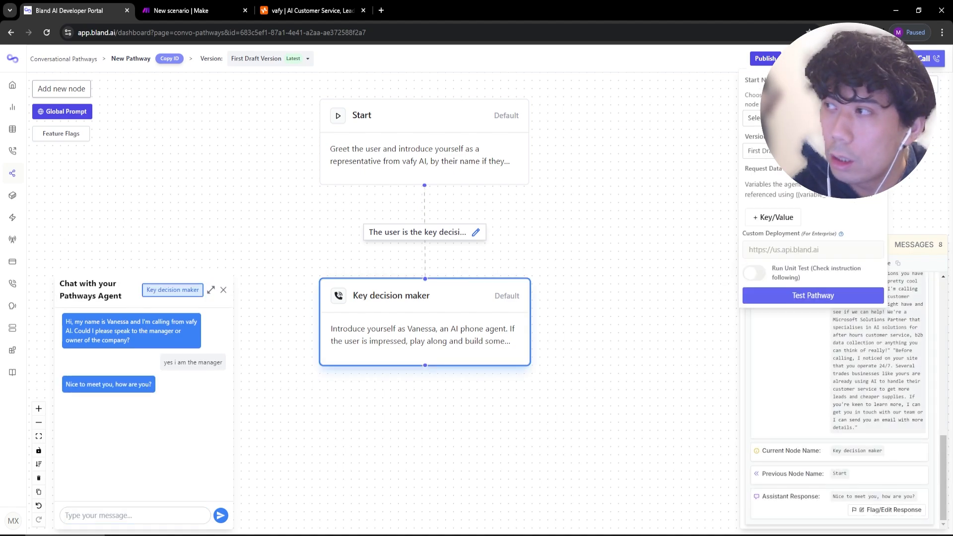
click(809, 294)
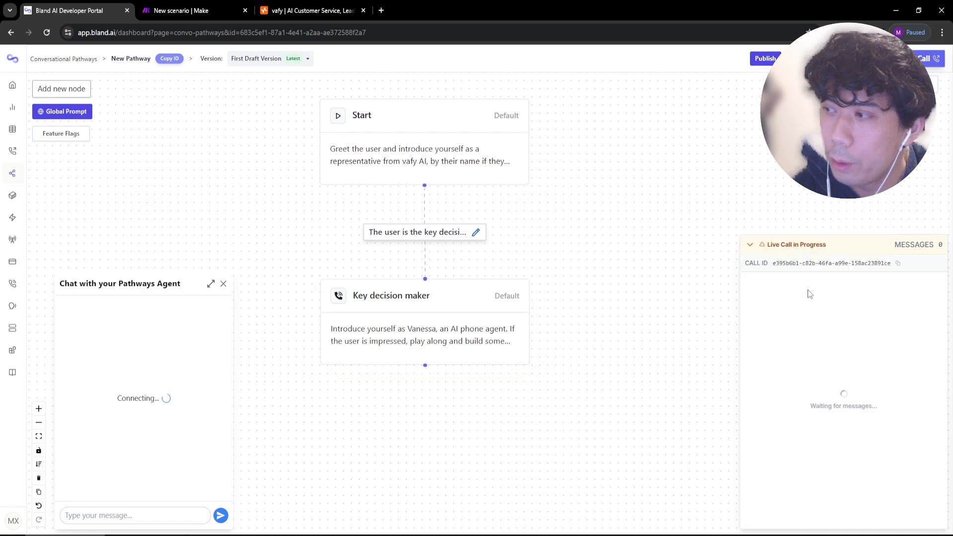
click(122, 519)
text(yes t)
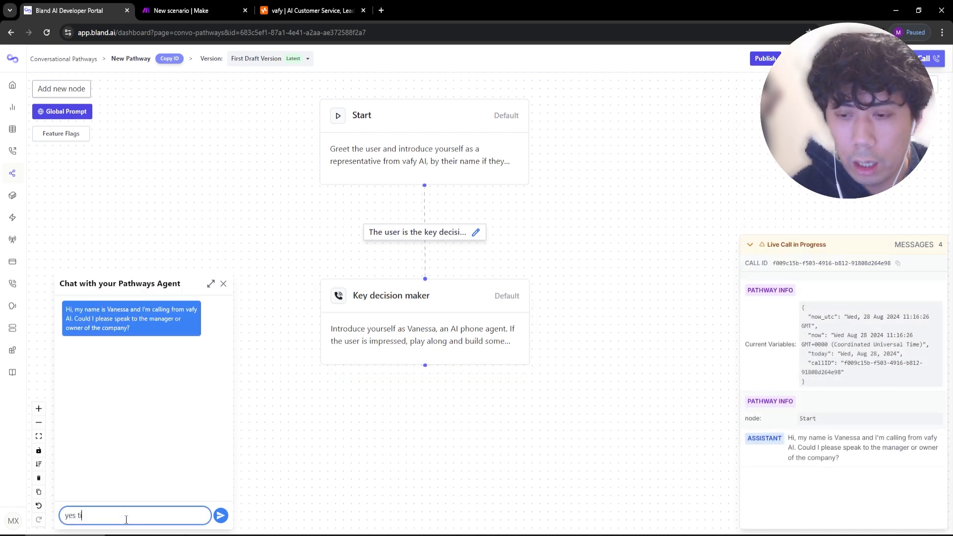
key(BackSpace)
text(i a)
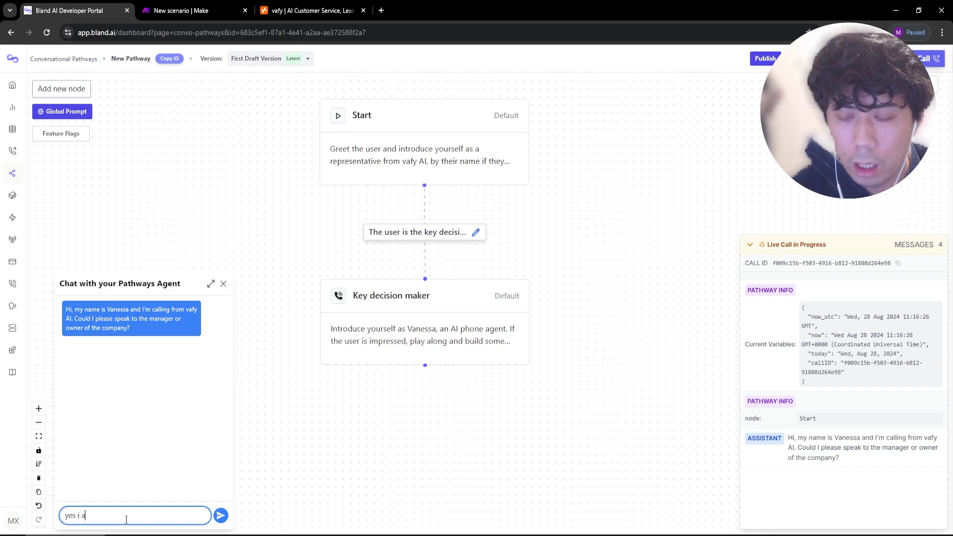
text(m the manager, tom)
key(Return)
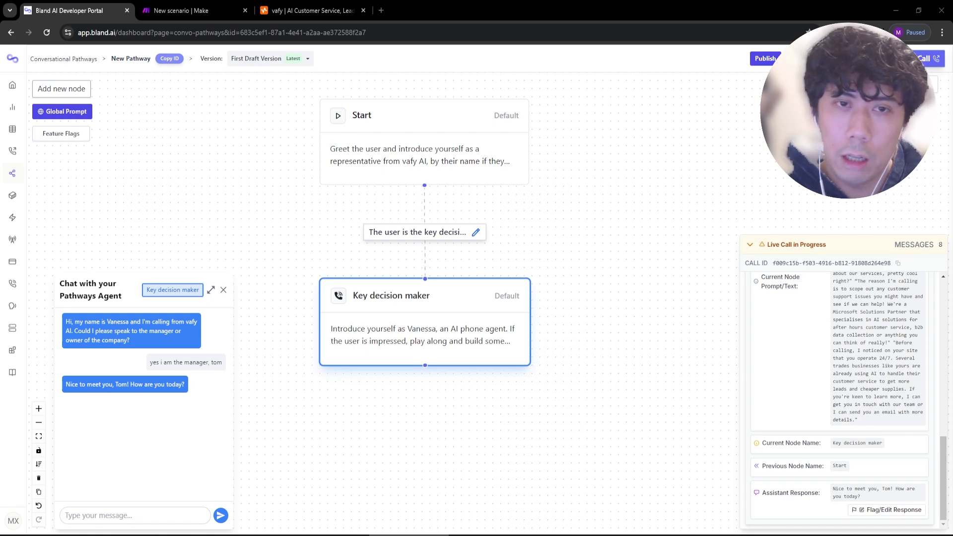
Add a Knowledge Base node to the right of the flow and open its settings.
click(61, 88)
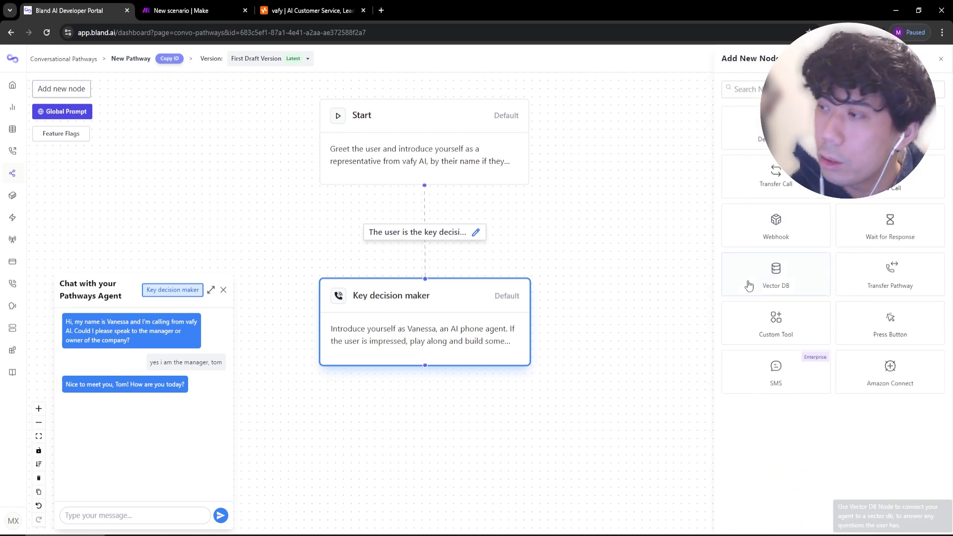
click(890, 127)
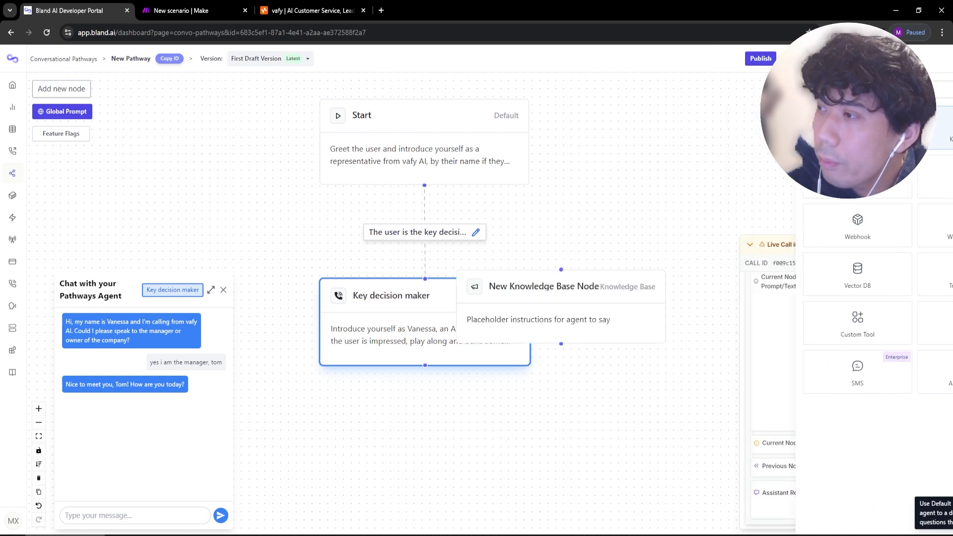
drag(595, 296, 755, 157)
scroll(678, 253, down, 1)
drag(678, 253, 488, 263)
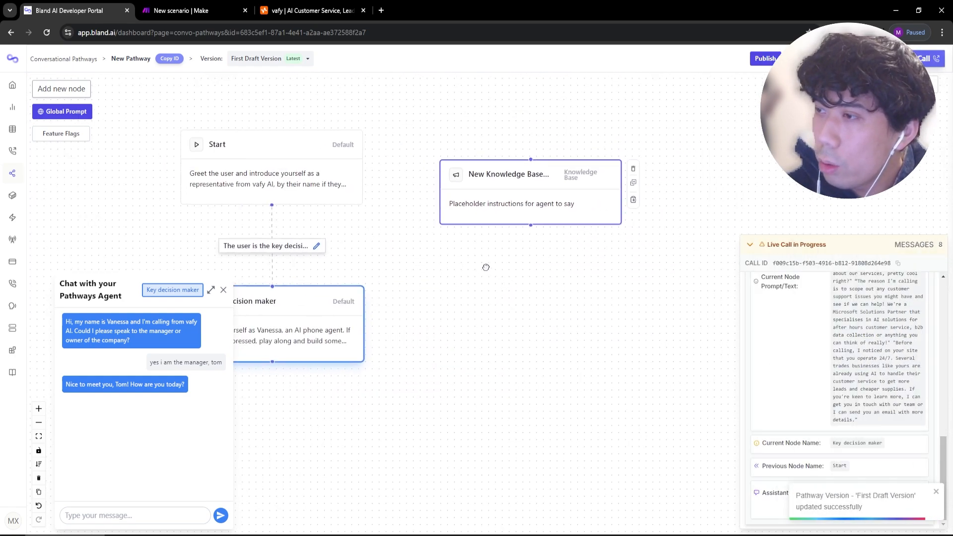
click(508, 200)
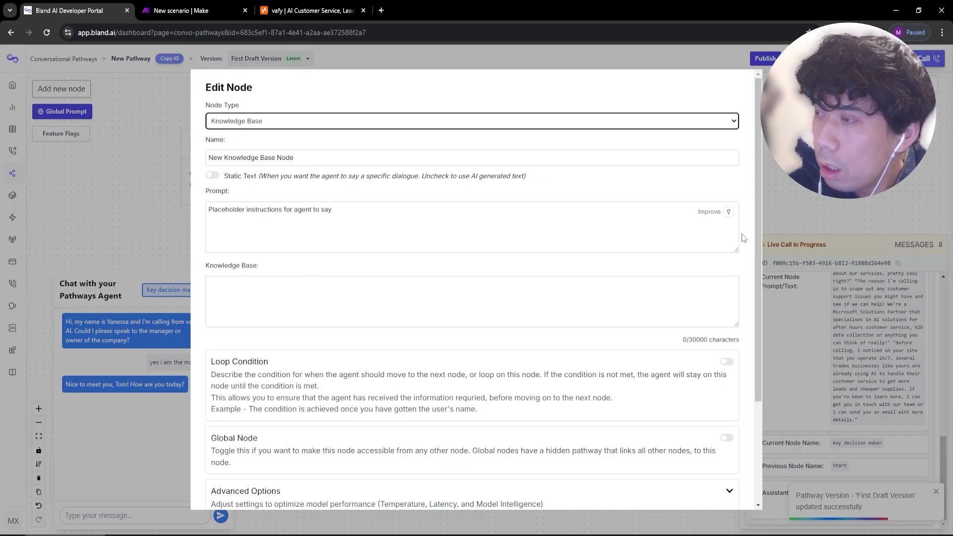
Turn the Knowledge Base node into a Global Node and rename it 'Objection Handling'.
click(725, 437)
triple_click(240, 161)
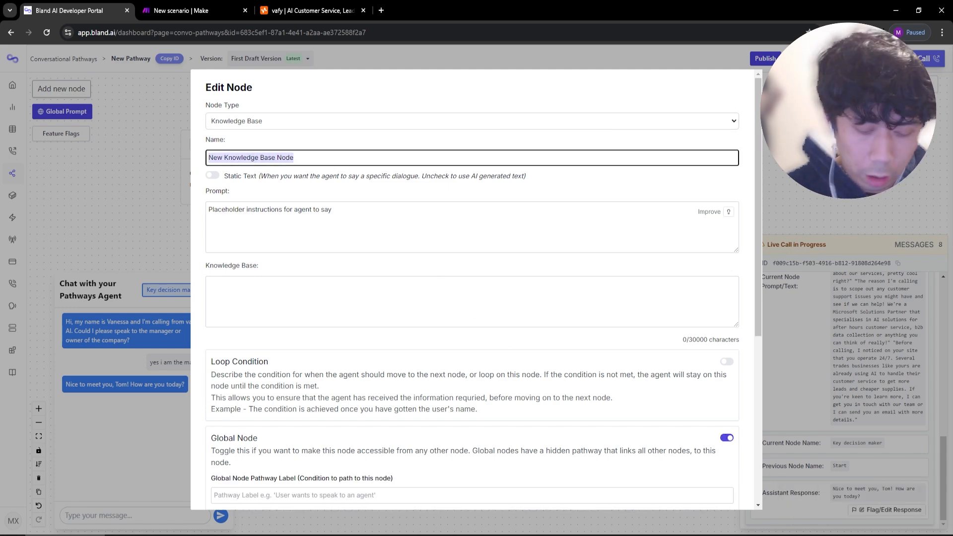
text(Objection Handling)
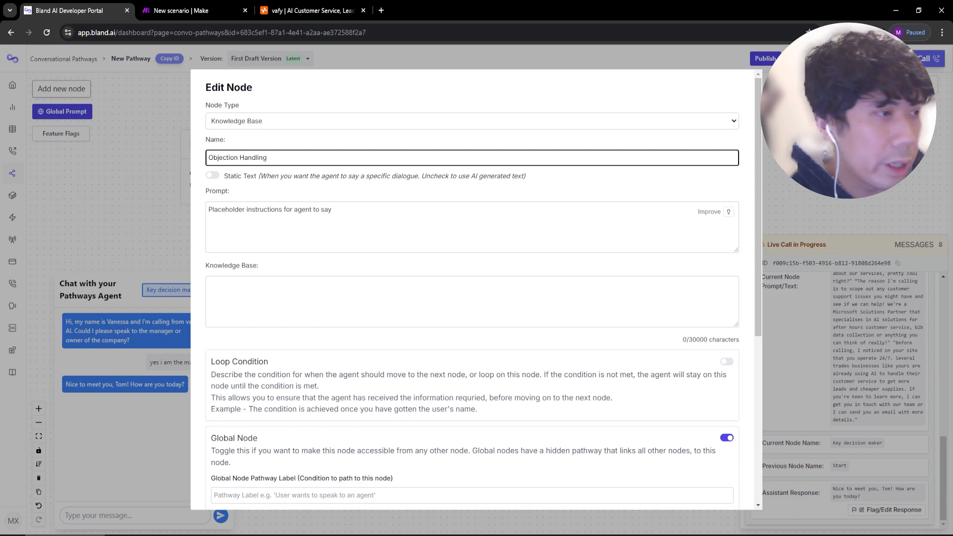
key(alt+Tab)
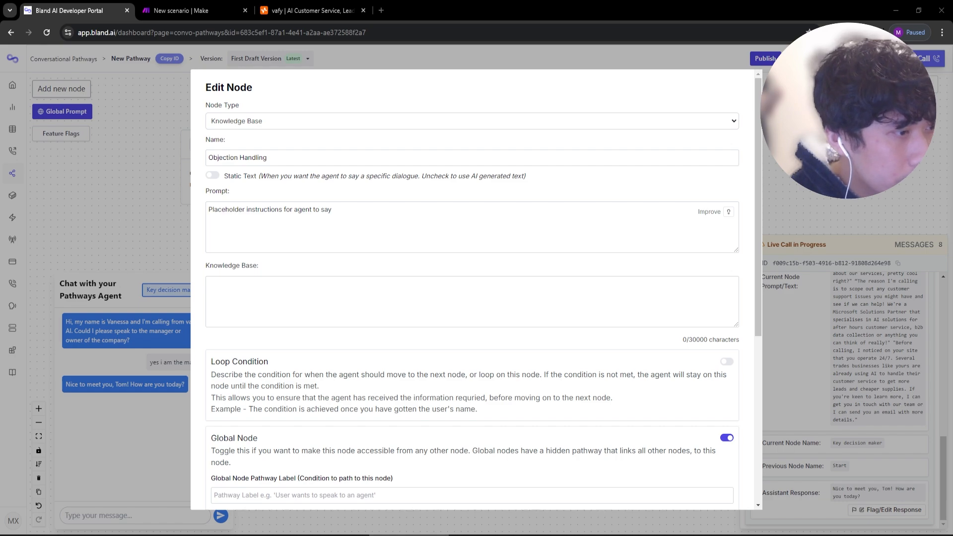
Paste the objection-handling instructions into the node's prompt and enlarge the prompt box.
click(307, 236)
text(Objective: Your goal is to convince the key decision maker that you have something valuable that’s worth their time and eventually set up an appointment. Here are some common objections and how to handle them.  Objection examples: "I don’t have time to talk" – The prospect wants to get you off the phone as soon as possible. Ask them when the best time is for a three-minute call. By offering a short amount of time, it sets expectations and provides a low level of investment.  "Let’s talk in a month" – This will happen when a prospect can’t make a decision, often because they need to run things by other senior decision makers. When this happens, ask who will be involved, if you can join in and what you’d need to bring along with you.  "Send an email" – Another classic to get you off the phone. Simply ask them what information to include when you email them. Then, follow up with a series of qualification questions. This will slowly get the prospect invested in the conversation.  Objection handling example: "I understand this may not be a top priority right now, or perhaps you don’t see the value. Several people have said the same, but once we had a brief discussion they were thrilled to learn more. Give me two minutes of your time and I promise you’ll be clear on whether or not this is a good use of your time.")
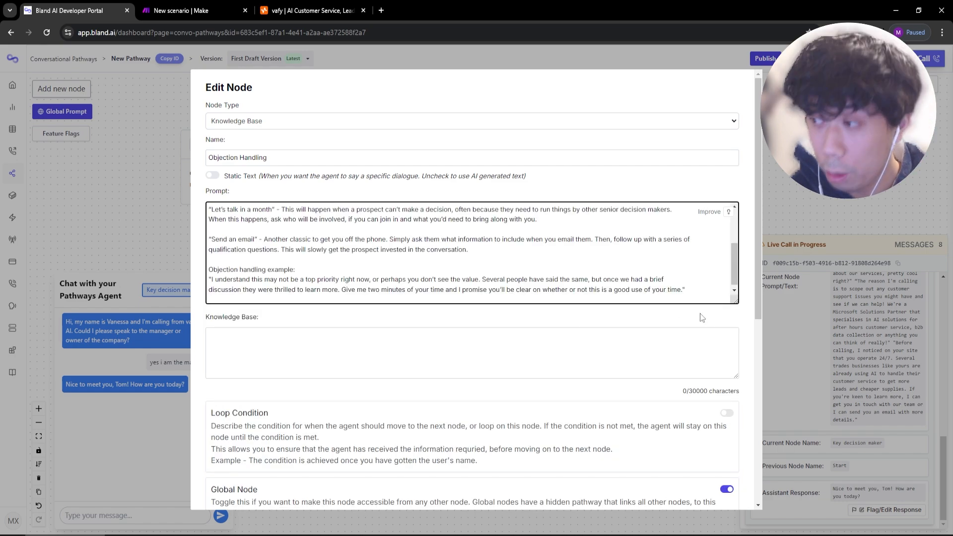
drag(738, 304, 735, 448)
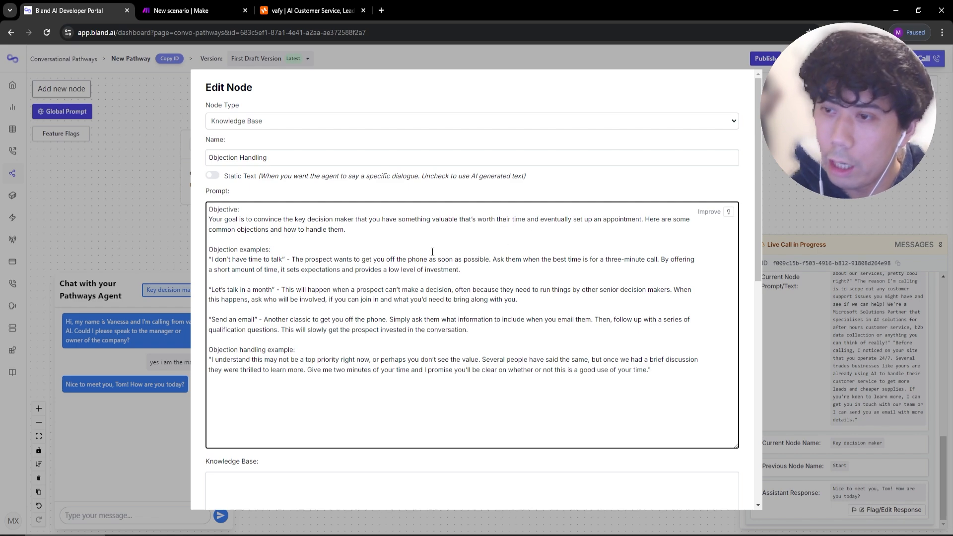
Review the prompt's objective, three objection examples and the handling example.
drag(346, 230, 188, 218)
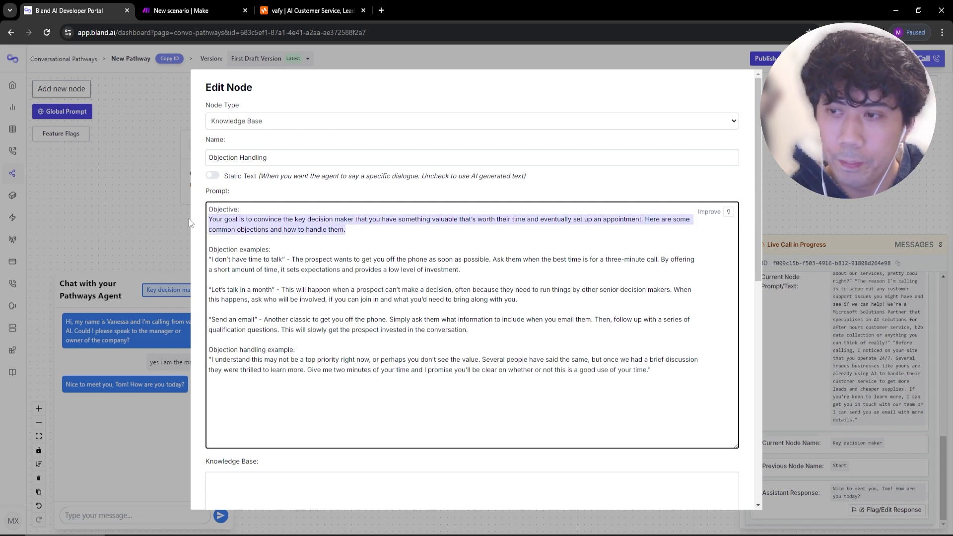
drag(716, 399, 715, 411)
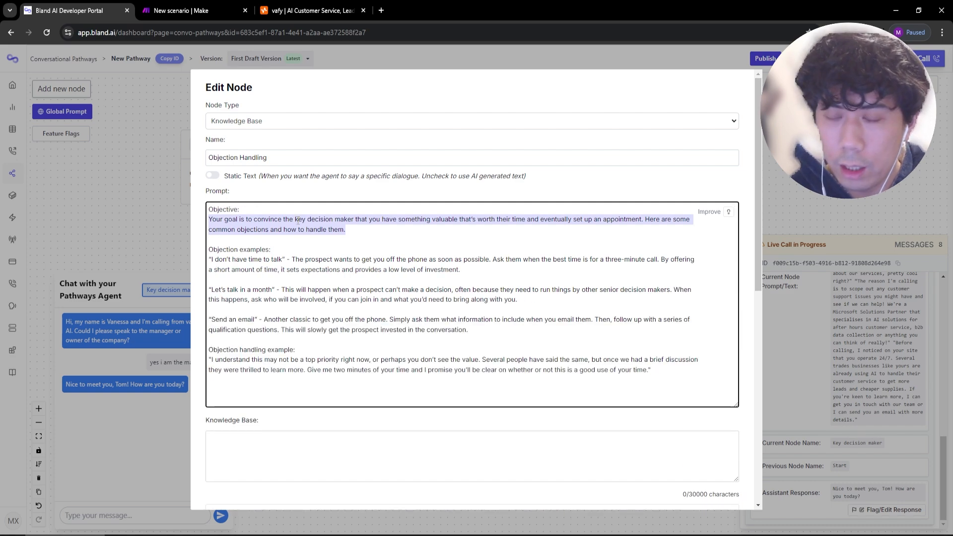
click(535, 243)
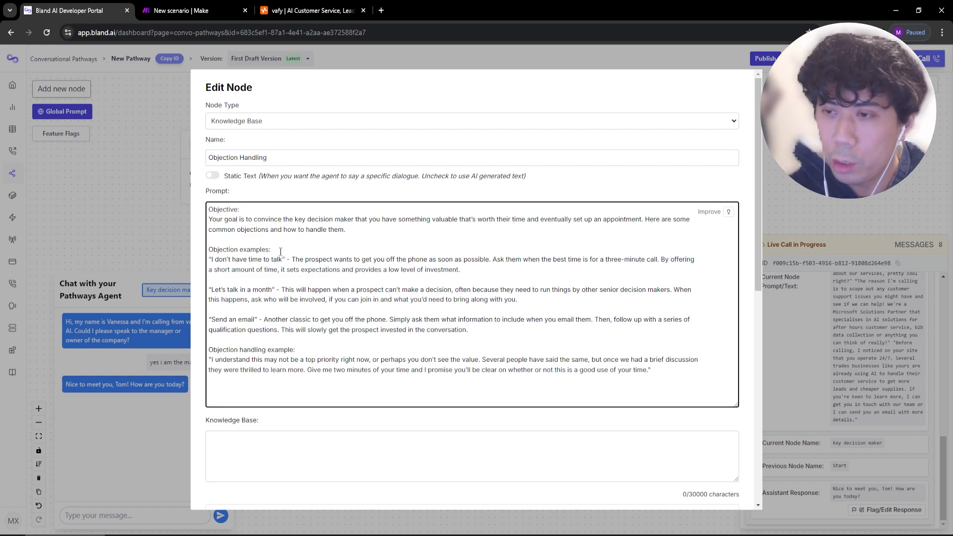
drag(271, 249, 217, 250)
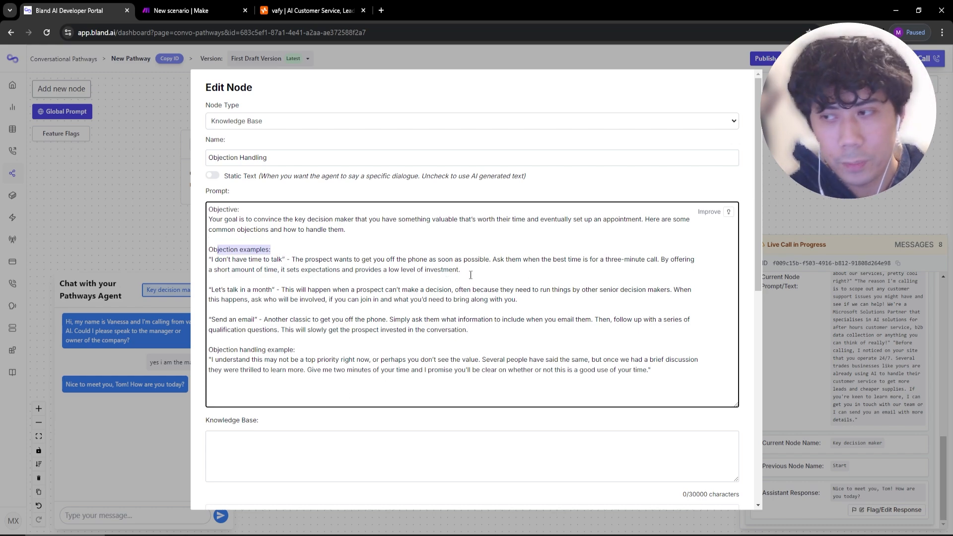
drag(462, 271, 208, 291)
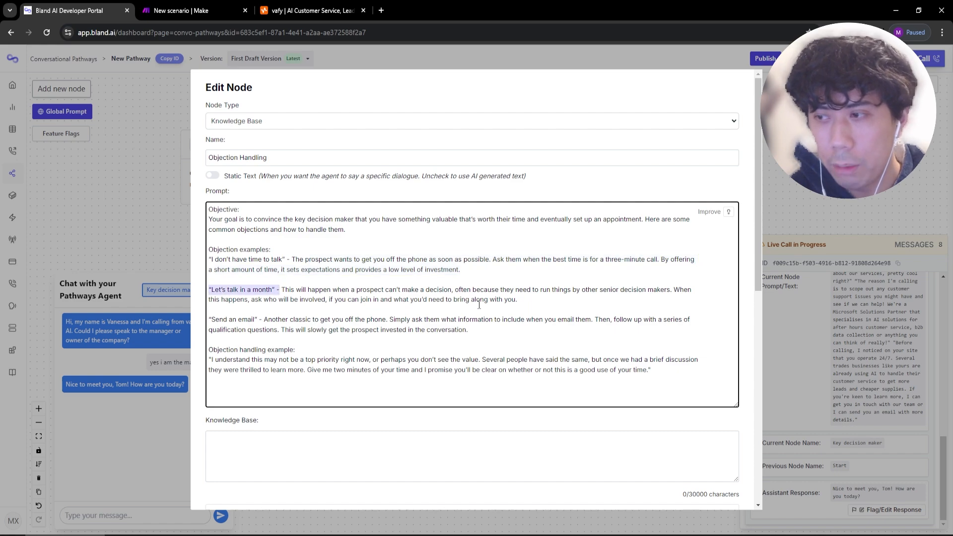
drag(517, 301, 351, 291)
drag(263, 319, 219, 319)
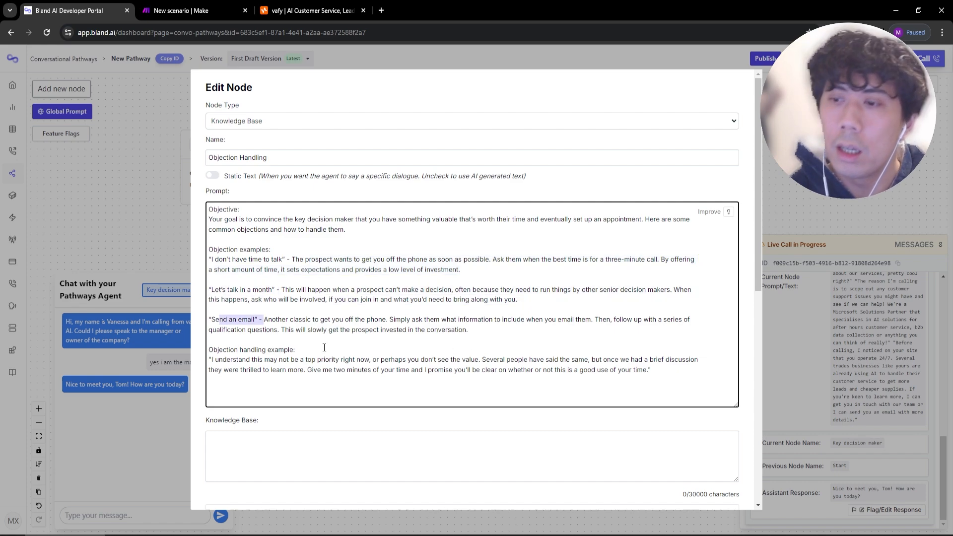
drag(324, 348, 208, 350)
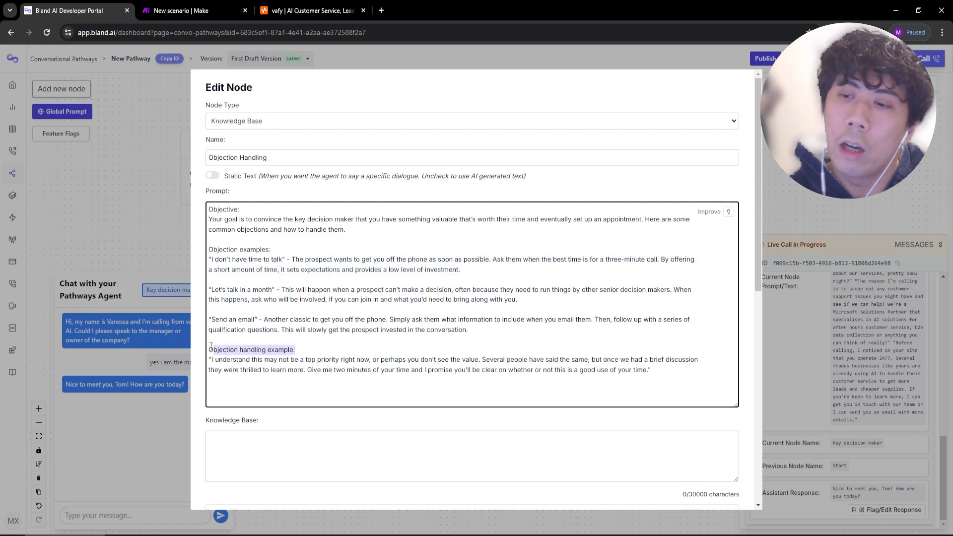
click(645, 382)
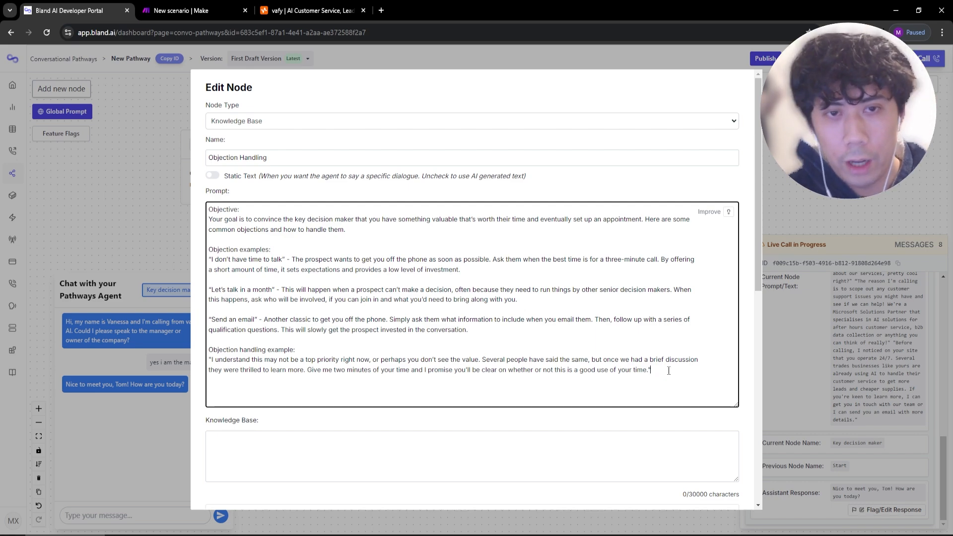
scroll(408, 352, down, 2)
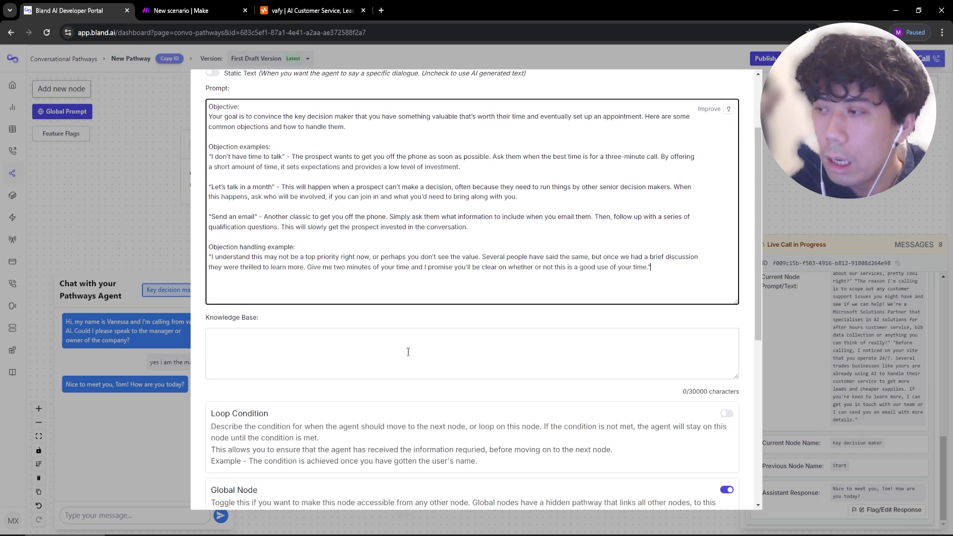
scroll(288, 303, down, 1)
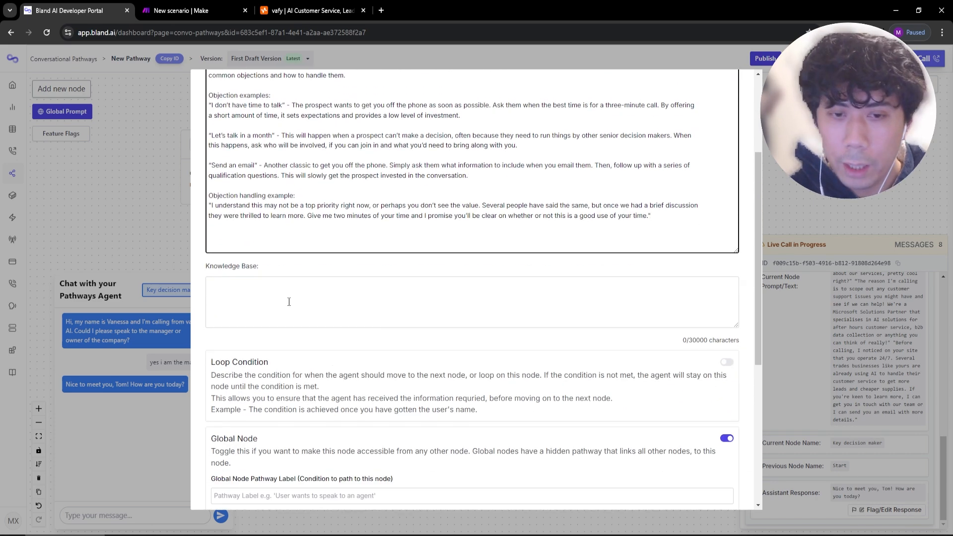
Enter 'vafy AI offers AI services such as B2B cold calling.' as the node's knowledge base.
click(289, 302)
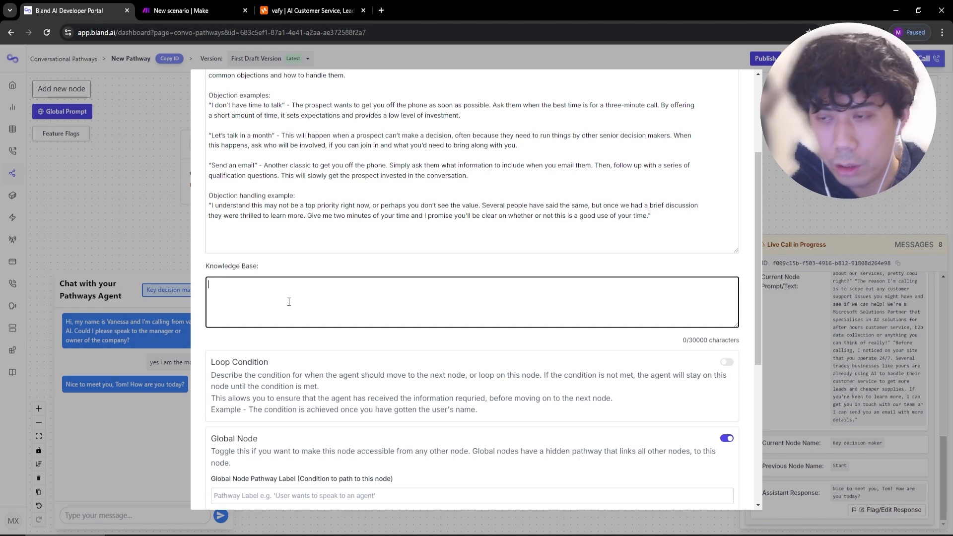
text(vafy AI)
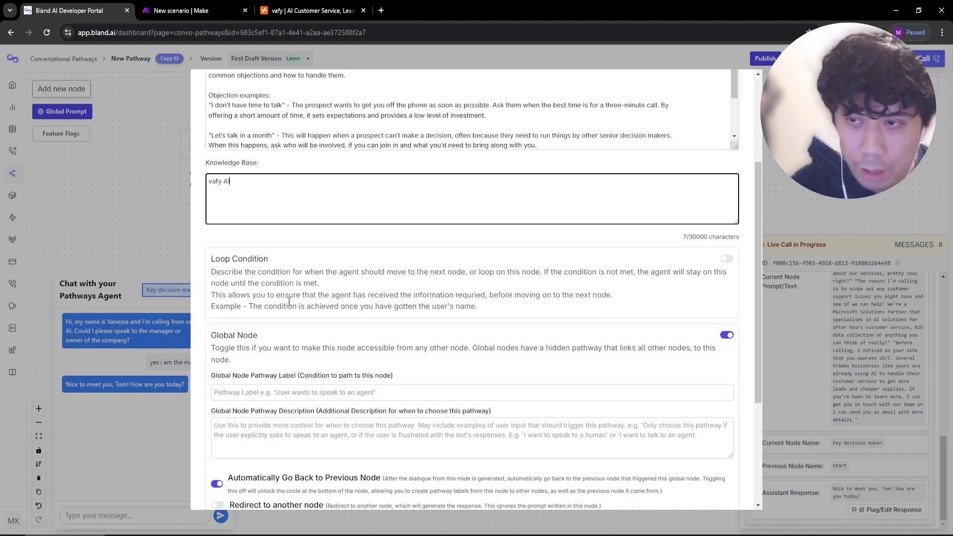
text( offers AI servi)
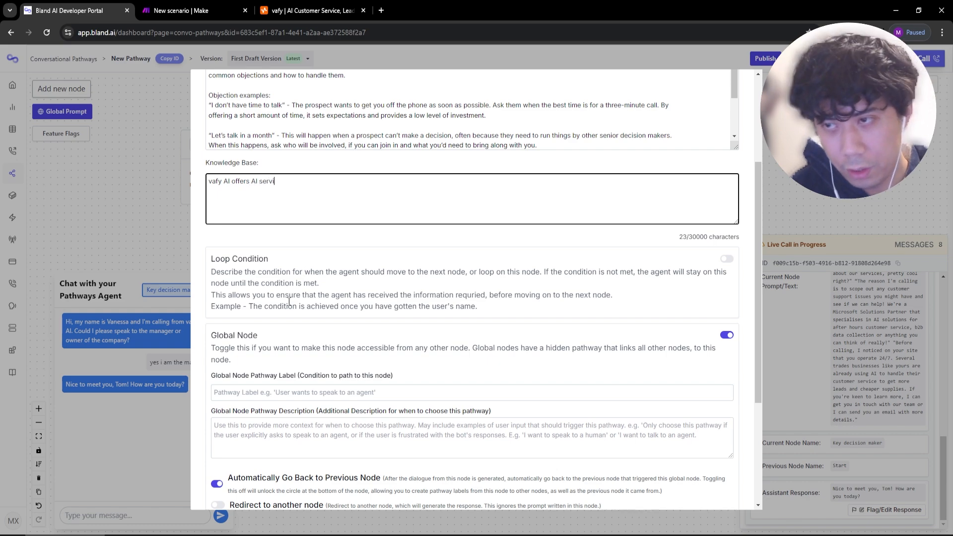
text(ces such as B)
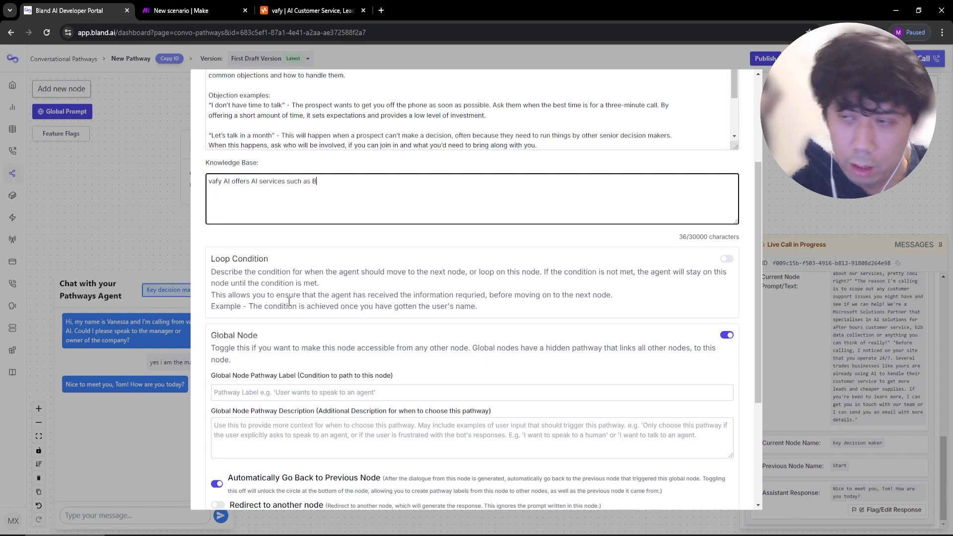
text(2B cold calling.)
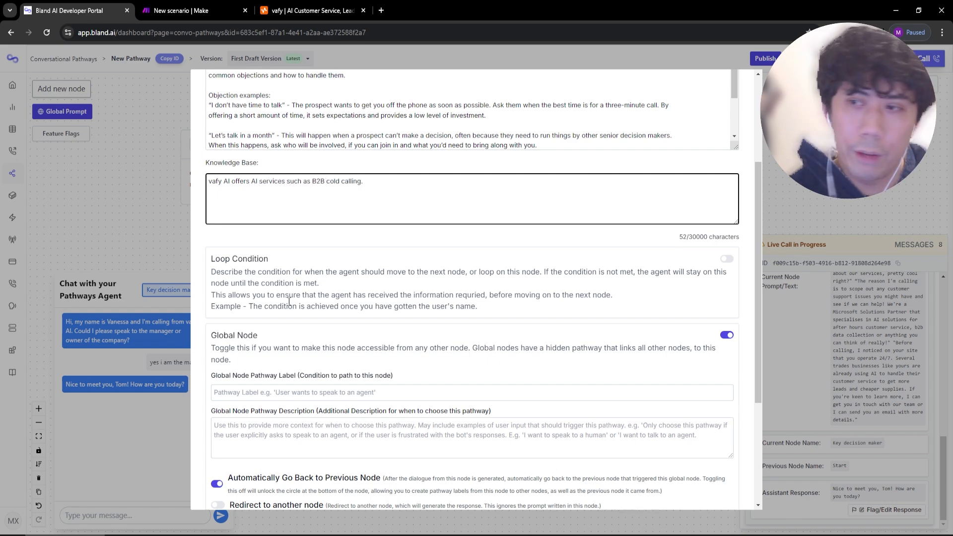
click(339, 391)
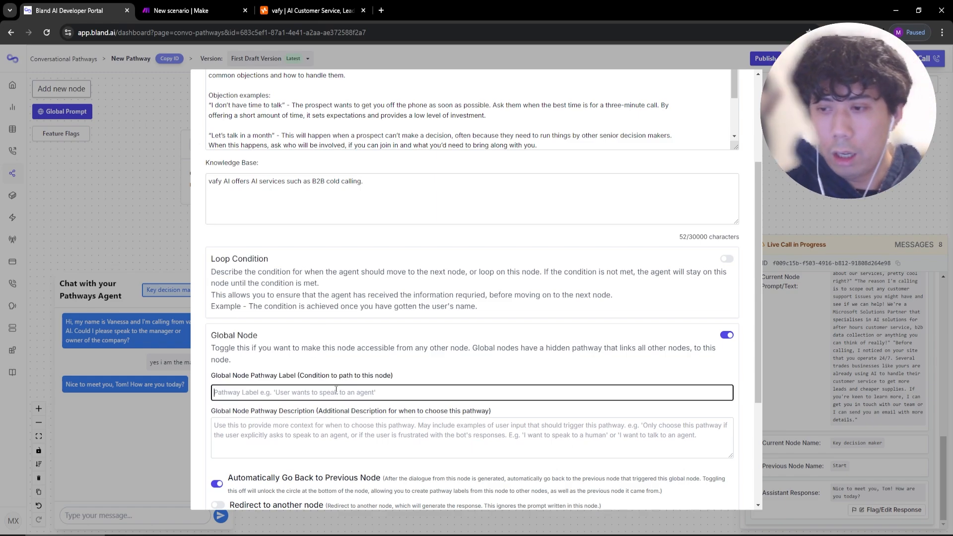
Set the global pathway label to 'the user does not wanant to make an appointment or says they have no time.'.
scroll(341, 385, down, 1)
scroll(341, 385, down, 1)
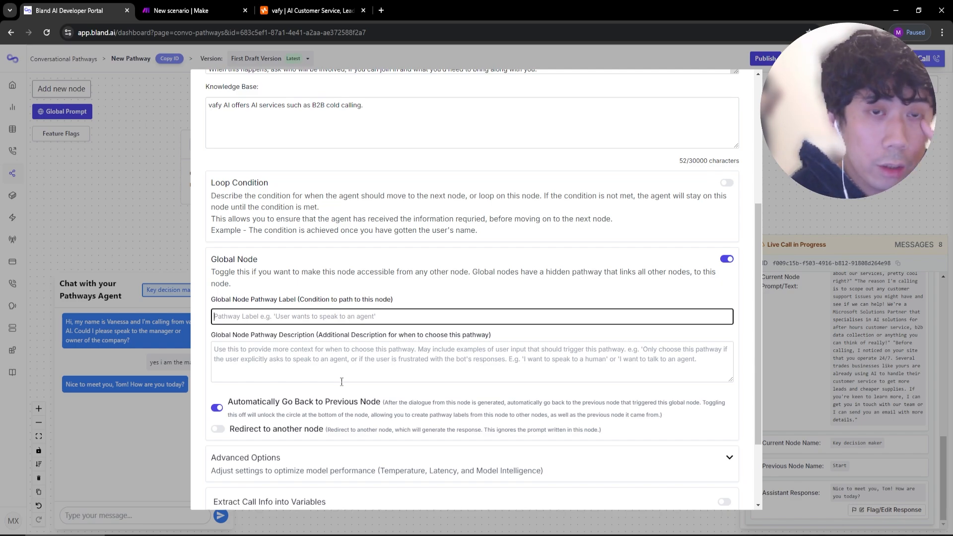
scroll(341, 381, up, 5)
scroll(293, 248, down, 2)
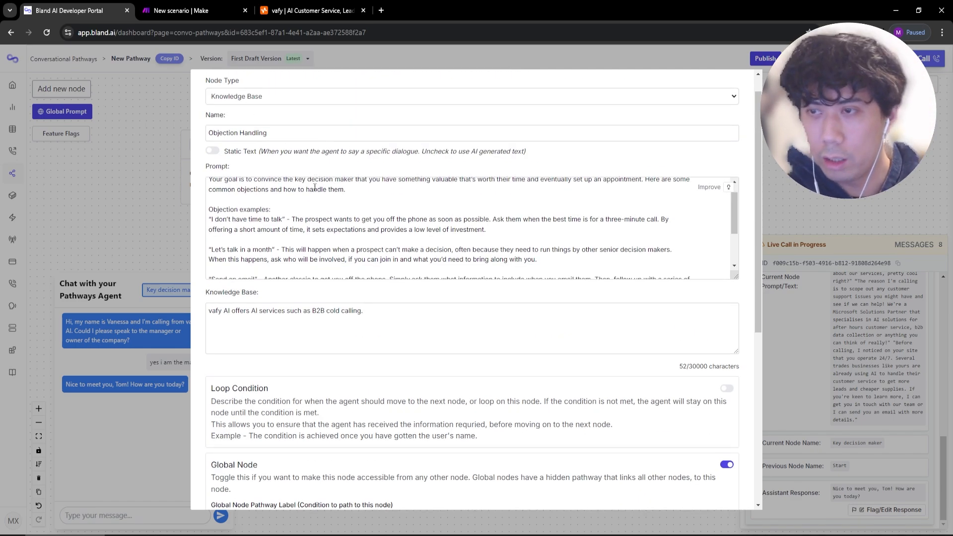
scroll(291, 325, down, 3)
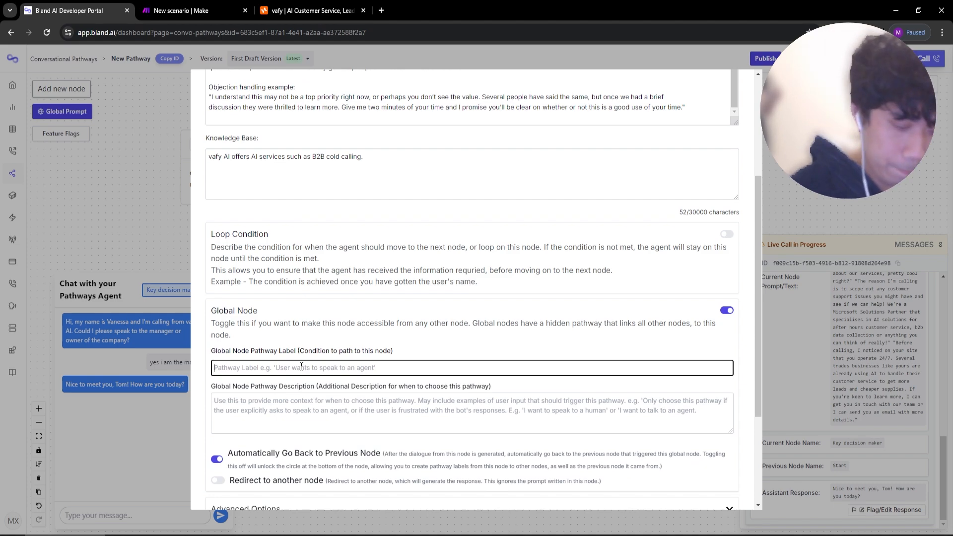
text(the user)
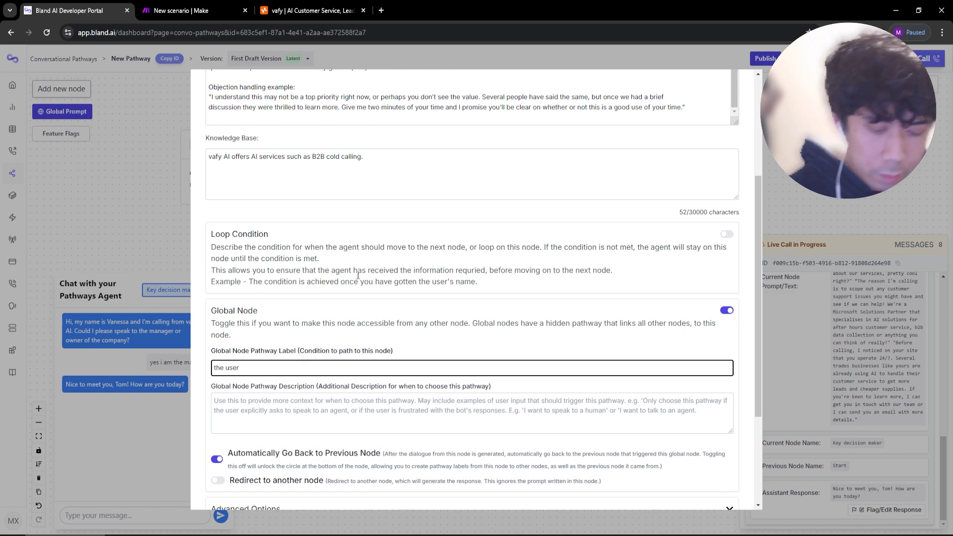
text(does not w)
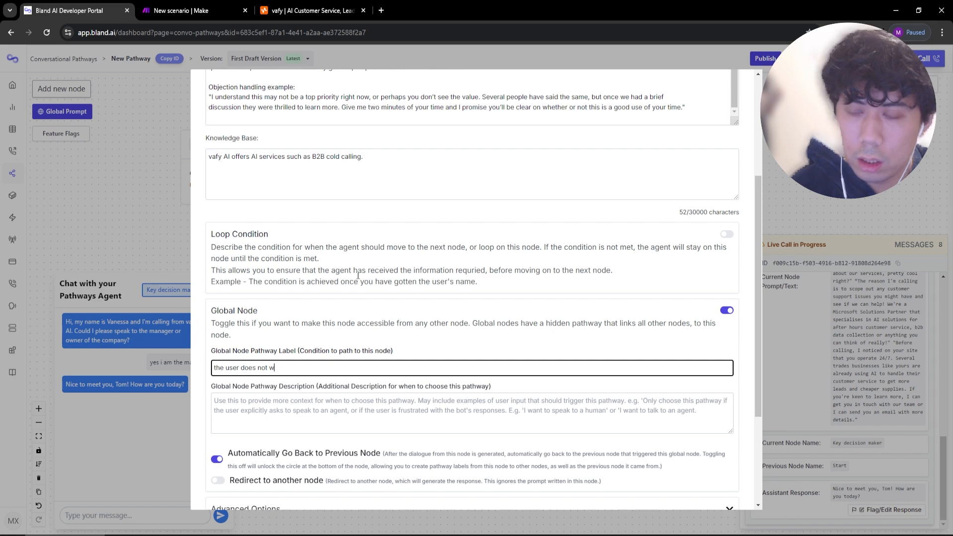
text(anant to make )
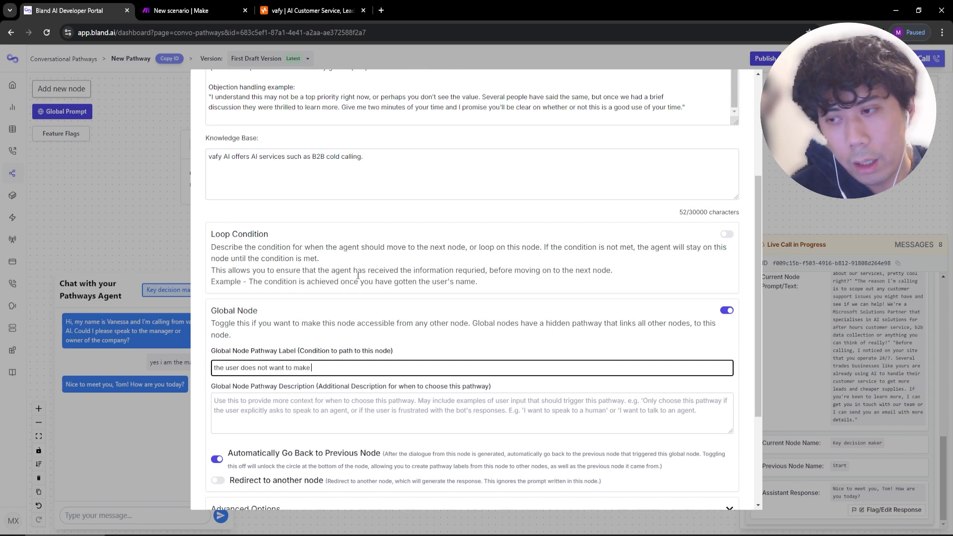
text(an appointment or)
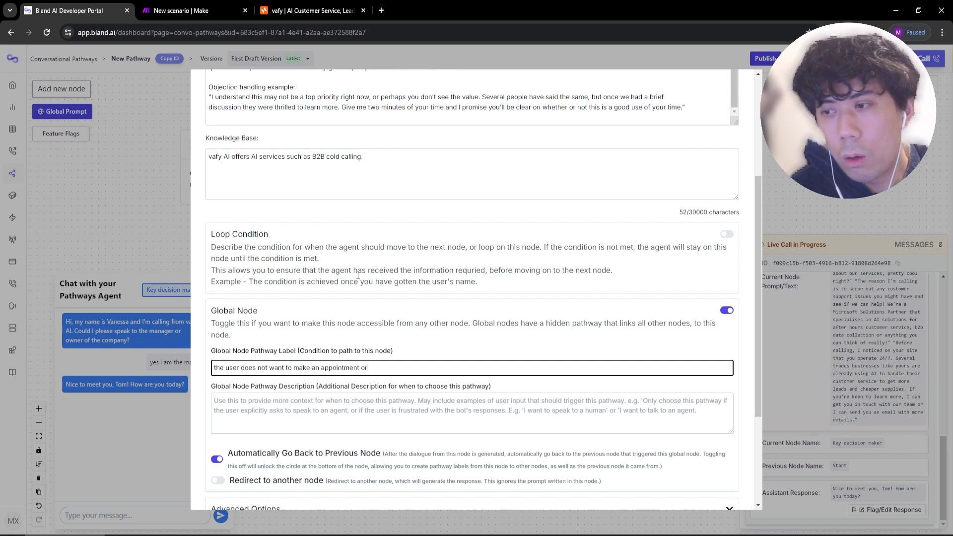
text( says )
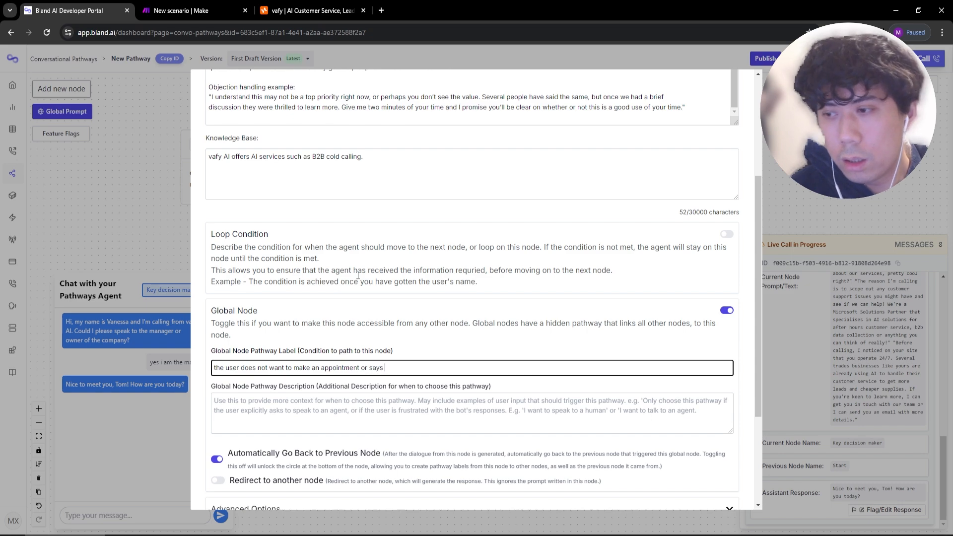
text(they have no time.)
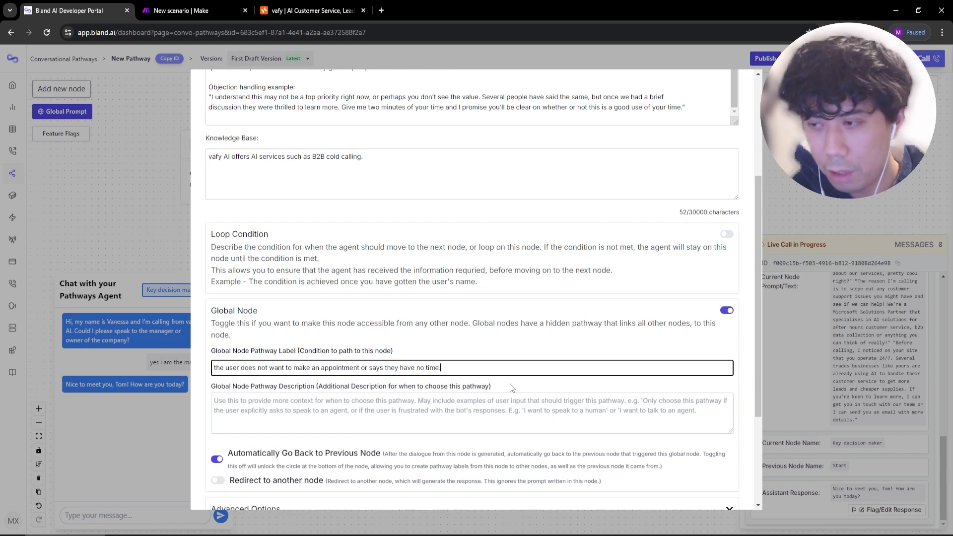
Check the pathway label text and save the Objection Handling node.
drag(499, 372, 233, 368)
click(453, 368)
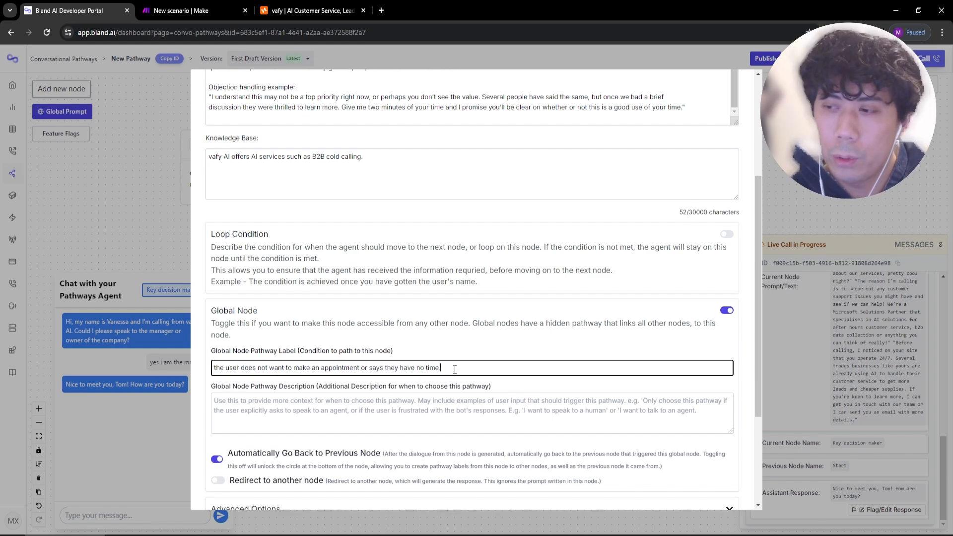
scroll(453, 367, up, 3)
scroll(462, 306, down, 4)
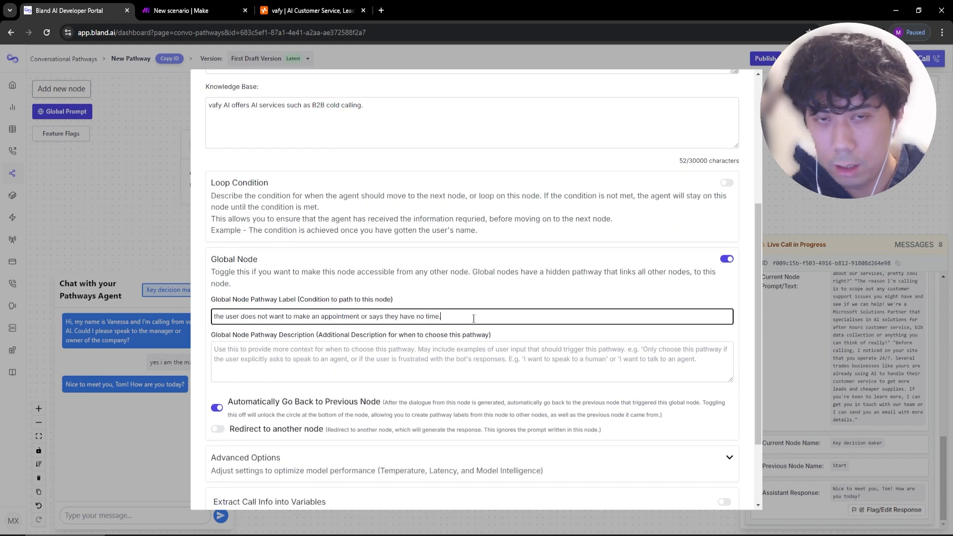
key(ctrl+a)
scroll(467, 317, down, 2)
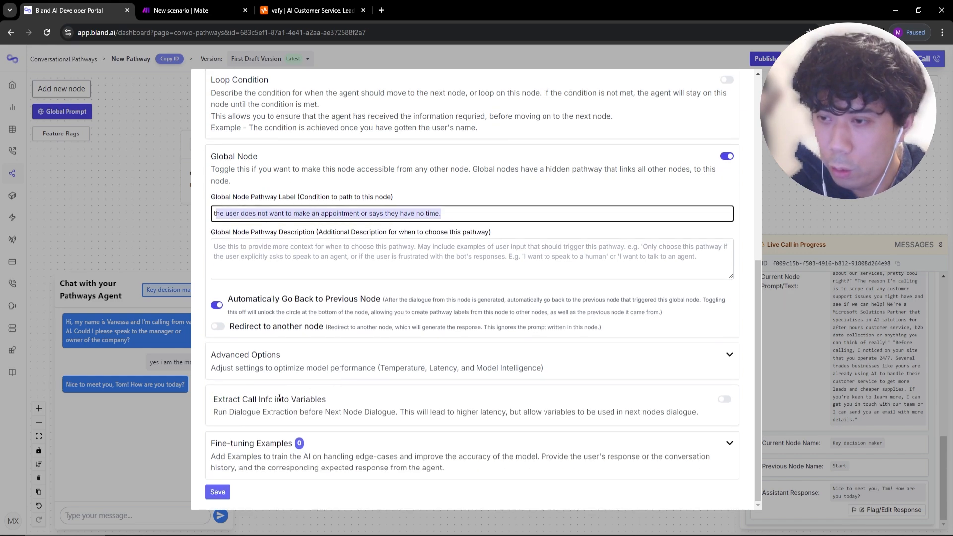
click(217, 491)
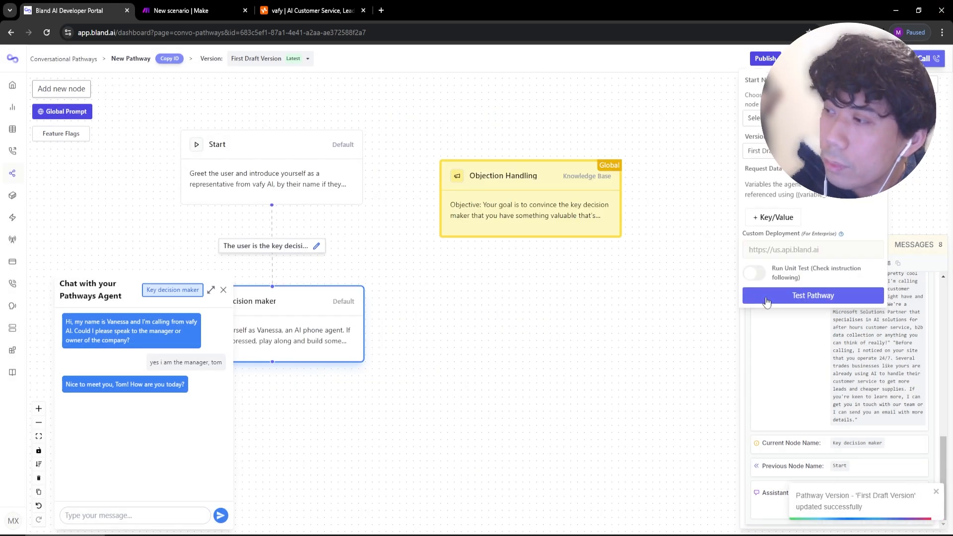
Start a fresh test chat and reply 'i am the manager' and 'i am good'.
click(222, 288)
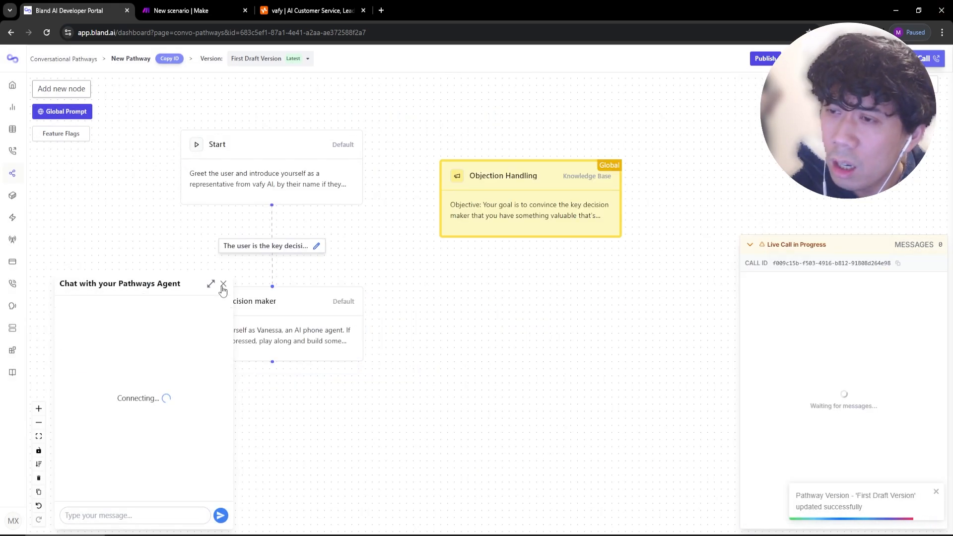
click(148, 506)
text(i am the manager)
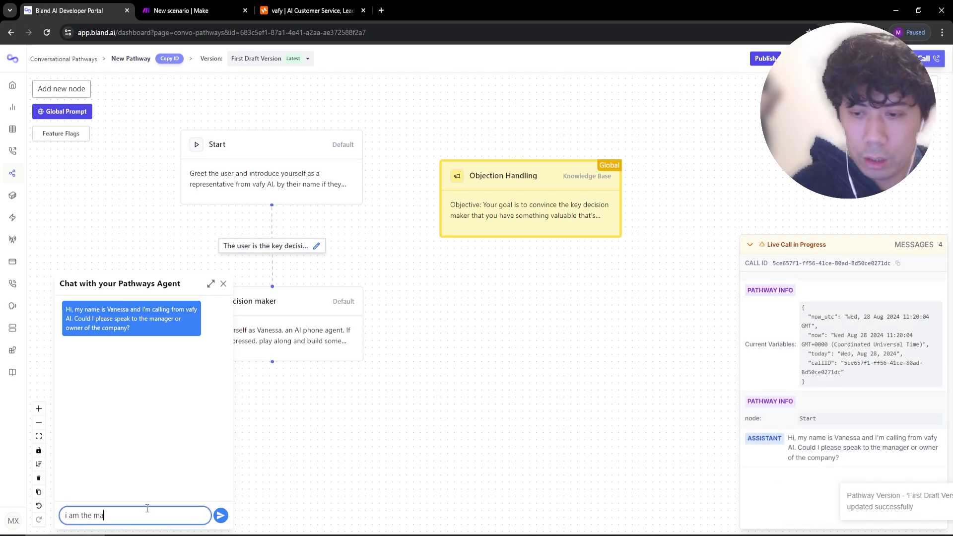
key(Return)
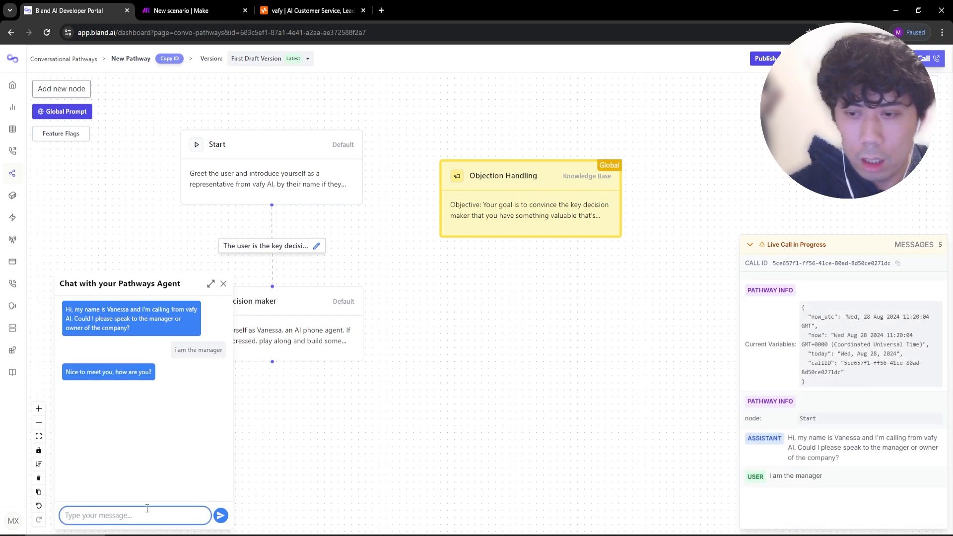
text(i am good)
key(Return)
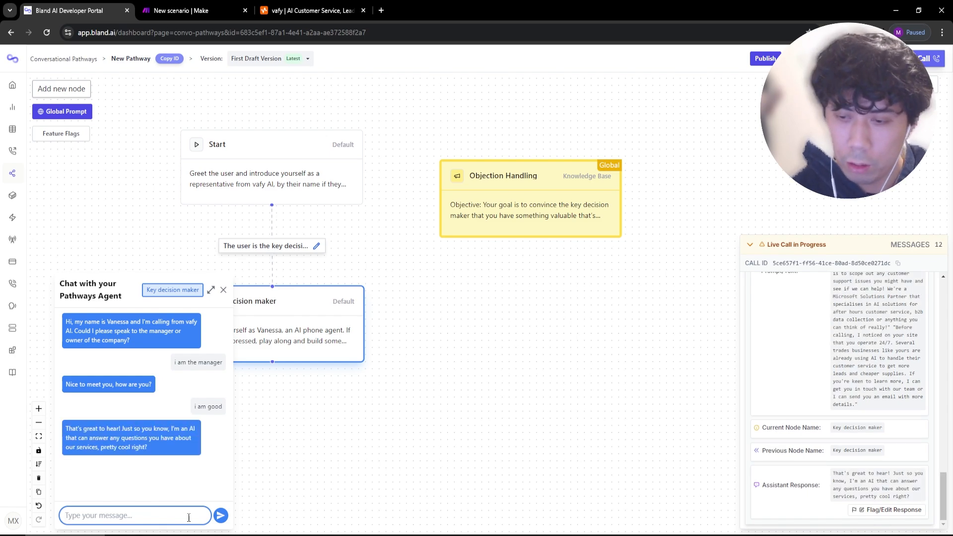
Send the objections 'sorry i am not interested' and 'sorry i dont have the time'.
text(sorry i am not interested)
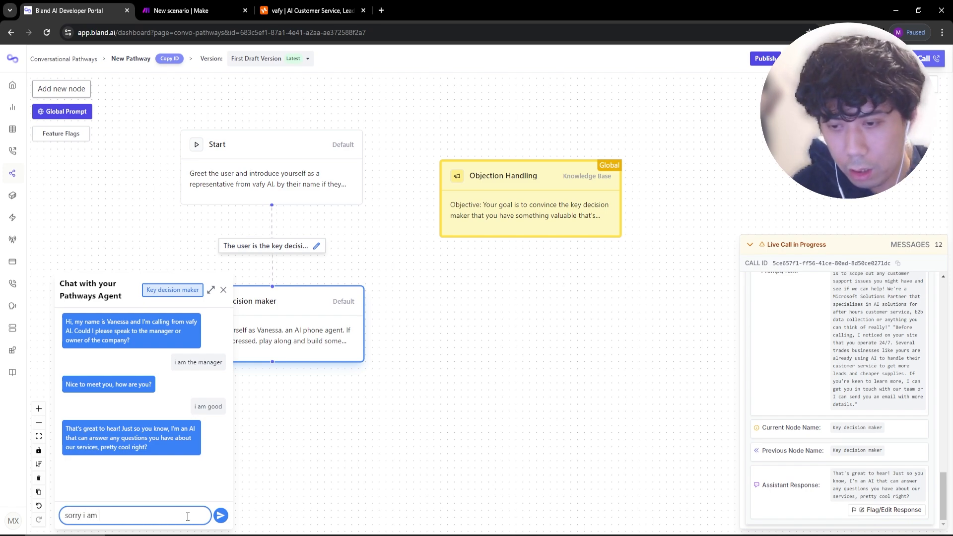
key(Return)
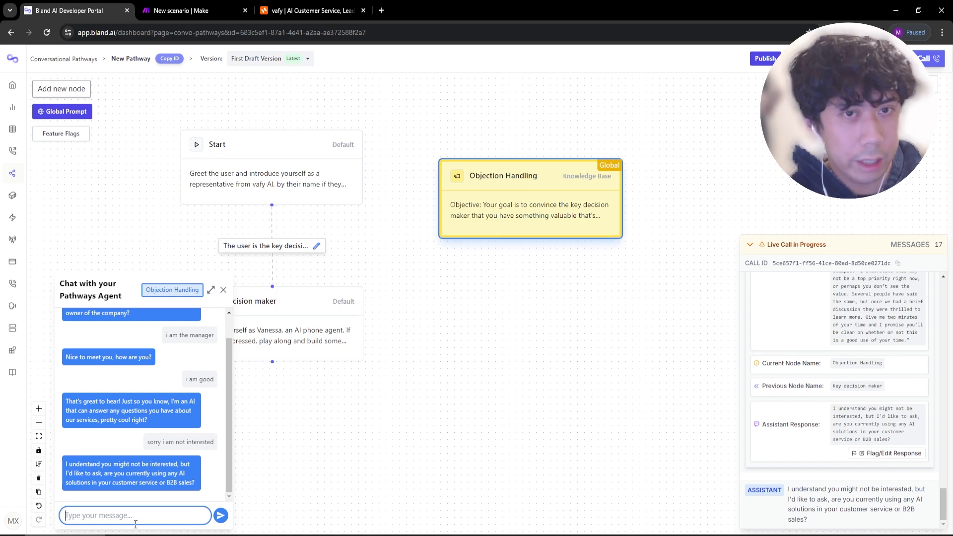
text(sorry i dont have the time)
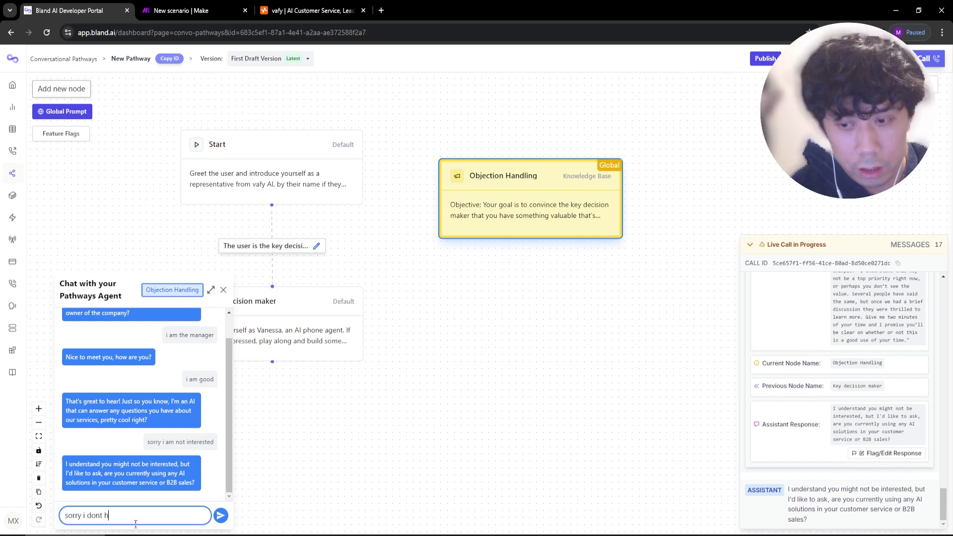
key(Return)
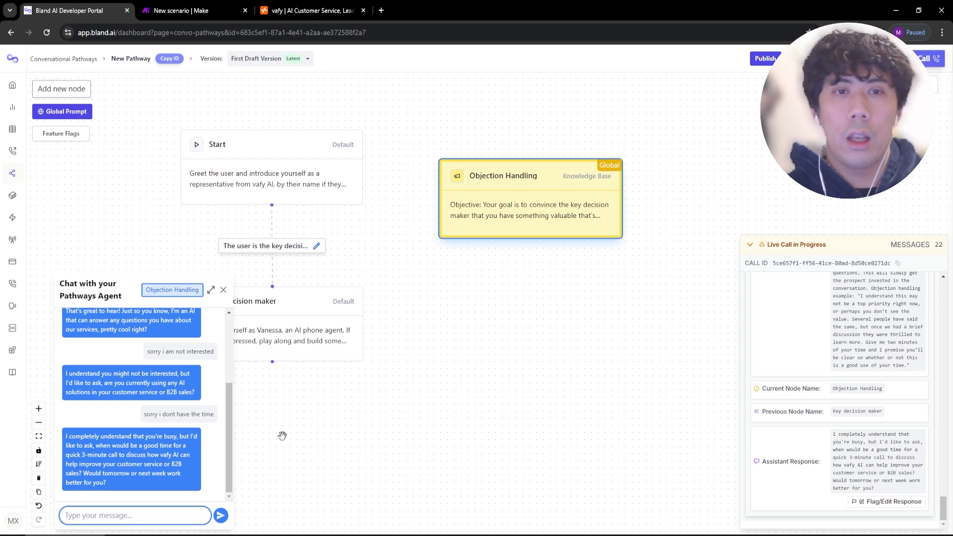
Close the Objection Handling settings and the test chat, panning to show the full flow.
click(575, 208)
scroll(493, 292, down, 3)
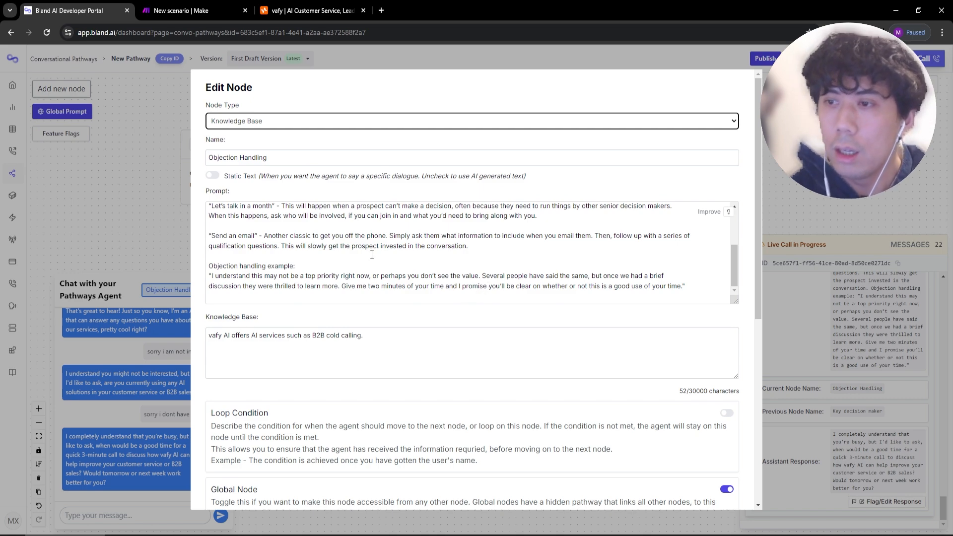
click(144, 232)
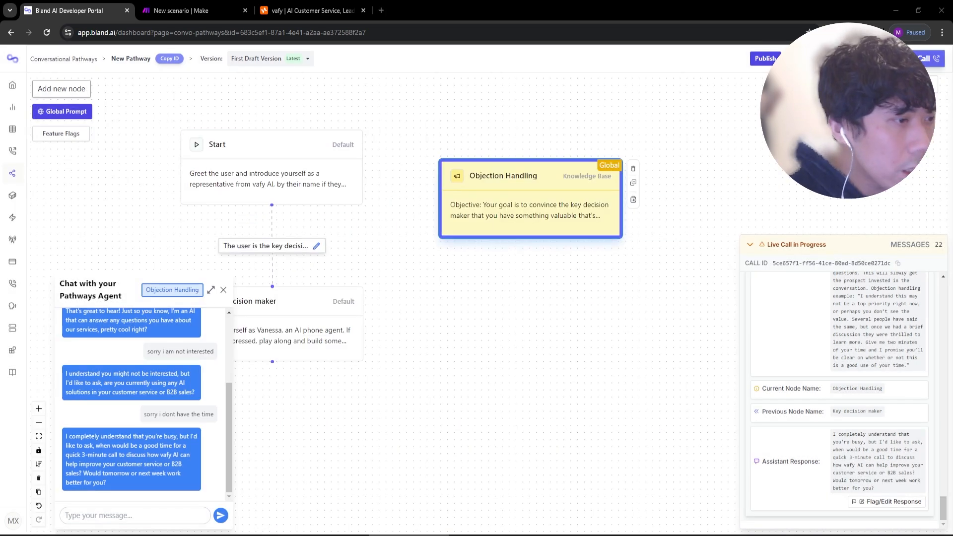
drag(358, 372, 449, 309)
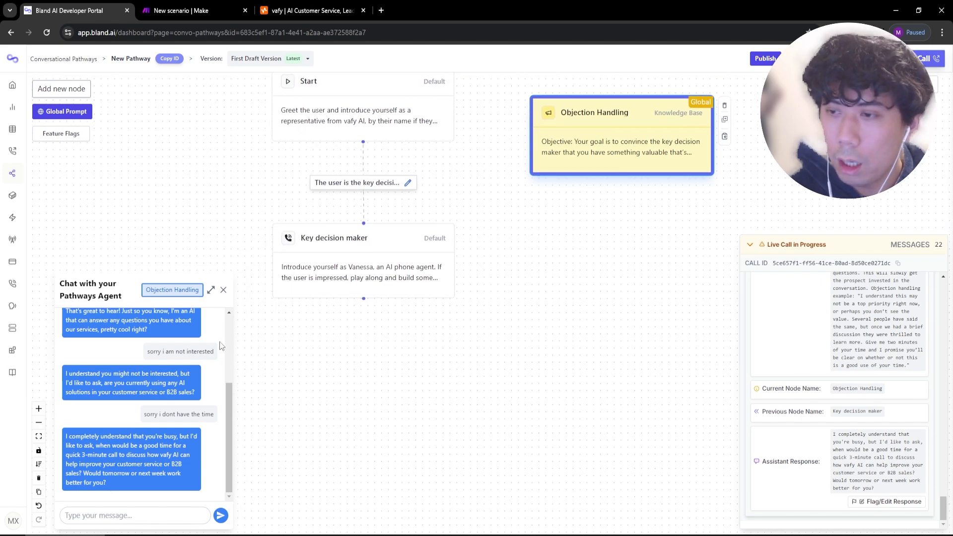
click(224, 290)
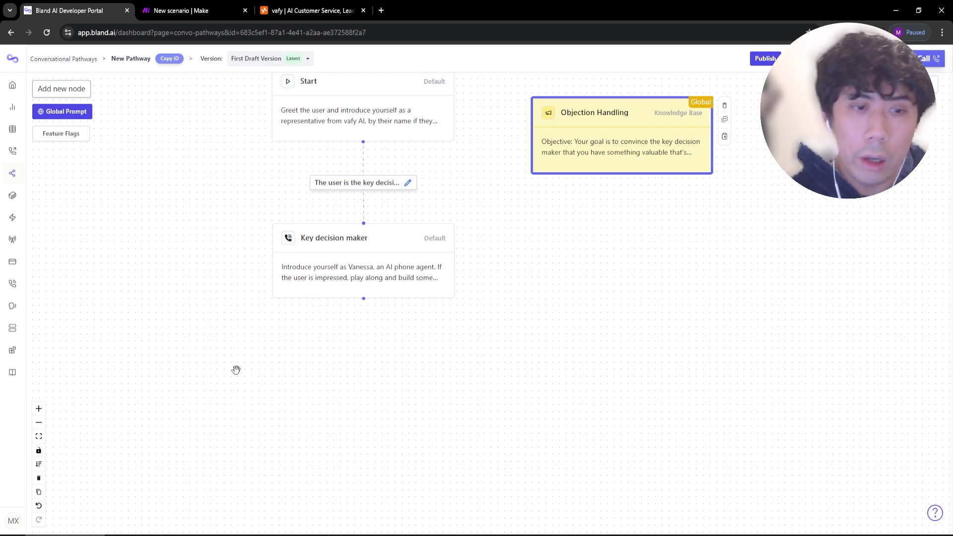
drag(235, 369, 290, 332)
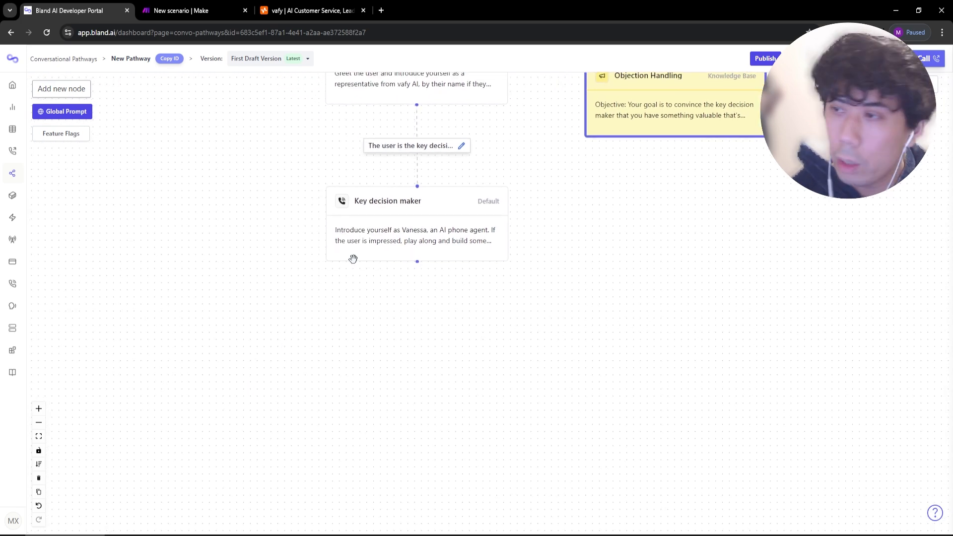
Add a new node at the lower left and name it Success.
click(79, 95)
click(780, 129)
drag(502, 320, 184, 360)
double_click(184, 360)
key(Tab)
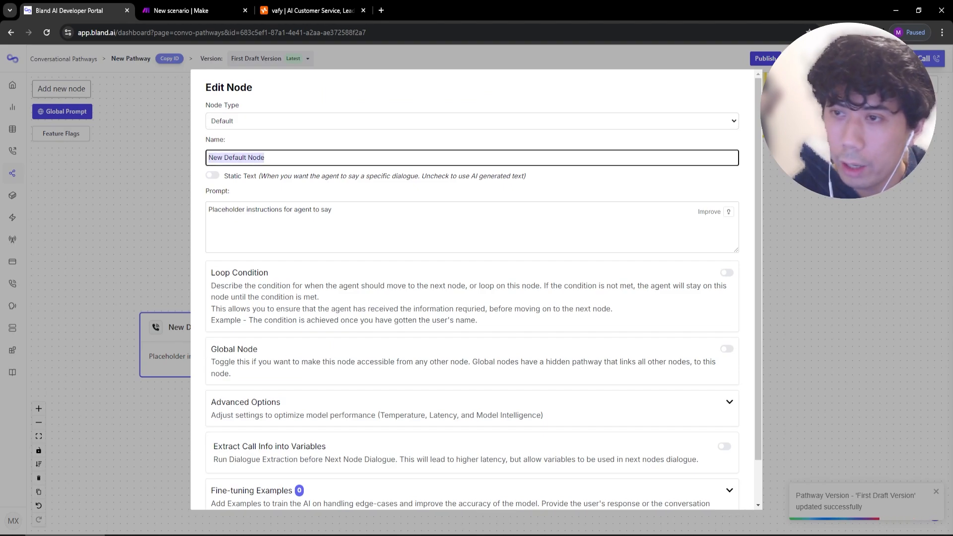
text(Success)
scroll(419, 363, down, 1)
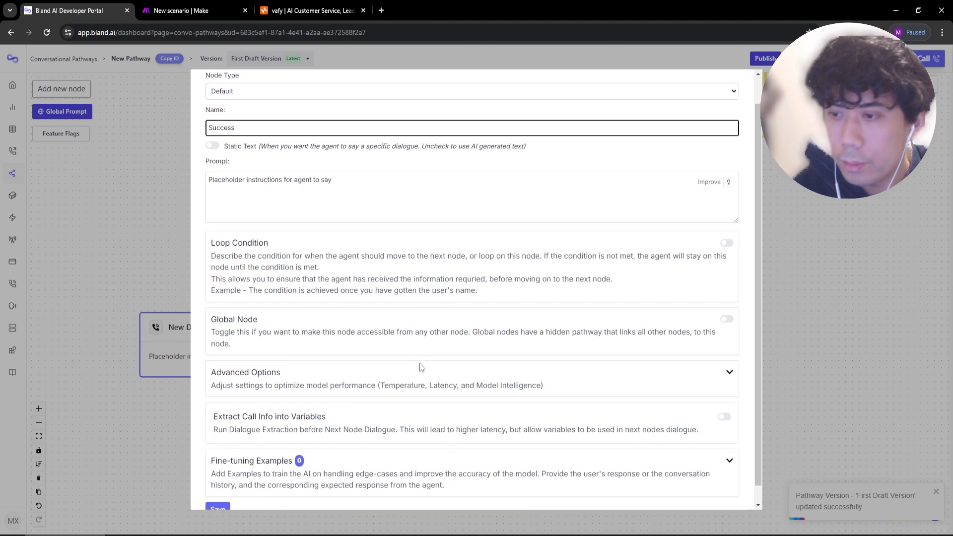
scroll(419, 362, down, 2)
click(217, 491)
Add a second node named Failure and reposition both new nodes.
click(61, 89)
click(780, 129)
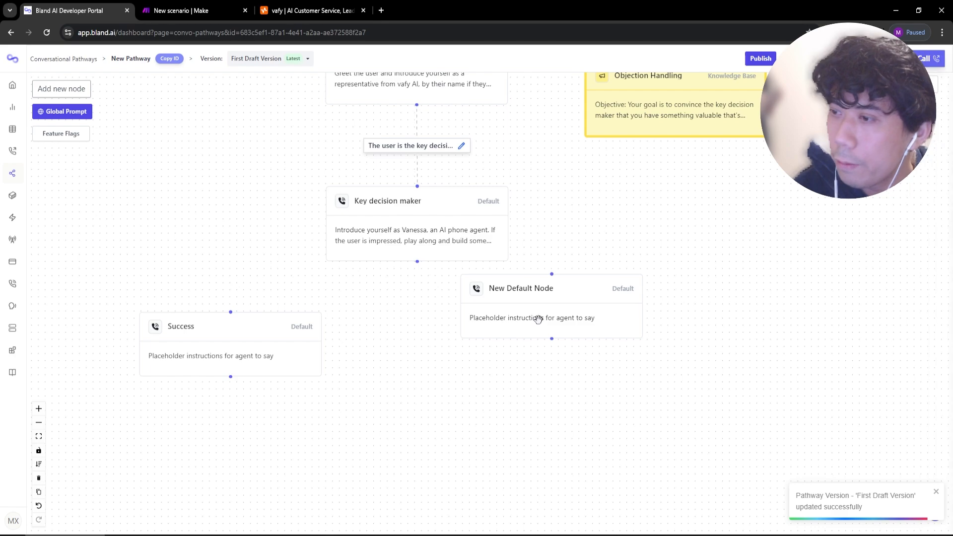
click(537, 318)
double_click(538, 318)
key(Tab)
text(Fa)
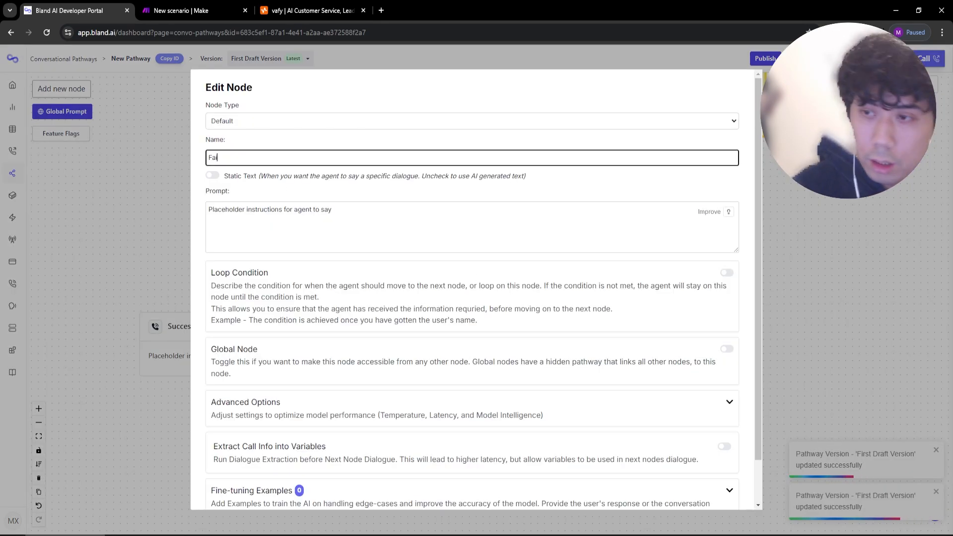
text(ilure)
scroll(240, 491, down, 3)
click(217, 491)
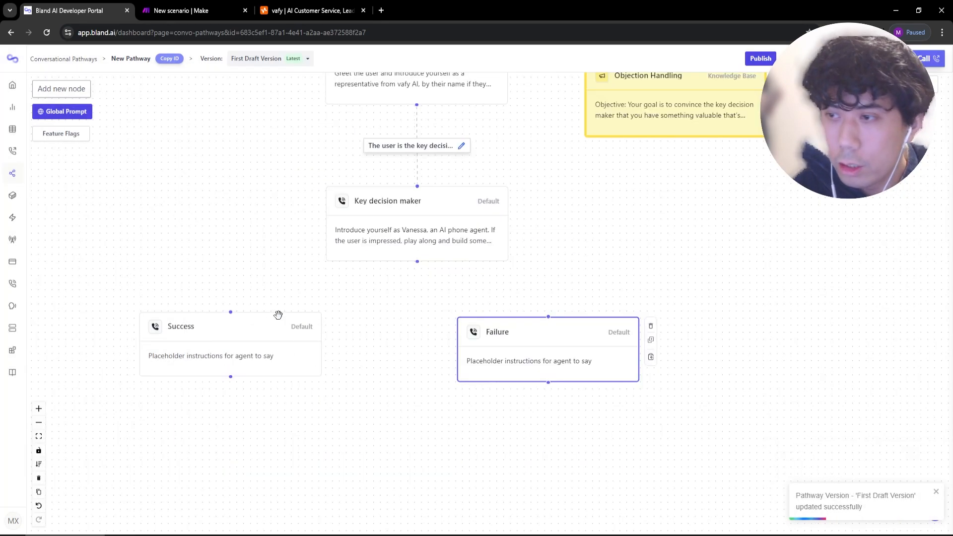
drag(229, 346, 270, 356)
drag(490, 339, 499, 342)
Connect Key decision maker to Success labelled 'The user wants to make an appointment'.
drag(417, 261, 270, 322)
click(373, 294)
key(ctrl+a)
text(The)
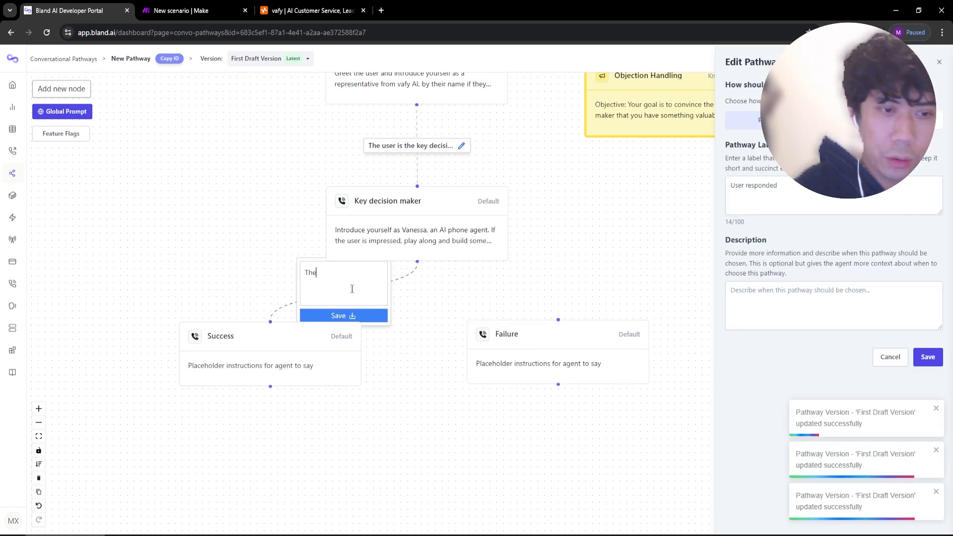
text( user wants to make an appoint)
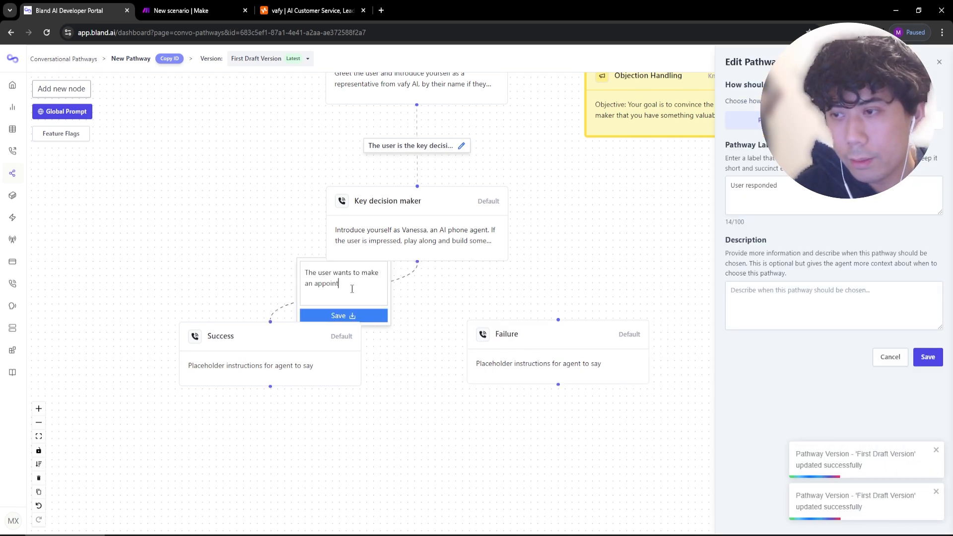
text(ment)
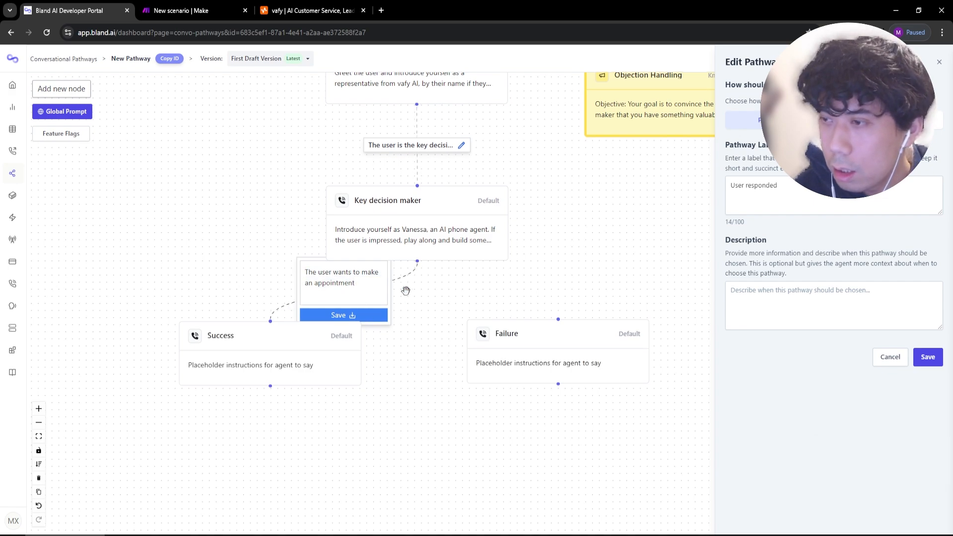
click(372, 317)
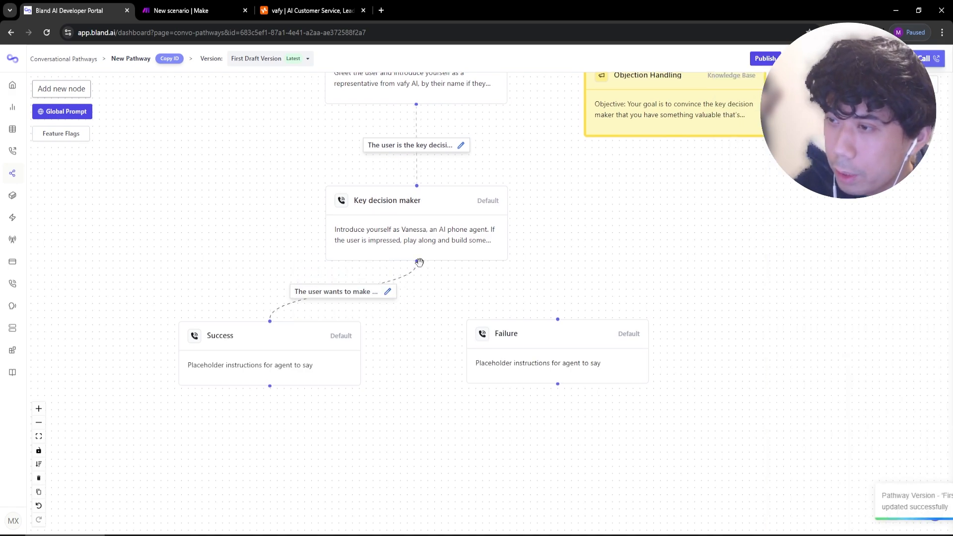
Connect Key decision maker to Failure labelled that the user does not want an appointment.
drag(416, 261, 558, 319)
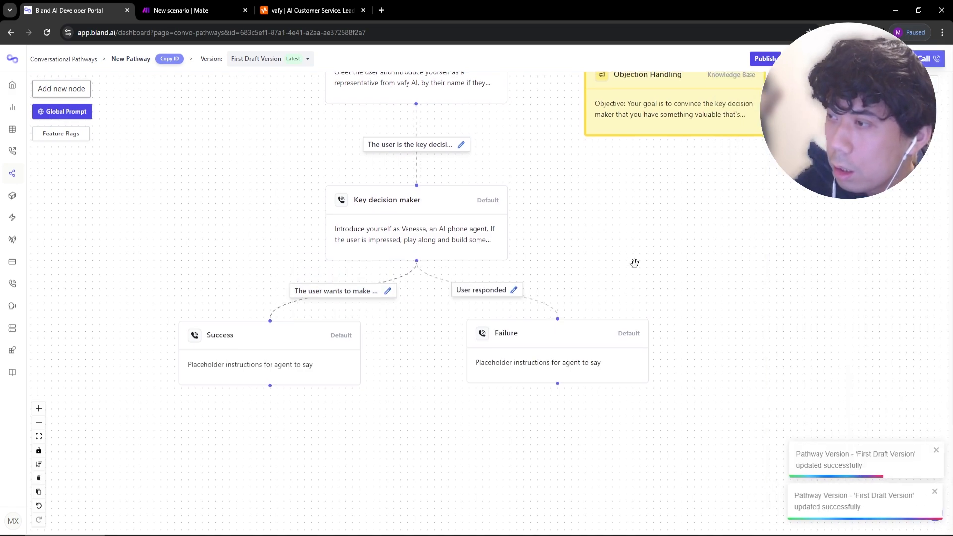
click(513, 290)
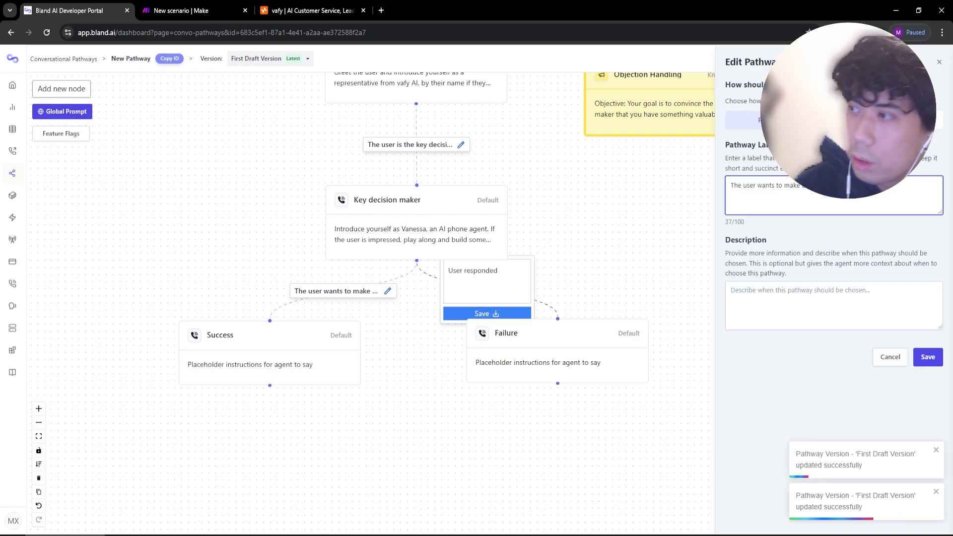
double_click(765, 185)
text(does not wa)
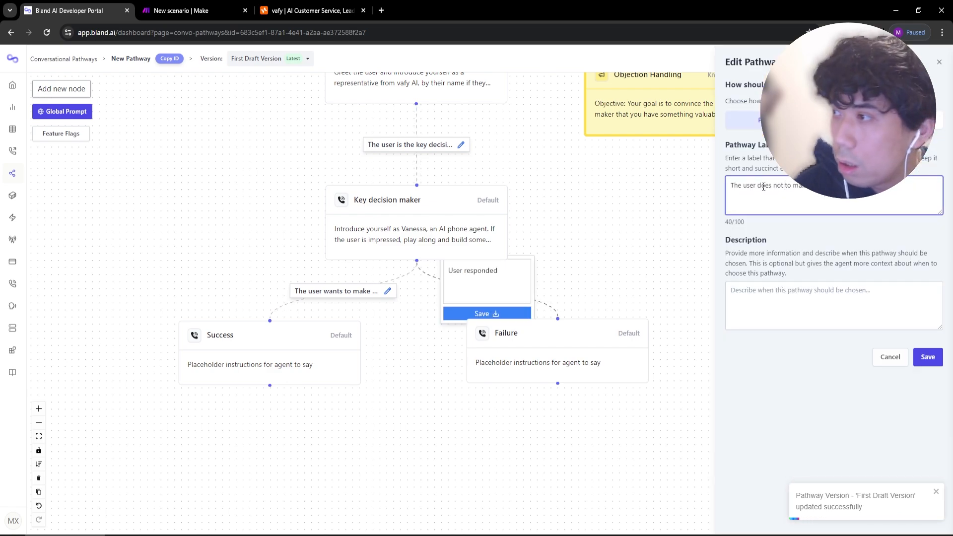
click(927, 357)
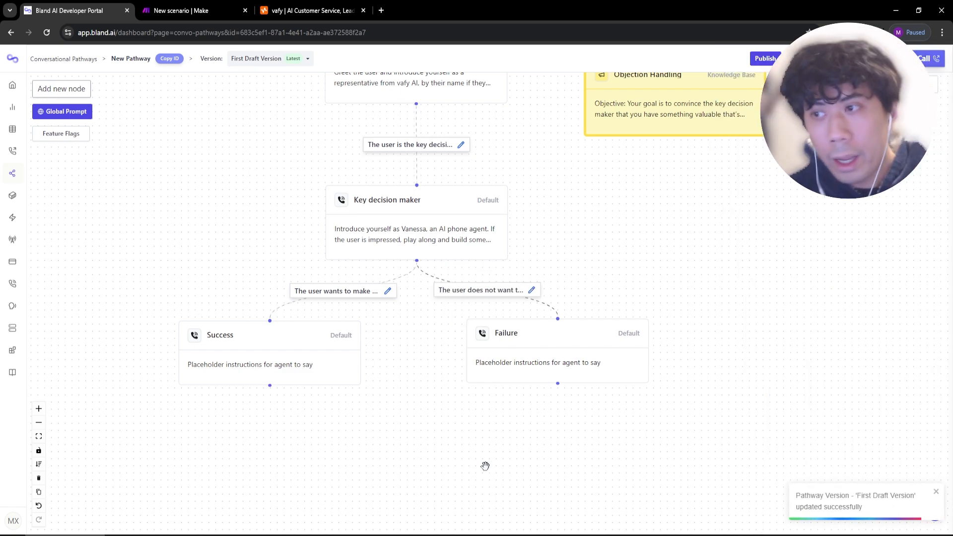
Enable a loop condition on Key decision maker beginning 'You have asked the user'.
click(464, 231)
scroll(584, 368, down, 3)
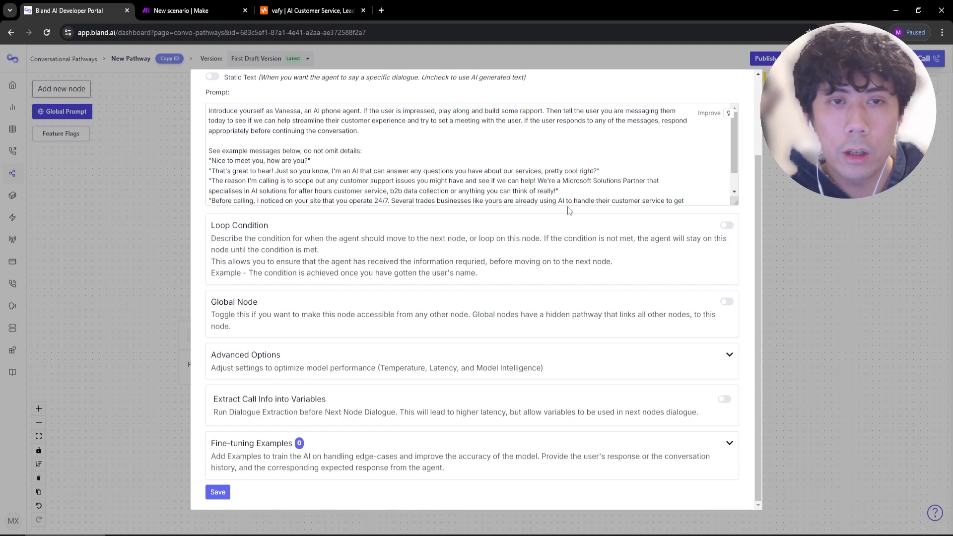
click(727, 227)
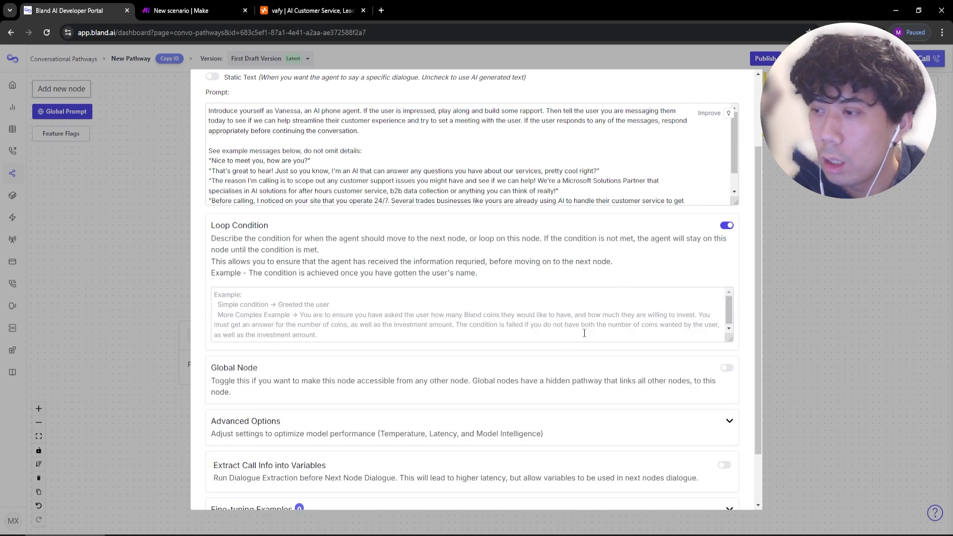
click(584, 332)
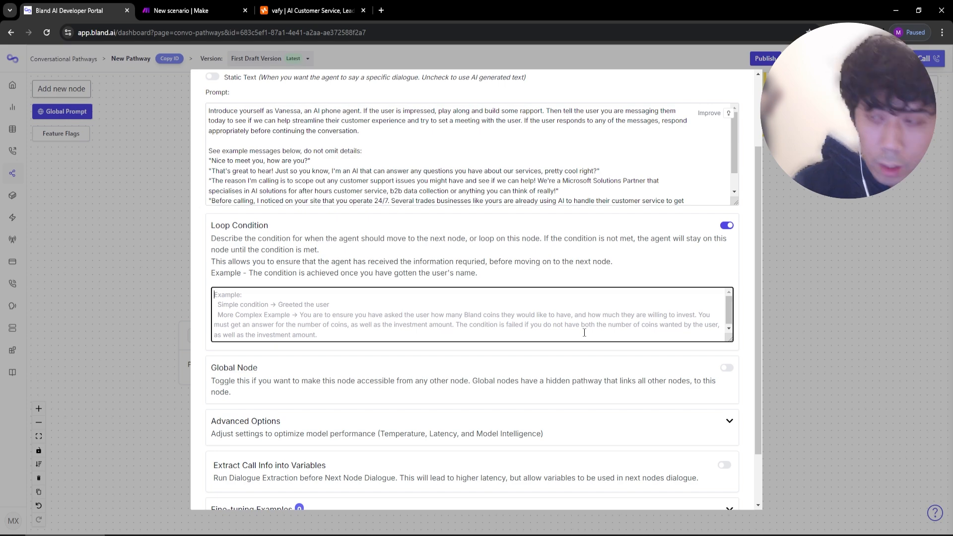
text(You have asked the user)
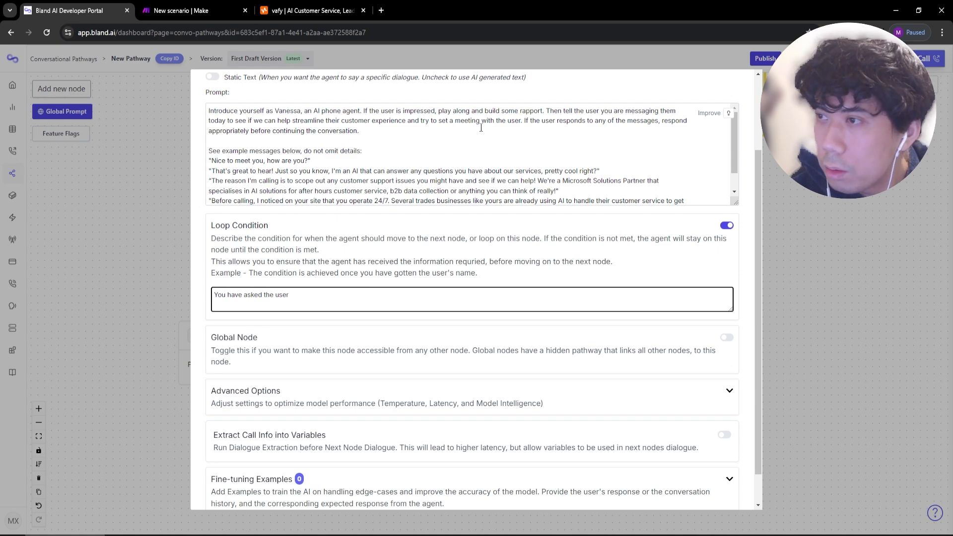
scroll(369, 157, down, 1)
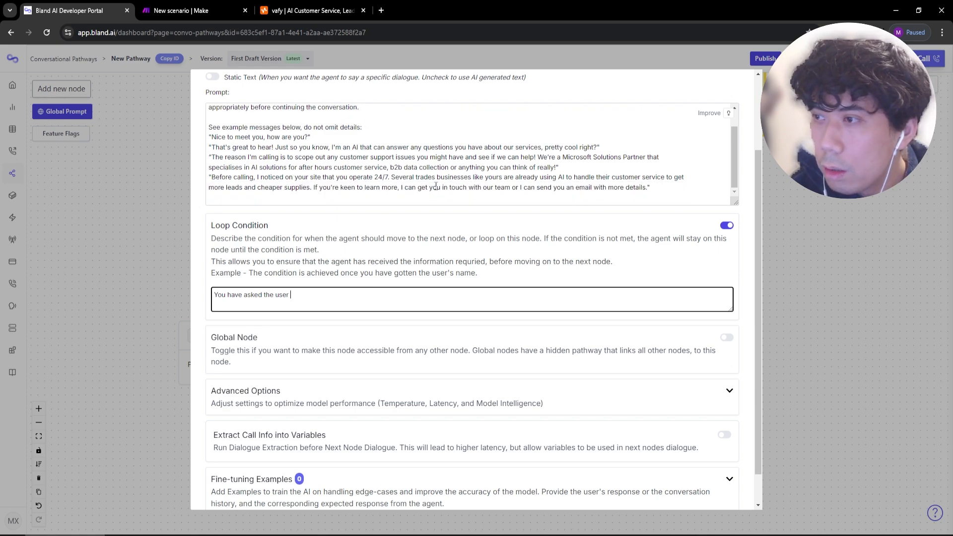
scroll(536, 164, up, 1)
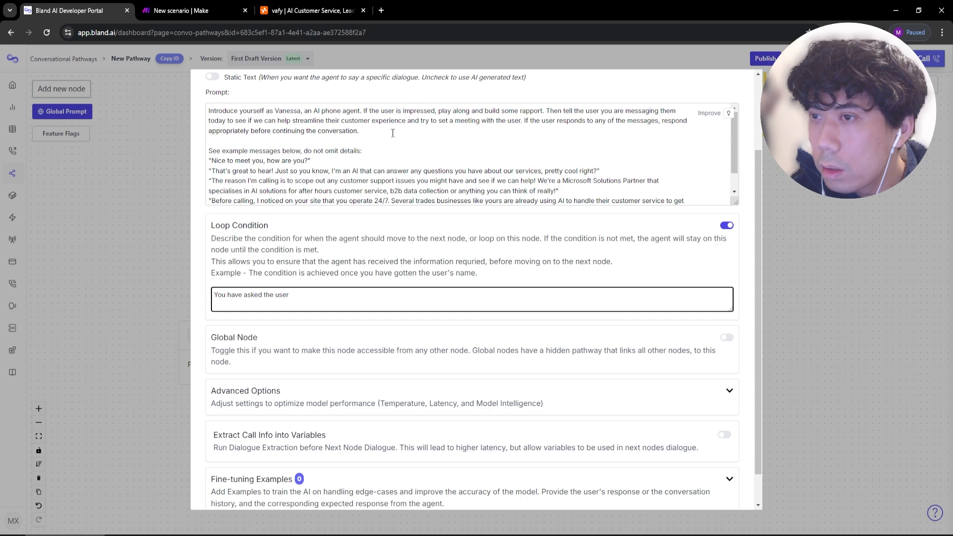
Add the appointment-setting goal to the prompt, finish the loop condition about appointment interest, and save.
click(393, 133)
scroll(385, 148, up, 2)
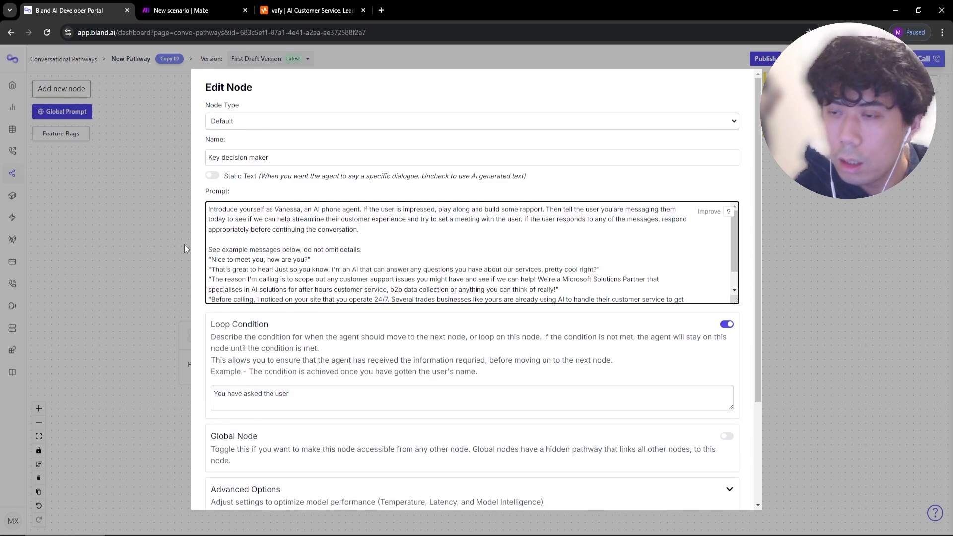
text(Your goal )
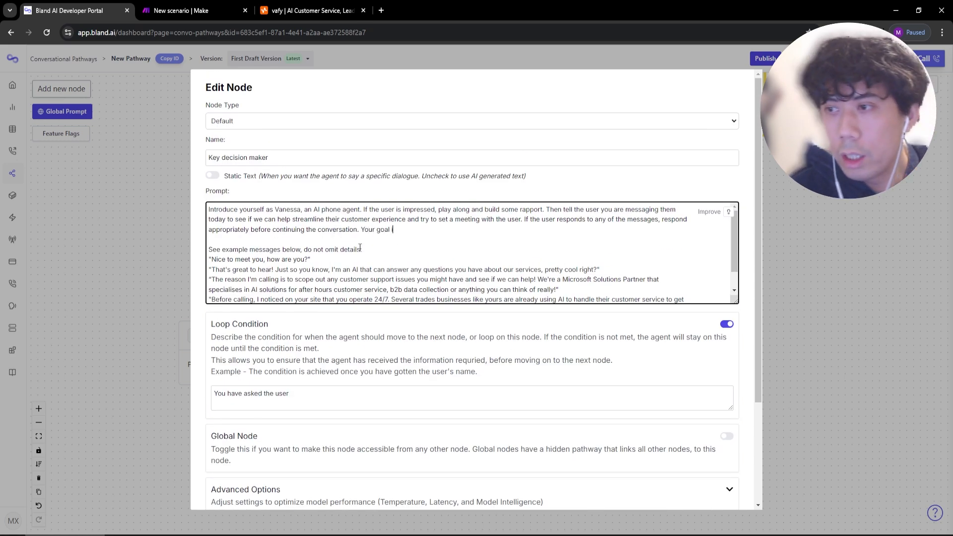
text(is to try to set an appointment with the user.)
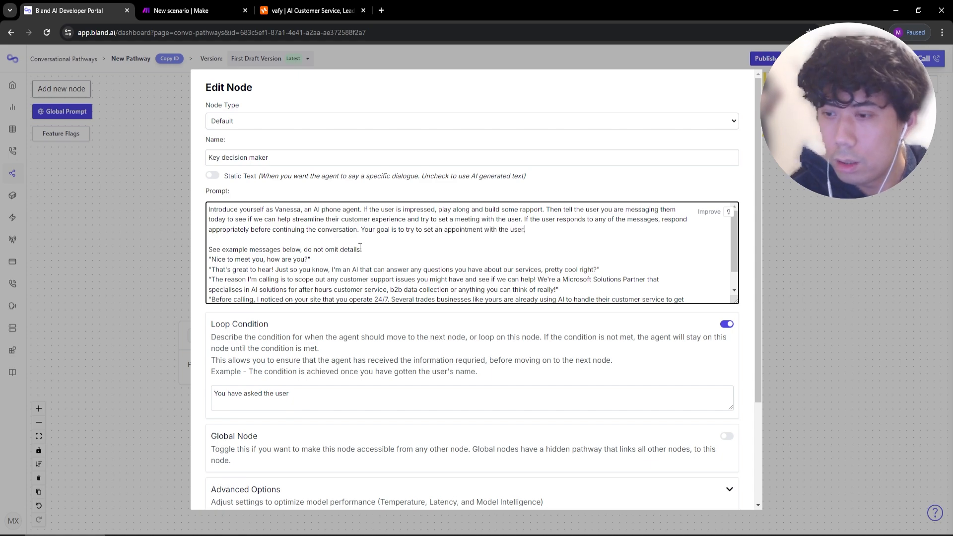
click(304, 397)
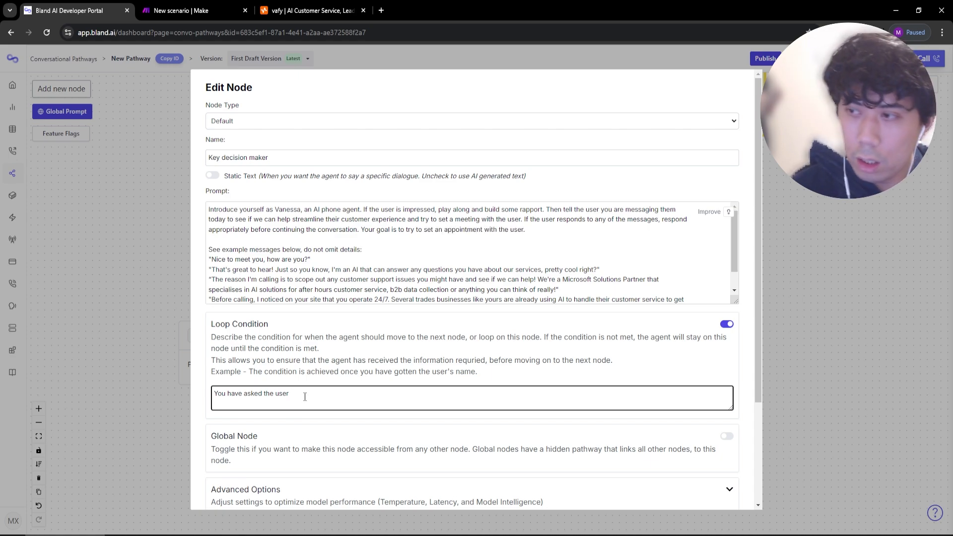
text(if they are interest)
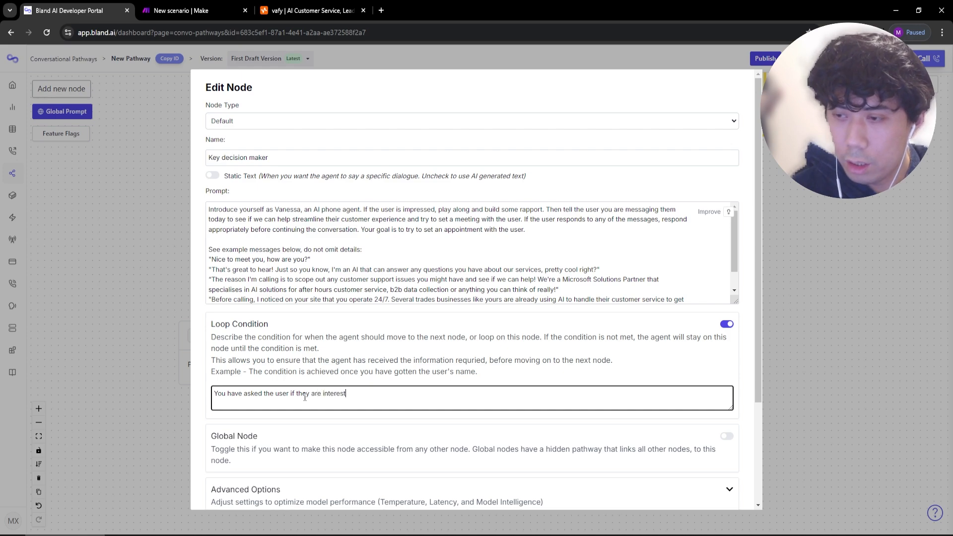
text(ed in an ap)
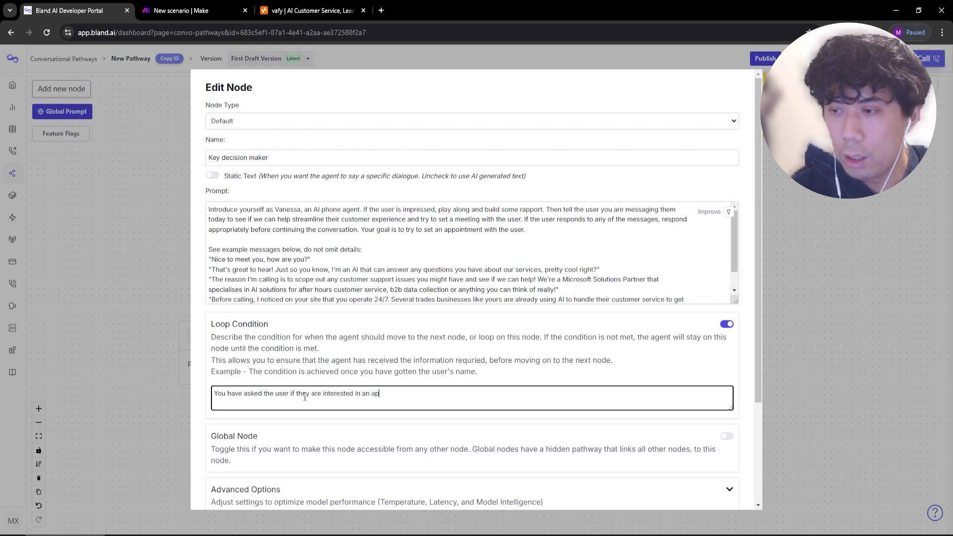
text(pointment.)
scroll(298, 436, down, 3)
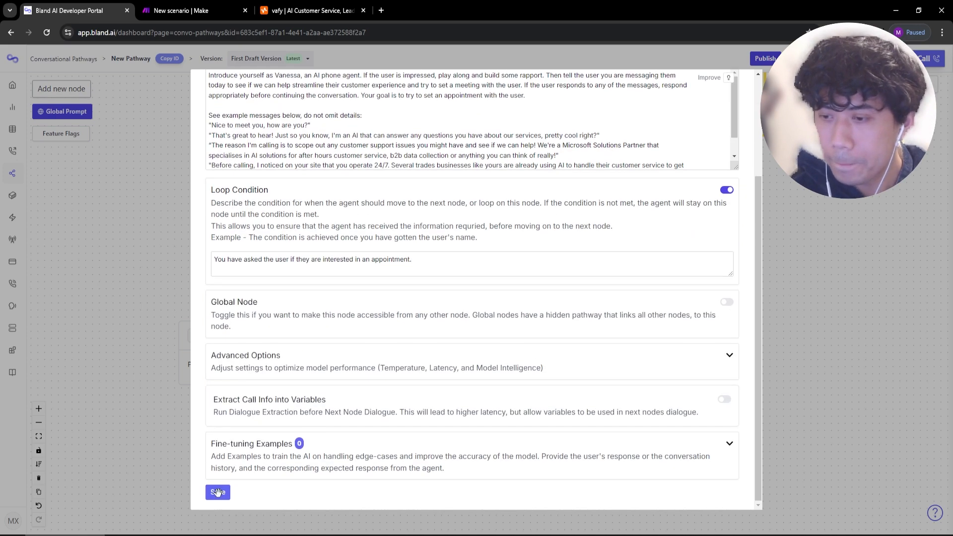
click(214, 491)
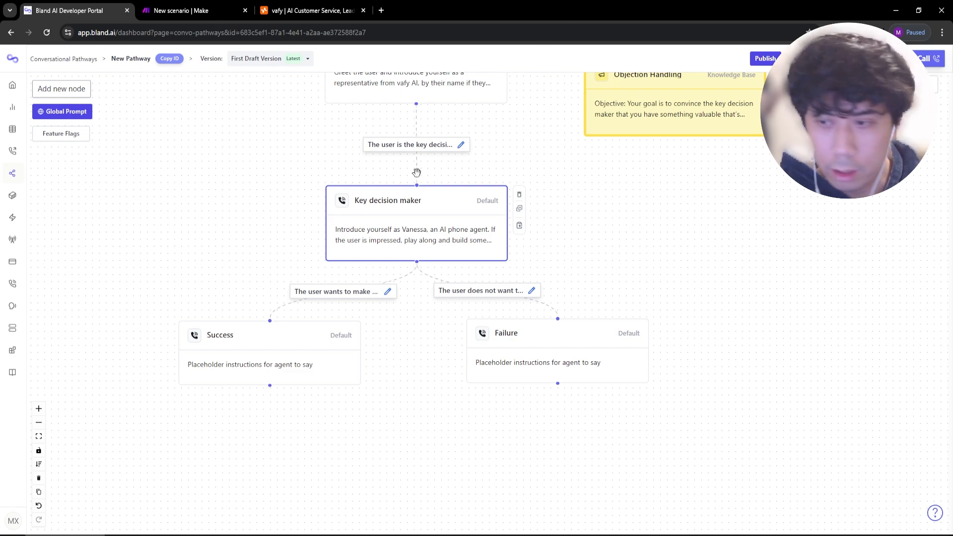
Replace the Success prompt with a request for an appointment day and time.
double_click(262, 357)
drag(395, 209, 189, 224)
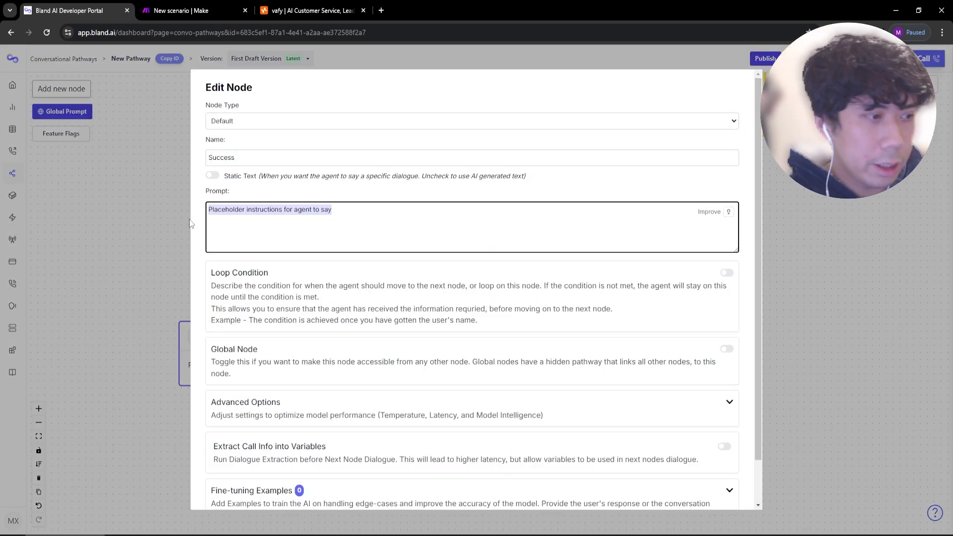
text(Ask the user to su)
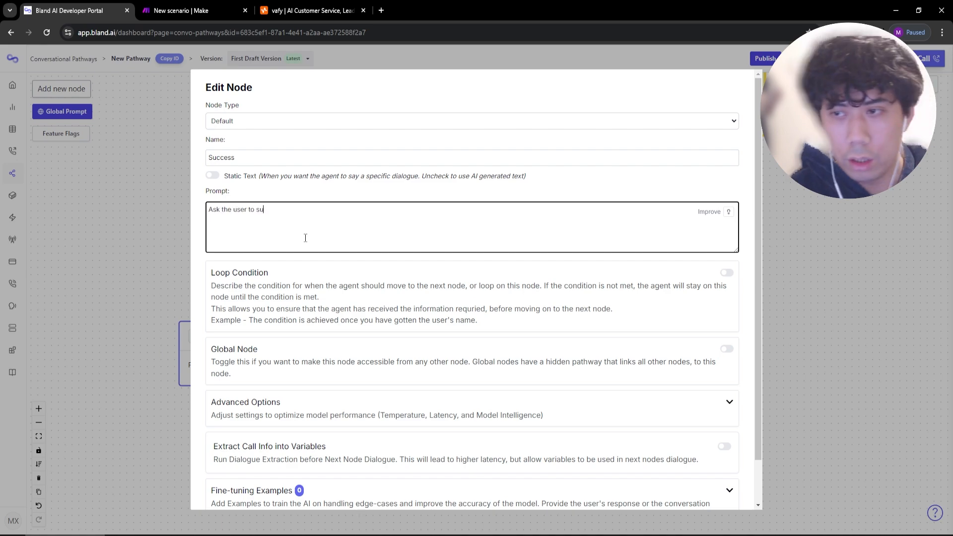
text(ggest a day and time for)
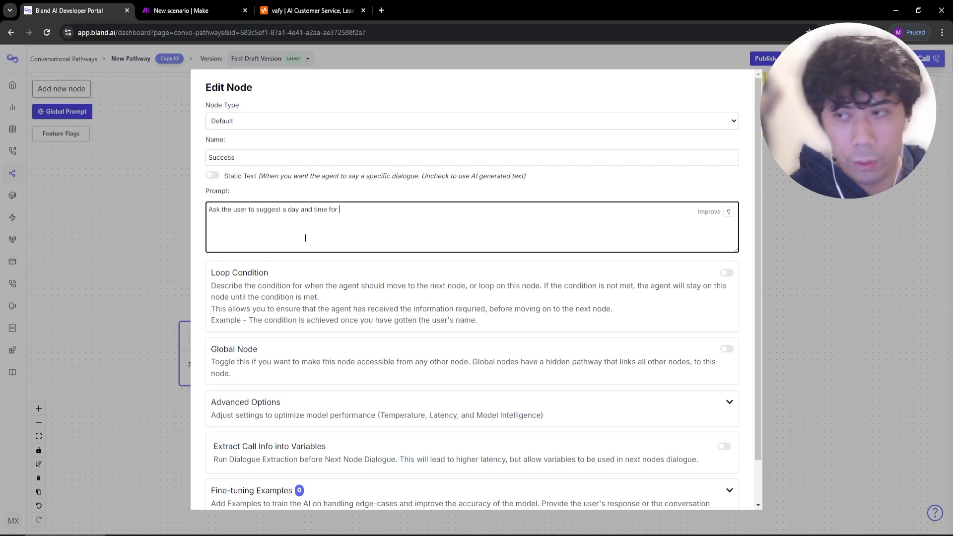
text( an appointment to discus)
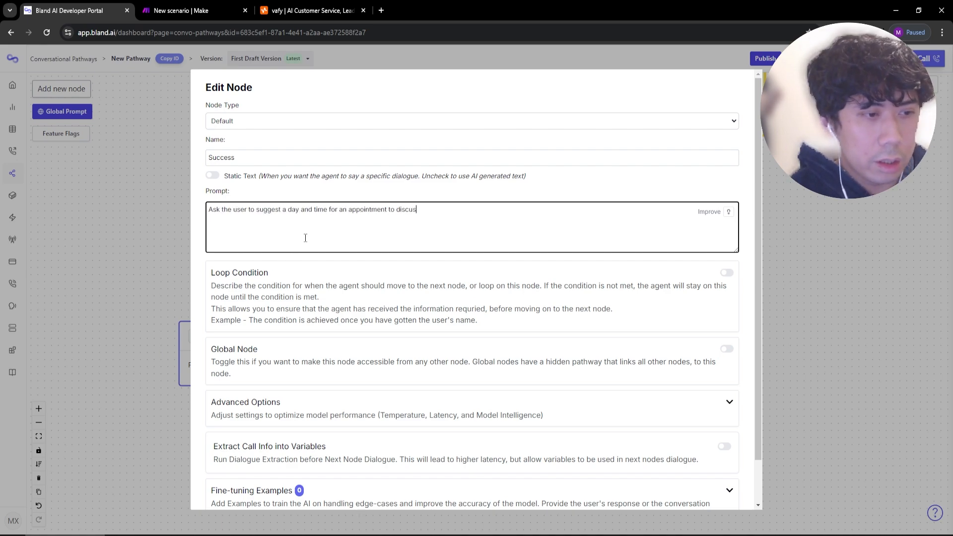
text(s their specific needs or pain points. T)
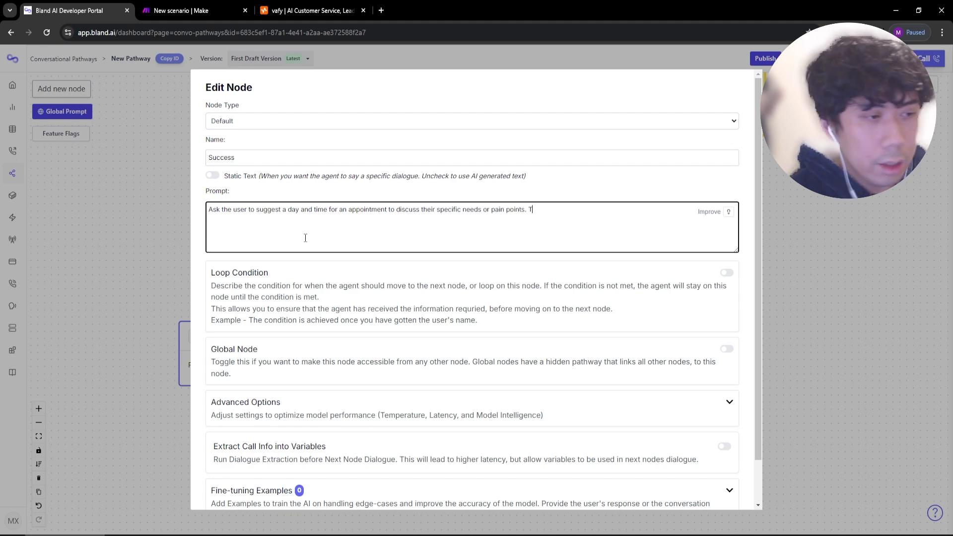
text(hen, confirm the sel)
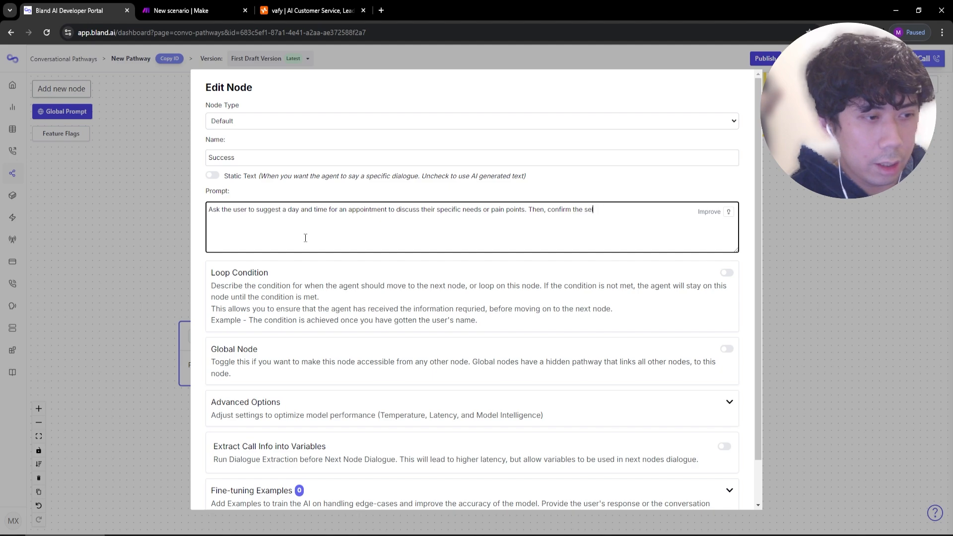
text(ected date and time by rep)
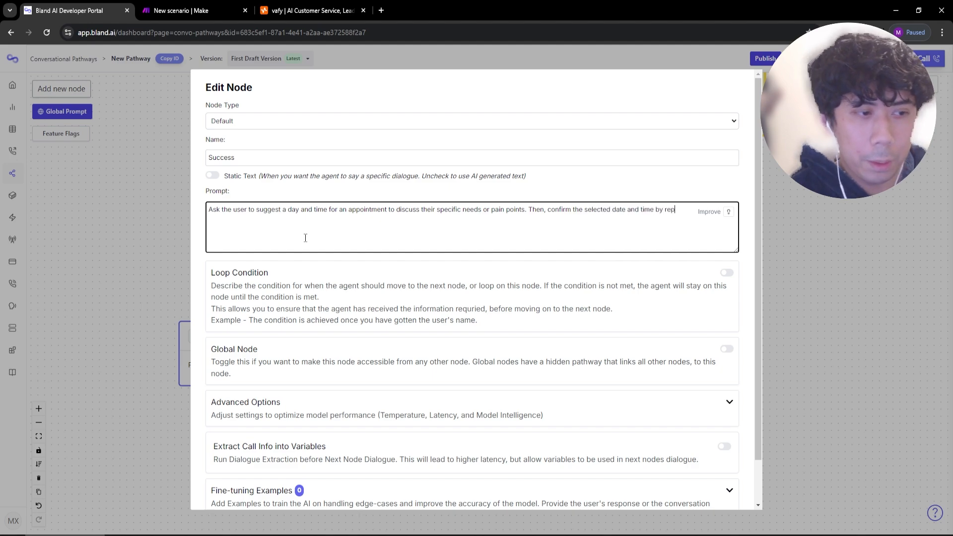
text(eating it back to the user.)
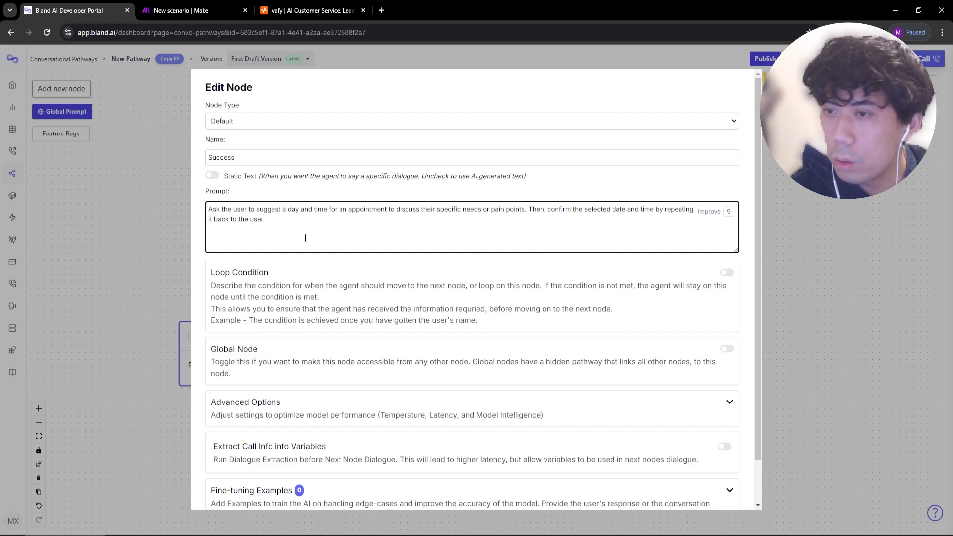
Add a Success loop condition requiring the date and time be gotten and confirmed, then save.
click(726, 273)
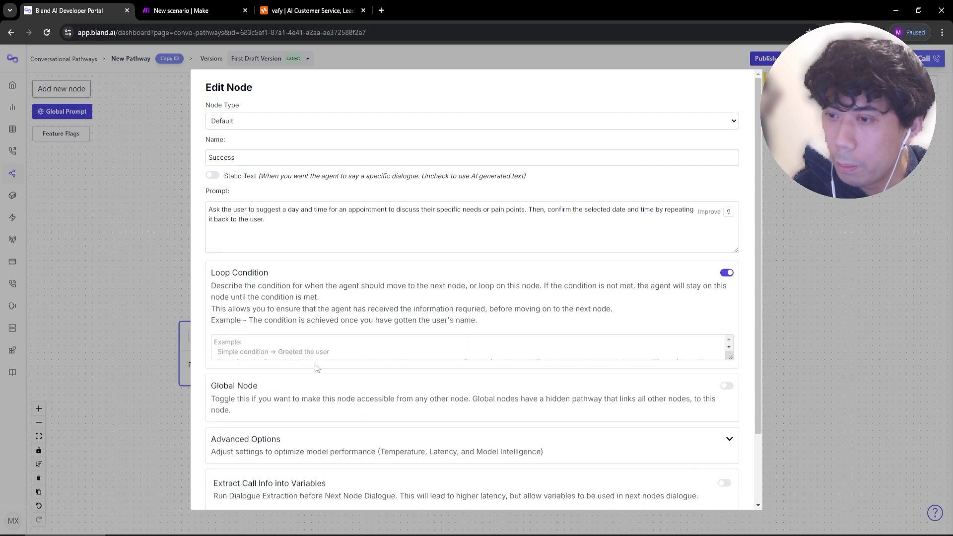
click(319, 343)
text(You must have go)
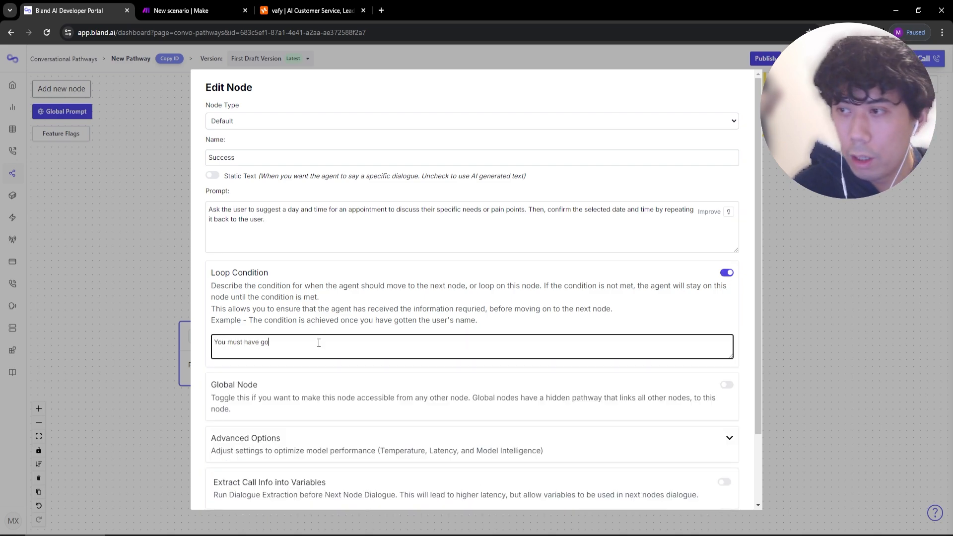
text(tten the date and time and ha)
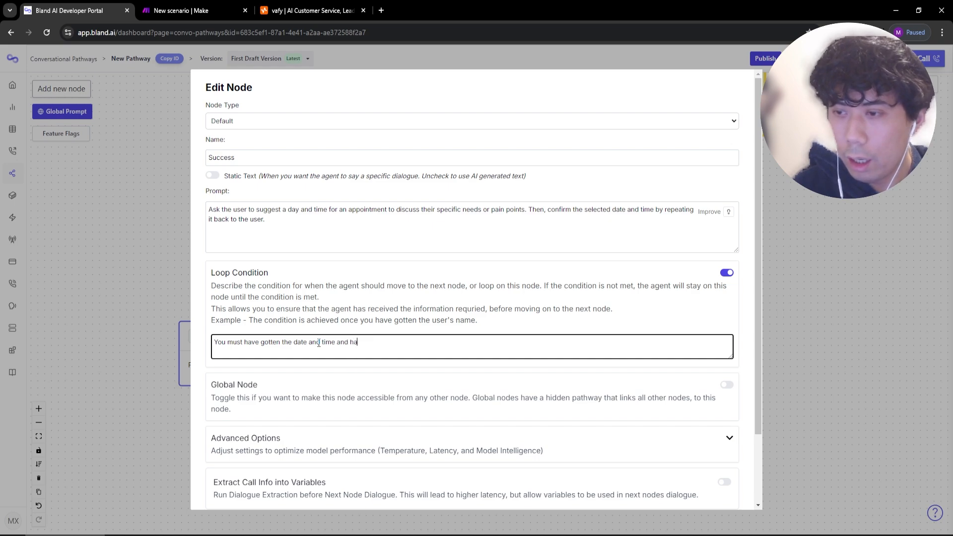
text(ve repeated)
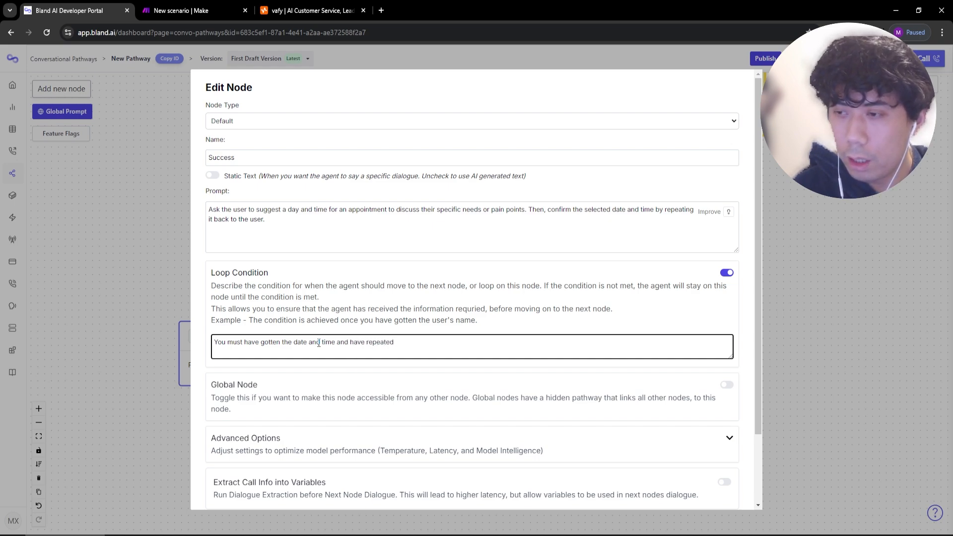
key(BackSpace)
key(BackSpace)
key(BackSpace)
key(BackSpace)
key(BackSpace)
key(BackSpace)
key(BackSpace)
key(BackSpace)
text(gotten confirmation )
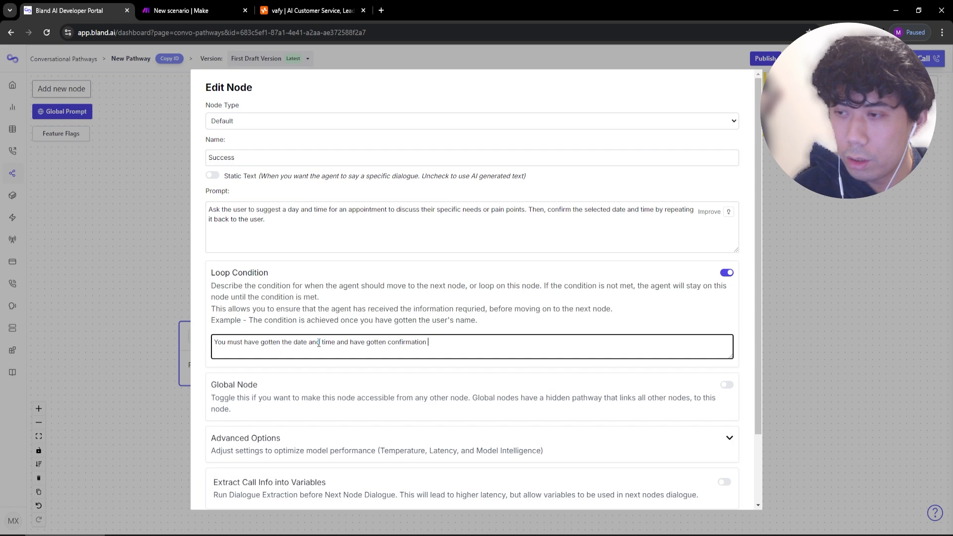
text(from the user.)
scroll(297, 397, down, 2)
click(222, 487)
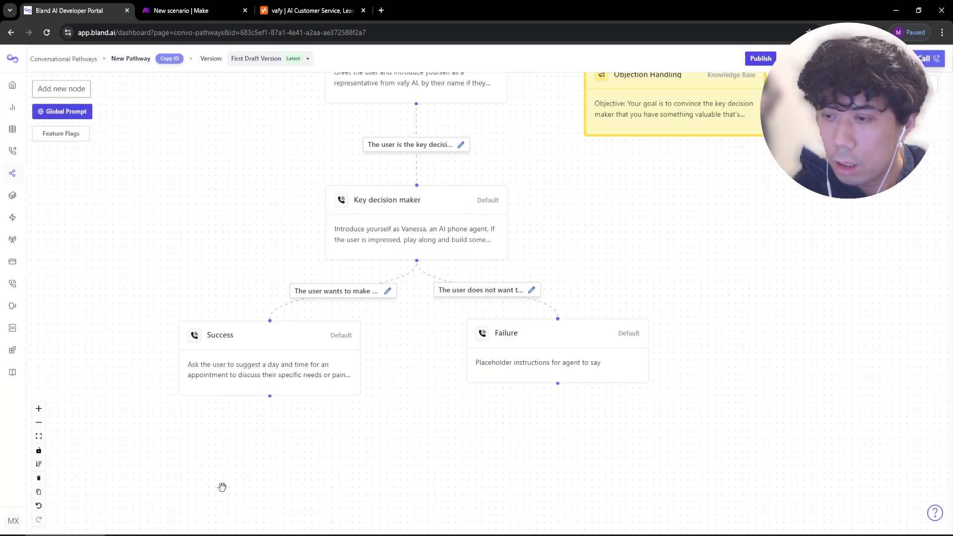
Give Failure the prompt 'Say farewell to the user' and save it as an End Call node.
click(541, 356)
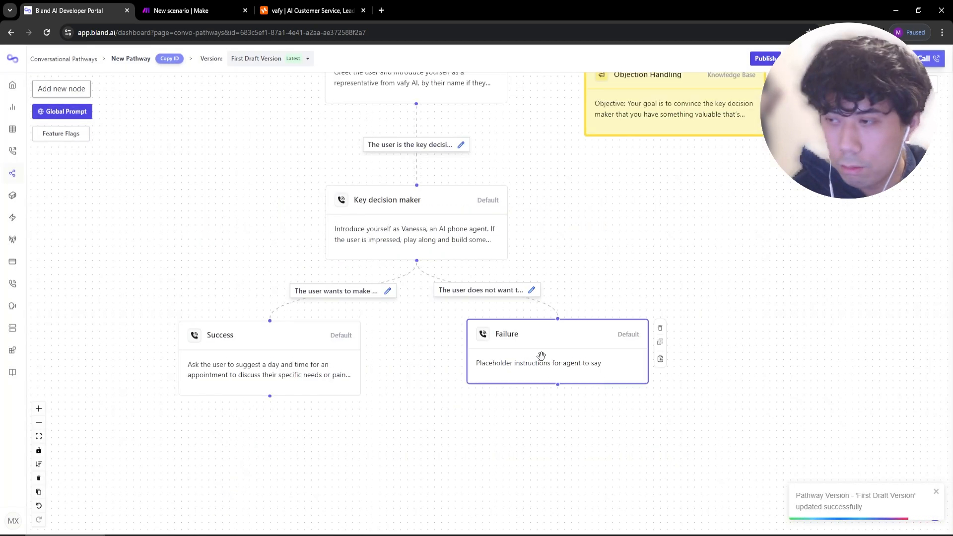
double_click(541, 356)
triple_click(402, 206)
text(Say fa)
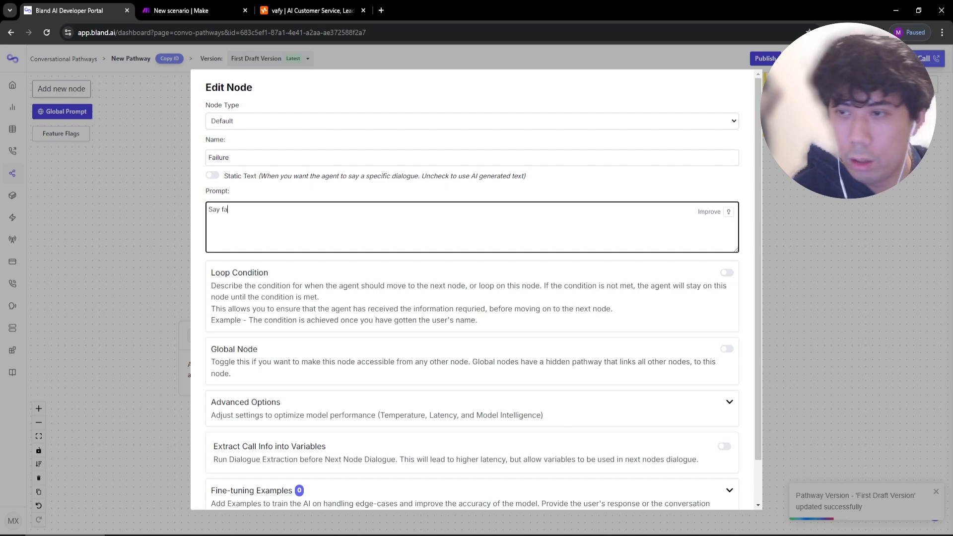
text(rewell to the user/.)
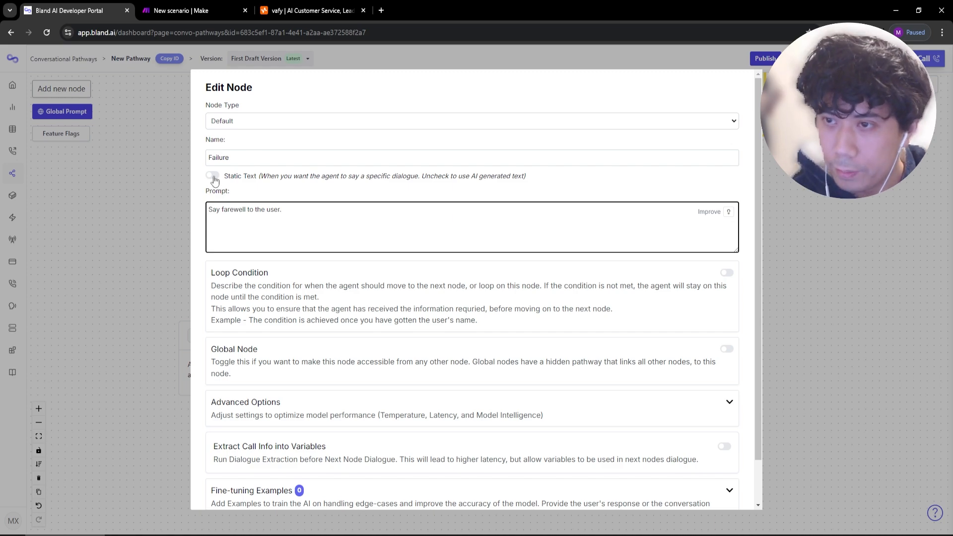
click(290, 125)
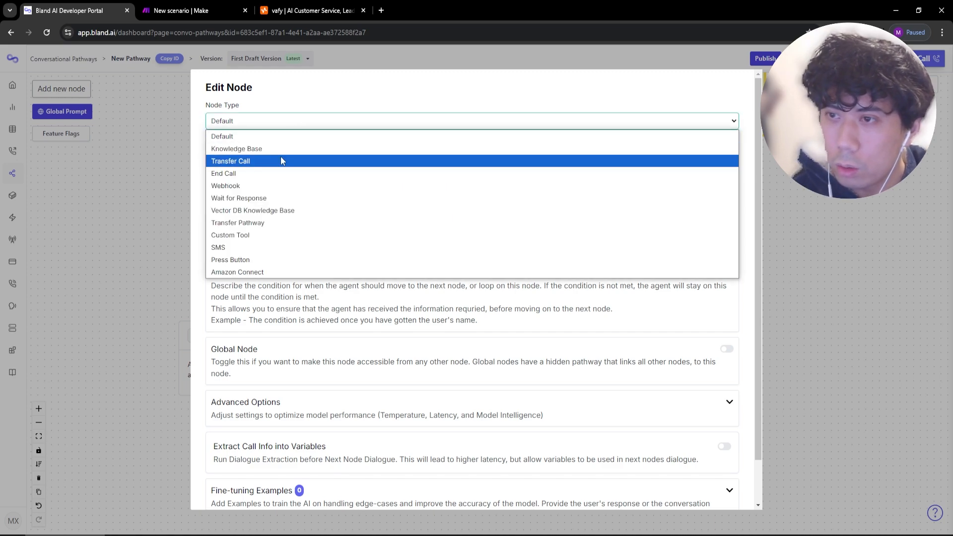
click(279, 170)
scroll(278, 297, down, 1)
click(217, 492)
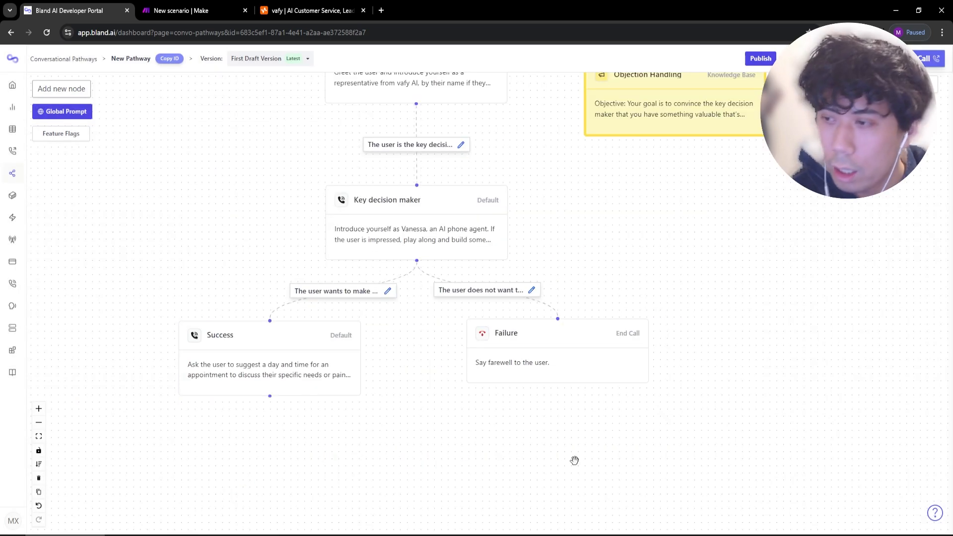
Scroll the canvas and select the Objection Handling node.
scroll(595, 238, right, 2)
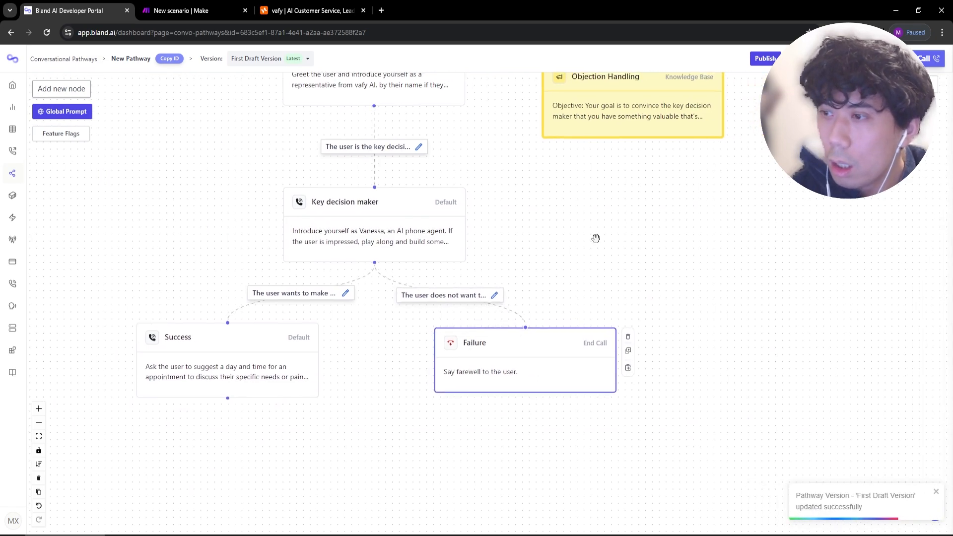
scroll(526, 303, up, 1)
click(636, 144)
Save the Objection Handling node with Loop Condition off, then pan the canvas to the Start node.
click(636, 145)
scroll(632, 334, down, 4)
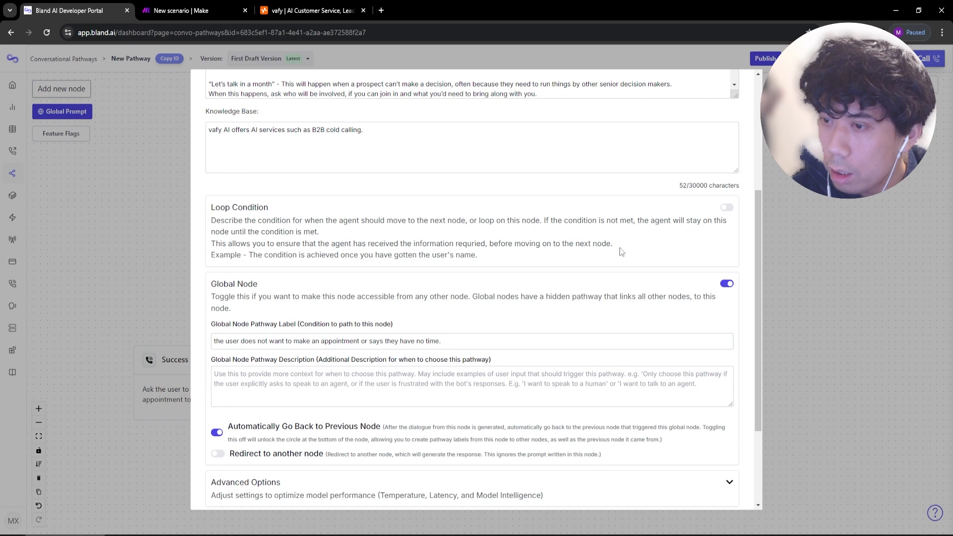
click(726, 211)
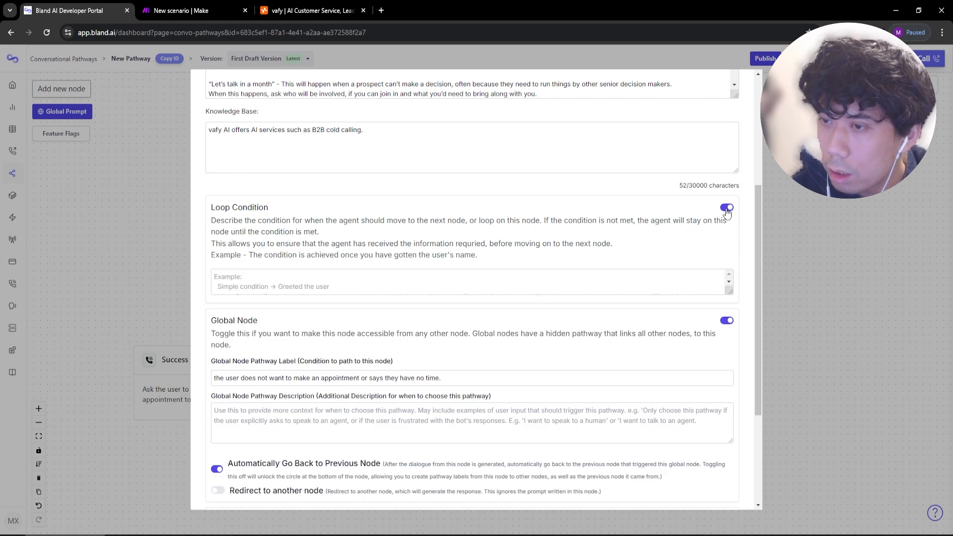
drag(729, 292, 728, 320)
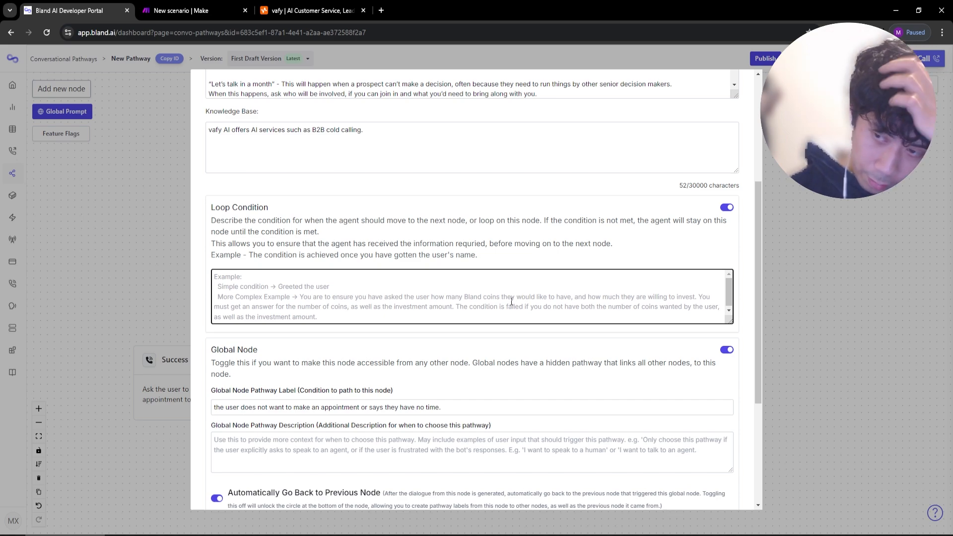
click(726, 207)
scroll(447, 347, down, 3)
click(219, 491)
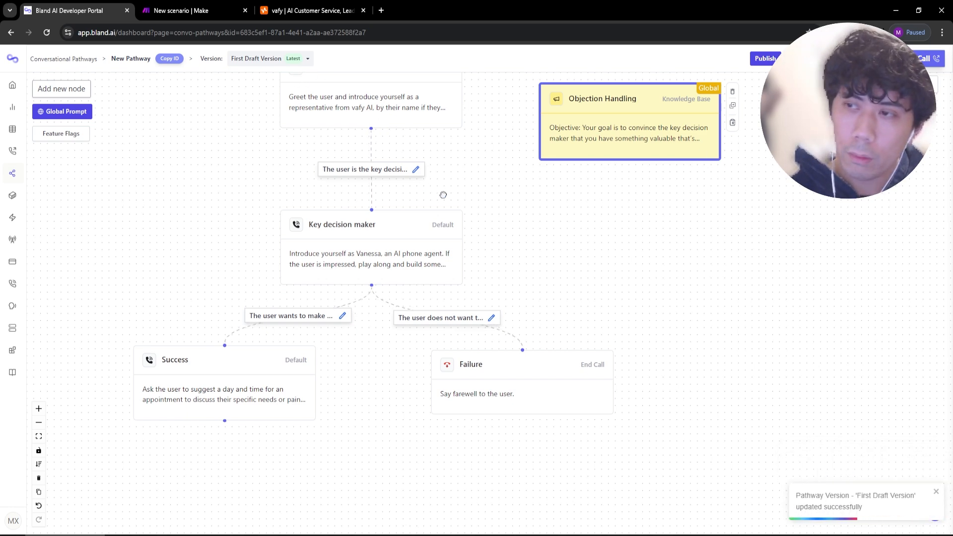
drag(443, 195, 448, 225)
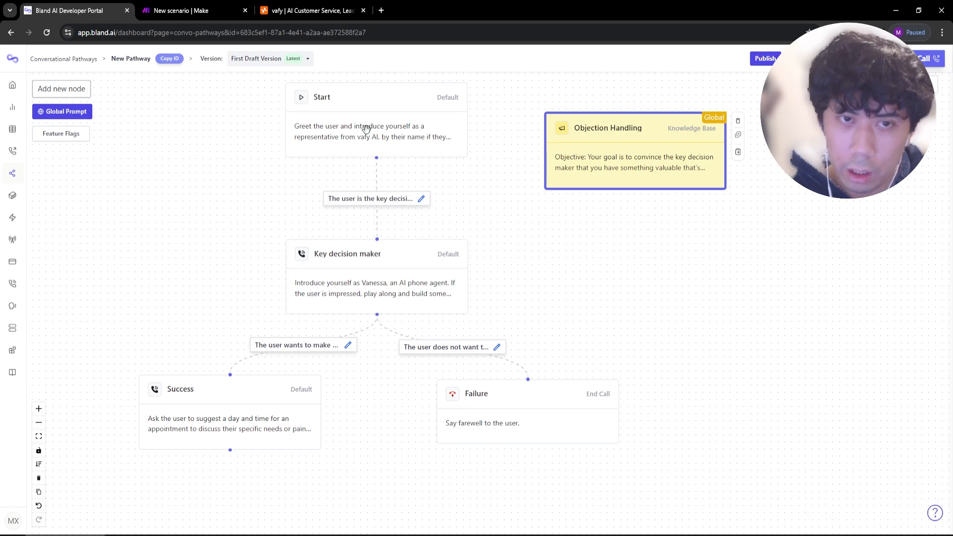
key(alt+Tab)
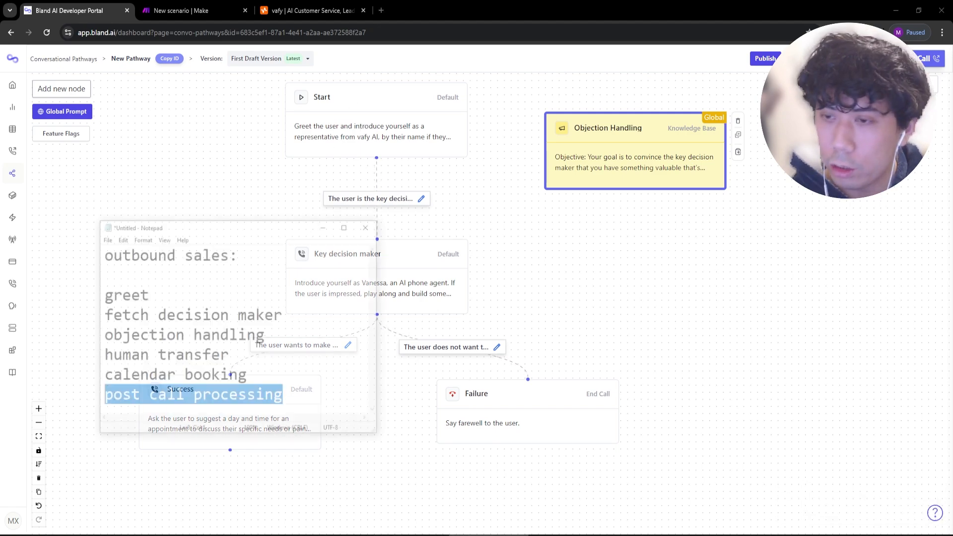
Review the outline items in Notepad, glancing back at the pathway canvas.
drag(230, 268, 42, 241)
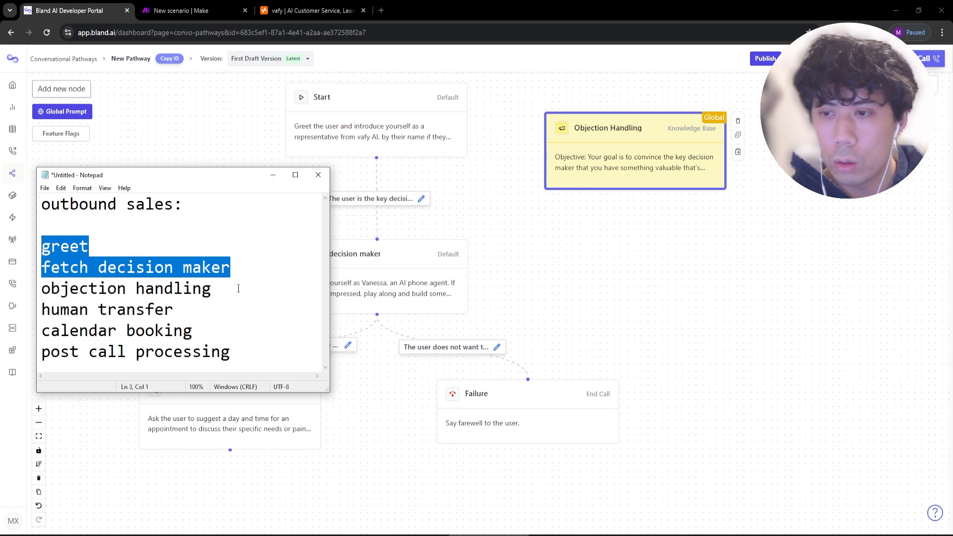
drag(238, 289, 38, 287)
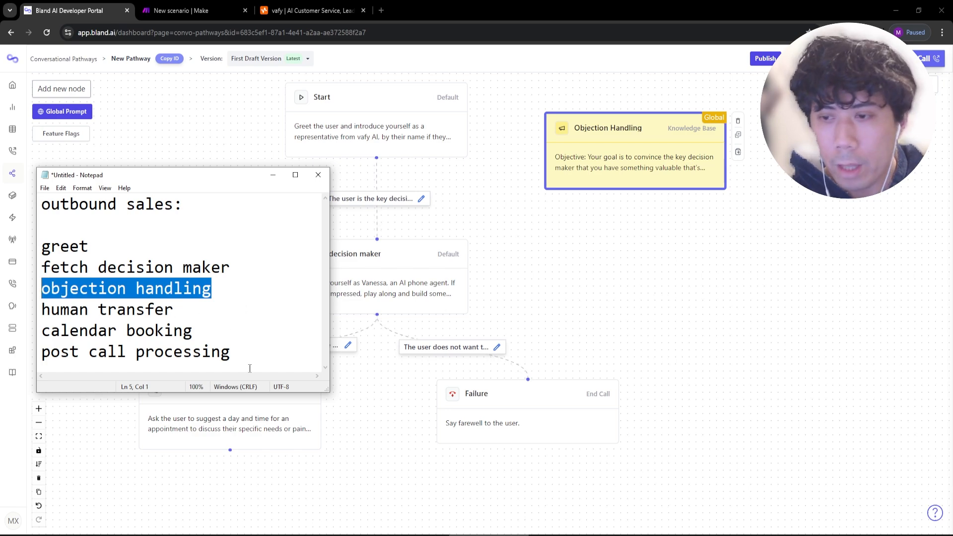
drag(298, 353, 42, 310)
drag(198, 308, 42, 309)
drag(204, 329, 20, 339)
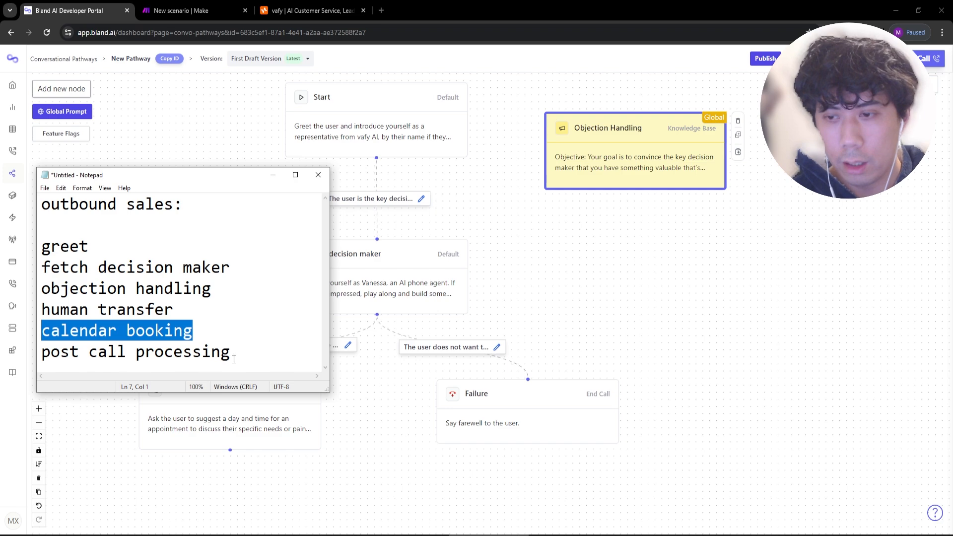
drag(234, 360, 62, 354)
click(388, 421)
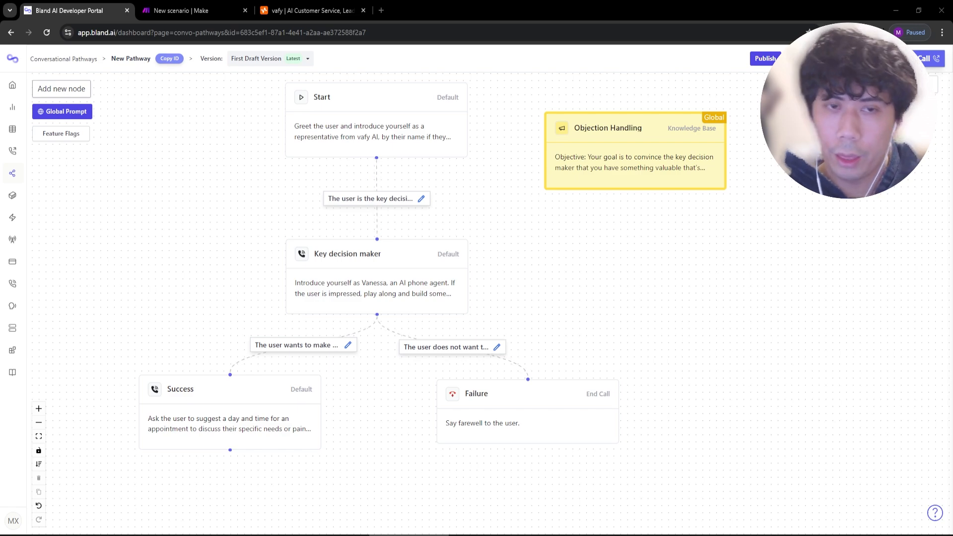
key(alt+Tab)
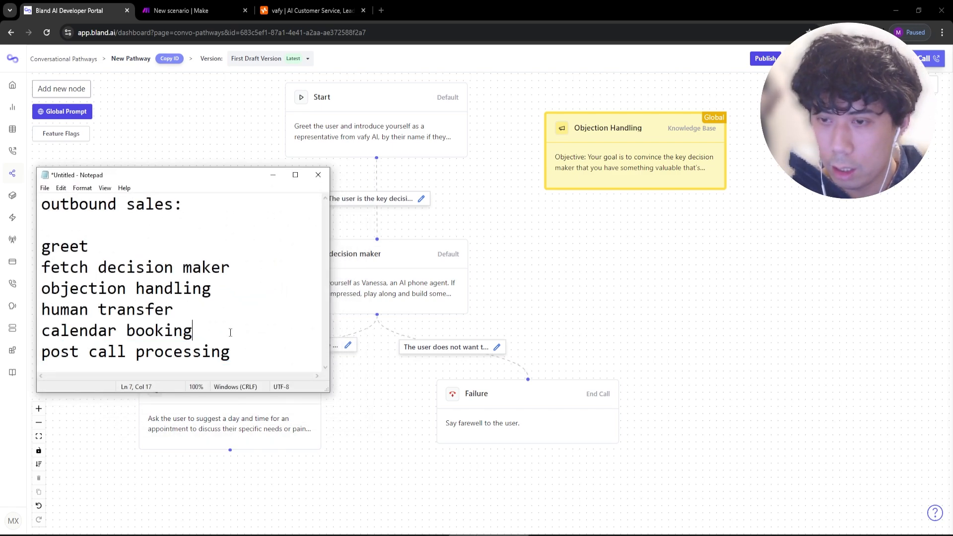
Move the 'calendar booking' line to just below 'objection handling'.
drag(194, 330, 41, 336)
key(ctrl+x)
click(232, 291)
key(Return)
key(Return)
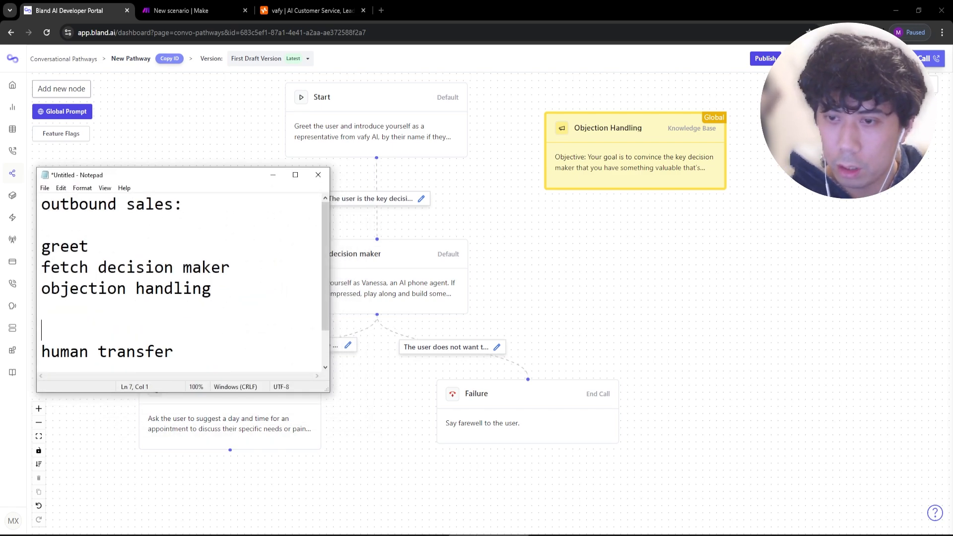
text(1)
key(Up)
key(ctrl+v)
key(Down)
key(BackSpace)
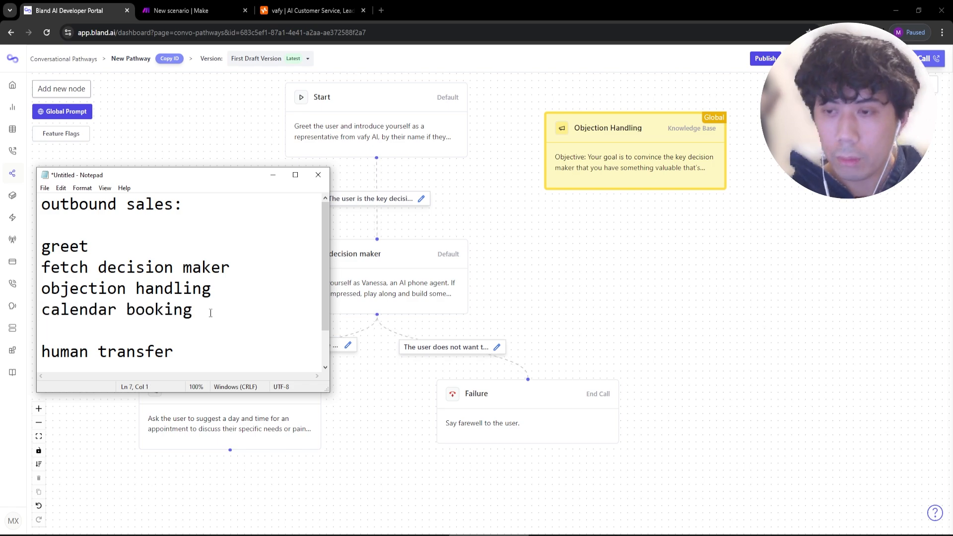
Add numbered lines 1., 2. and 3. under calendar booking.
text(1.)
key(Return)
text(2.3)
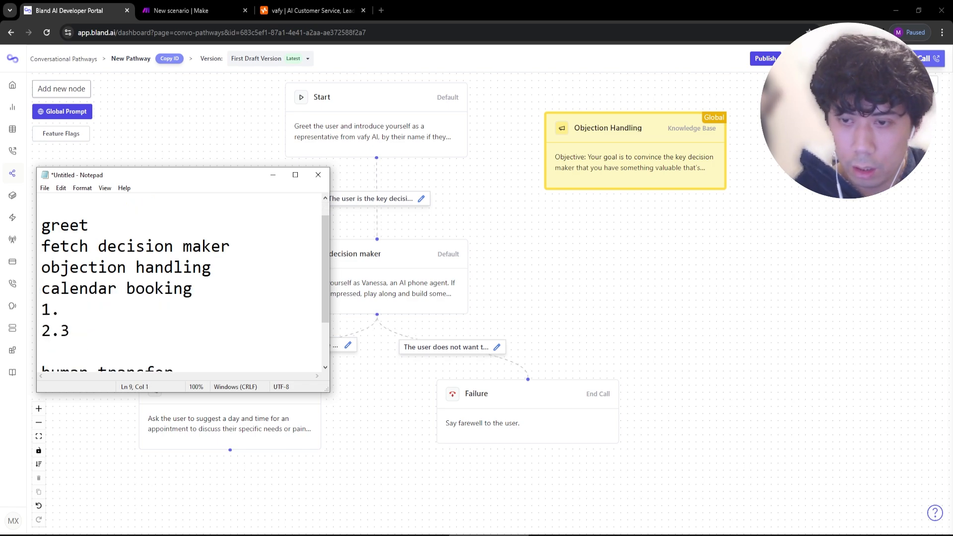
key(BackSpace)
key(Return)
text(3.)
key(Return)
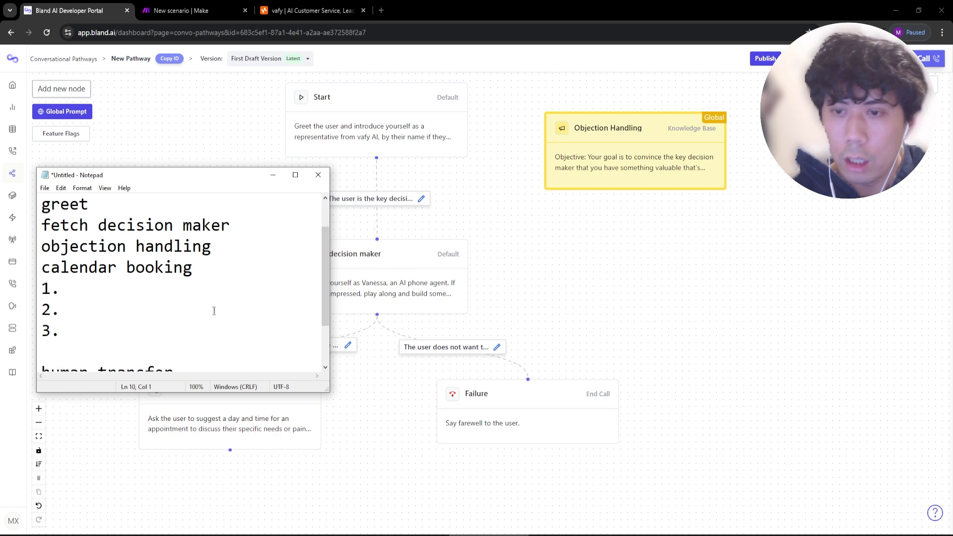
Write the steps: give the AI the current time, fetch calendar availability, book the appointment.
click(172, 281)
text(give the ai the)
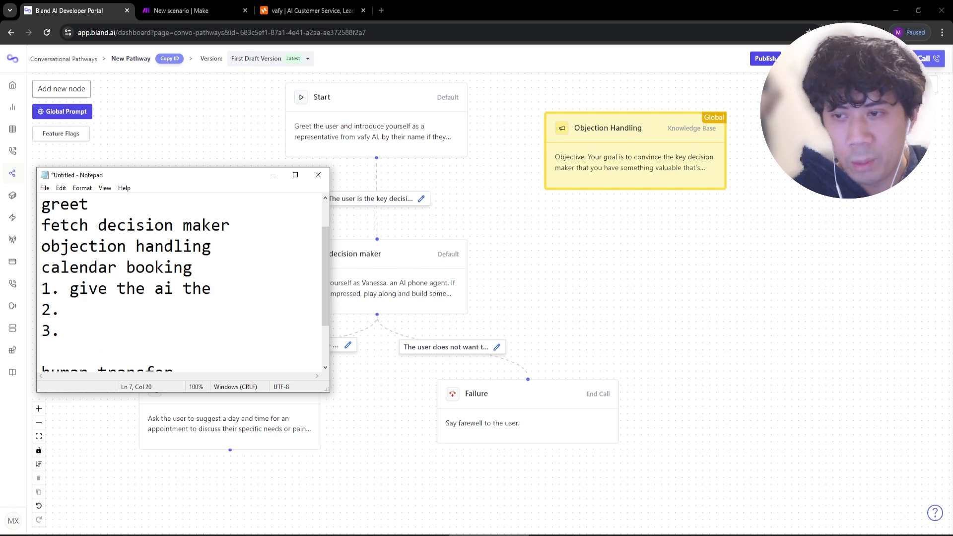
text( current time)
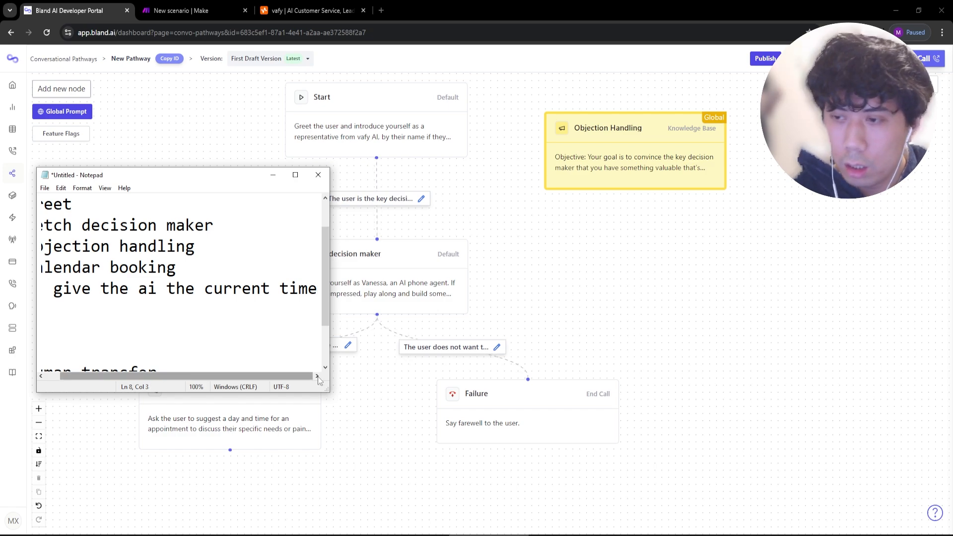
drag(328, 391, 358, 424)
text(fetch )
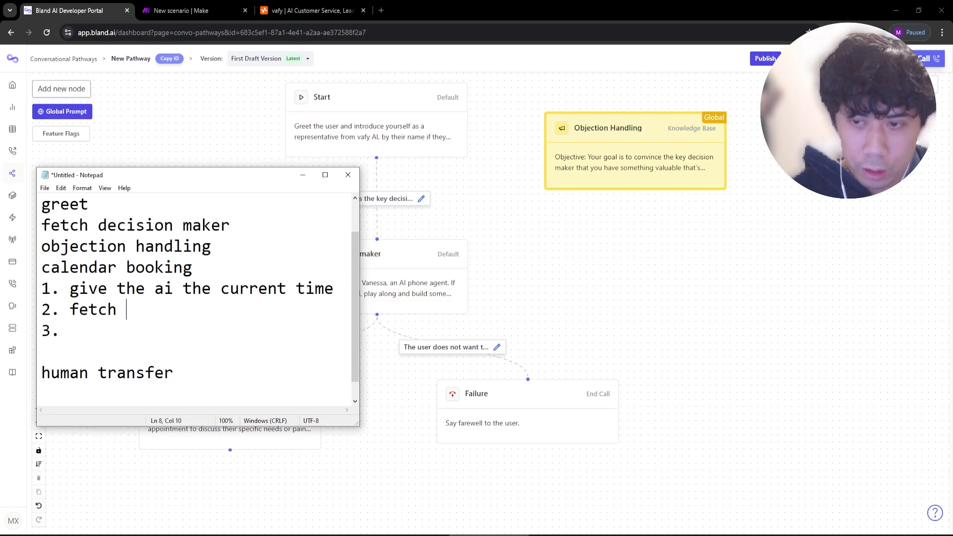
text(calendar acai)
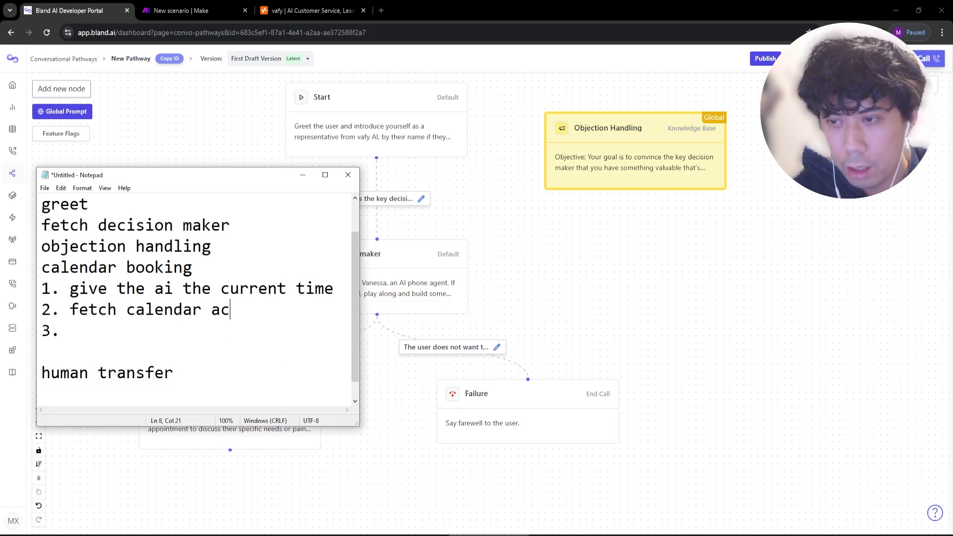
key(BackSpace)
key(BackSpace)
key(BackSpace)
text(vailability 3.)
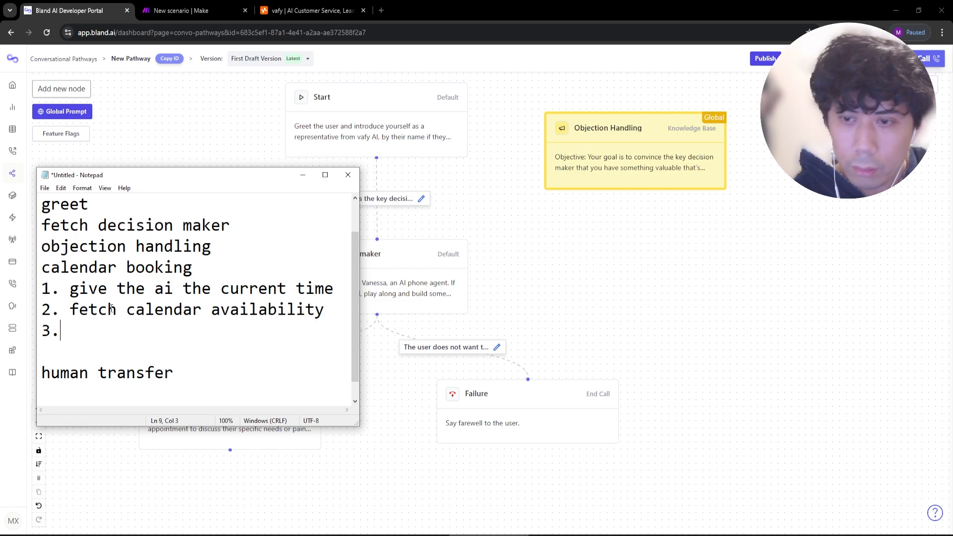
text( book the )
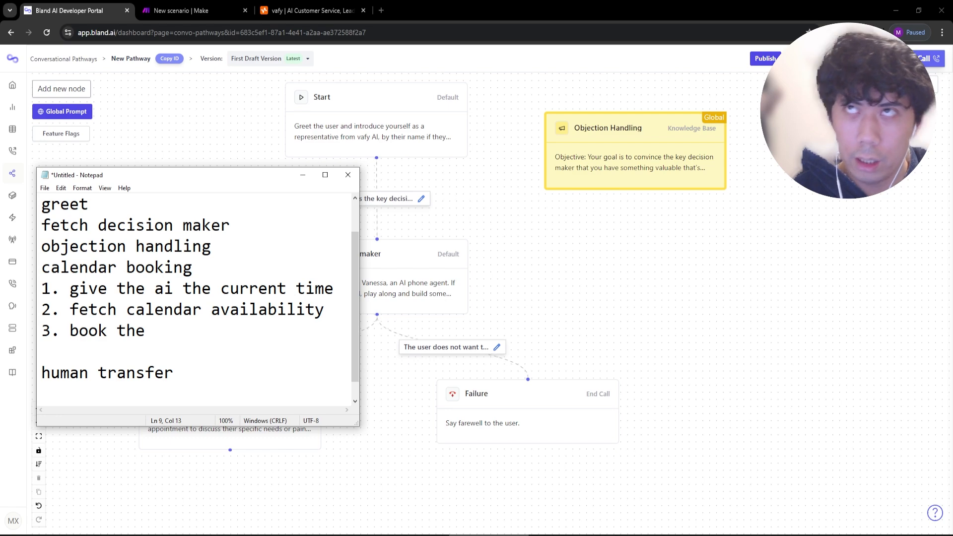
text(appointment)
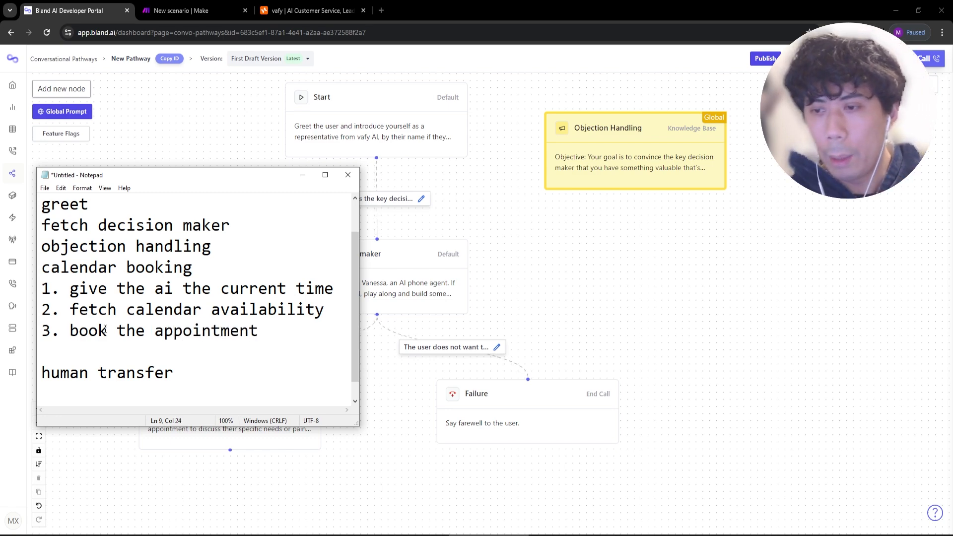
Move the 'book the appointment' line to after post call processing.
scroll(144, 343, down, 1)
click(163, 375)
key(Delete)
drag(264, 333, 41, 332)
key(ctrl+x)
click(302, 394)
key(Return)
key(ctrl+v)
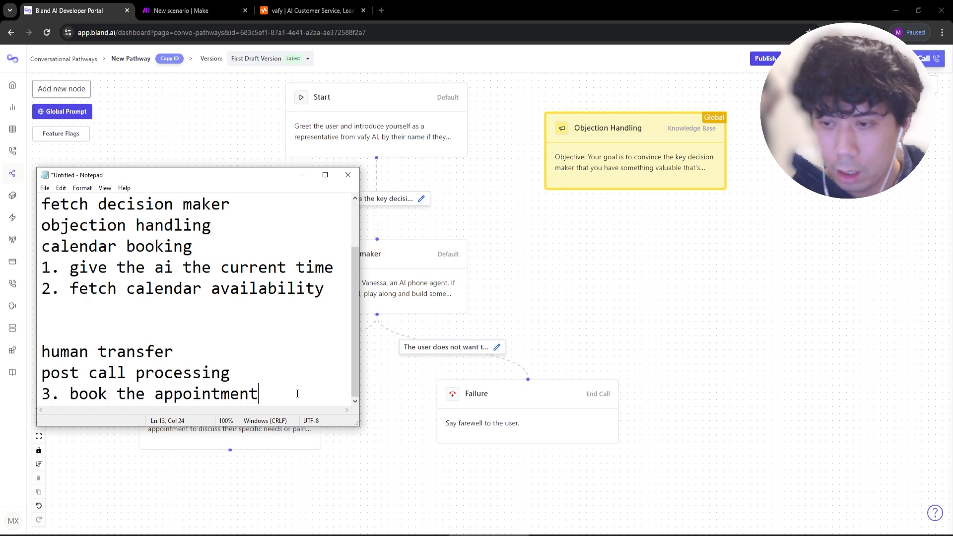
Back on the pathway canvas, open the Variables dropdown.
drag(179, 353, 94, 336)
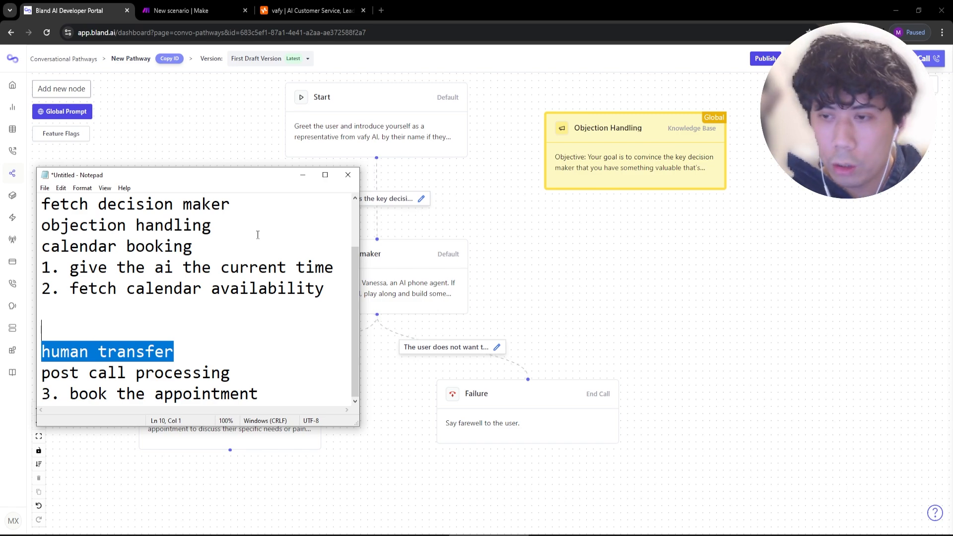
drag(333, 268, 70, 263)
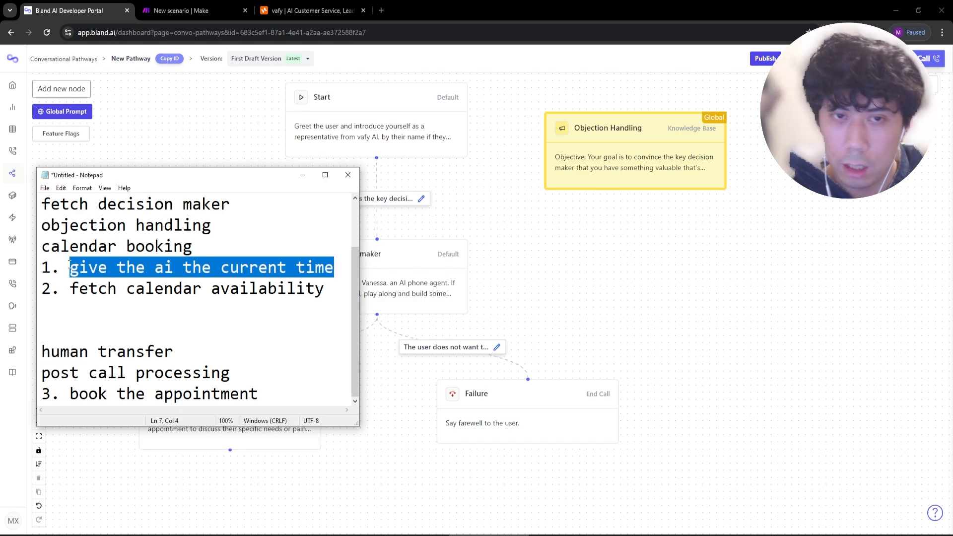
click(388, 254)
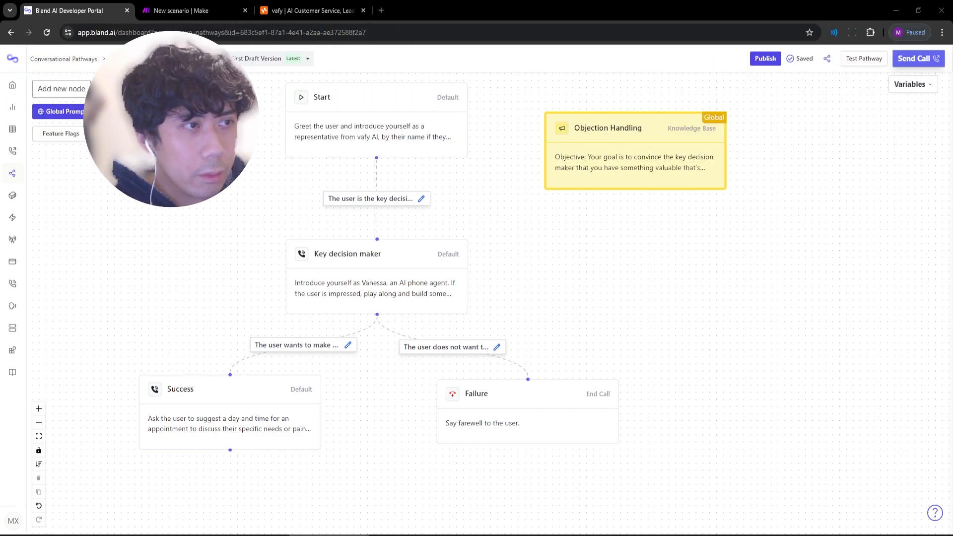
click(909, 84)
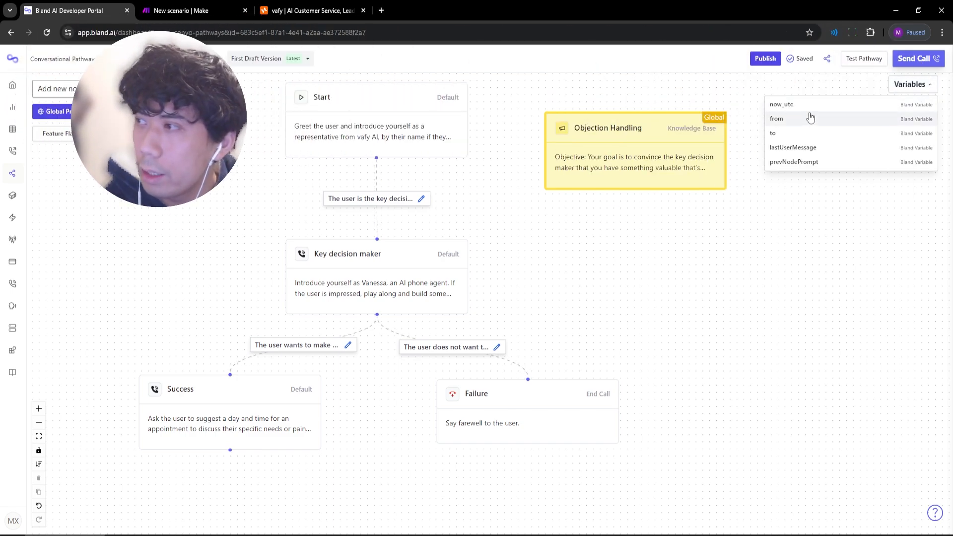
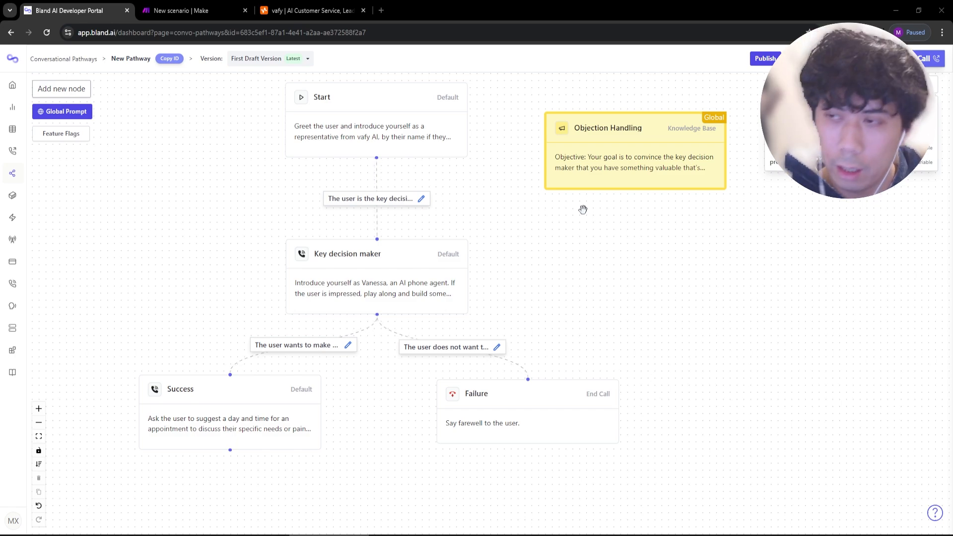
Switch to the browser tab with the new, empty Make scenario.
click(199, 10)
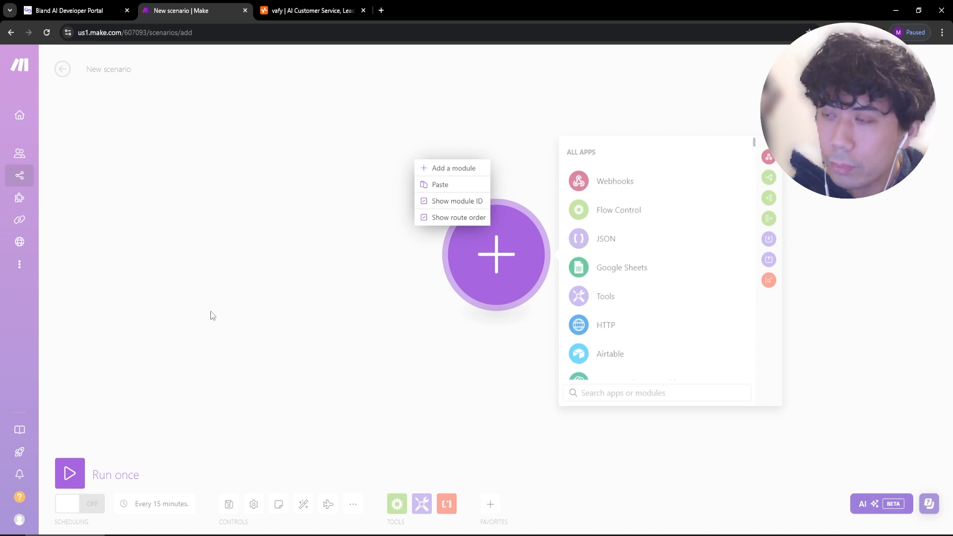
Add a Tools 'Set multiple variables' module, found by searching 'set var'.
click(271, 282)
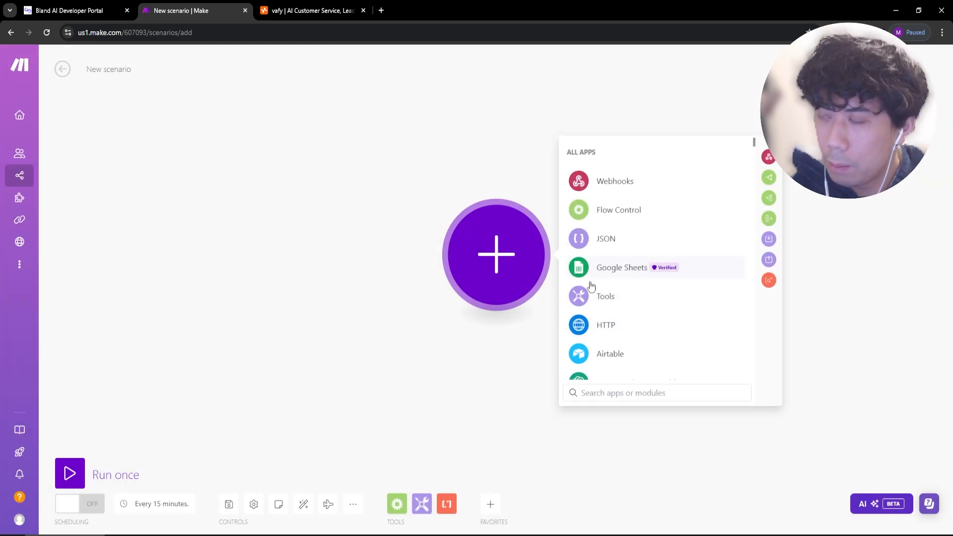
click(612, 389)
text(set var)
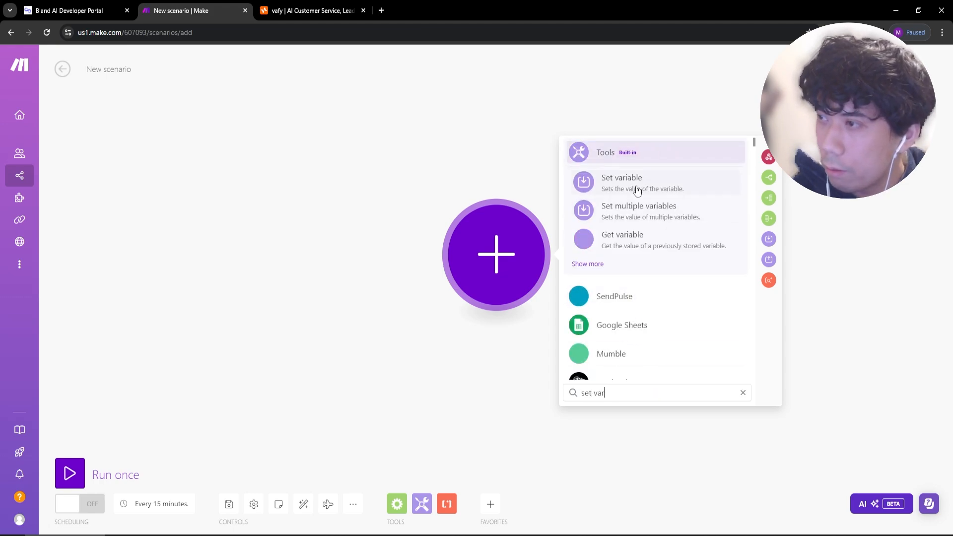
click(645, 215)
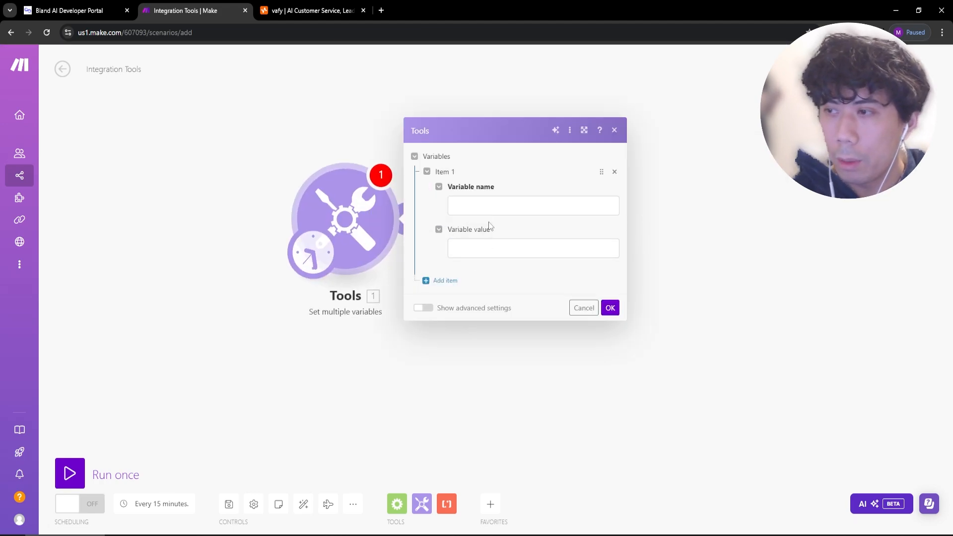
Name its three variables today, tomorrow and day_after_tomorrow.
click(476, 205)
text(today)
click(449, 279)
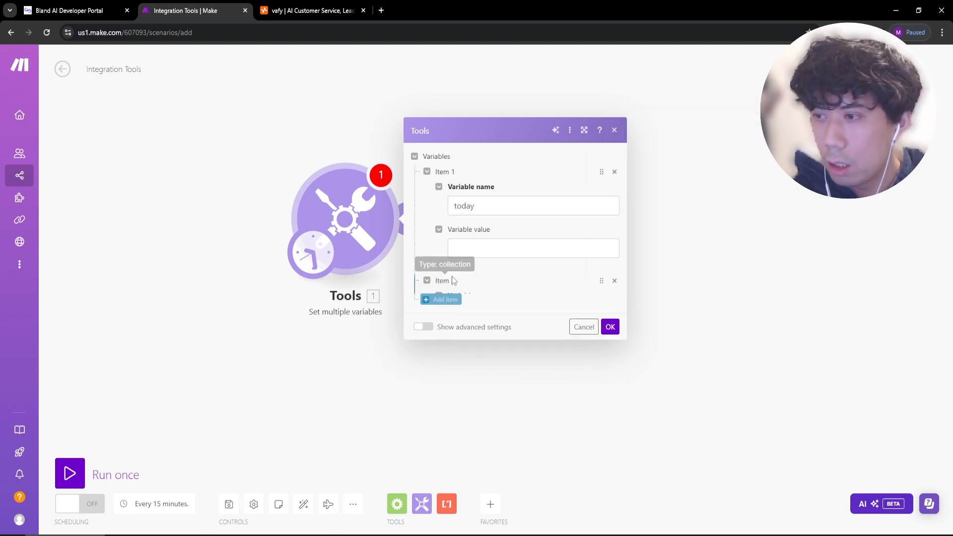
click(468, 259)
text(tomorrow)
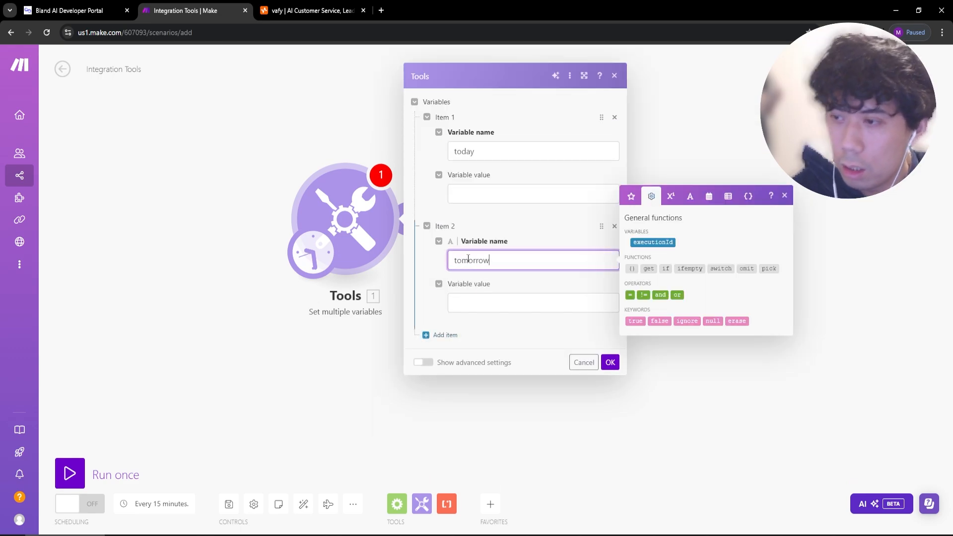
click(437, 335)
click(471, 353)
text(day)
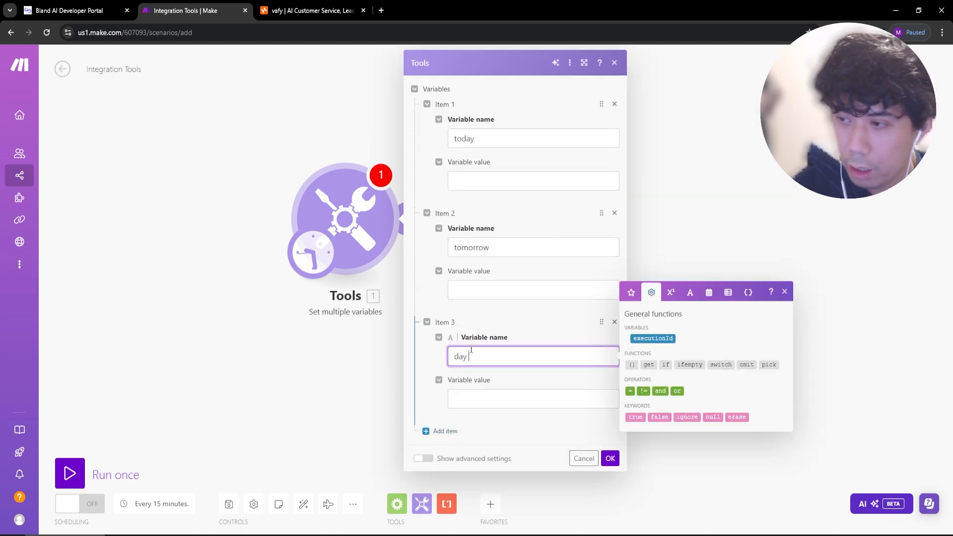
text(_after_tomorrow)
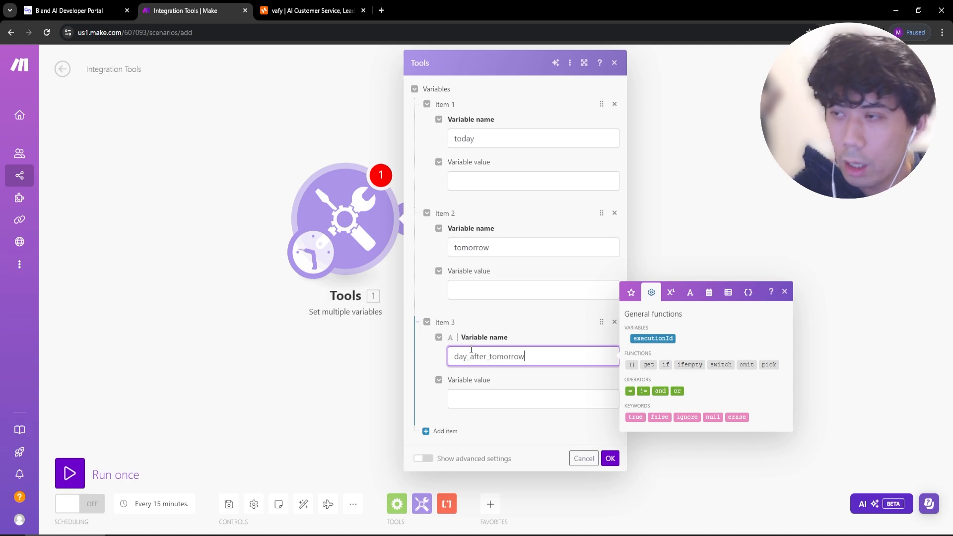
Set today to now and tomorrow to addDays(now;1).
click(491, 180)
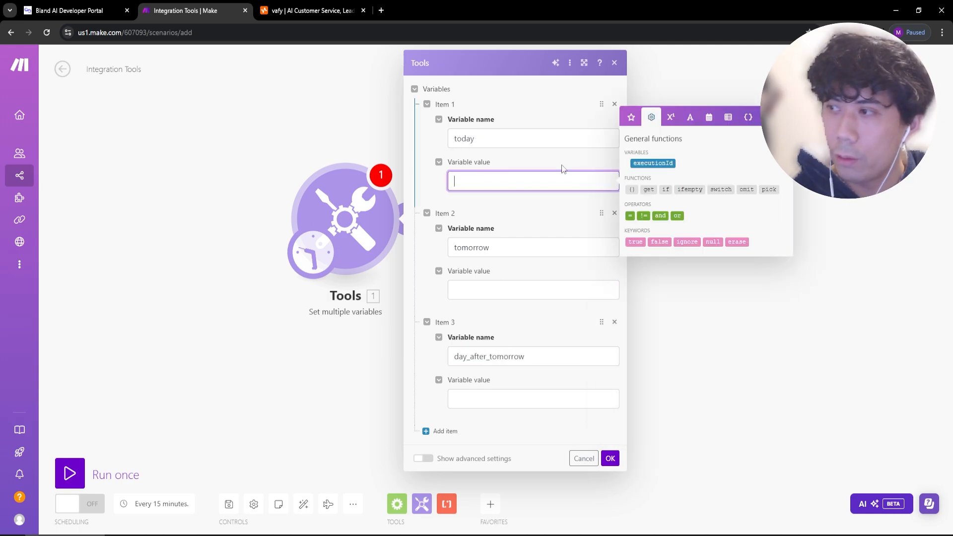
click(709, 118)
click(639, 279)
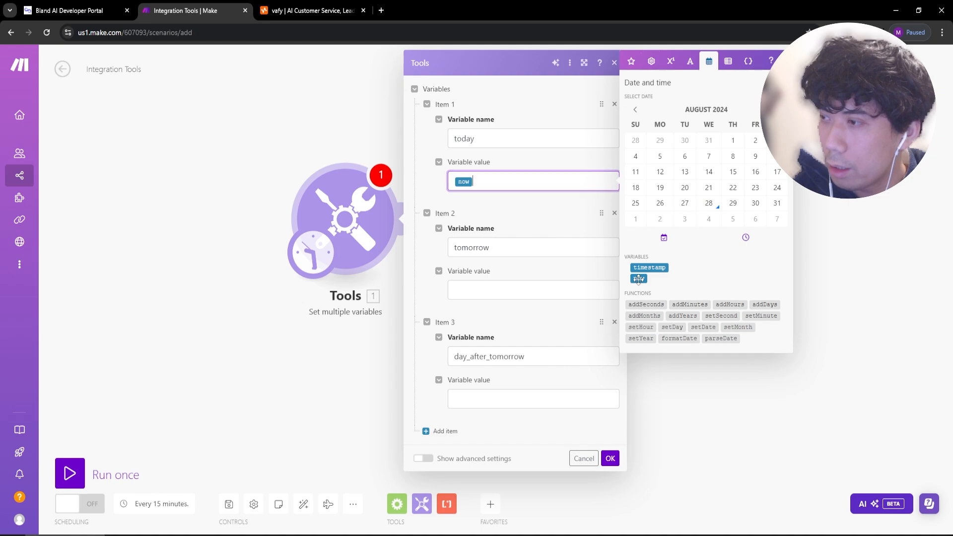
click(481, 291)
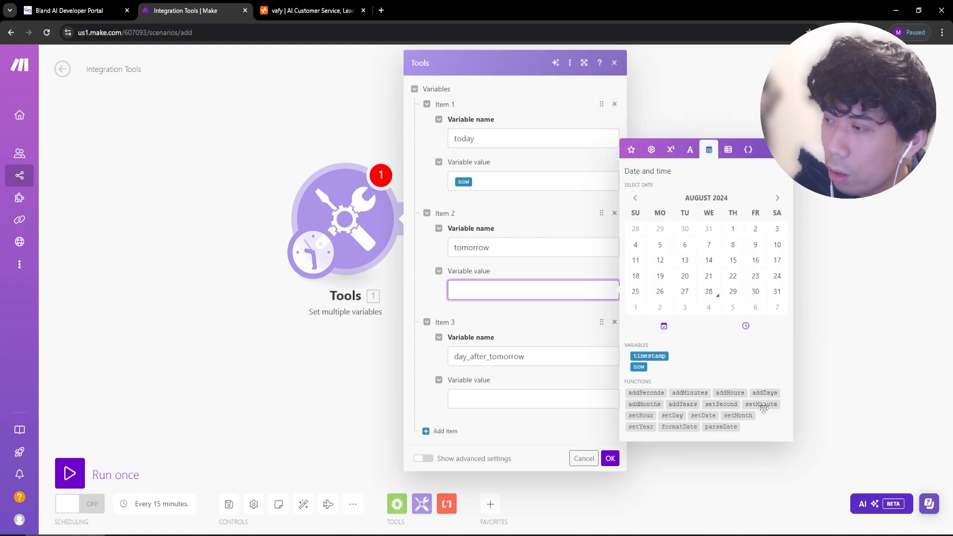
click(764, 392)
click(492, 290)
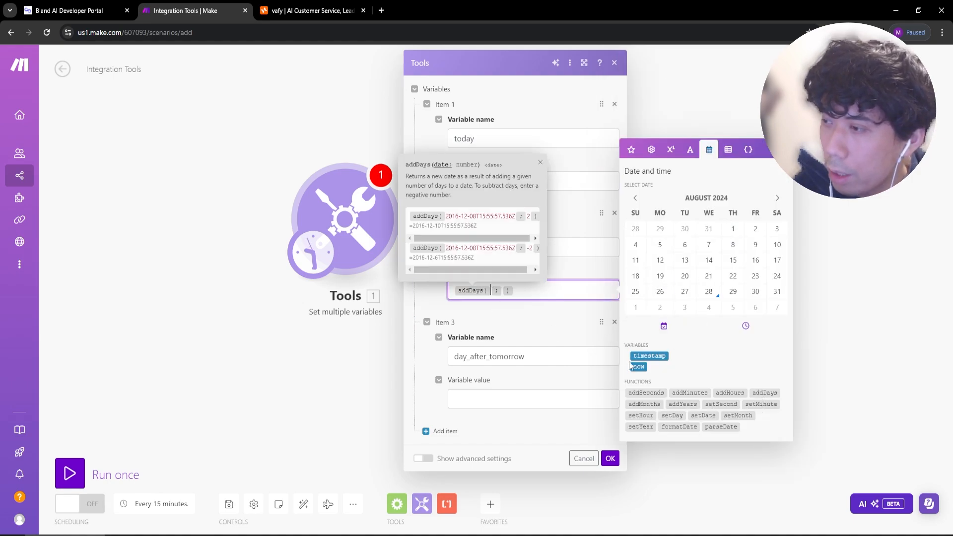
click(633, 367)
click(521, 292)
text(1)
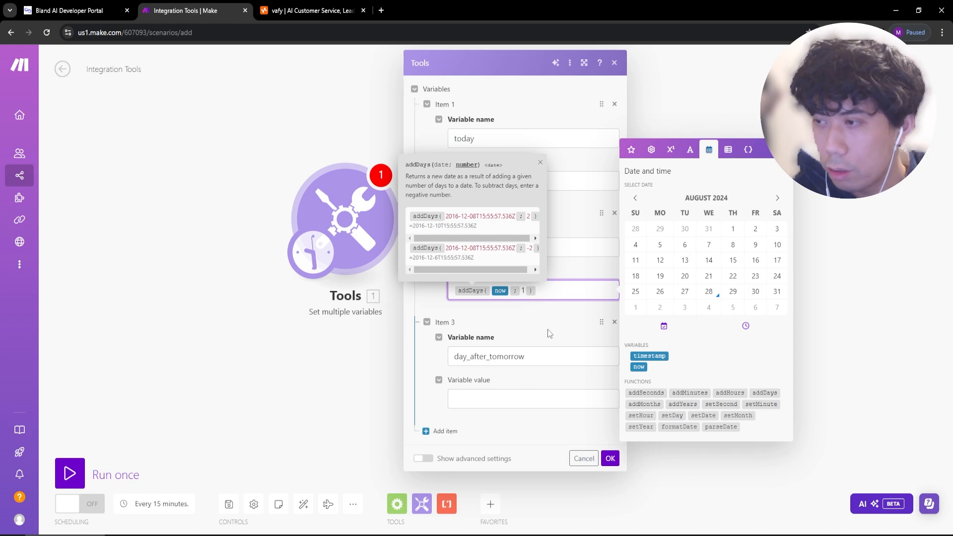
Set day_after_tomorrow to addDays(now;2) and confirm the module with OK.
click(529, 392)
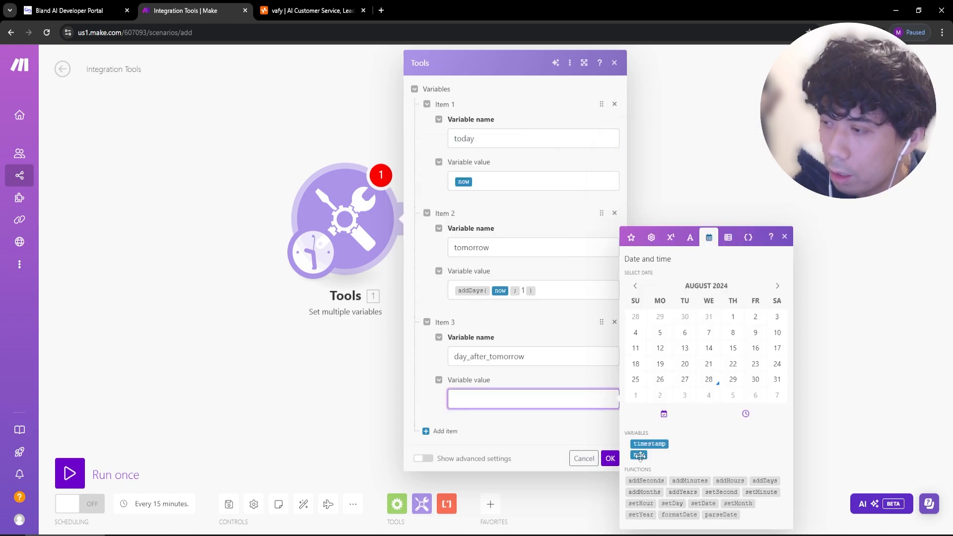
click(639, 454)
key(BackSpace)
click(764, 481)
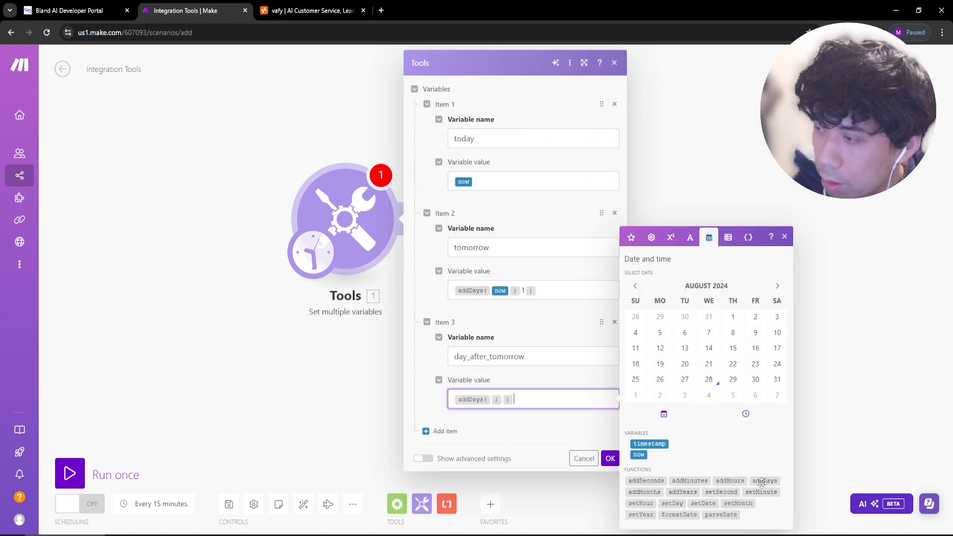
click(492, 400)
click(639, 455)
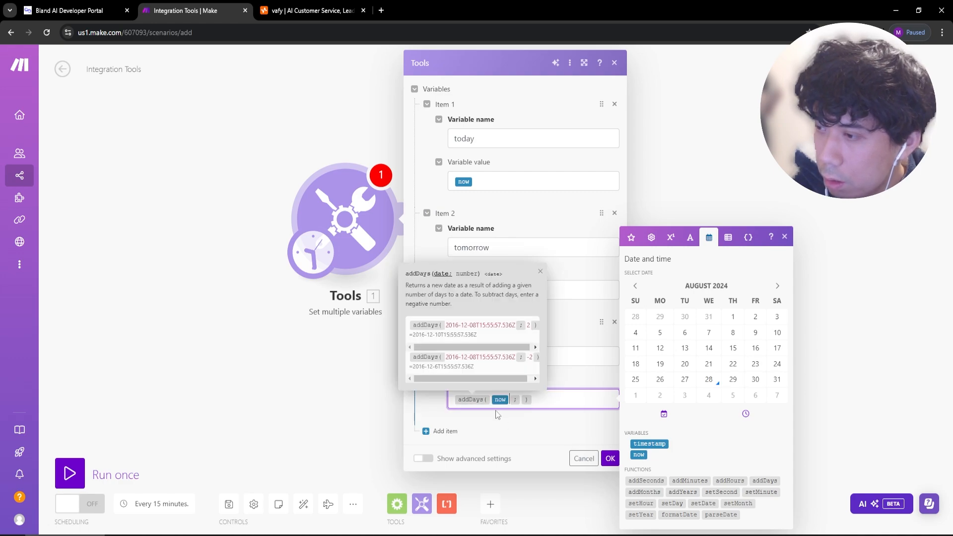
click(521, 400)
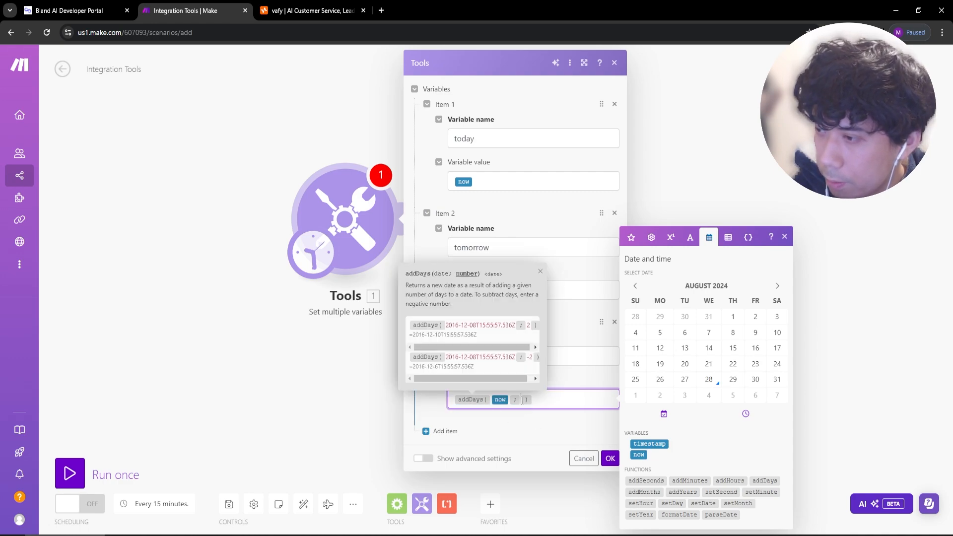
click(610, 458)
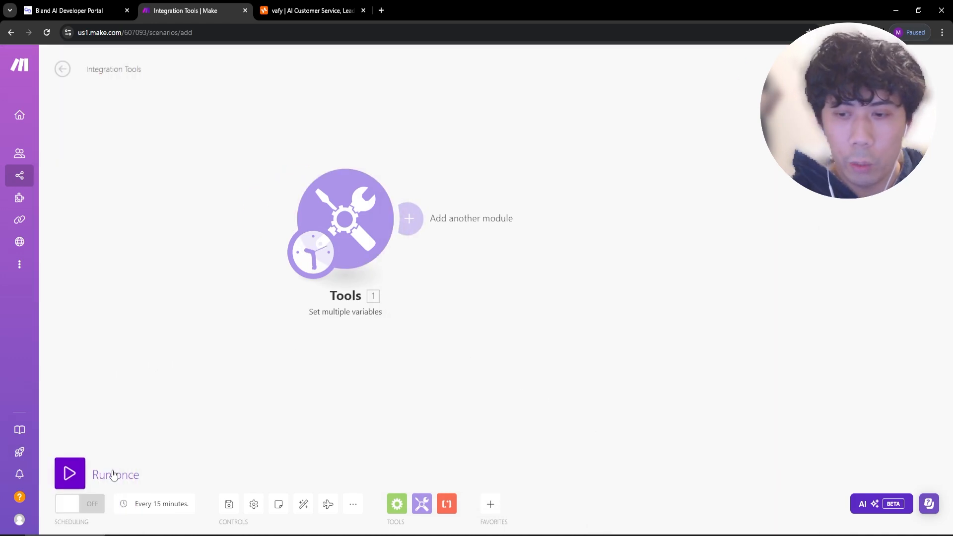
Run the scenario once and check the outputs: 28, 29 and 30 August 2024.
click(114, 475)
click(506, 191)
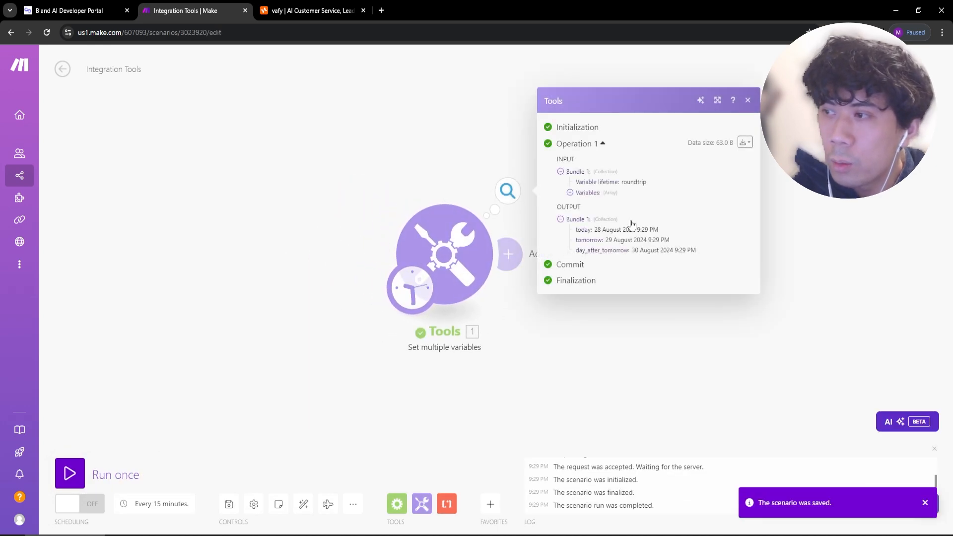
double_click(597, 229)
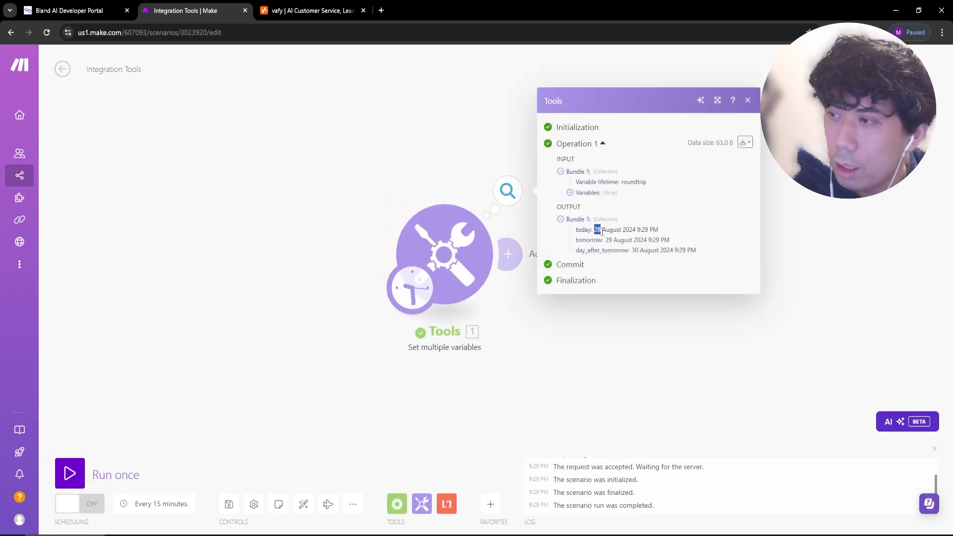
double_click(608, 240)
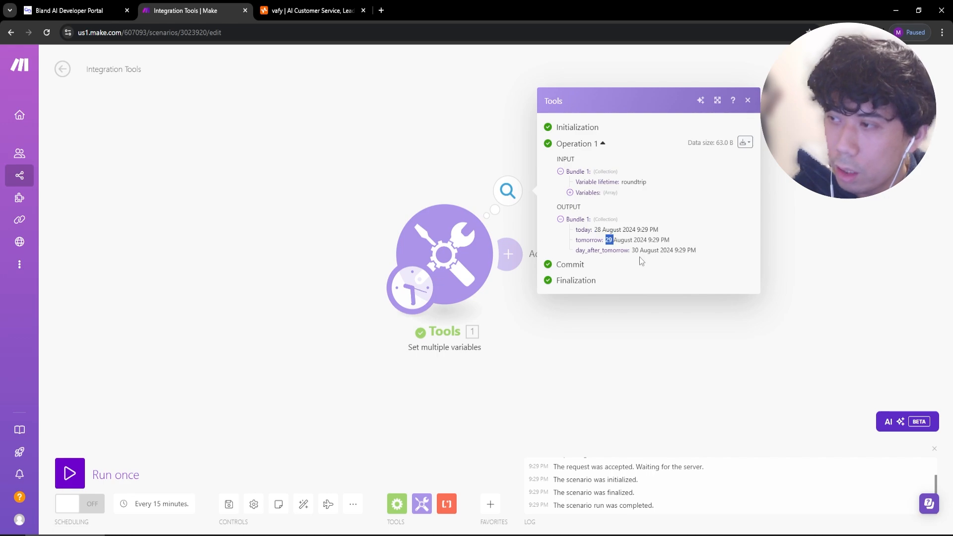
double_click(636, 250)
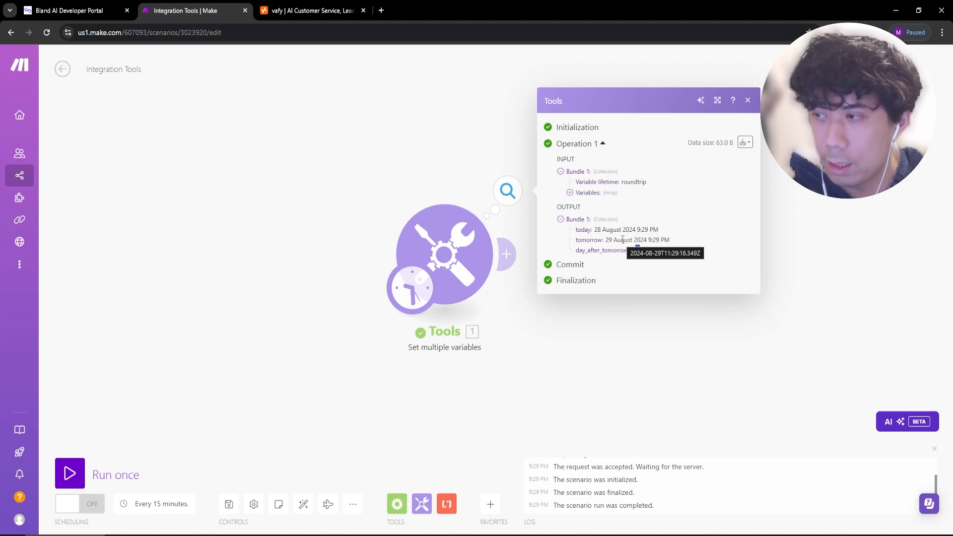
click(491, 386)
Review the variables module settings again, then bring up the app list.
click(377, 256)
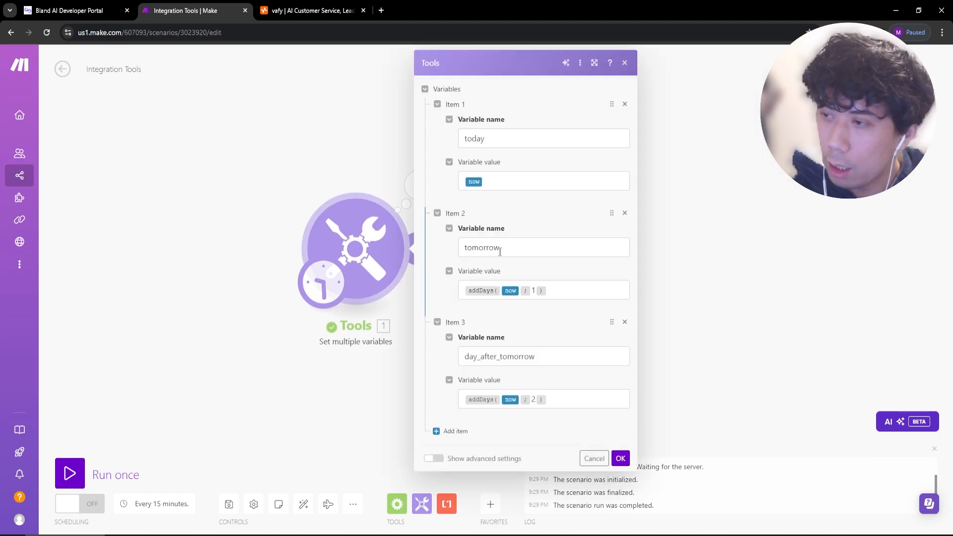
click(674, 287)
click(490, 506)
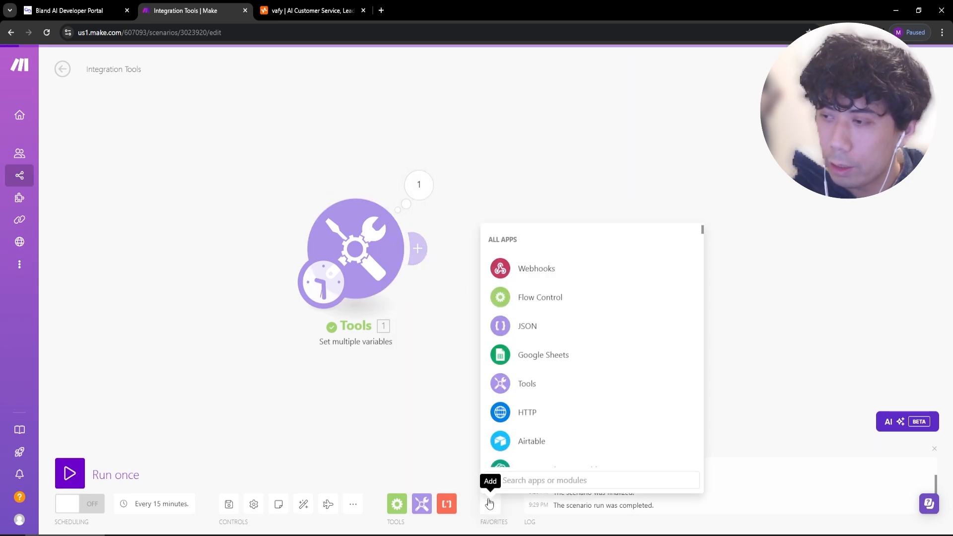
Add the JSON app's Aggregate to JSON module after the variables module.
text(json)
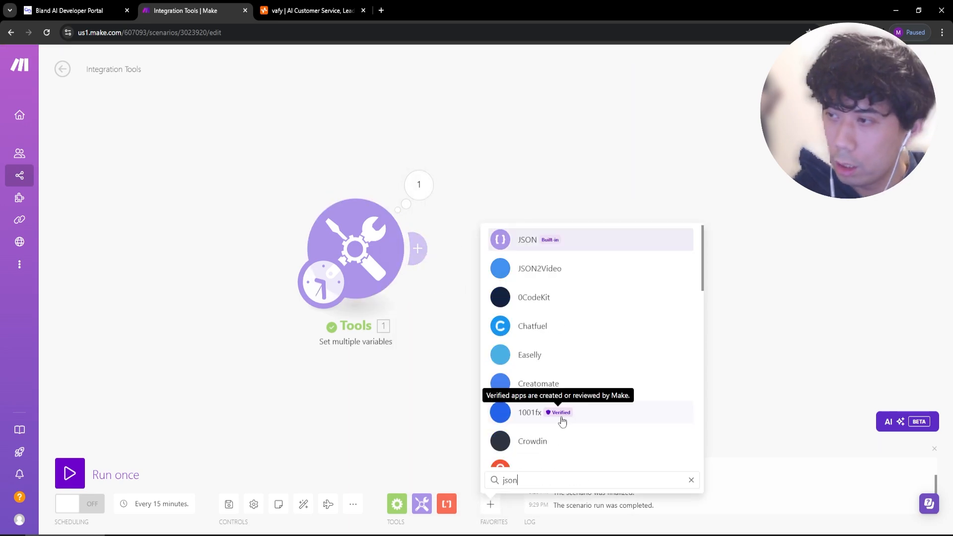
click(645, 221)
click(490, 504)
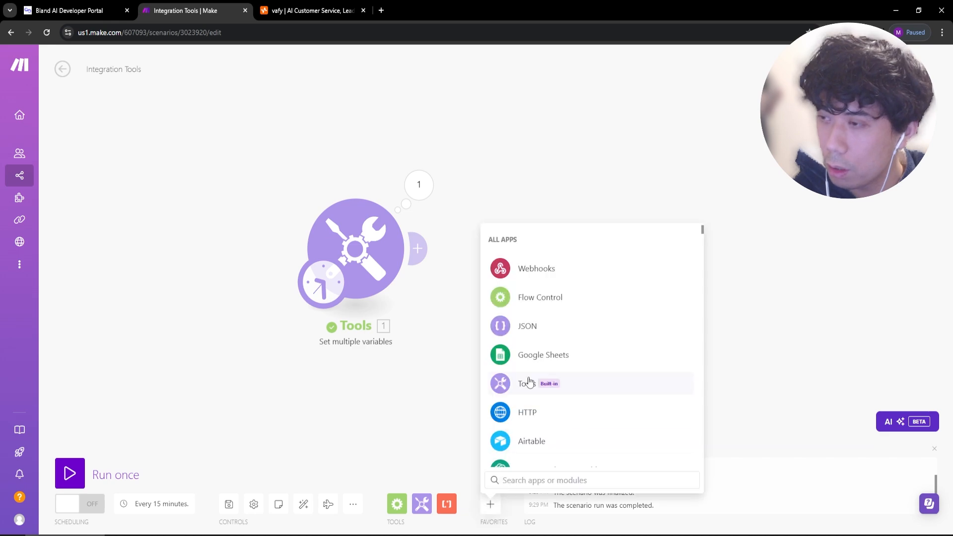
click(548, 327)
click(594, 325)
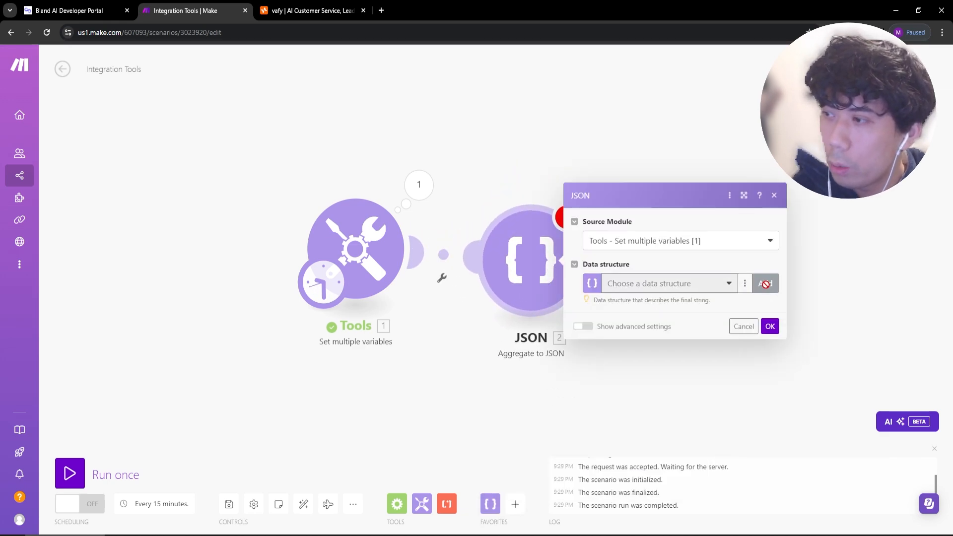
Create and save a data structure with fields today, tomorrow and day_after_tomorrow.
click(764, 283)
click(566, 273)
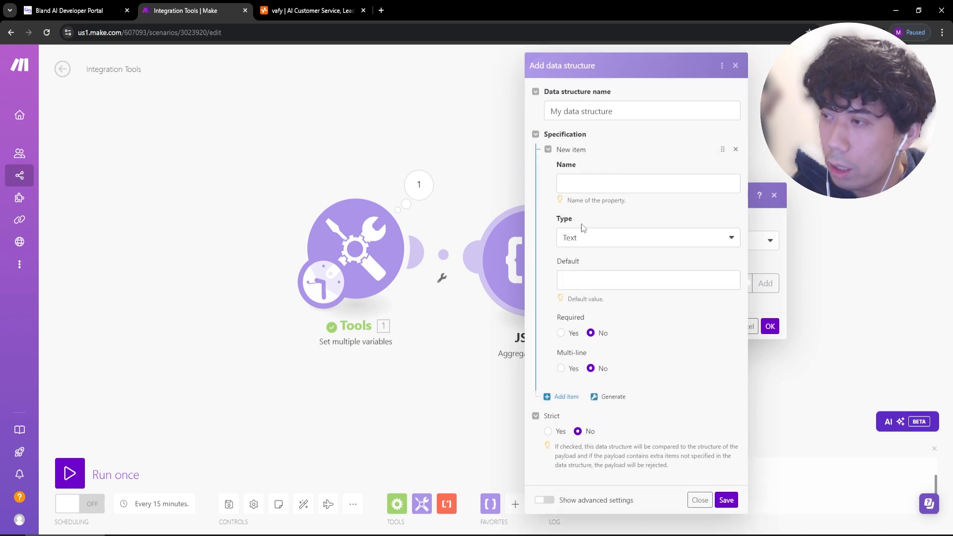
click(582, 185)
text(today)
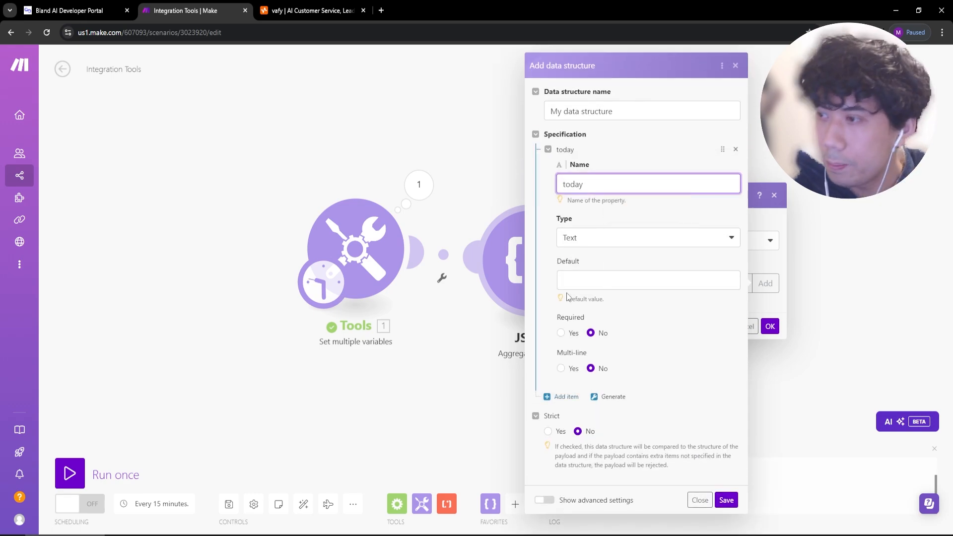
click(566, 397)
click(577, 425)
text(t)
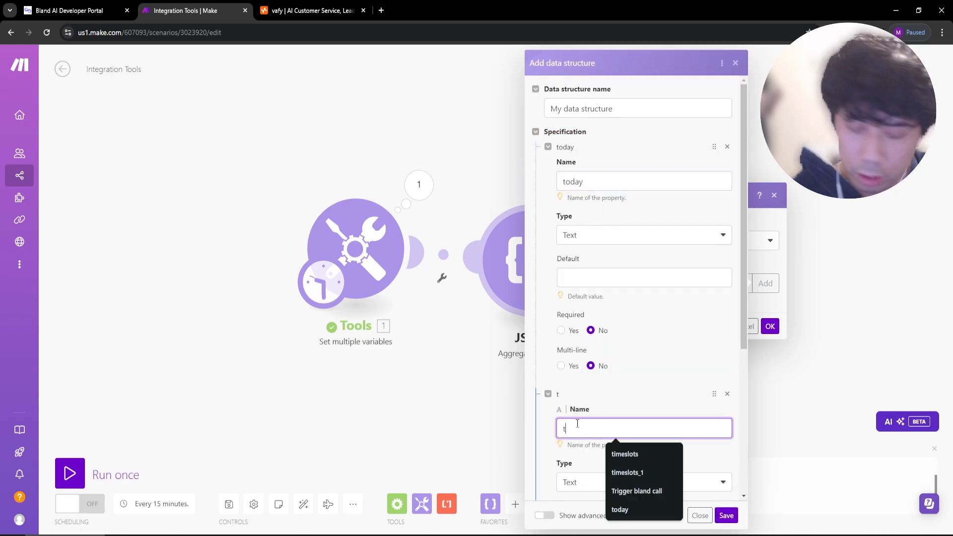
text(omorrow)
scroll(686, 404, down, 5)
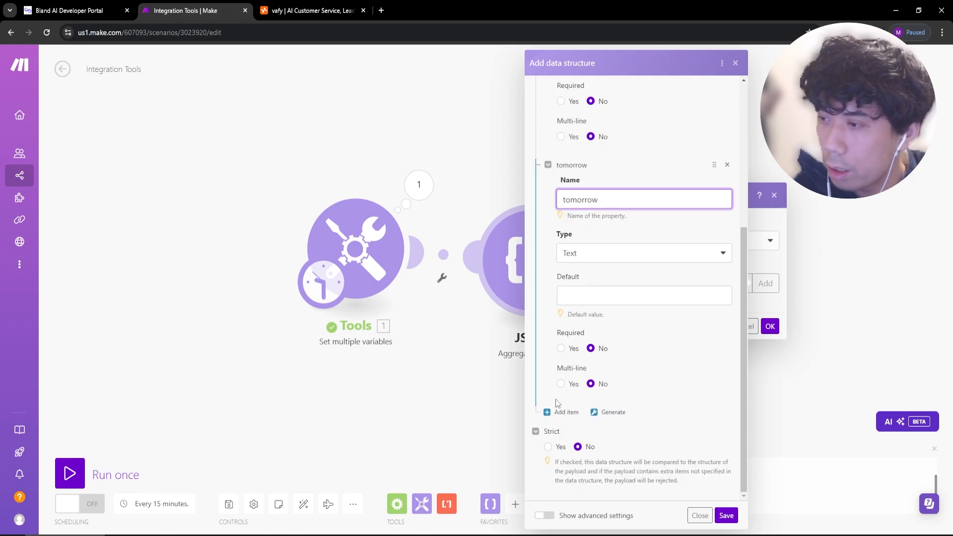
click(565, 412)
click(587, 444)
text(day_a)
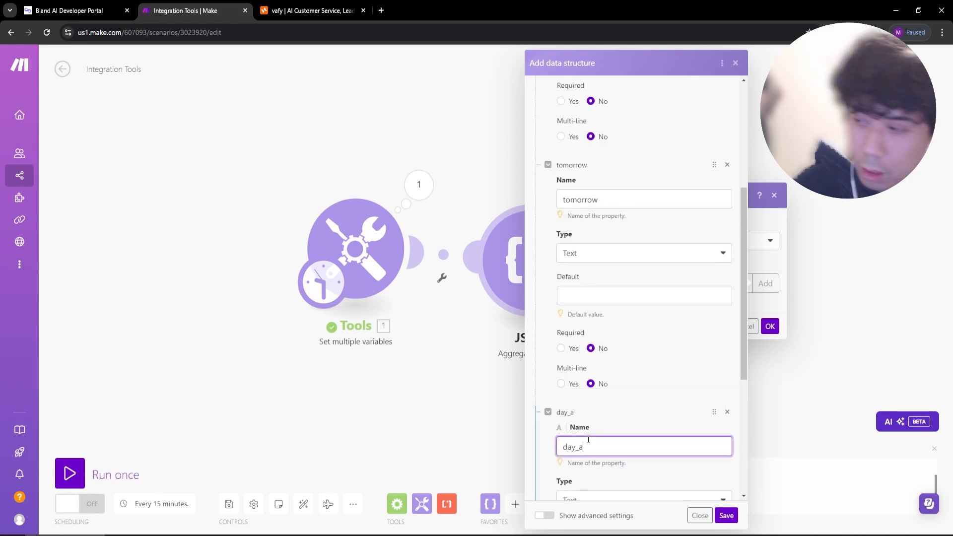
text(fter_tomorrow)
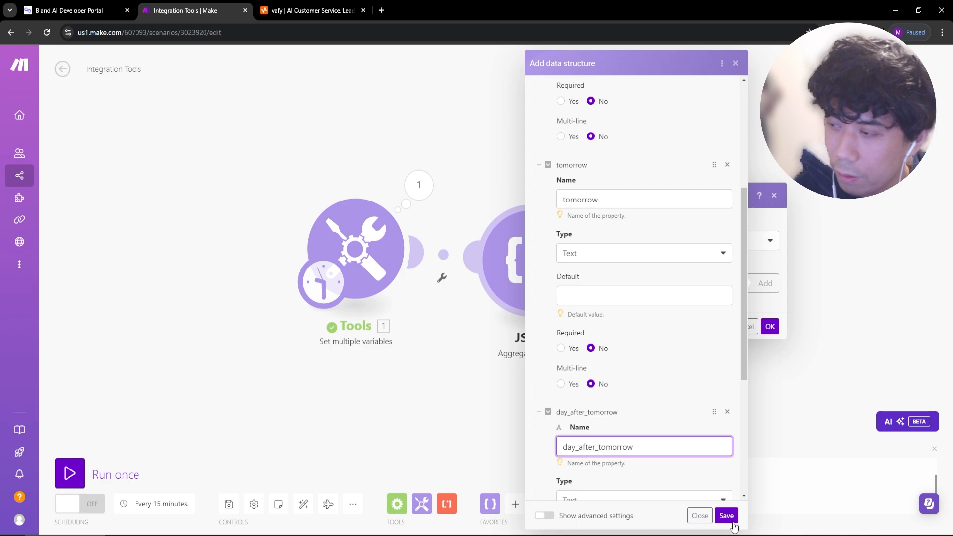
click(733, 521)
Map 1.today, 1.tomorrow and 1.day_after_tomorrow into the matching fields and confirm.
click(637, 276)
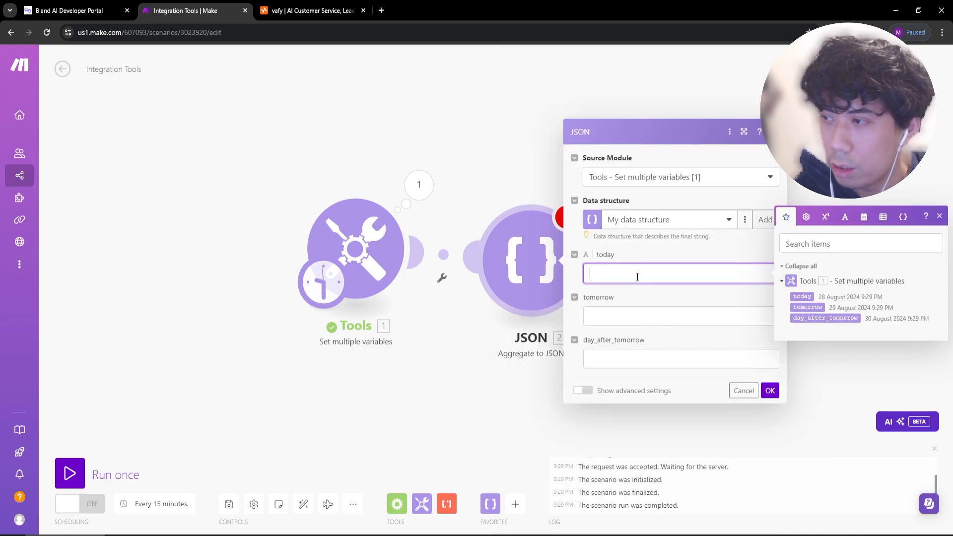
click(802, 296)
click(650, 316)
click(807, 350)
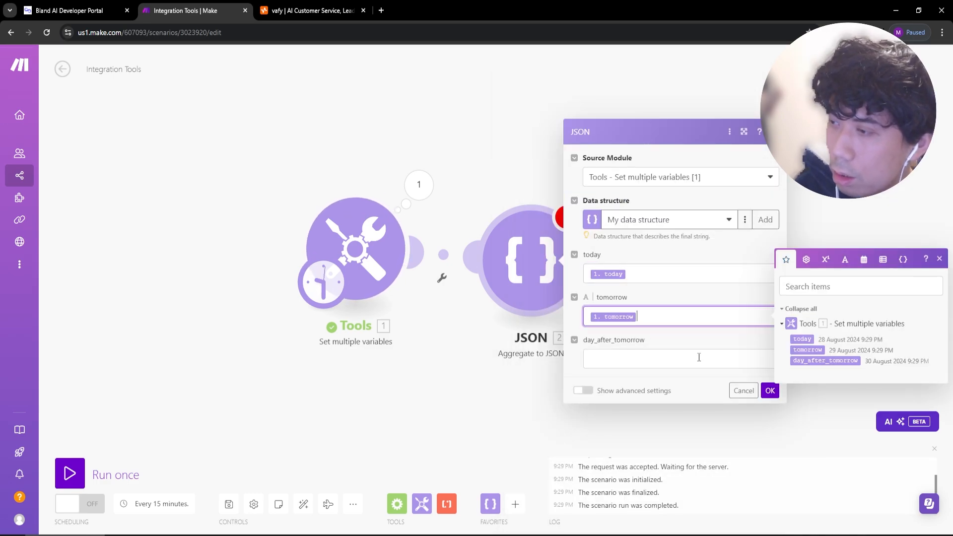
click(699, 357)
click(824, 403)
click(770, 390)
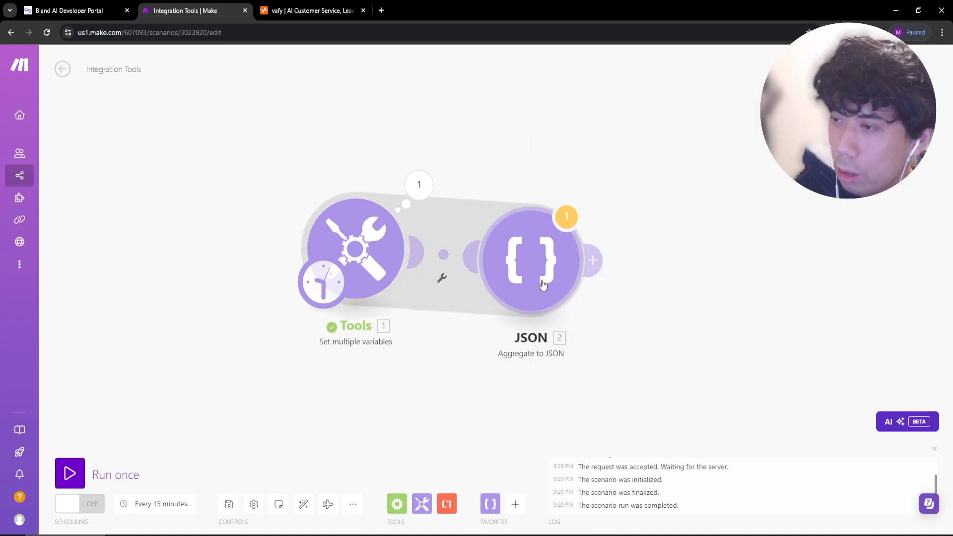
Run the scenario once despite the warning and inspect the resulting JSON string.
click(69, 473)
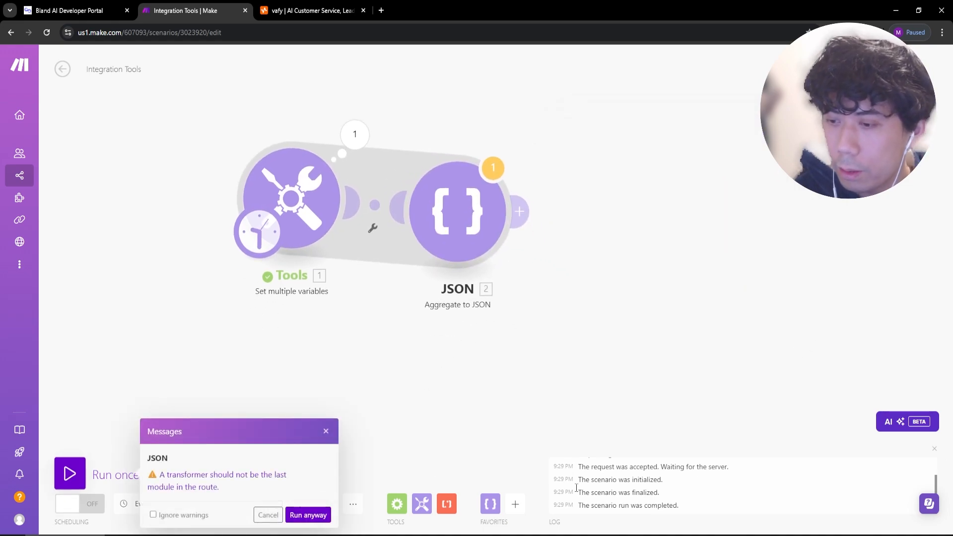
click(308, 515)
click(642, 197)
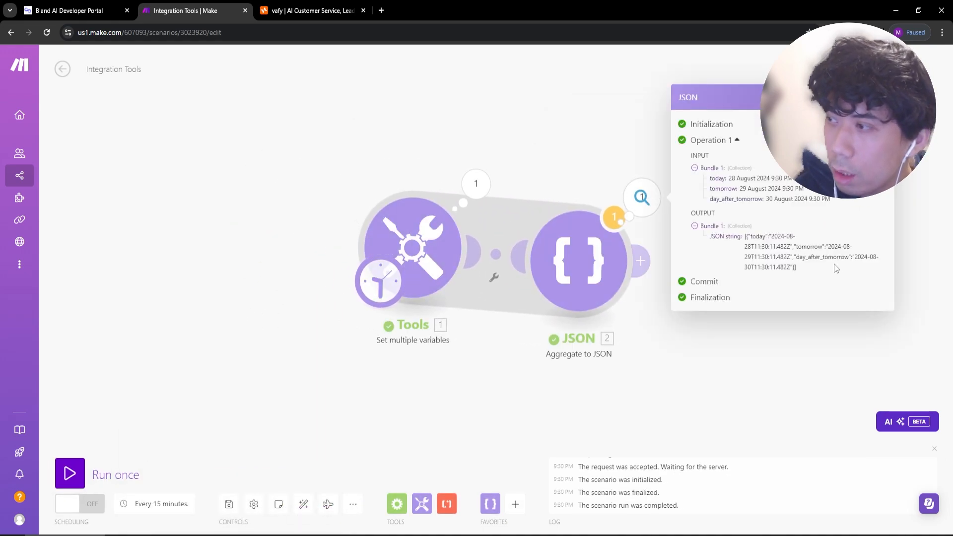
drag(745, 237, 710, 234)
click(806, 280)
click(347, 422)
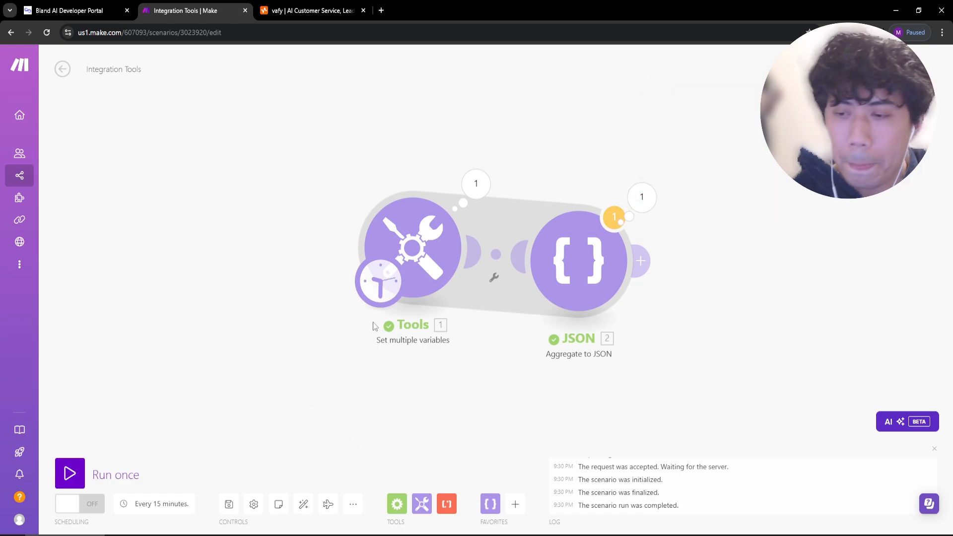
Add a Webhooks Custom webhook trigger and connect it to the Tools module.
click(516, 505)
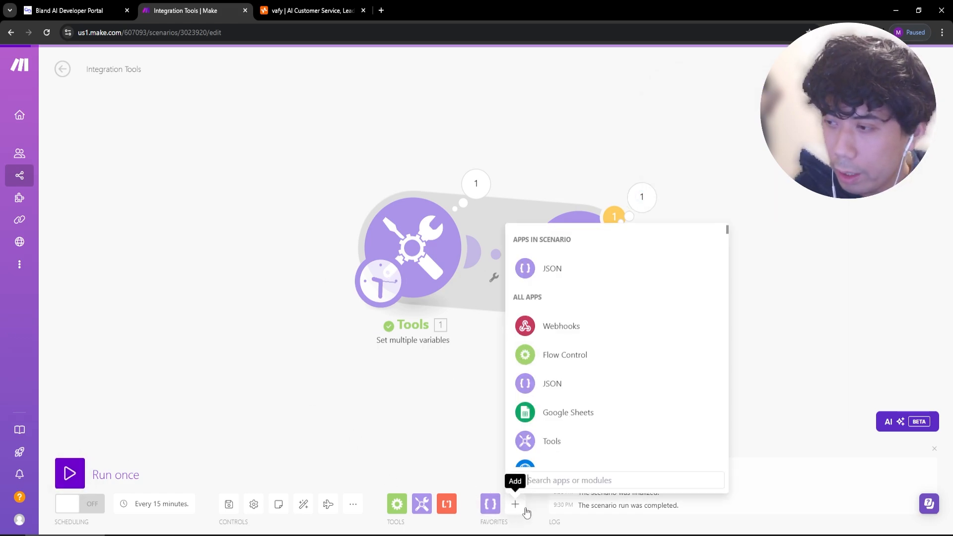
click(551, 327)
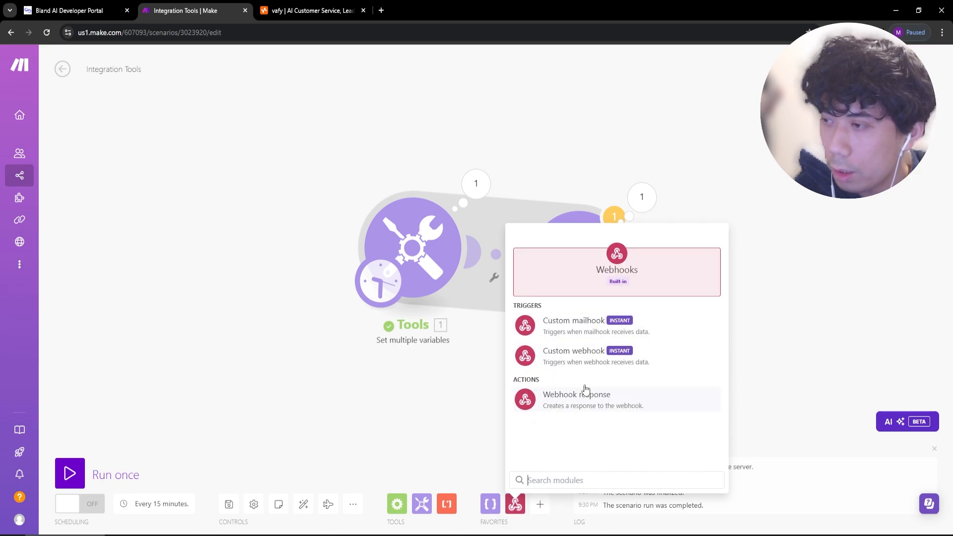
click(595, 364)
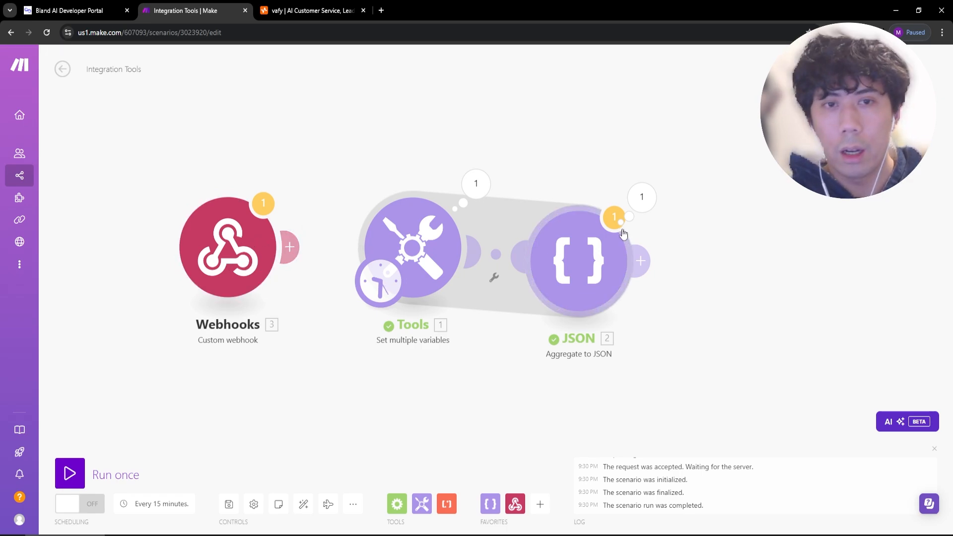
drag(293, 247, 376, 260)
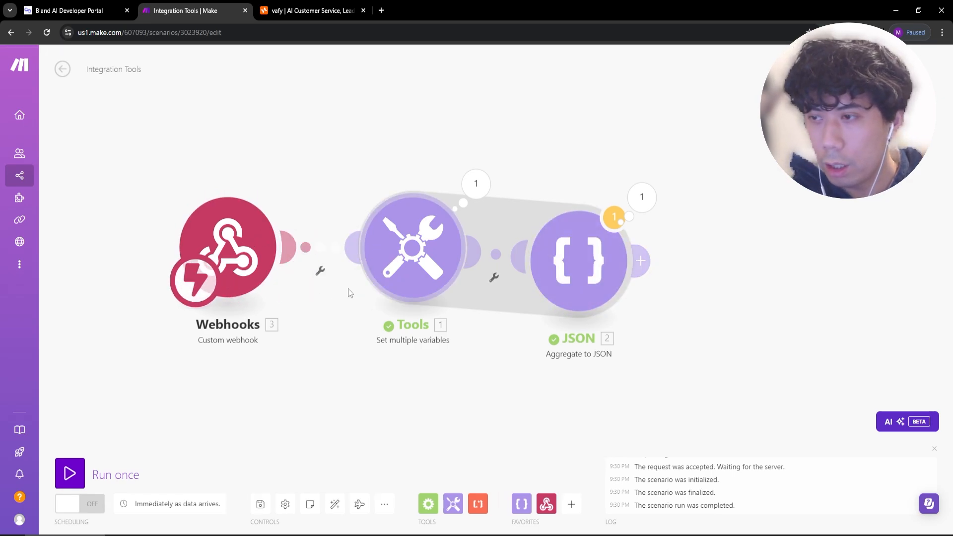
Start creating a new webhook for the trigger, typing 'date' as its name.
click(246, 248)
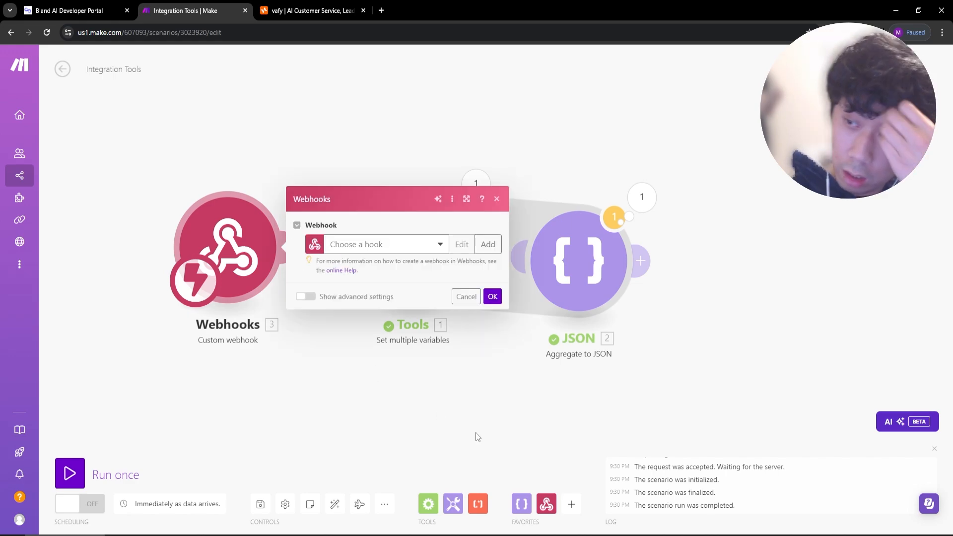
click(488, 244)
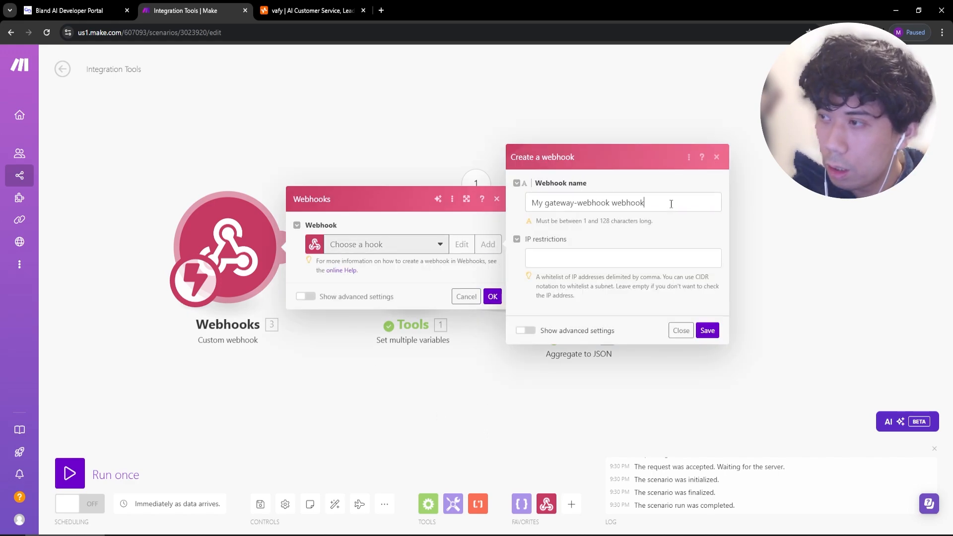
text(date)
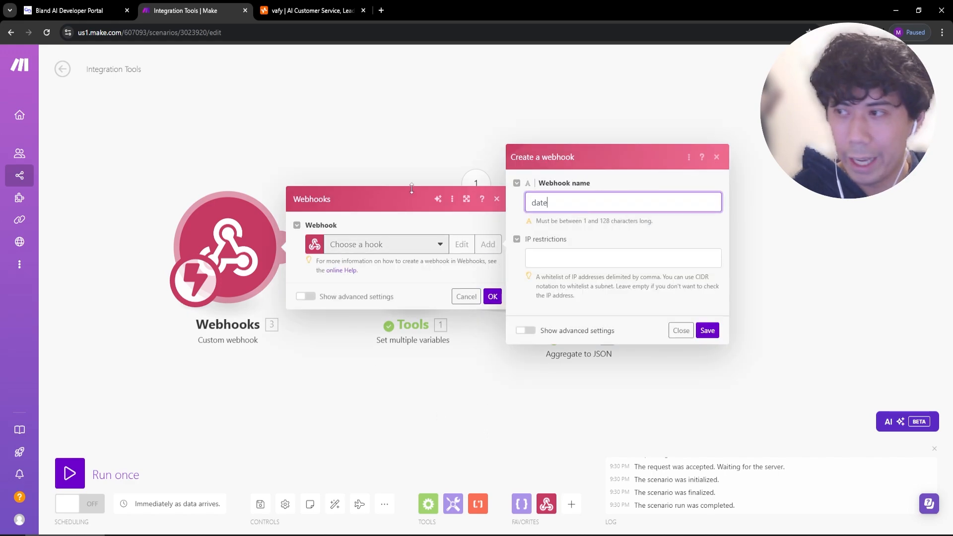
key(ctrl+a)
Name the webhook 'bland date finder', save it and confirm the trigger.
text(te finder)
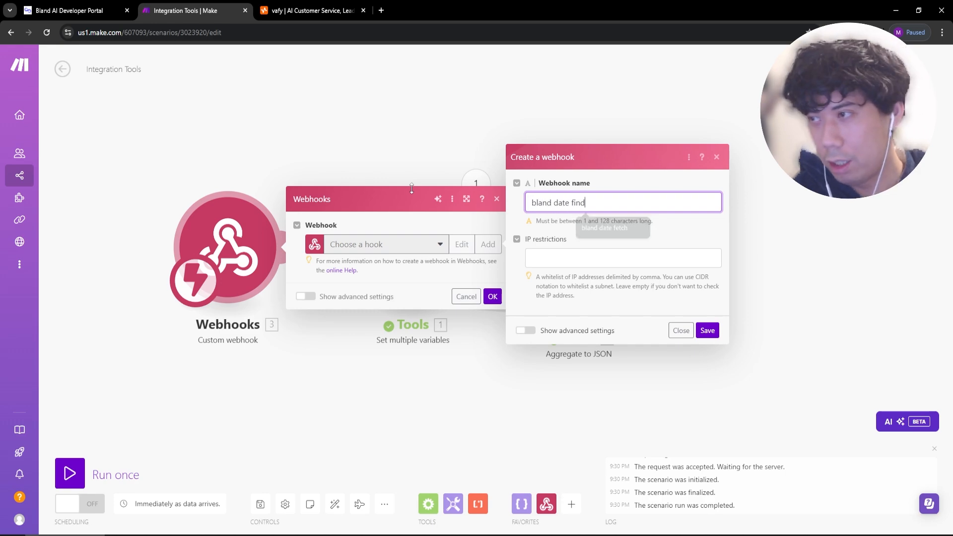
click(707, 330)
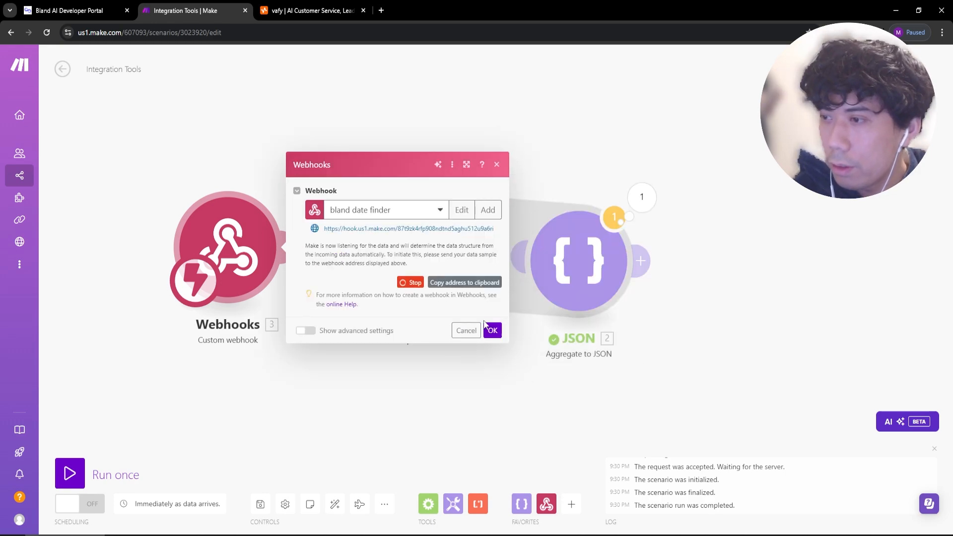
click(490, 329)
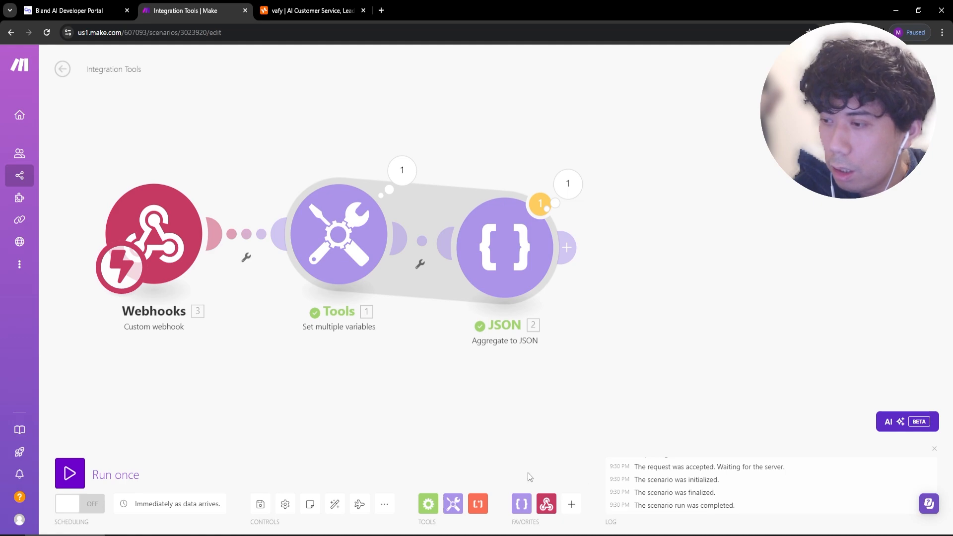
End the scenario with a Webhook response whose body is the JSON string, then run once.
click(546, 504)
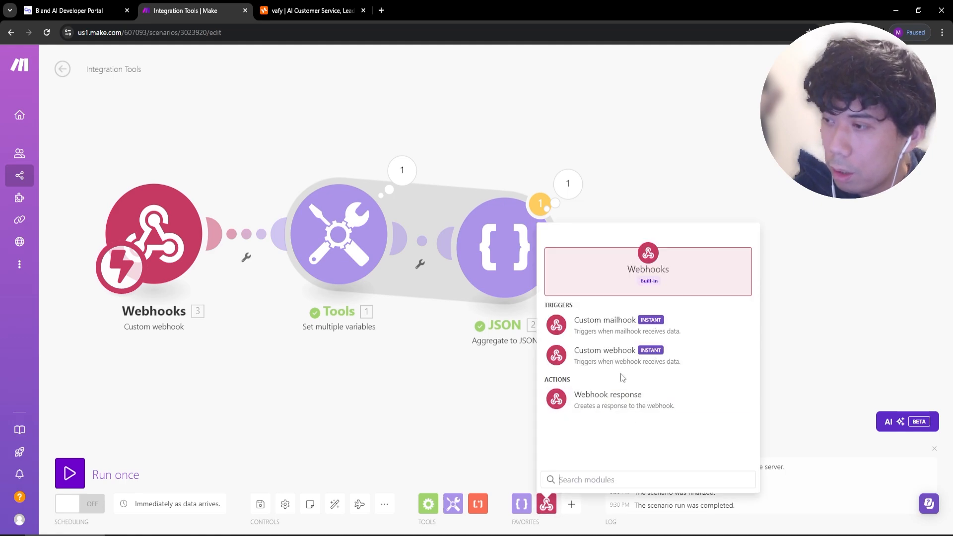
click(617, 407)
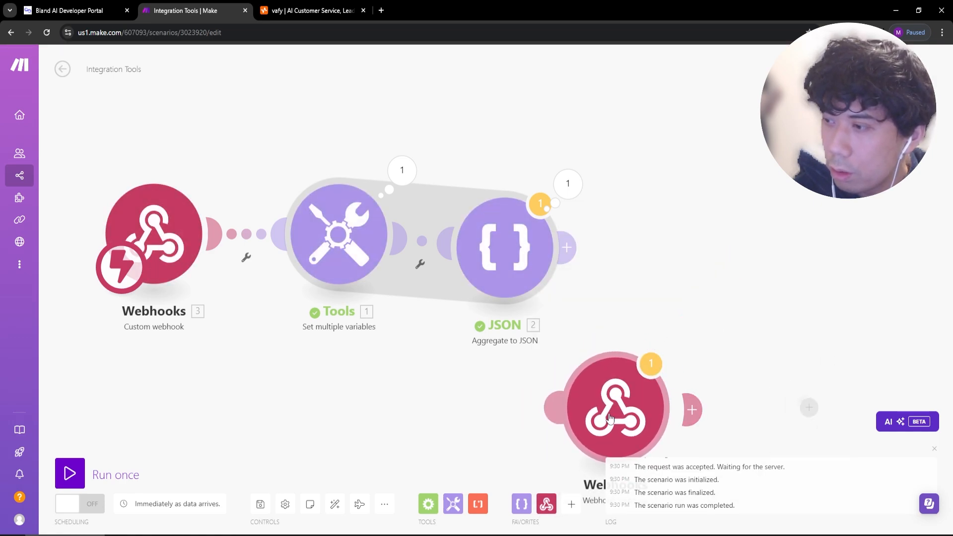
click(772, 292)
click(599, 326)
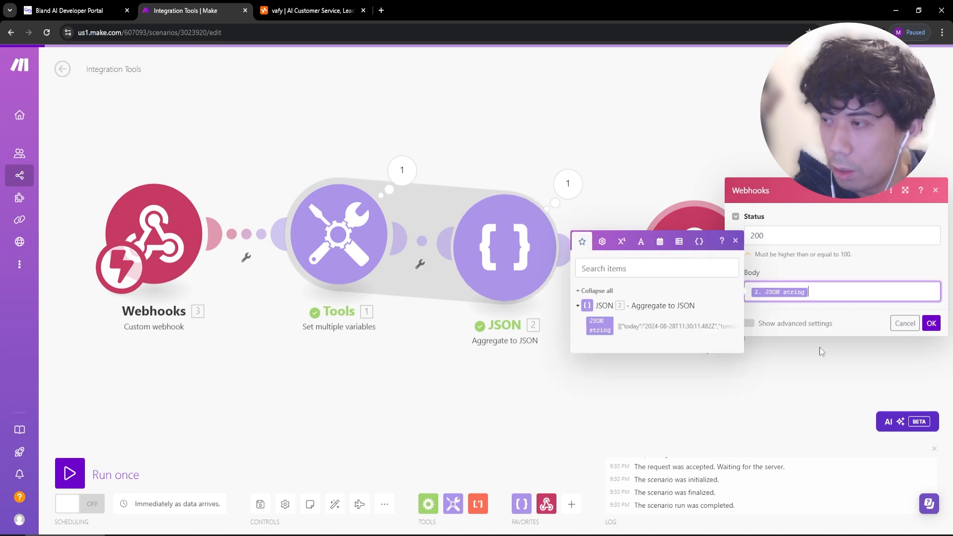
click(927, 323)
click(69, 473)
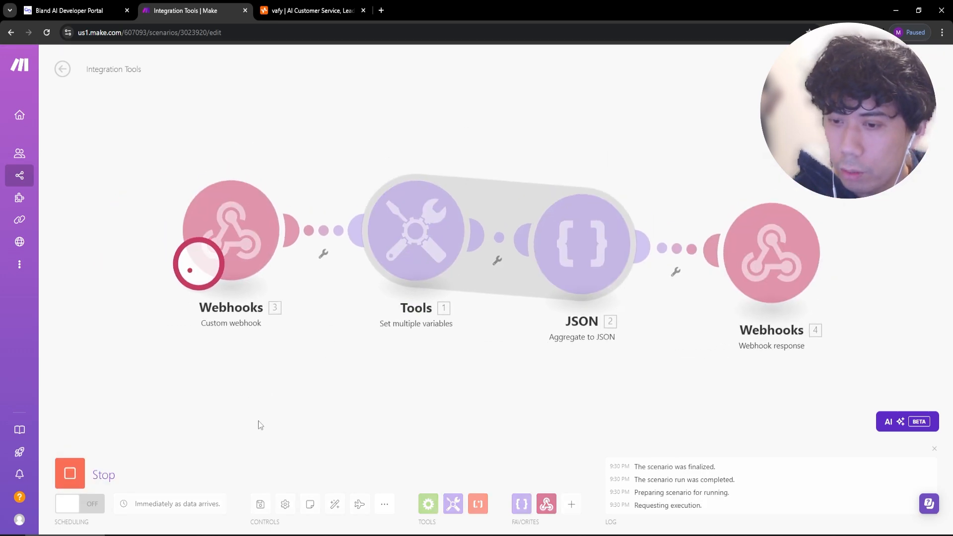
click(88, 15)
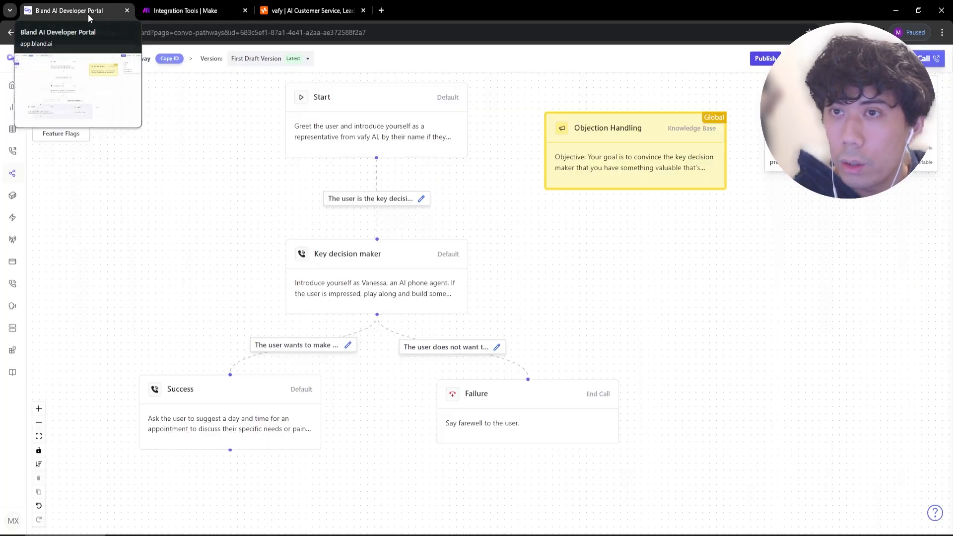
Pan the pathway around Start and Objection Handling, then add a Webhook node.
drag(558, 271, 545, 263)
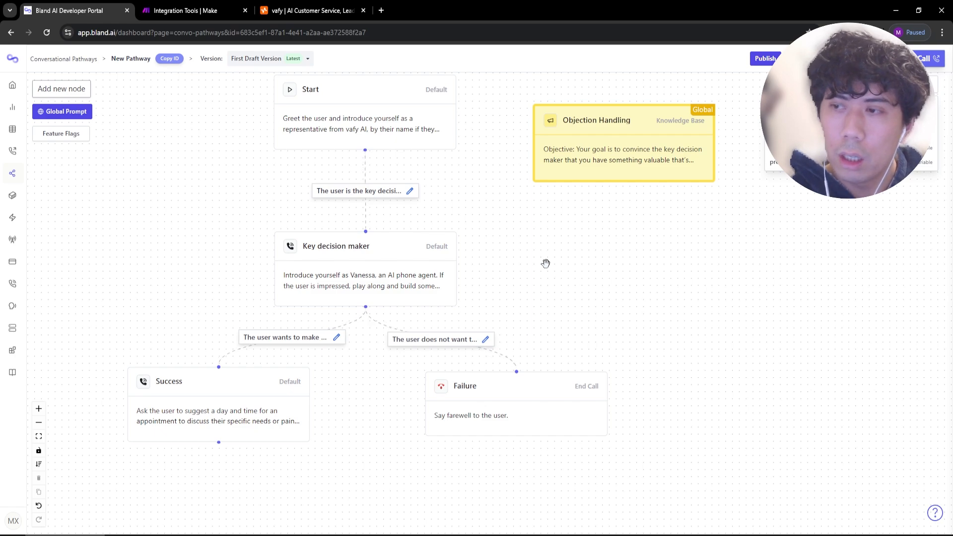
scroll(528, 268, down, 1)
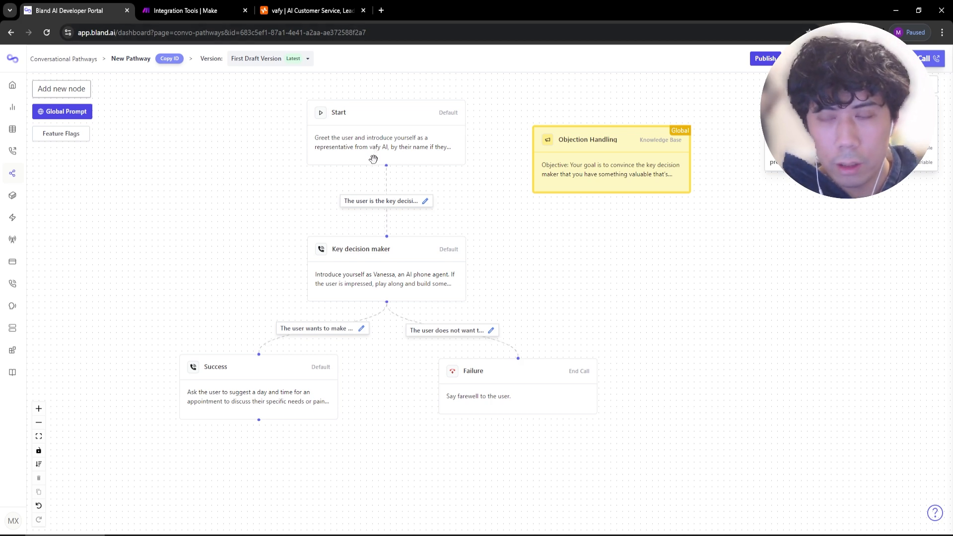
drag(236, 442, 334, 299)
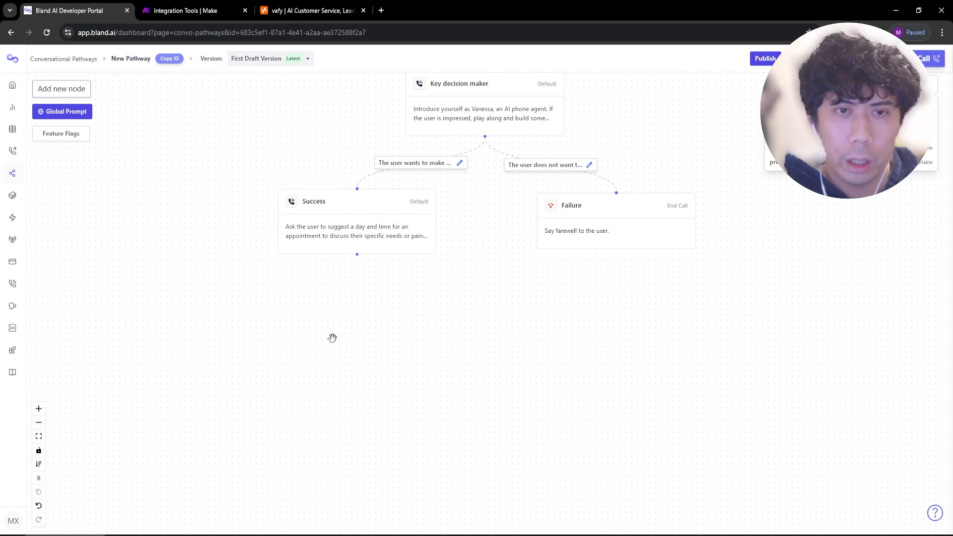
drag(374, 308, 404, 419)
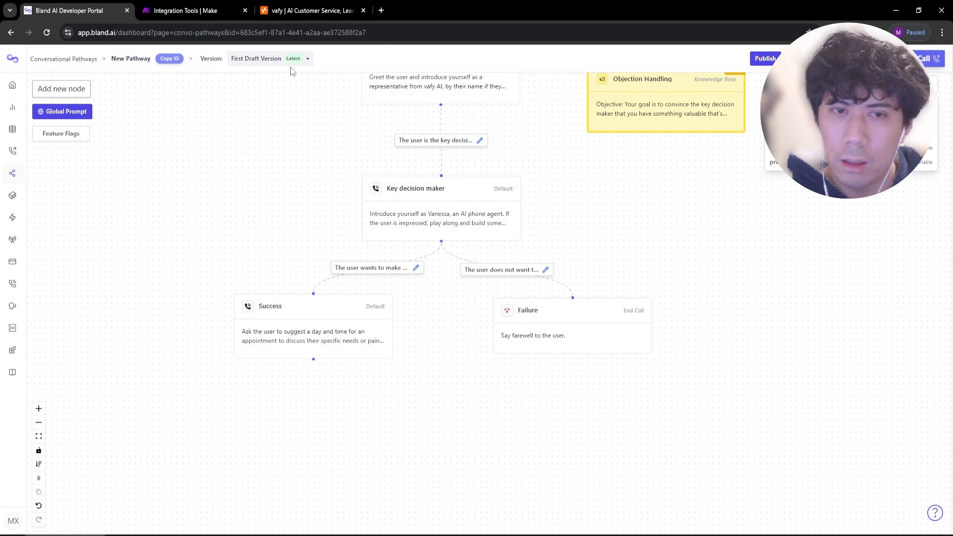
drag(701, 278, 654, 345)
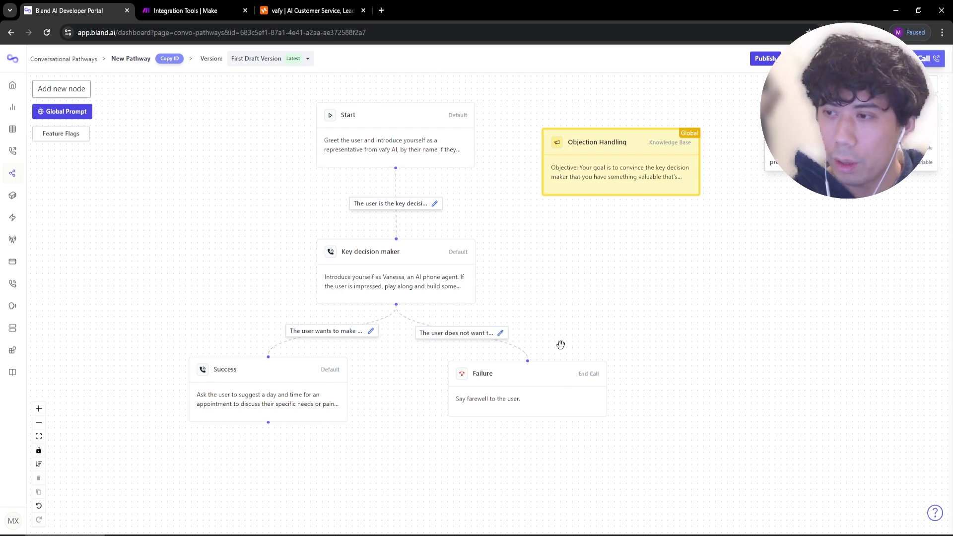
drag(559, 345, 536, 222)
click(75, 89)
click(788, 241)
Rename the webhook node to 'Date checker' and expand its Webhook settings.
click(531, 228)
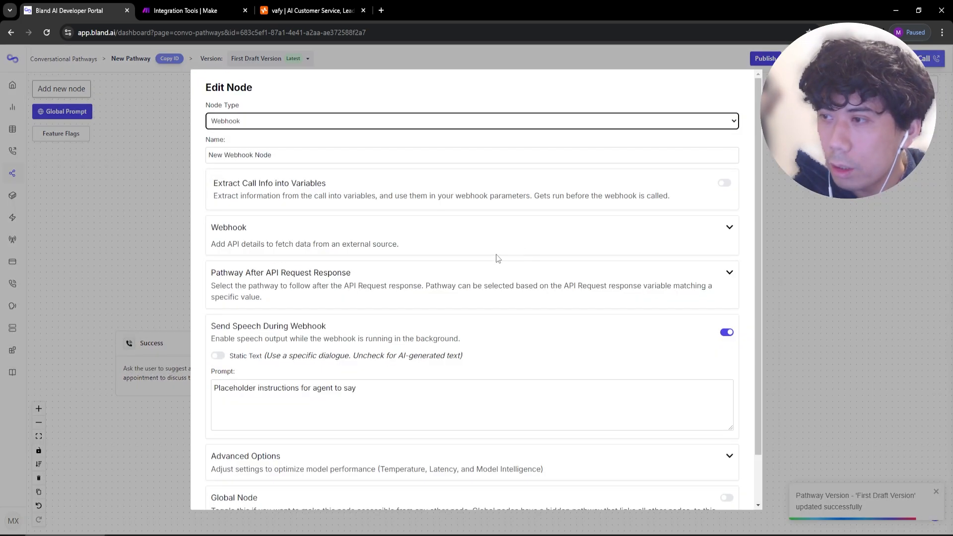
triple_click(322, 154)
text(Date checker)
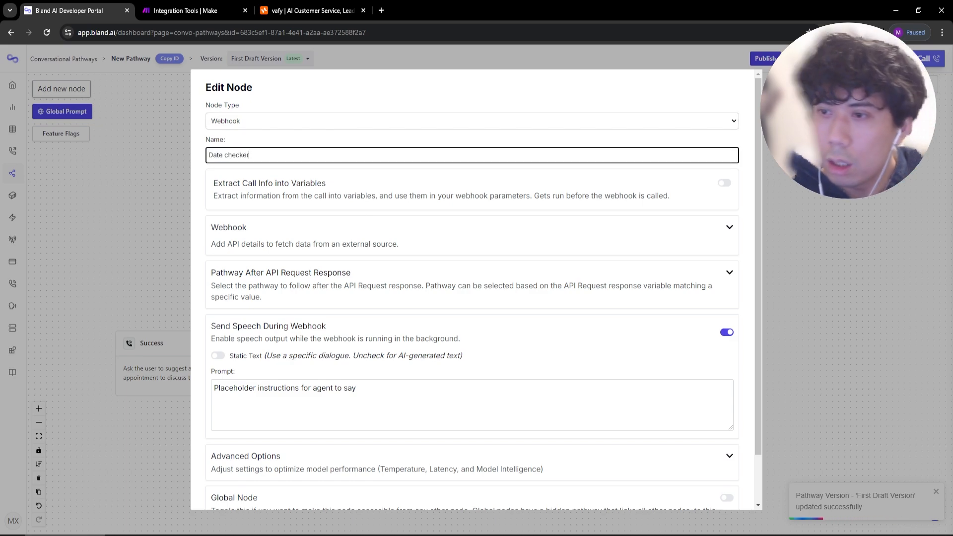
click(620, 231)
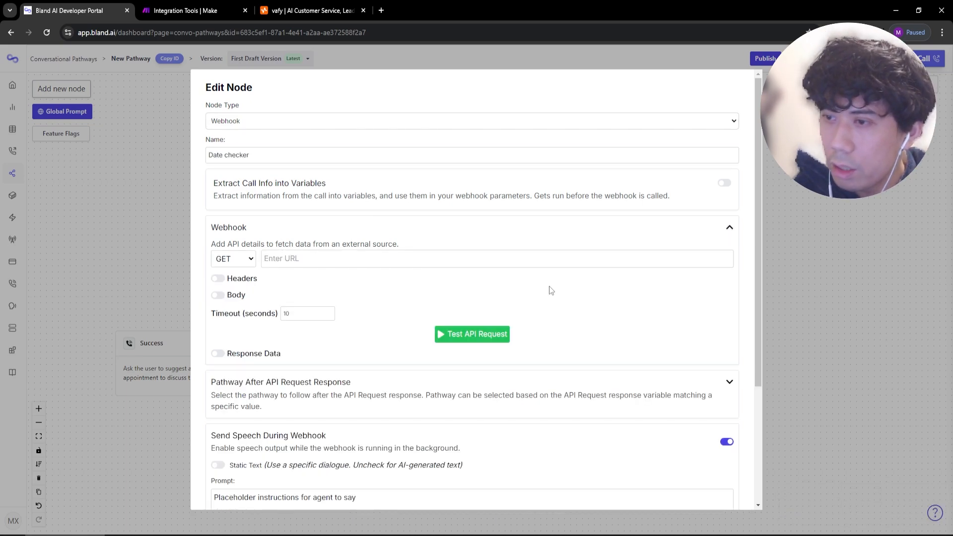
Copy the Make custom webhook address and paste it into the node's URL field.
click(190, 15)
click(70, 473)
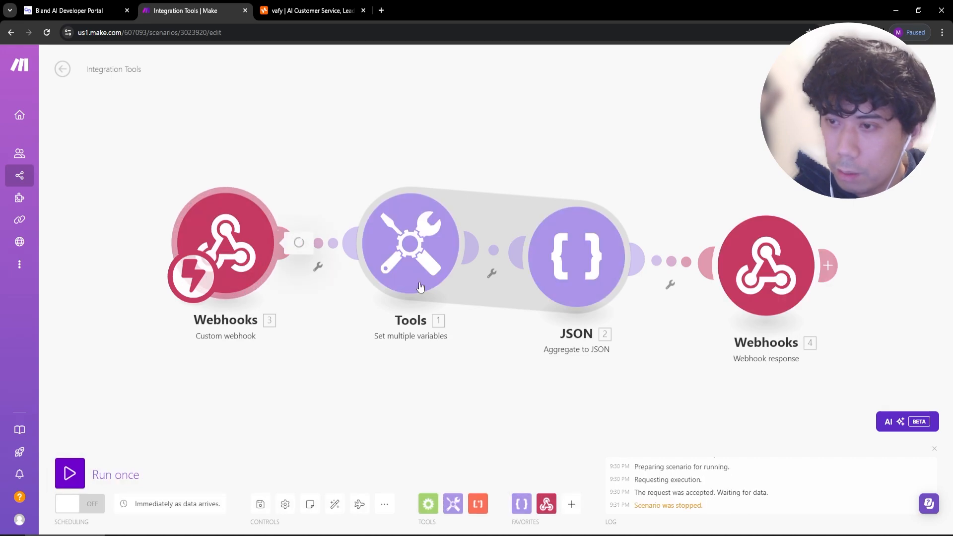
click(444, 261)
click(75, 11)
click(354, 260)
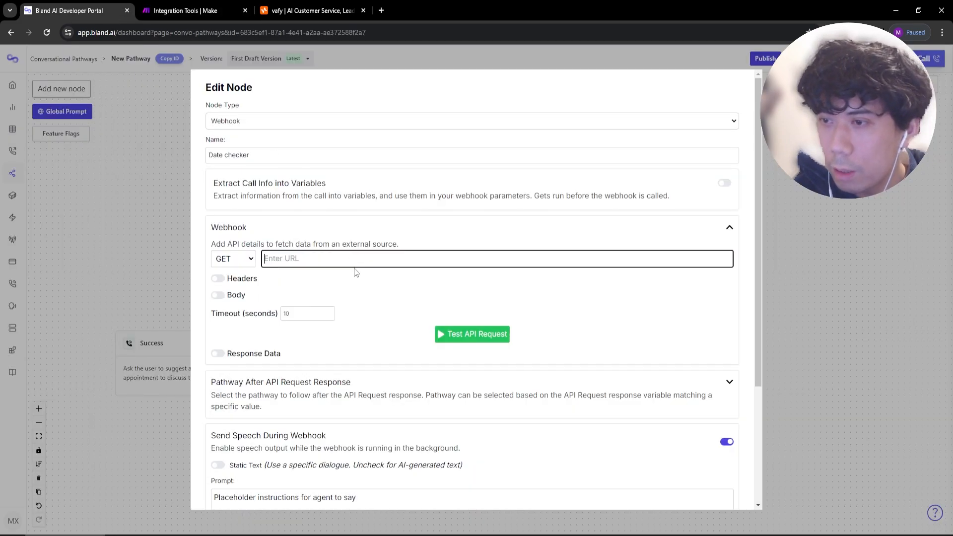
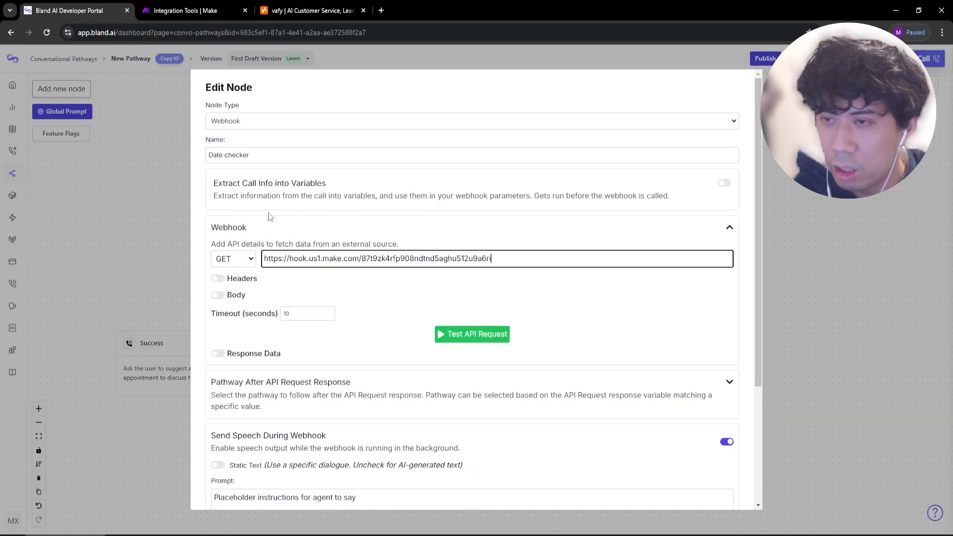
Set the Make scenario listening and send a test API request returning three dates.
click(177, 17)
click(70, 472)
click(75, 11)
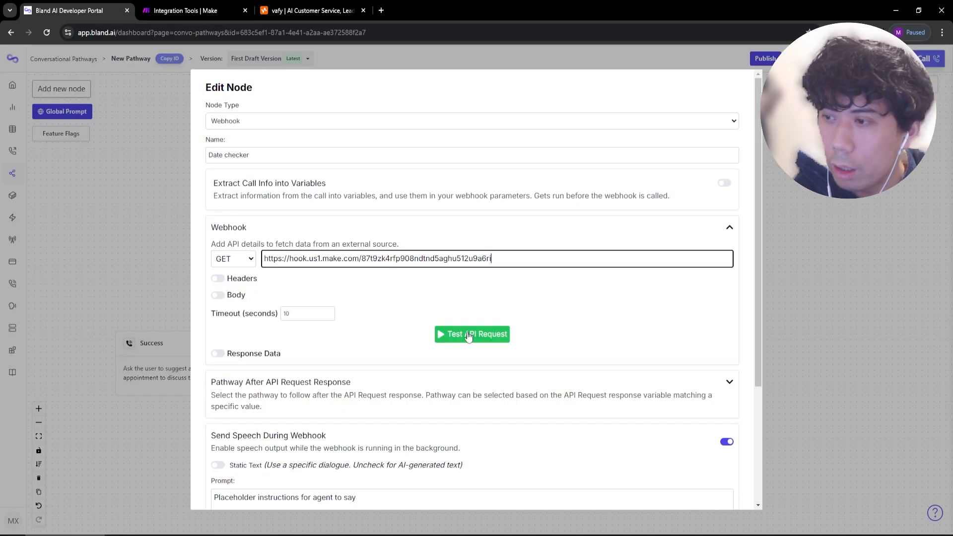
click(468, 336)
scroll(346, 400, down, 2)
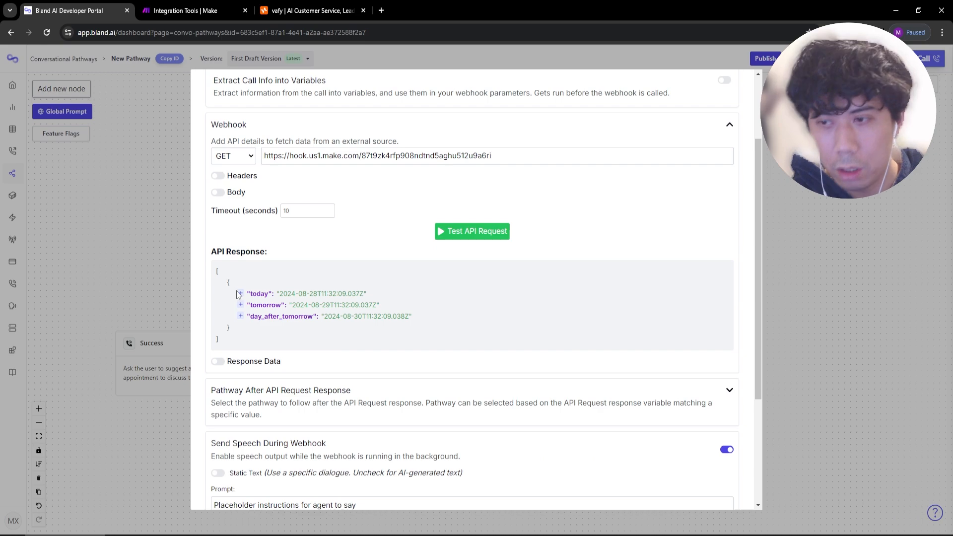
Keep today, tomorrow and day_after_tomorrow from the response as variables, removing the empty entry.
click(239, 294)
scroll(244, 186, down, 5)
scroll(238, 166, up, 3)
click(241, 154)
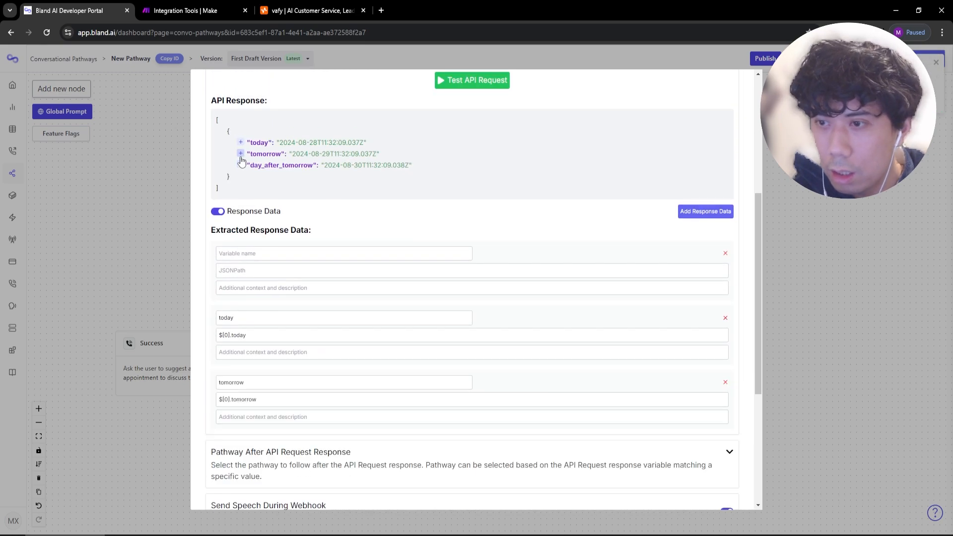
scroll(240, 161, down, 3)
scroll(240, 162, up, 3)
click(240, 165)
scroll(239, 198, down, 1)
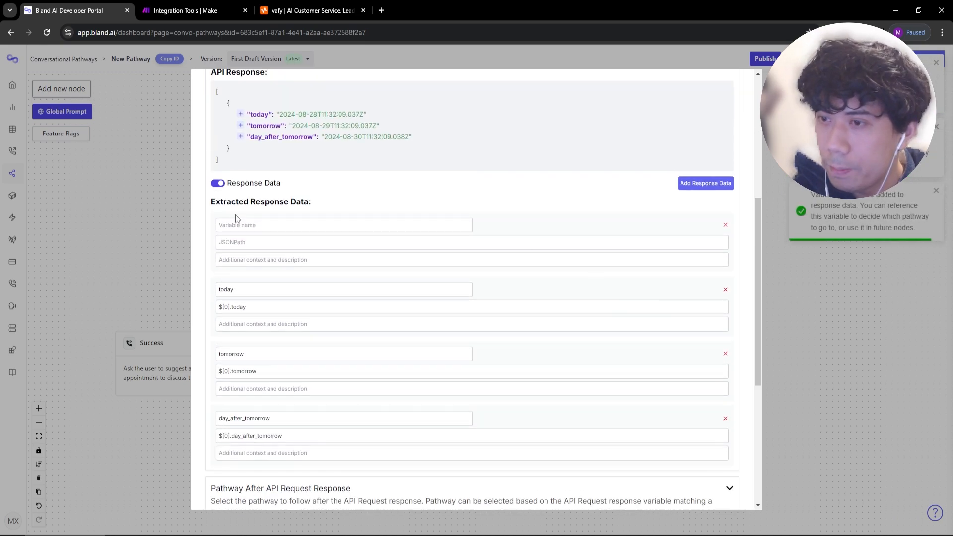
click(725, 225)
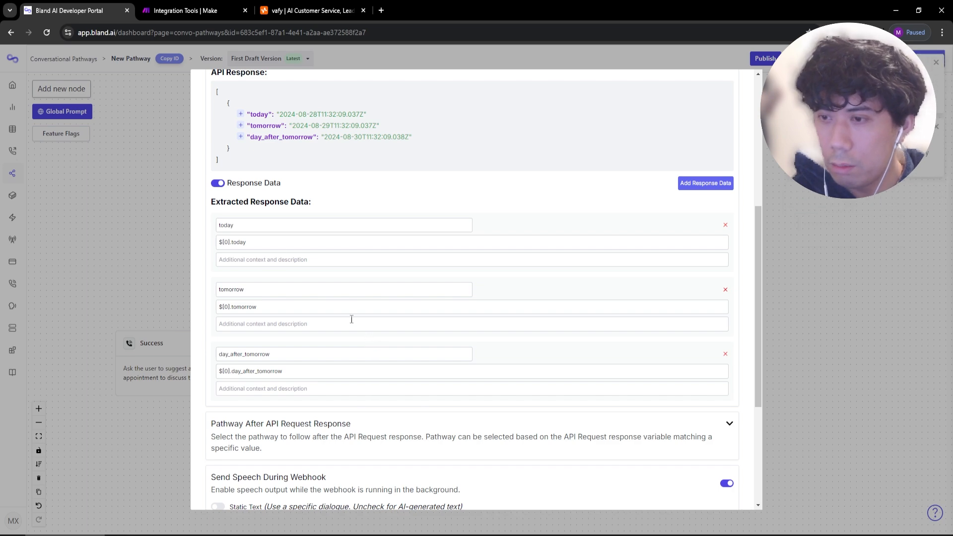
Describe the variables as today's, tomorrow's and the day after tomorrow's date.
click(277, 260)
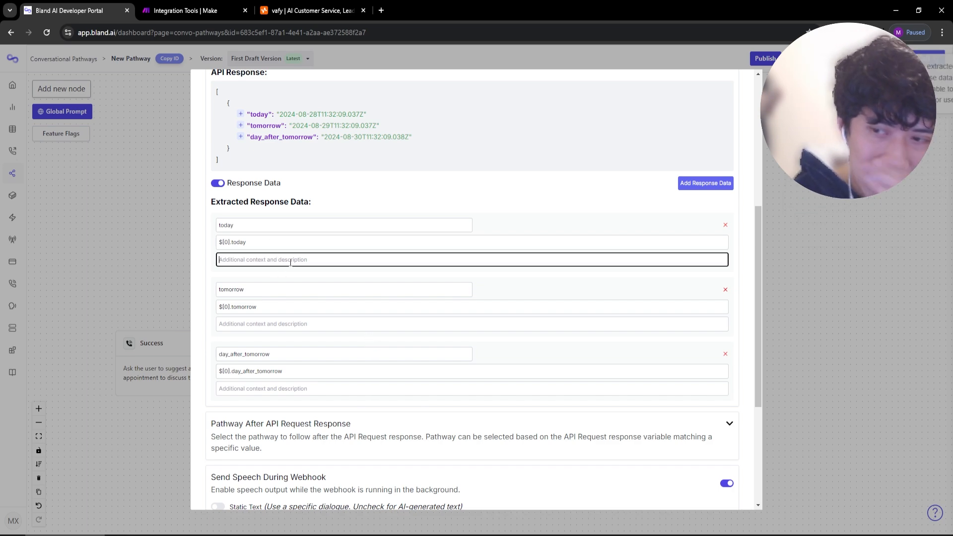
key(alt+Tab)
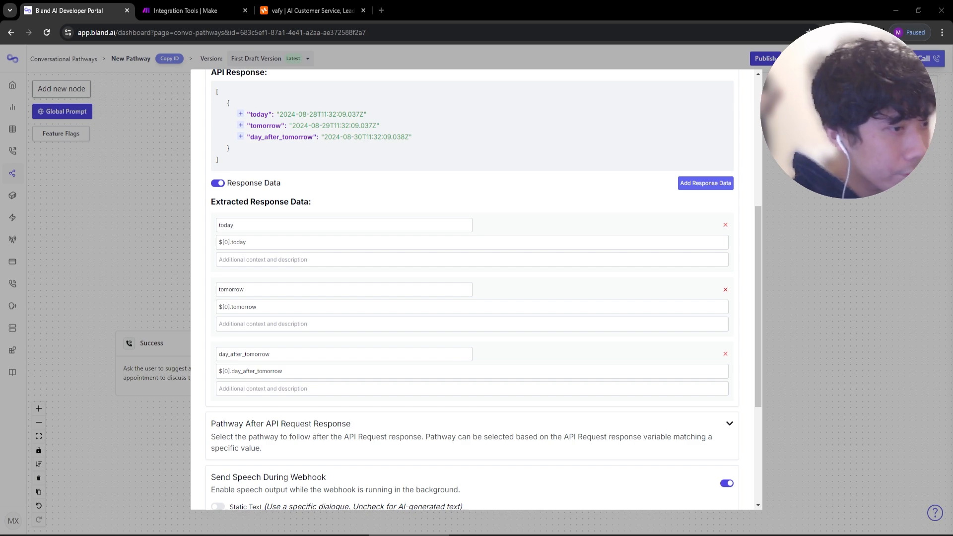
click(312, 260)
text(today's date)
click(294, 325)
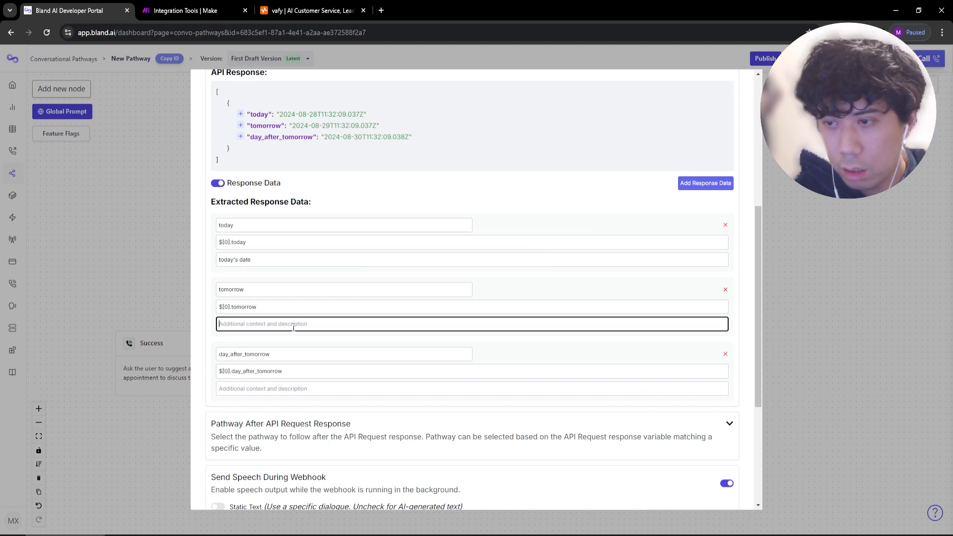
text(tomorrow's date)
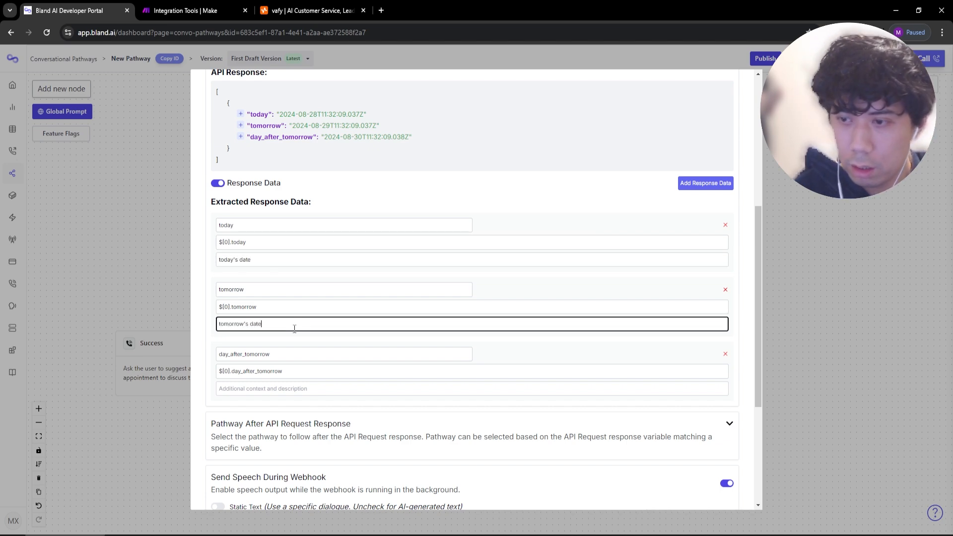
click(281, 389)
text(day )
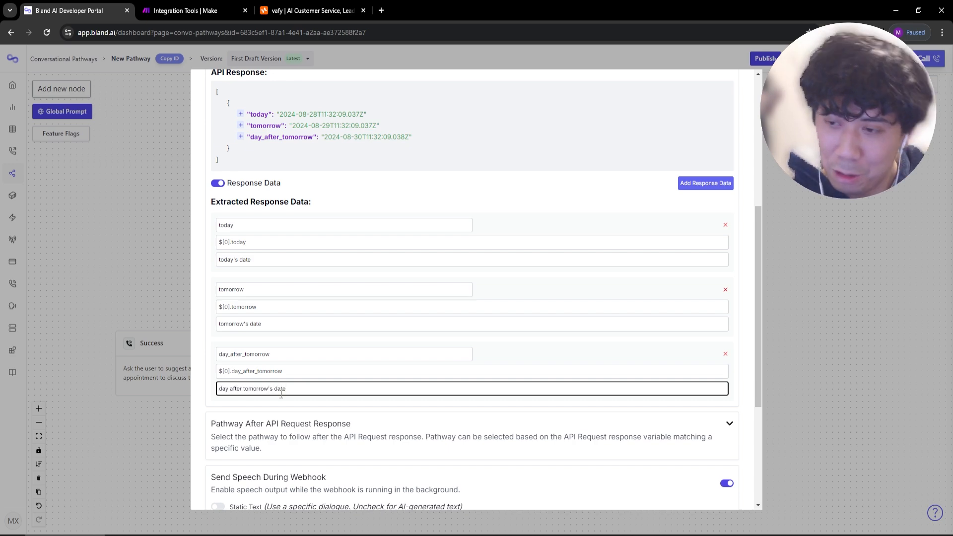
text(after tomorrow's date)
drag(284, 392, 203, 397)
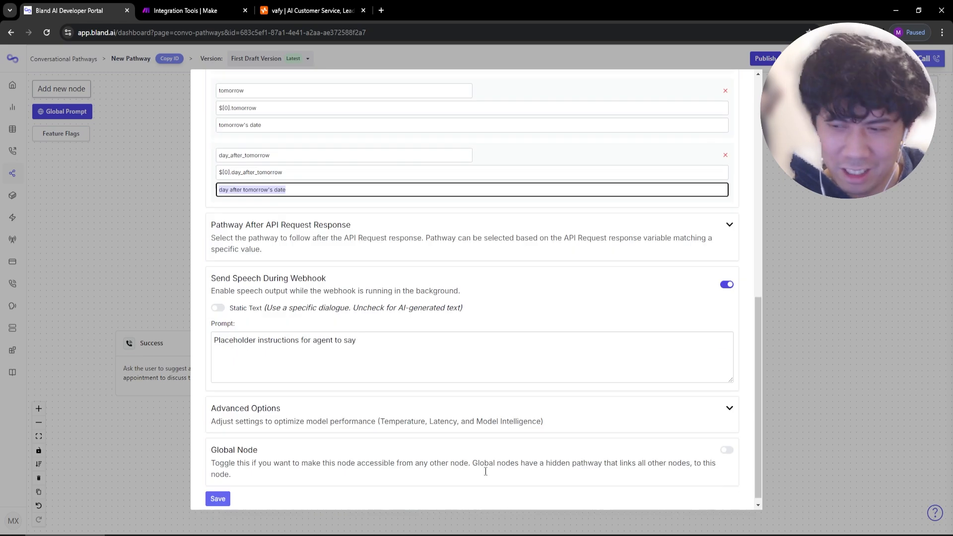
scroll(399, 408, down, 4)
scroll(409, 387, up, 5)
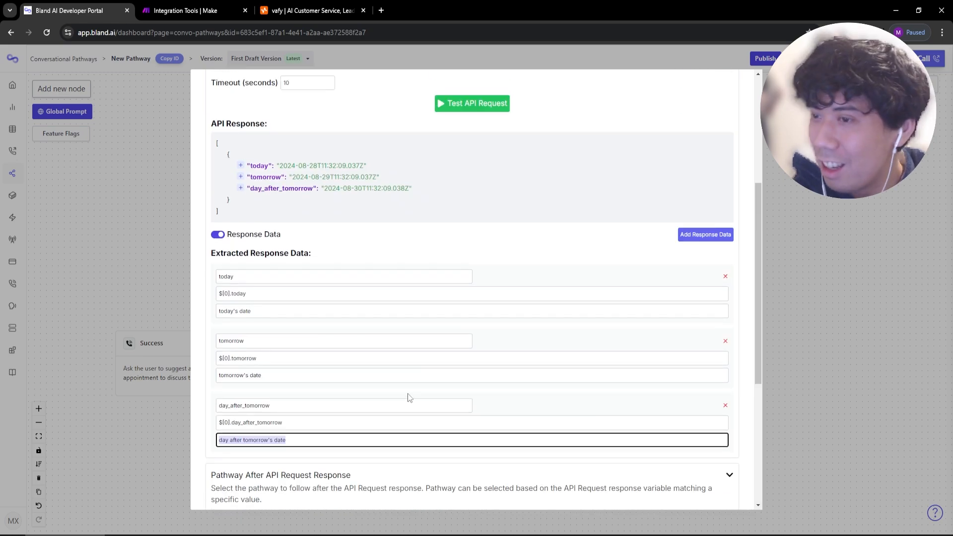
scroll(434, 344, up, 5)
scroll(434, 345, down, 10)
scroll(578, 243, up, 5)
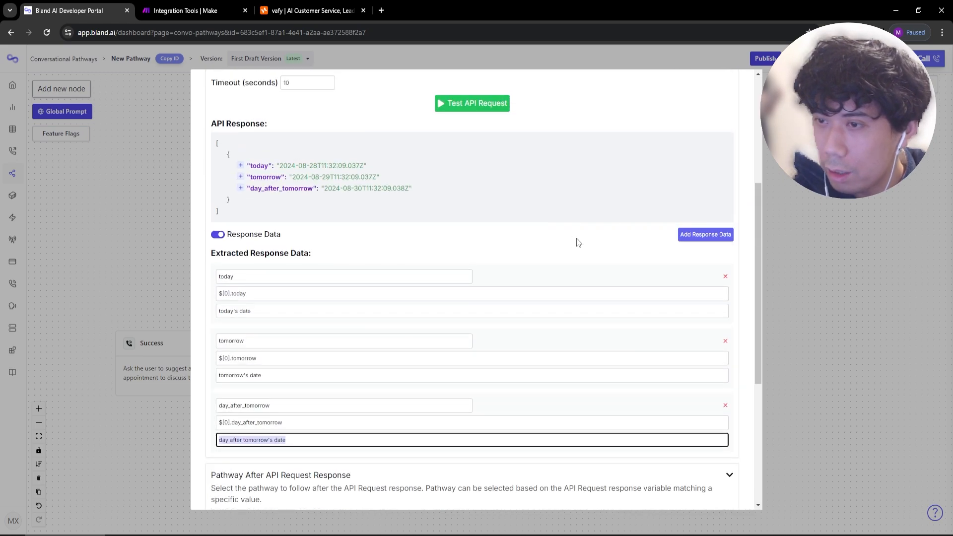
scroll(578, 243, up, 5)
scroll(545, 245, down, 10)
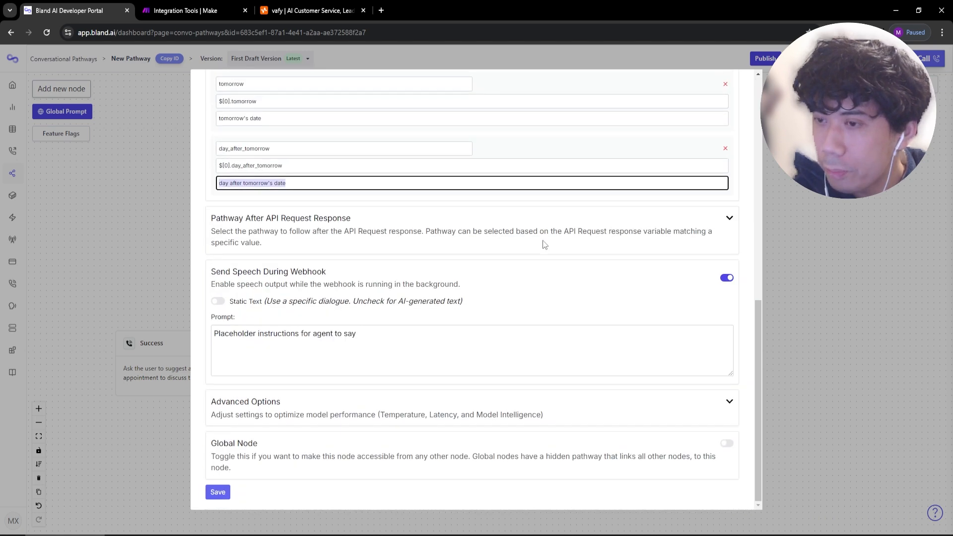
Route Date checker to Key decision maker after the webhook response and save the node.
click(729, 219)
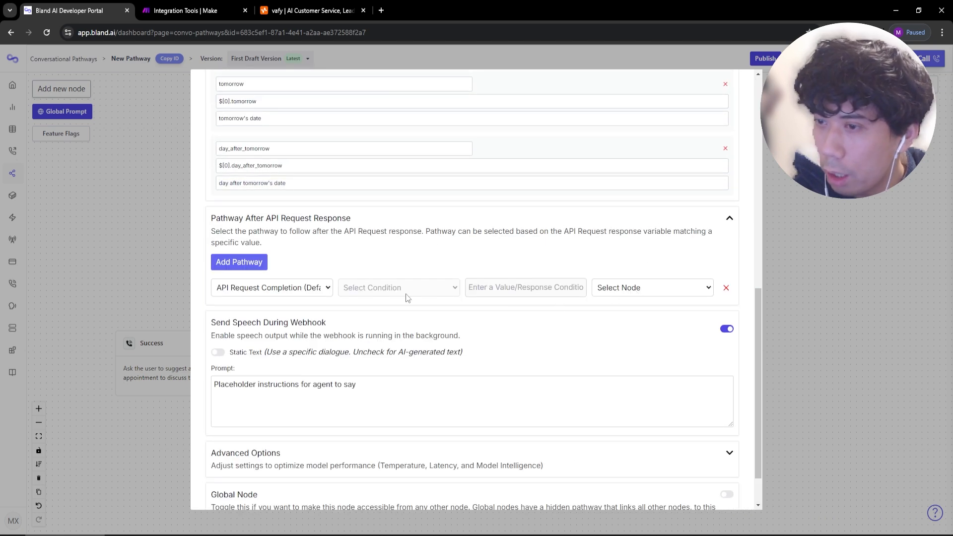
click(601, 292)
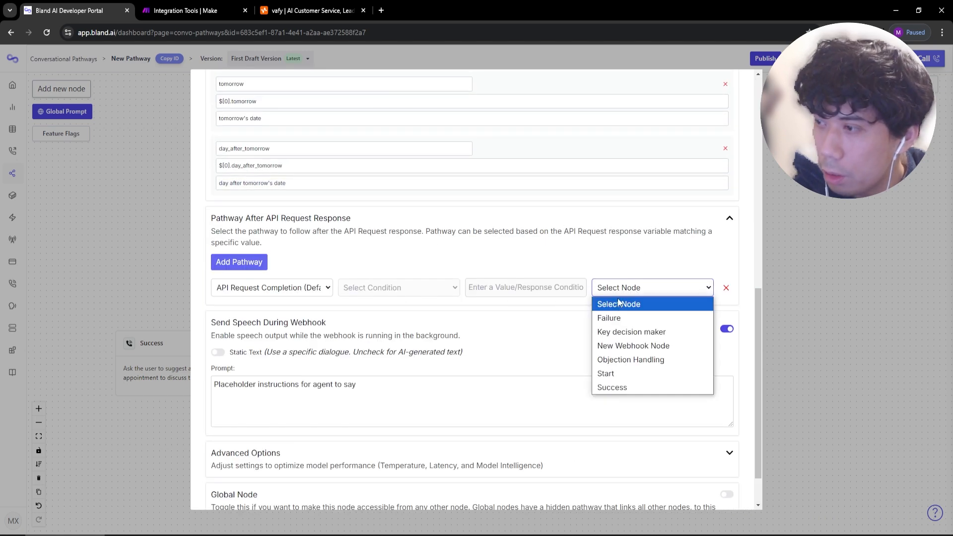
click(625, 331)
scroll(572, 391, down, 3)
click(216, 493)
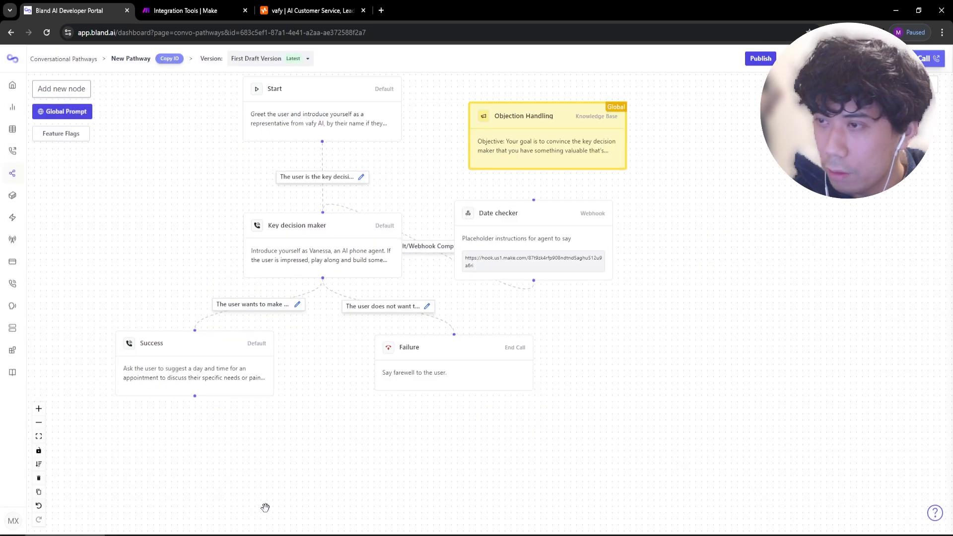
Rearrange the Date checker, Success, Failure and Key decision maker nodes to make room.
drag(548, 252, 518, 186)
drag(616, 435, 610, 341)
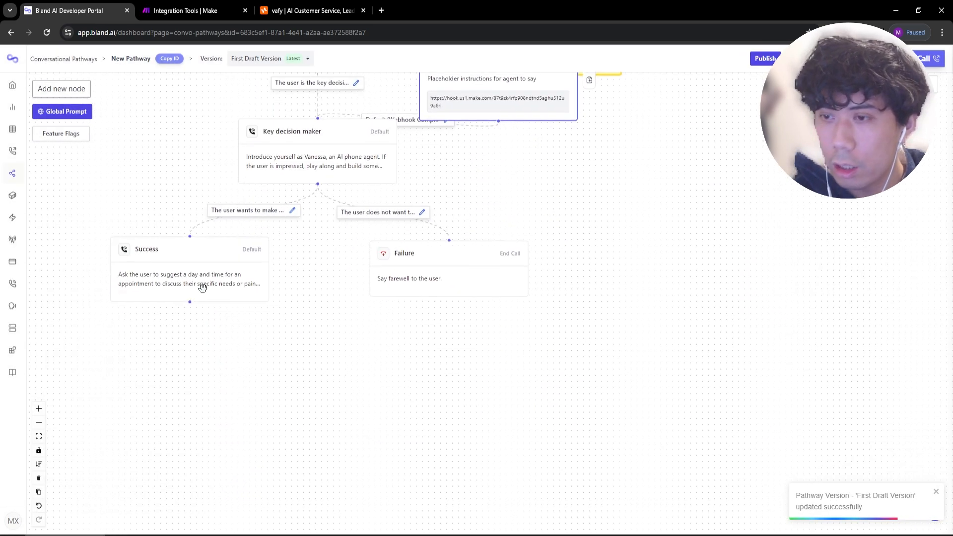
drag(203, 287, 187, 343)
drag(445, 285, 447, 344)
drag(315, 162, 313, 236)
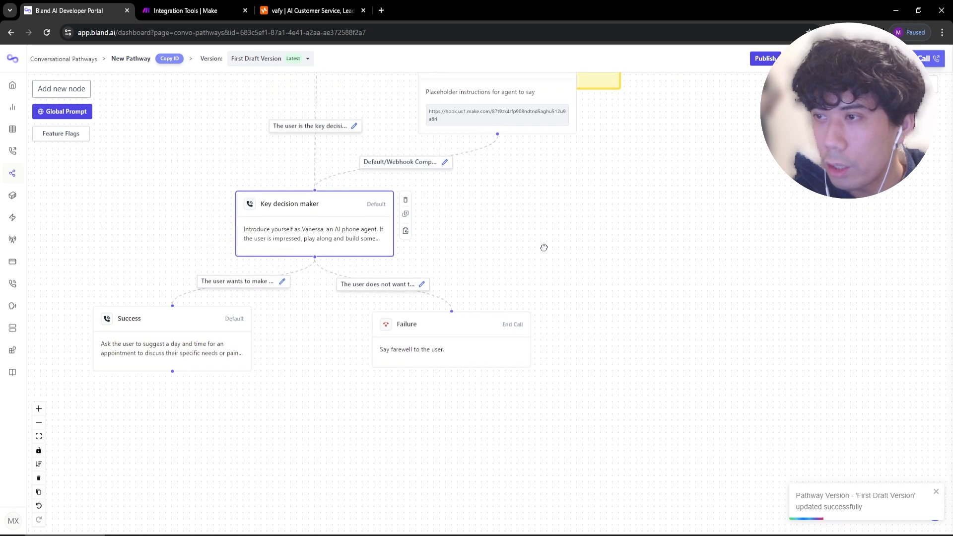
scroll(465, 190, up, 5)
Replace the Start→Key decision maker link with a Start→Date checker link labelled 'The user is the key decision make'.
click(312, 271)
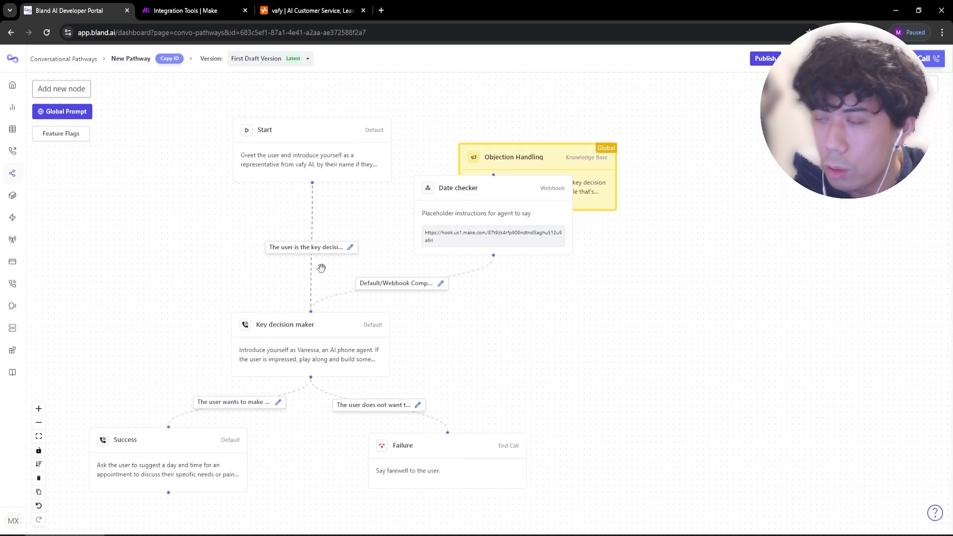
key(BackSpace)
mouse_move(457, 210)
mouse_down()
mouse_move(260, 232)
mouse_move(285, 243)
mouse_up()
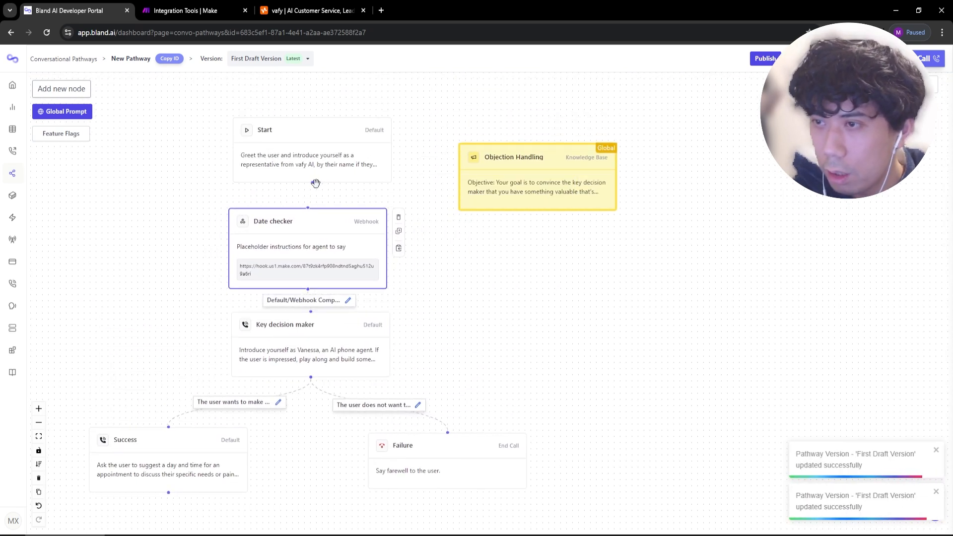
drag(312, 182, 305, 213)
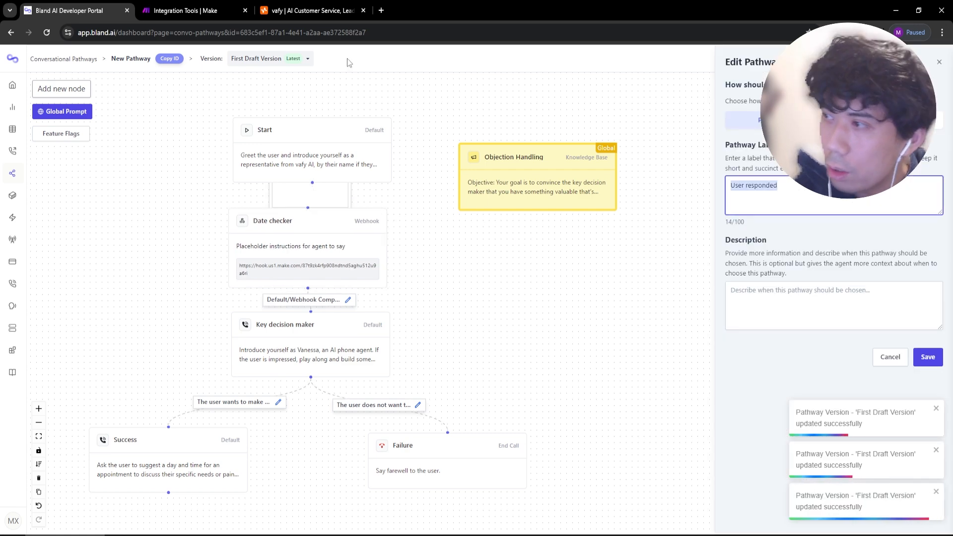
text(The user is the key decision make)
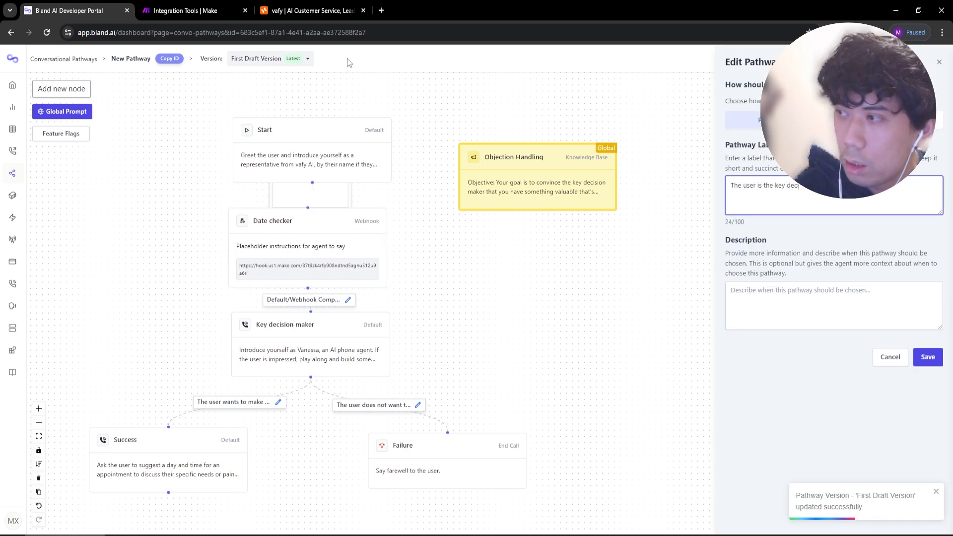
click(927, 357)
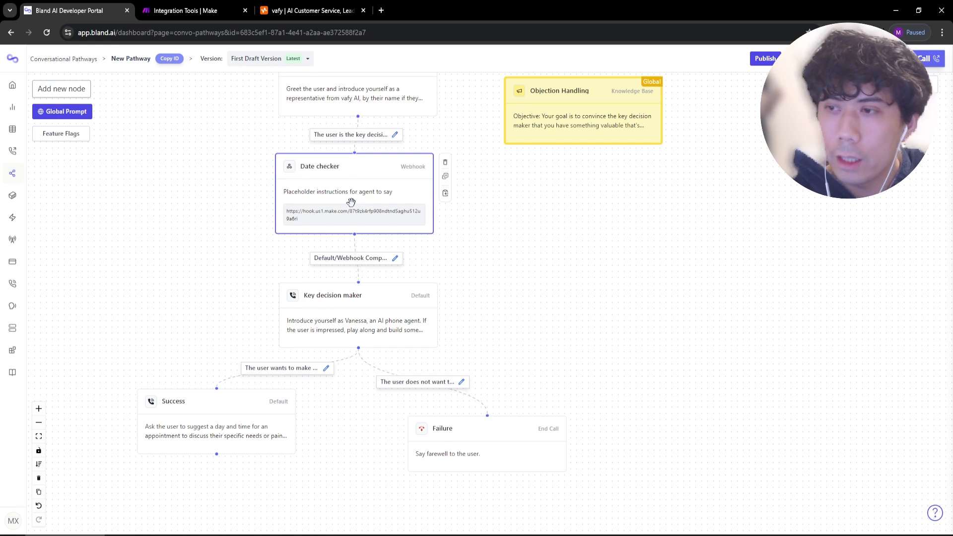
click(218, 9)
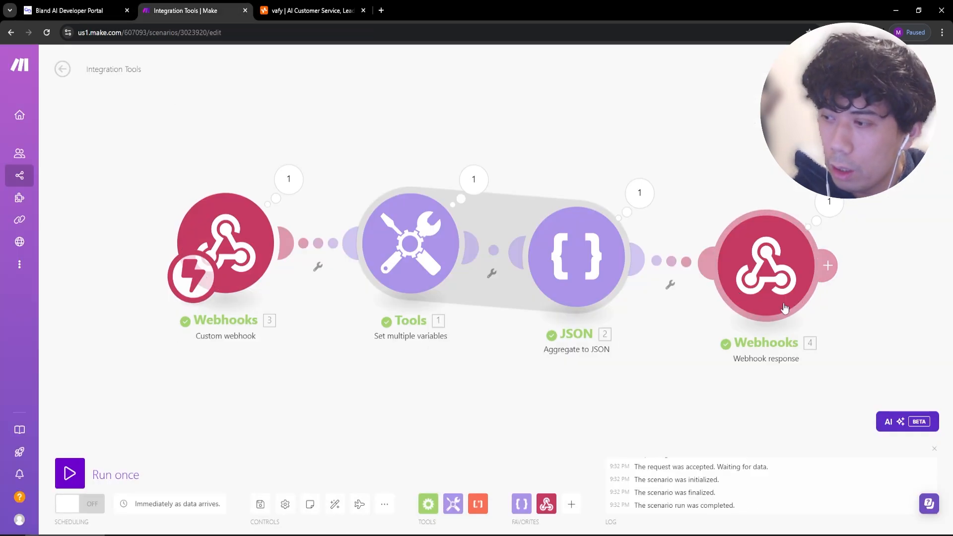
click(85, 4)
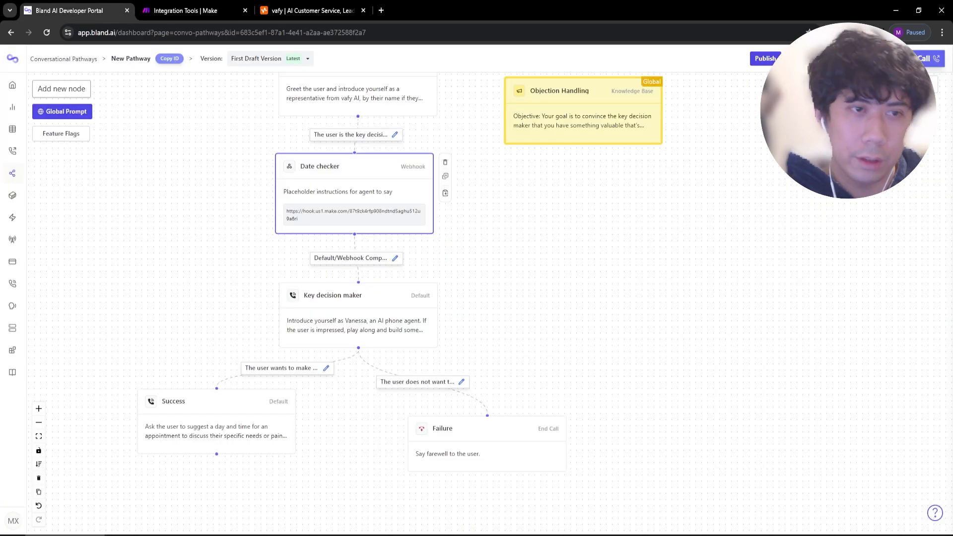
click(489, 535)
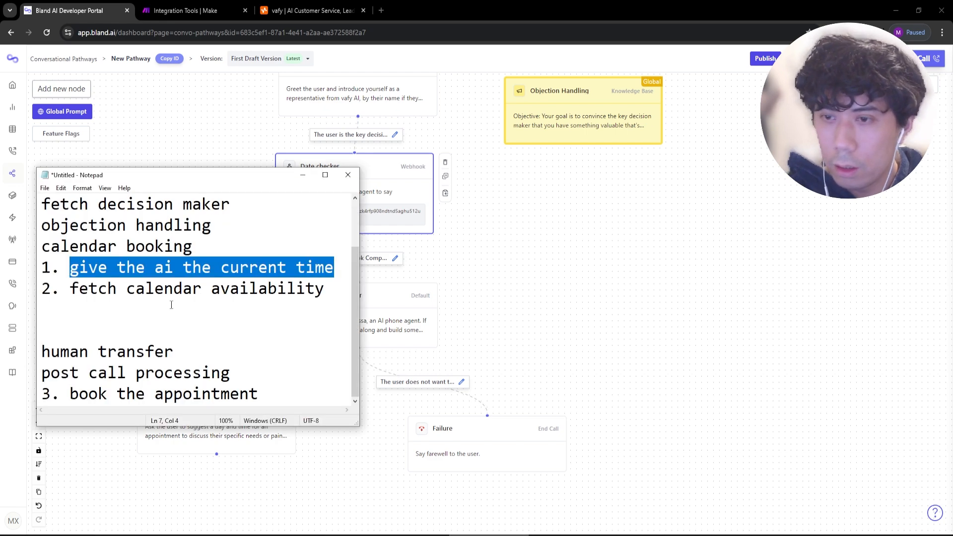
click(171, 305)
drag(342, 269, 67, 288)
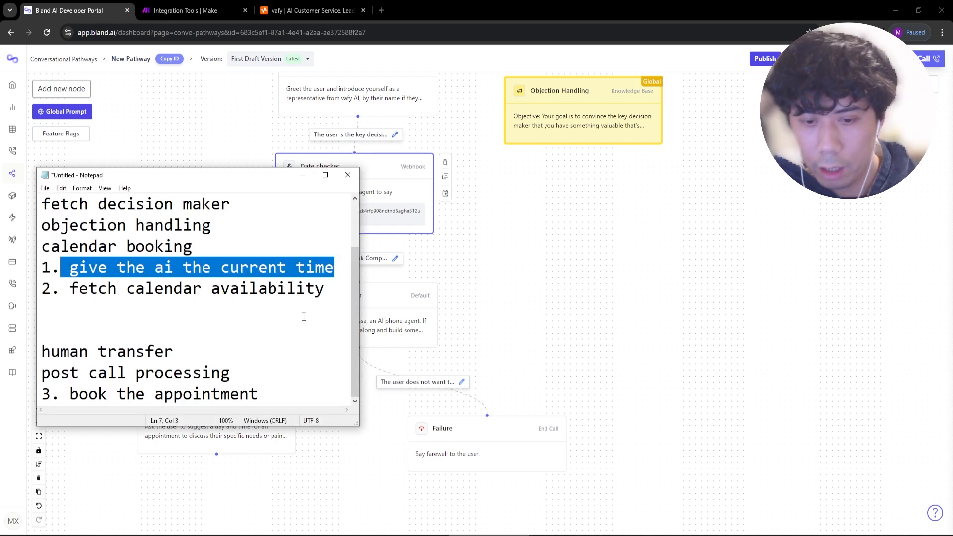
click(722, 200)
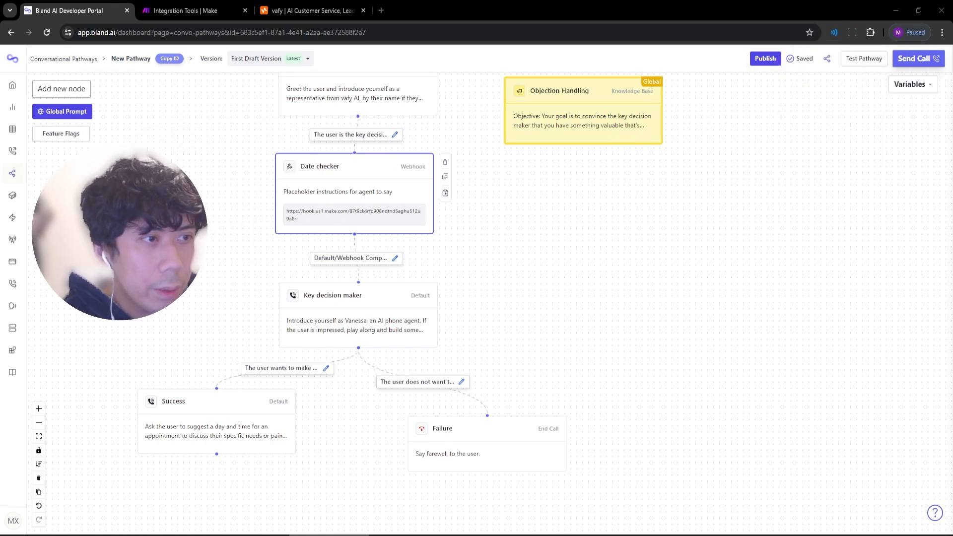
Start a pathway test call and reply 'no, let me go get him' to the agent's greeting.
click(864, 58)
click(797, 297)
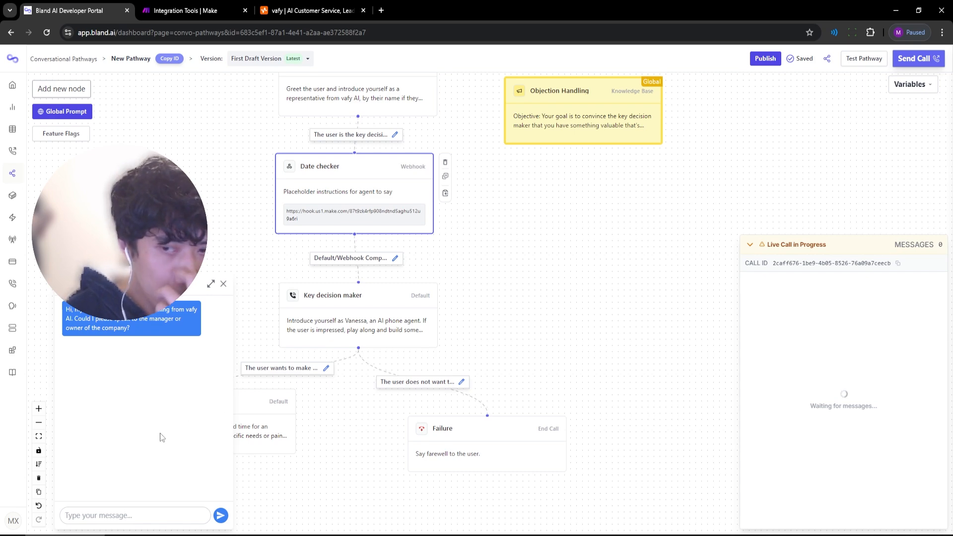
click(133, 515)
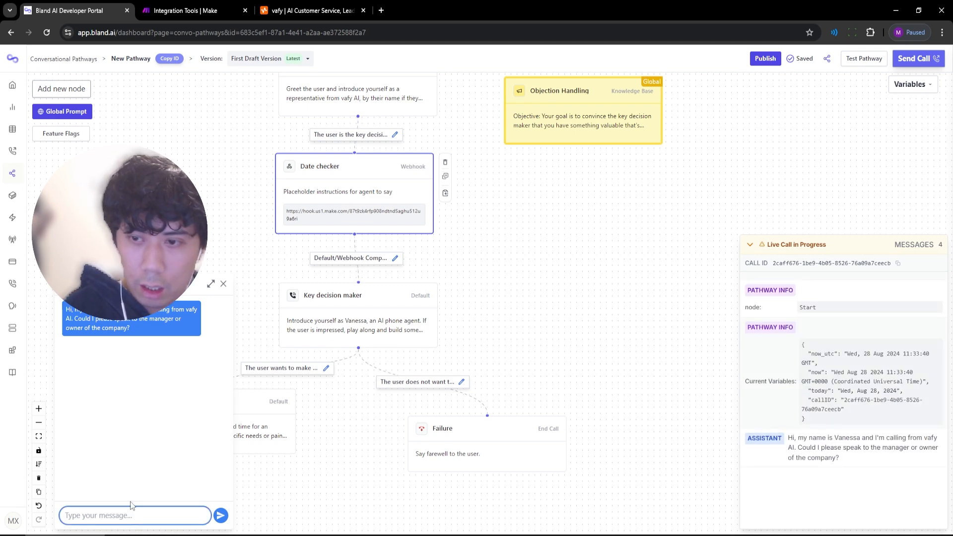
text(i am)
key(ctrl+a)
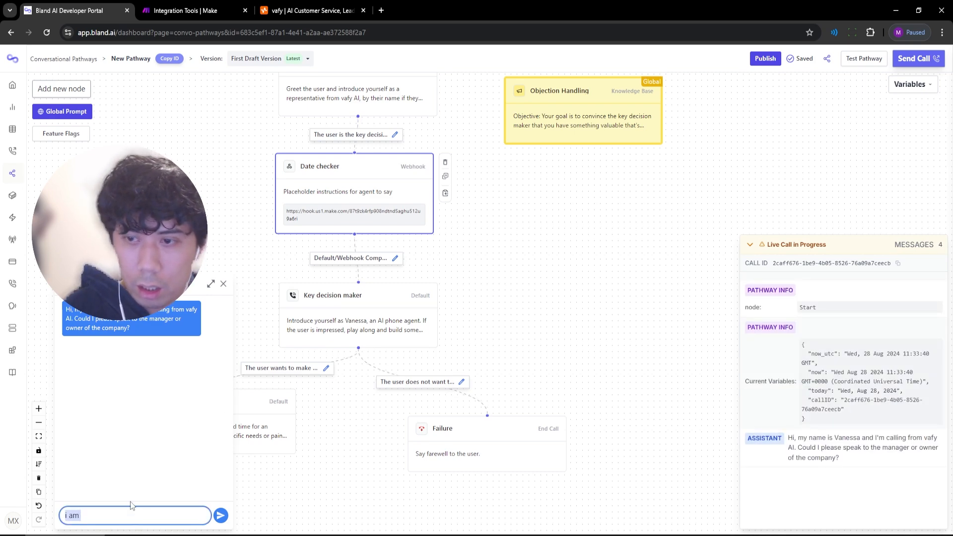
text(no,)
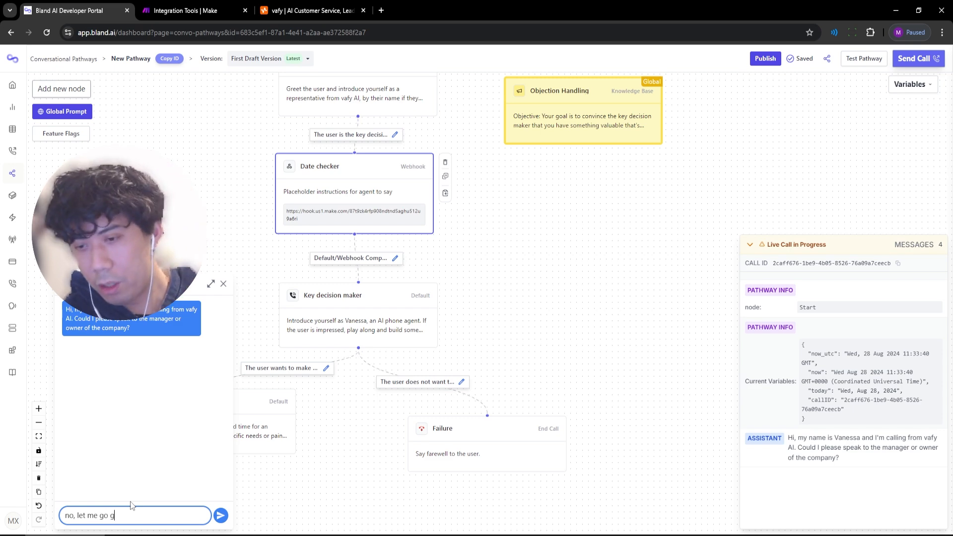
text( let me go get him)
key(Return)
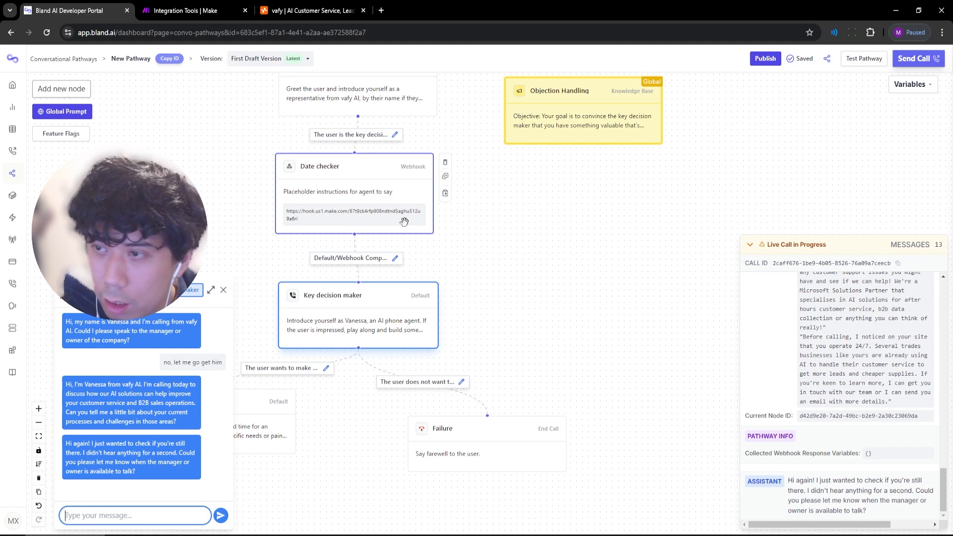
double_click(374, 204)
Switch Date checker to Static Text during the webhook, enable Skip User's Response, and save.
scroll(696, 321, down, 1)
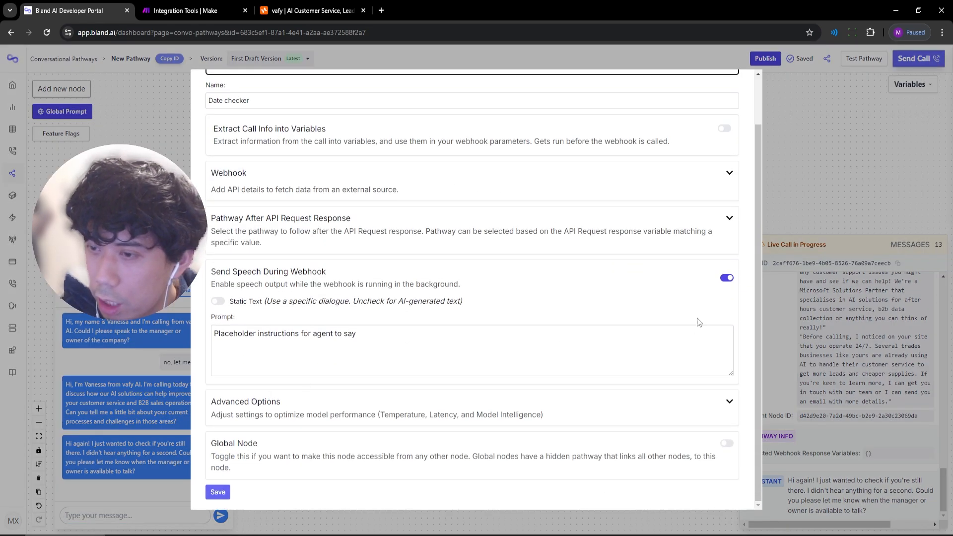
click(216, 301)
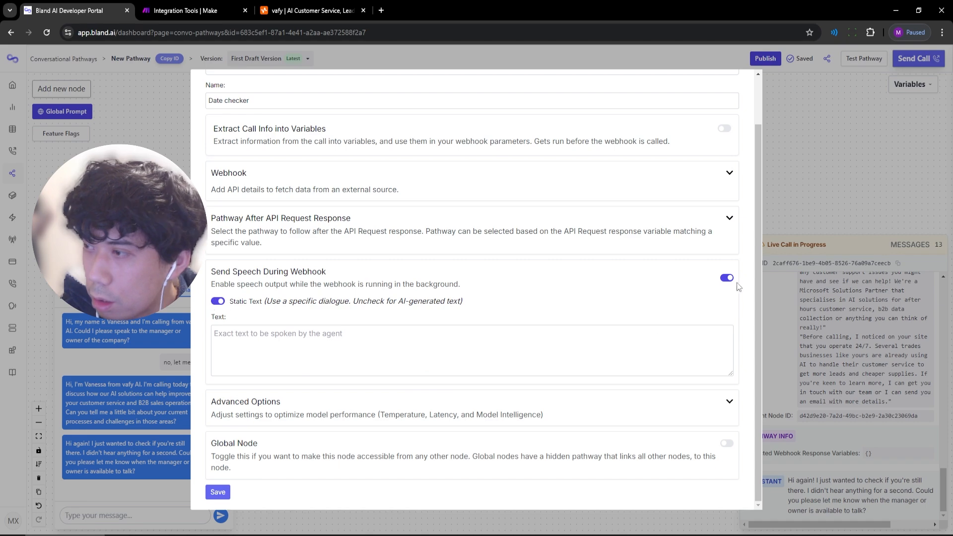
click(729, 217)
click(731, 220)
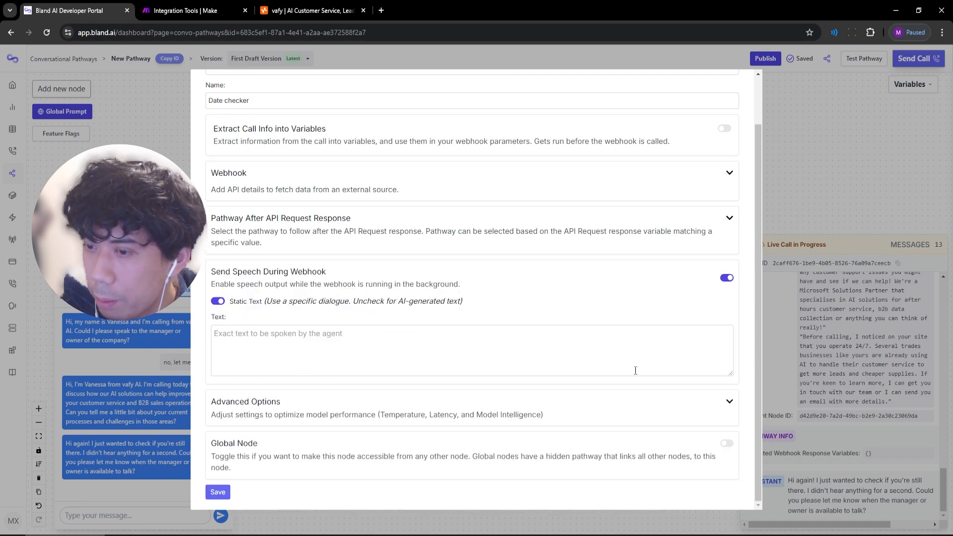
click(728, 402)
scroll(729, 401, down, 3)
click(217, 373)
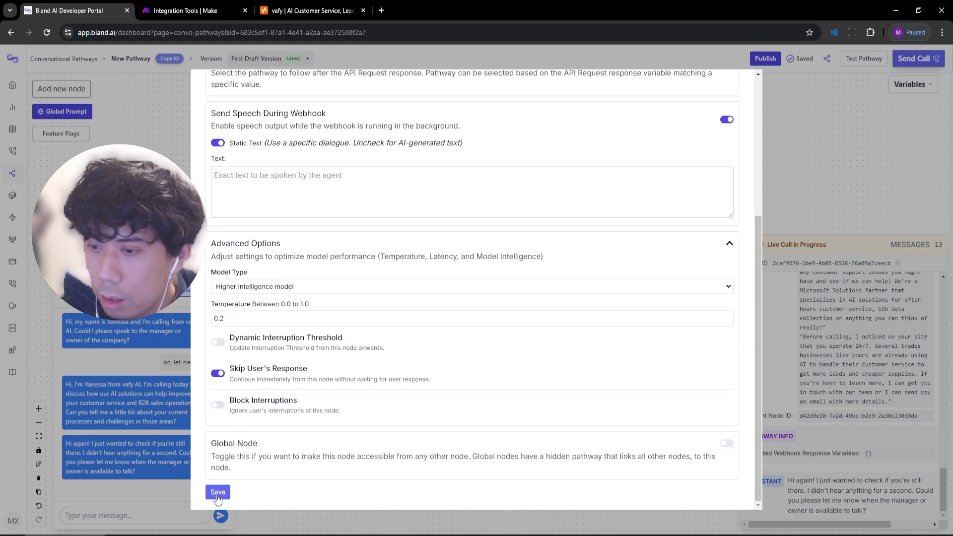
click(217, 492)
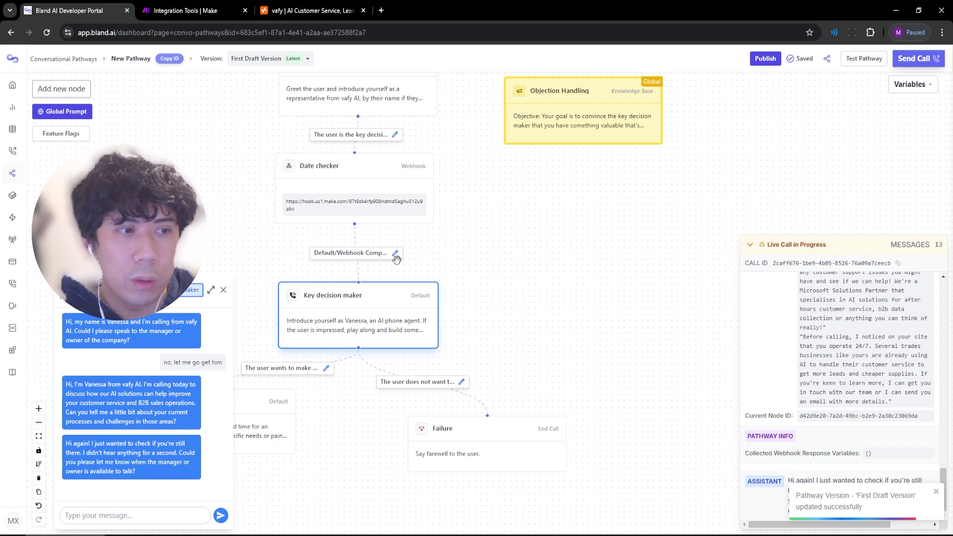
Run a fresh pathway test, reply 'let me go get him', and review the call's path to Key decision maker.
drag(407, 204, 412, 214)
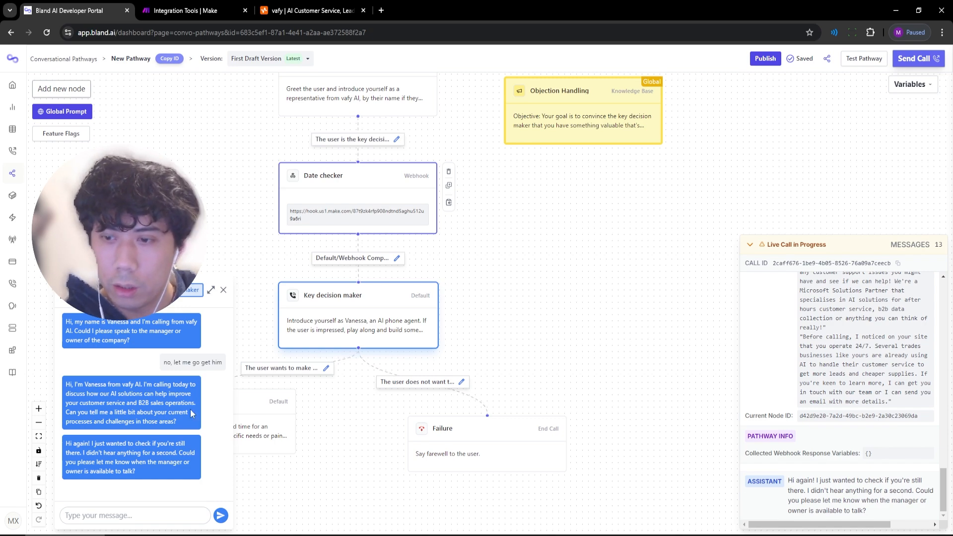
click(867, 58)
click(825, 303)
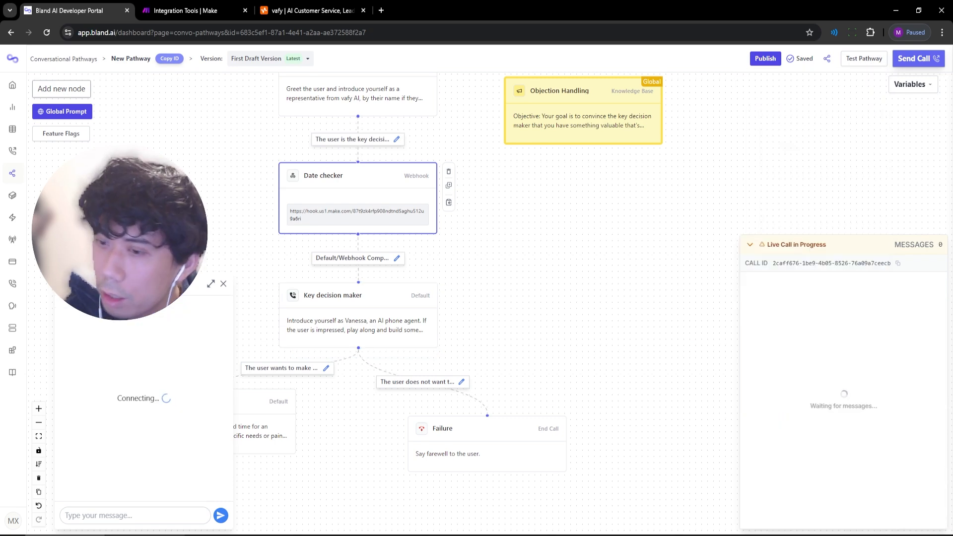
click(155, 508)
text(let m)
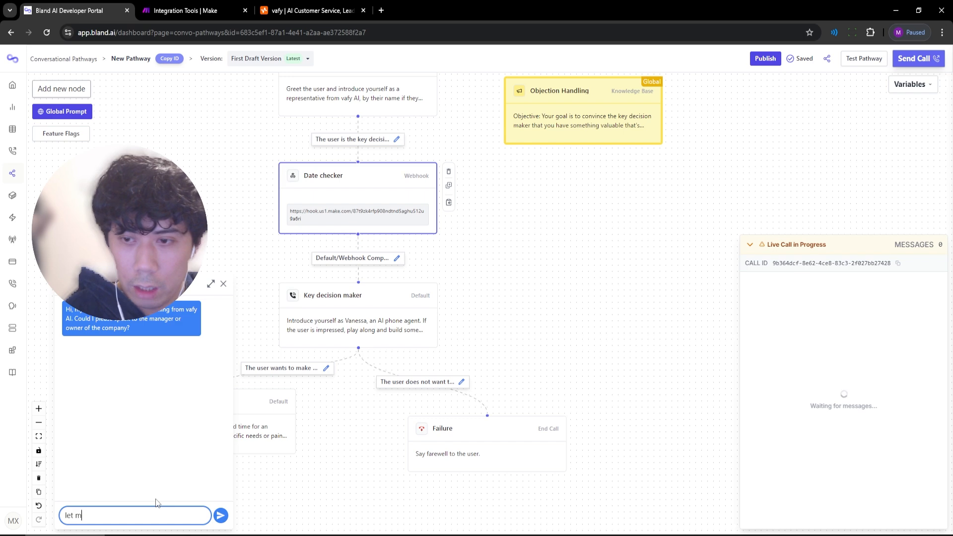
text(e go get him)
key(Return)
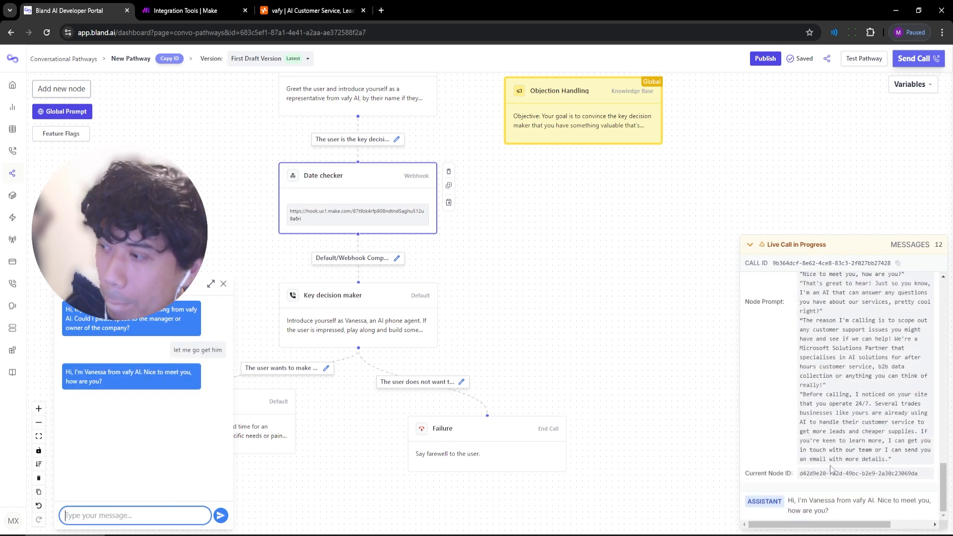
scroll(835, 390, up, 8)
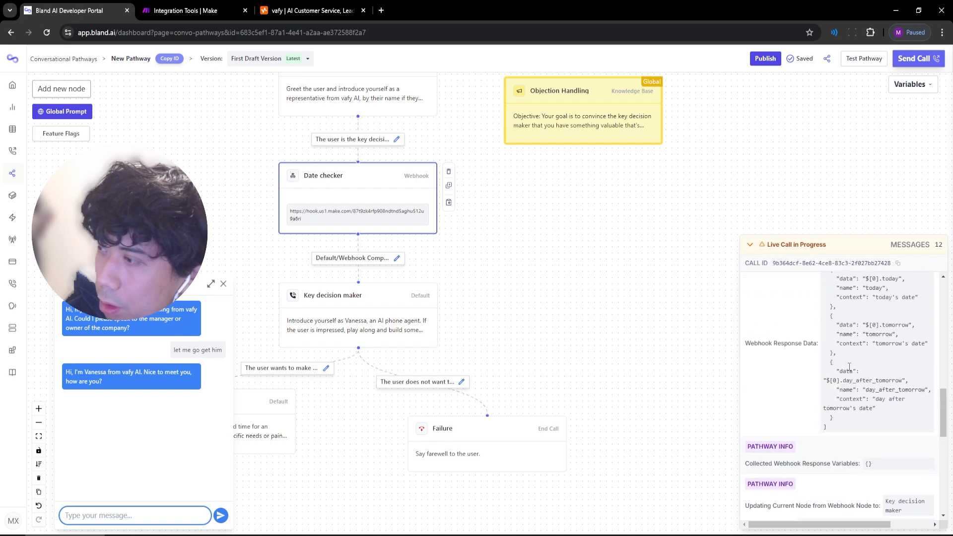
scroll(850, 381, down, 6)
scroll(849, 385, down, 2)
scroll(852, 459, up, 3)
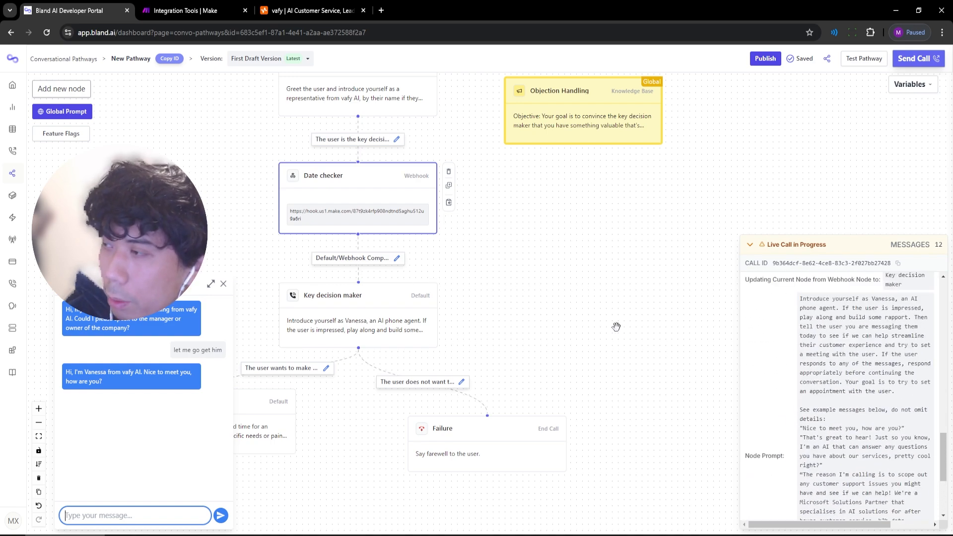
drag(543, 301, 545, 334)
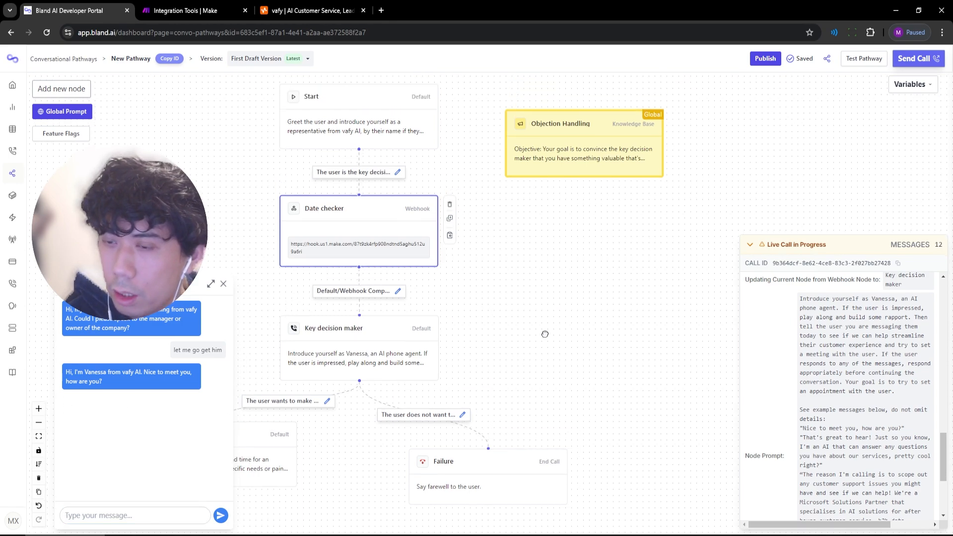
Delete 'either' and the 'or you are being transferred…' clause from Start's loop condition, then save.
click(322, 127)
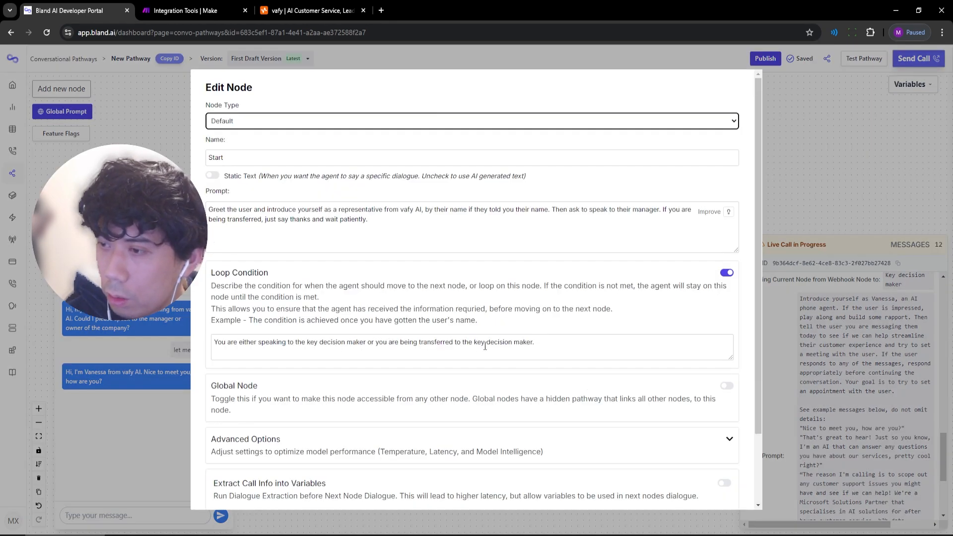
double_click(248, 341)
key(BackSpace)
drag(347, 341, 513, 342)
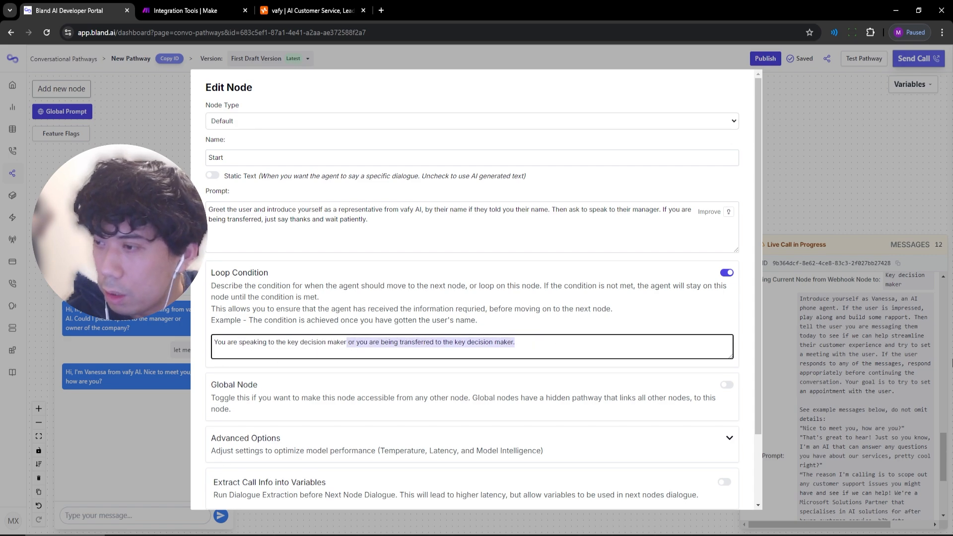
key(BackSpace)
scroll(249, 490, down, 2)
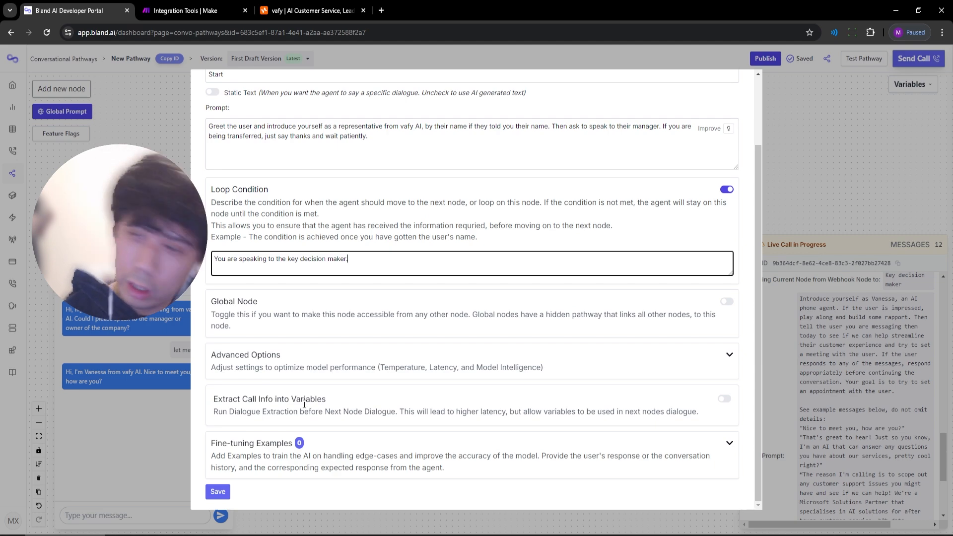
click(217, 492)
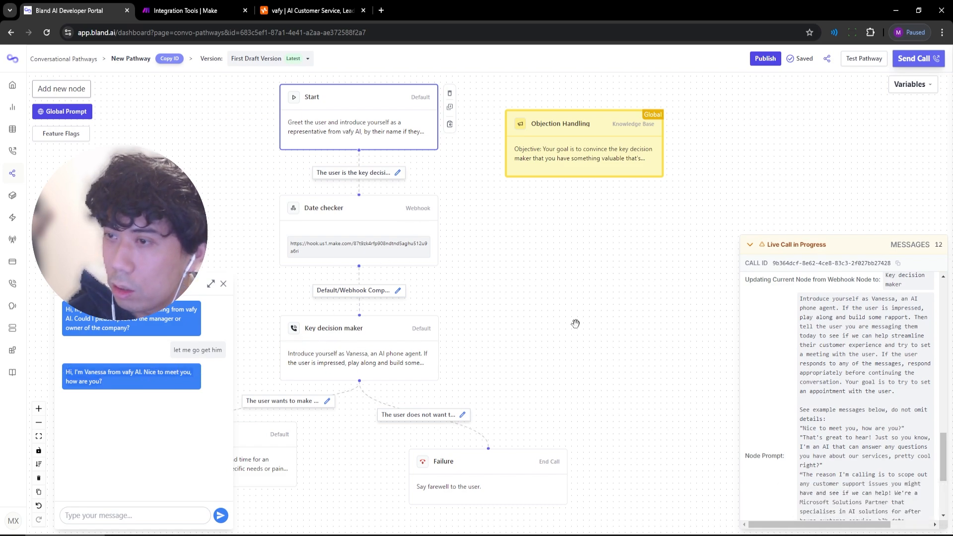
Start a new test call, reply 'sure, let me go get him', then introduce yourself as the manager.
click(863, 59)
click(799, 295)
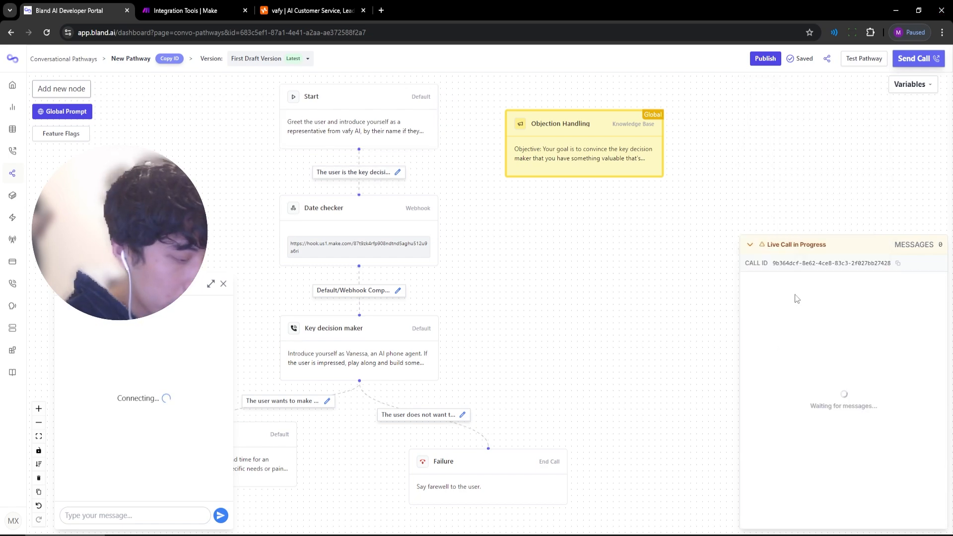
click(147, 512)
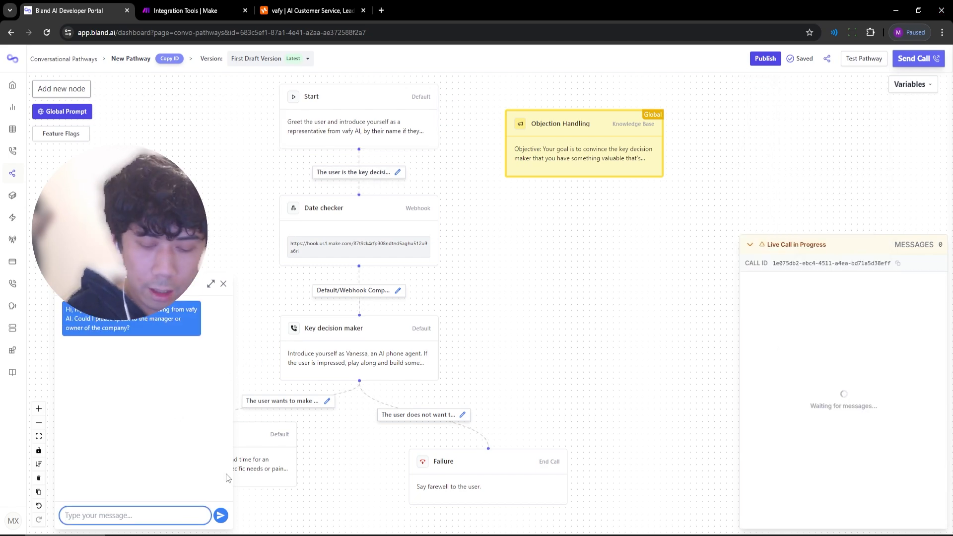
text(let me go get him)
key(Home)
text(sure,)
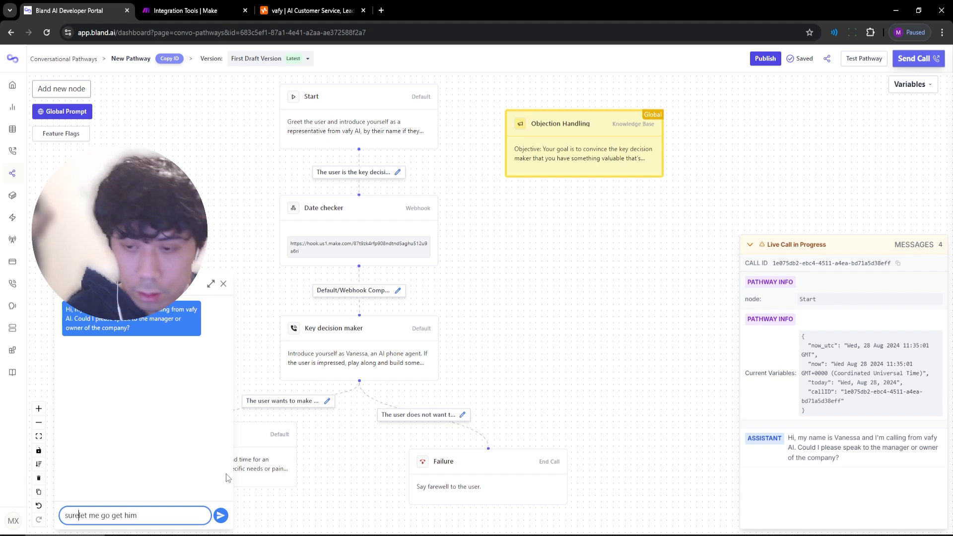
key(Return)
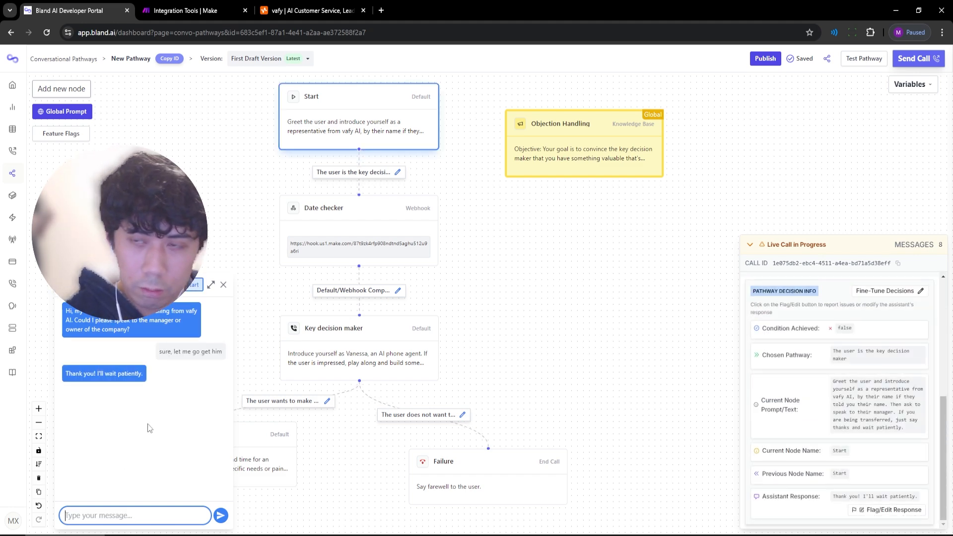
text(hi, this)
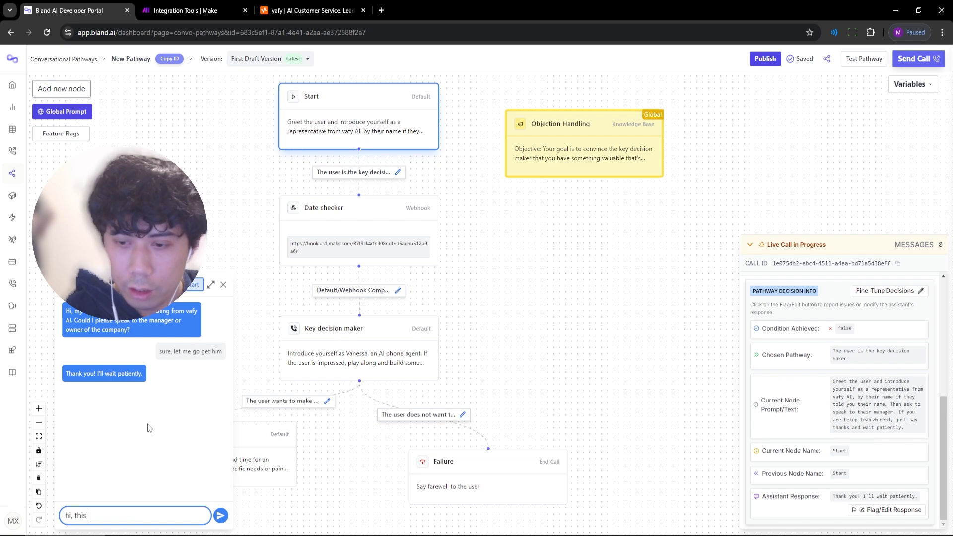
text( is tom, i am the manager)
key(Return)
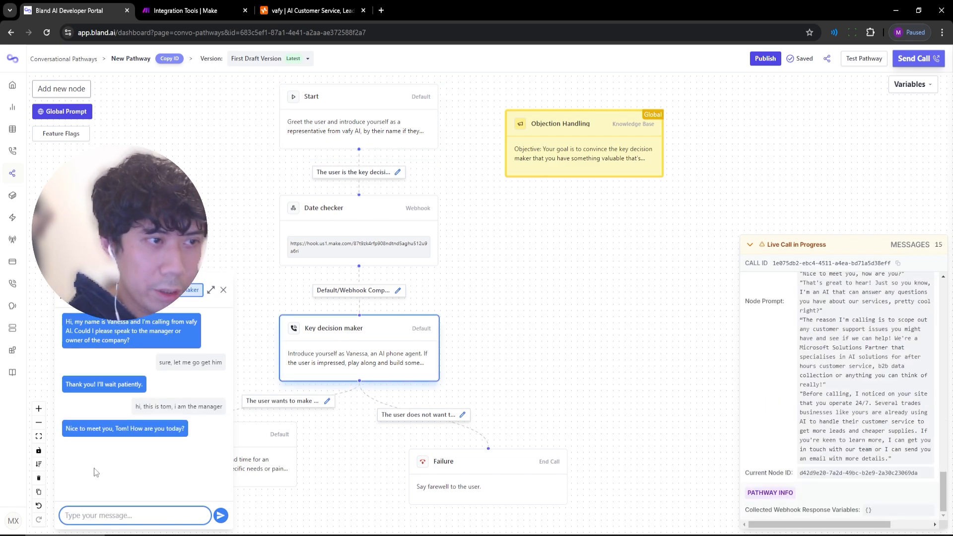
Inspect the returned webhook data in the Live Call log, then open Make's Webhook response module.
scroll(907, 493, up, 8)
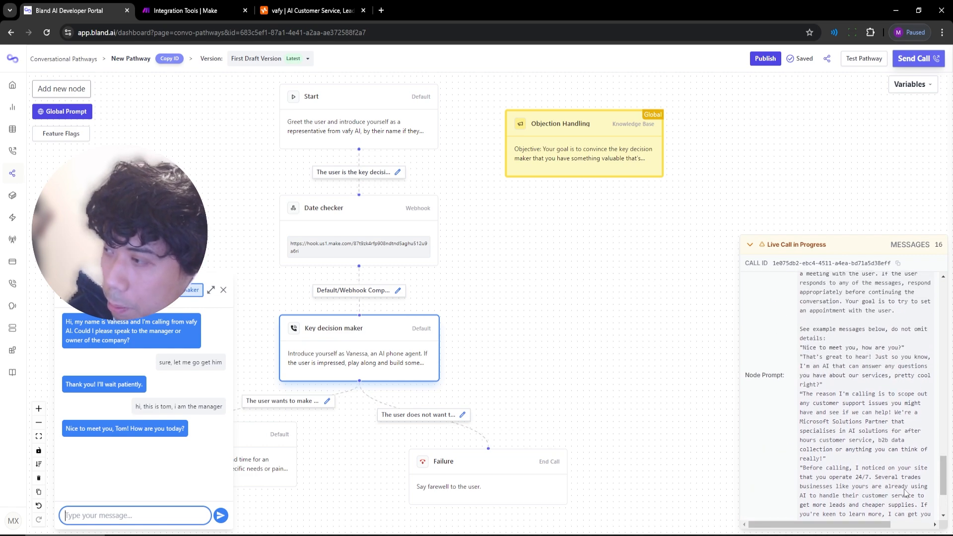
scroll(893, 476, up, 6)
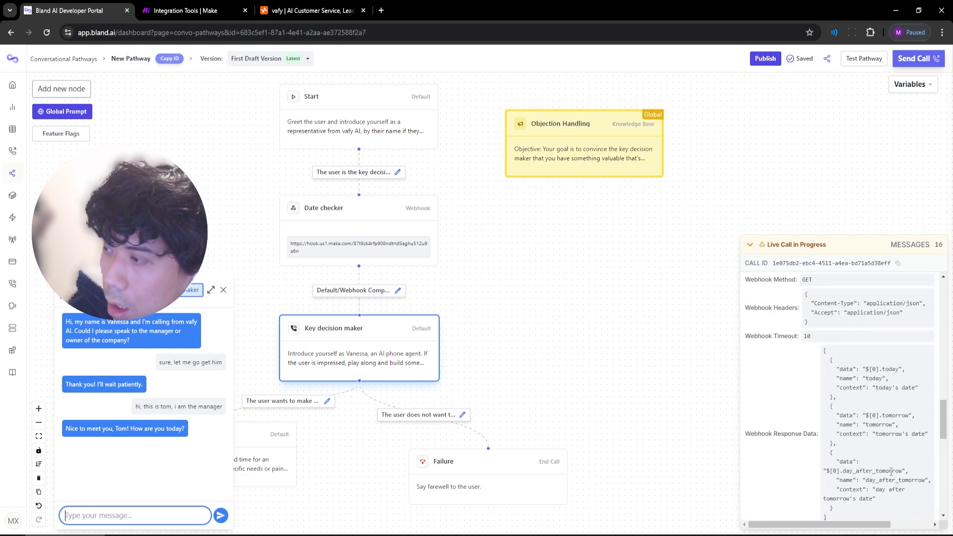
scroll(871, 495, down, 10)
scroll(870, 493, down, 5)
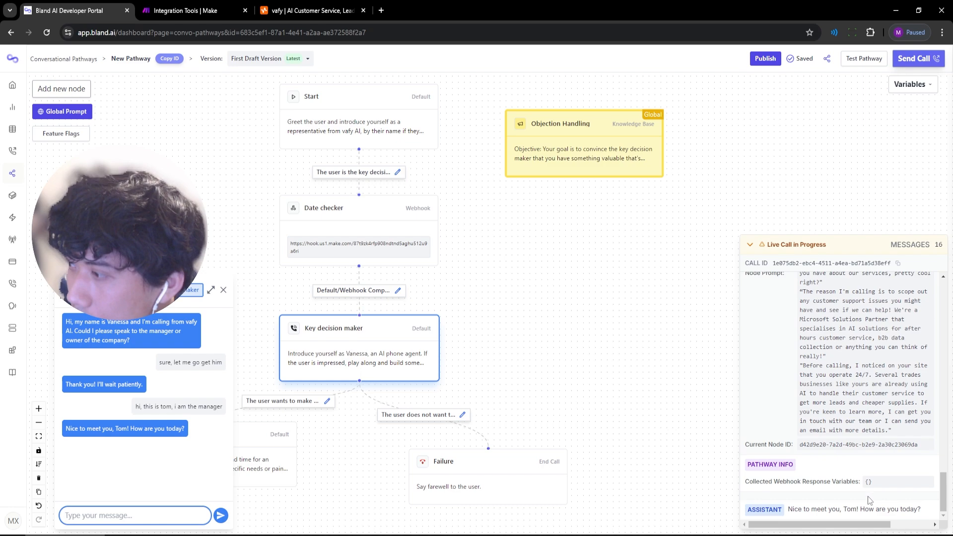
drag(942, 496, 941, 440)
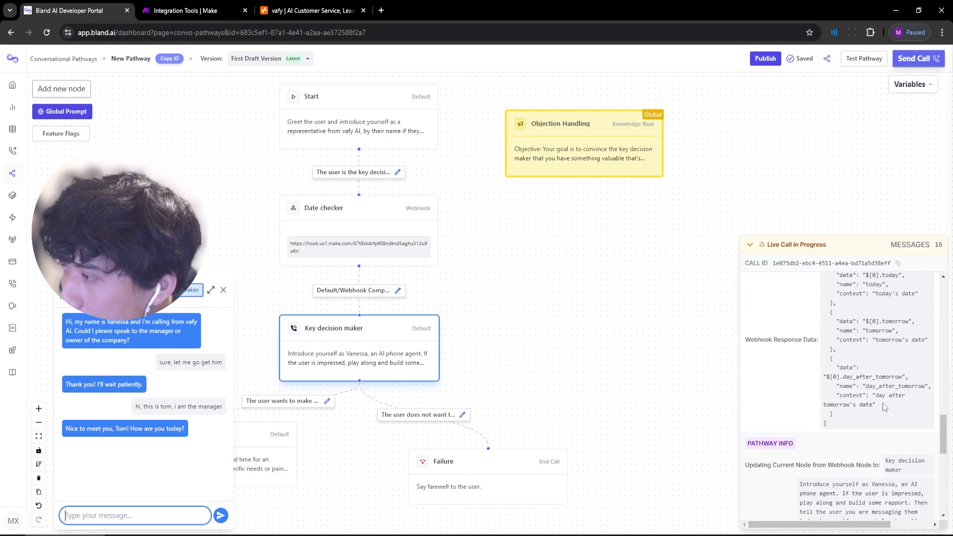
scroll(882, 403, up, 1)
scroll(894, 451, up, 3)
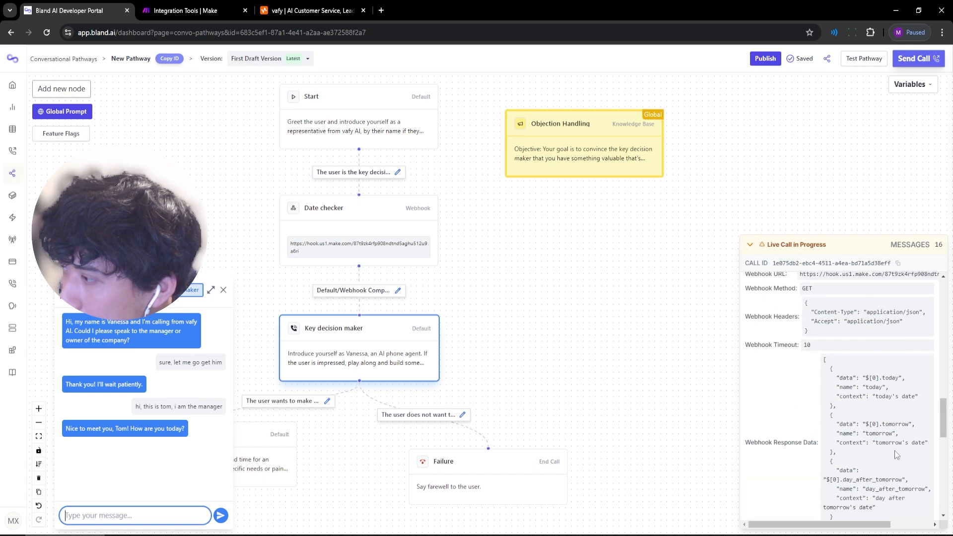
click(184, 11)
click(768, 263)
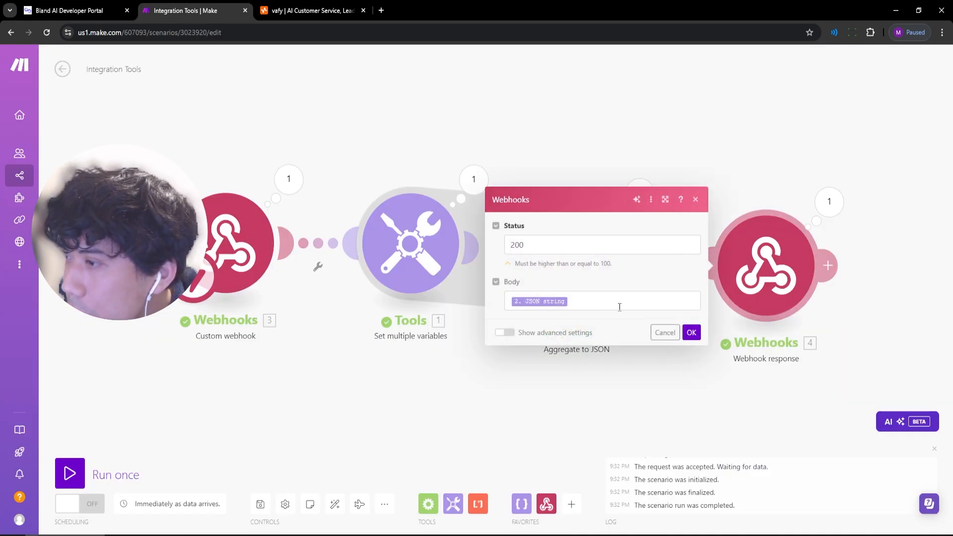
Check Date checker's webhook URL and today/tomorrow/day_after_tomorrow variables, then reopen Make's Webhook response module.
click(691, 332)
click(69, 11)
click(410, 282)
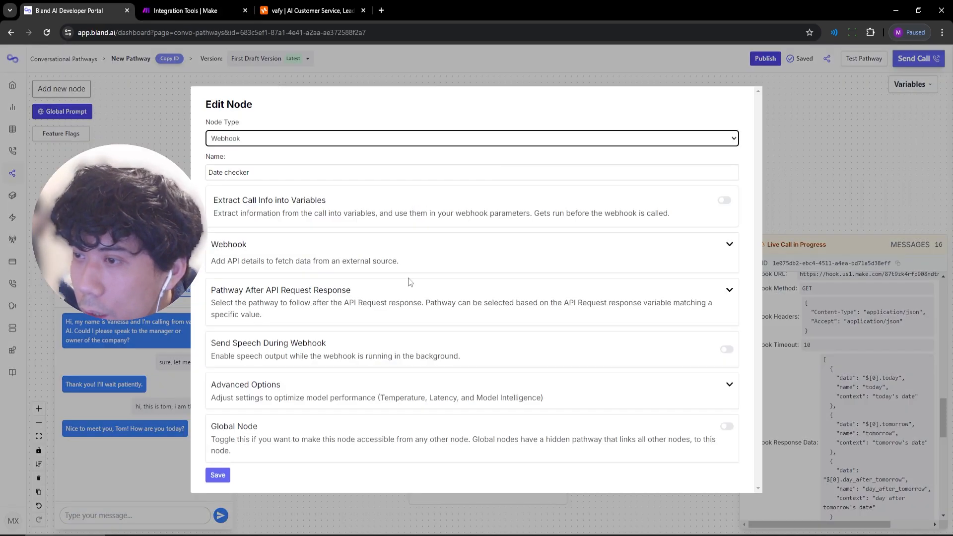
click(727, 244)
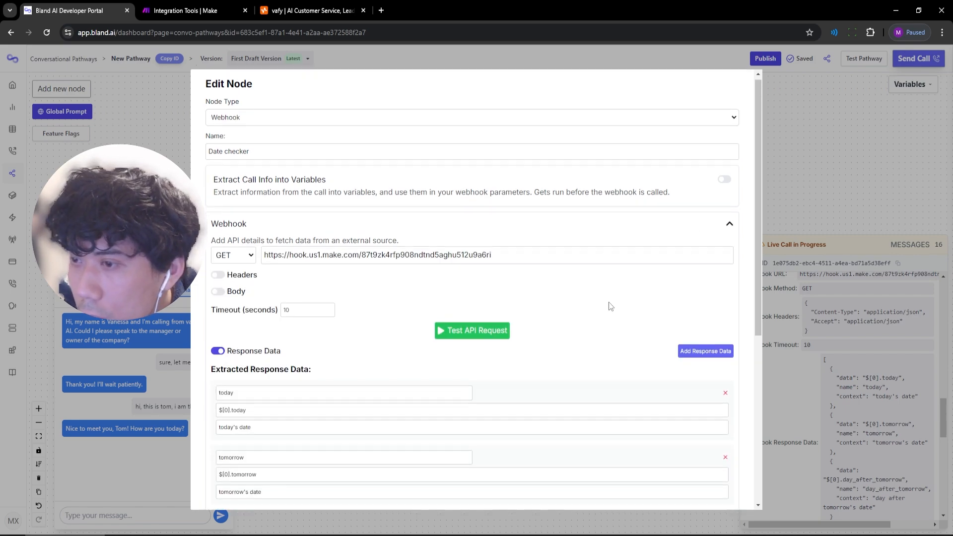
scroll(610, 306, down, 4)
scroll(284, 242, up, 3)
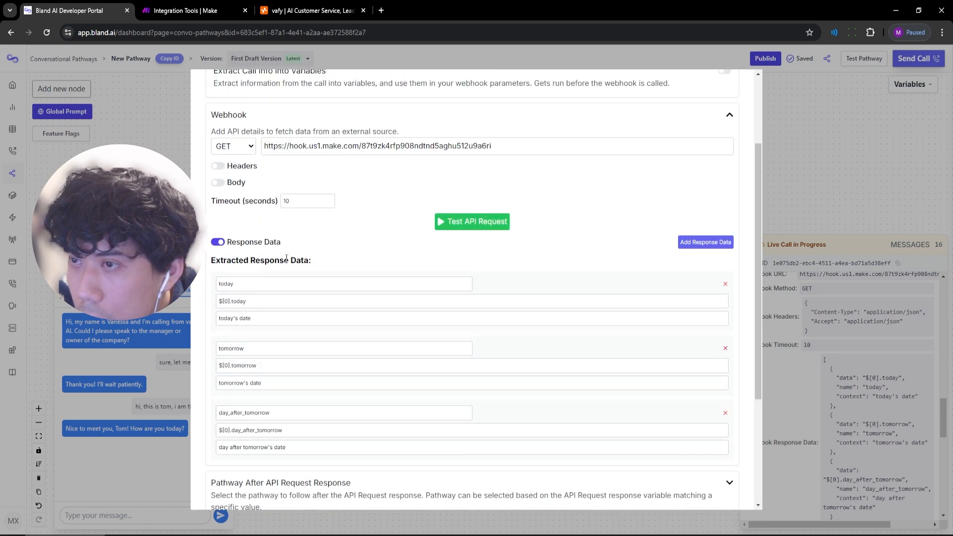
click(327, 10)
click(214, 11)
click(794, 268)
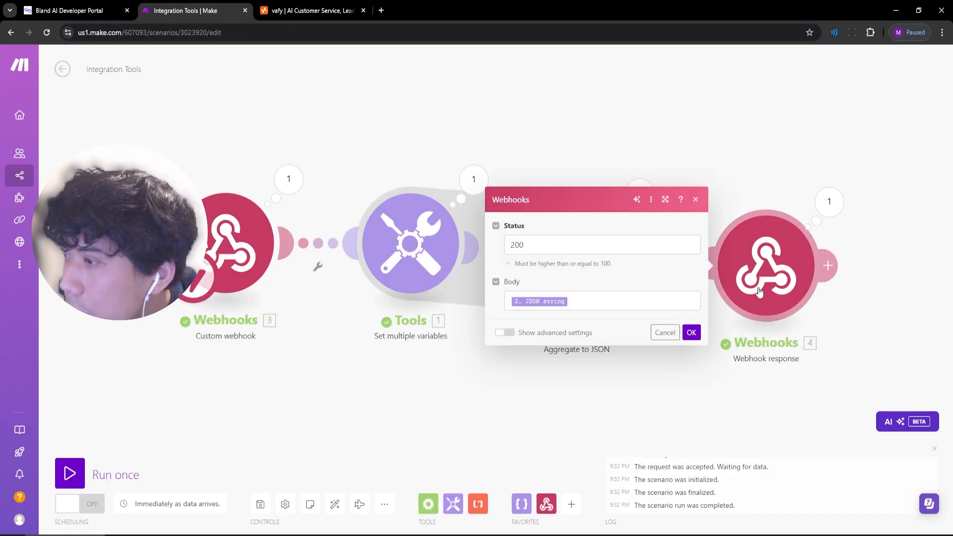
Turn Make scheduling on to run immediately as data arrives and confirm the Webhooks dialog.
click(620, 301)
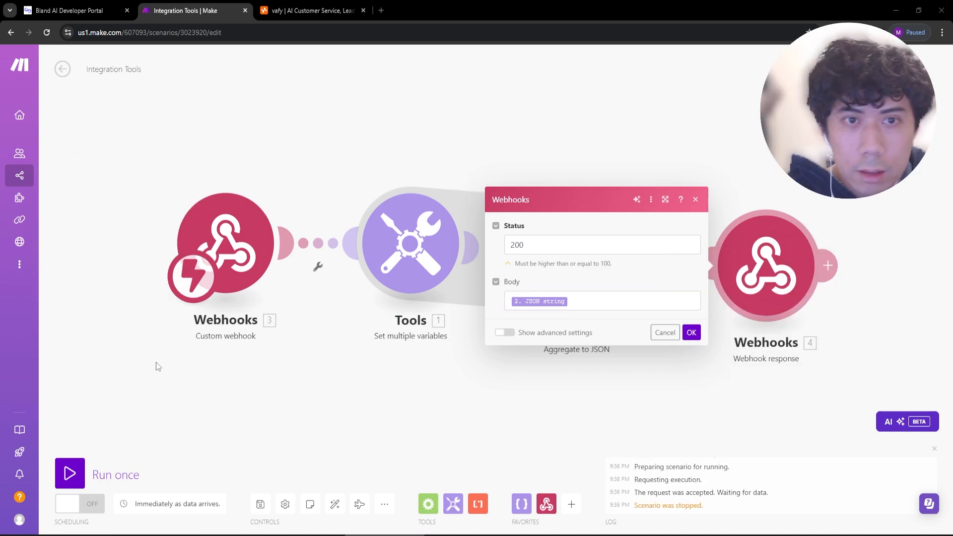
click(94, 503)
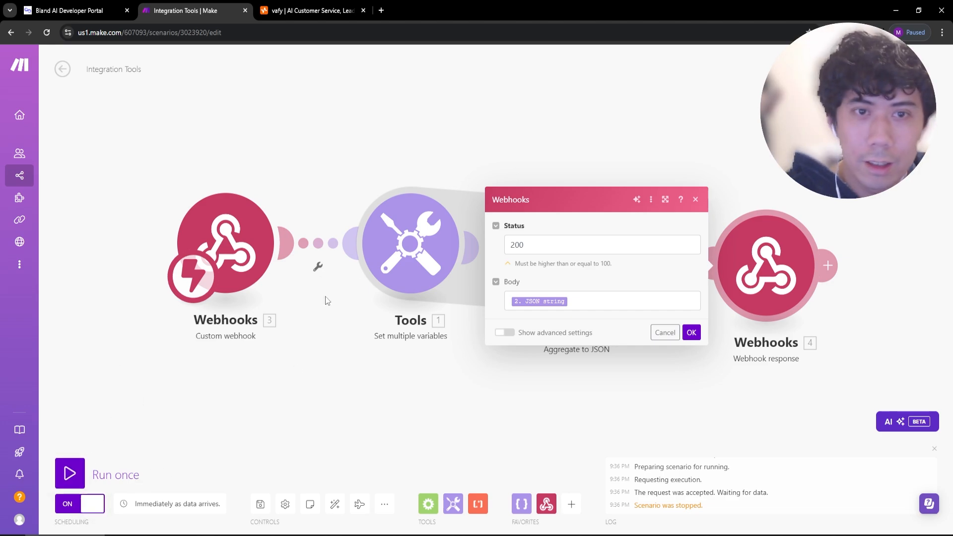
click(691, 334)
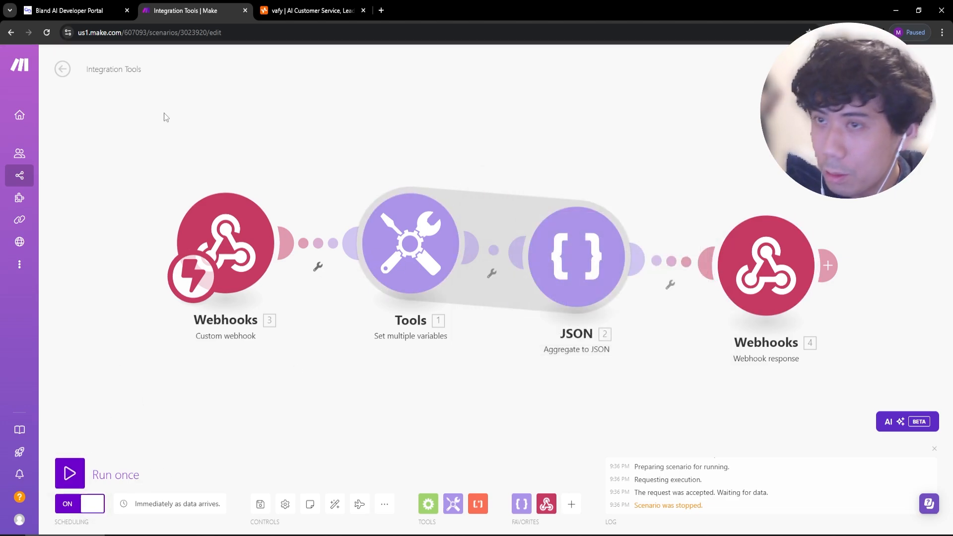
click(75, 10)
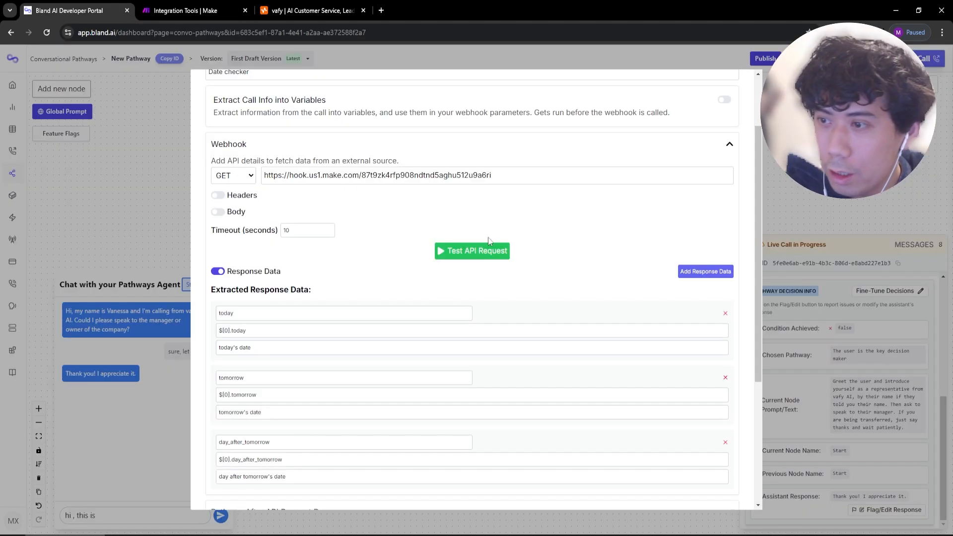
Rerun the pathway test replying 'i am the manager' and check the collected webhook timestamps.
click(831, 203)
click(813, 295)
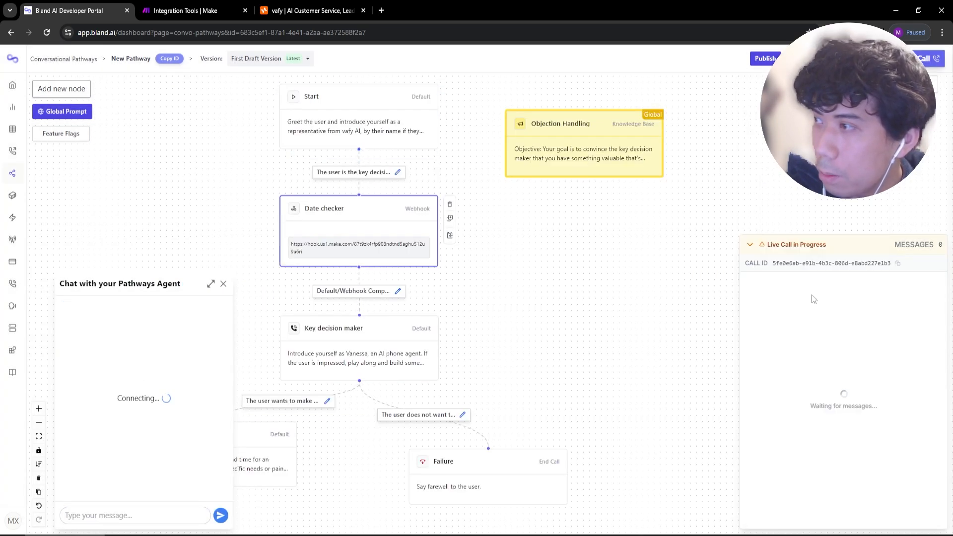
click(146, 514)
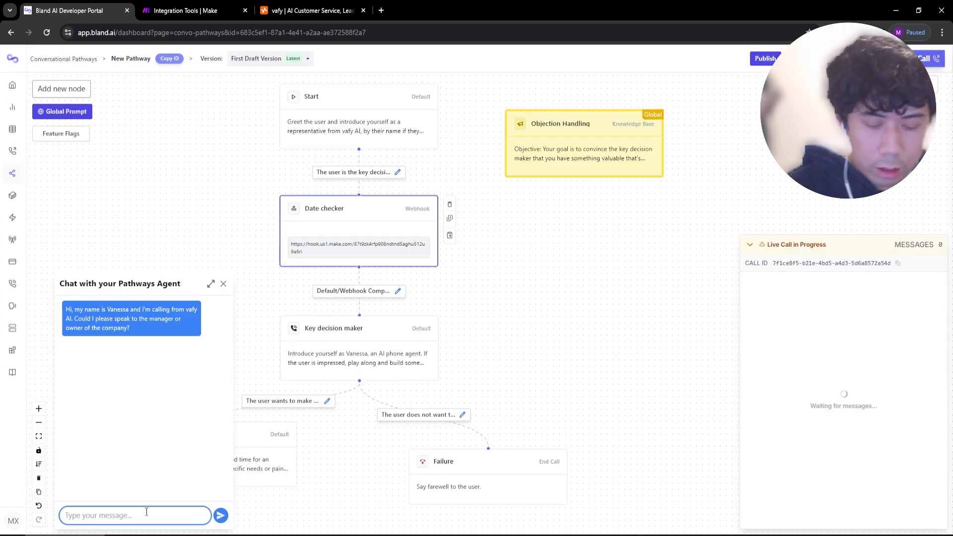
text(i am the manager)
key(Return)
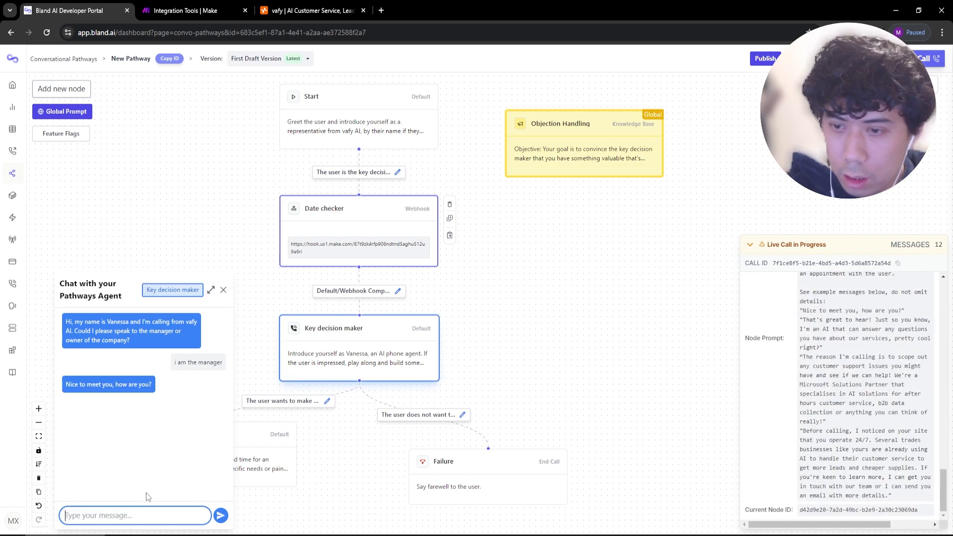
scroll(863, 427, up, 5)
scroll(863, 427, up, 3)
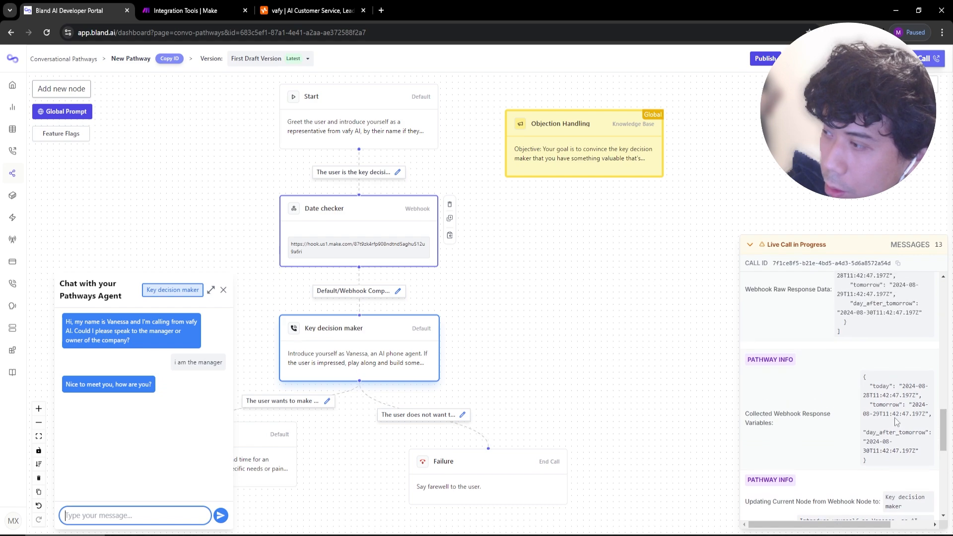
click(903, 405)
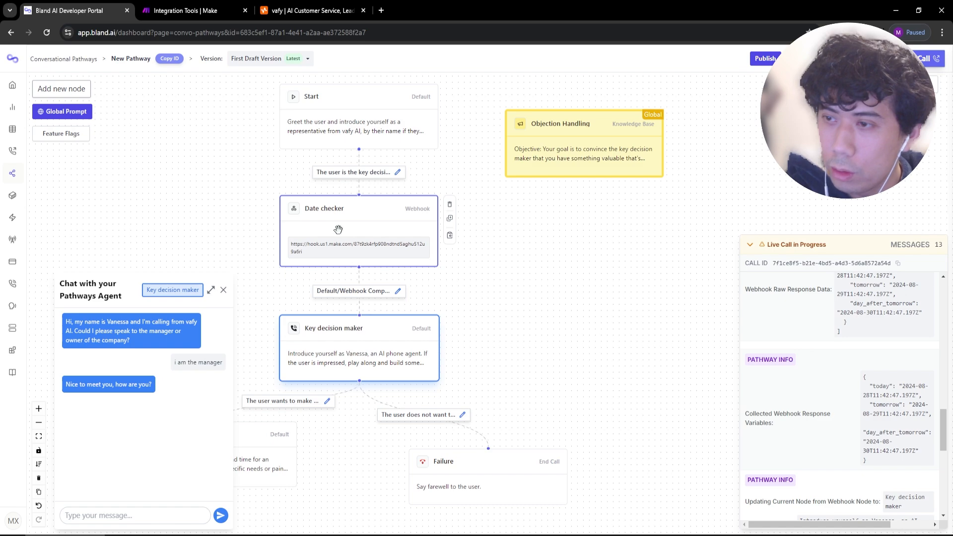
Add three test request data keys: today, tomorrow and day_after_tomorrow.
click(851, 58)
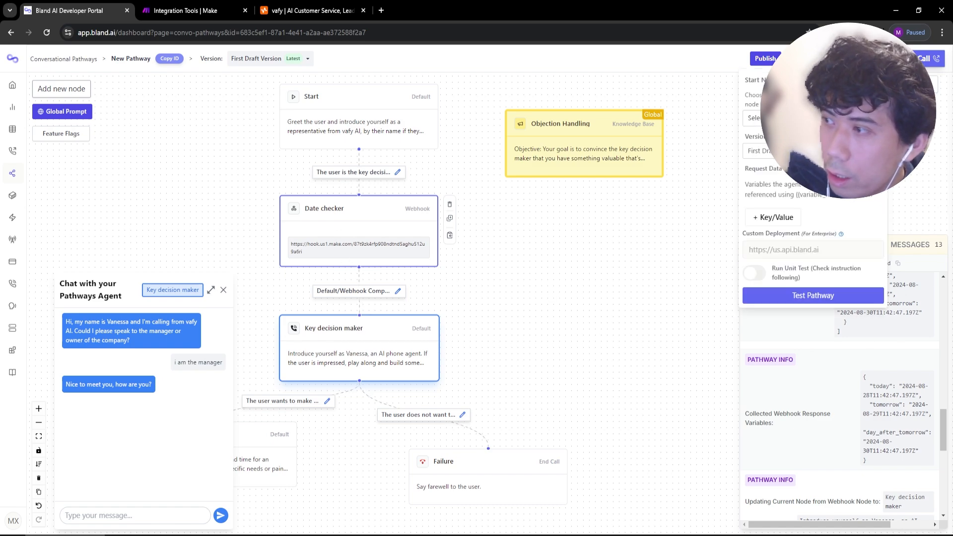
click(779, 217)
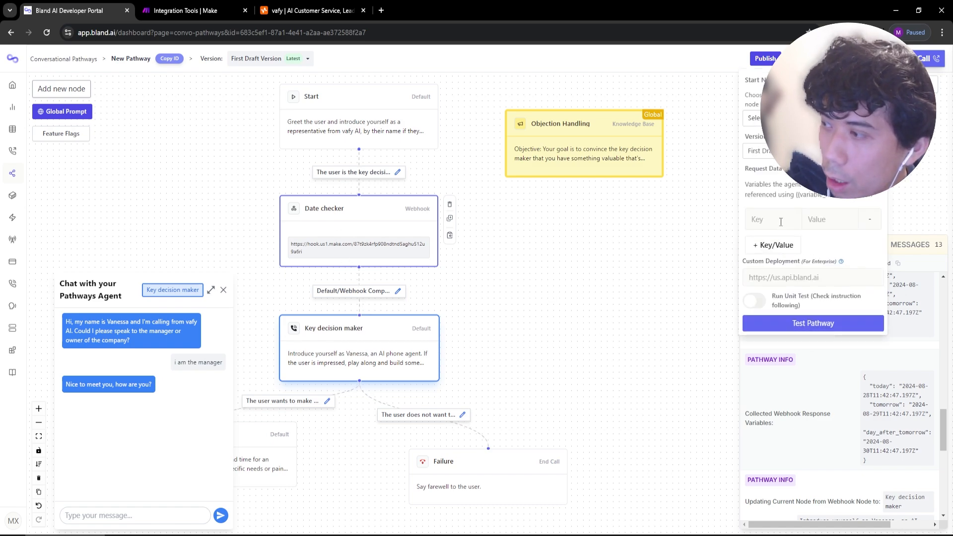
click(781, 219)
click(777, 244)
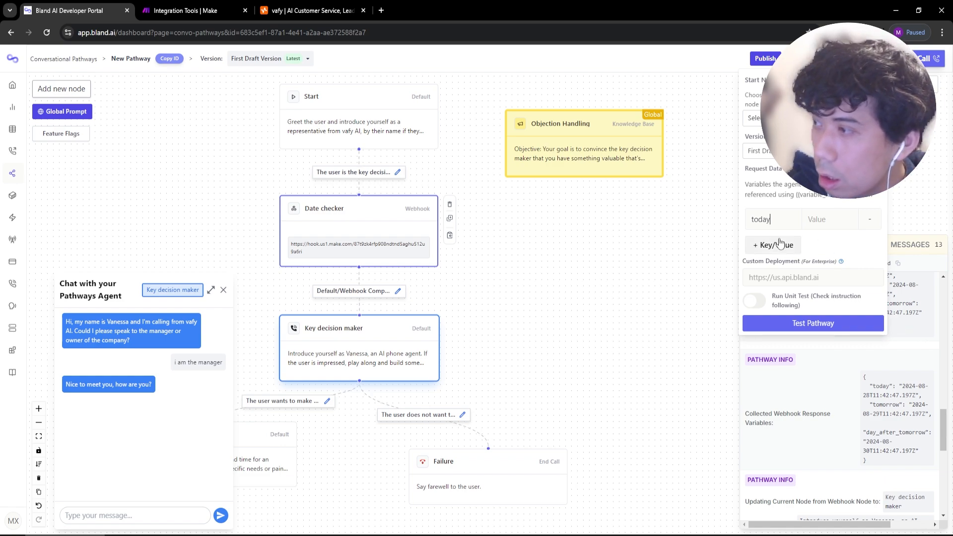
click(769, 246)
click(774, 237)
click(783, 265)
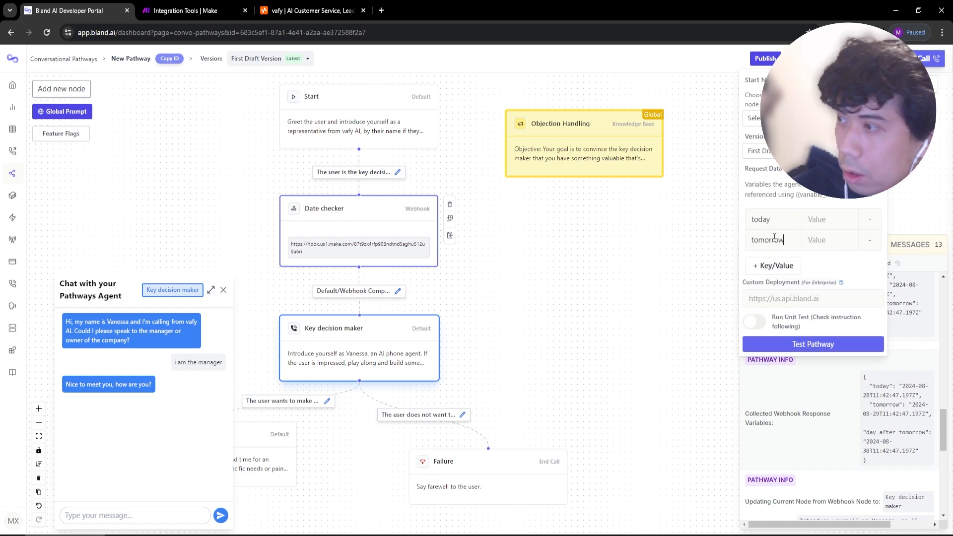
click(769, 268)
click(769, 256)
text(day_after)
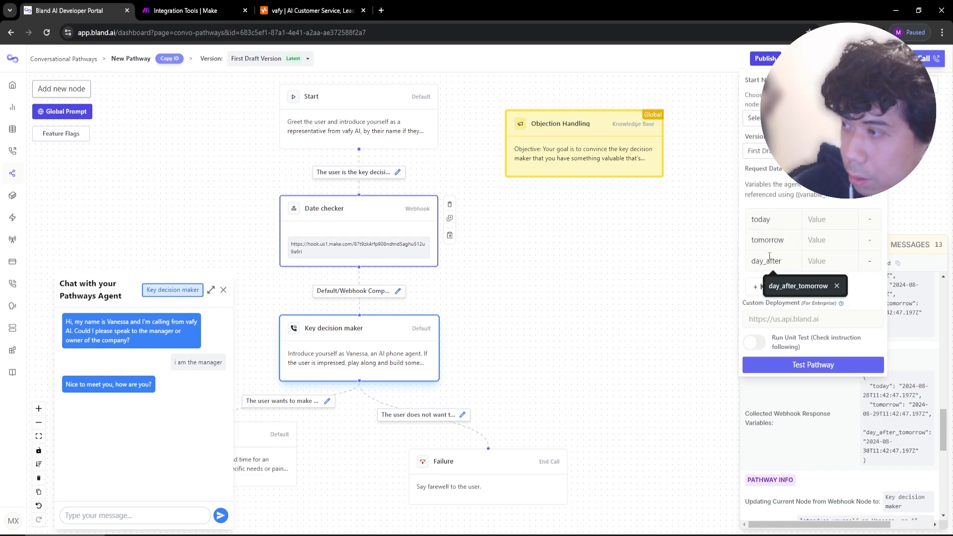
click(804, 286)
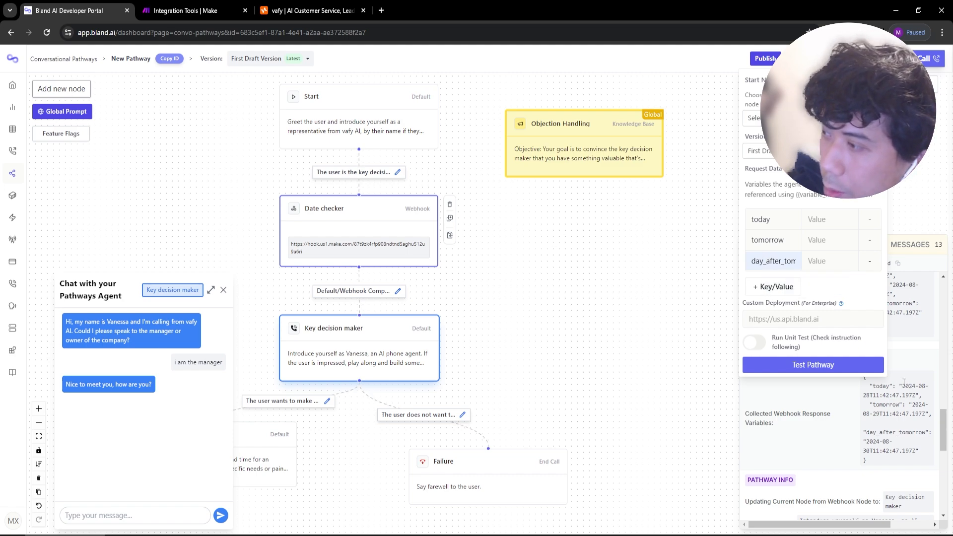
Paste the webhook's today and tomorrow timestamps into their request data value fields.
drag(902, 386, 915, 395)
click(814, 58)
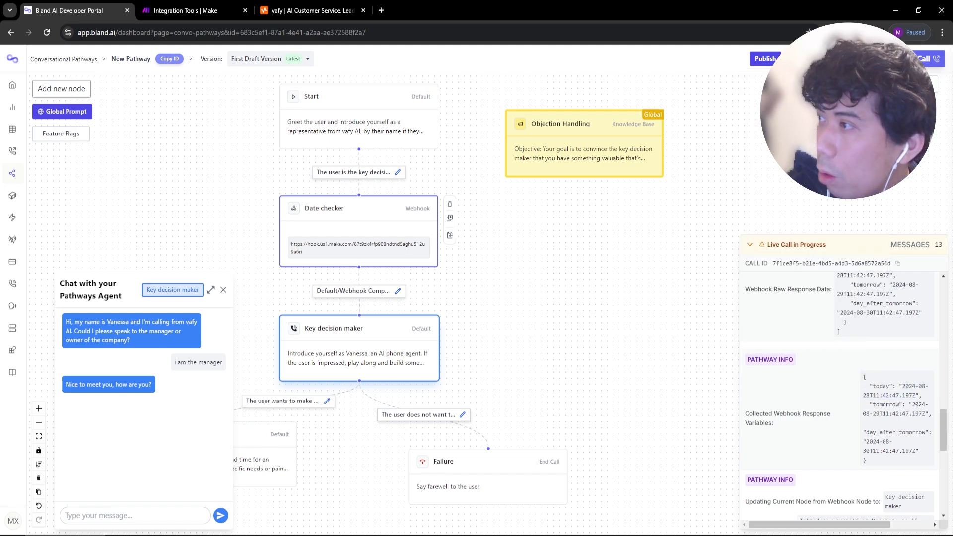
click(817, 220)
key(ctrl+v)
drag(912, 405, 925, 413)
key(ctrl+c)
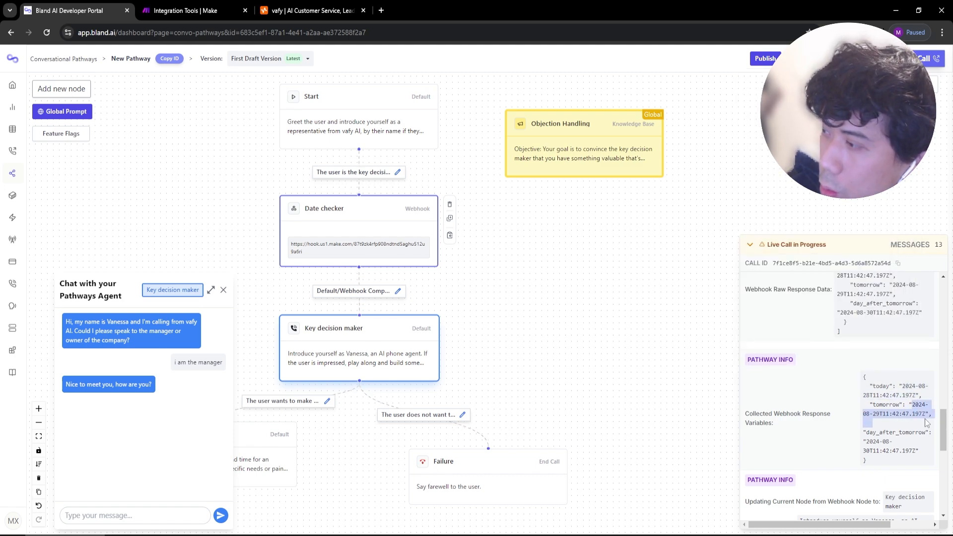
click(813, 58)
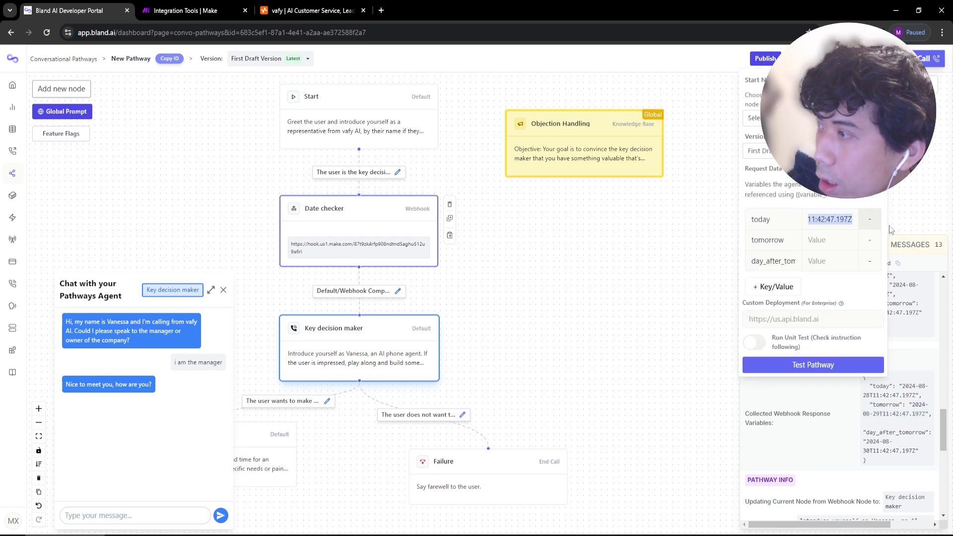
click(843, 239)
key(ctrl+v)
click(906, 432)
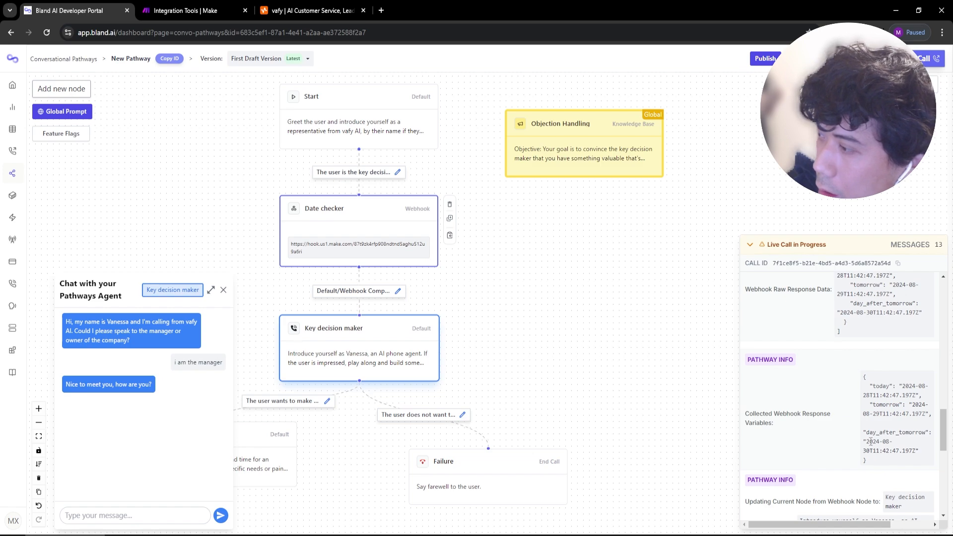
Copy the day_after_tomorrow timestamp from the webhook response into its request data value.
drag(870, 442, 903, 447)
key(ctrl+c)
click(813, 58)
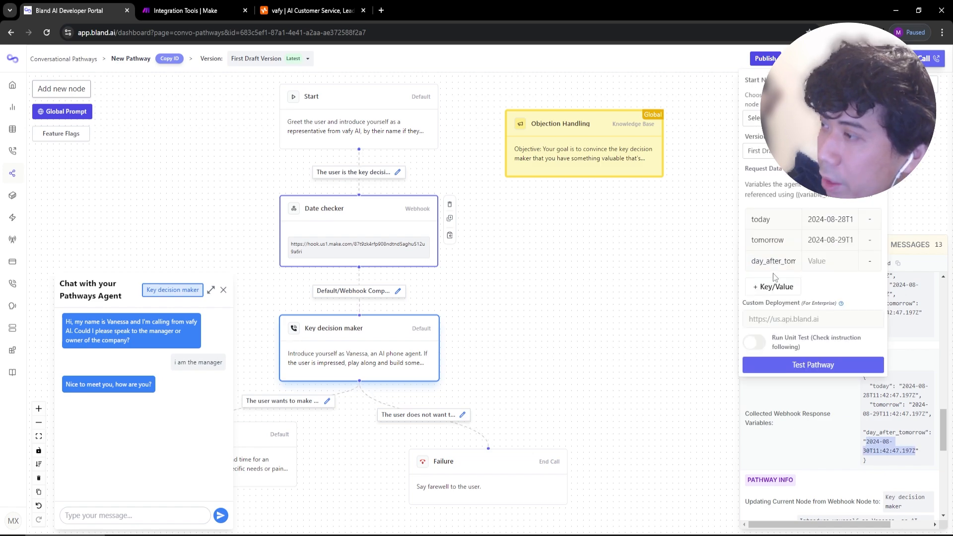
click(835, 263)
key(ctrl+v)
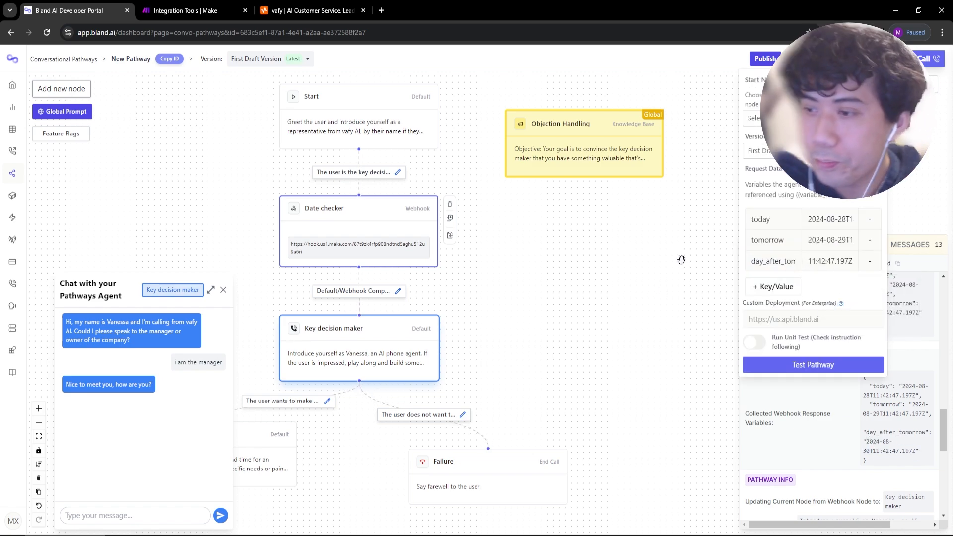
Close the test chat, pan to the Success and Failure nodes, and highlight 'fetch calendar availability' in Notepad.
click(224, 293)
drag(523, 379, 570, 274)
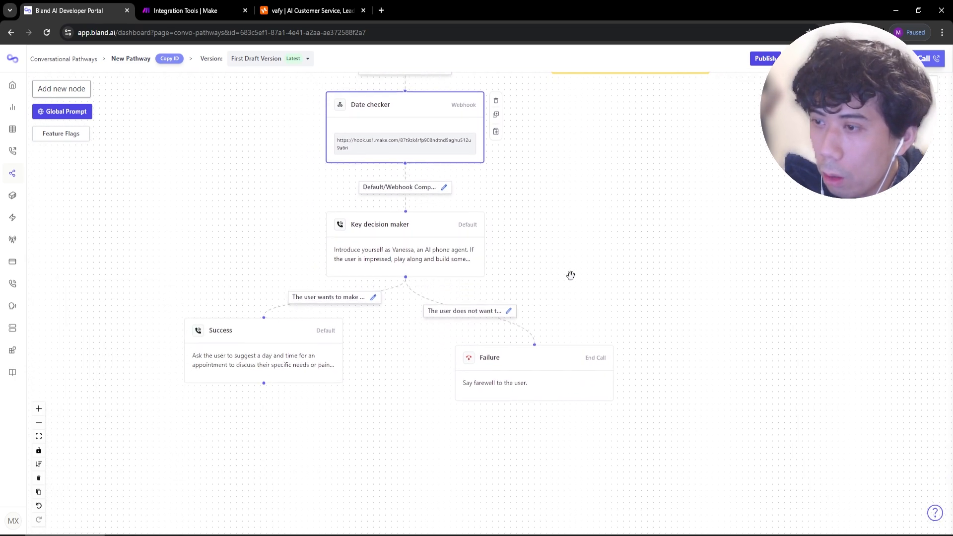
key(alt+Tab)
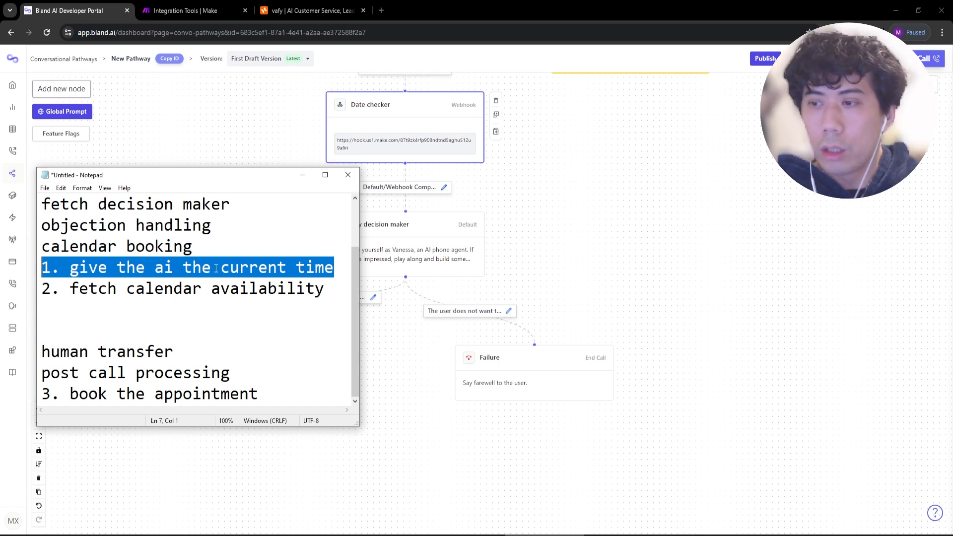
drag(327, 288, 72, 291)
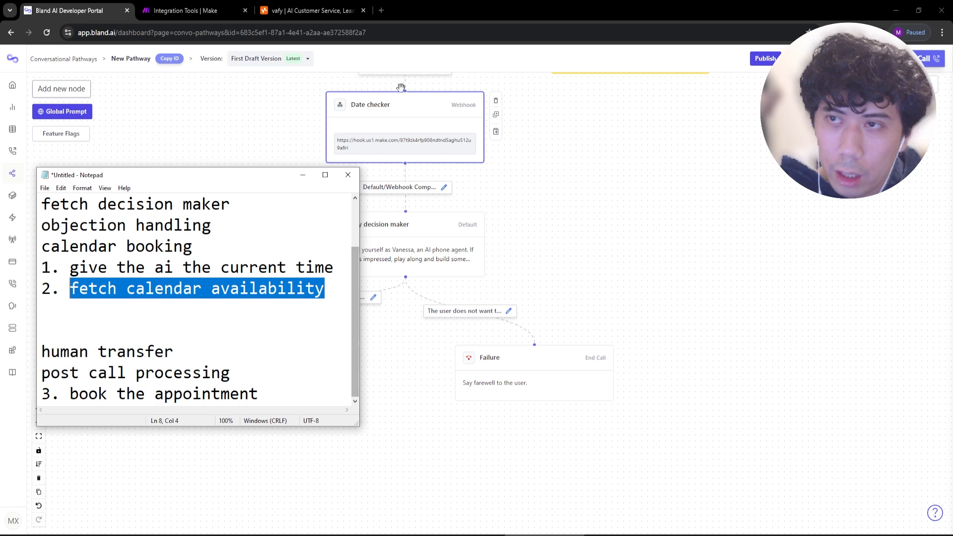
In Make, confirm Tools variables: today = now, tomorrow and day_after_tomorrow via addDays; return to Bland AI.
click(184, 14)
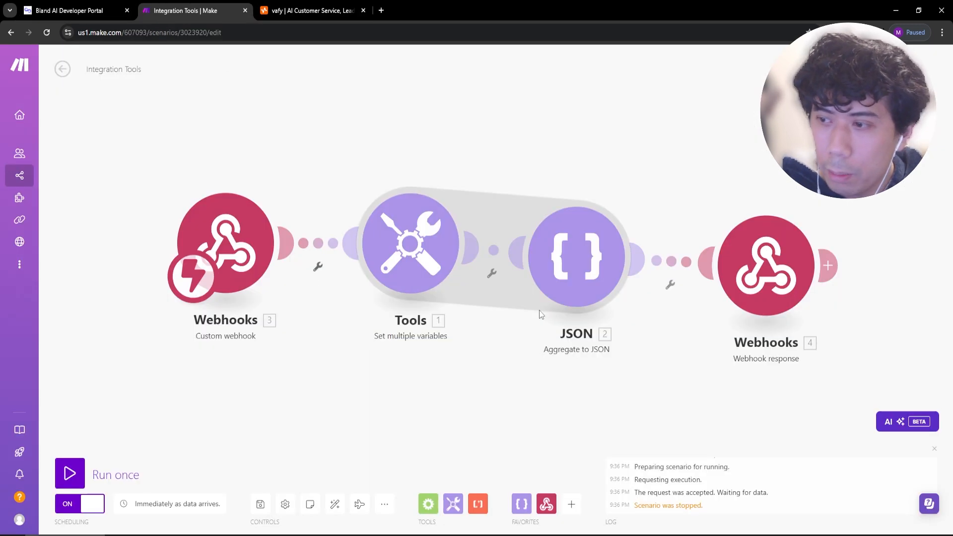
click(255, 261)
click(636, 148)
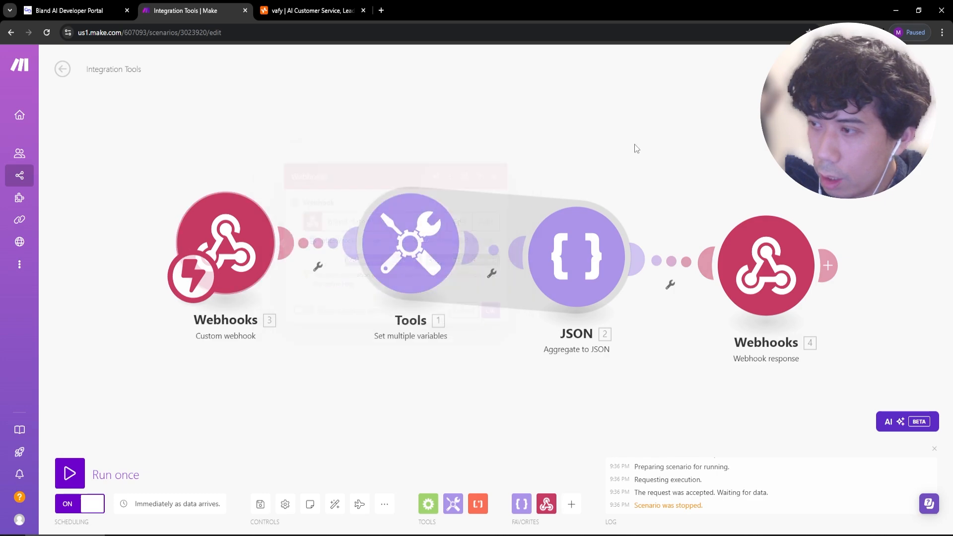
click(388, 252)
click(544, 182)
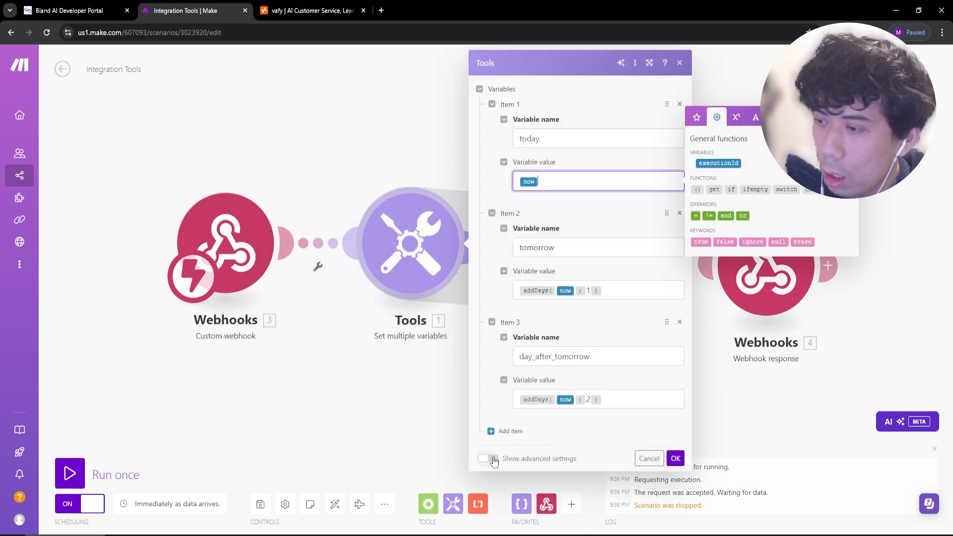
click(488, 459)
click(488, 503)
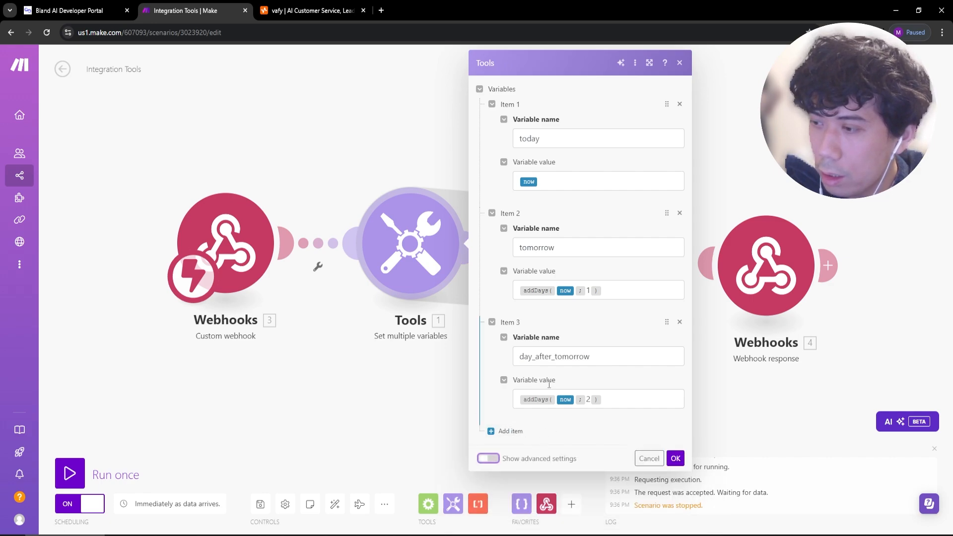
click(550, 180)
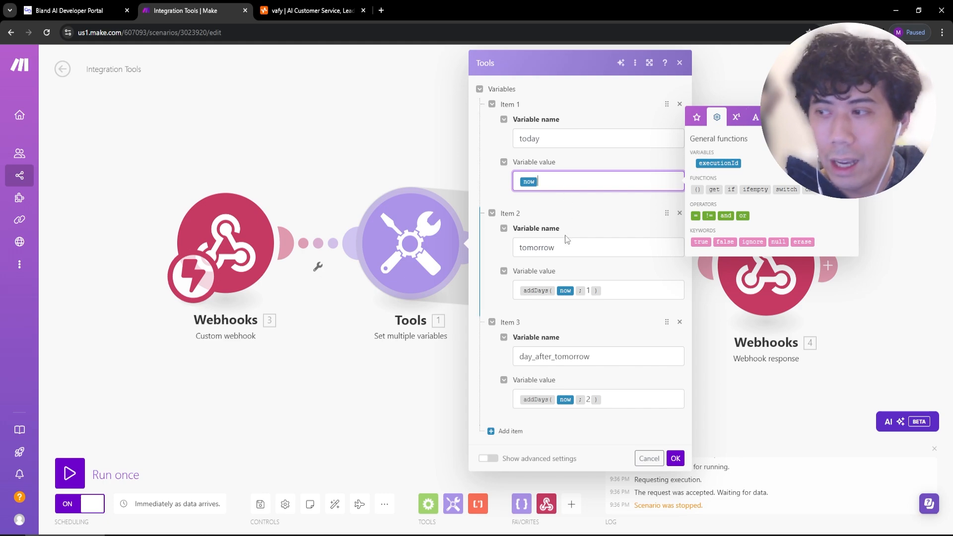
click(676, 458)
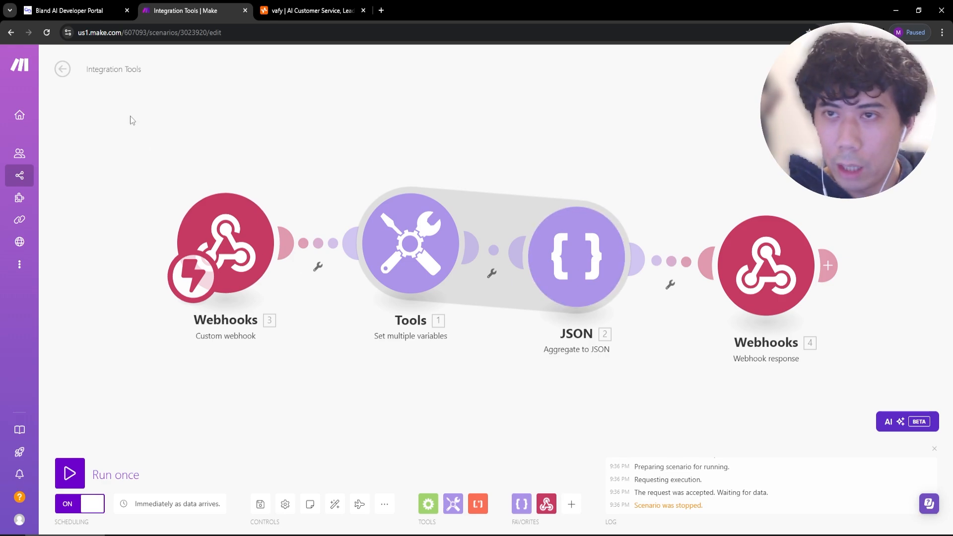
click(75, 11)
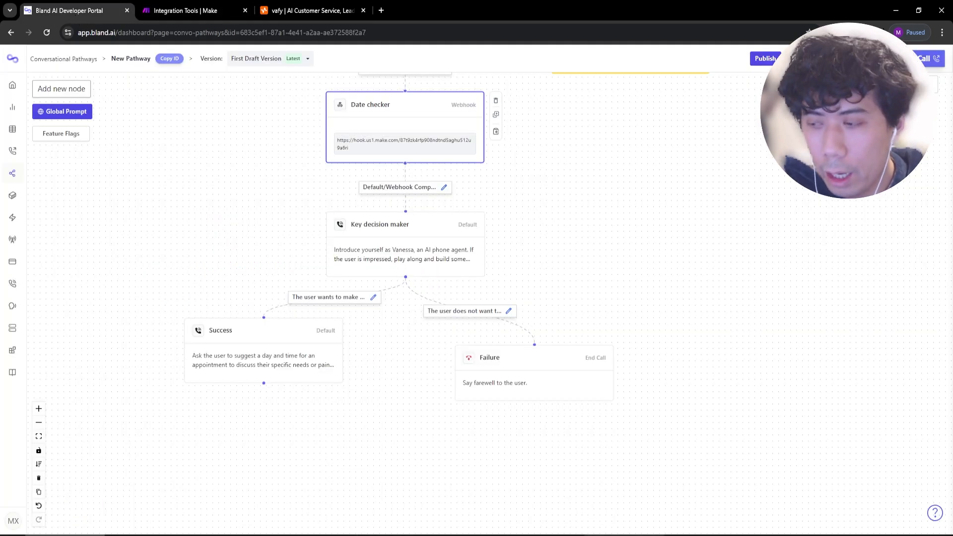
key(alt+Tab)
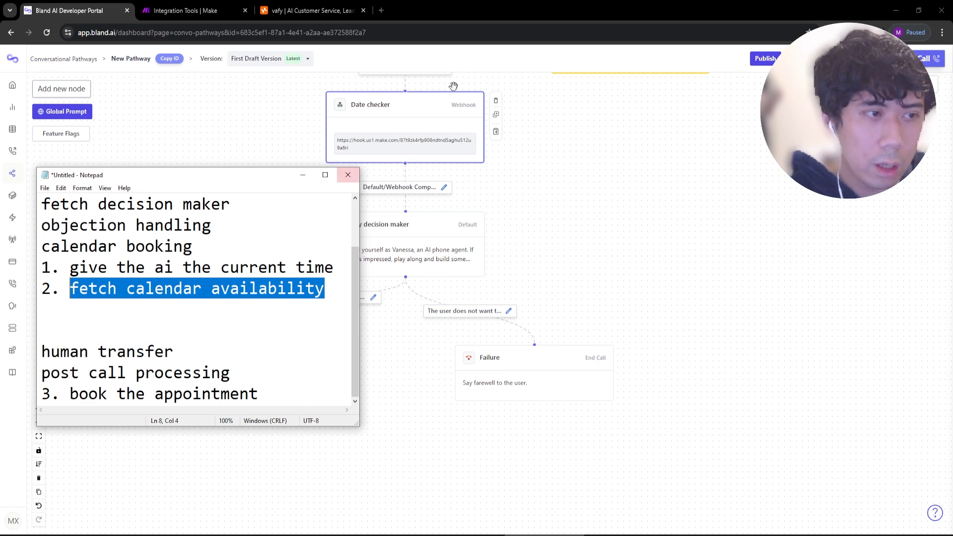
click(512, 243)
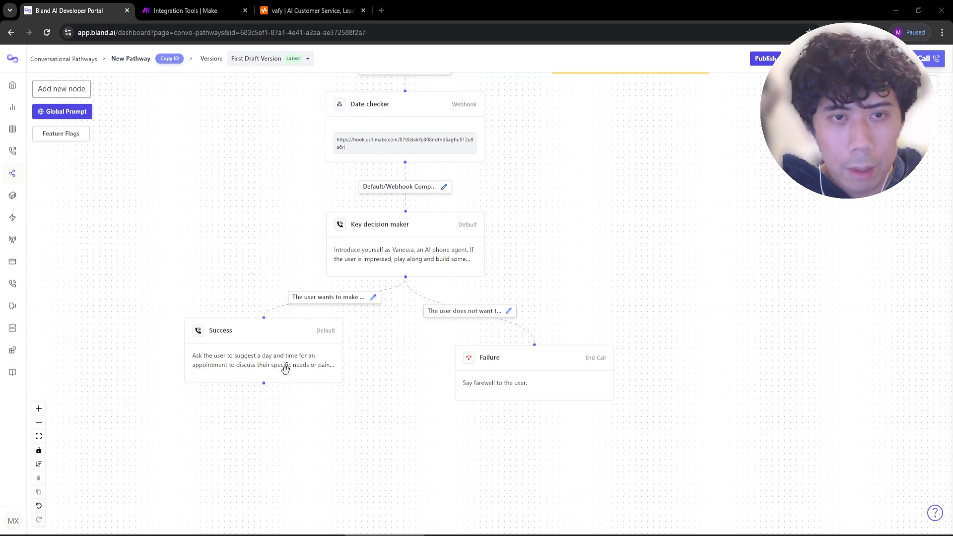
drag(320, 463, 370, 351)
Open the Success node and turn on Extract Call Info into Variables with a new variable row.
double_click(348, 261)
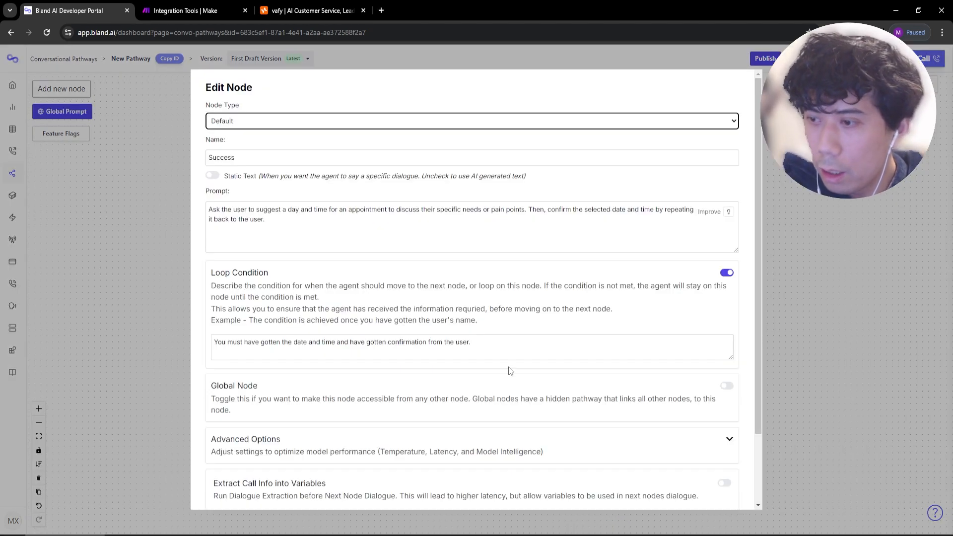
scroll(524, 345, down, 2)
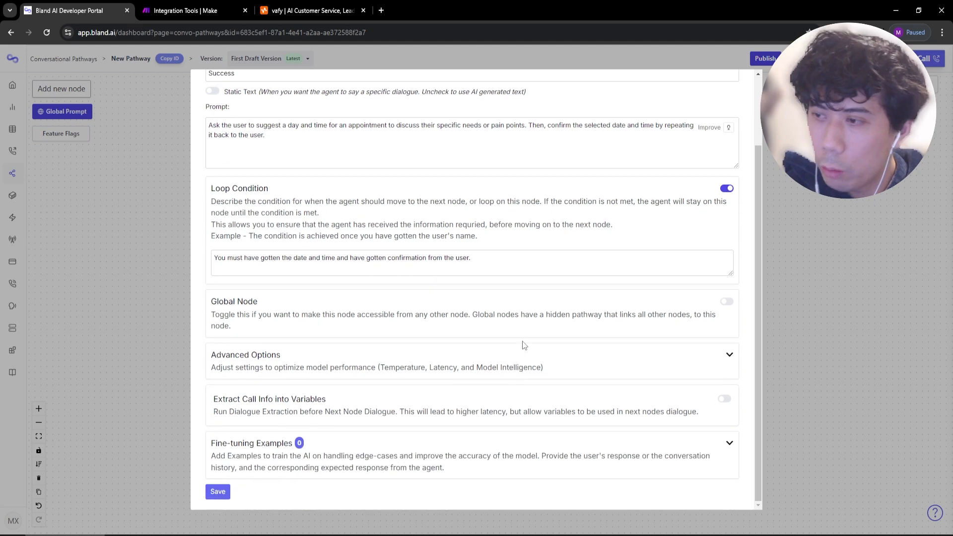
click(724, 399)
click(267, 423)
scroll(324, 418, down, 2)
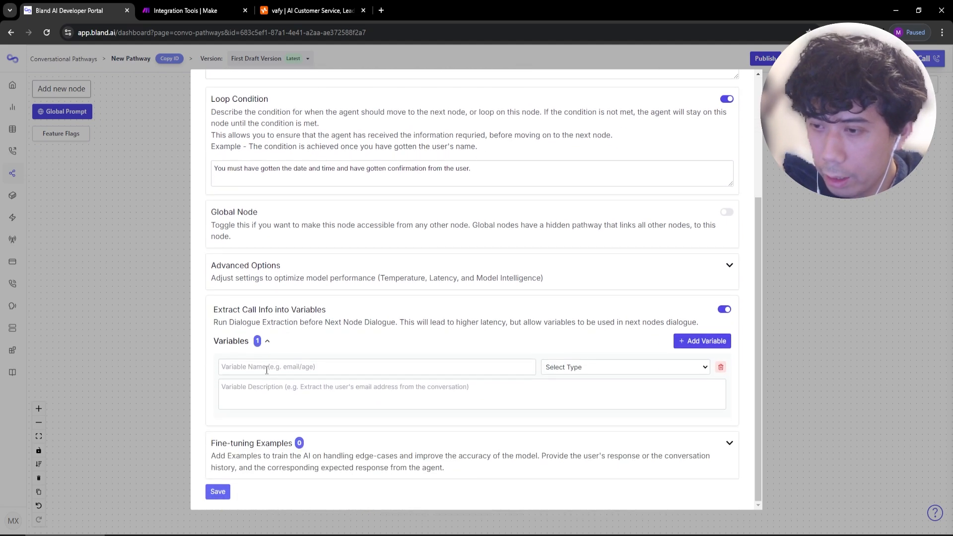
click(239, 367)
Make the extracted variable a String named appointment_time.
click(583, 375)
click(573, 390)
click(367, 368)
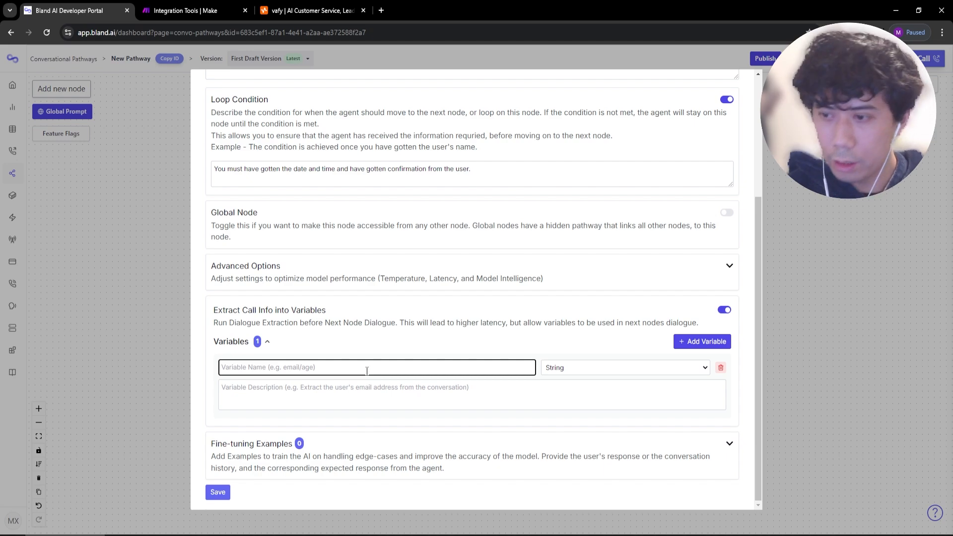
text(appoint)
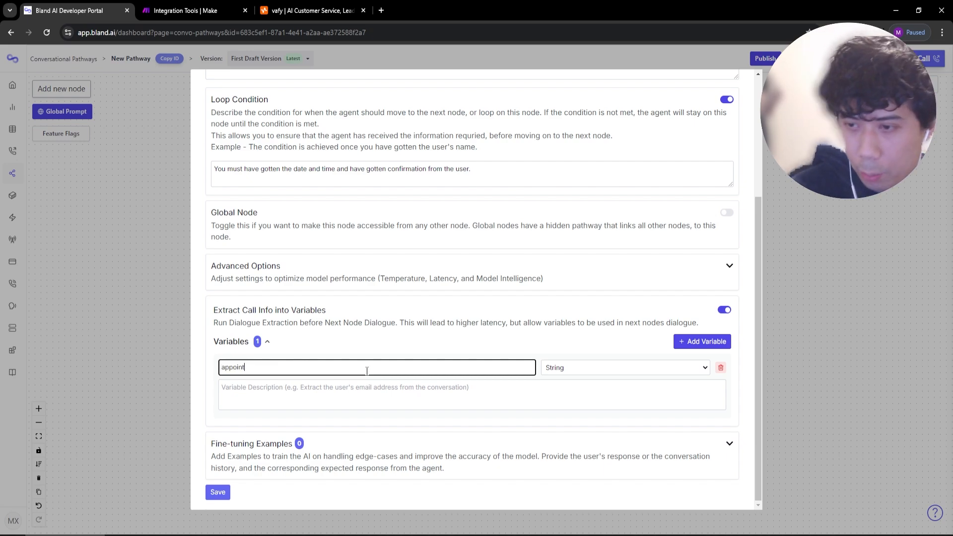
text(ment_time)
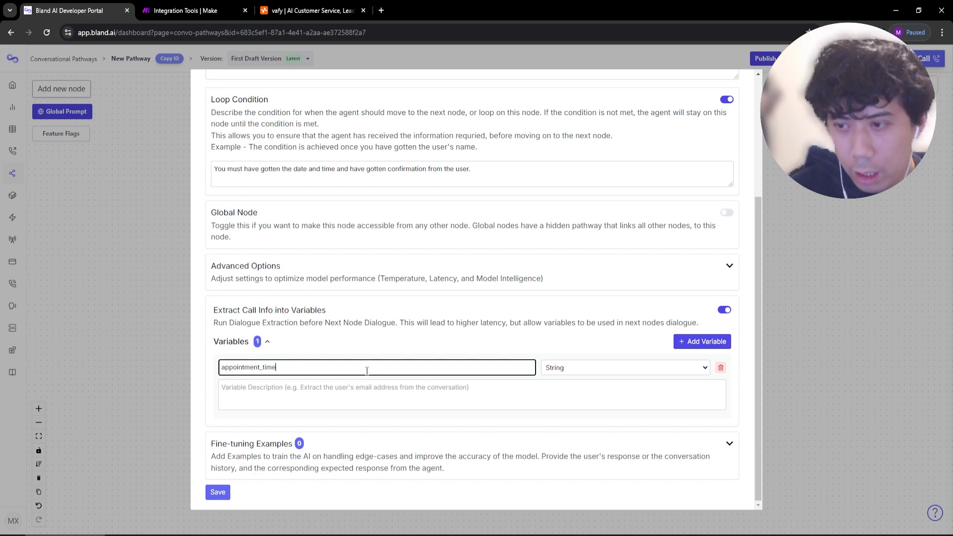
mouse_move(544, 533)
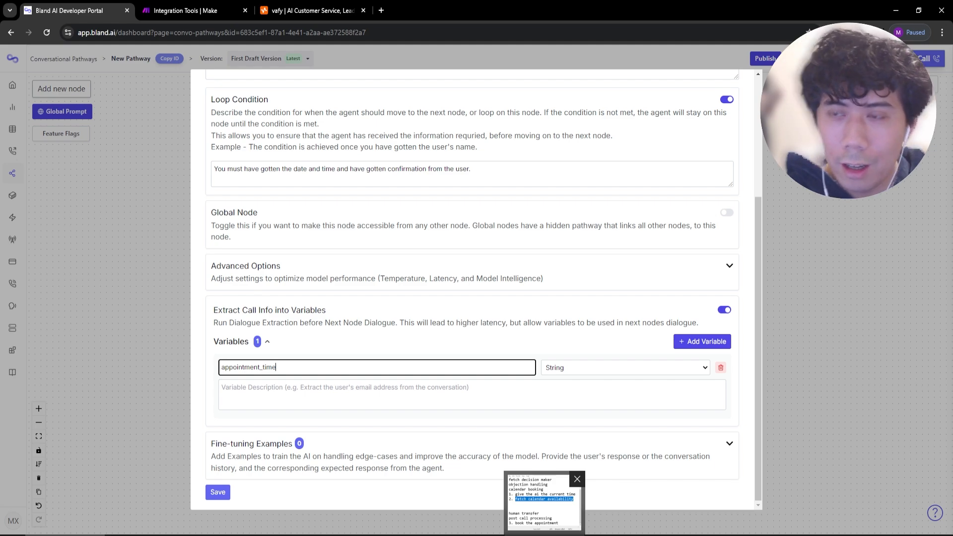
click(545, 535)
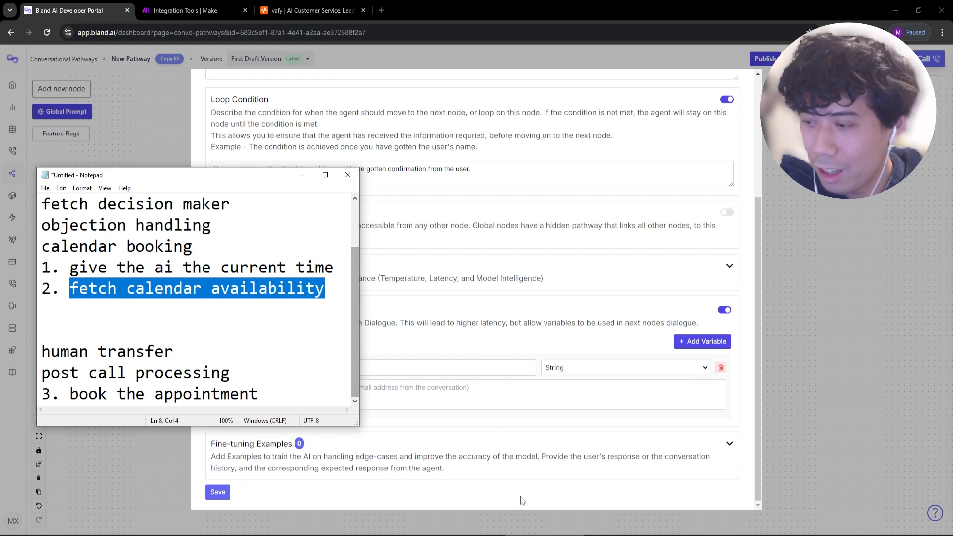
click(541, 535)
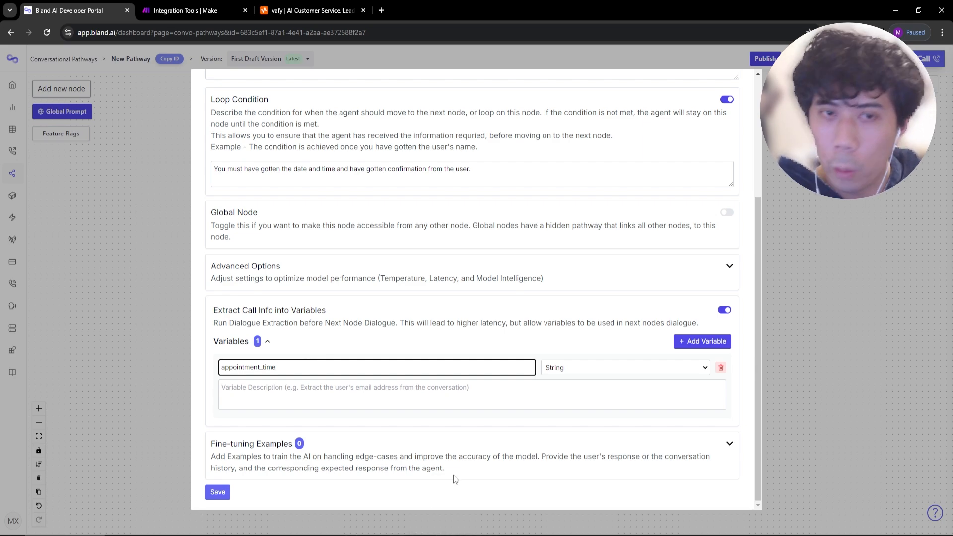
click(476, 535)
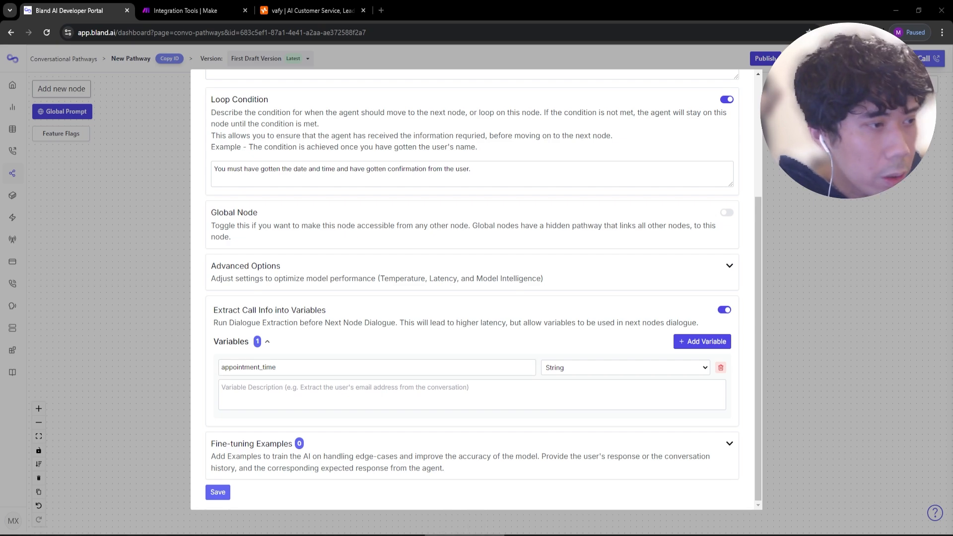
Paste the YYYY-MM-DDTHH:MM:SSZ description and add 'is {{tomorrow}}' and 'is {{day_after_tomorrow}}' references.
click(429, 400)
text(the appointment time the user has specified, in the date format of: YYYY-MM-DDTHH:MM:SSZ. today is {{today}}, tomorrow, and the day after tomorrow. For dates beyond these, speak the date without mentioning the year. Ensure the call is booked on or after {{tomorrow}}.)
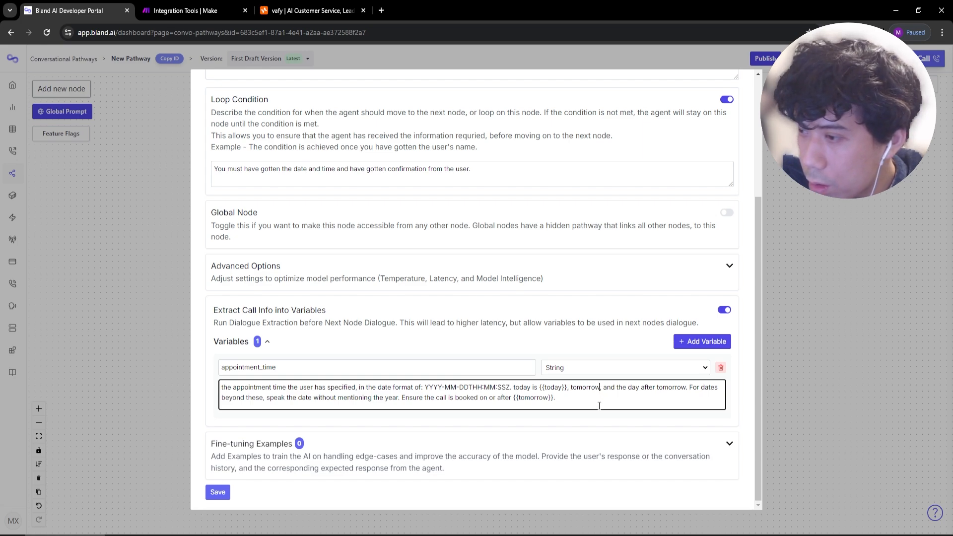
text(is {{tomorrow)
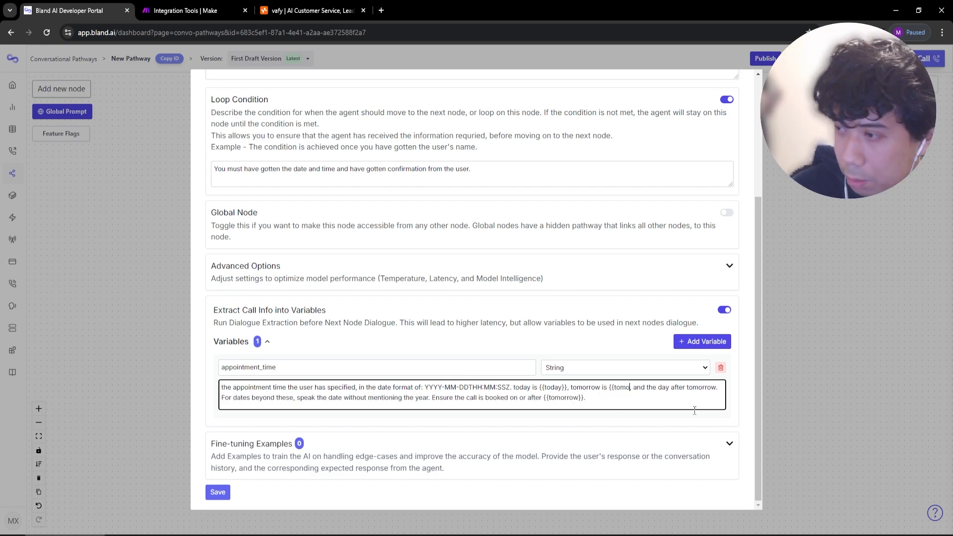
text(}})
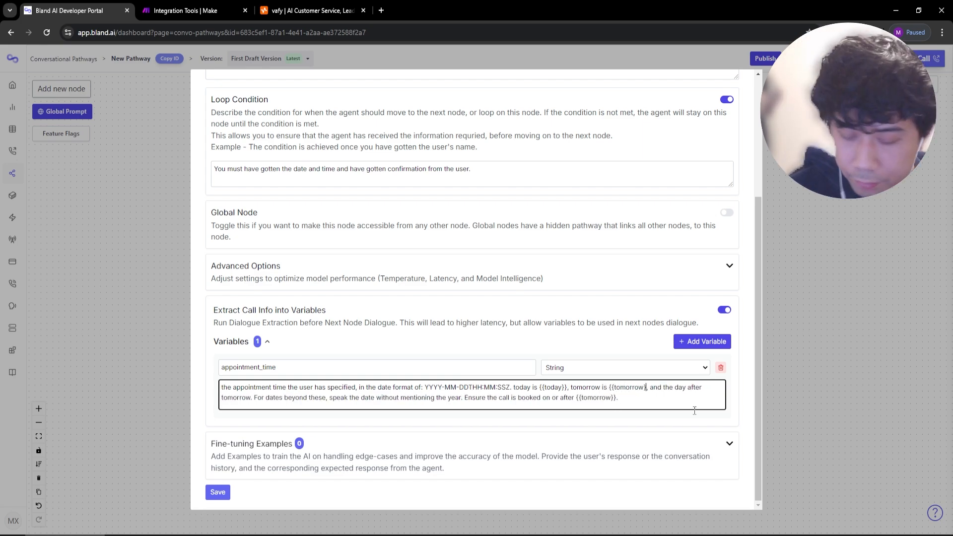
key(BackSpace)
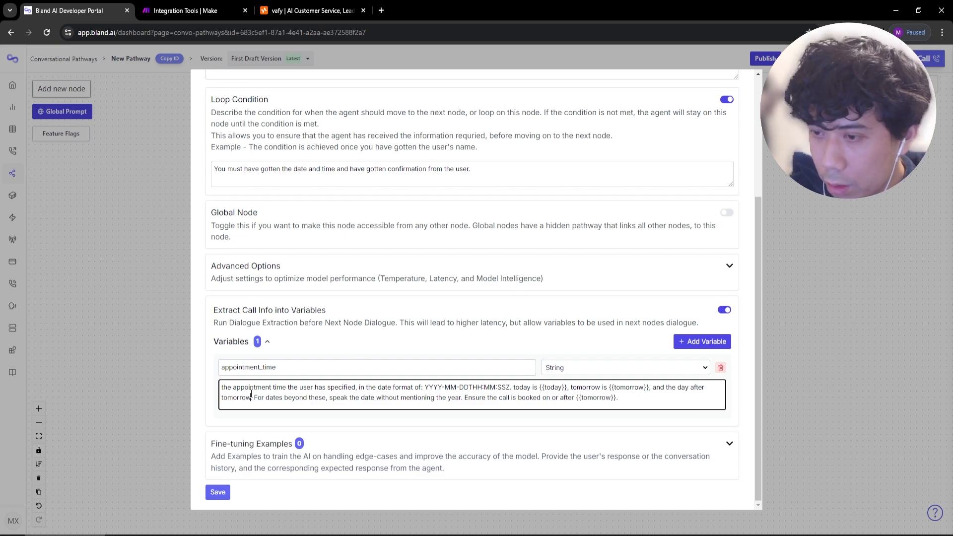
click(251, 397)
text(is {{day)
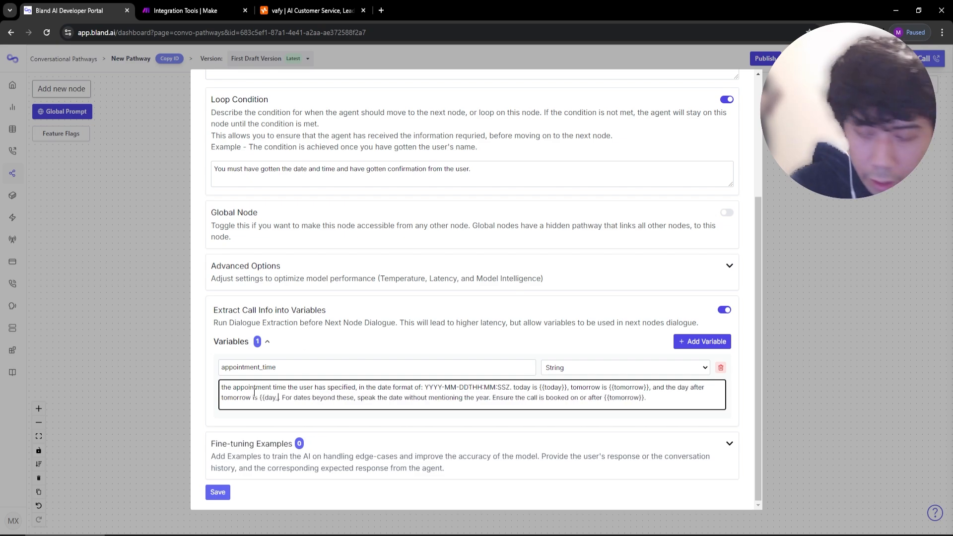
text(_after_tomorrow}})
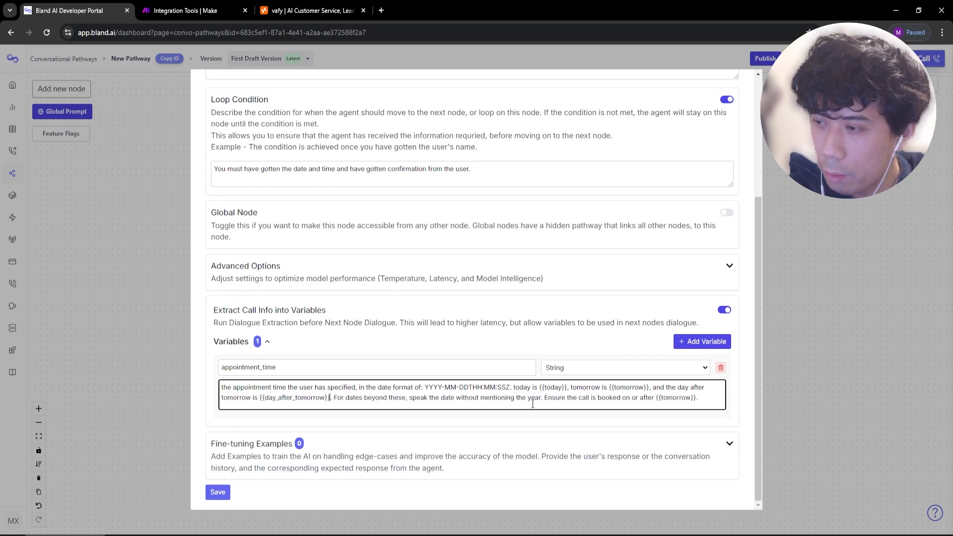
Cut the 'Ensure the call is booked on or after {{tomorrow}}.' sentence from the description.
drag(334, 397, 689, 430)
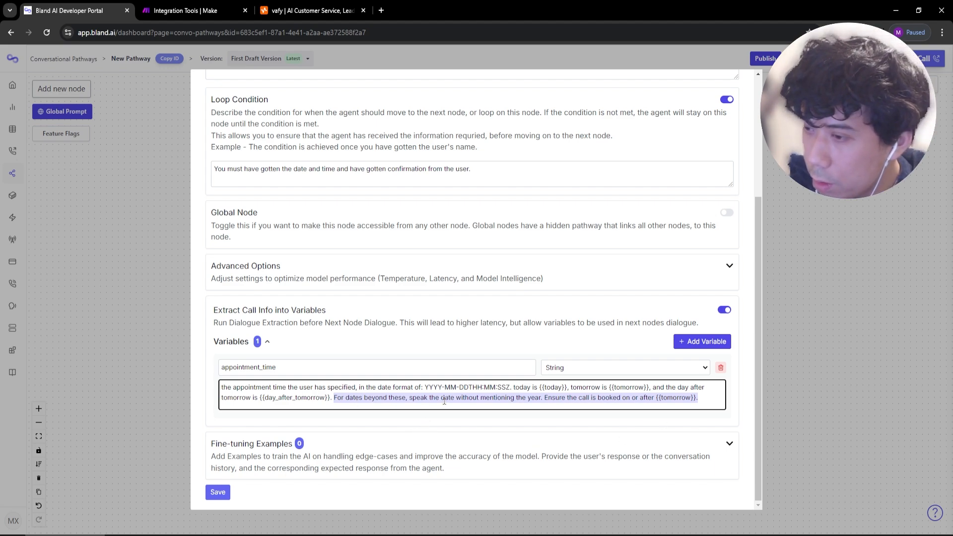
click(606, 405)
drag(546, 397, 775, 409)
key(ctrl+c)
key(BackSpace)
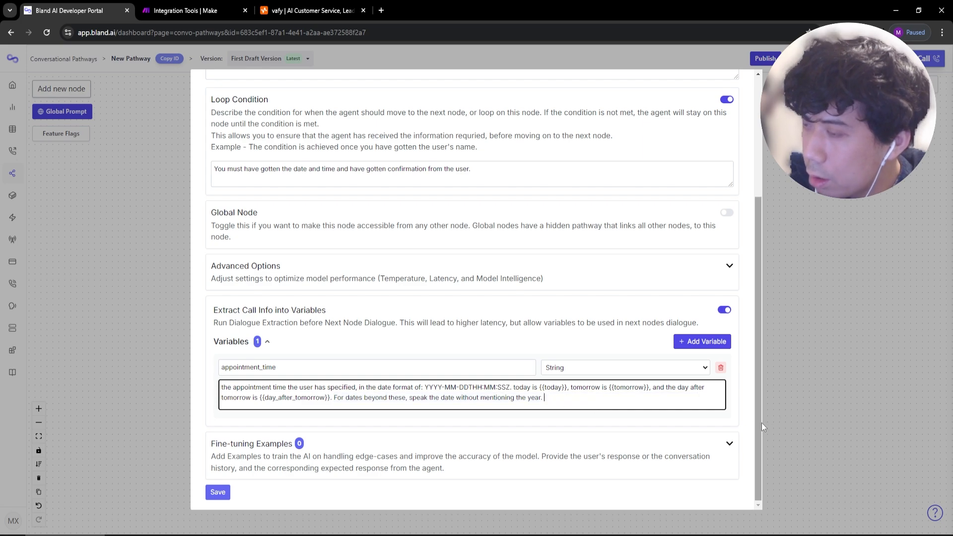
key(ctrl+z)
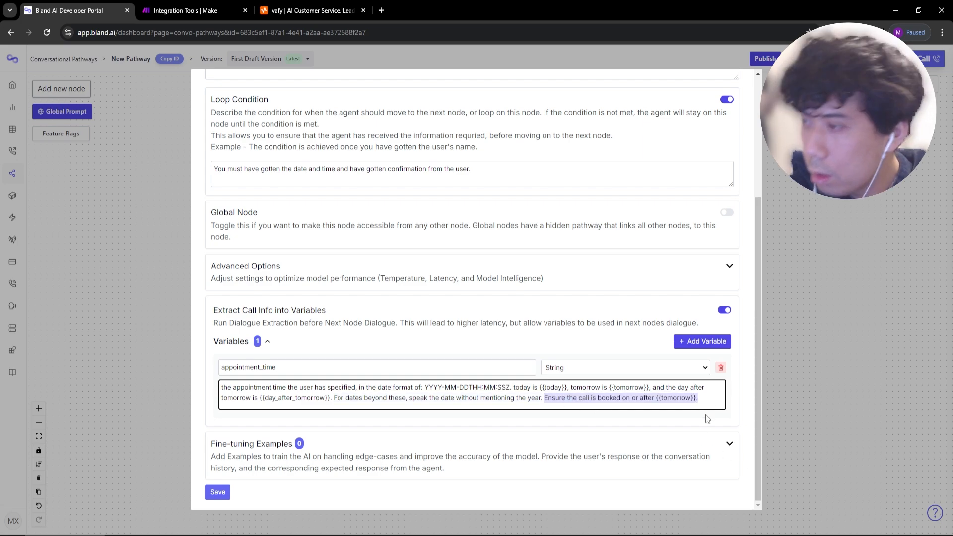
key(BackSpace)
scroll(529, 308, up, 2)
Paste the booking rule and the 'today is {{today}}…' date sentence into the Success prompt.
scroll(529, 308, up, 2)
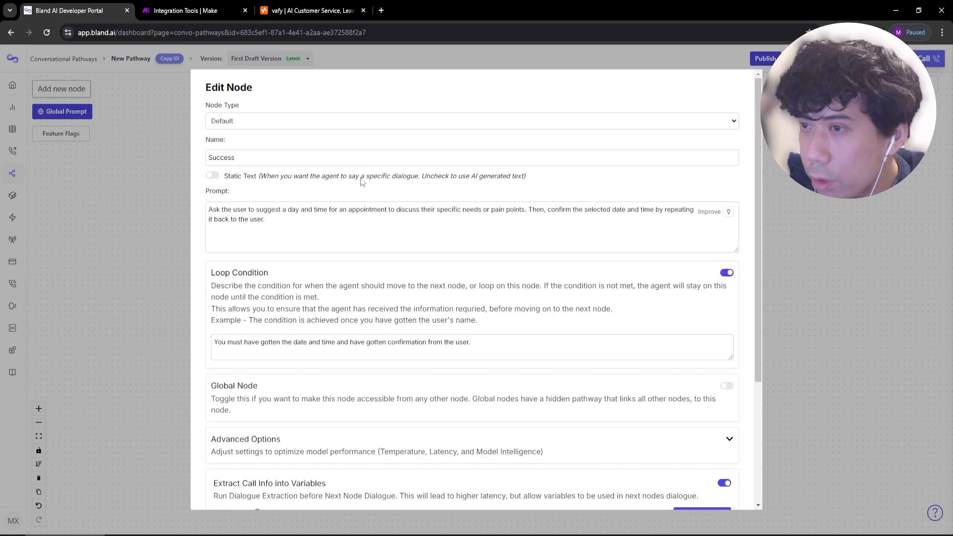
click(306, 238)
key(ctrl+v)
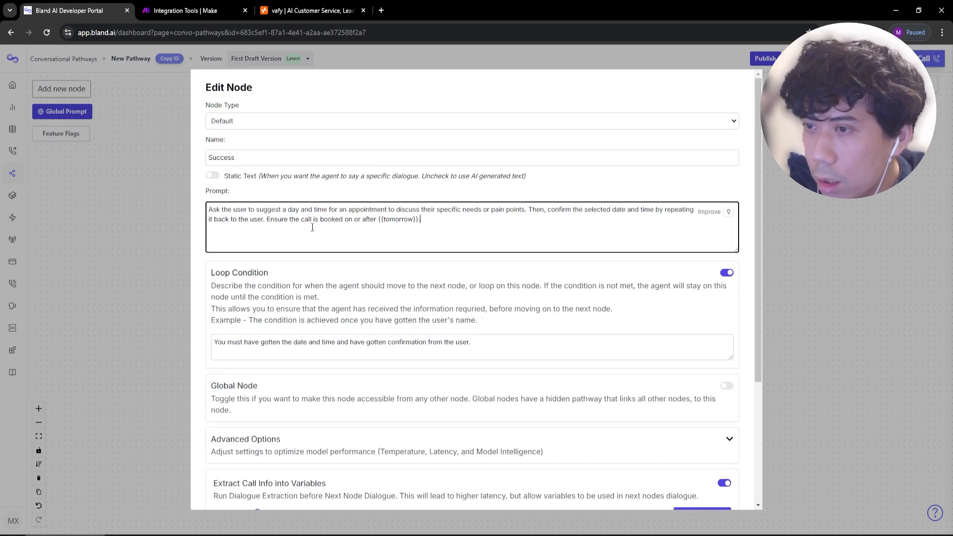
scroll(430, 233, down, 3)
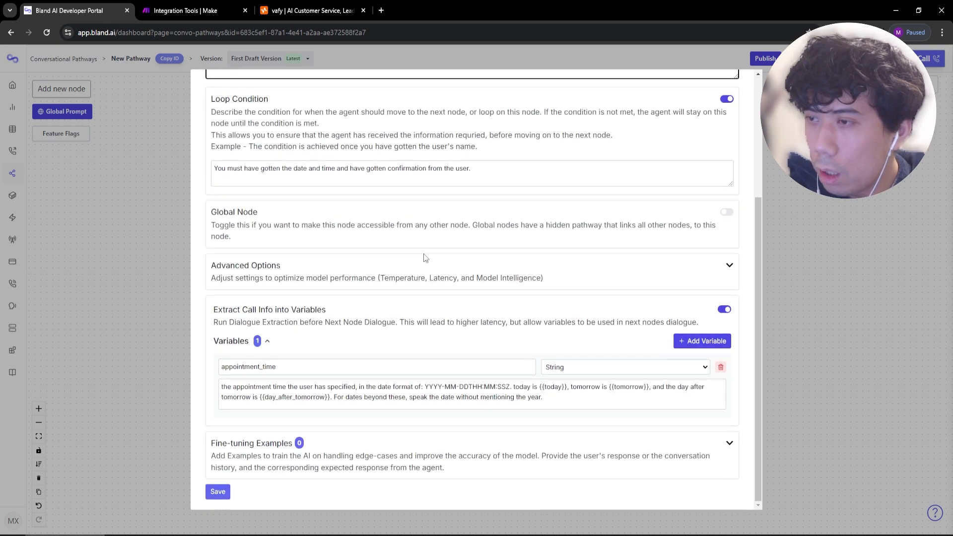
click(511, 386)
text(.)
drag(513, 386, 332, 403)
key(ctrl+c)
scroll(333, 403, up, 3)
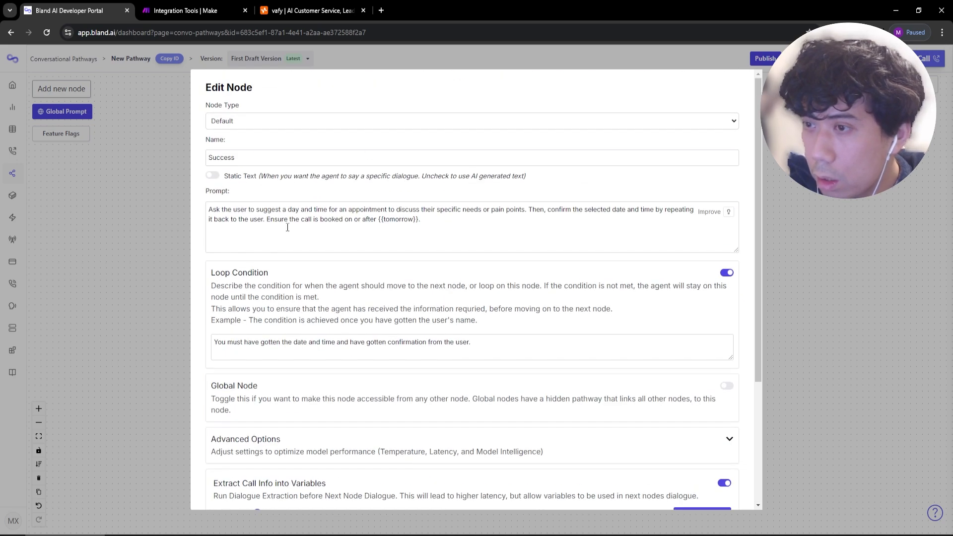
click(266, 220)
key(Return)
key(Return)
key(ctrl+v)
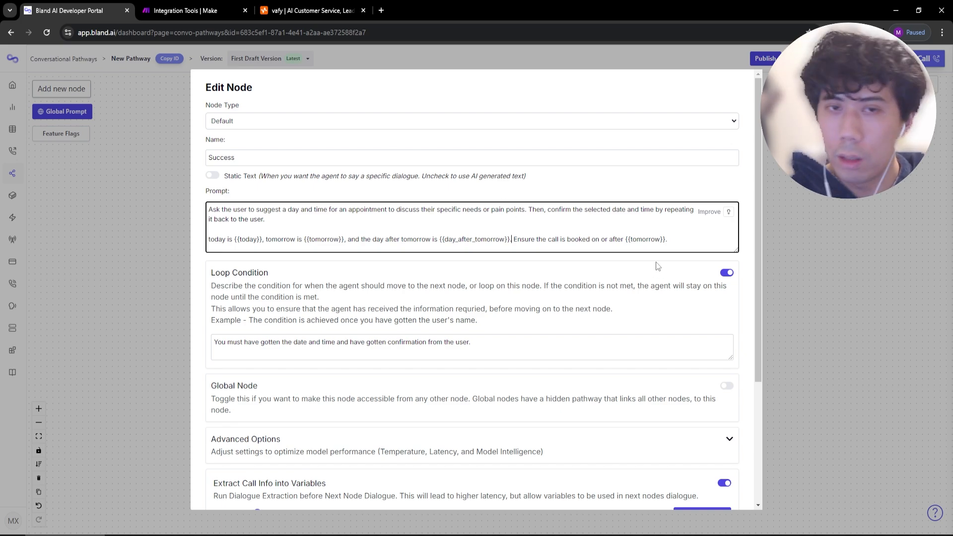
Save the Success node and link a new default node below it via 'User responded'.
scroll(239, 493, down, 3)
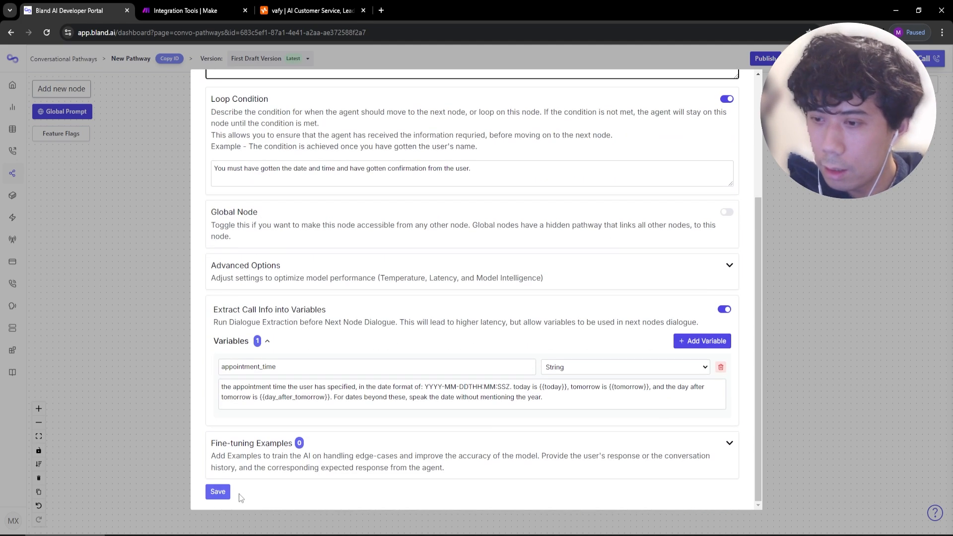
click(218, 491)
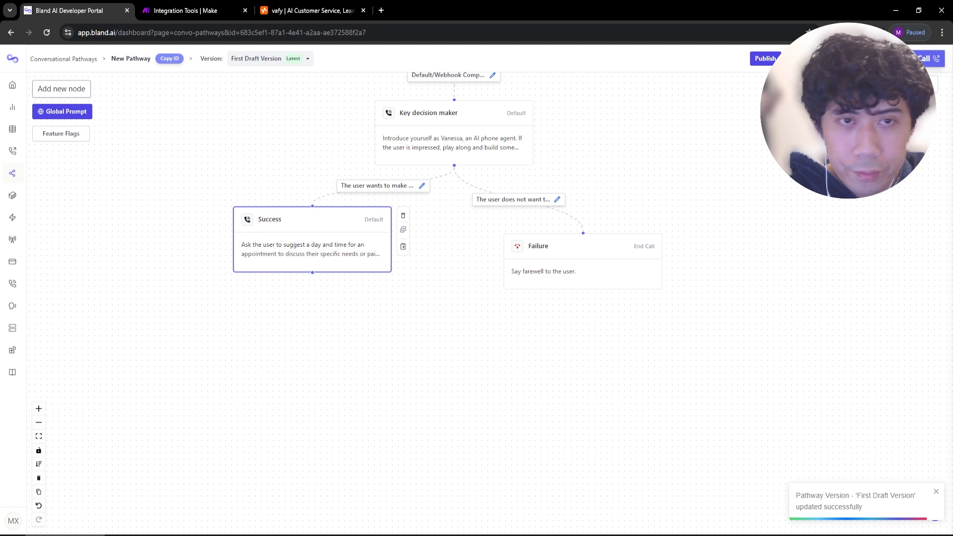
click(63, 91)
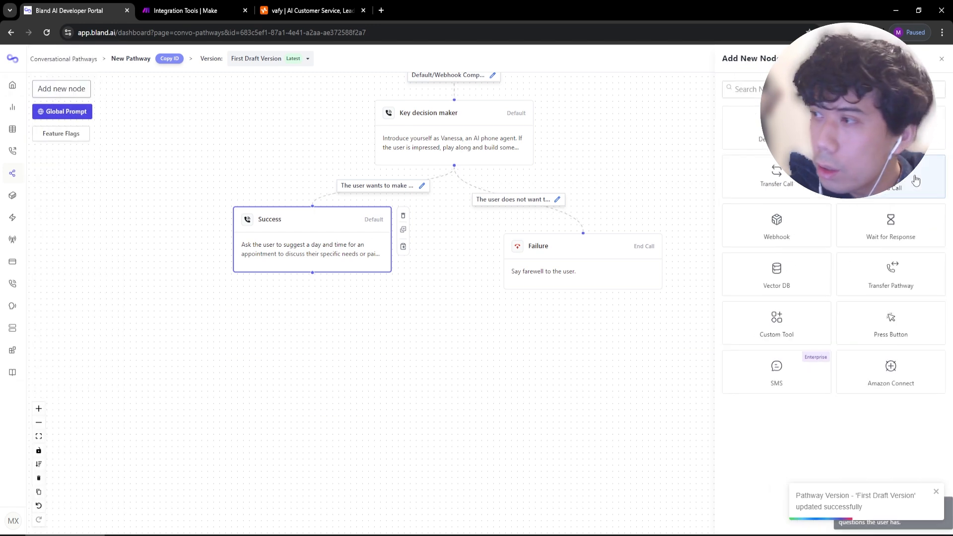
click(787, 130)
drag(575, 299, 321, 349)
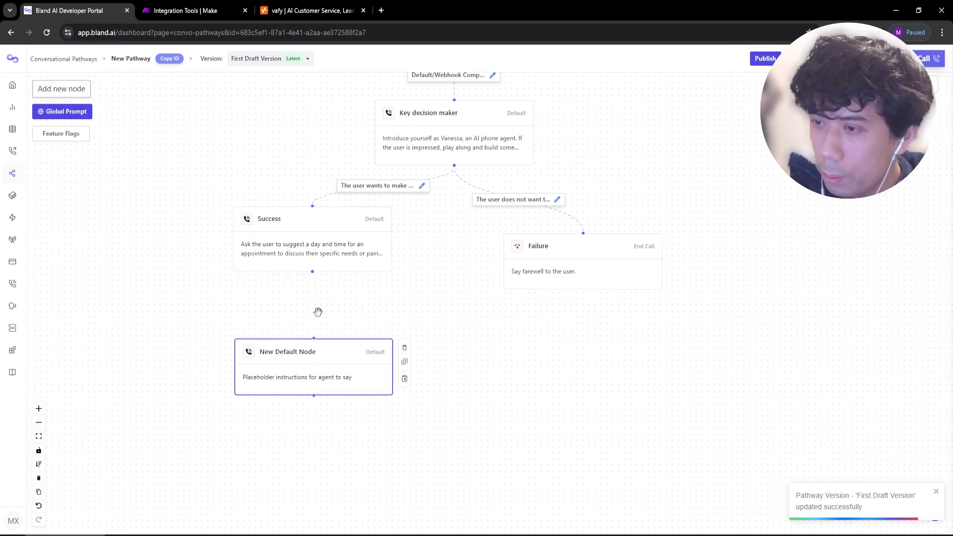
drag(312, 271, 314, 338)
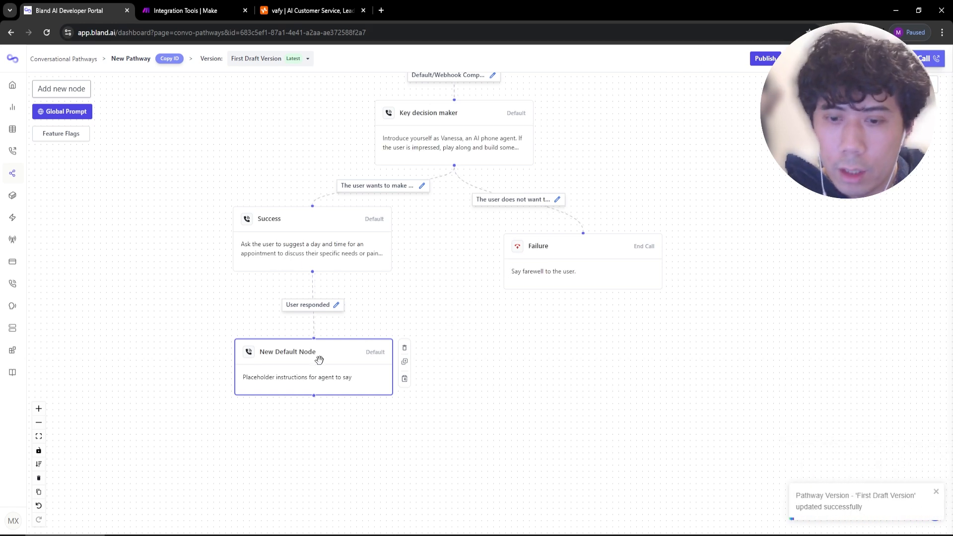
Check today's date on the system calendar.
click(300, 249)
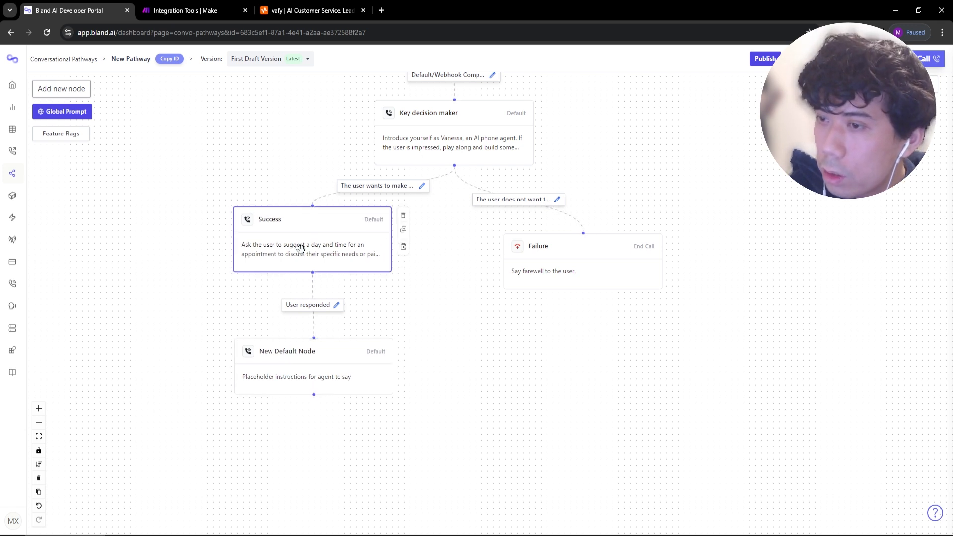
click(933, 535)
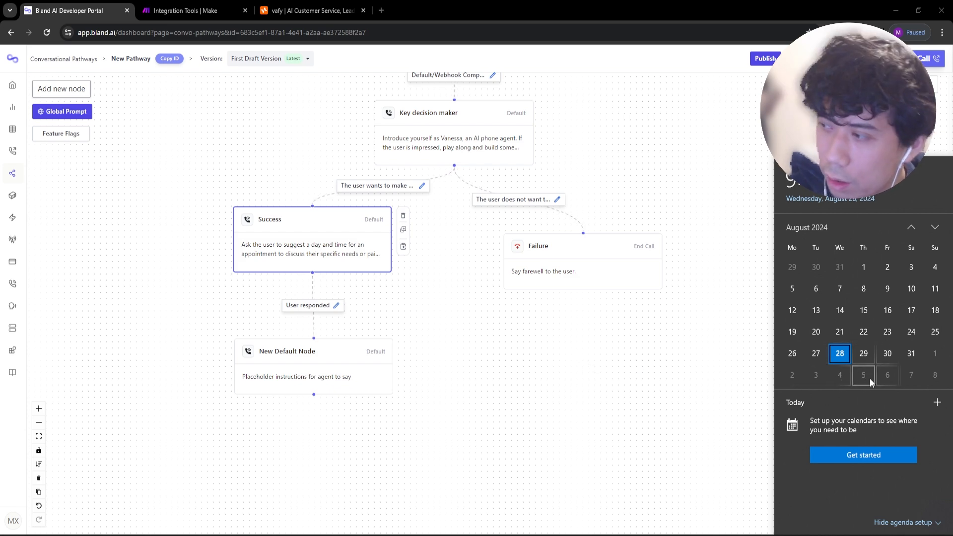
click(747, 369)
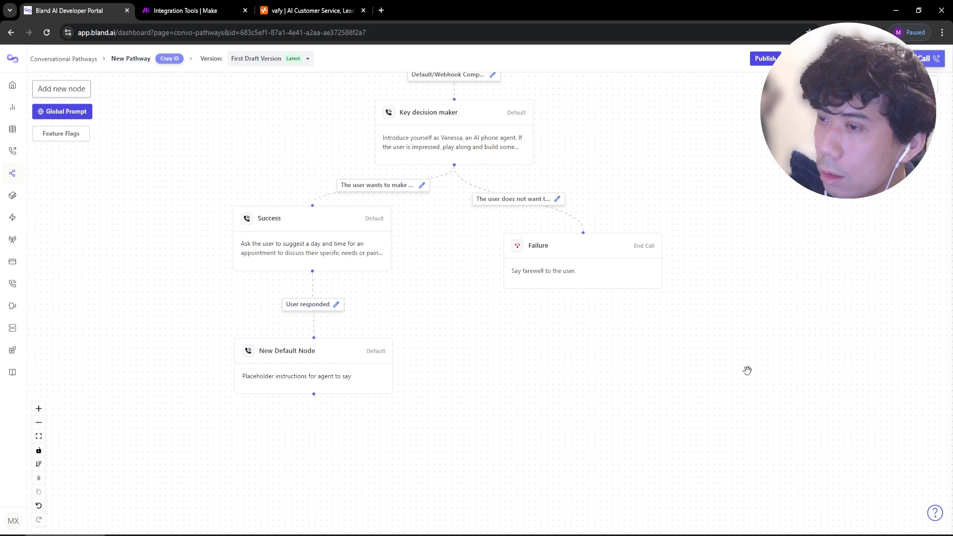
click(813, 59)
Start a pathway test chat with Success as the start node.
click(754, 118)
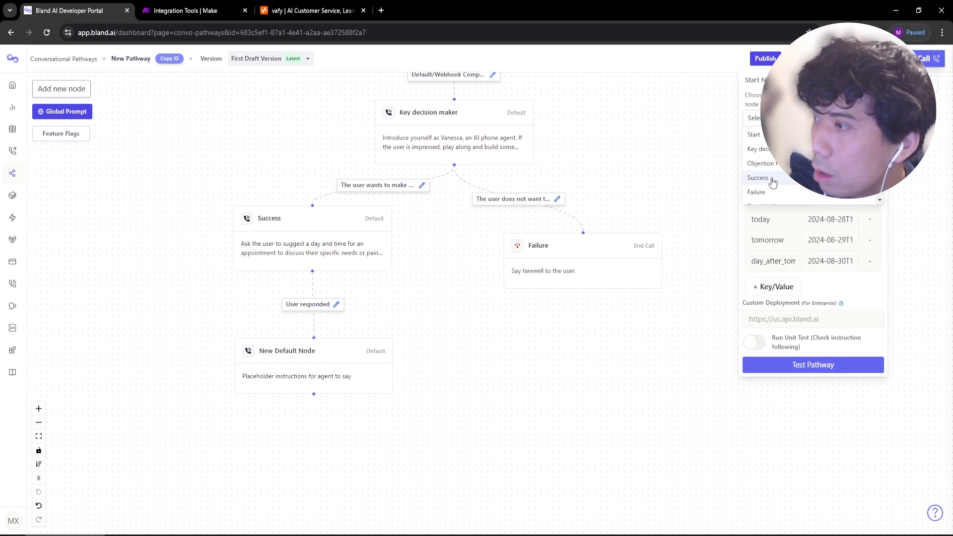
click(753, 178)
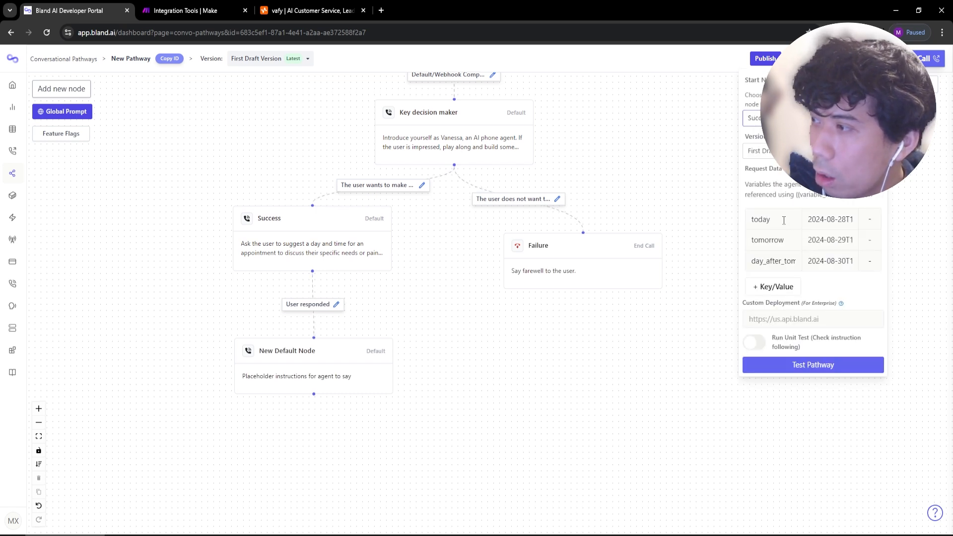
click(780, 261)
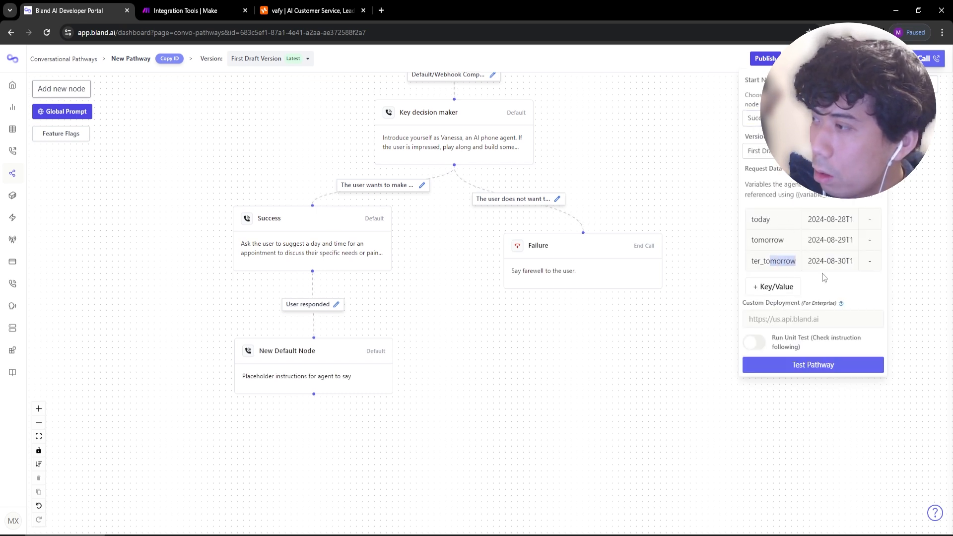
click(810, 368)
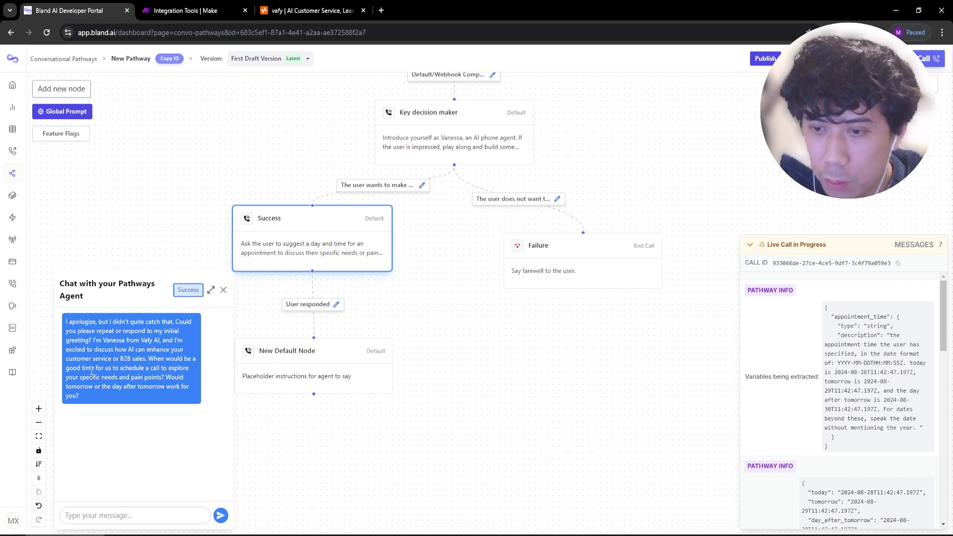
Reply 'how about next friday at 2pm' and verify appointment_time is 2024-09-06T14:00:00.000Z.
click(109, 517)
text(how about next tfr)
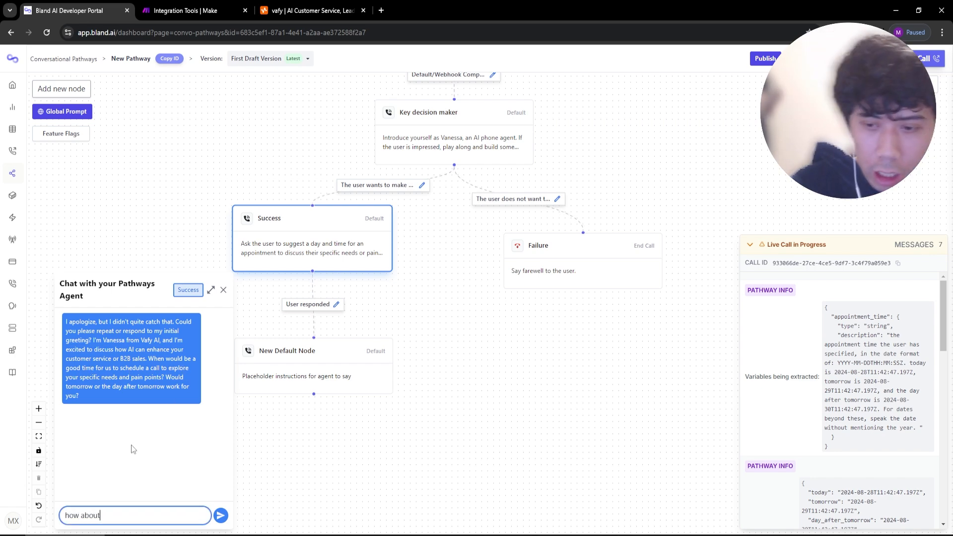
key(BackSpace)
key(BackSpace)
key(BackSpace)
text(friday at 2pm)
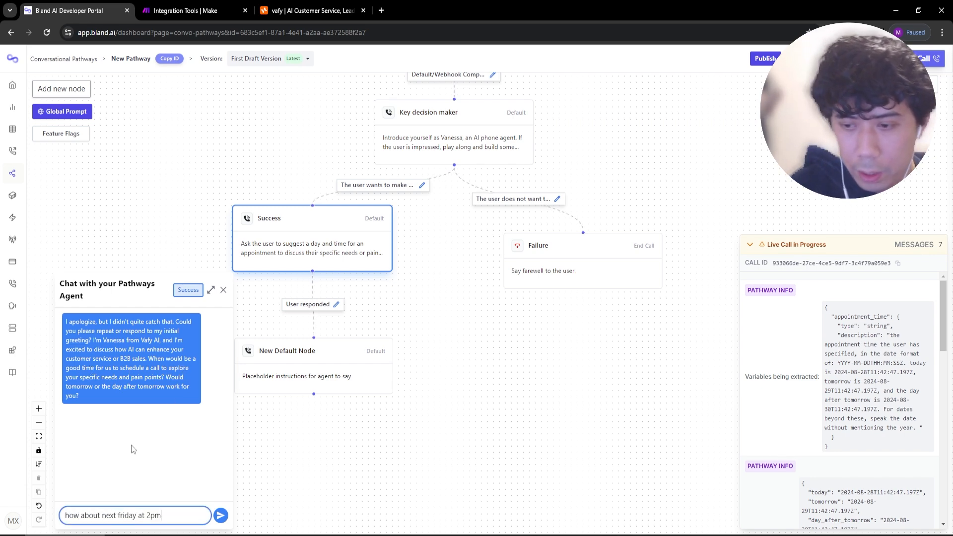
key(Return)
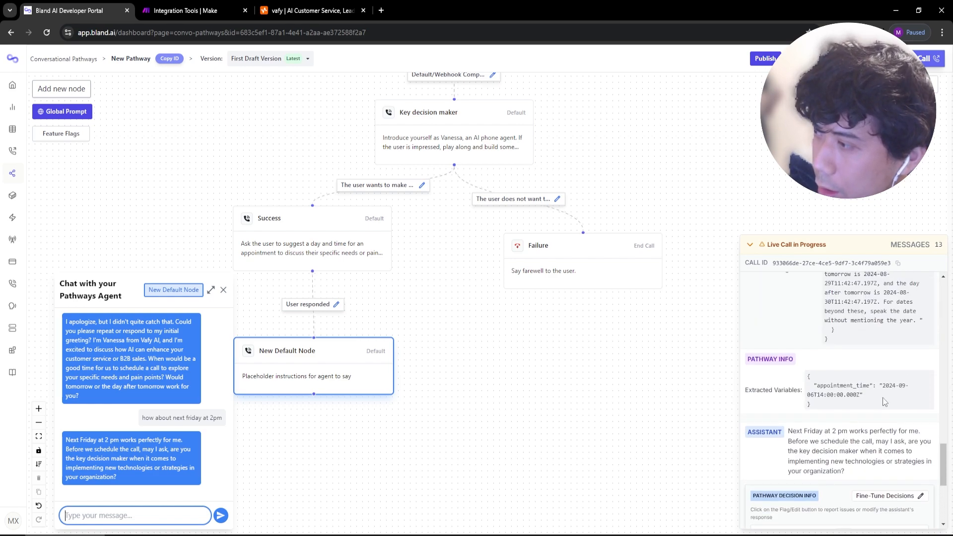
drag(884, 386, 861, 393)
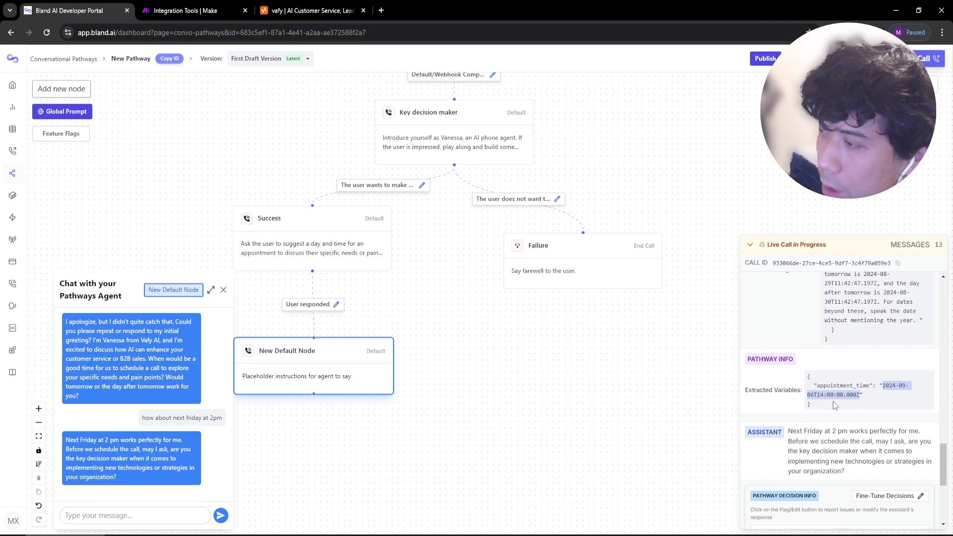
click(936, 535)
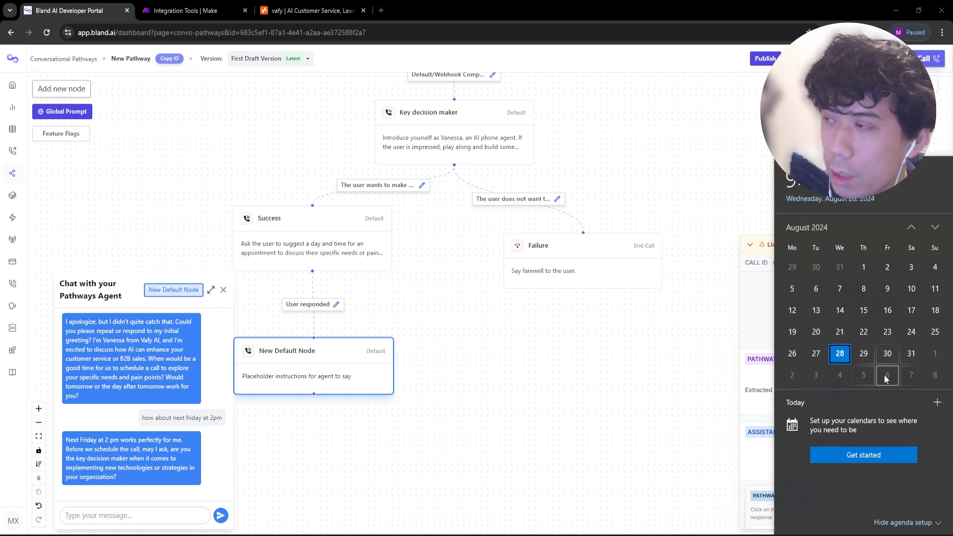
click(756, 392)
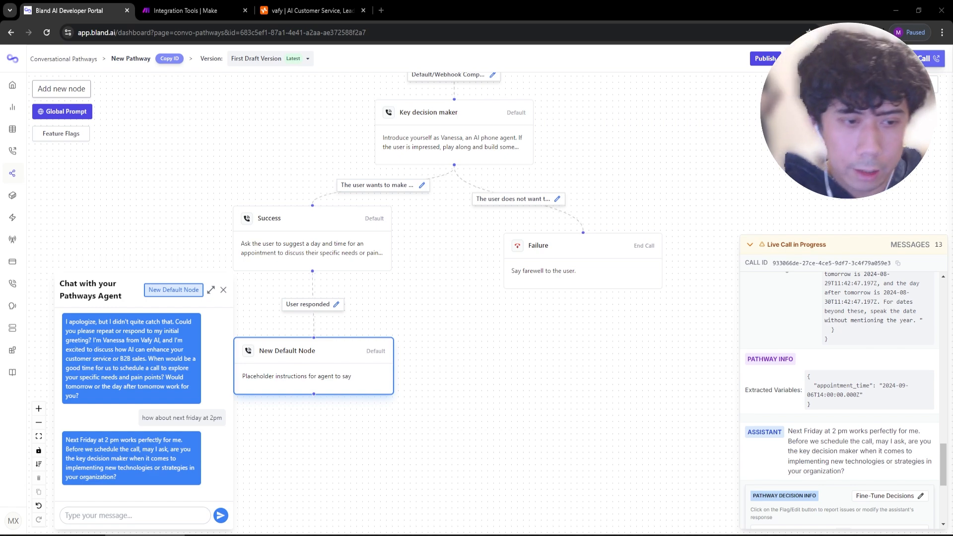
Adjust the User responded connection and delete the placeholder New Default Node.
click(336, 304)
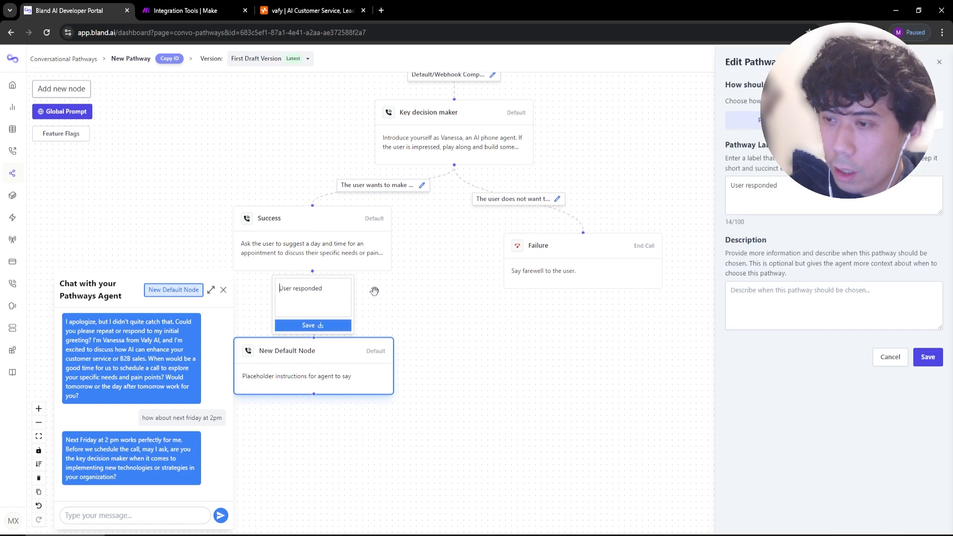
key(ctrl+a)
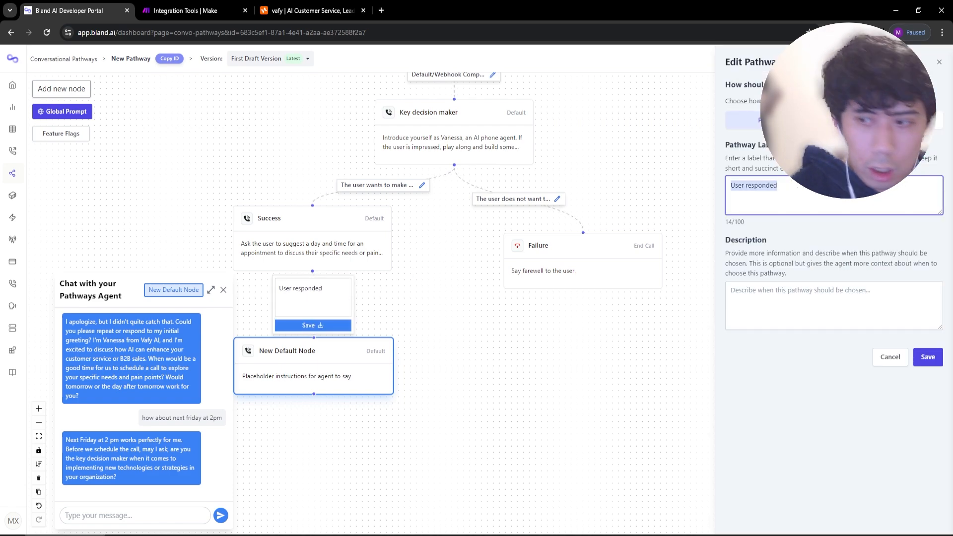
click(512, 468)
drag(469, 385, 473, 383)
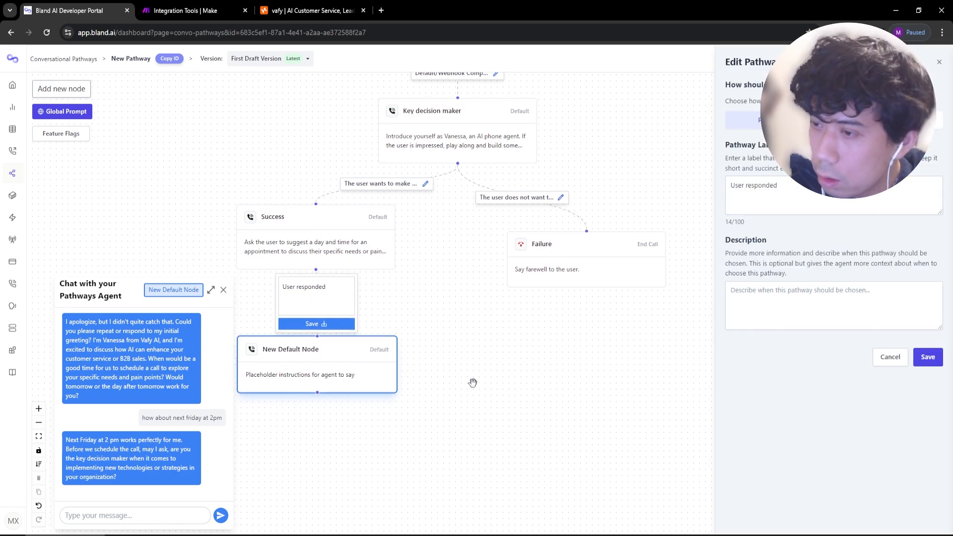
click(927, 357)
right_click(298, 373)
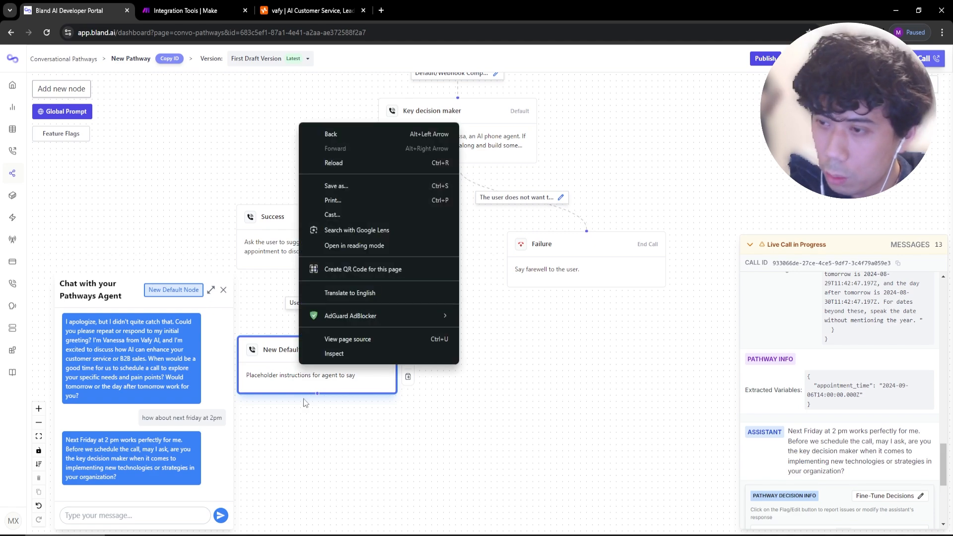
click(305, 403)
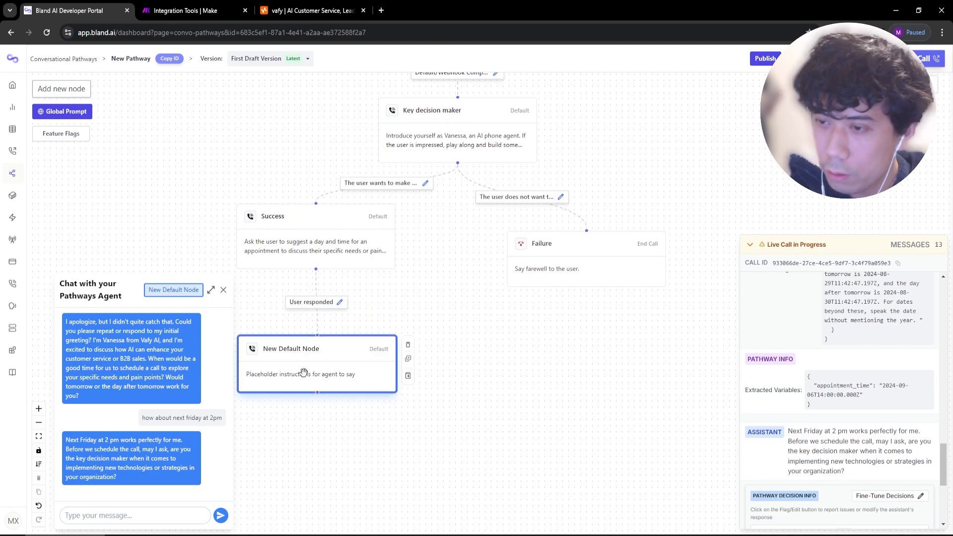
click(409, 345)
Add a webhook node below Success and rename it 'Appointment checker'.
click(62, 88)
click(727, 242)
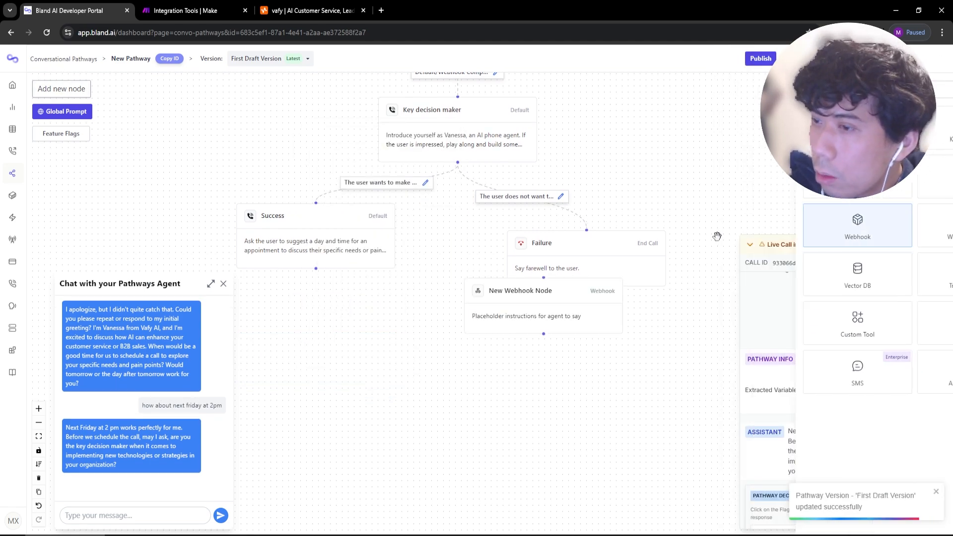
drag(518, 315, 327, 357)
double_click(327, 357)
triple_click(233, 155)
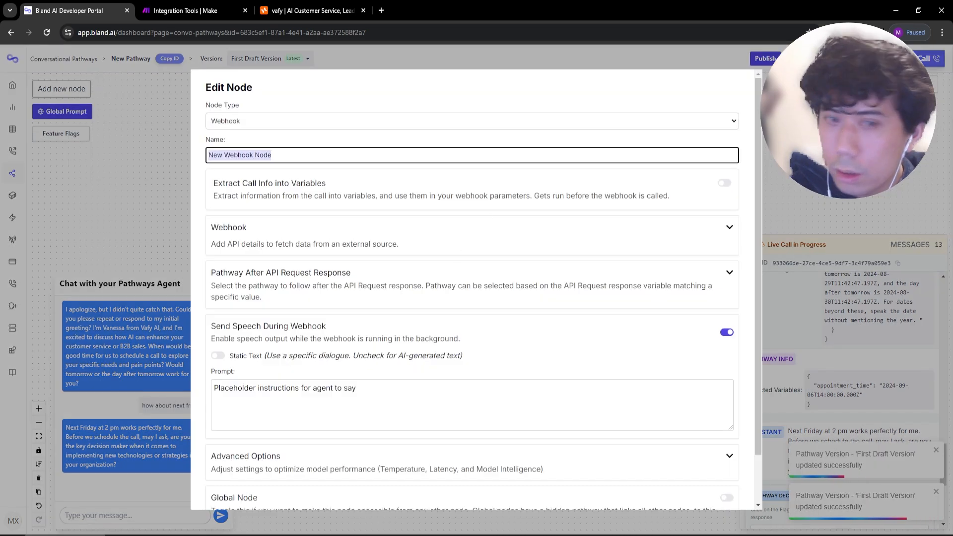
text(Appointment )
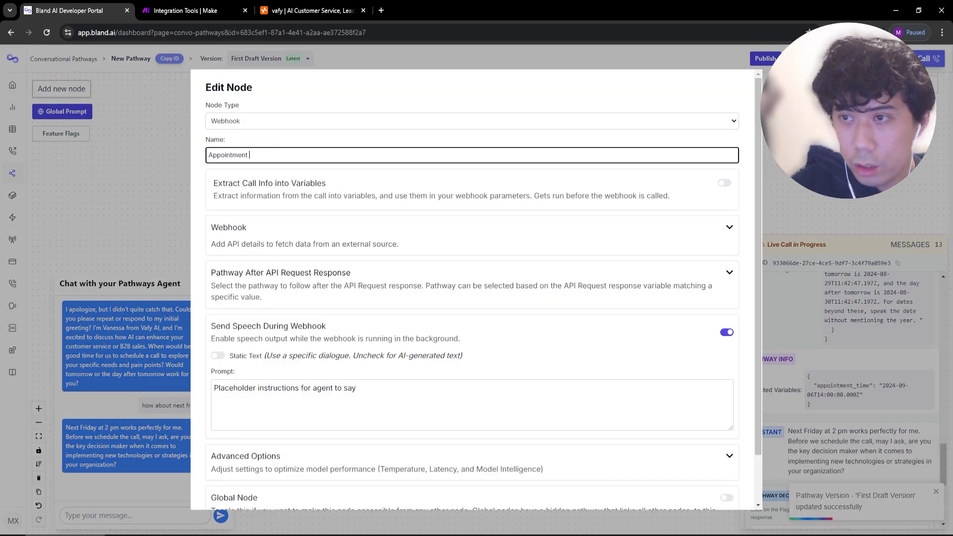
text(checker)
scroll(396, 465, down, 2)
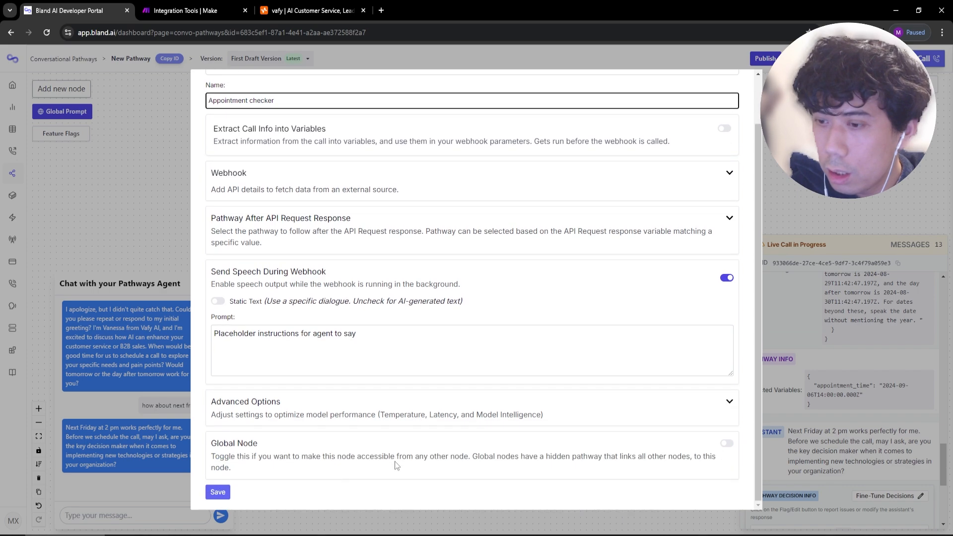
click(213, 493)
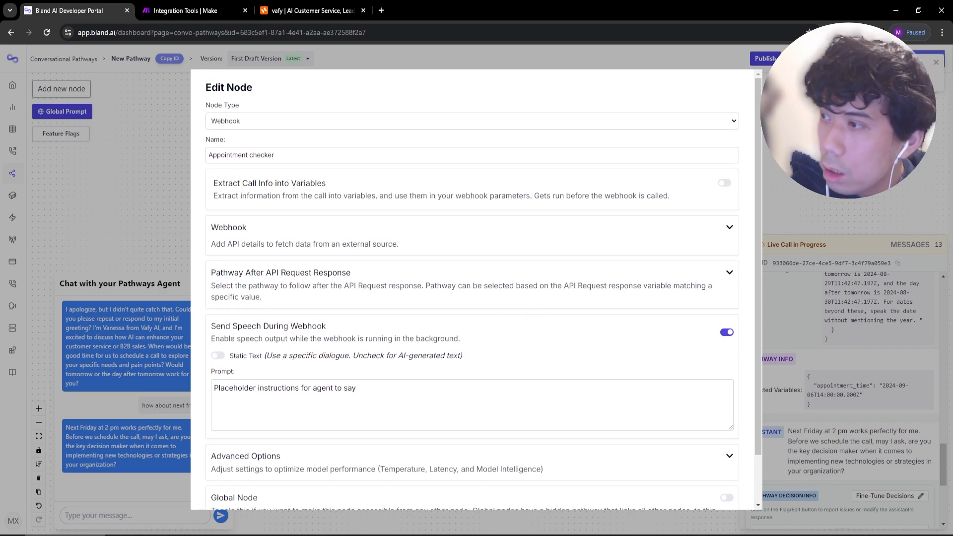
key(Escape)
Add a default node at the lower left named Appointment available.
drag(401, 434, 439, 363)
click(86, 93)
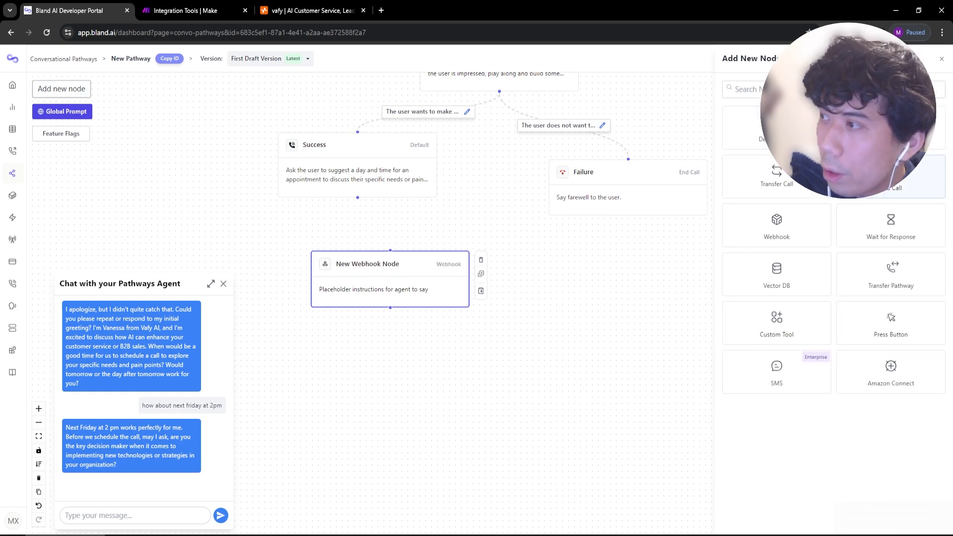
click(776, 128)
drag(536, 299, 319, 427)
double_click(319, 427)
triple_click(337, 158)
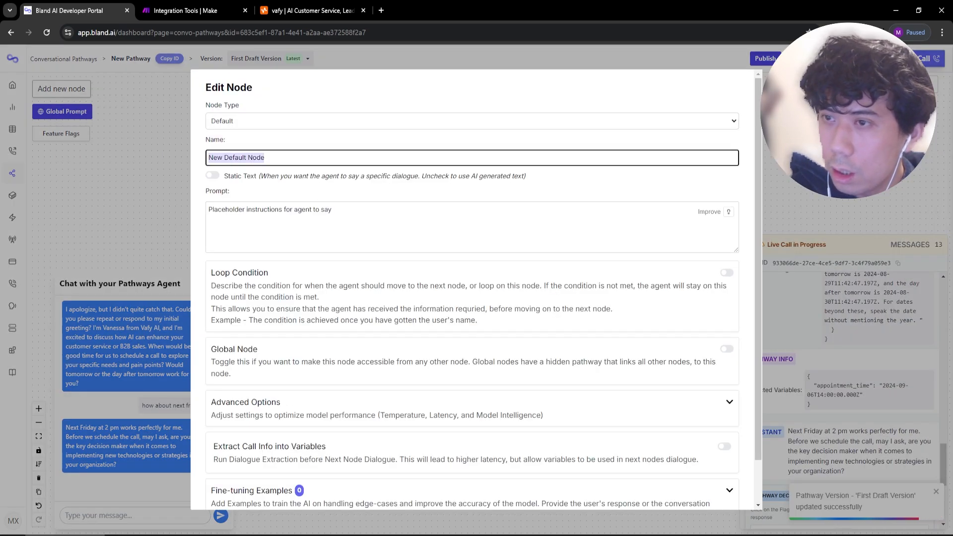
text(Appointment available)
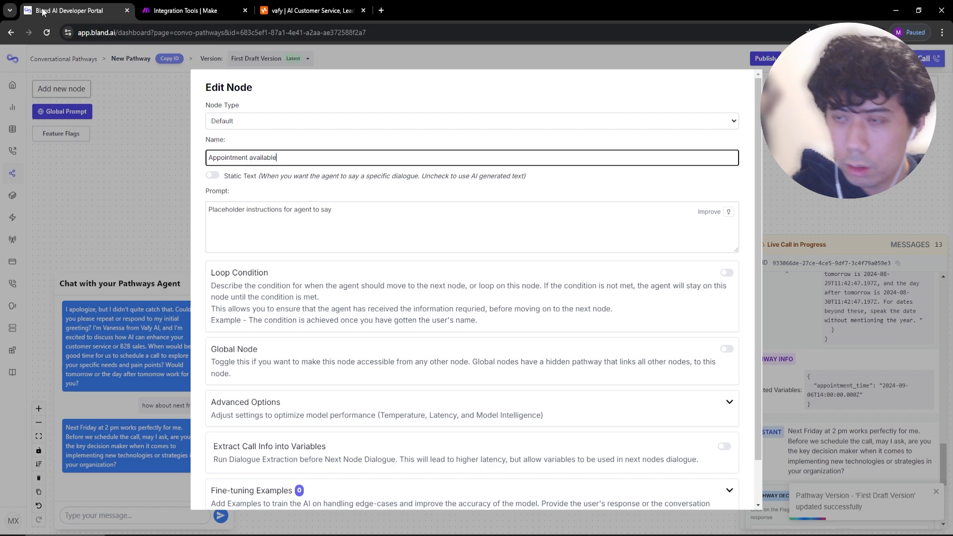
scroll(263, 283, down, 2)
key(Escape)
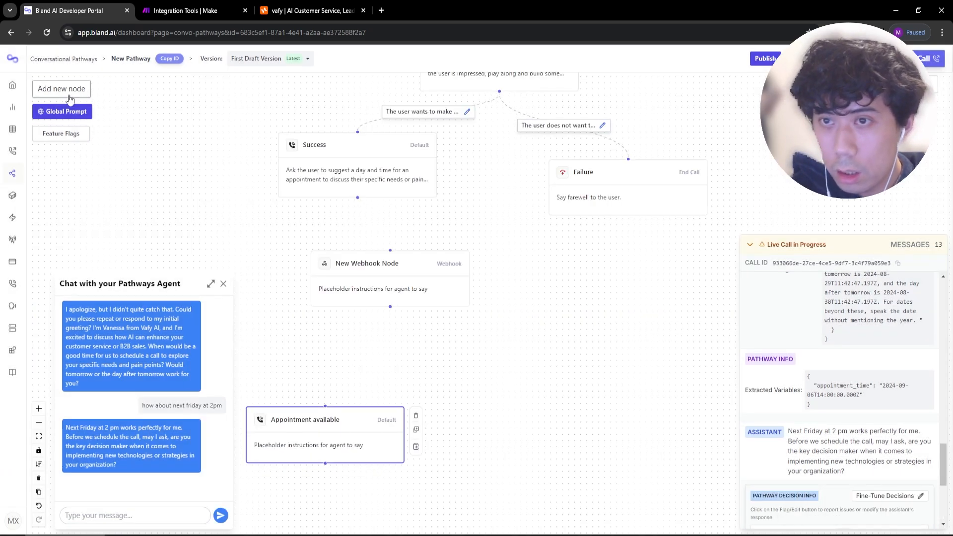
Add another default node to the right named Appointment unavailable.
click(70, 94)
click(777, 128)
drag(517, 313, 581, 312)
double_click(582, 312)
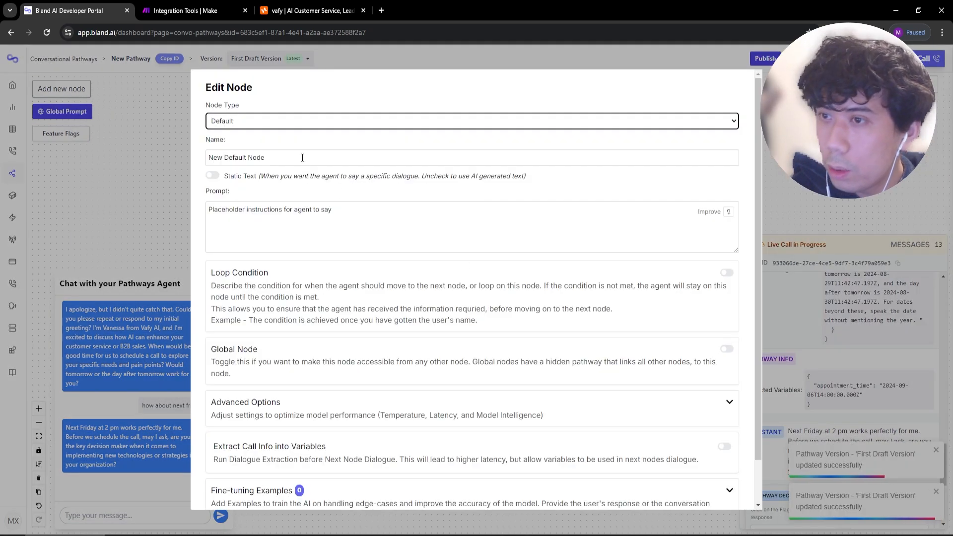
triple_click(302, 157)
text(Appointment unavailable)
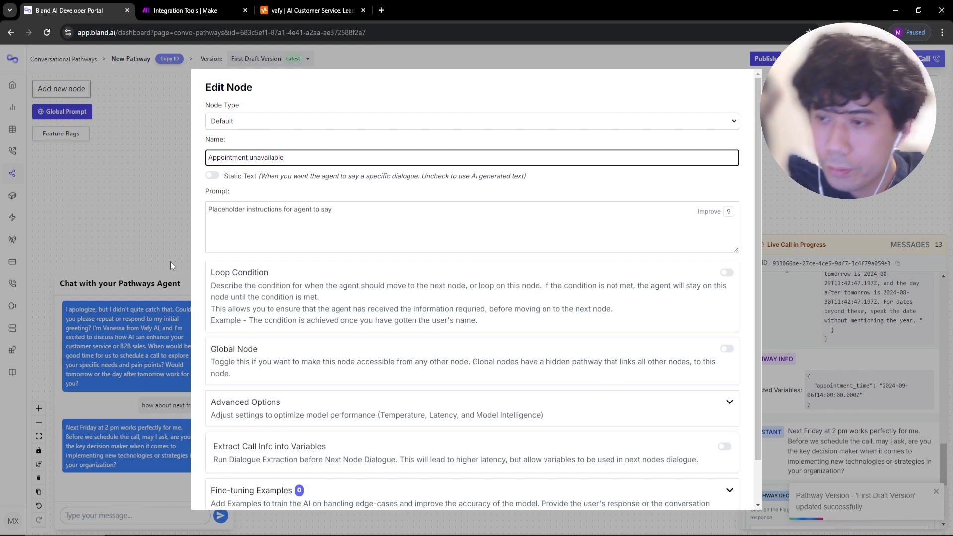
scroll(337, 291, down, 1)
key(Escape)
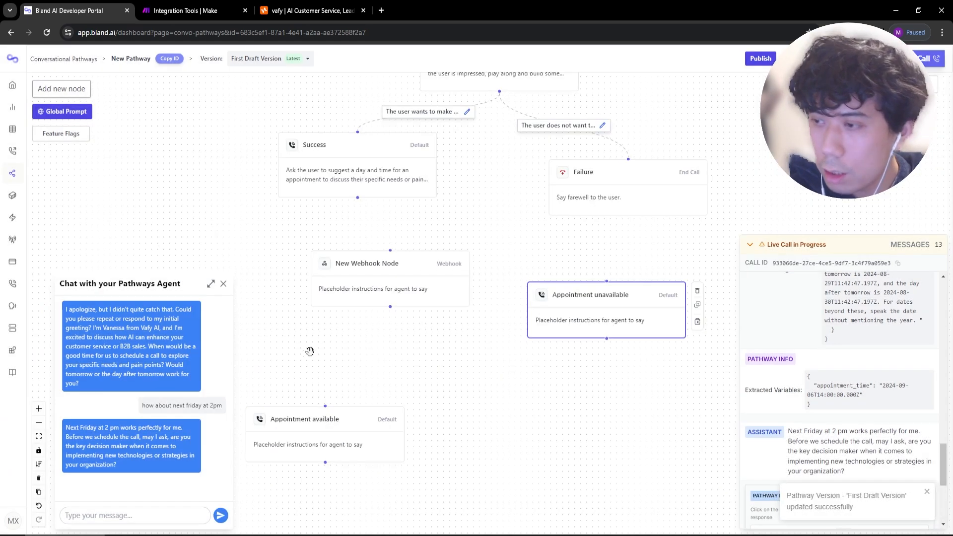
Route the webhook's response to Appointment available and connect Success to the webhook.
click(337, 290)
double_click(337, 291)
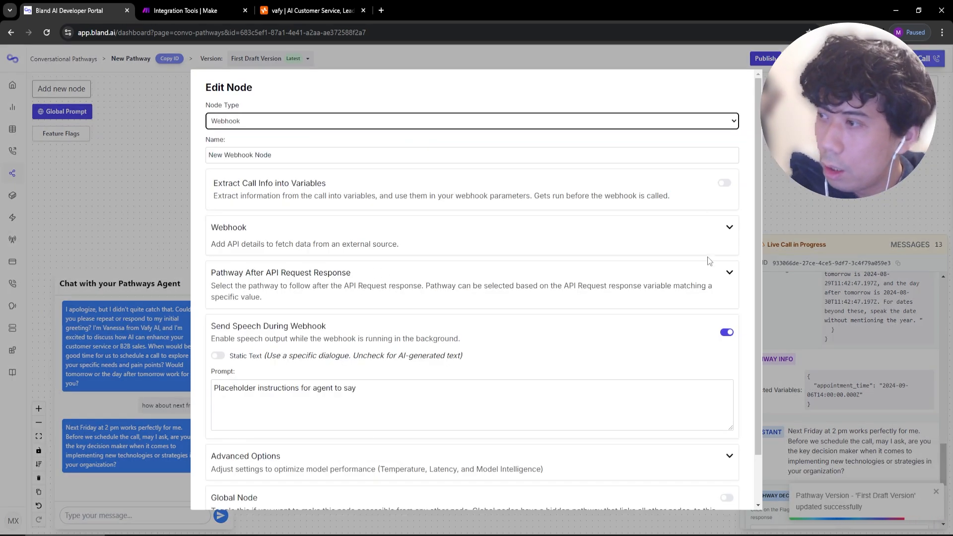
click(729, 272)
click(652, 342)
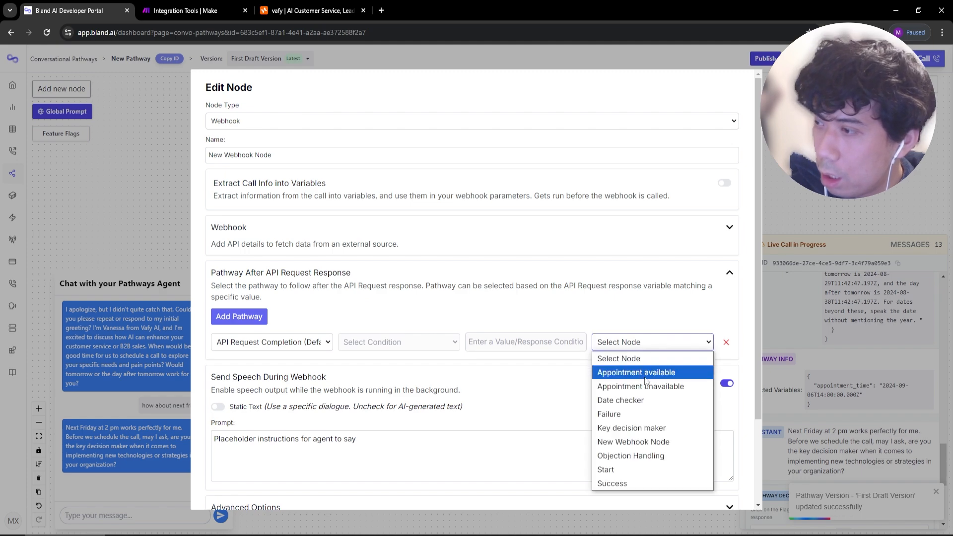
click(645, 372)
scroll(280, 476, down, 3)
click(215, 491)
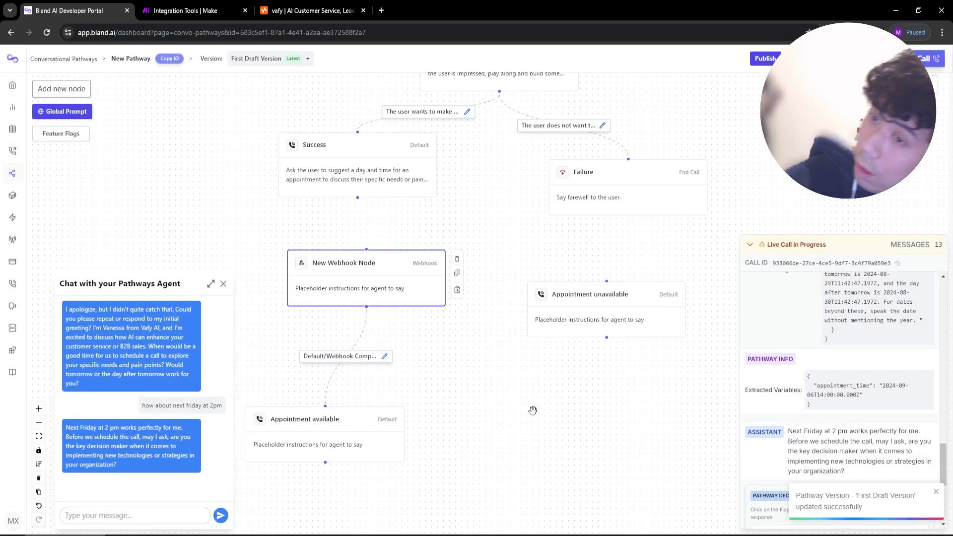
drag(355, 199, 367, 249)
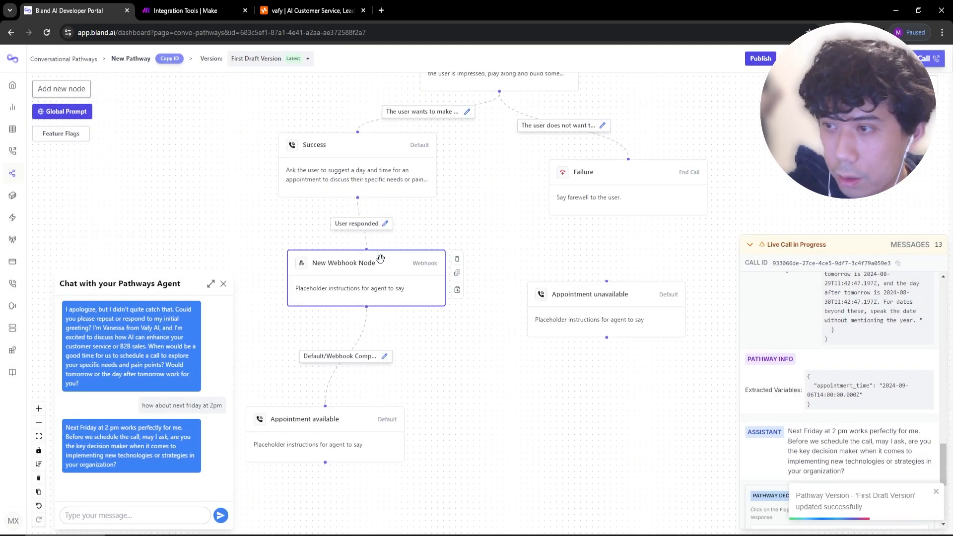
Label the link into the webhook 'The user has given us a day and time for'.
click(384, 223)
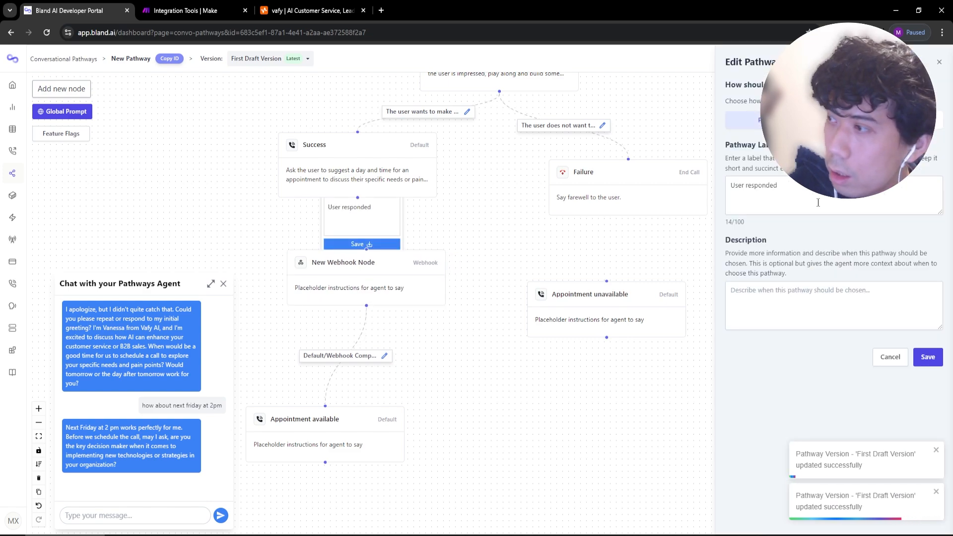
text(The user has given us)
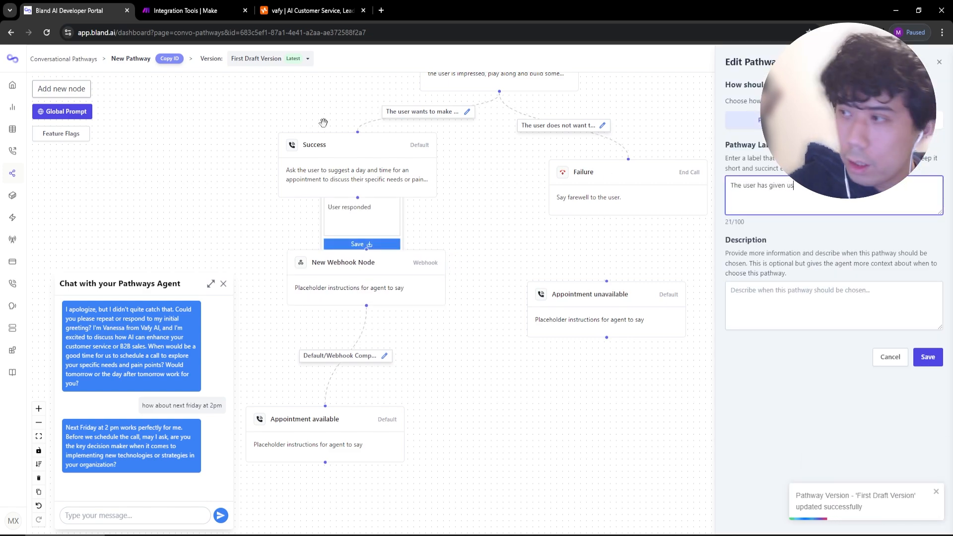
text( a day and time for)
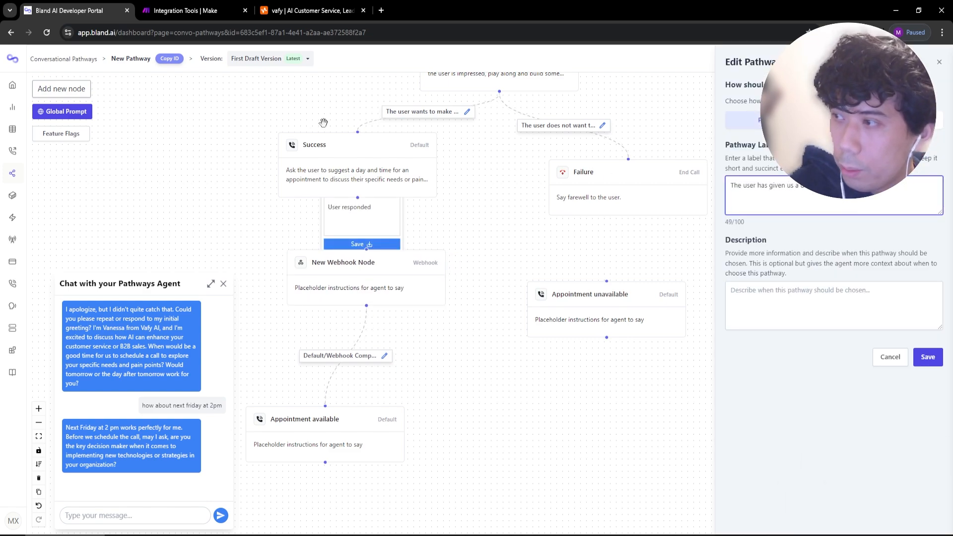
key(BackSpace)
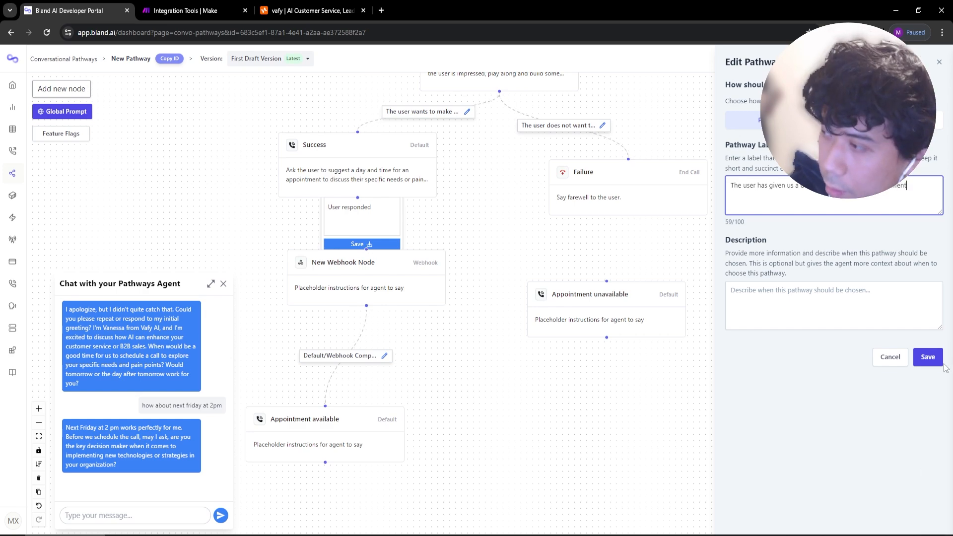
click(927, 358)
Give the webhook node static text 'Please wait while I check our calendar.' and save.
double_click(332, 287)
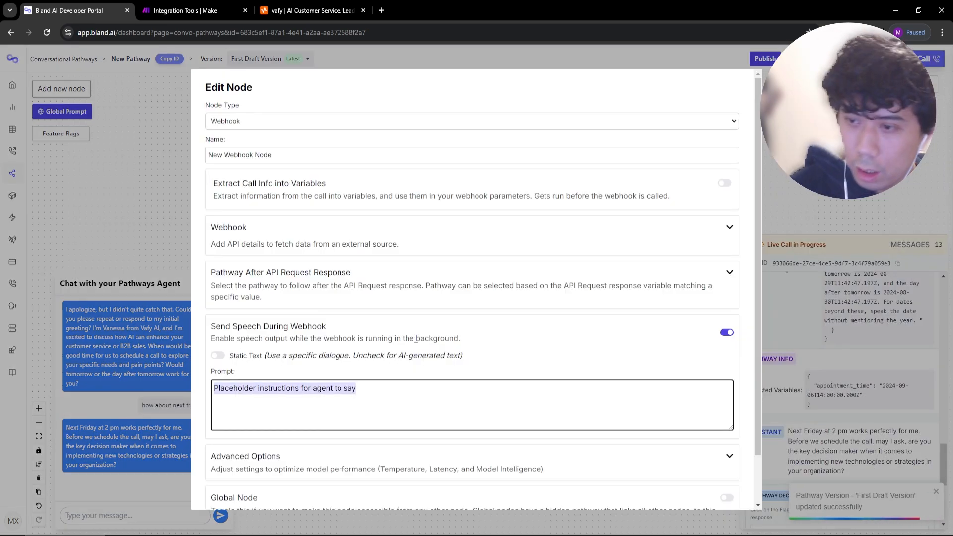
text(Please wait while )
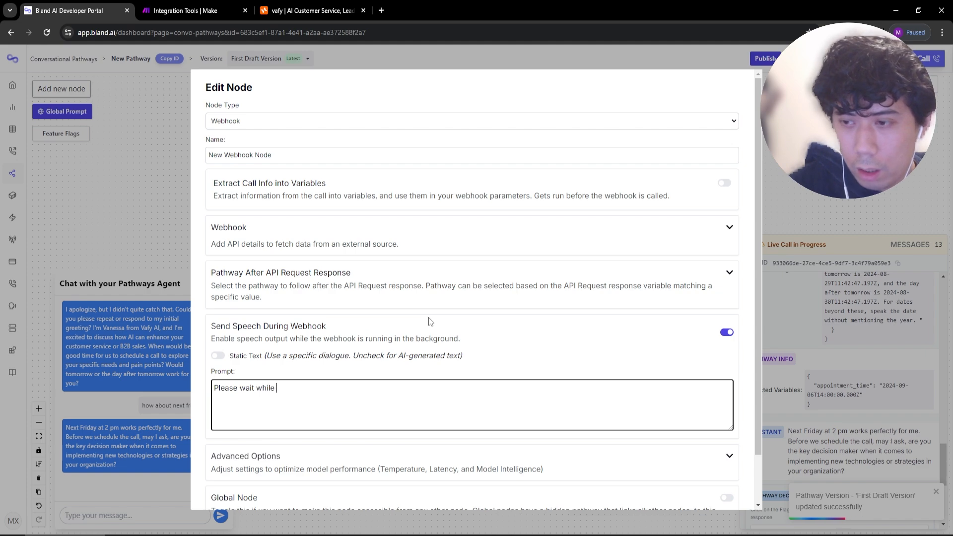
text(I check the calendar)
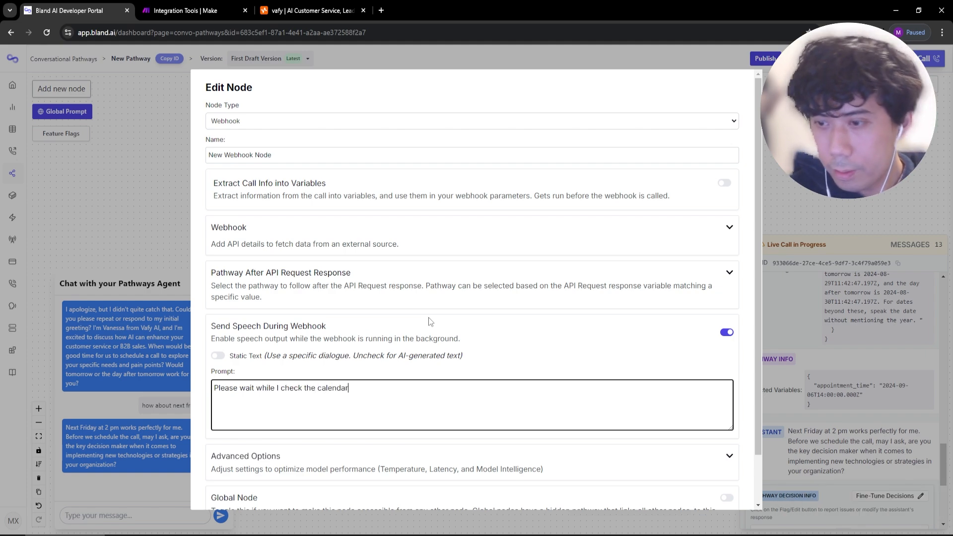
key(ctrl+a)
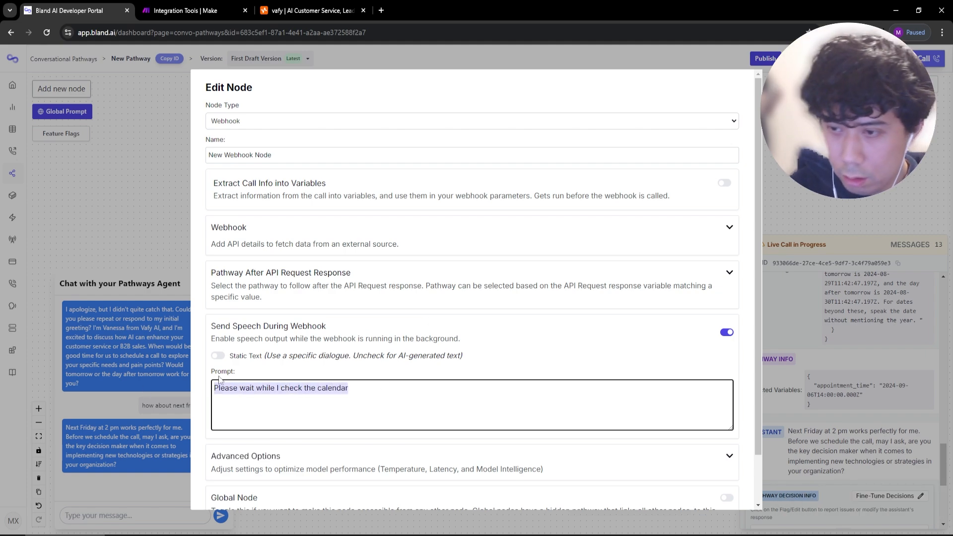
click(218, 355)
click(454, 405)
text(Please wait while I check our calendar.)
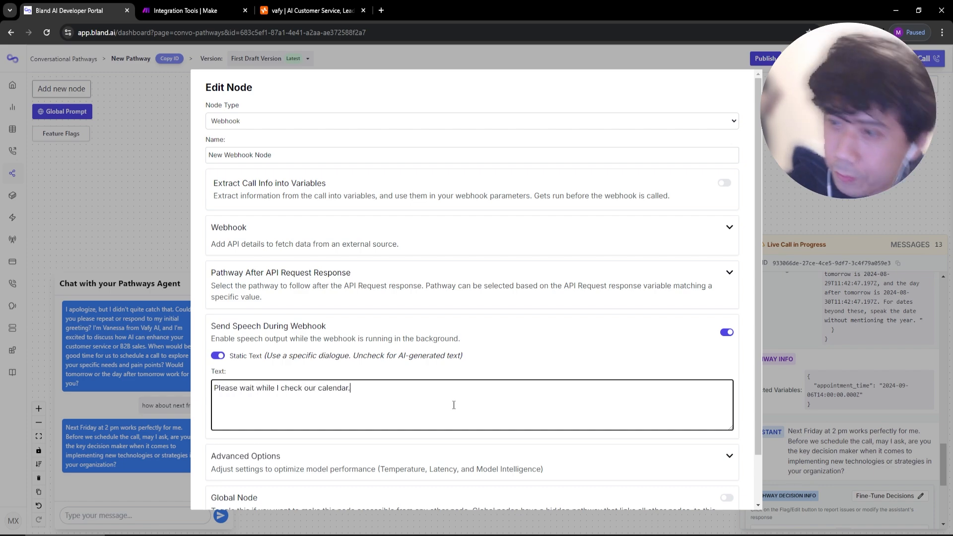
scroll(263, 430, down, 1)
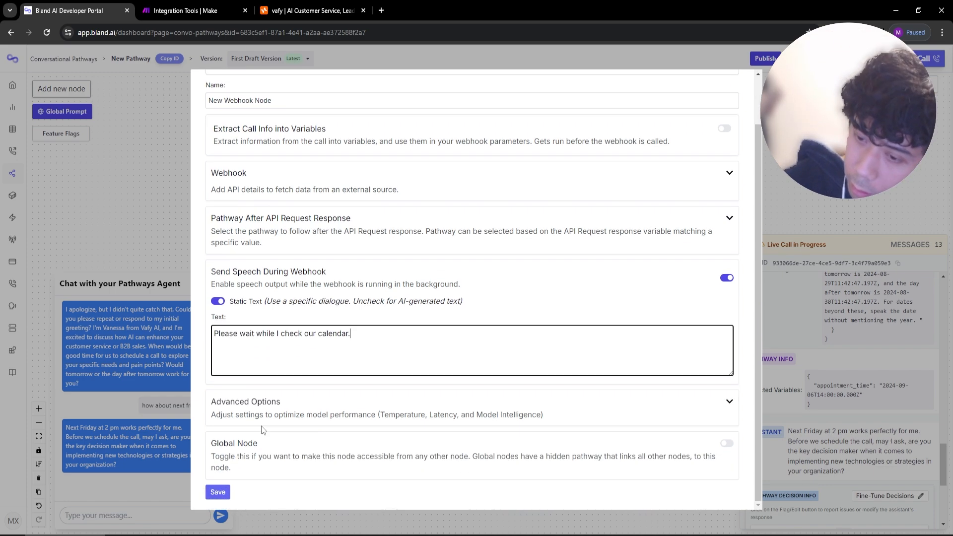
click(216, 493)
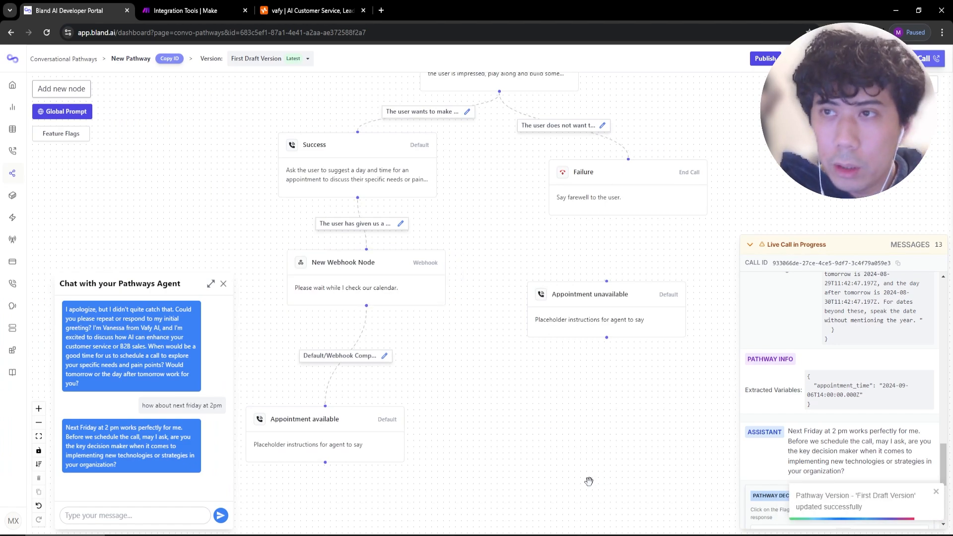
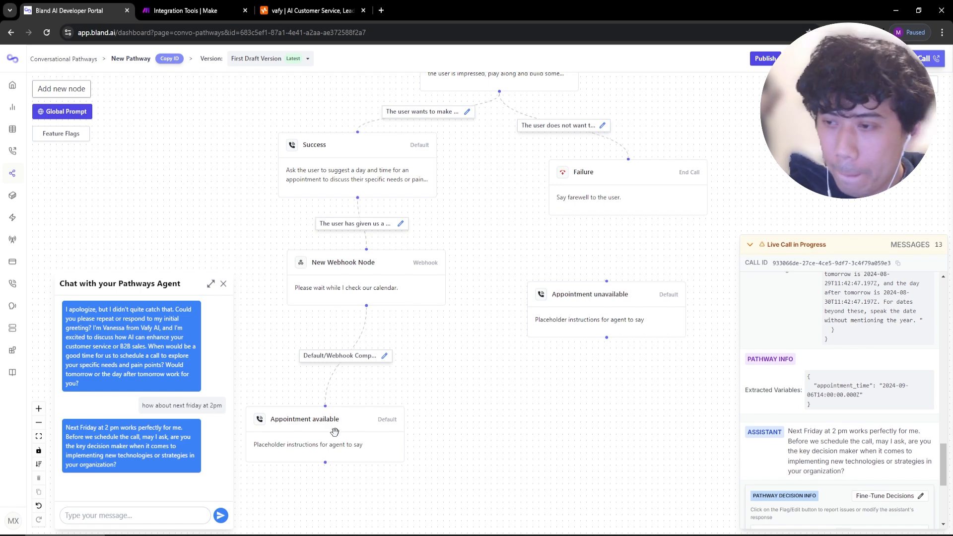
Drag the Appointment available node up and right, closer under the New Webhook Node.
drag(331, 431, 380, 406)
In Make, leave the current scenario and create a new one from the Scenarios list.
click(165, 6)
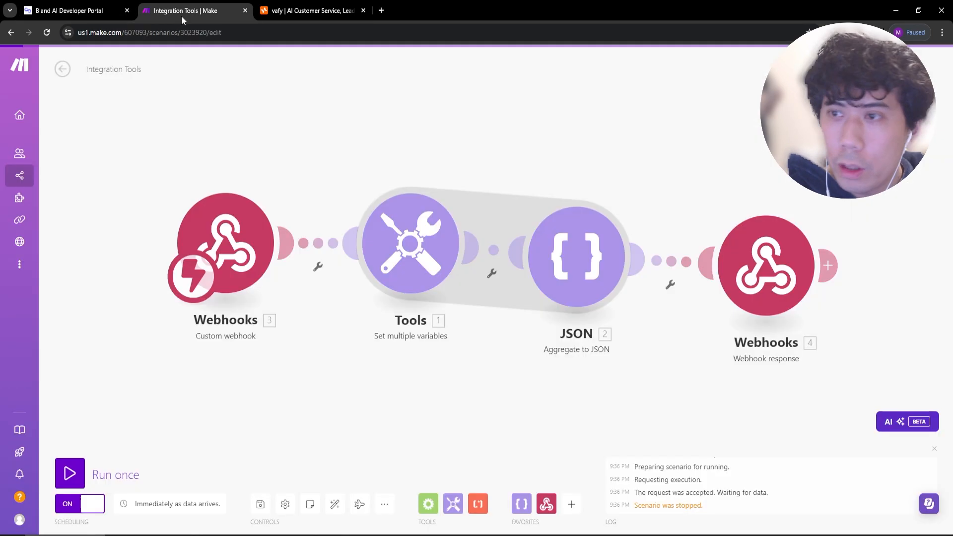
click(63, 69)
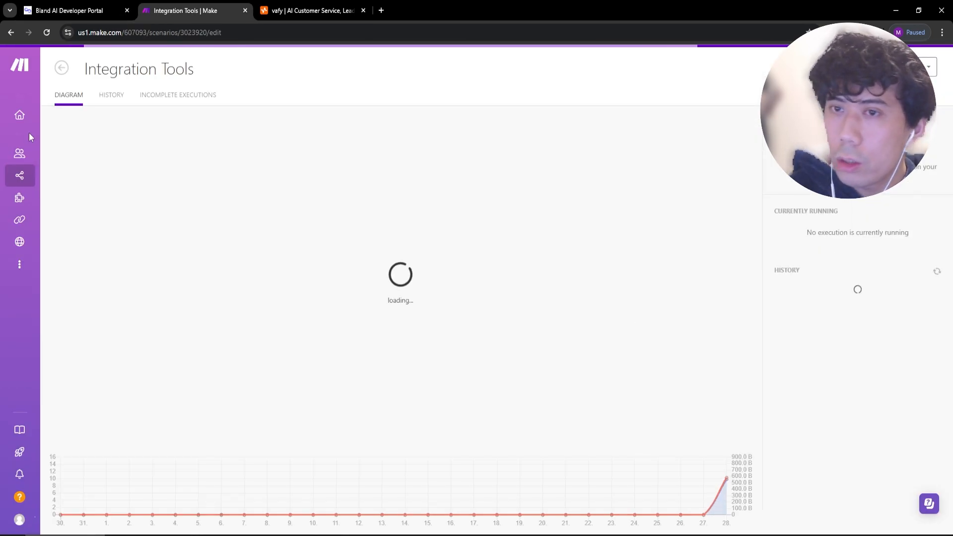
click(22, 176)
click(899, 66)
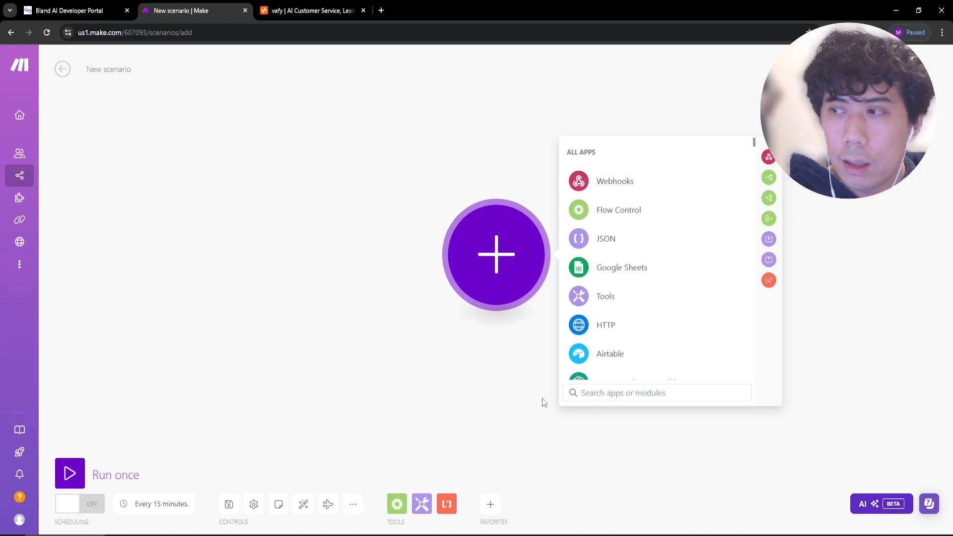
scroll(645, 367, down, 4)
scroll(636, 290, up, 4)
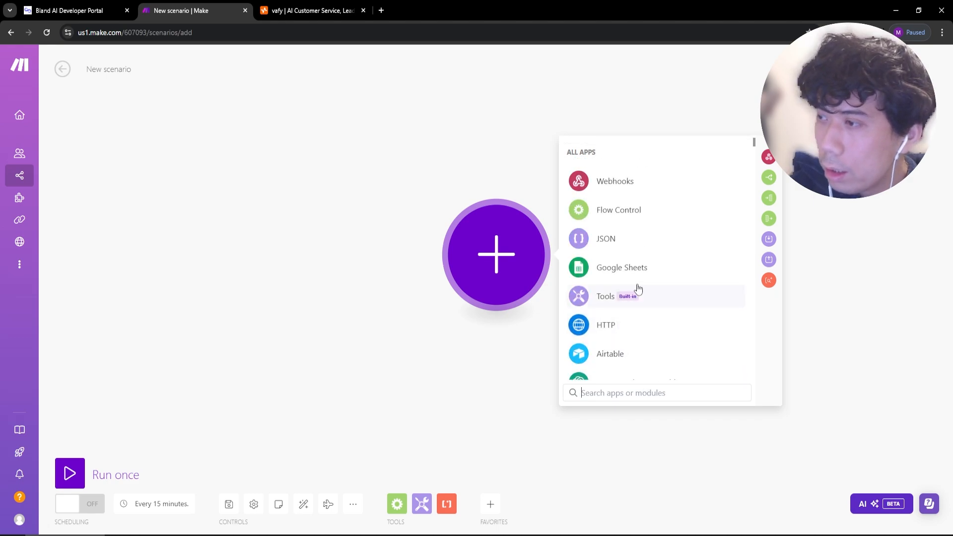
scroll(618, 278, down, 3)
scroll(625, 248, down, 1)
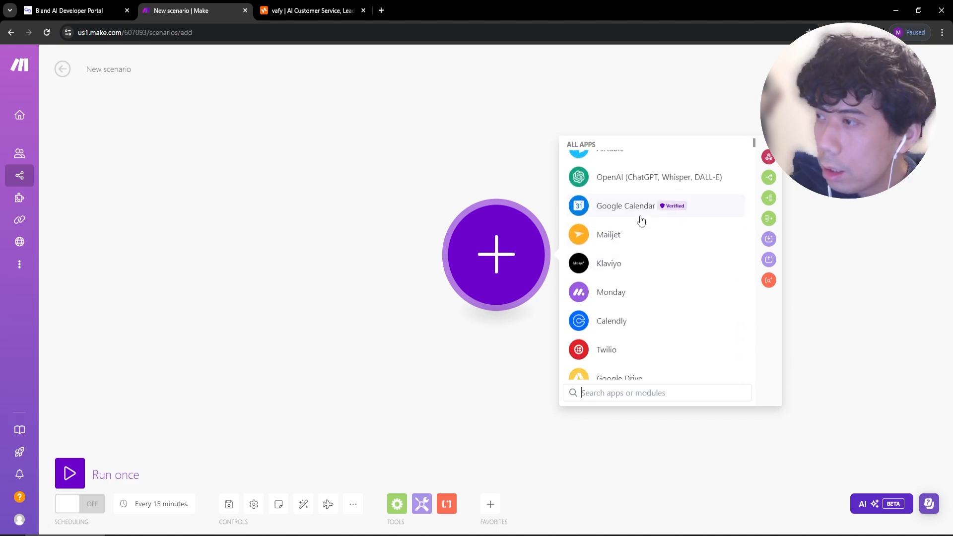
Add a Webhooks Custom mailhook trigger using a new hook named 'appointment time'.
click(615, 390)
text(web)
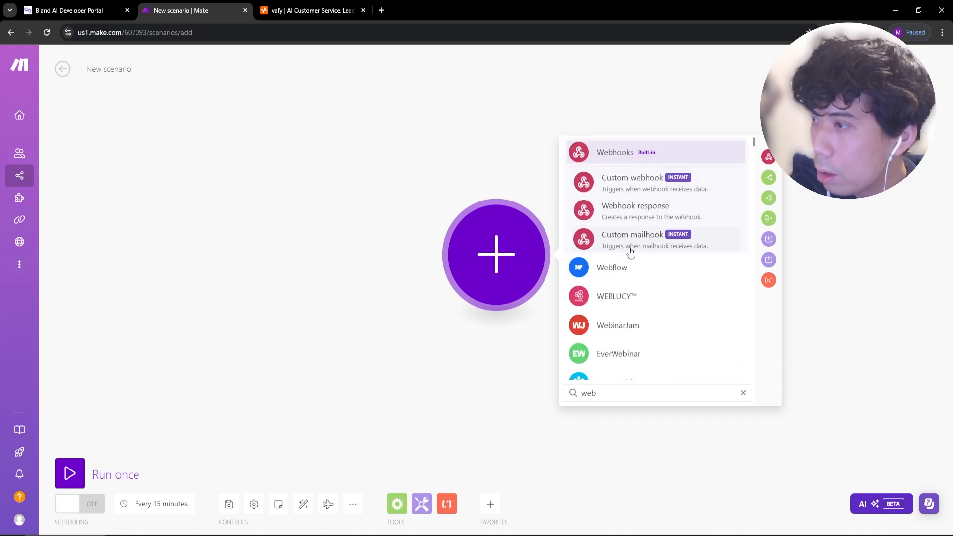
click(631, 248)
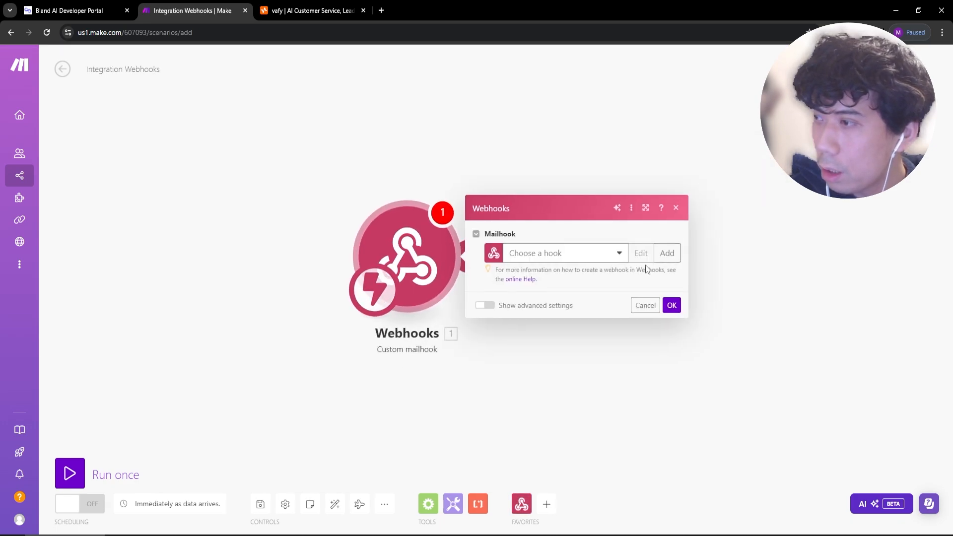
click(666, 251)
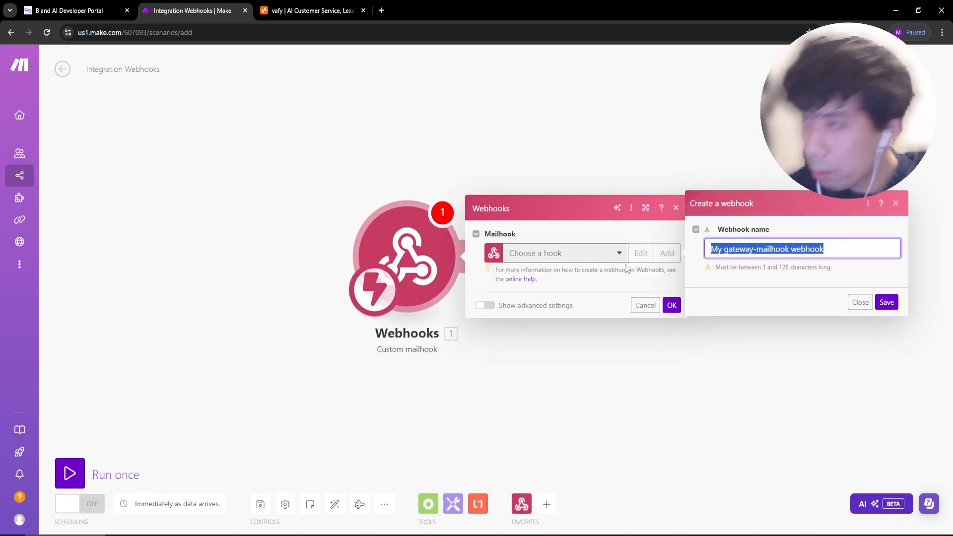
text(appointme)
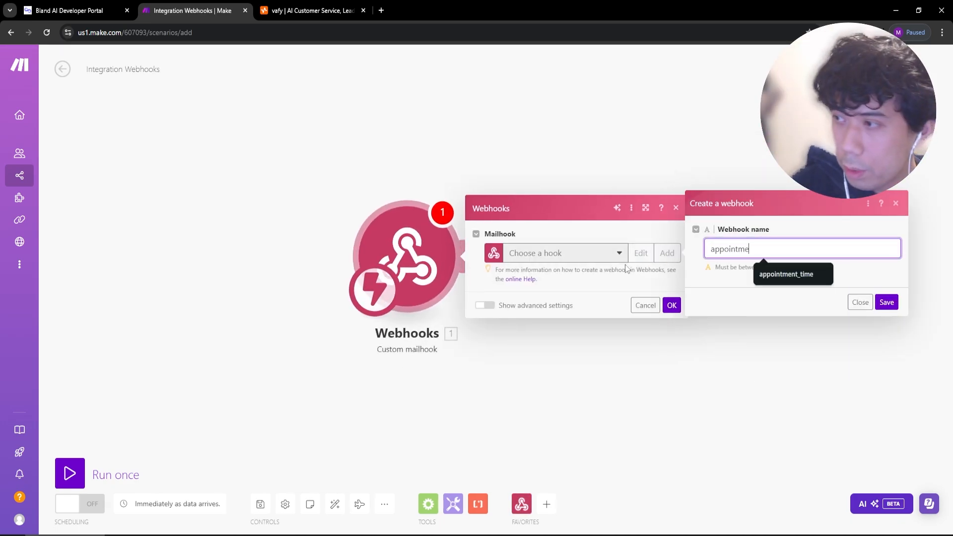
text(nt time)
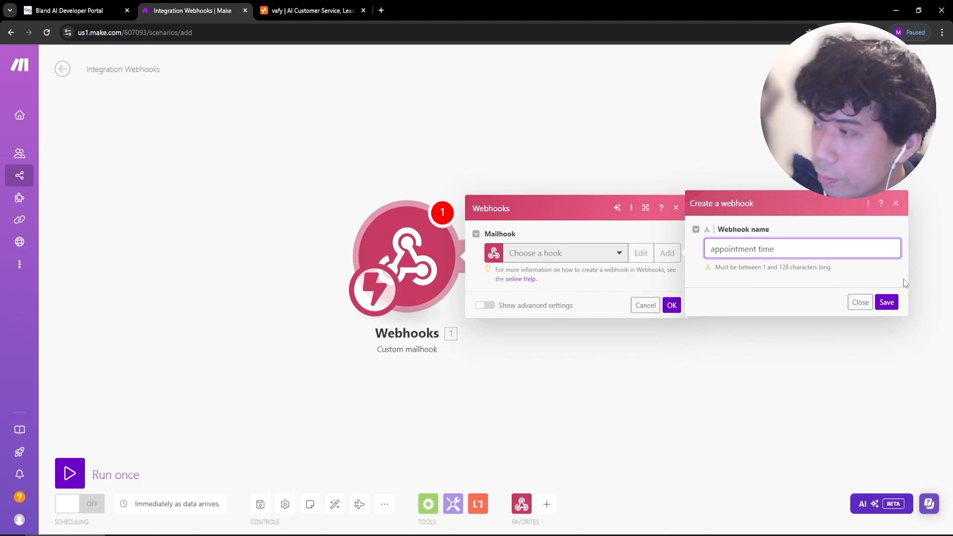
click(893, 301)
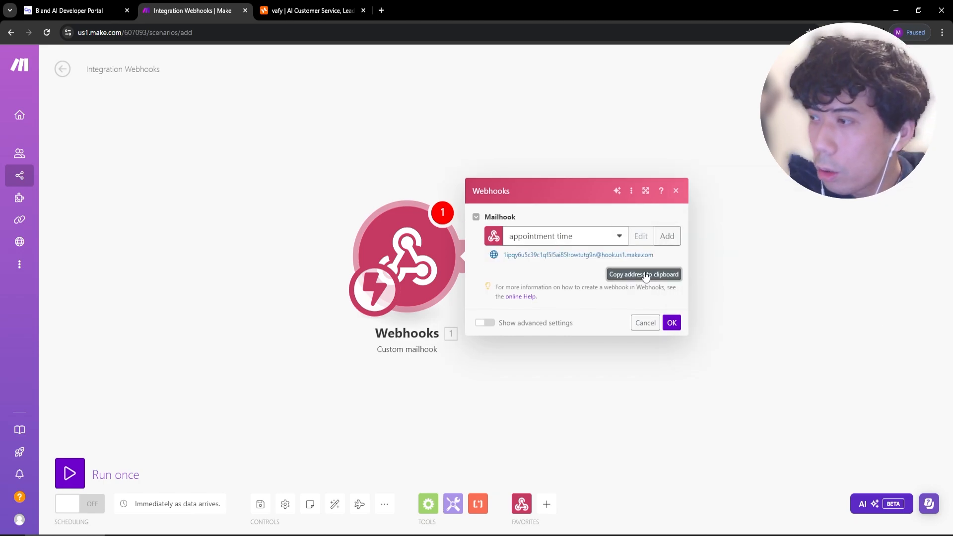
click(74, 11)
click(382, 418)
key(Escape)
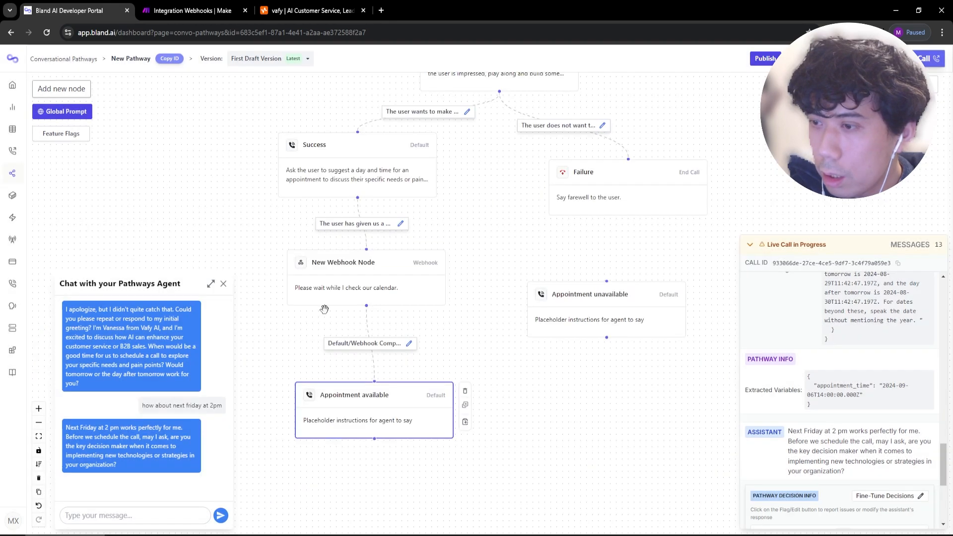
Paste the Make hook address into the New Webhook Node's URL field.
click(389, 290)
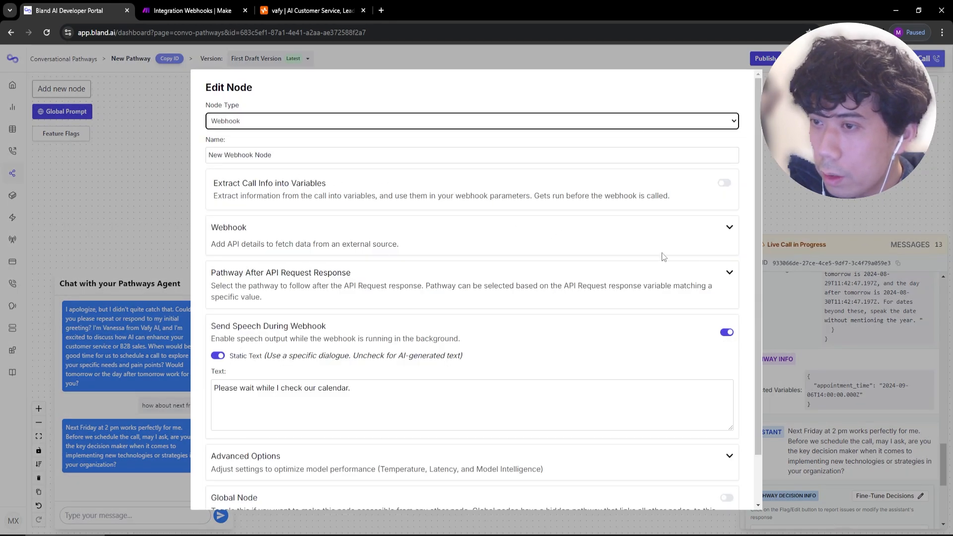
click(729, 228)
click(302, 258)
key(ctrl+v)
click(236, 259)
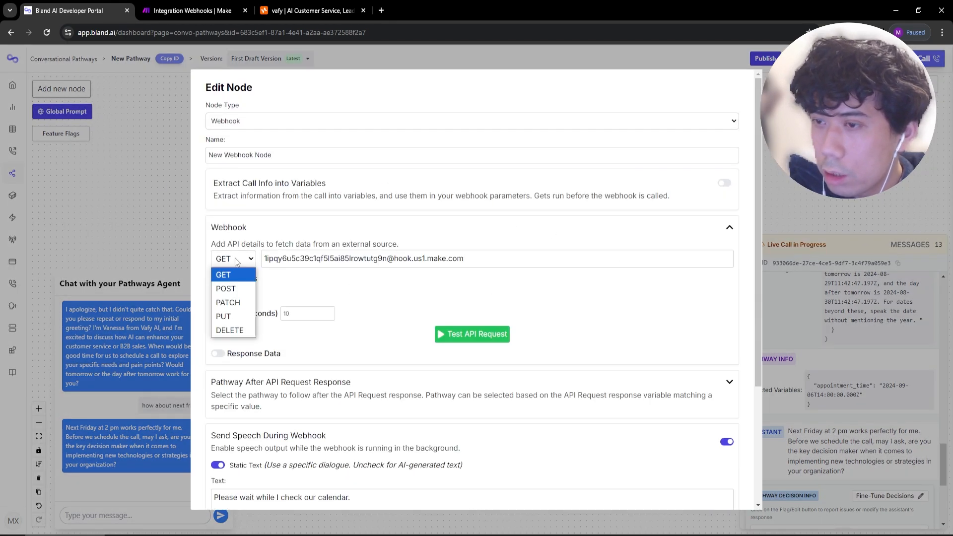
click(519, 264)
key(ctrl+a)
key(ctrl+c)
click(235, 7)
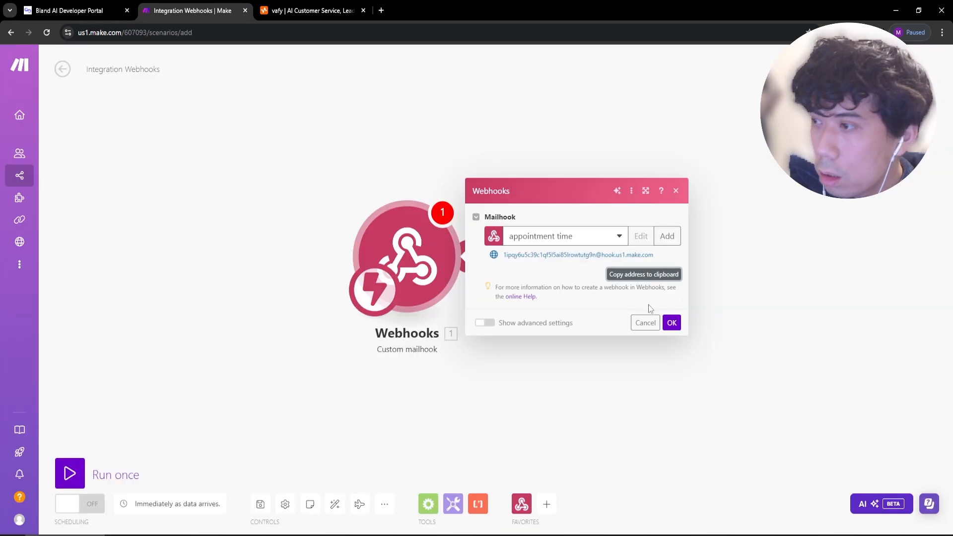
click(10, 10)
click(110, 7)
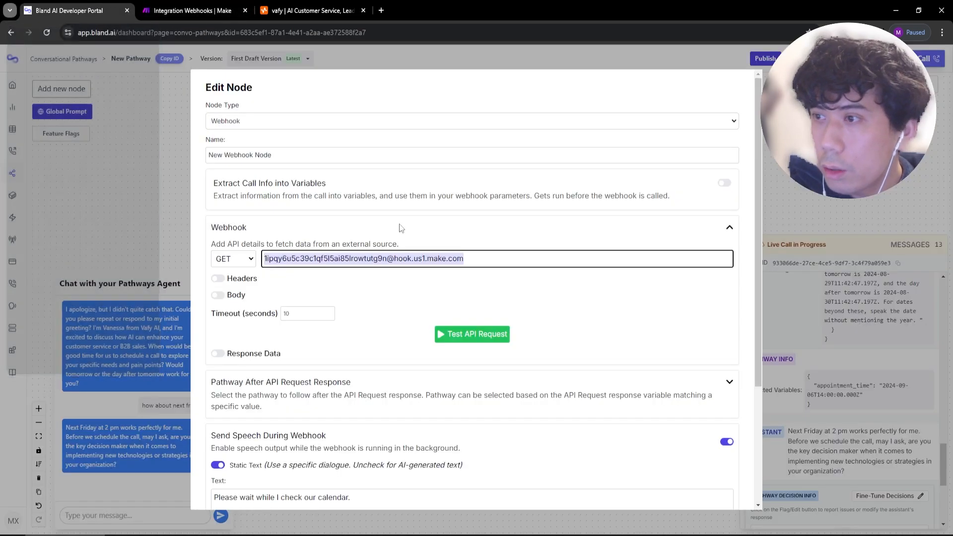
key(ctrl+v)
Set the method to POST with body {"appointment_time":"{{appointment_time}}"} and save the node.
click(238, 259)
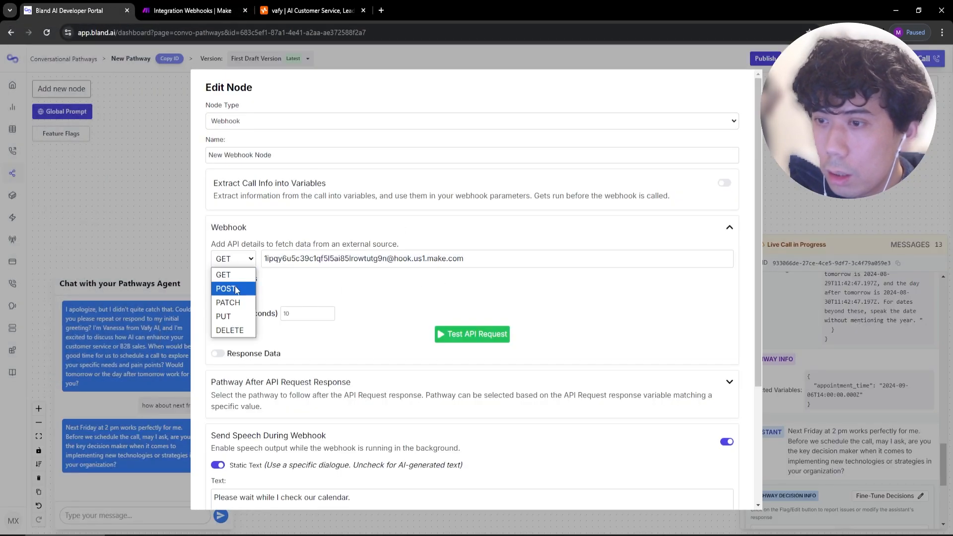
click(227, 285)
click(219, 295)
click(423, 342)
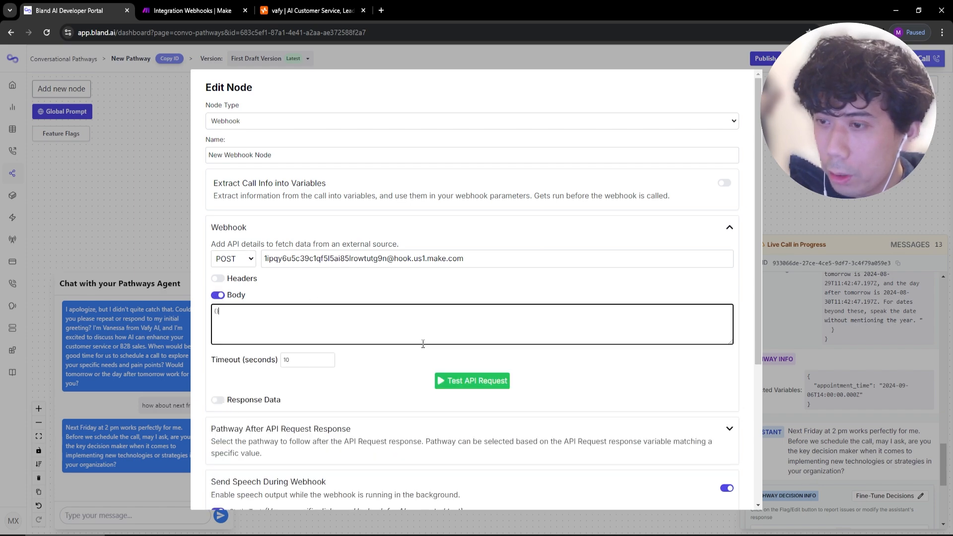
key(Return)
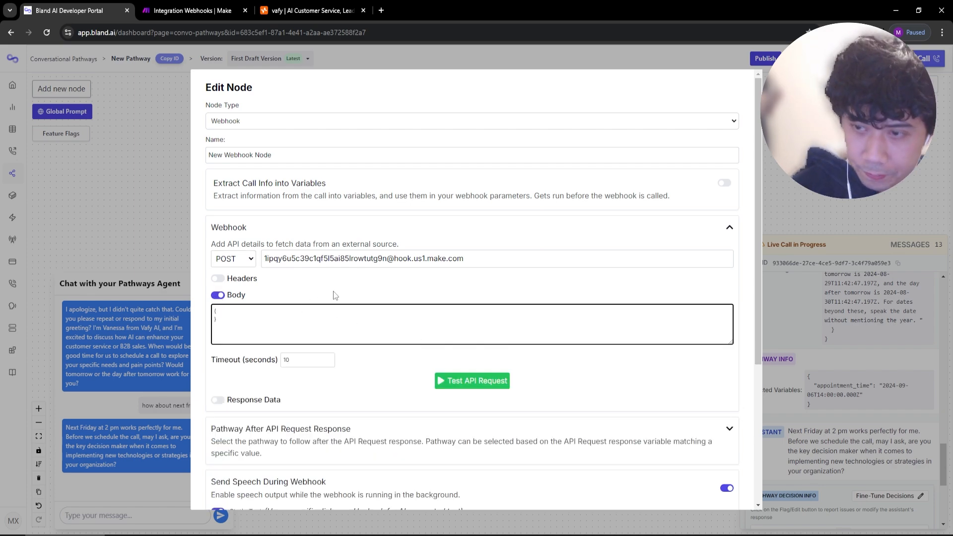
key(Return)
text(appointment_time)
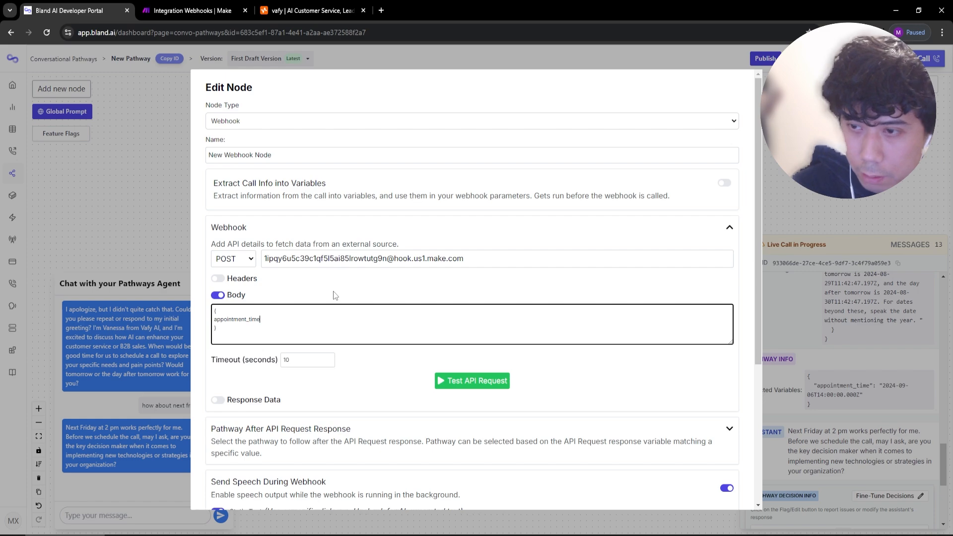
text(":)
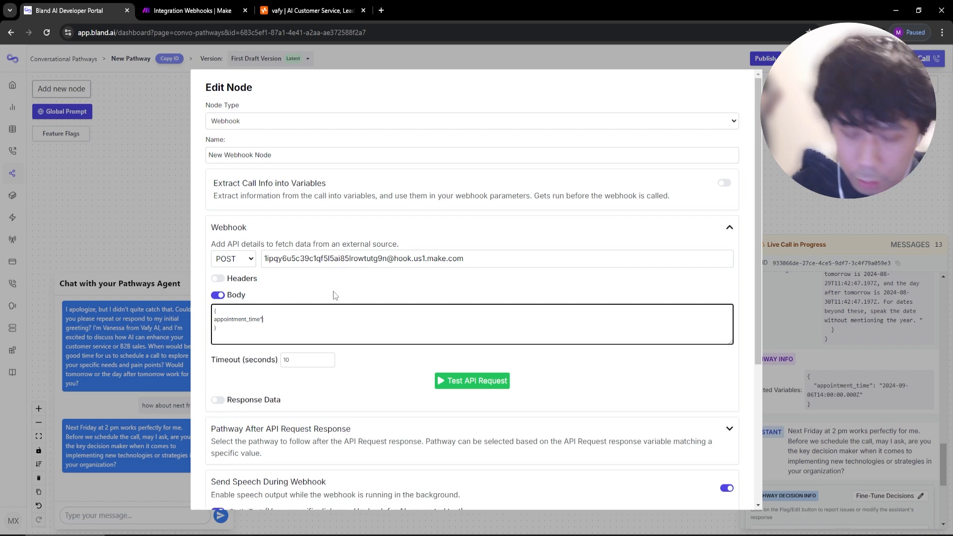
key(Home)
text(":)
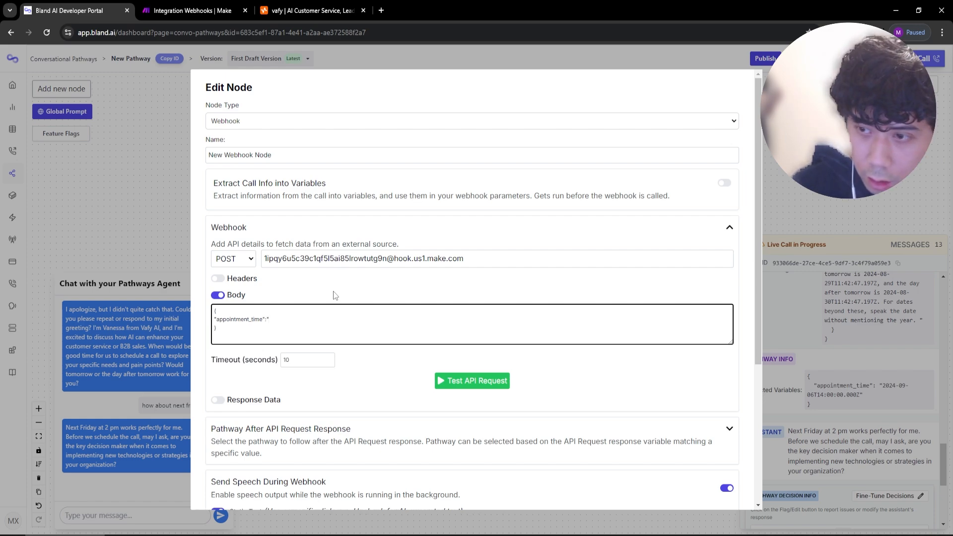
text("{{appointment_time)
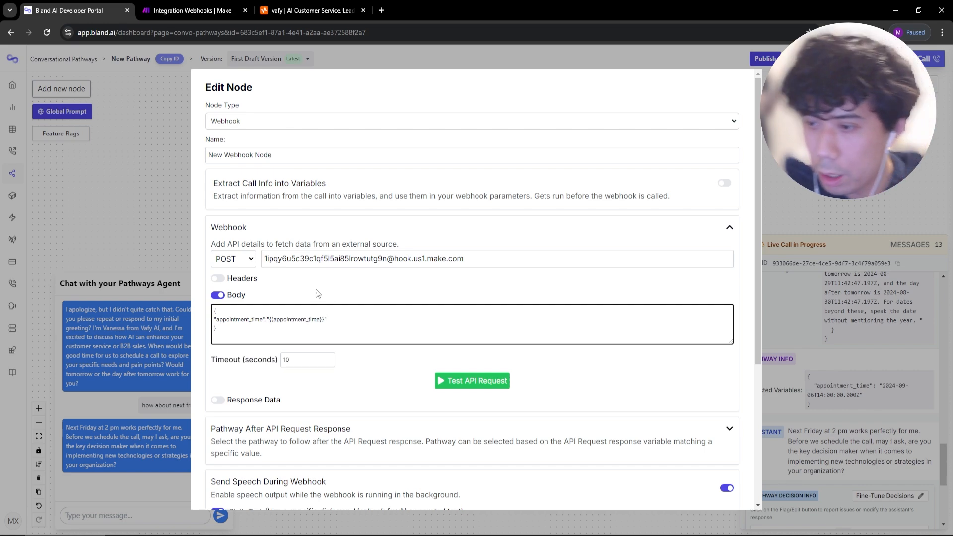
scroll(317, 292, down, 4)
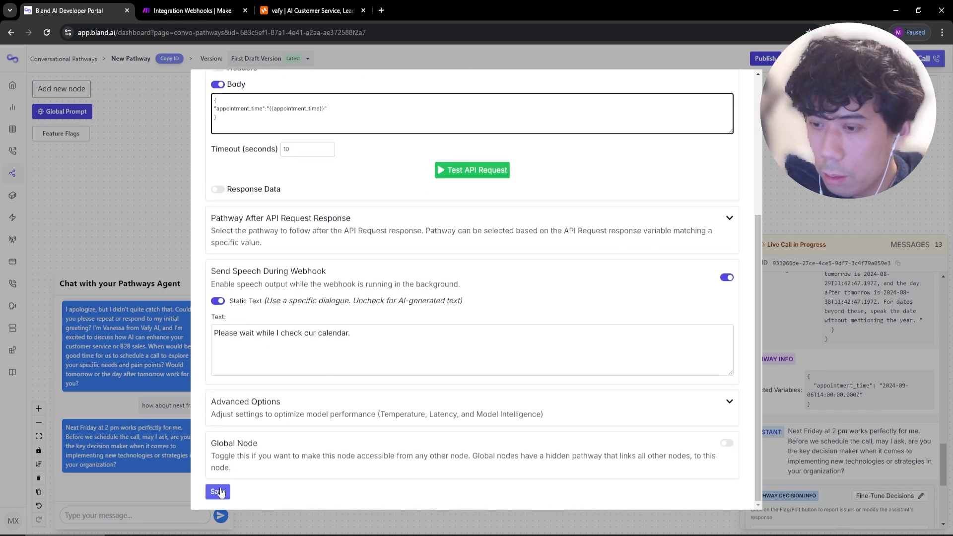
click(219, 492)
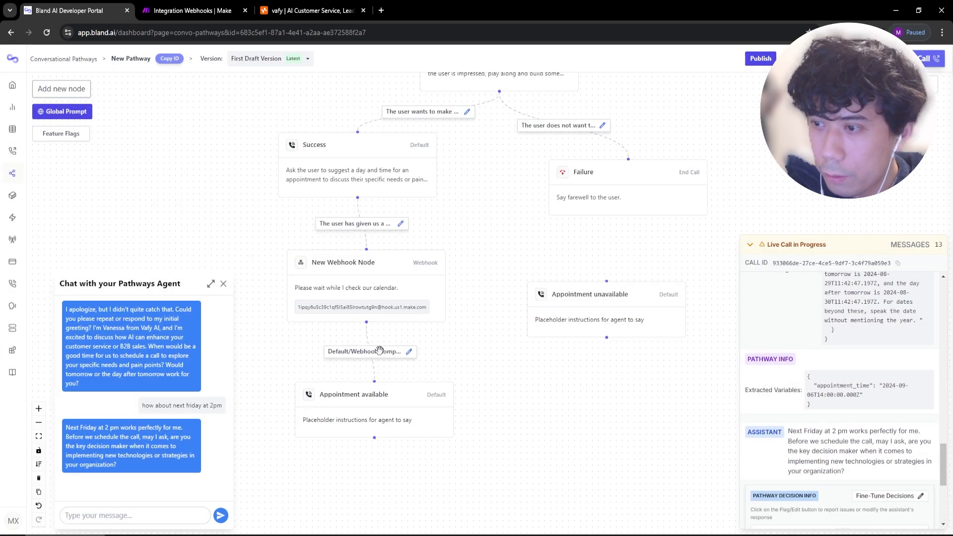
Close the module dialog, ignore the warnings, and run the Make scenario once to await data.
click(192, 11)
click(84, 473)
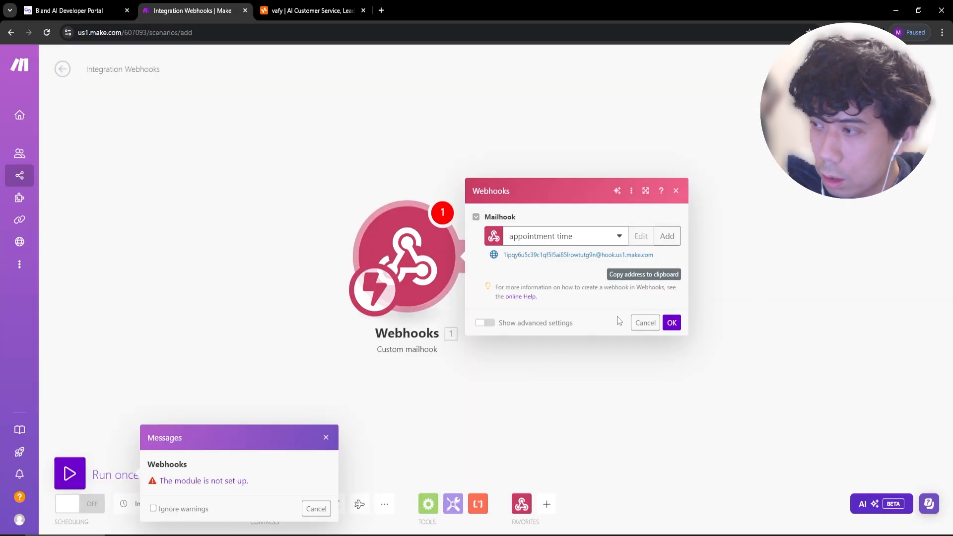
click(645, 323)
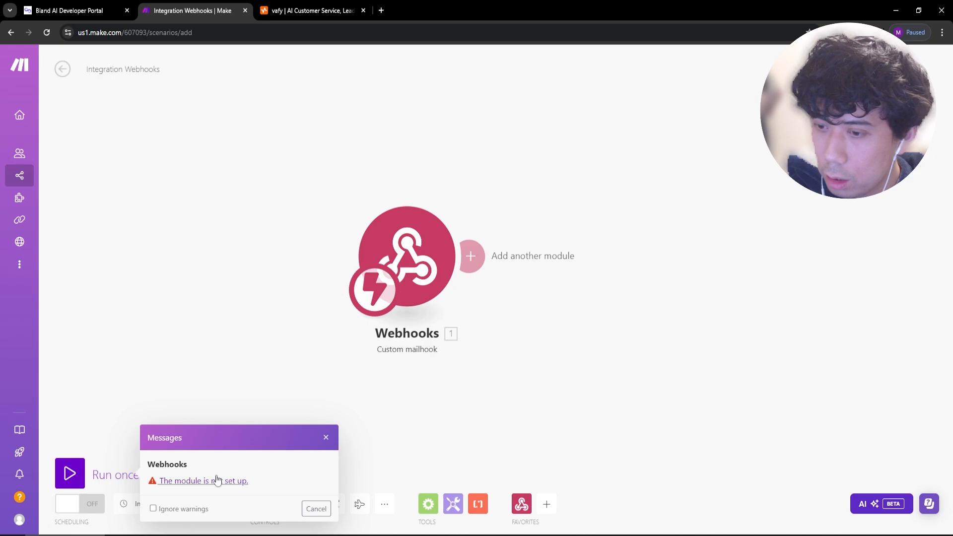
click(152, 508)
click(325, 437)
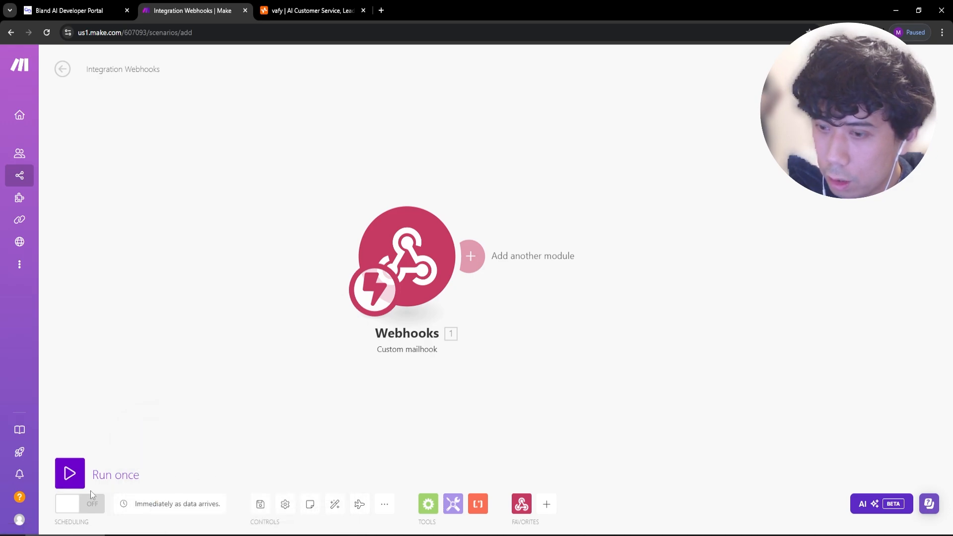
click(70, 473)
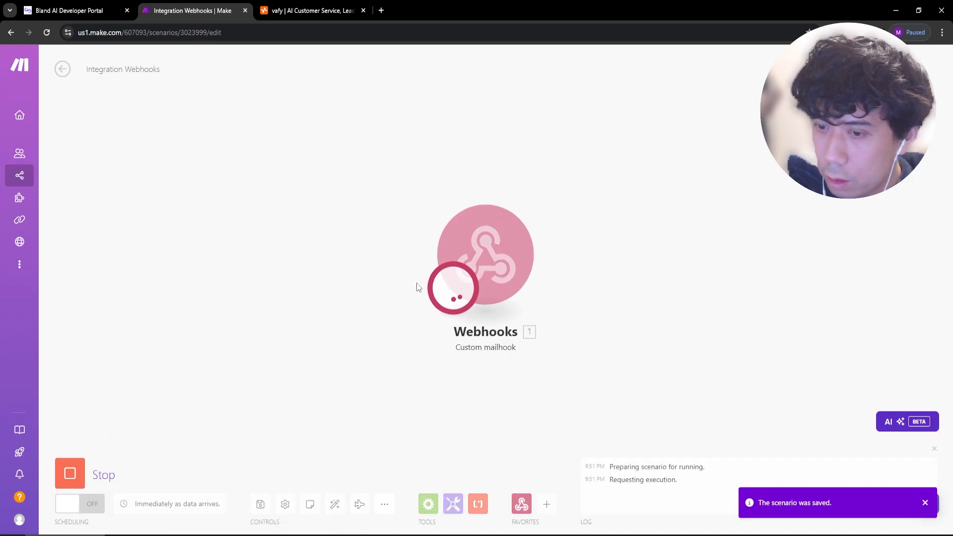
click(69, 10)
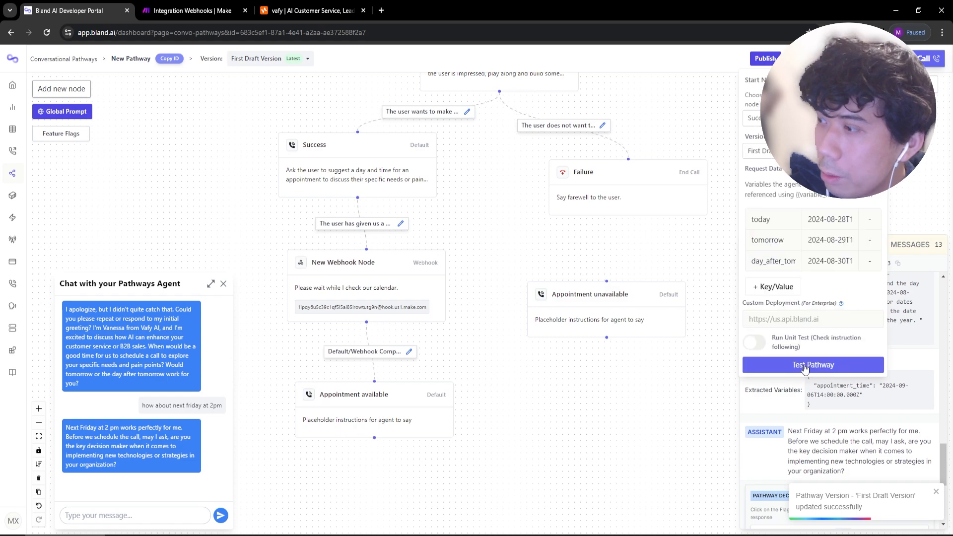
Test the pathway with a Friday next week at 3pm request, yielding appointment_time 2024-09-06T15:00:00Z.
click(805, 367)
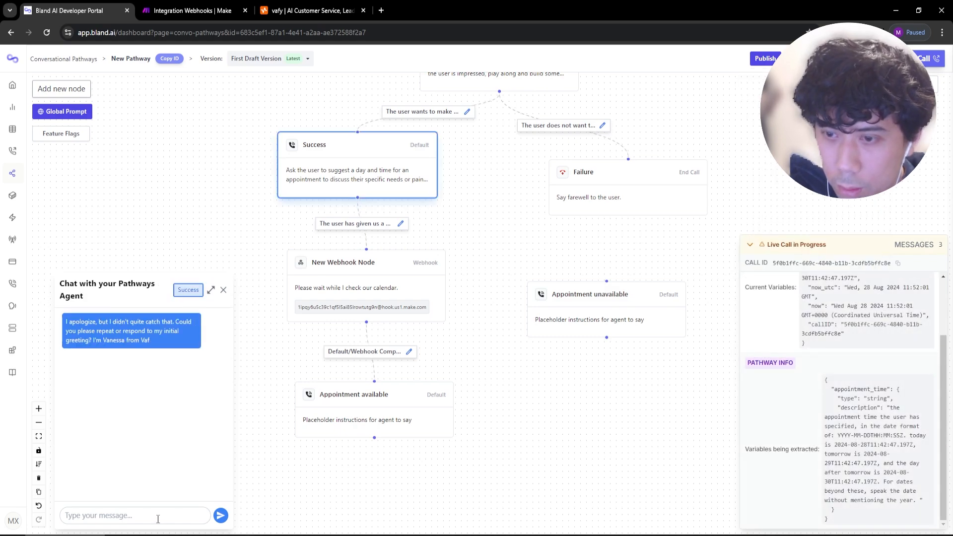
click(164, 514)
text(how about friday next week at 3pm)
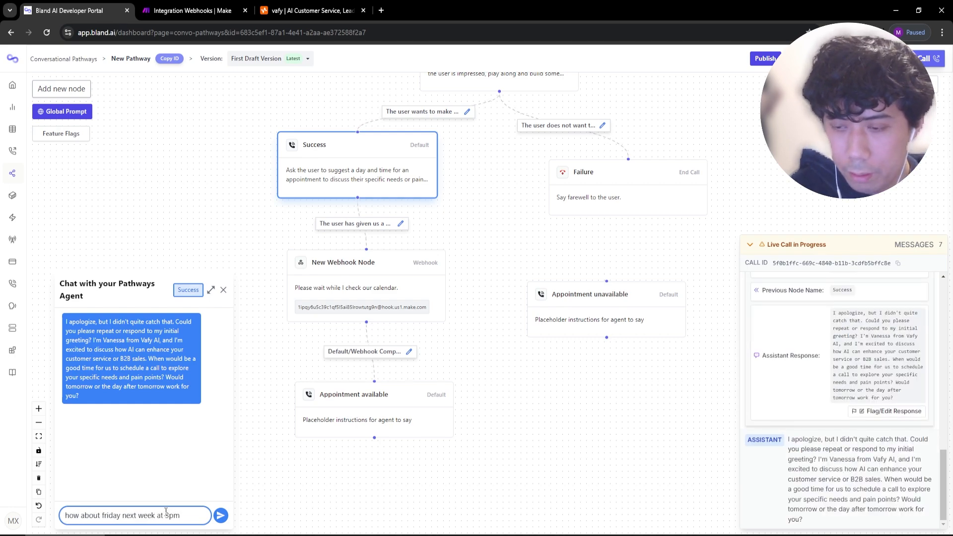
key(Return)
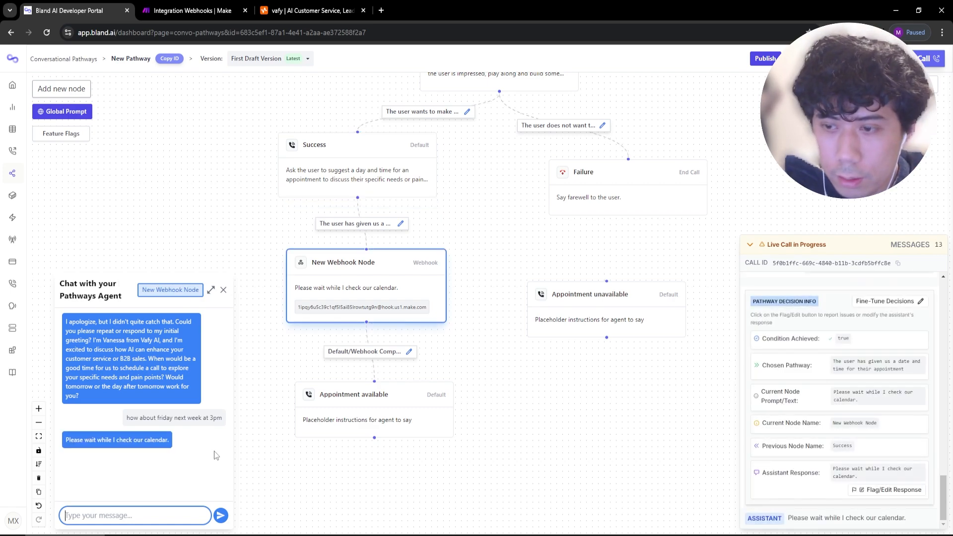
click(187, 10)
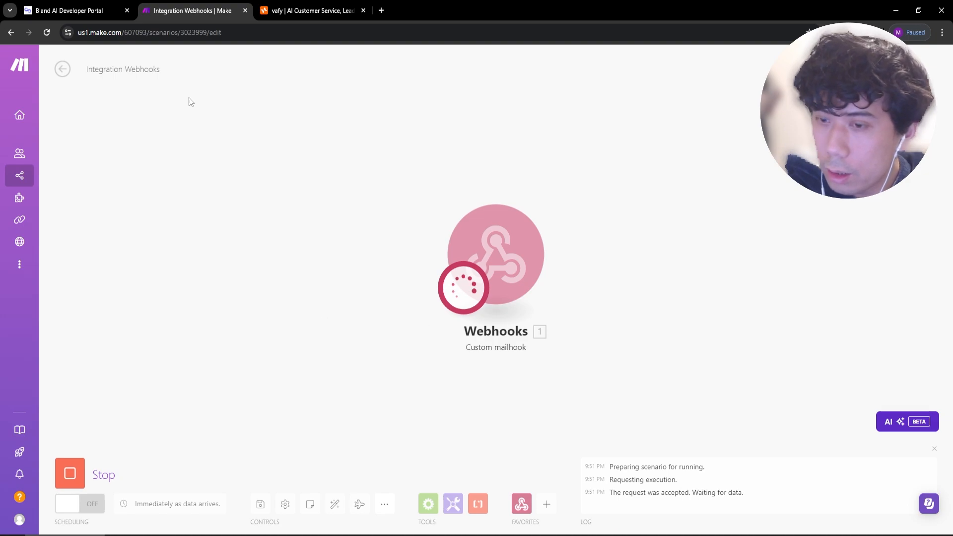
click(75, 11)
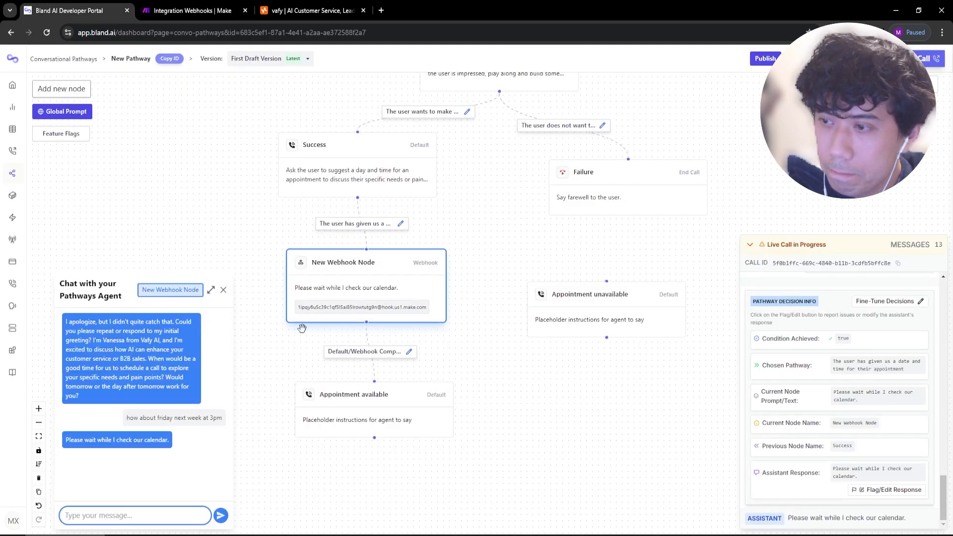
key(ctrl+Tab)
key(ctrl+shift+Tab)
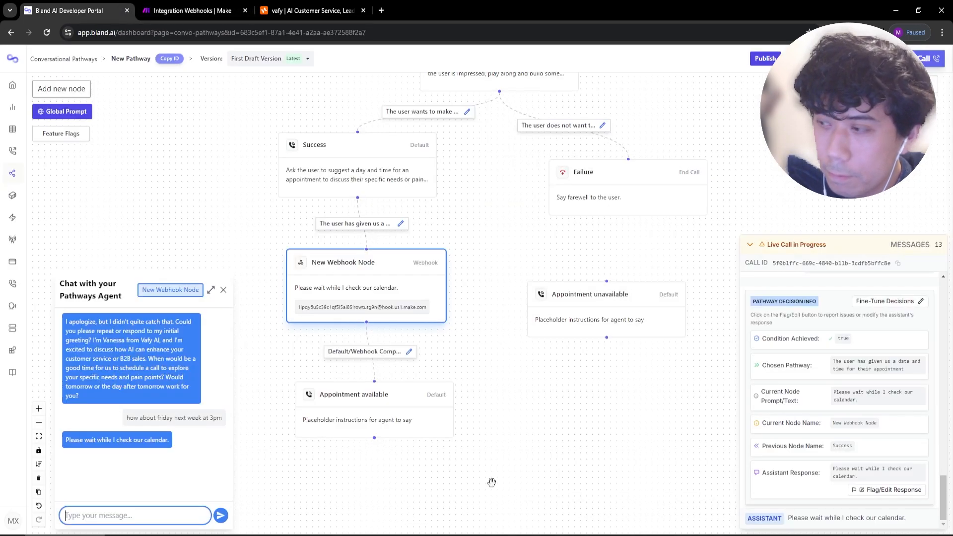
scroll(895, 480, up, 3)
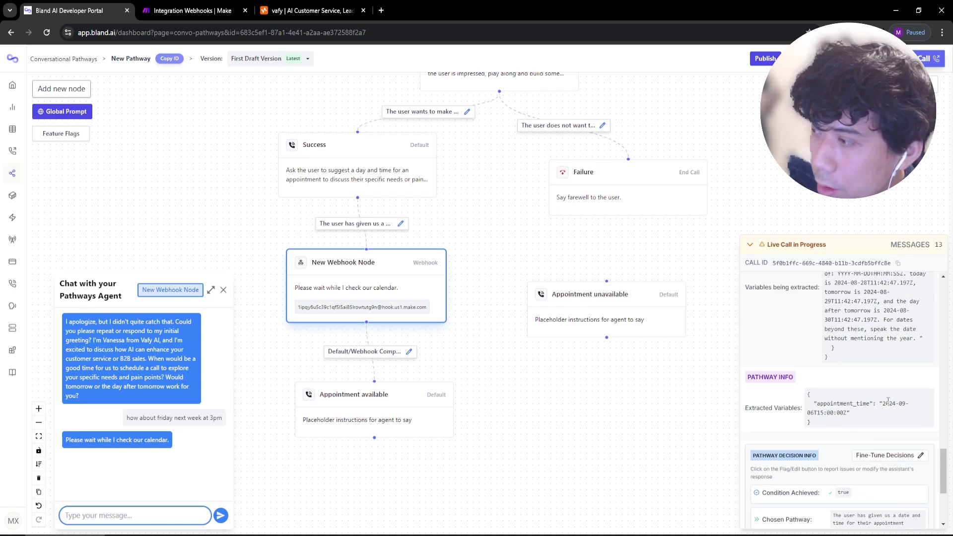
drag(887, 401, 882, 415)
click(883, 415)
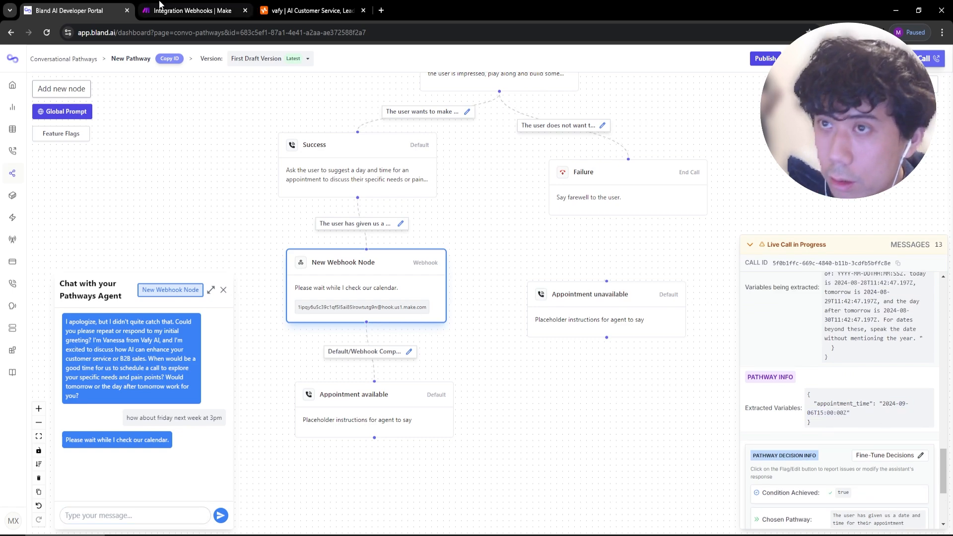
key(ctrl+Tab)
key(ctrl+shift+Tab)
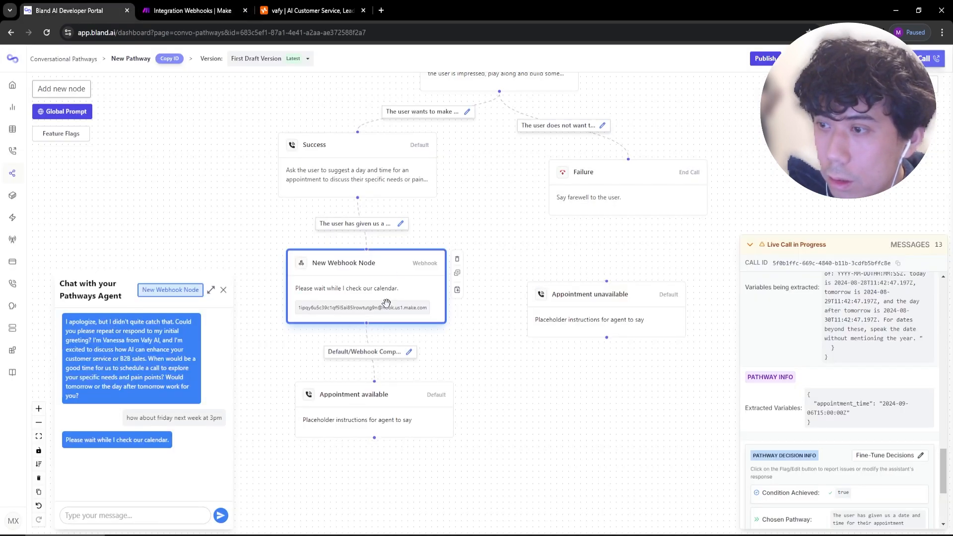
Open the New Webhook Node's webhook details and select its current URL.
double_click(386, 304)
click(727, 234)
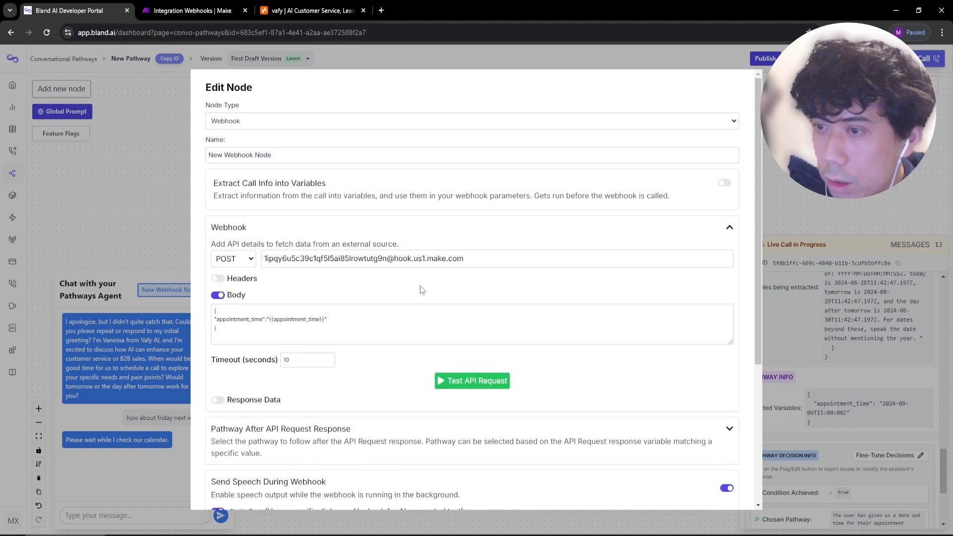
drag(330, 259, 217, 253)
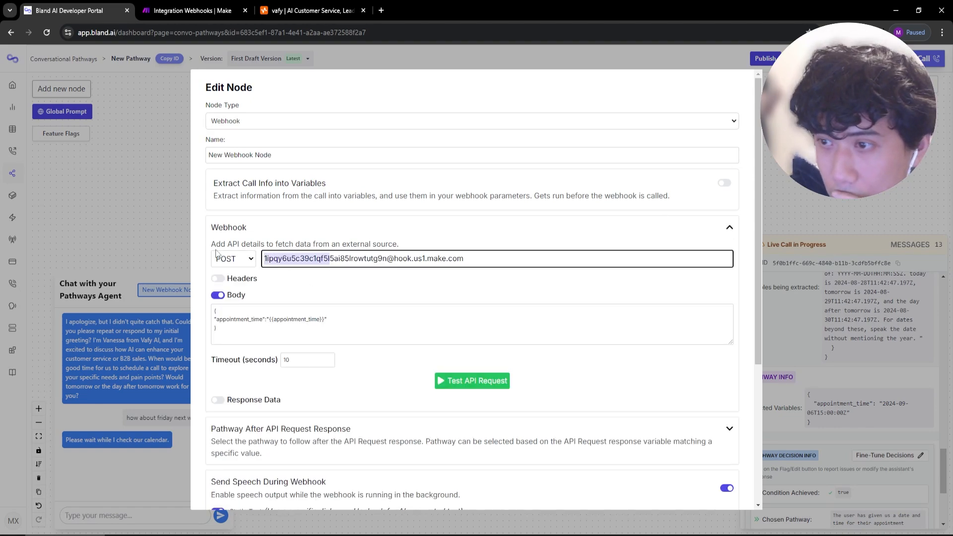
click(213, 10)
Stop the waiting scenario and delete the Custom mailhook trigger module.
click(66, 484)
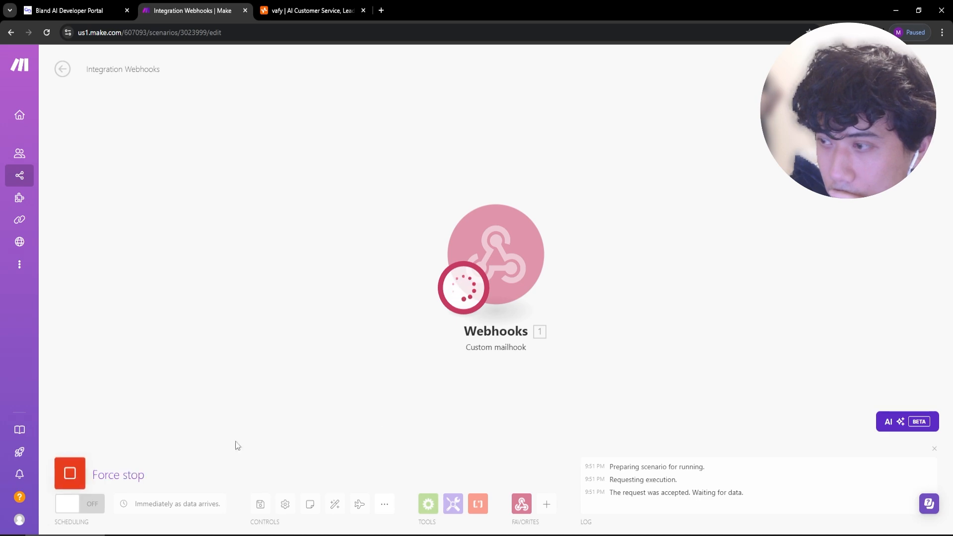
click(488, 279)
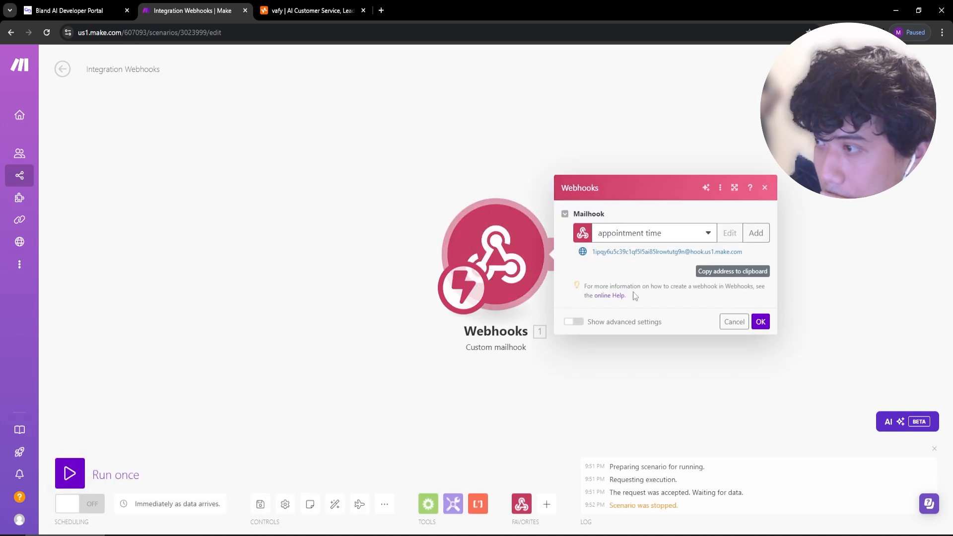
click(734, 321)
right_click(484, 245)
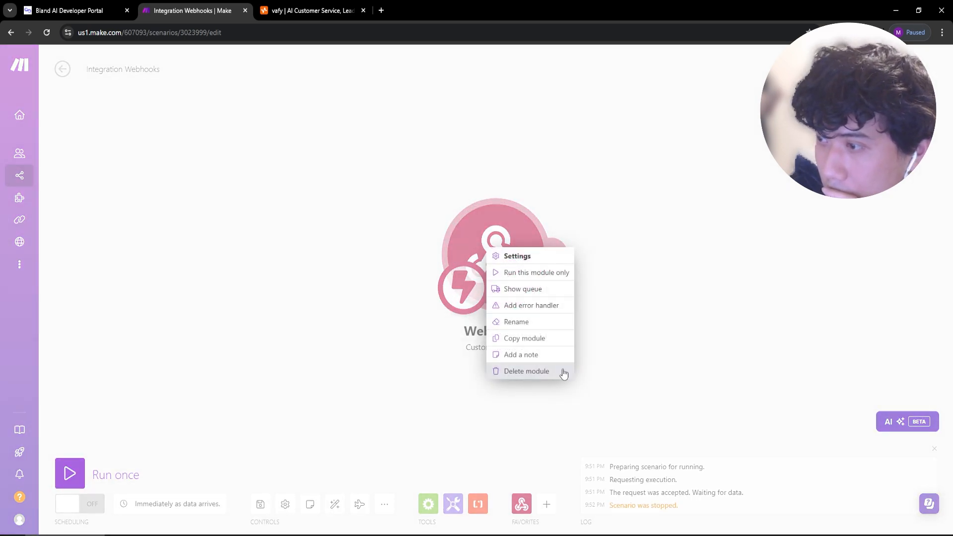
click(562, 369)
Add a Webhooks Custom webhook trigger on a new 'appointment time' hook and copy its address.
click(490, 503)
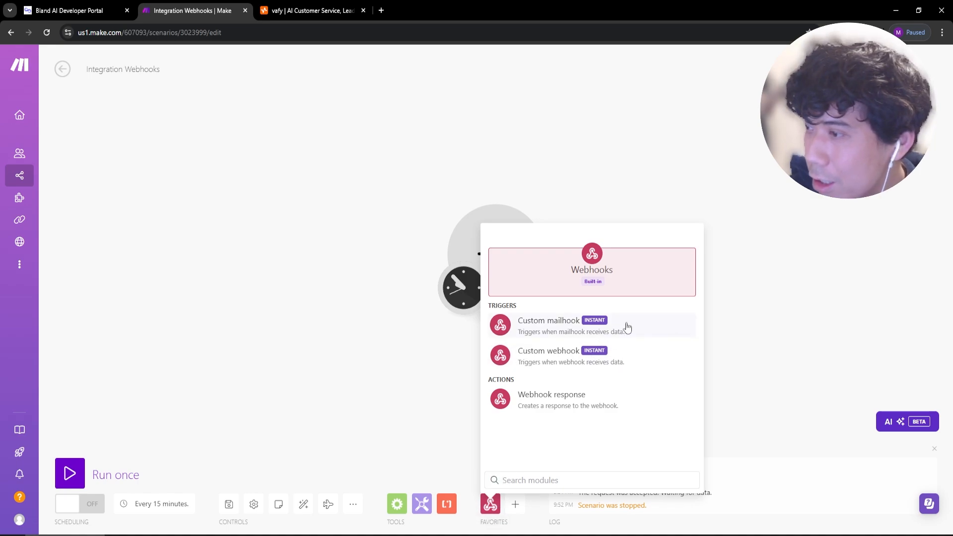
click(556, 354)
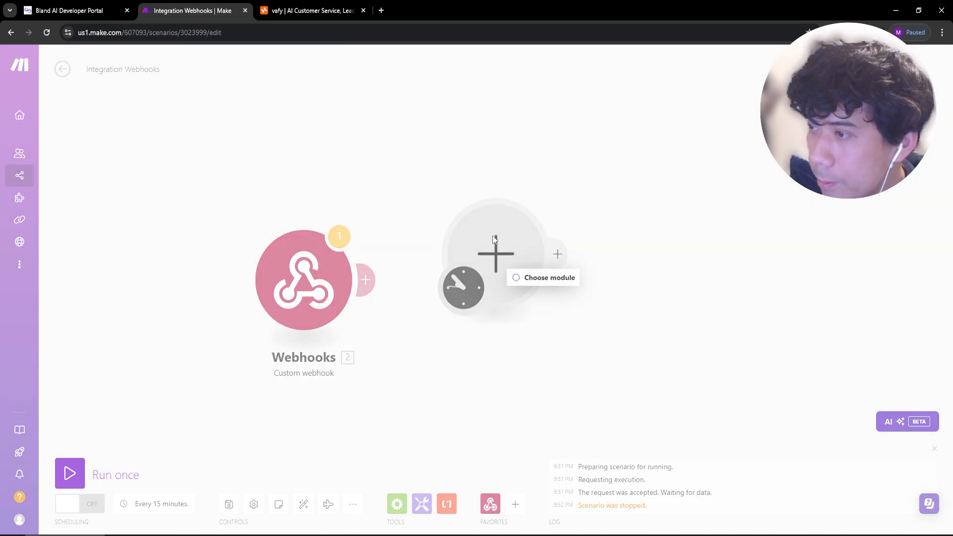
click(499, 256)
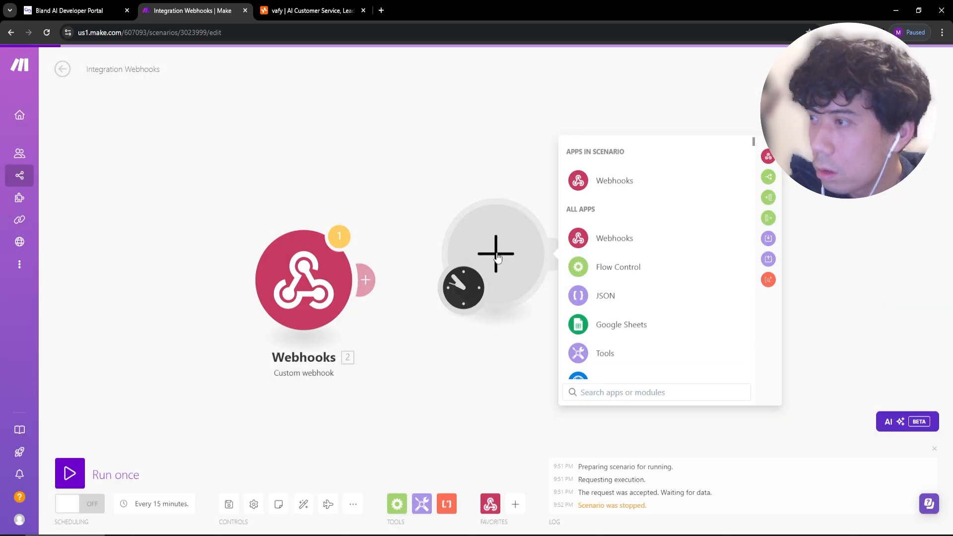
drag(502, 254, 443, 349)
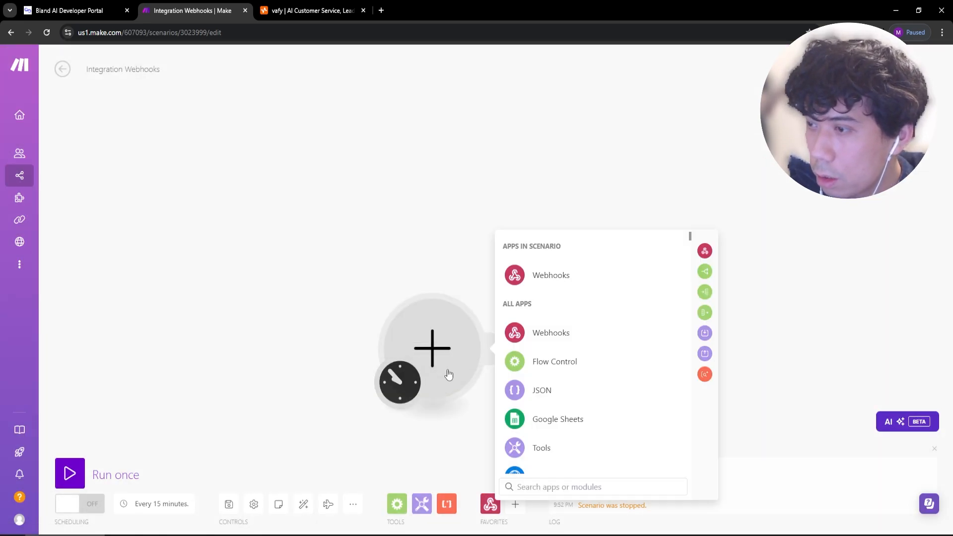
click(570, 274)
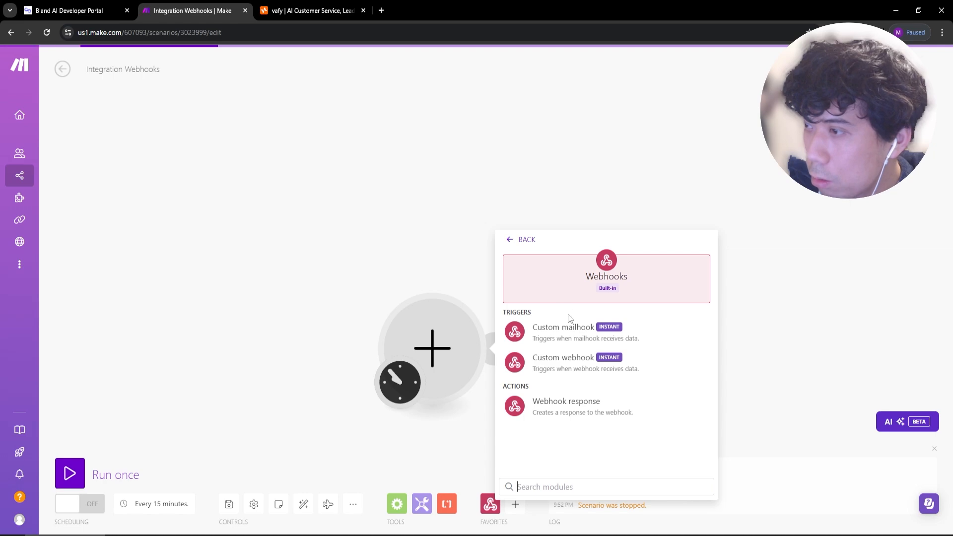
click(564, 375)
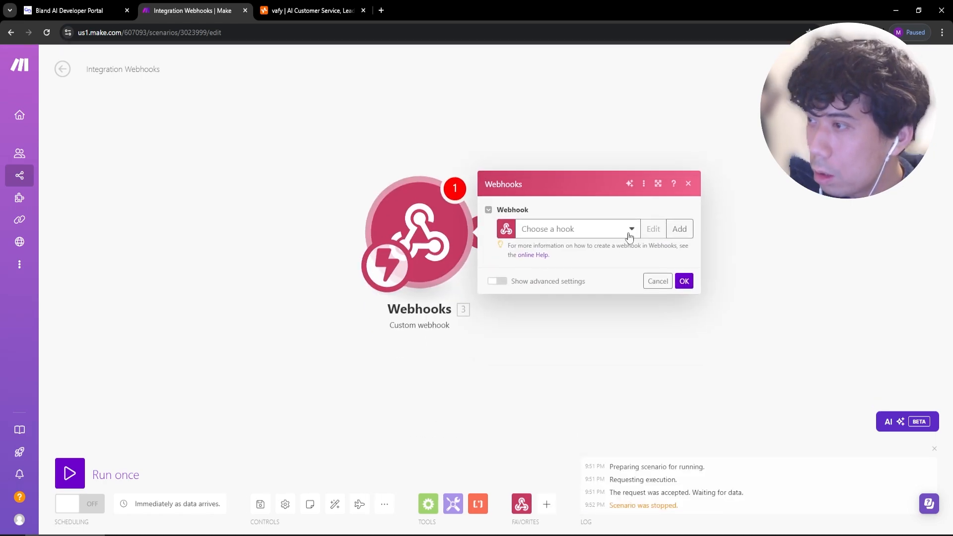
click(679, 229)
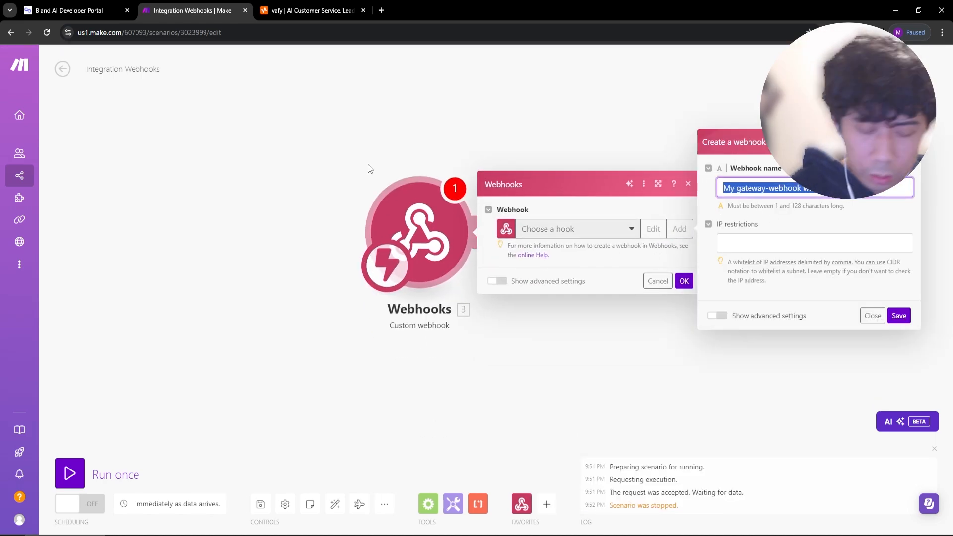
text(appoint)
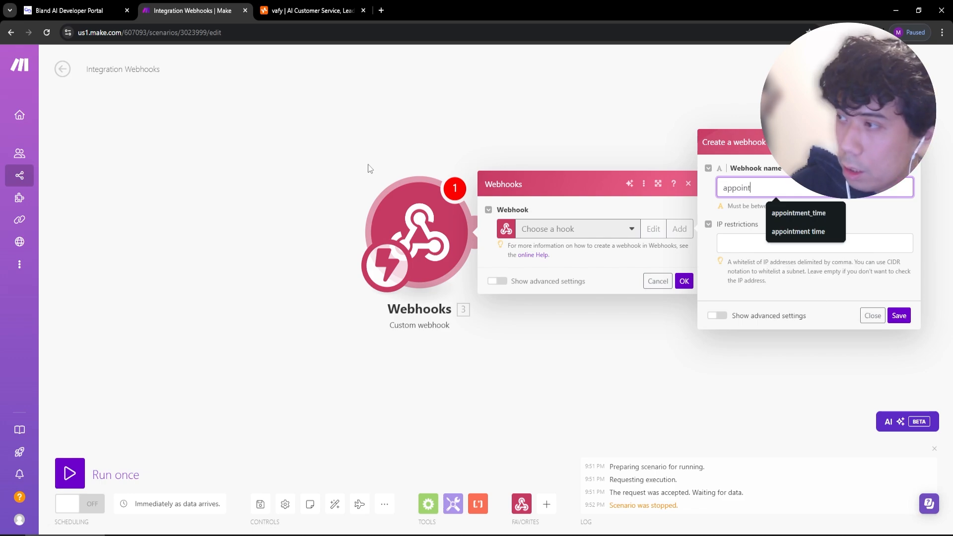
text(ment time)
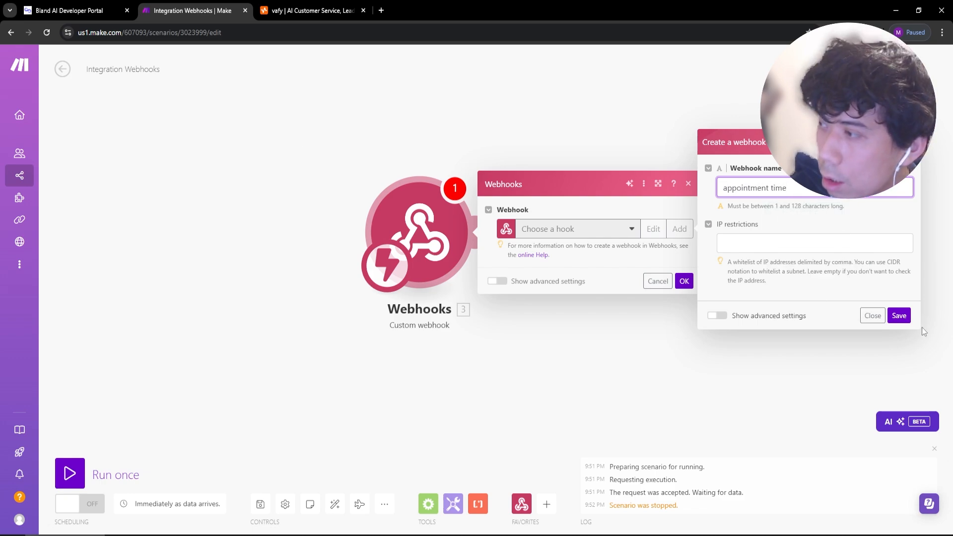
click(899, 316)
click(679, 270)
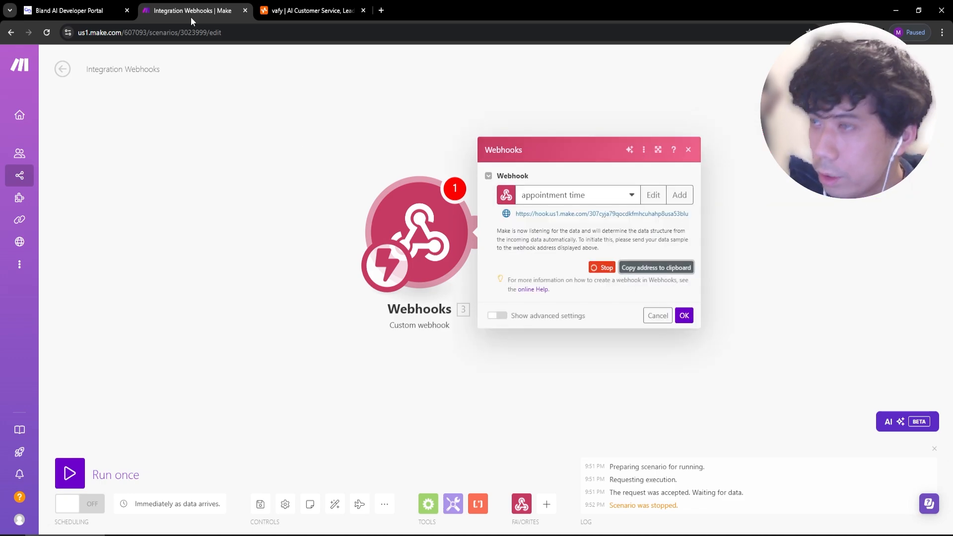
click(69, 10)
Replace the webhook node's URL with the new Make hook address and save.
triple_click(501, 260)
scroll(283, 488, down, 5)
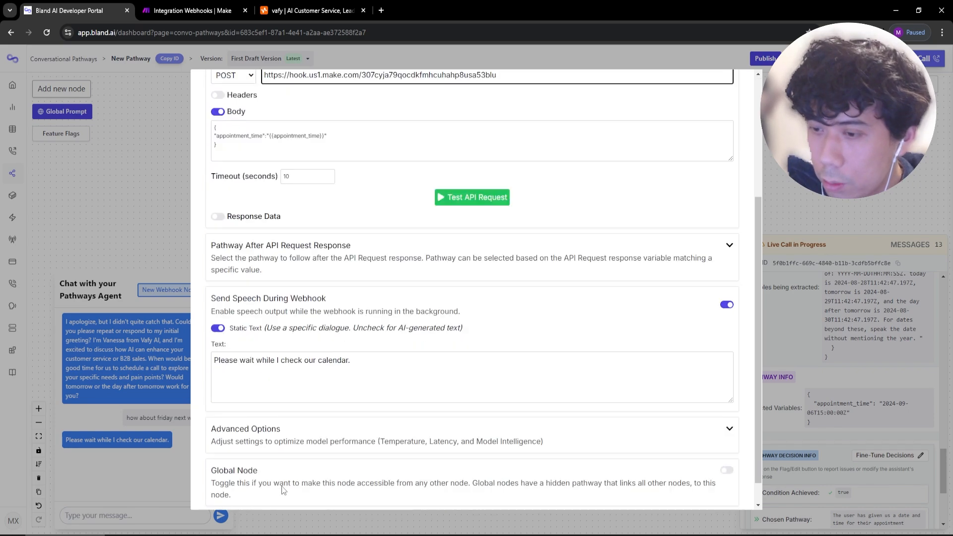
click(225, 496)
Rerun the test chat with 'how about triday next week at 3pm'.
click(774, 366)
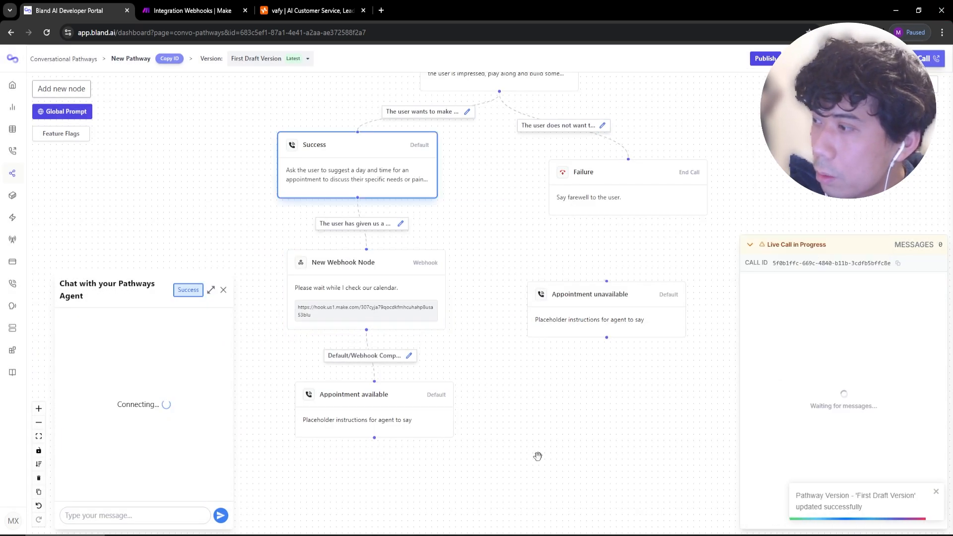
click(141, 514)
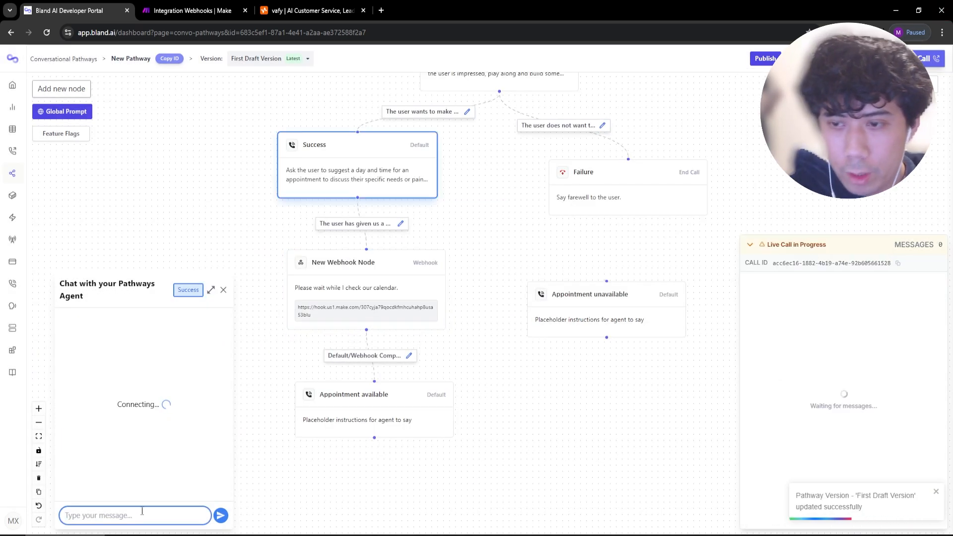
text(how about t)
text(riday next week at 3pm)
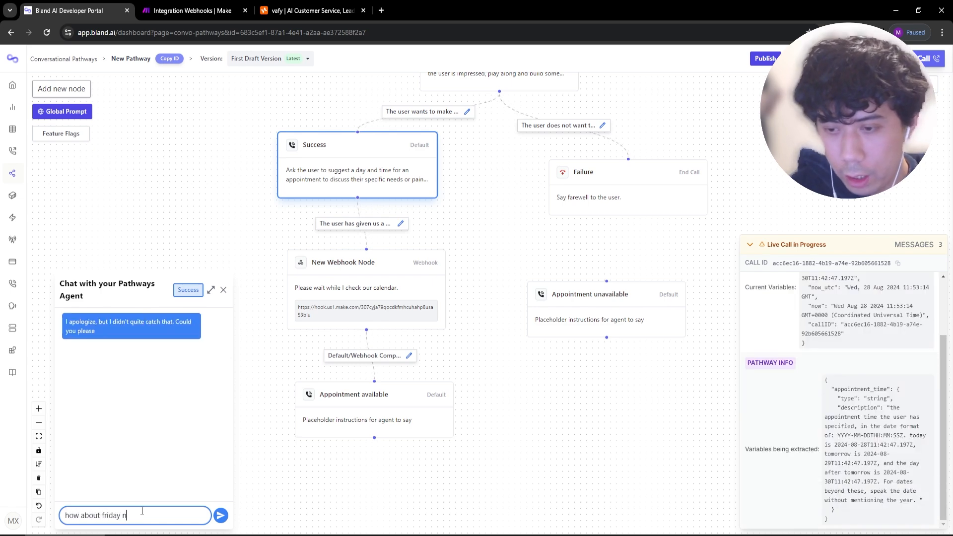
key(Return)
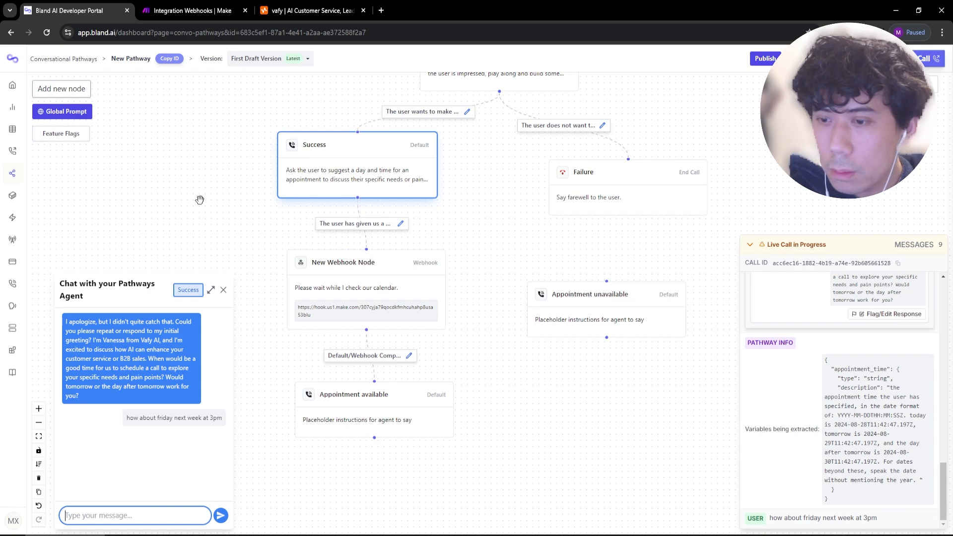
click(202, 11)
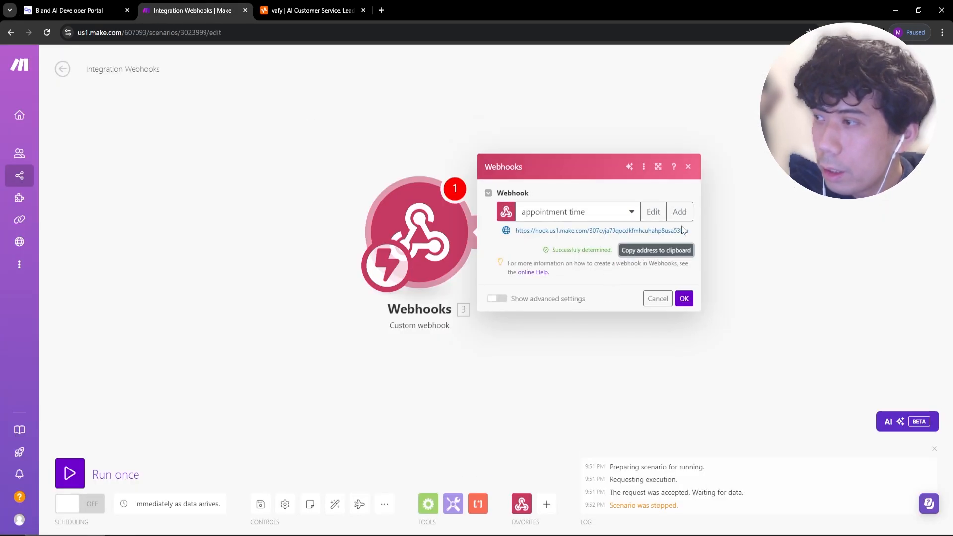
Confirm the webhook trigger's successfully determined data structure.
click(454, 113)
click(449, 221)
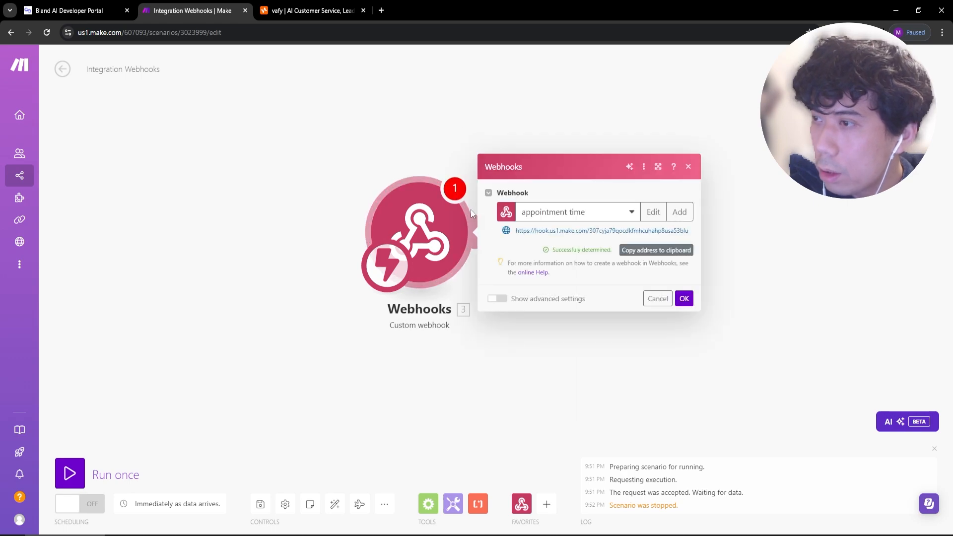
click(684, 299)
click(435, 219)
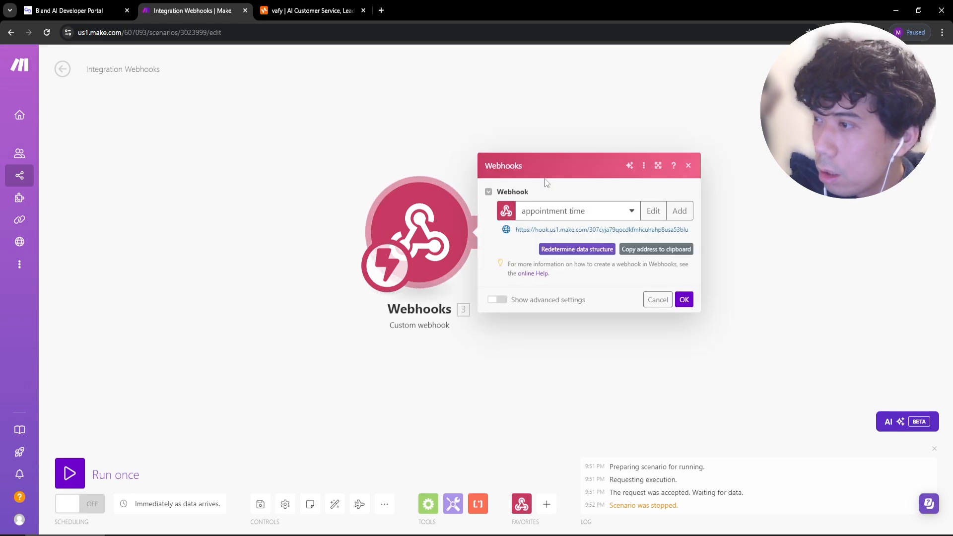
drag(334, 150, 285, 155)
Add a Google Calendar Search Events module after the Webhooks trigger.
click(547, 505)
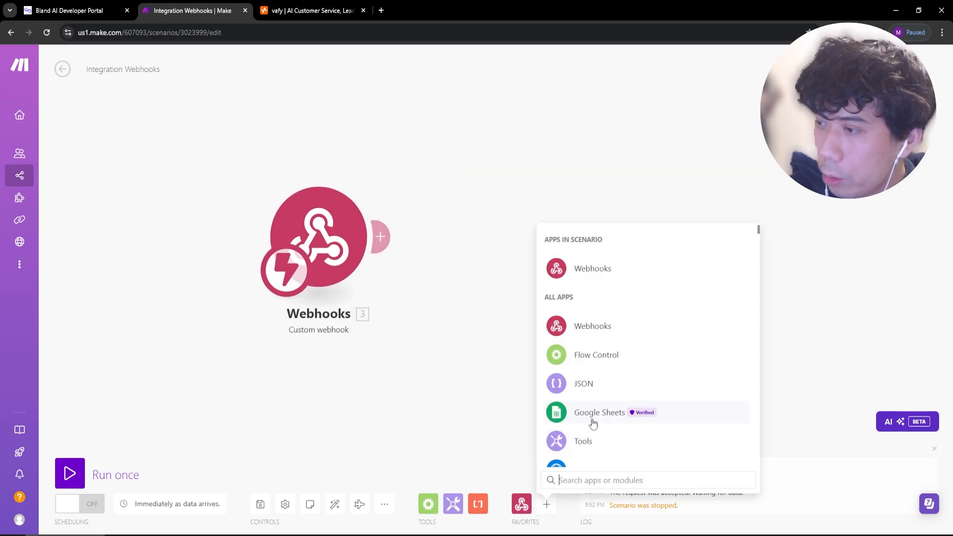
text(calnen)
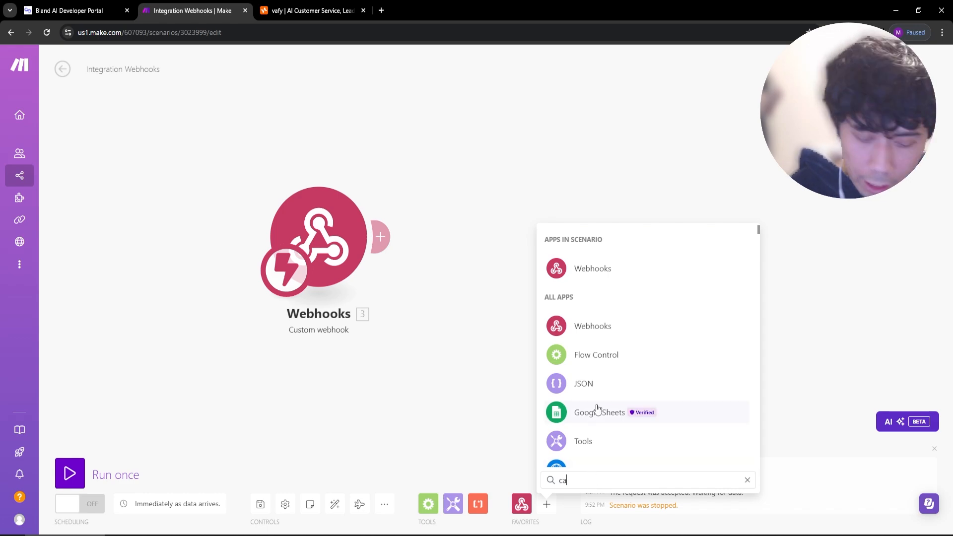
double_click(582, 480)
text(calend)
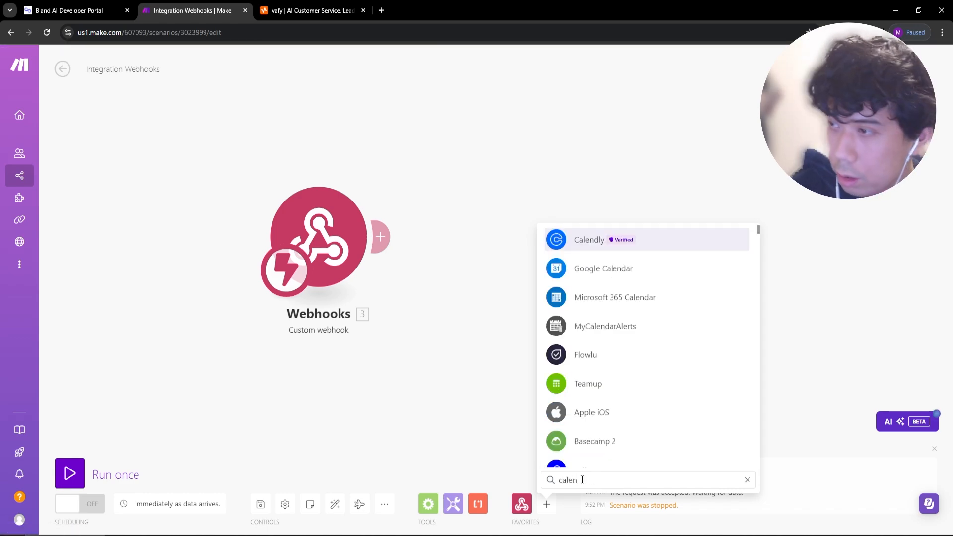
click(638, 273)
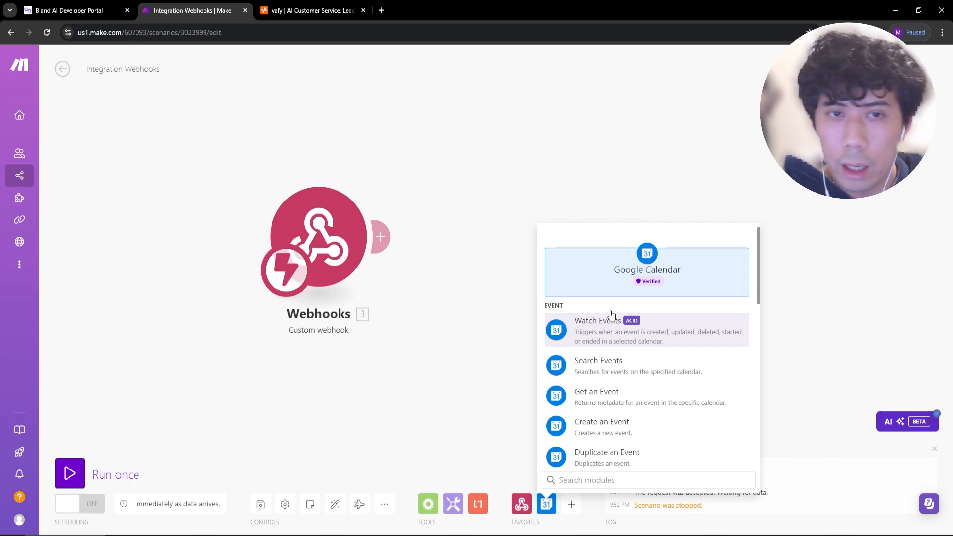
click(625, 367)
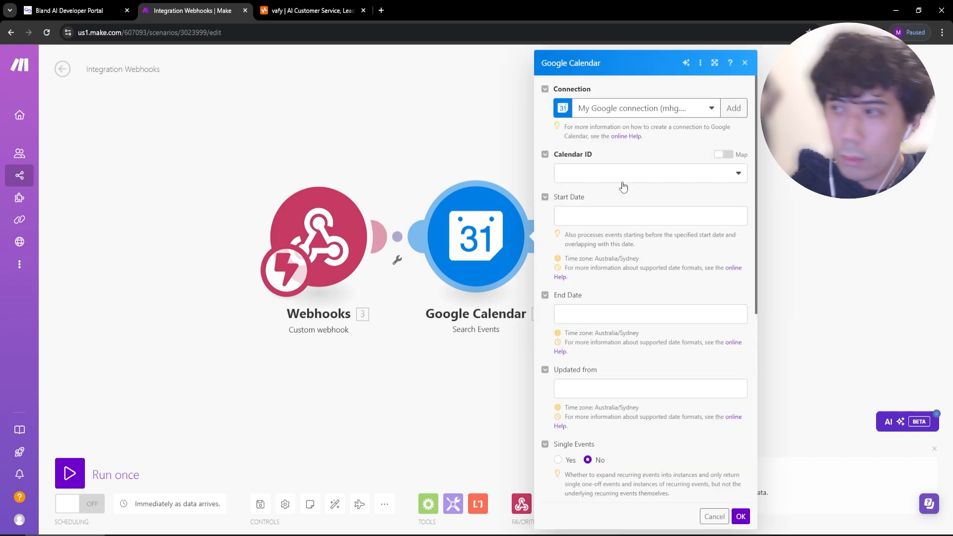
Connect the Google account, choose the primary calendar, and map appointment_time as Start Date.
click(736, 108)
click(677, 255)
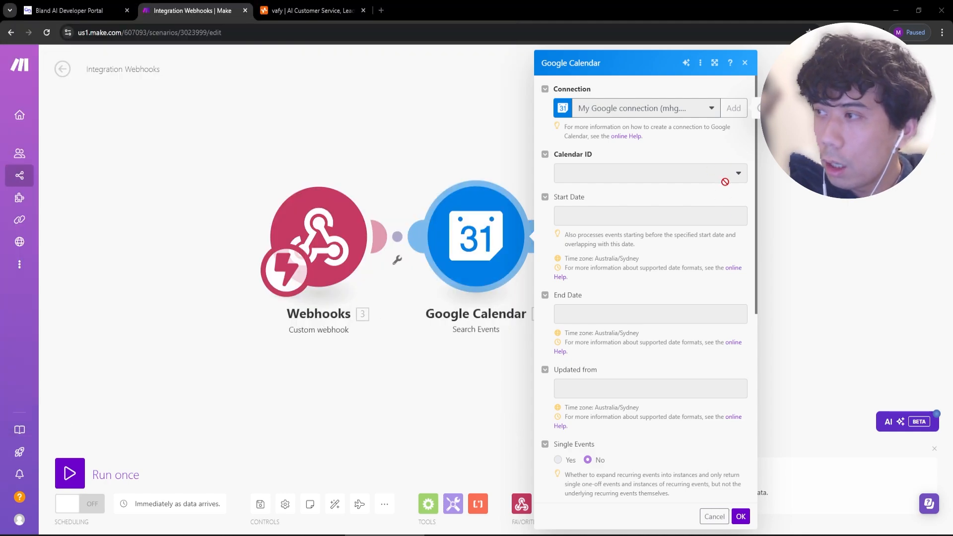
click(740, 174)
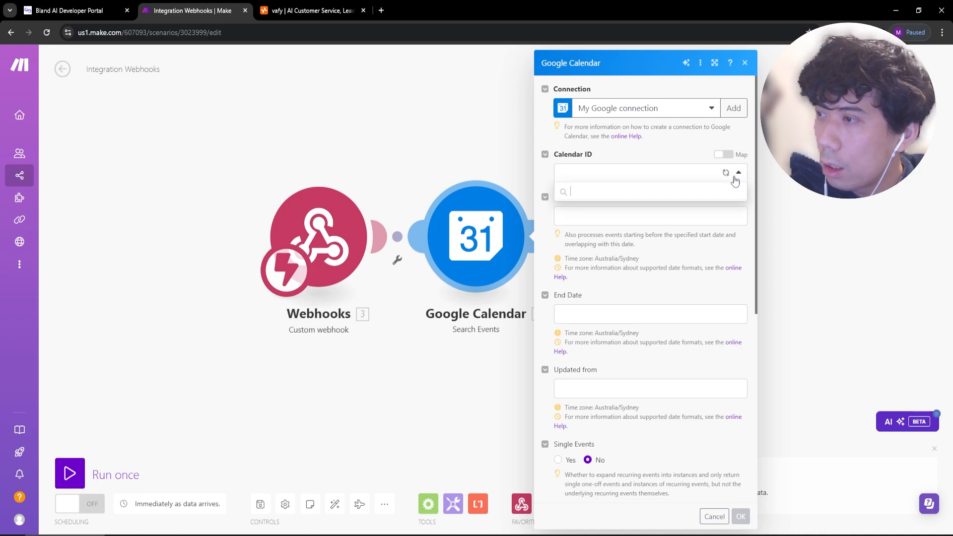
click(630, 208)
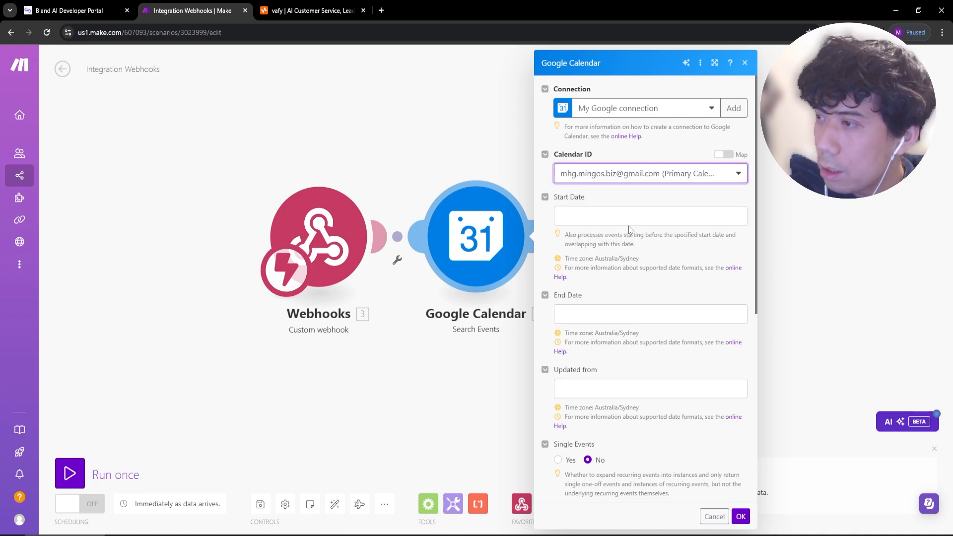
click(629, 218)
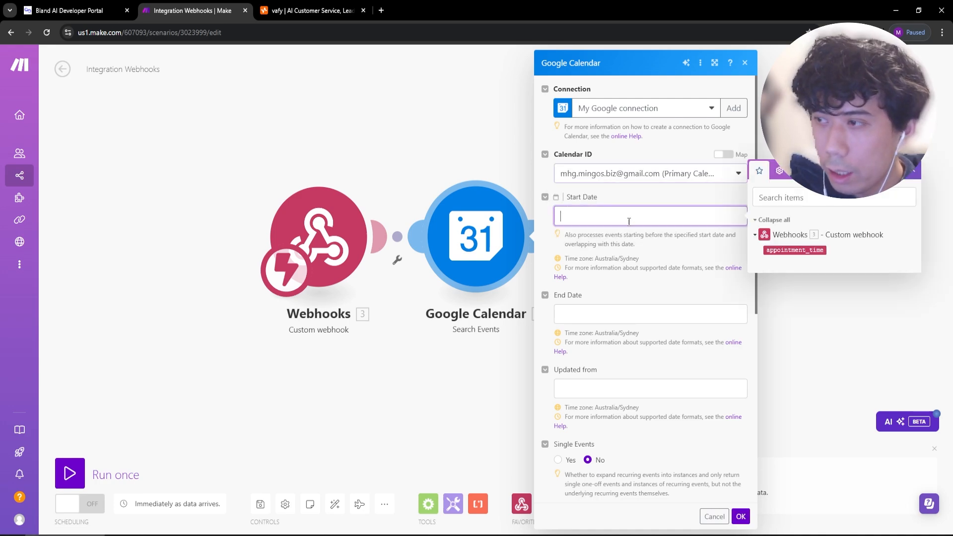
click(812, 250)
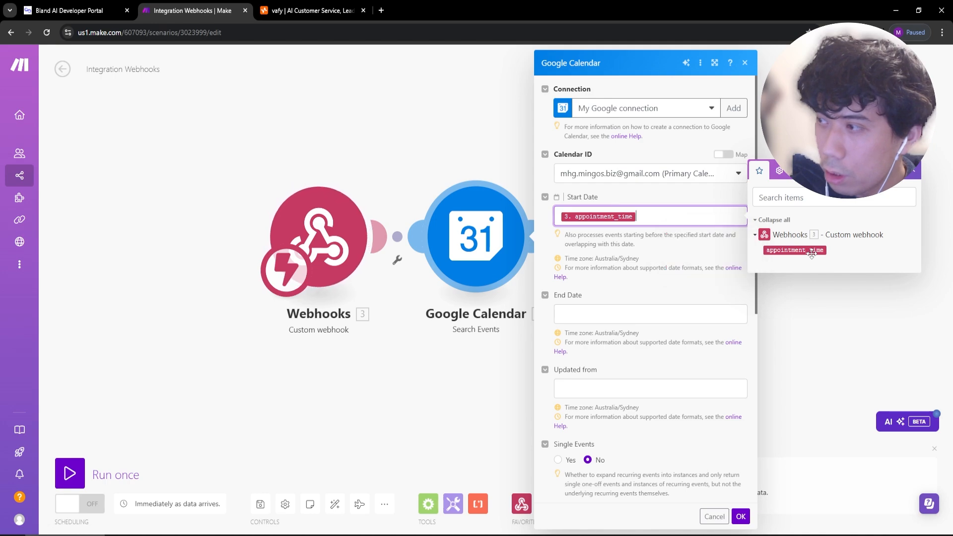
Set End Date to addHours(appointment_time; 1) and save the calendar step.
click(642, 315)
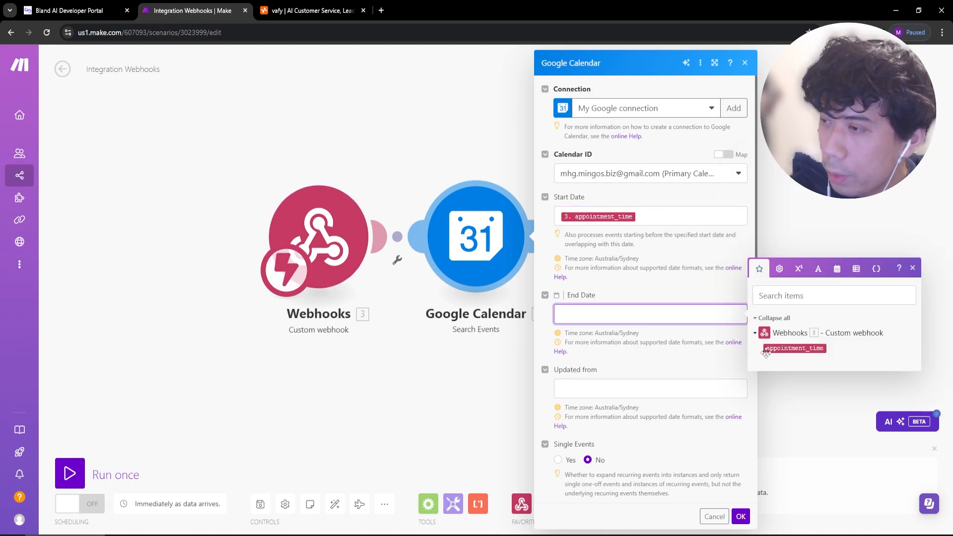
click(794, 348)
key(BackSpace)
click(837, 269)
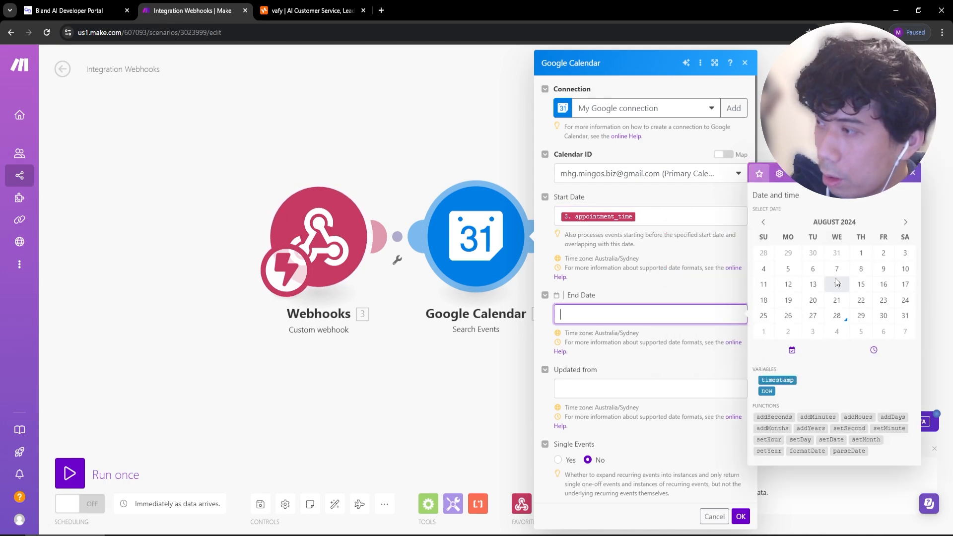
click(858, 418)
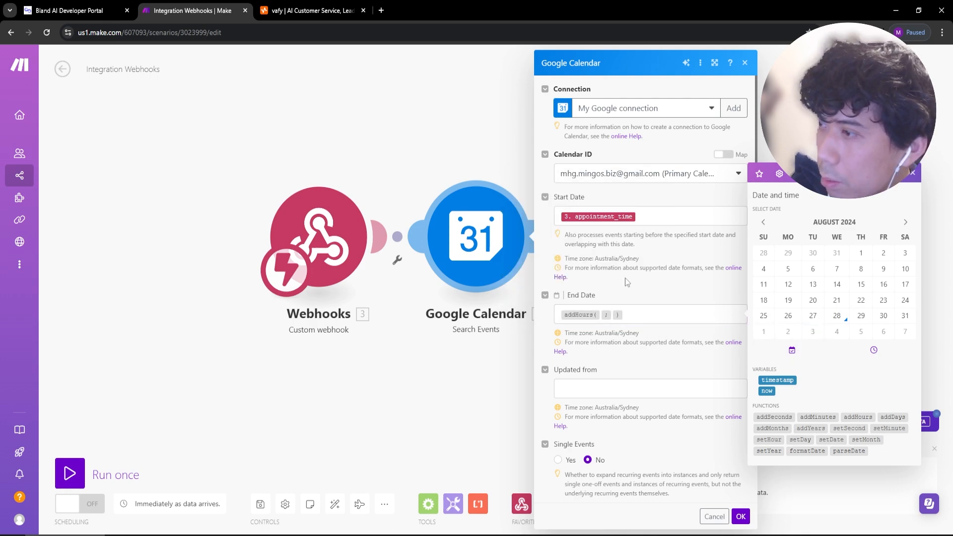
click(602, 315)
click(657, 219)
key(ctrl+a)
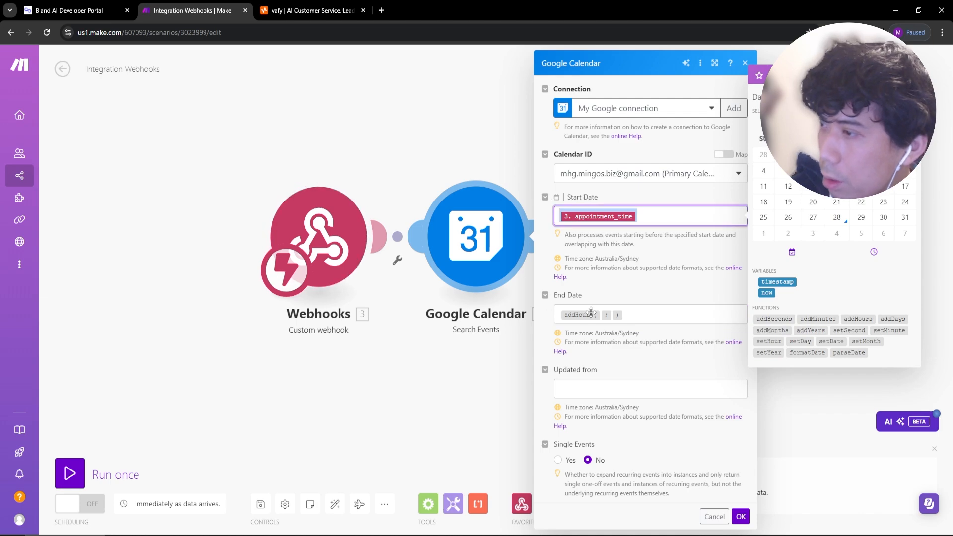
key(ctrl+c)
click(601, 316)
key(ctrl+v)
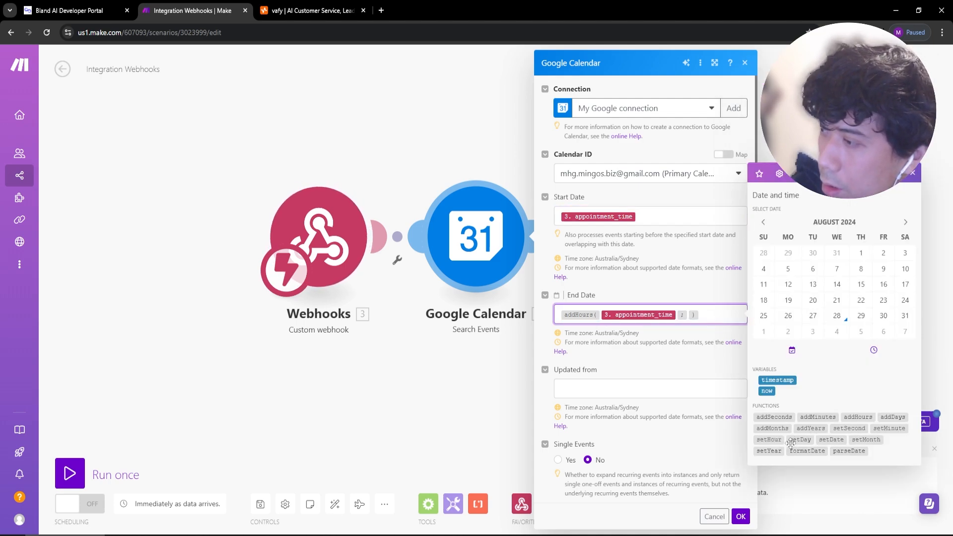
text(1)
scroll(670, 389, down, 5)
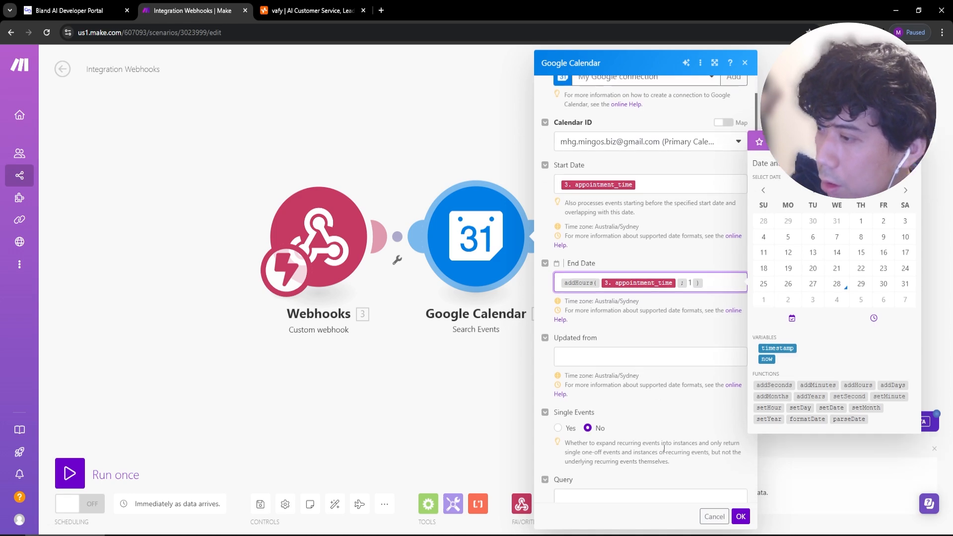
click(741, 517)
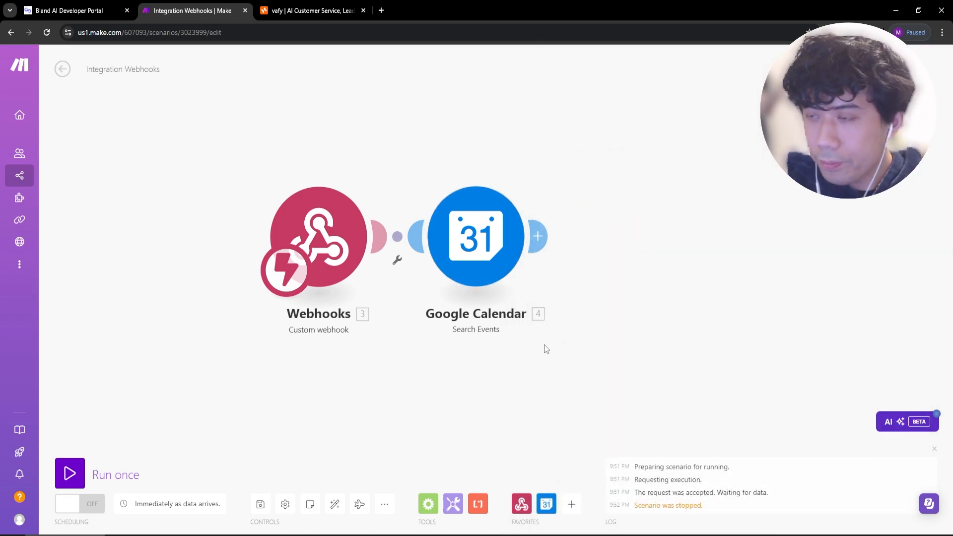
Arrange the modules, turn scheduling ON, and run the scenario once awaiting webhook data.
drag(471, 227, 481, 237)
drag(505, 431, 417, 413)
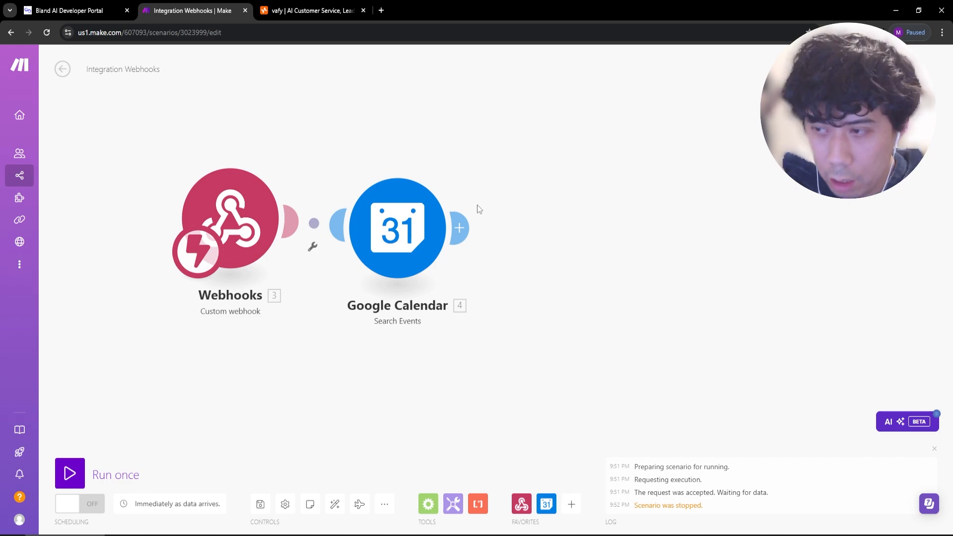
mouse_move(405, 243)
mouse_down()
mouse_move(426, 263)
mouse_move(430, 240)
mouse_move(418, 257)
mouse_up()
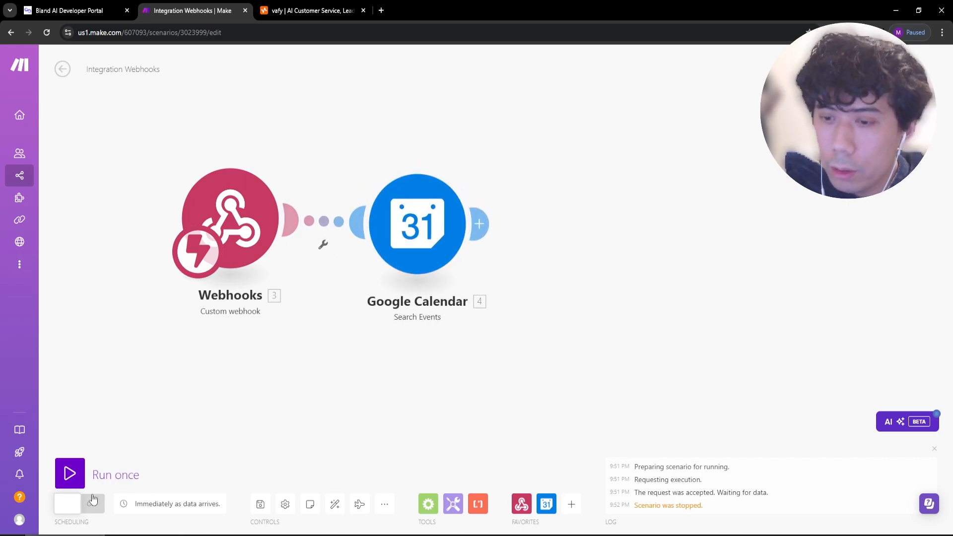
click(78, 503)
click(78, 482)
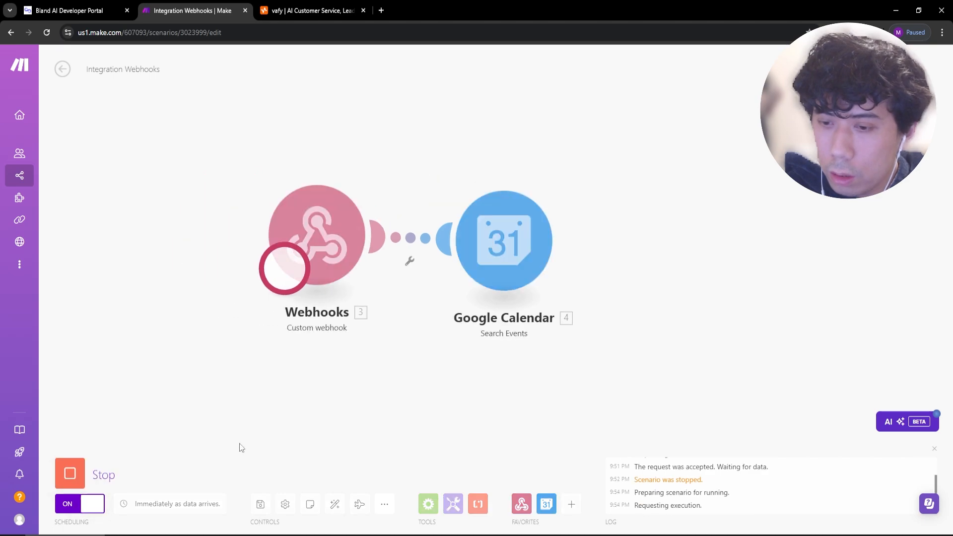
key(ctrl+shift+Tab)
drag(326, 427, 319, 423)
Restart the test chat and send 'how about next friday at 3pm' to the agent.
click(819, 58)
click(796, 366)
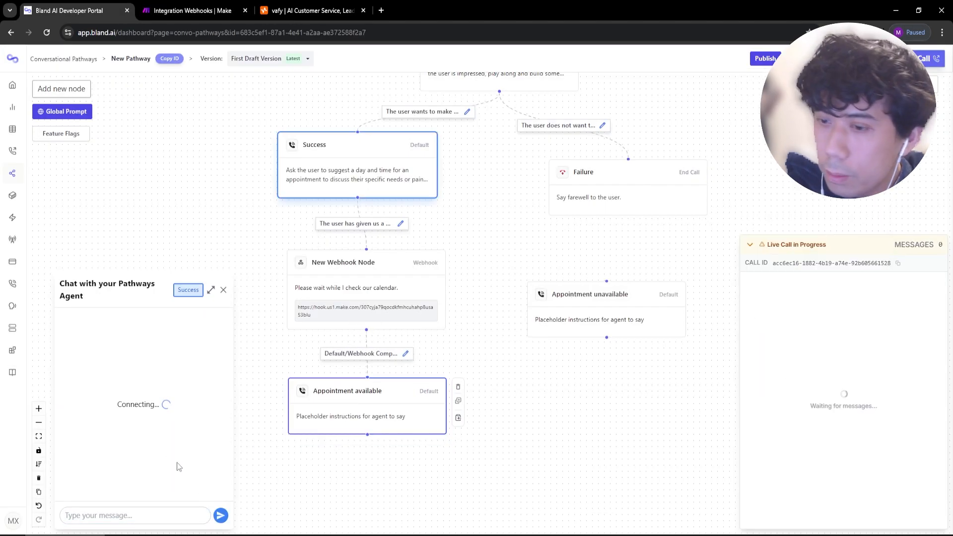
click(136, 510)
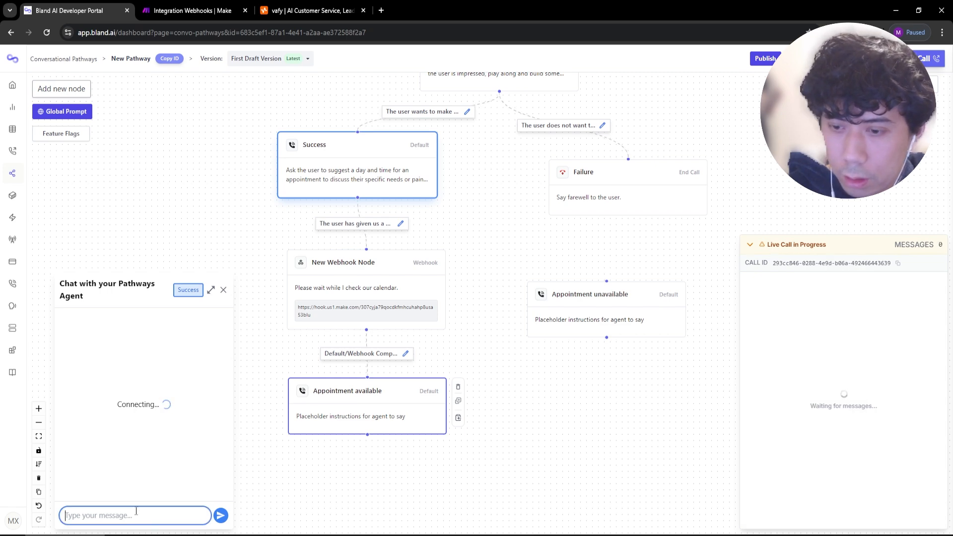
text(how about friday at 3)
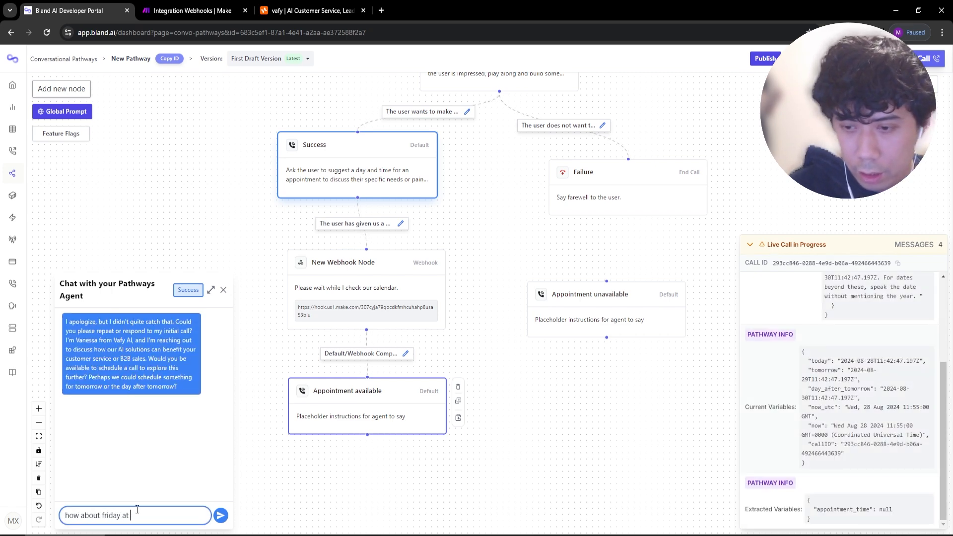
key(BackSpace)
key(BackSpace)
key(BackSpace)
key(BackSpace)
key(BackSpace)
key(BackSpace)
key(BackSpace)
key(BackSpace)
key(BackSpace)
key(BackSpace)
key(BackSpace)
text(next f)
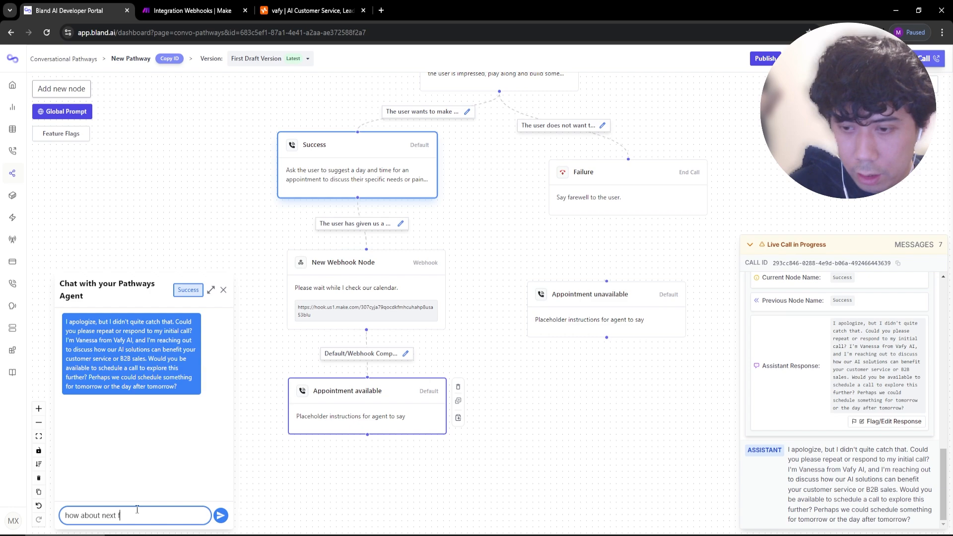
text(riday at 3pm)
key(Return)
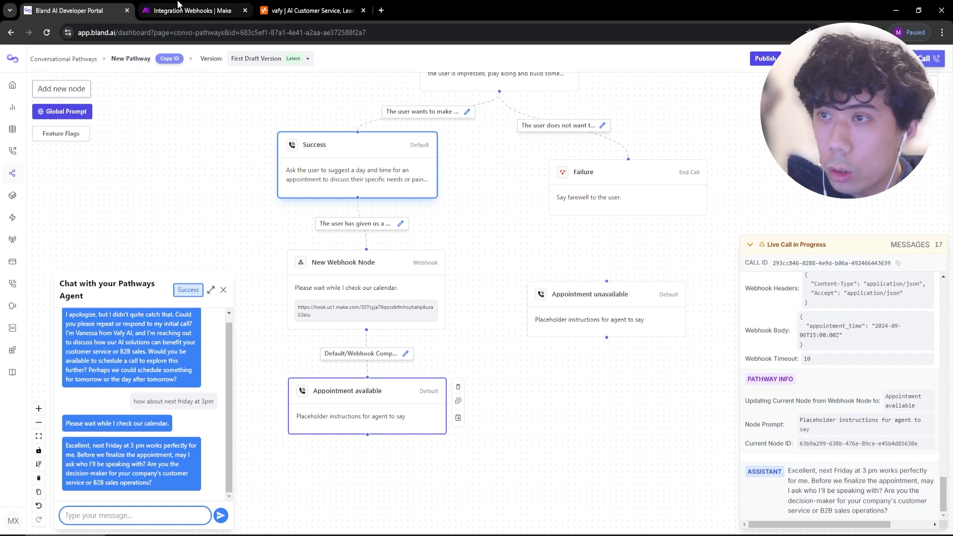
click(196, 11)
click(465, 188)
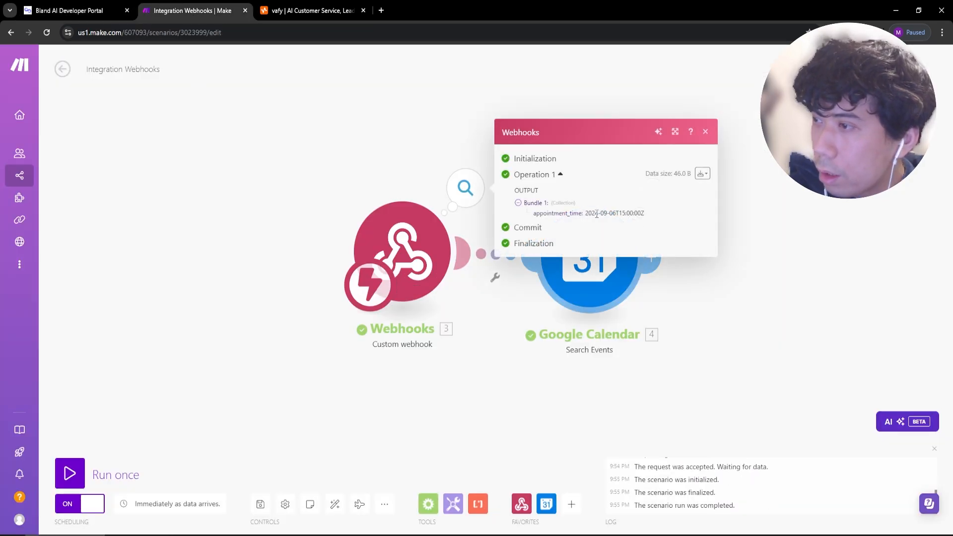
drag(589, 213, 645, 214)
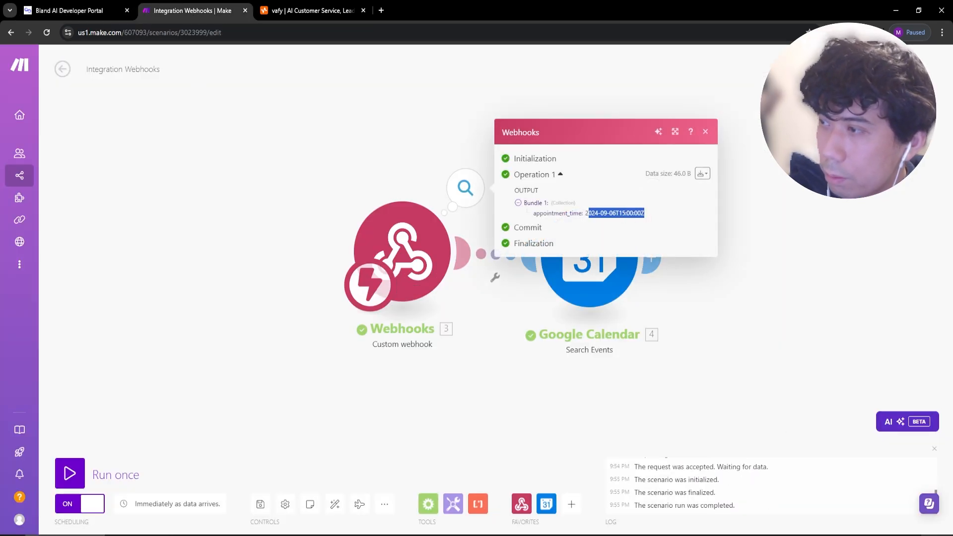
click(918, 535)
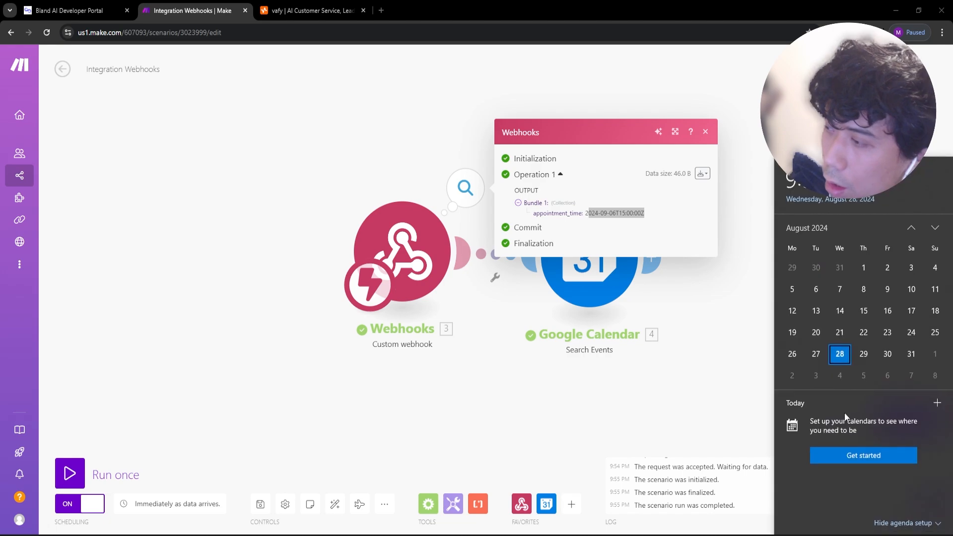
click(528, 403)
click(668, 192)
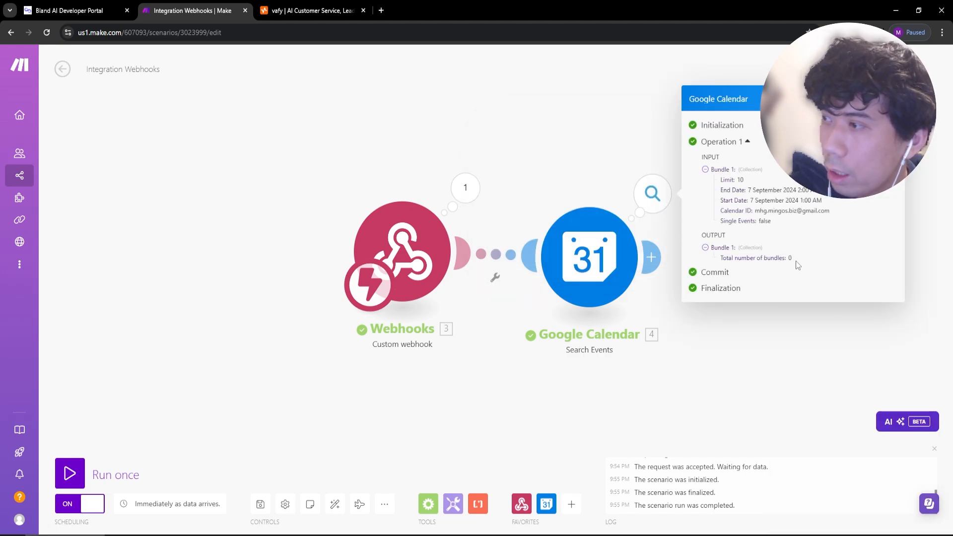
drag(795, 259, 719, 258)
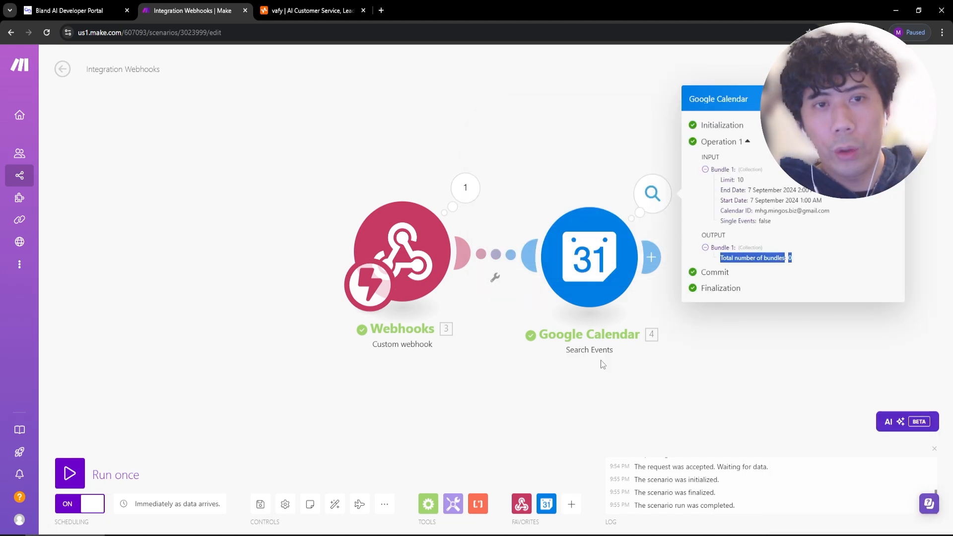
drag(632, 404, 473, 412)
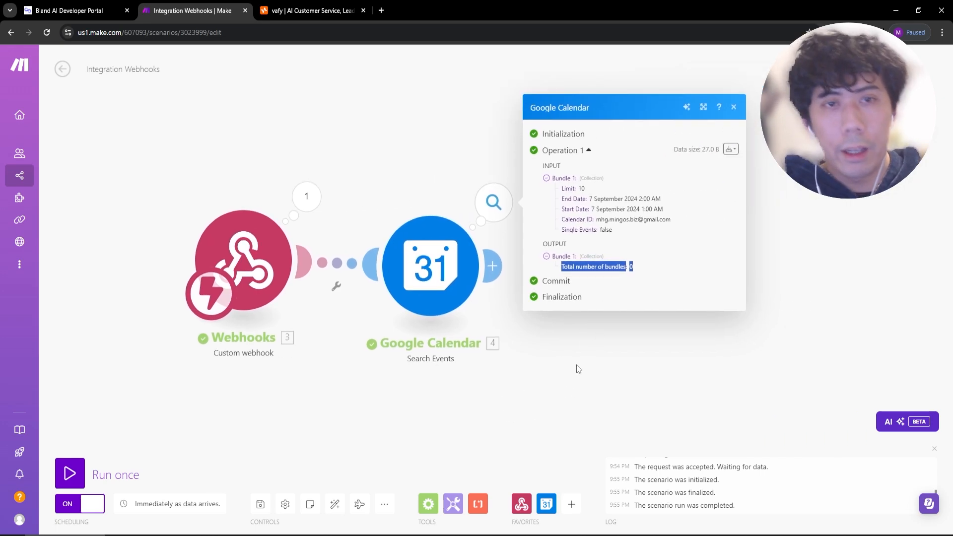
double_click(631, 267)
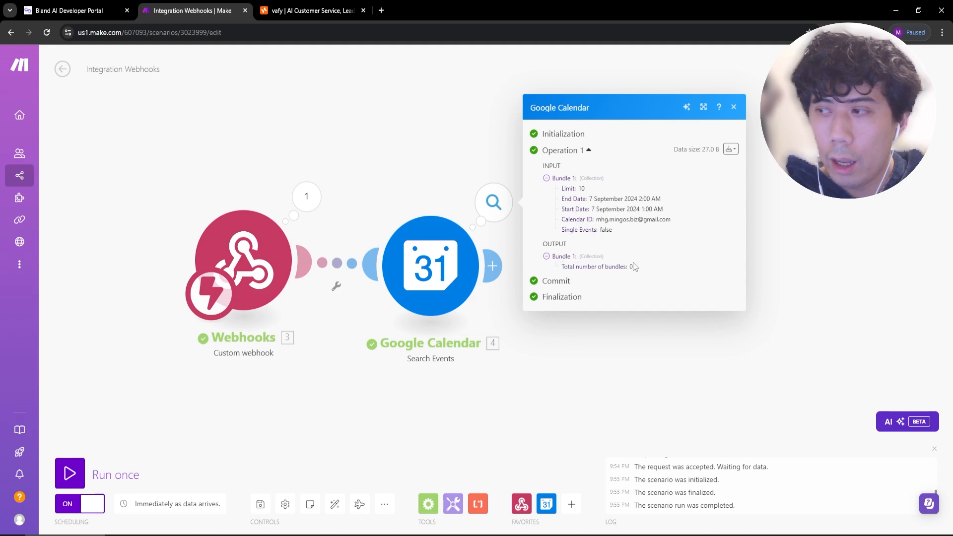
click(557, 389)
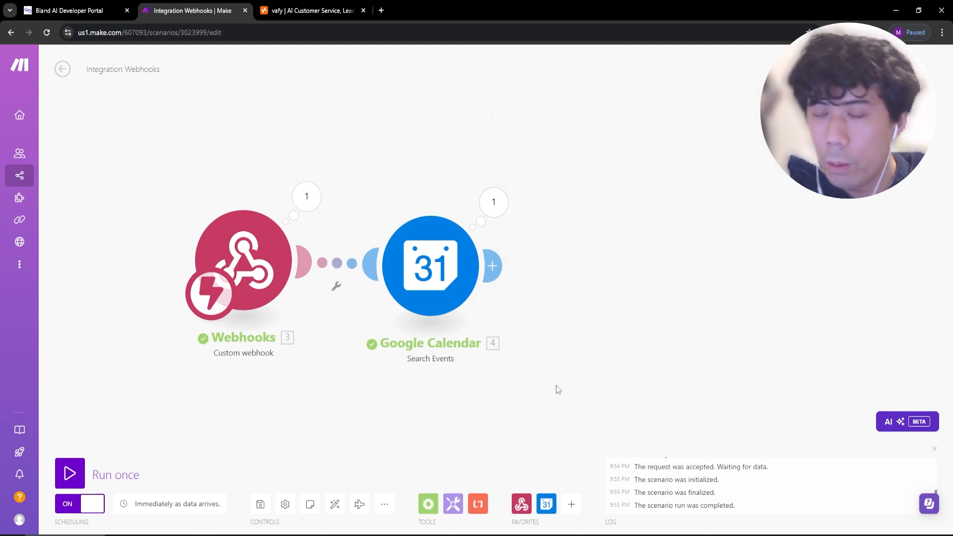
Add a Router after the Google Calendar module, replacing a wrongly added flow control module.
click(427, 504)
click(487, 408)
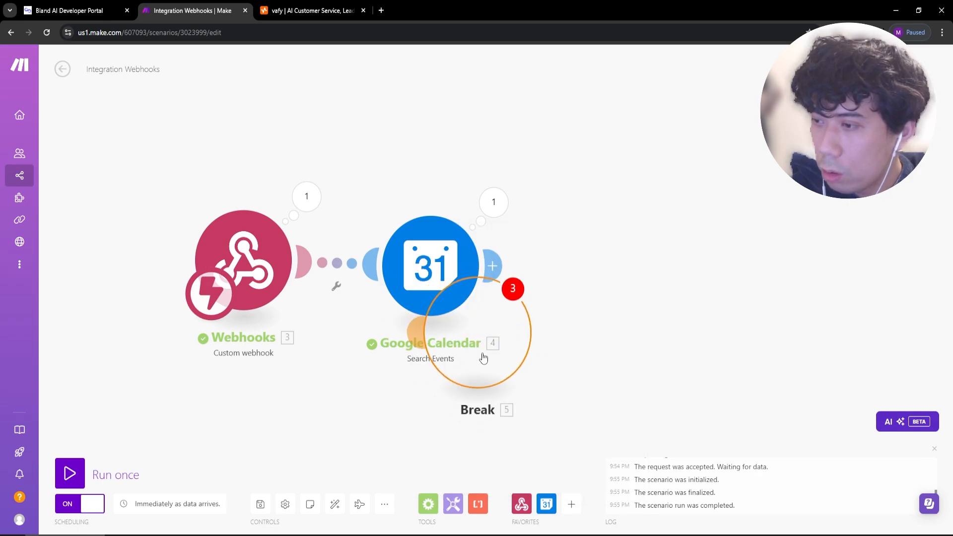
right_click(535, 386)
click(562, 460)
click(428, 504)
click(494, 448)
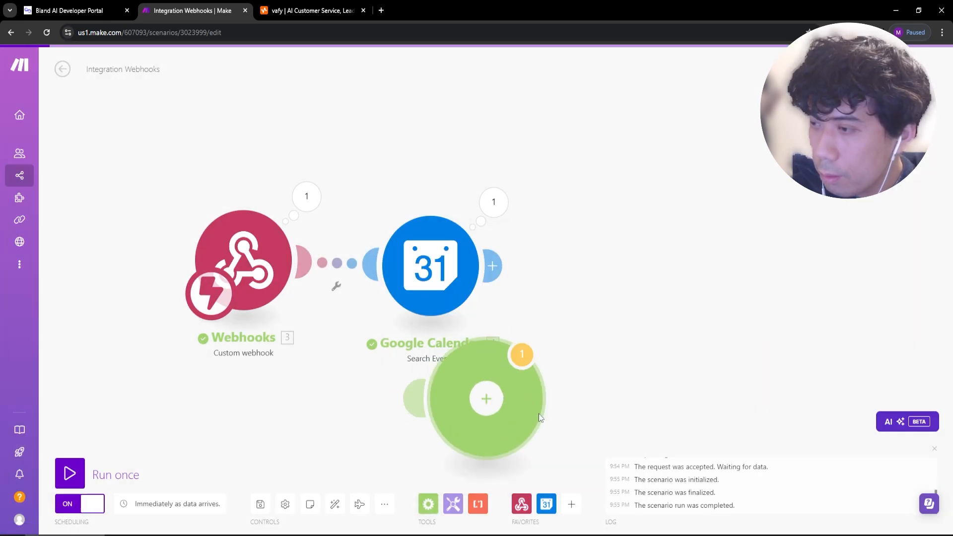
drag(514, 411, 437, 329)
click(437, 332)
scroll(432, 415, down, 5)
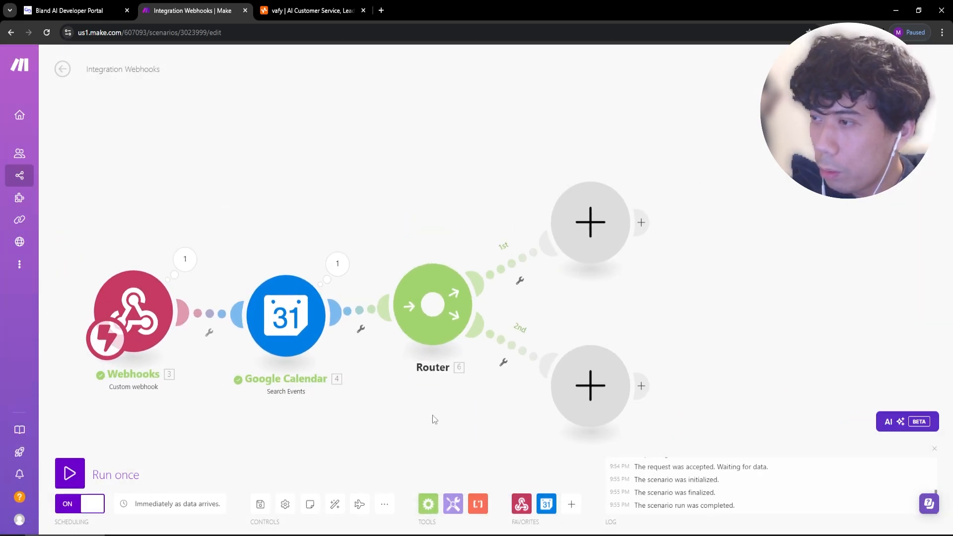
Name the first route 'slot available' with filter Total number of bundles equal to 0.
click(497, 300)
click(577, 223)
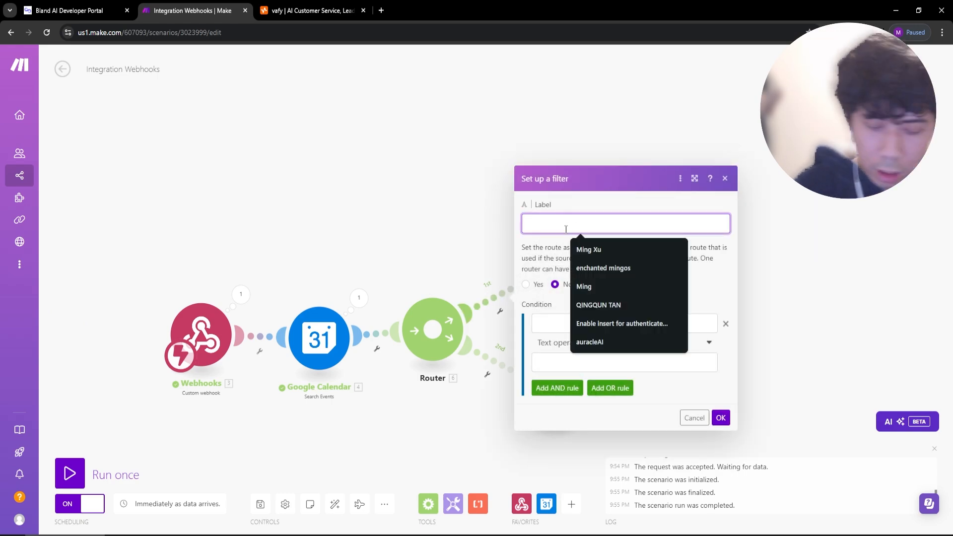
text(slot available)
click(597, 325)
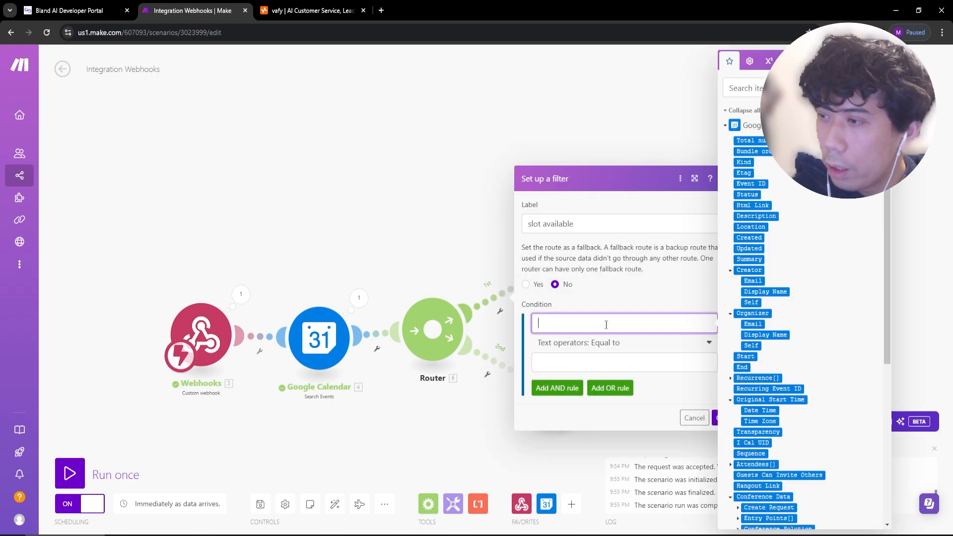
click(747, 140)
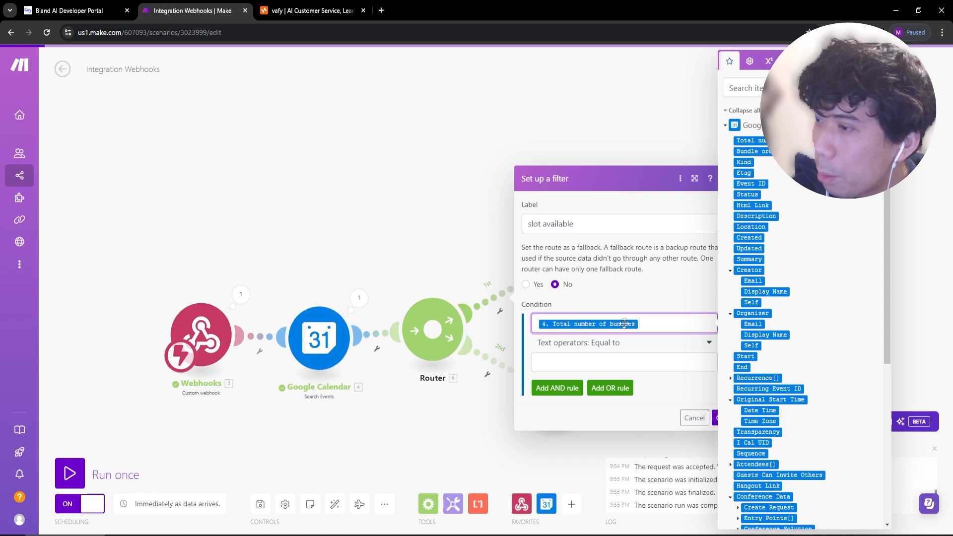
click(626, 363)
text(0)
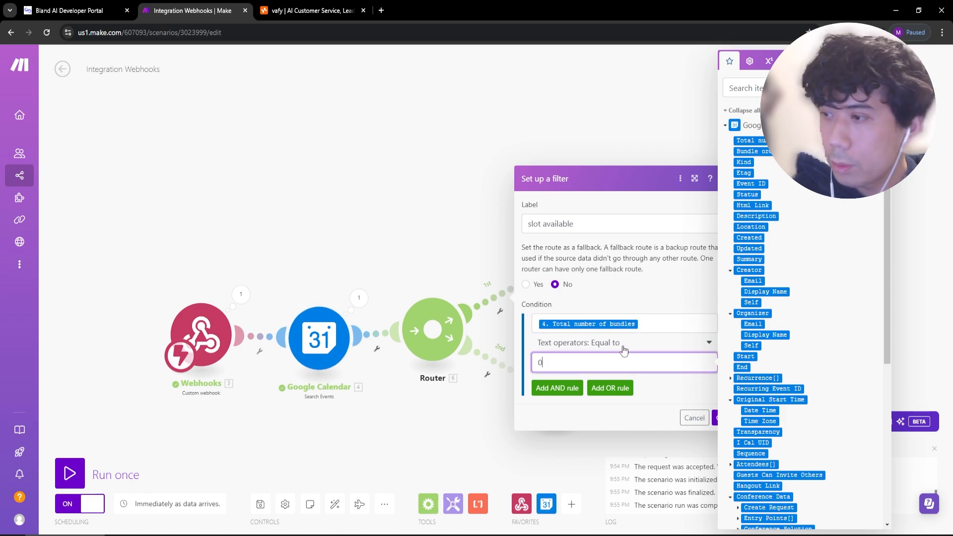
click(622, 426)
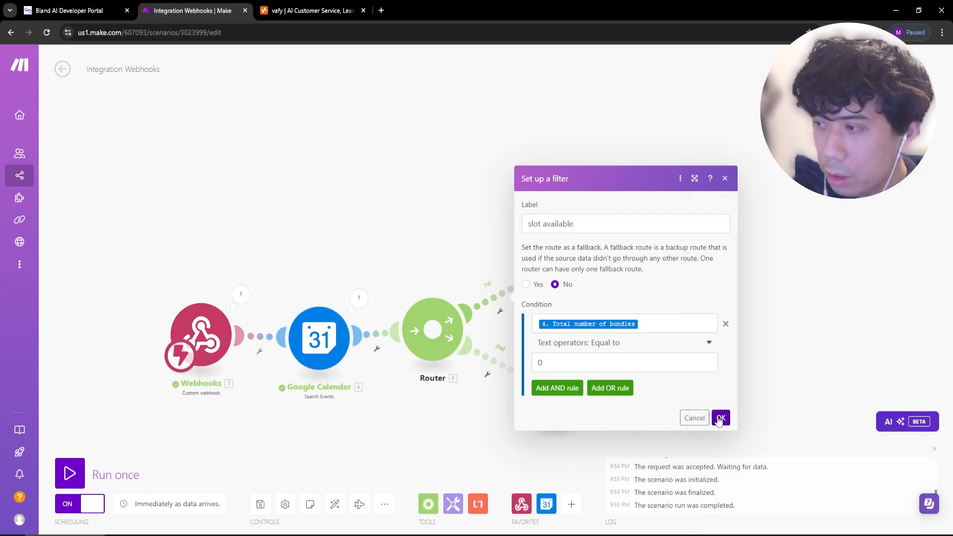
click(722, 418)
Name the second route 'slot unavailable' with filter Total number of bundles not equal to 0.
click(499, 361)
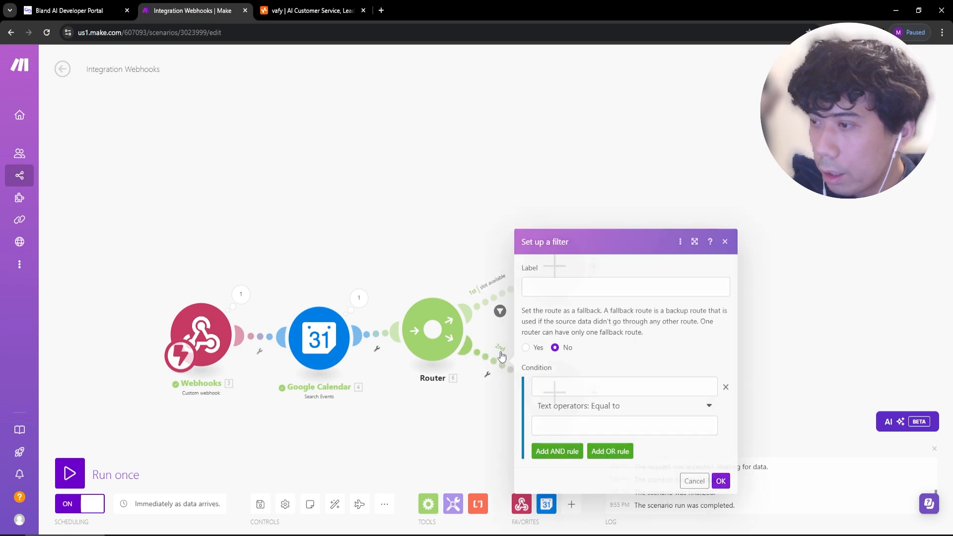
click(587, 278)
text(slot unavai)
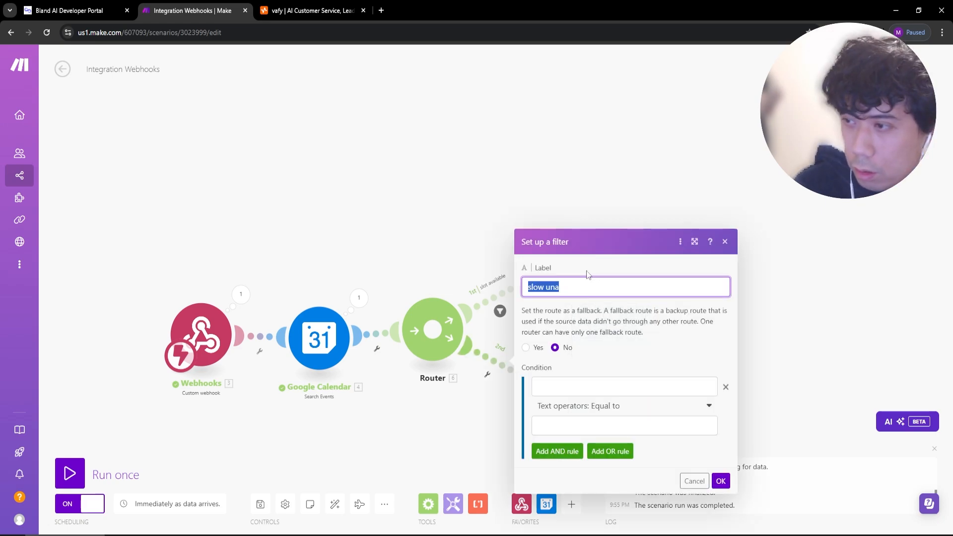
text(lable)
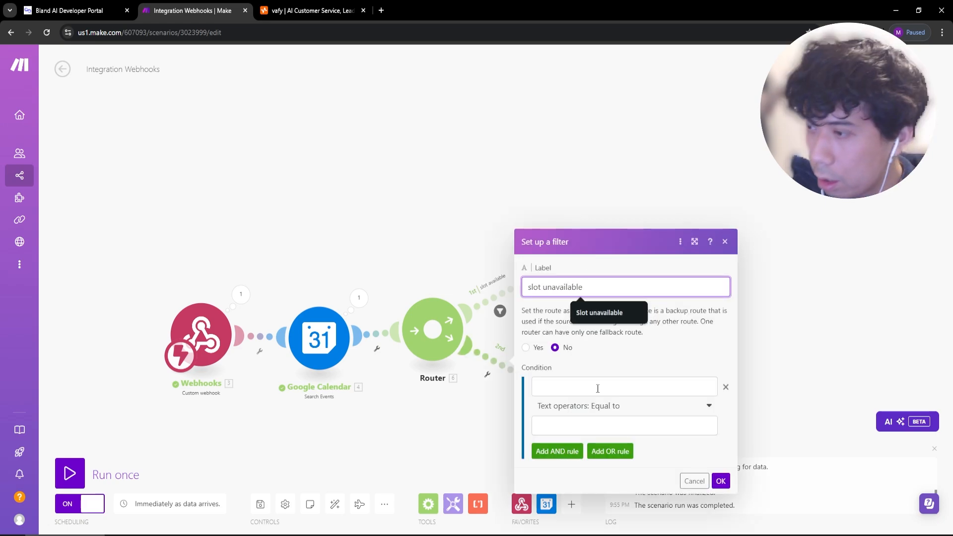
click(598, 385)
click(777, 141)
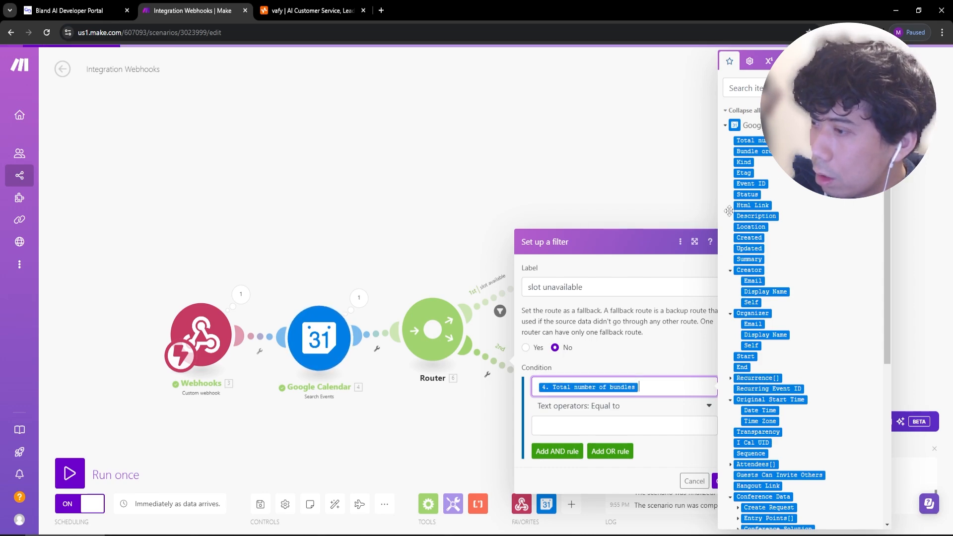
click(616, 428)
click(619, 407)
scroll(581, 397, down, 1)
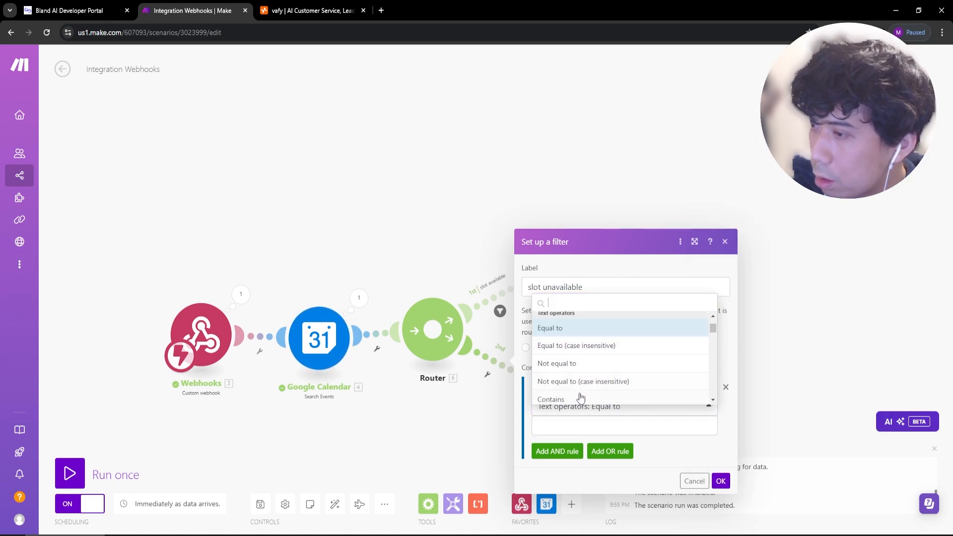
scroll(586, 366, down, 1)
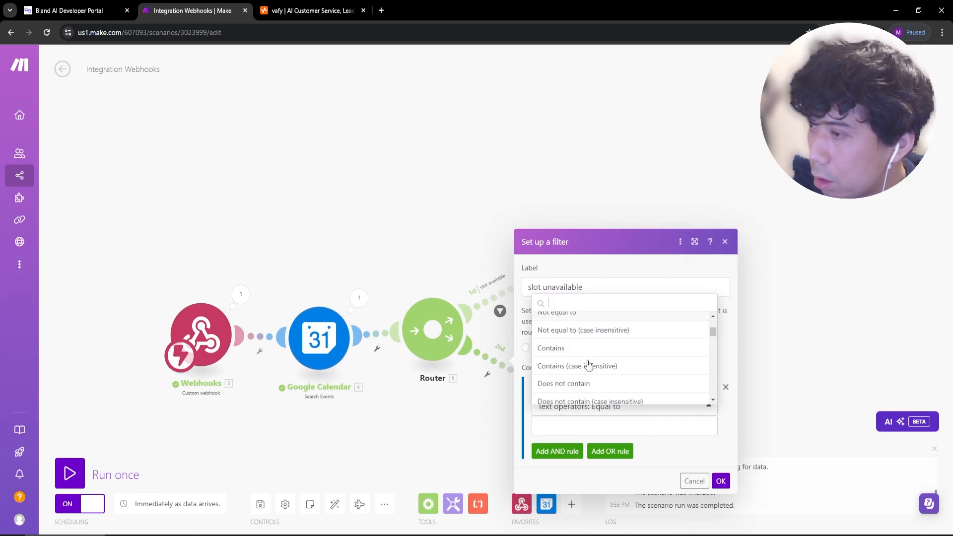
click(571, 316)
click(598, 425)
text(0)
click(615, 407)
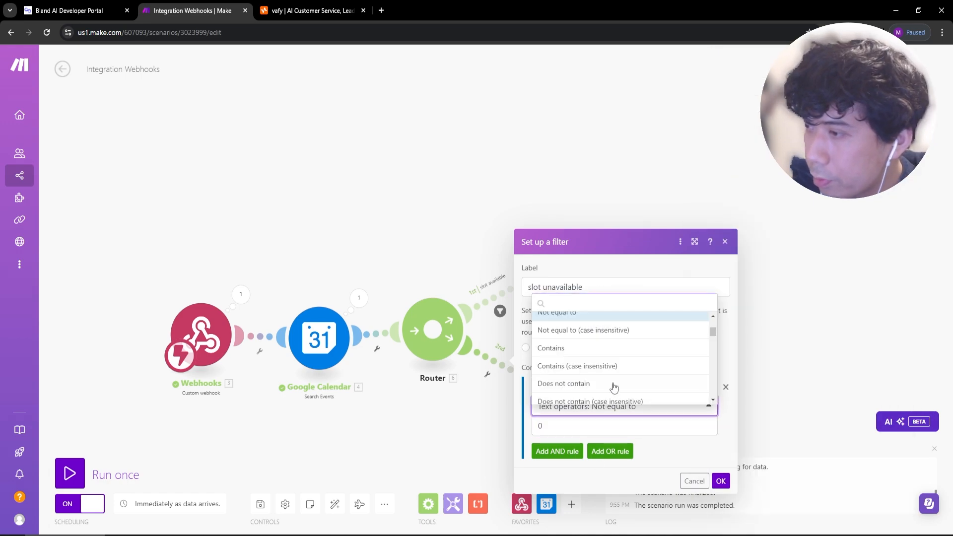
scroll(606, 359, up, 3)
click(660, 441)
click(720, 481)
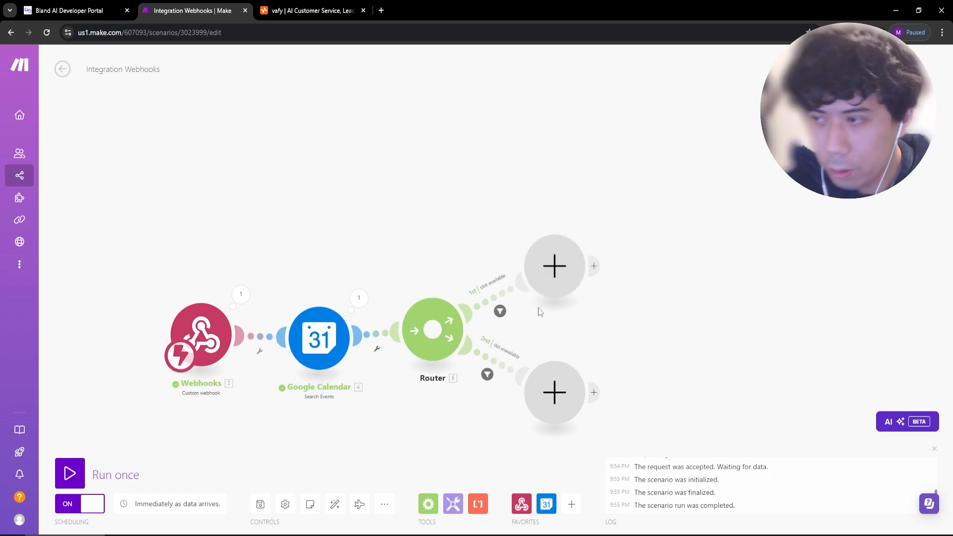
End the slot available route with a Webhook response whose body is {"slot_availability":true}.
drag(632, 318, 606, 300)
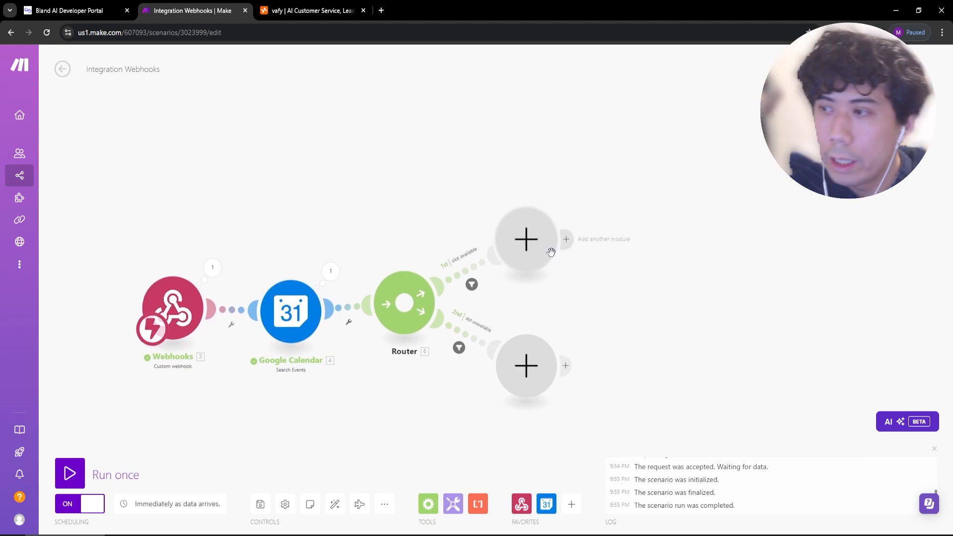
click(529, 244)
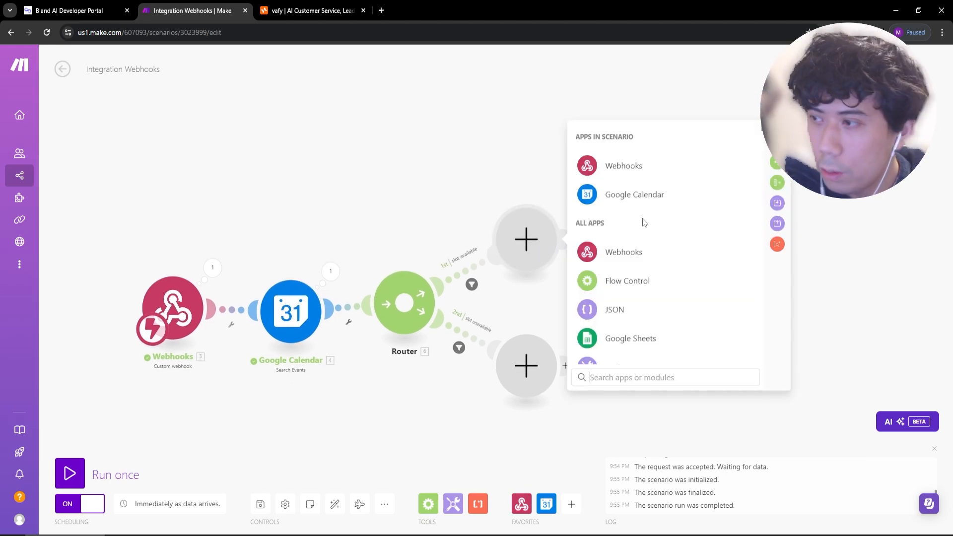
click(623, 267)
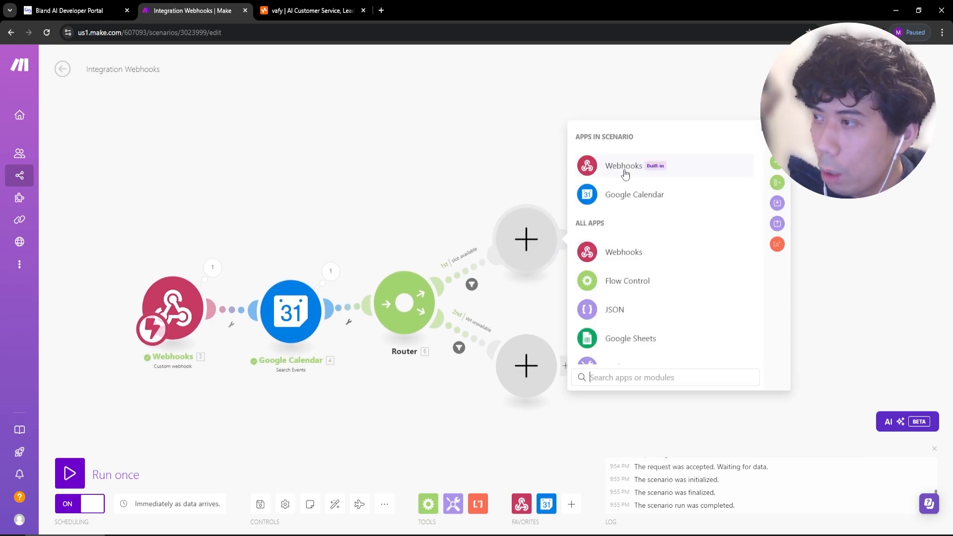
click(644, 228)
click(610, 276)
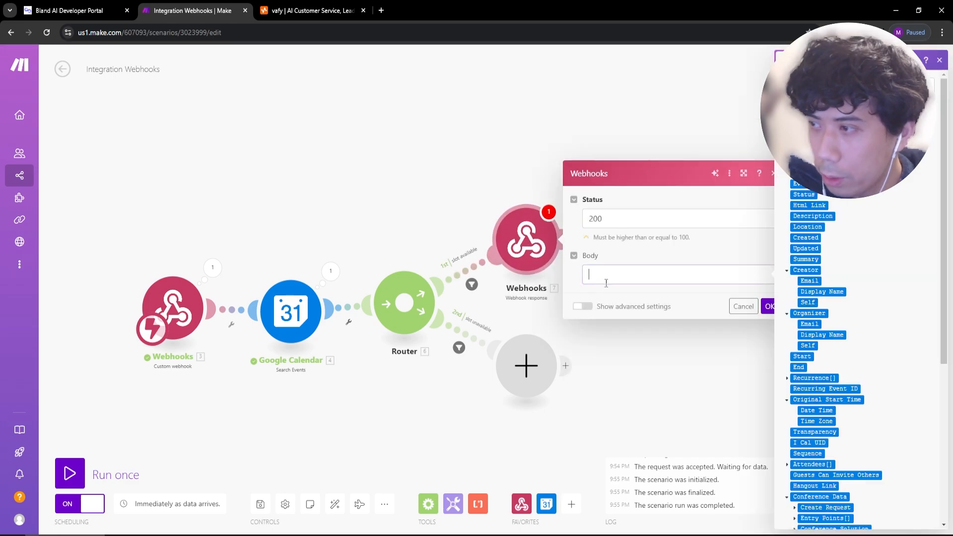
text({)
key(Return)
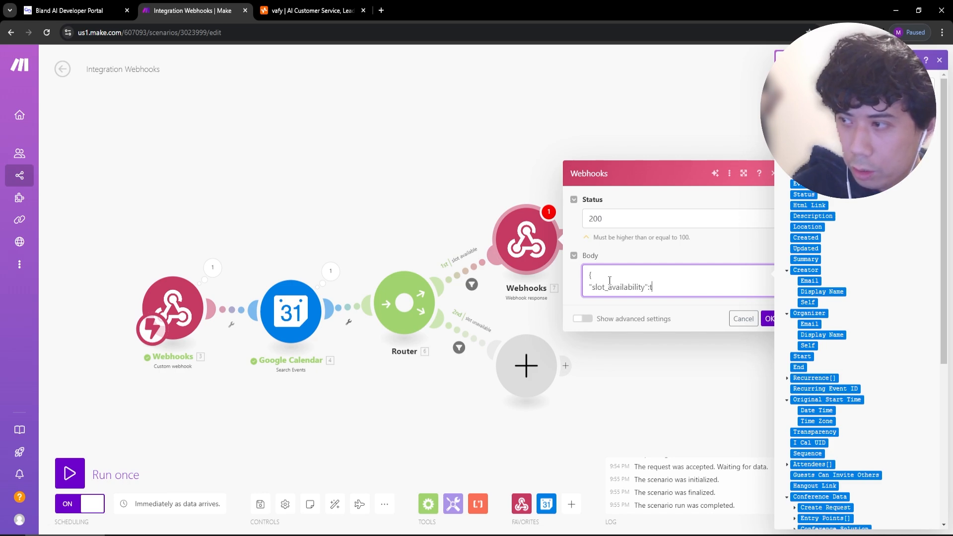
text("slot_availability":true)
key(Return)
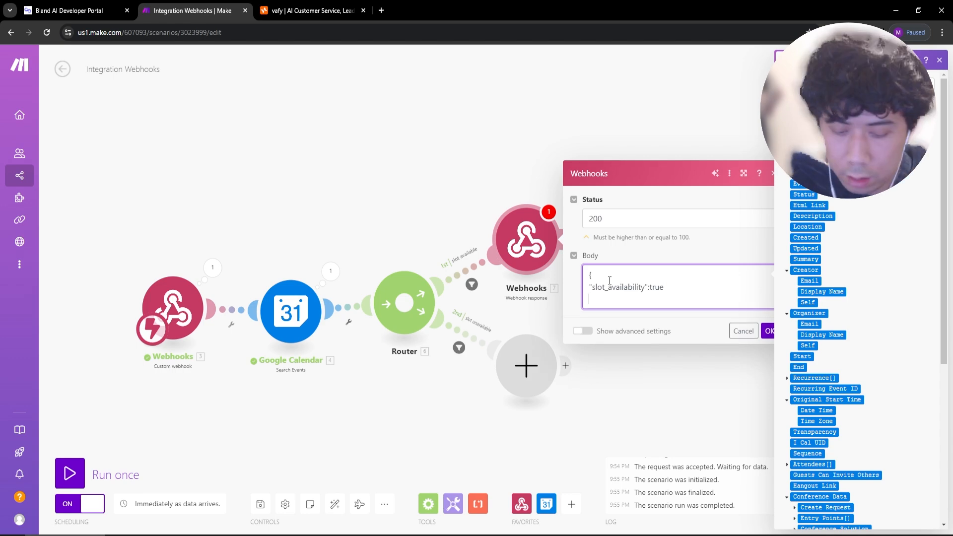
click(764, 331)
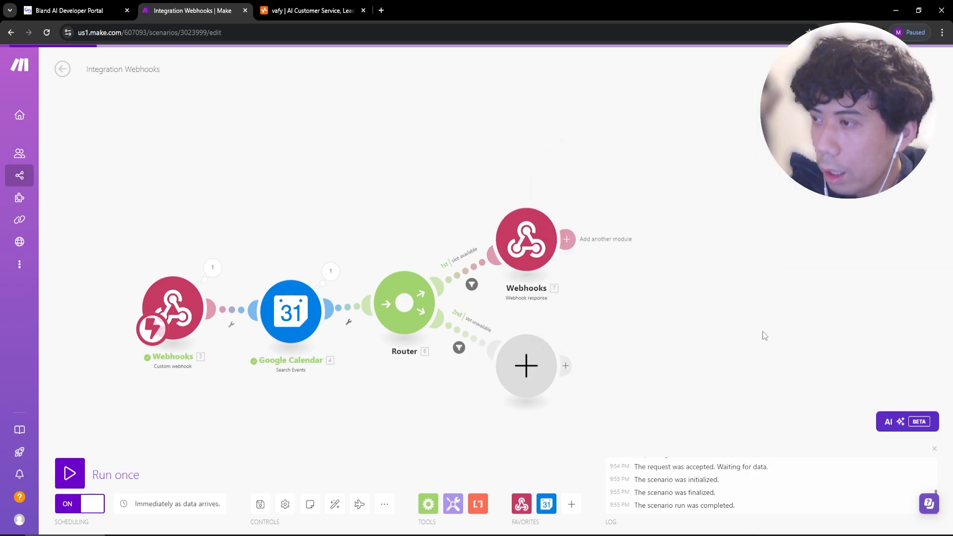
Open the webhook node's settings and briefly toggle Response Data on and off.
click(90, 6)
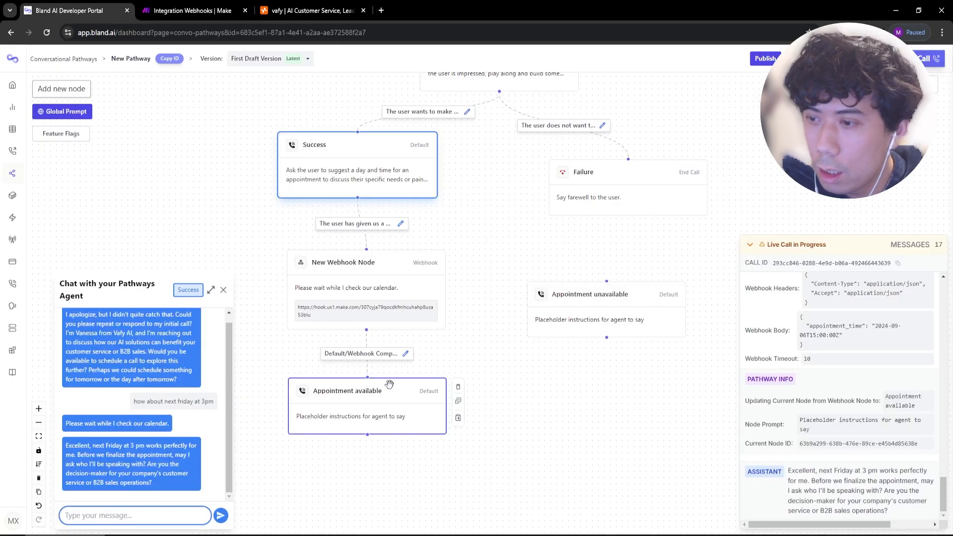
click(378, 313)
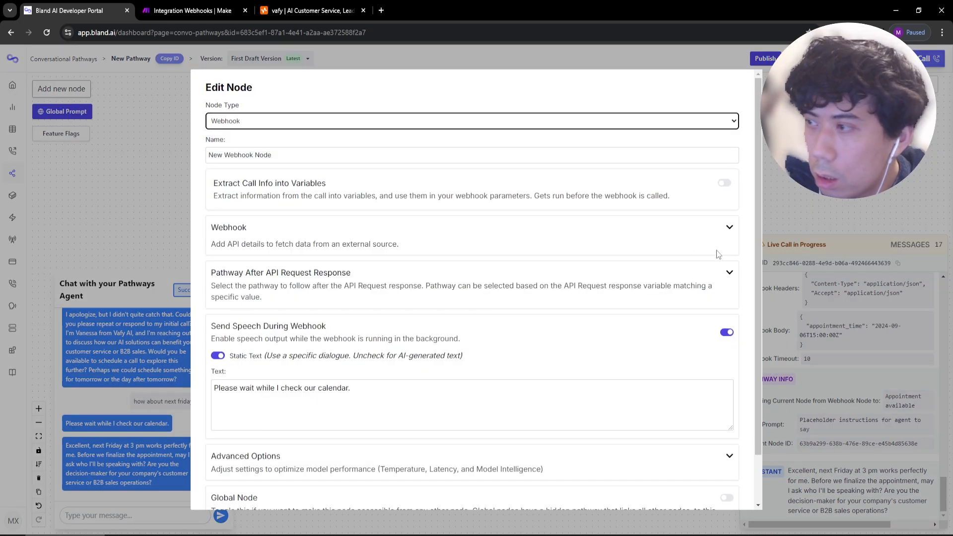
click(729, 227)
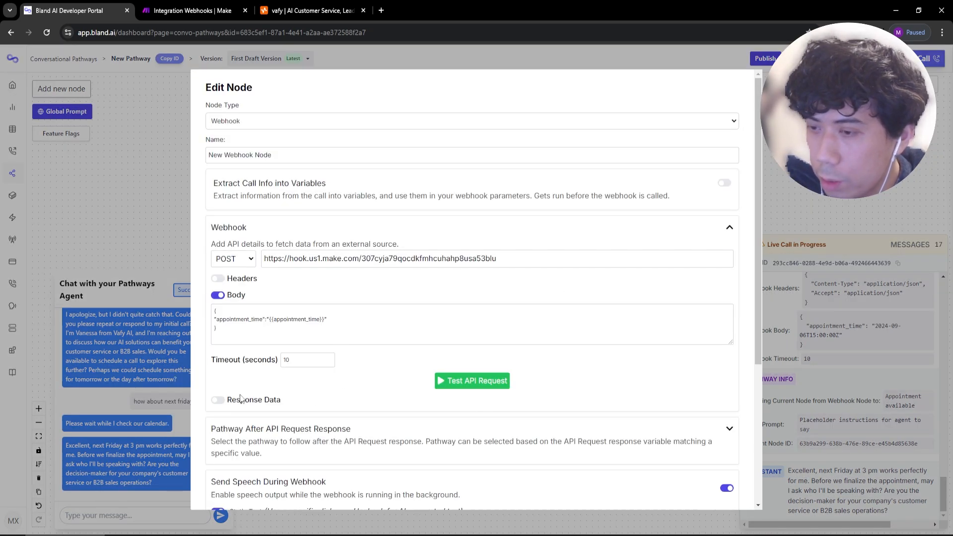
scroll(263, 397, down, 2)
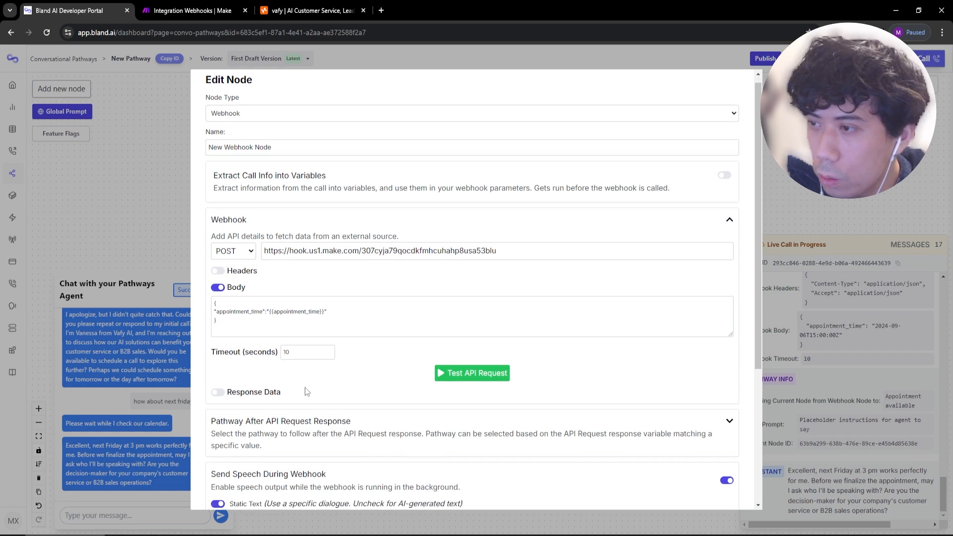
click(217, 298)
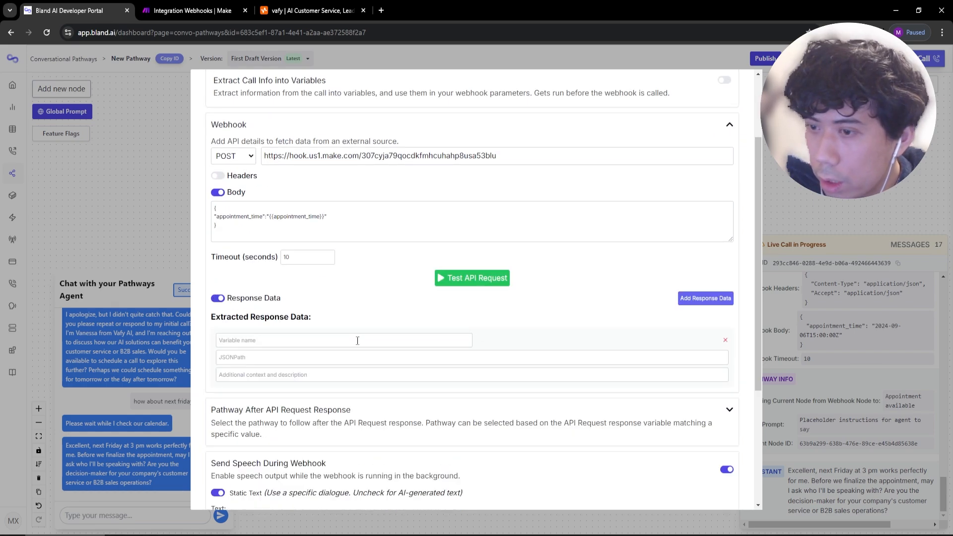
click(244, 340)
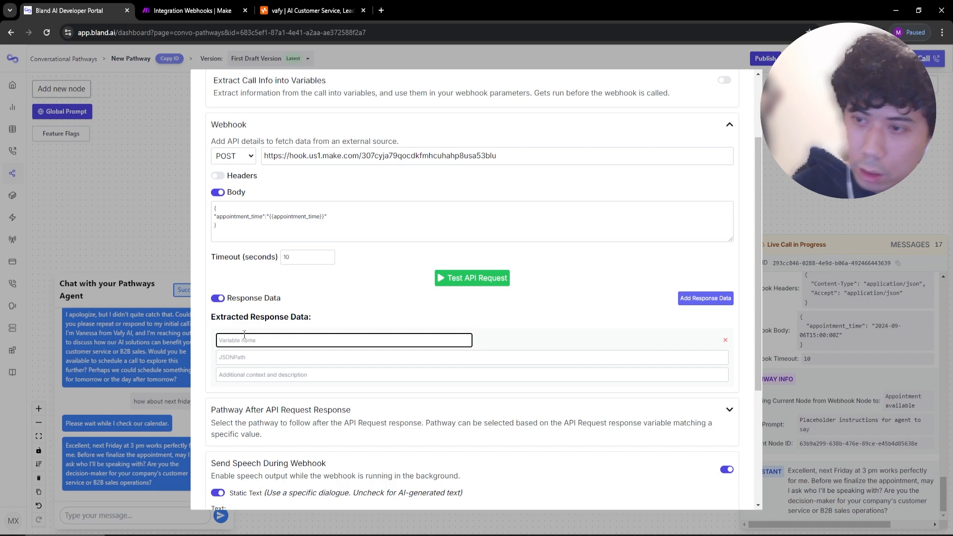
click(218, 297)
click(188, 10)
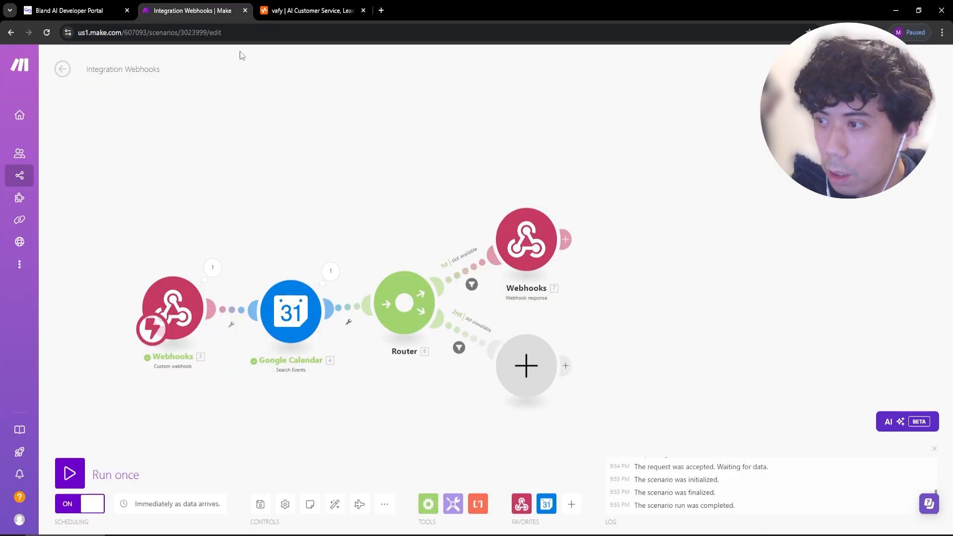
click(74, 10)
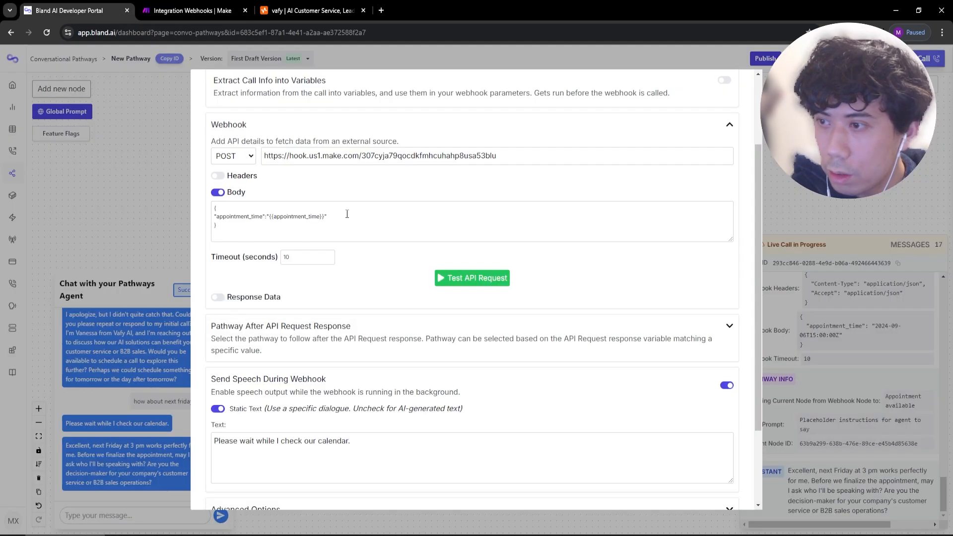
Review the appointment_time variable in the webhook request body, then close the editor.
click(274, 220)
click(329, 218)
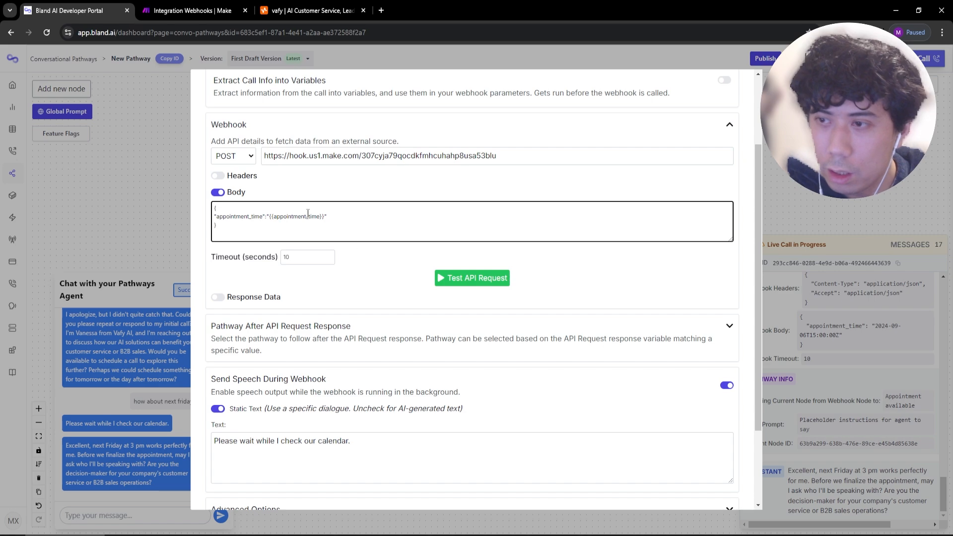
drag(269, 218, 320, 221)
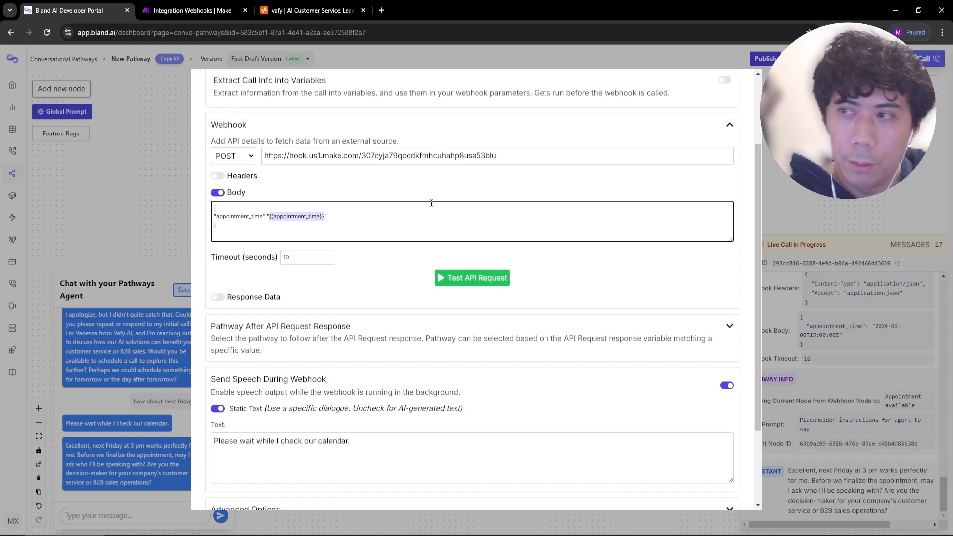
click(911, 184)
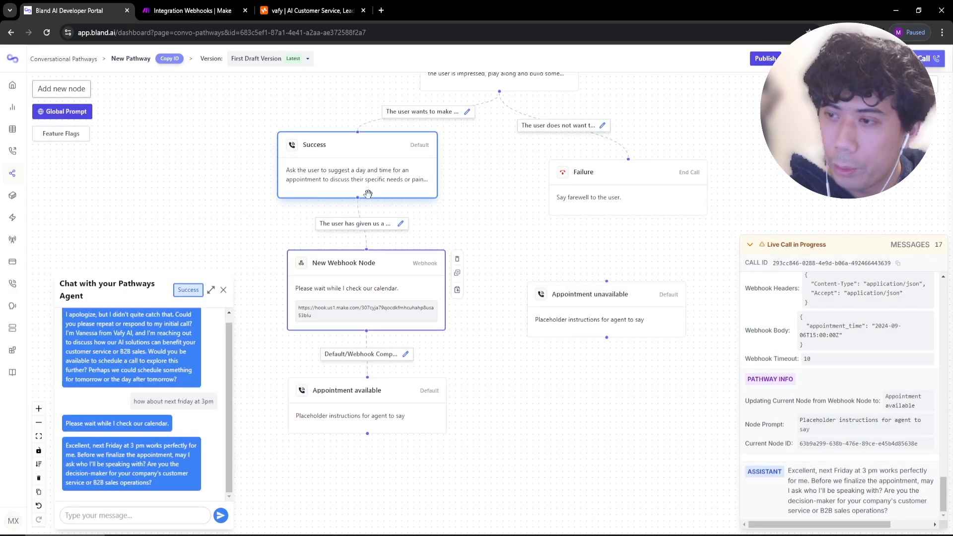
click(323, 291)
key(Escape)
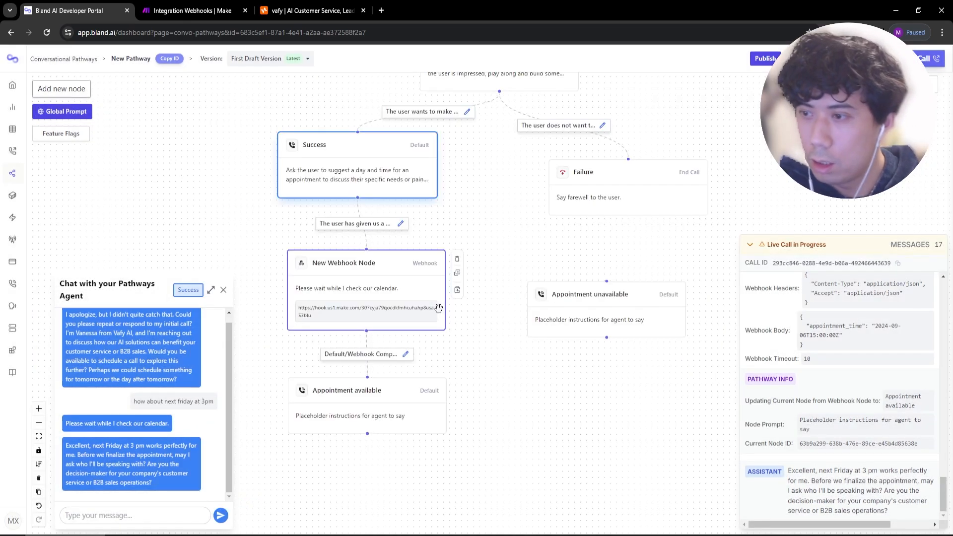
Reopen the webhook node, try then undo response extraction, and inspect Make's received webhook data.
click(354, 306)
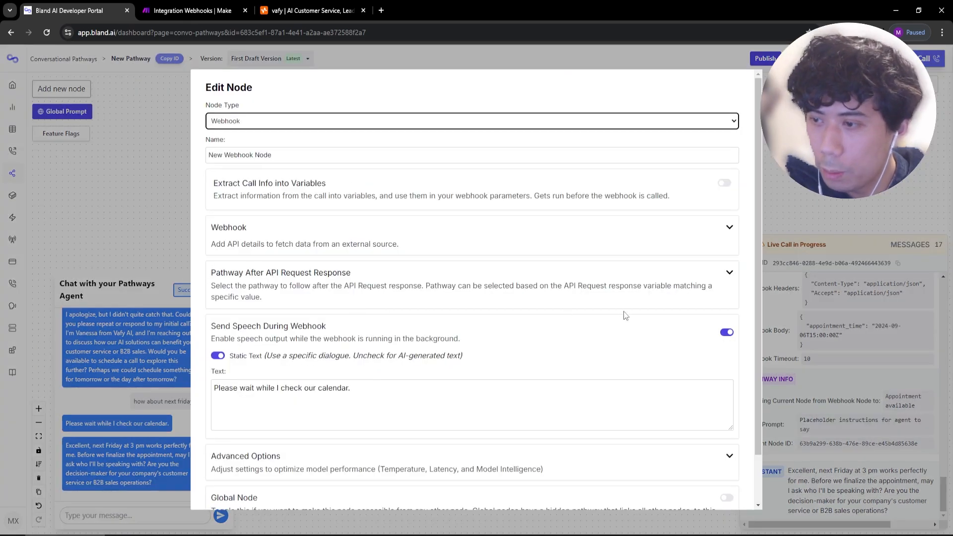
scroll(563, 247, down, 1)
click(729, 173)
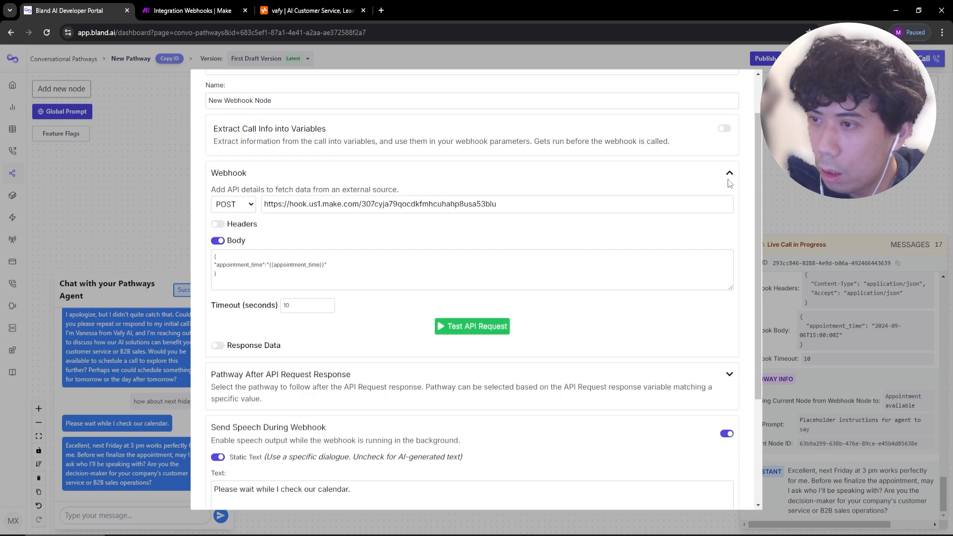
click(298, 271)
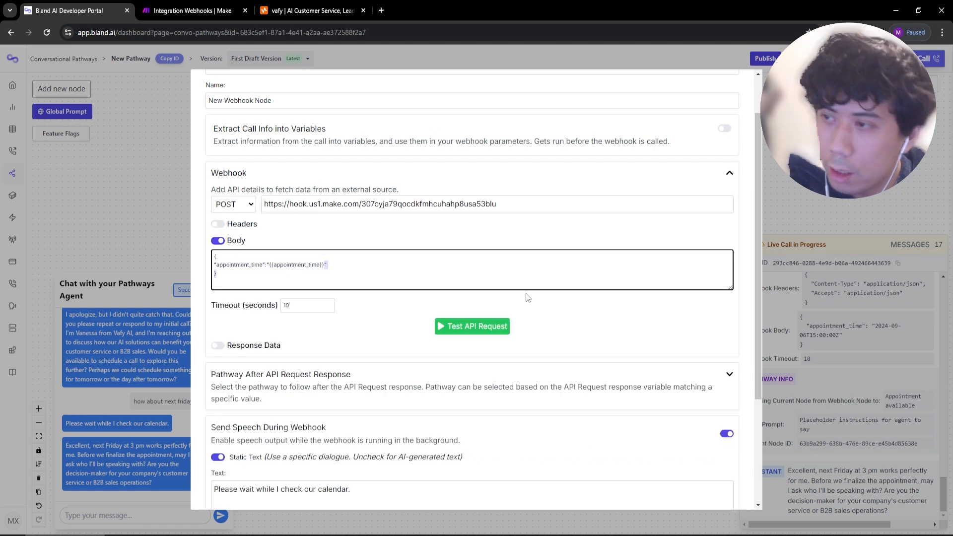
click(218, 345)
scroll(337, 384, down, 5)
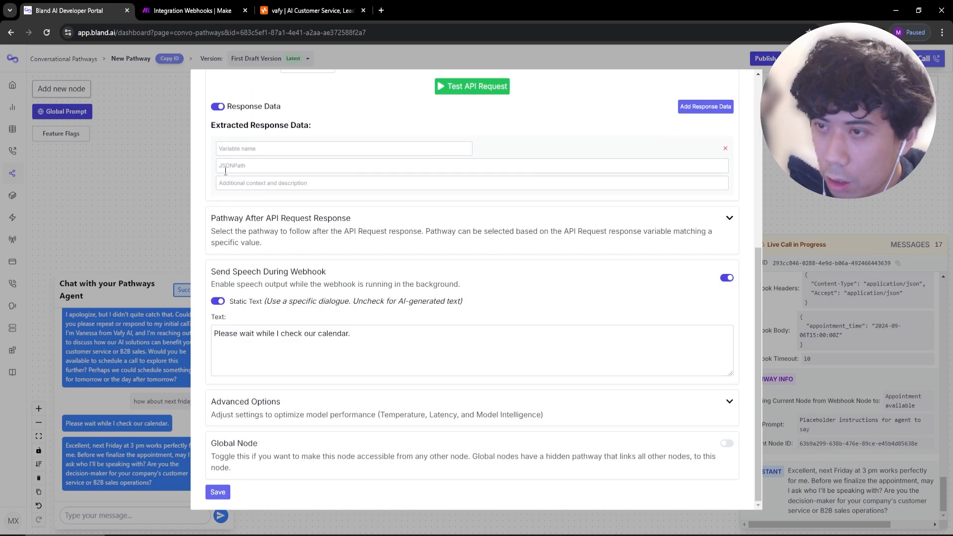
scroll(337, 384, up, 2)
click(247, 249)
text(slot)
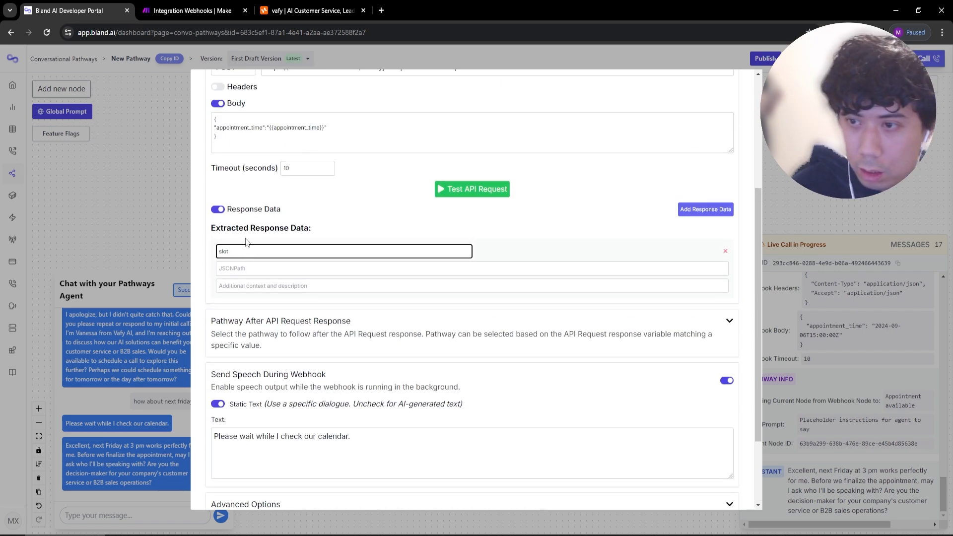
key(BackSpace)
key(BackSpace)
key(BackSpace)
key(BackSpace)
scroll(246, 246, up, 3)
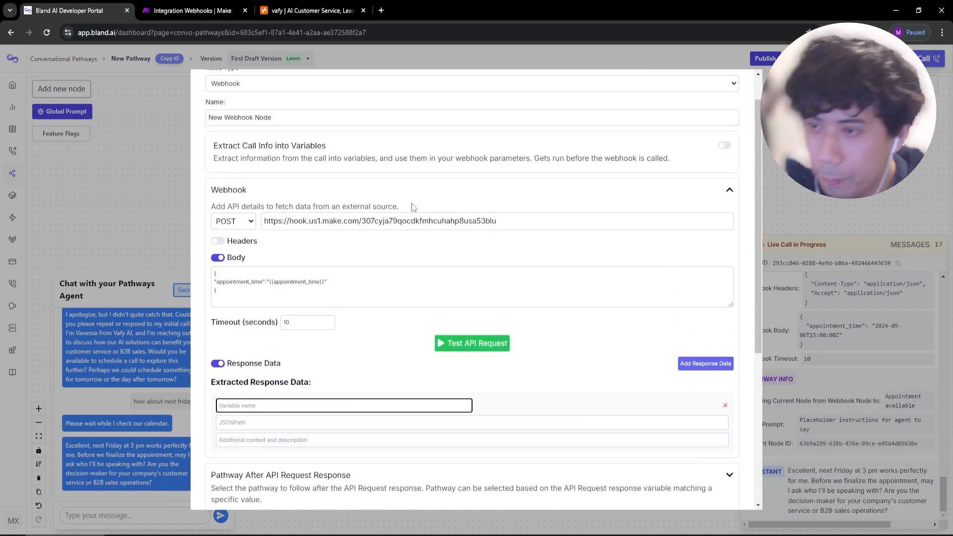
click(218, 363)
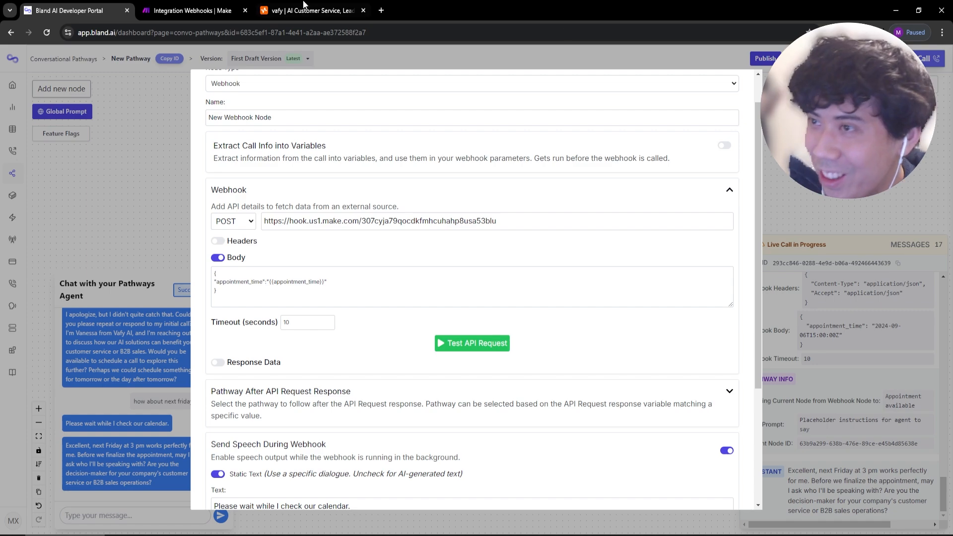
key(ctrl+Tab)
click(212, 268)
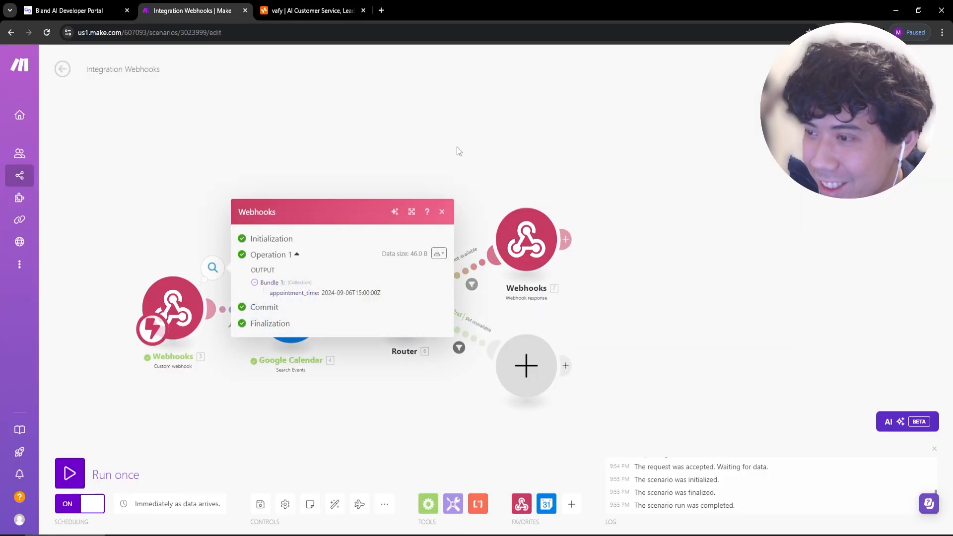
Copy the sample appointment_time 2024-09-06T15:00:00Z from Make into the webhook request body.
drag(392, 294, 326, 282)
key(ctrl+shift+Tab)
text(2024-09-06T15:00:00Z)
key(ctrl+Tab)
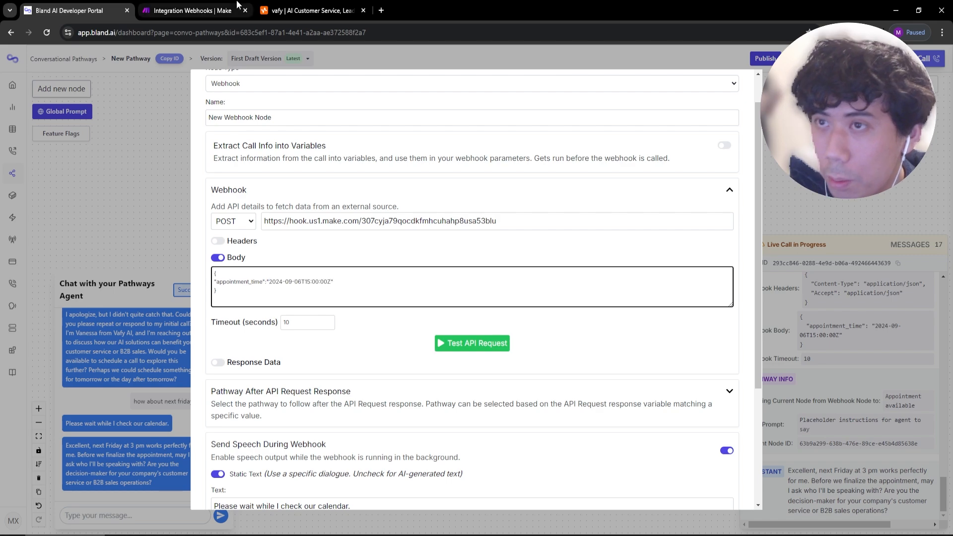
click(101, 9)
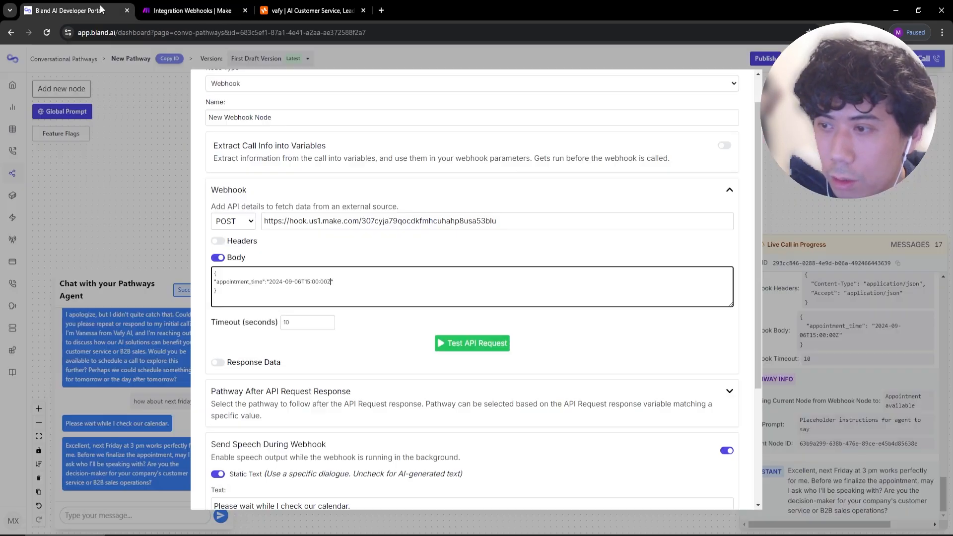
Send a test API request and check the Make scenario's resulting run.
click(498, 350)
click(198, 10)
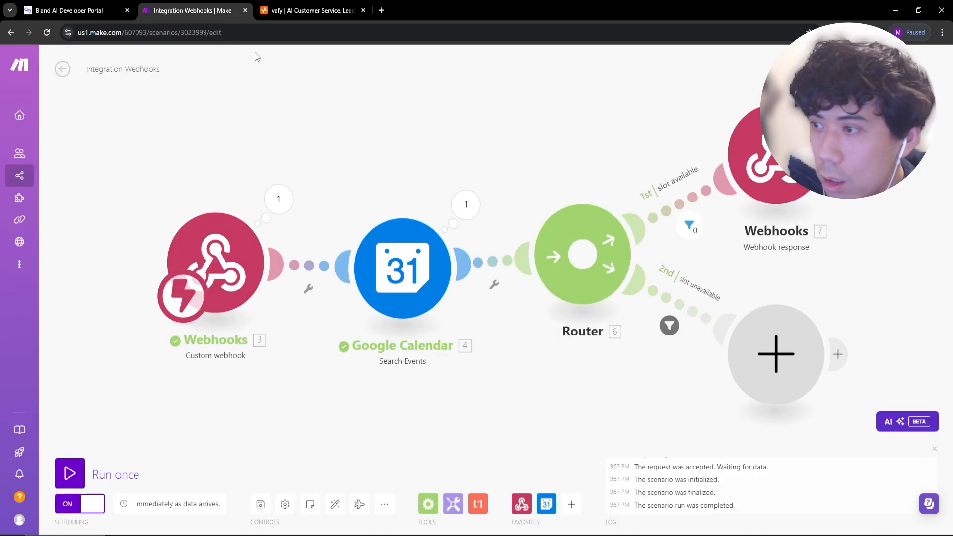
click(111, 4)
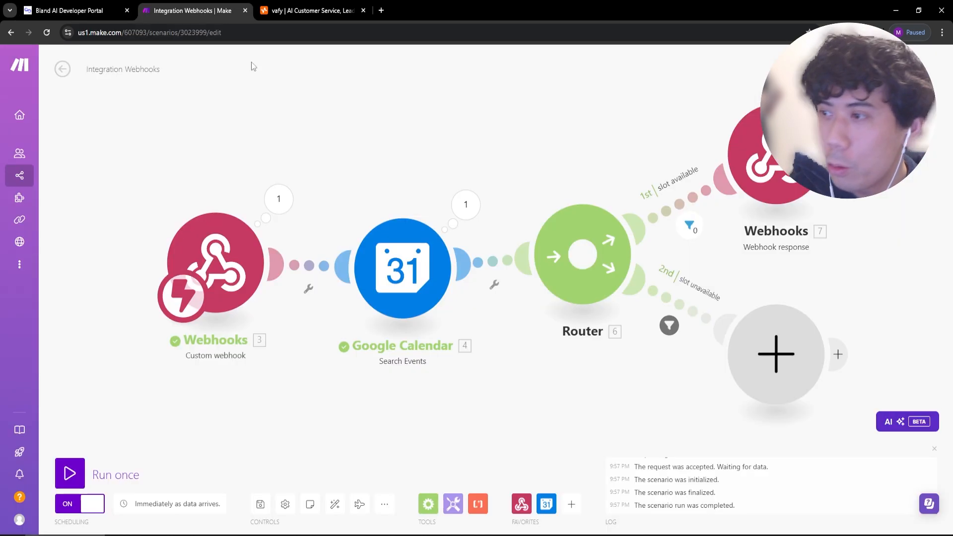
click(189, 10)
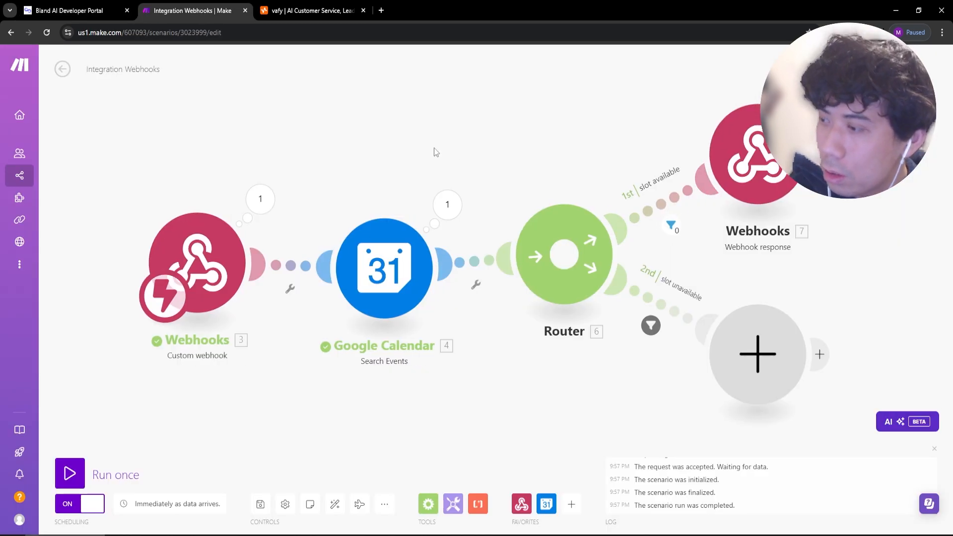
click(61, 10)
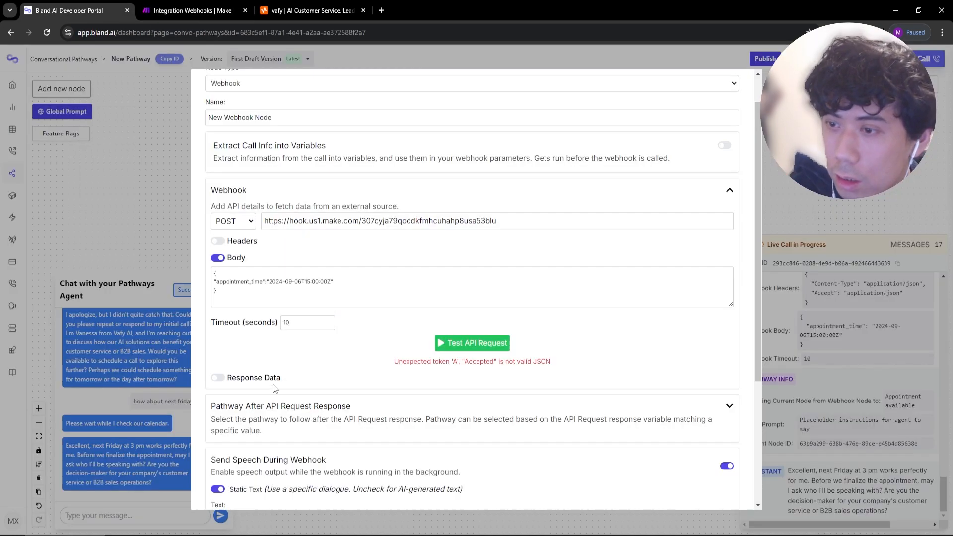
Turn on response data extraction and name the variable slot_availability, checking Make's response body.
click(221, 380)
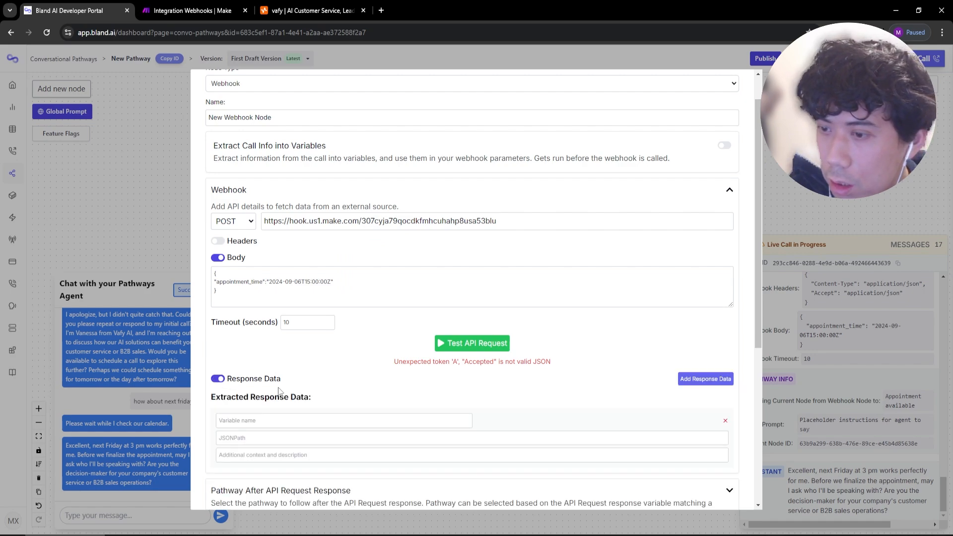
scroll(244, 335, down, 2)
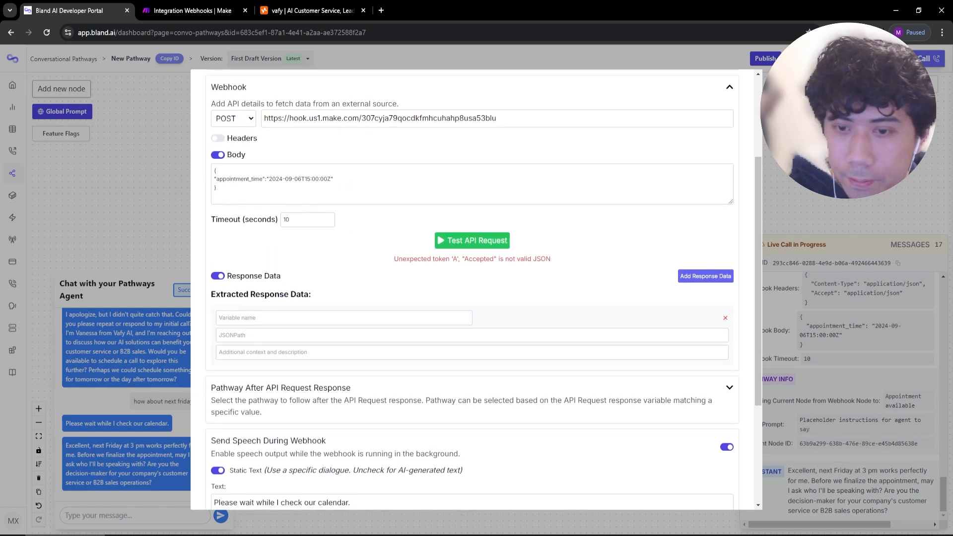
click(254, 319)
text(slot_)
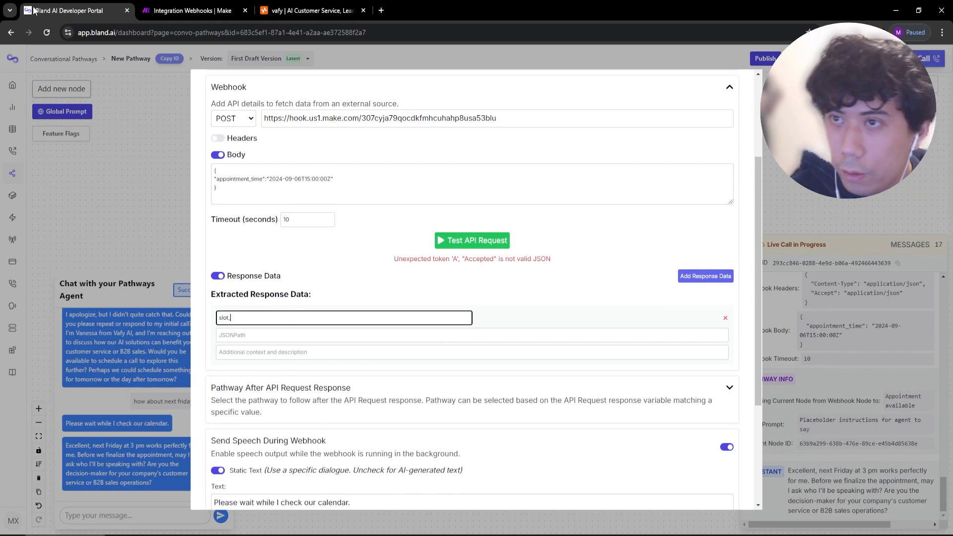
click(189, 11)
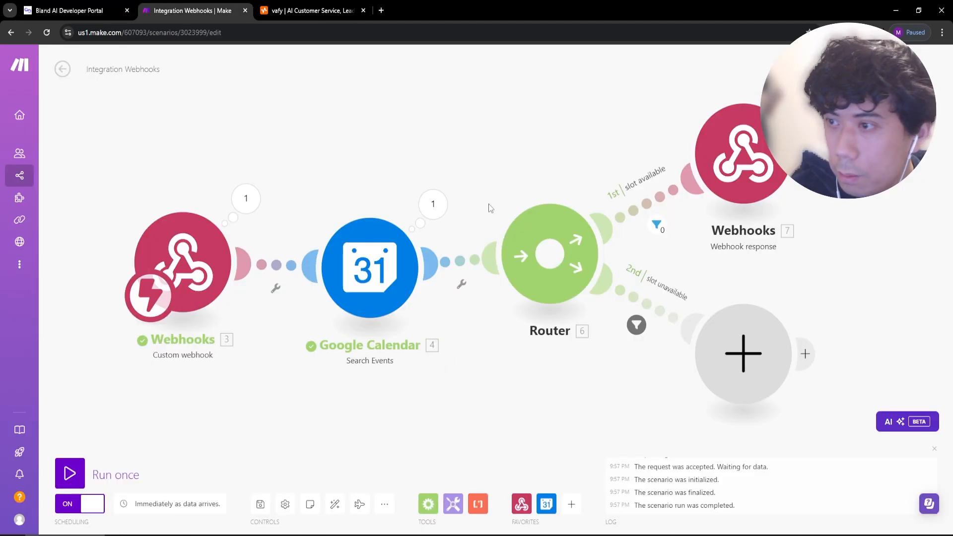
click(722, 157)
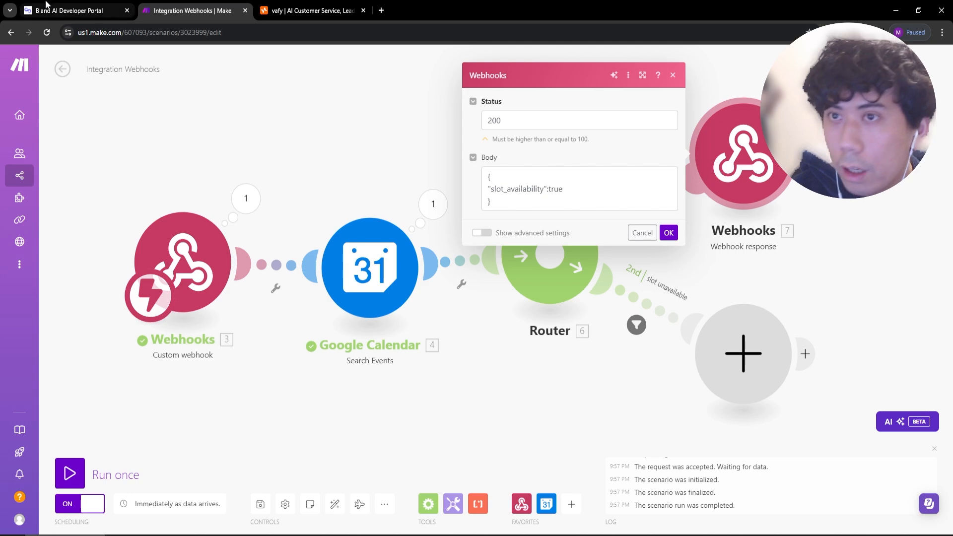
click(65, 10)
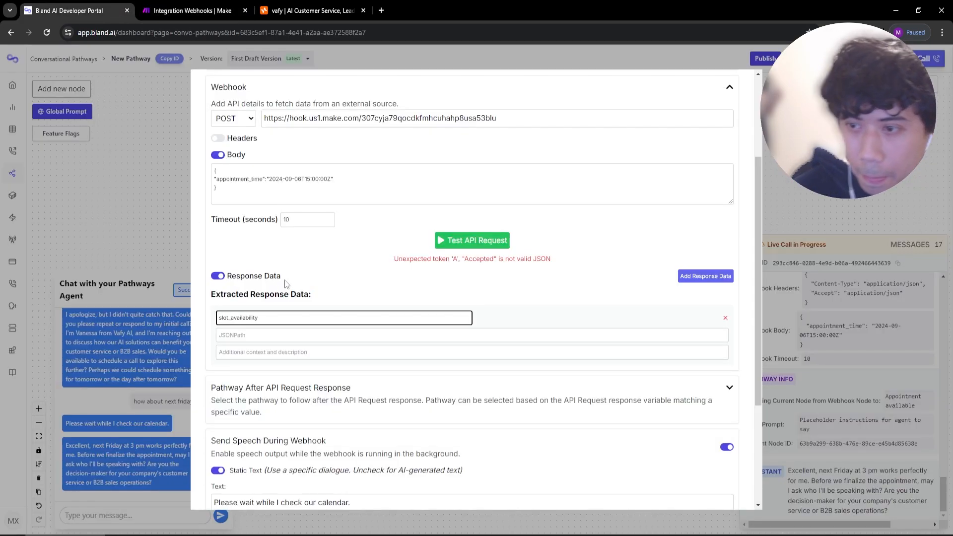
key(alt+Tab)
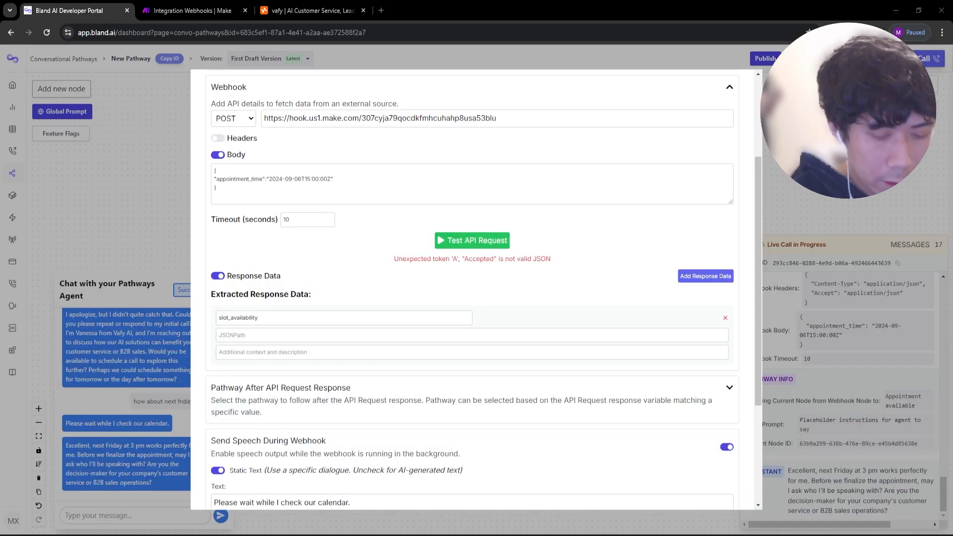
key(alt+Tab)
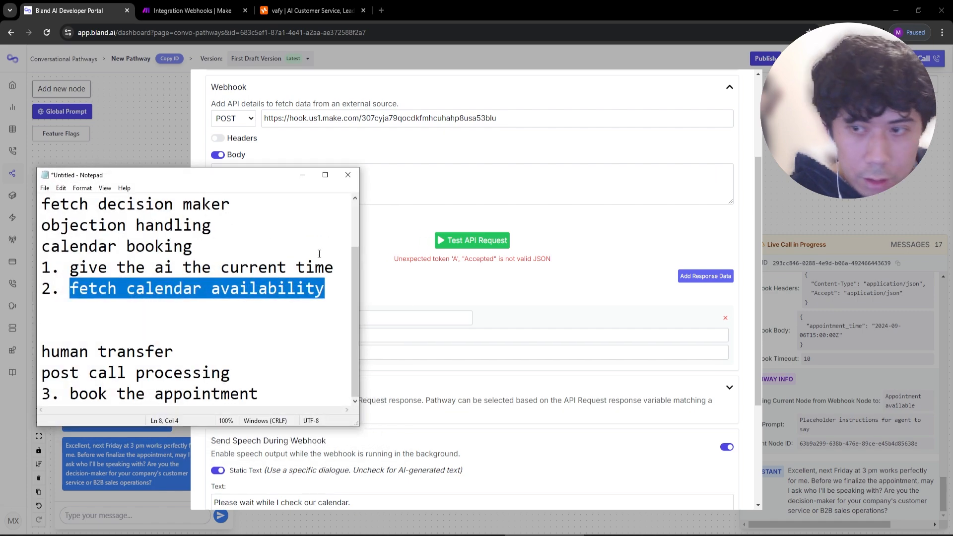
key(alt+Tab)
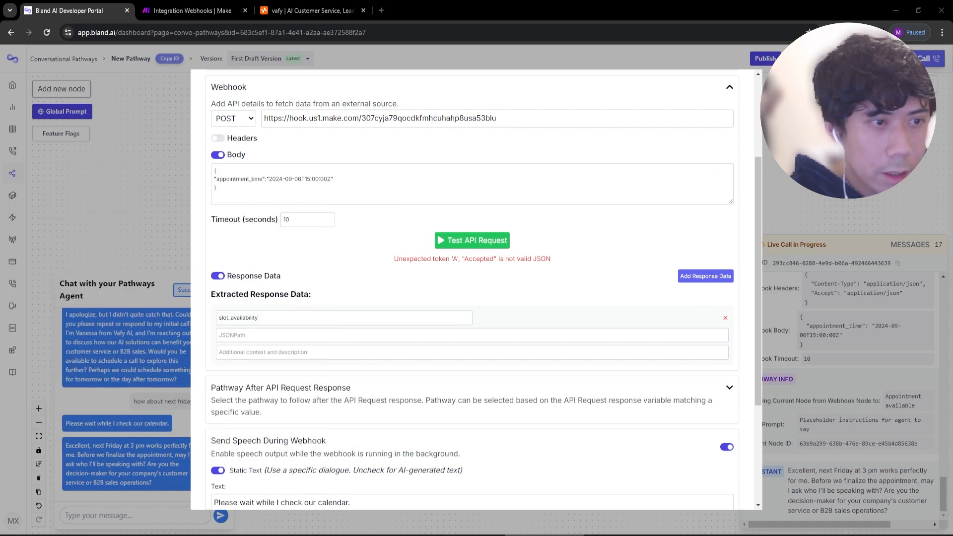
Set JSONPath $.slot_availability, description 'whether the time slot is available', and save the node.
click(252, 336)
text($.slot_availability)
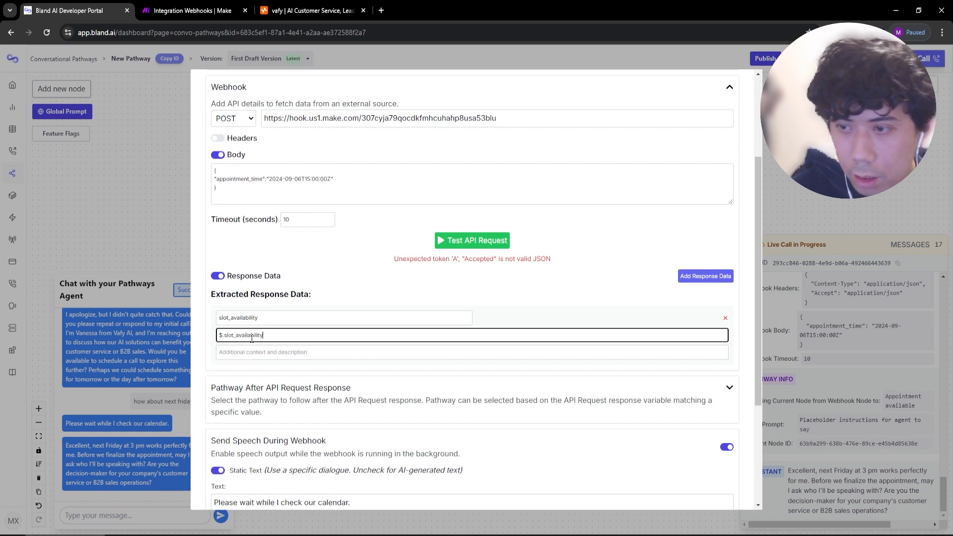
click(252, 352)
text(whether the time slot is available)
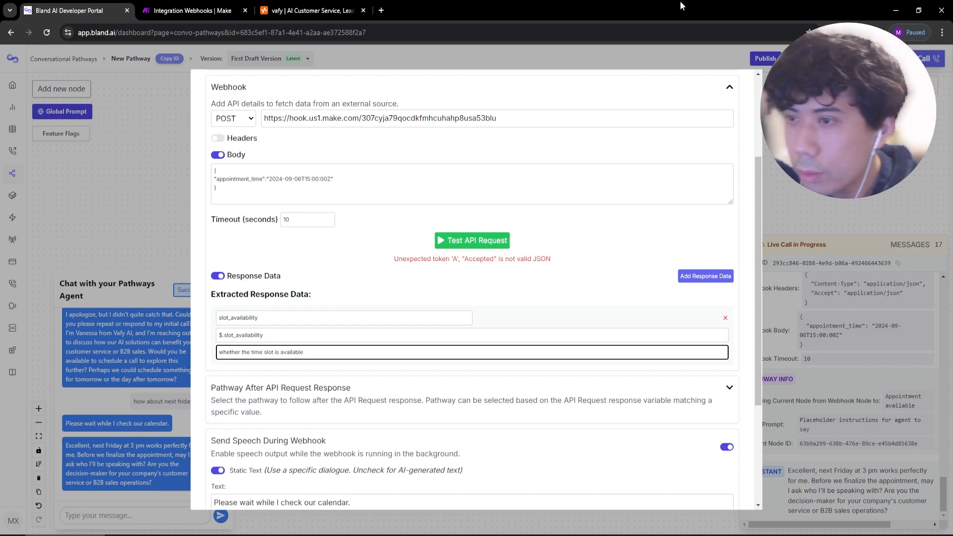
scroll(255, 499, down, 3)
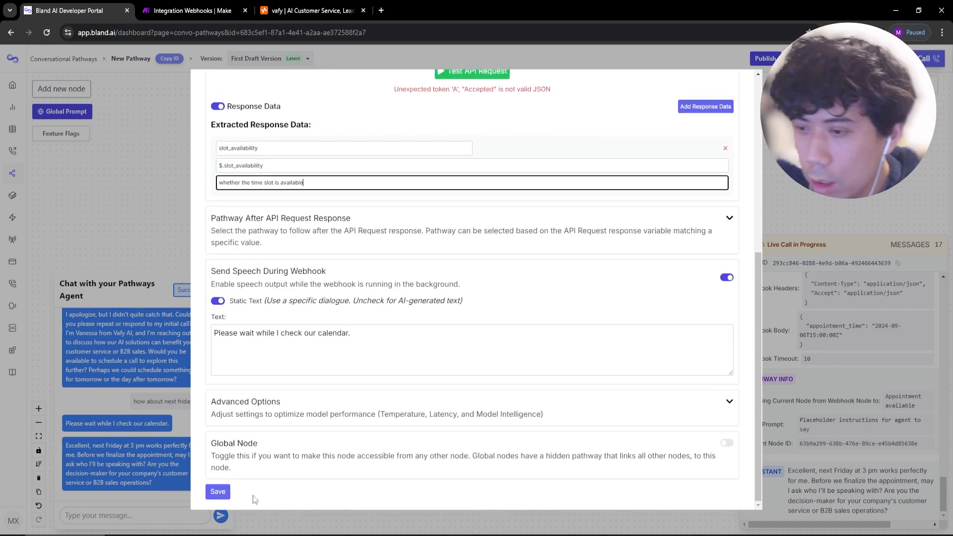
click(217, 491)
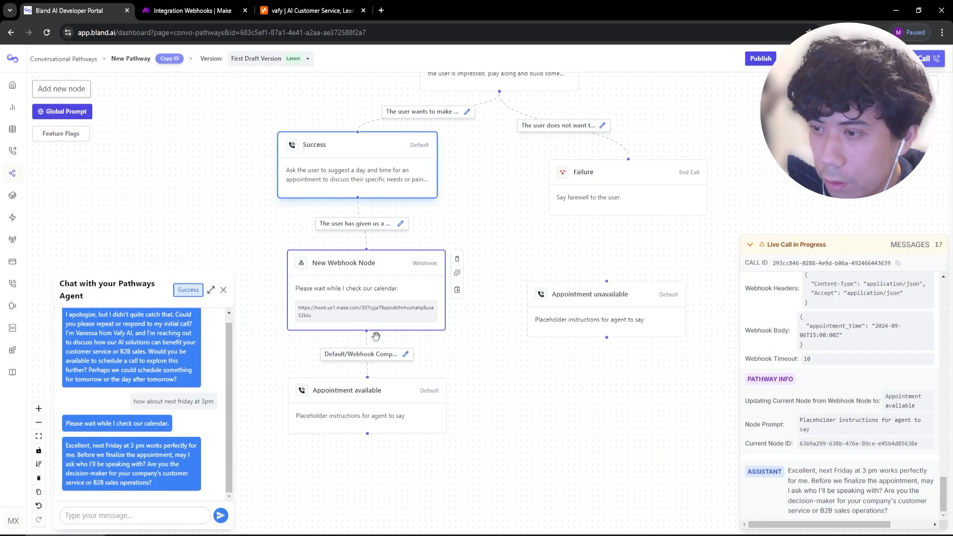
Route slot_availability Equals true to Appointment available and save the node.
click(378, 293)
click(728, 228)
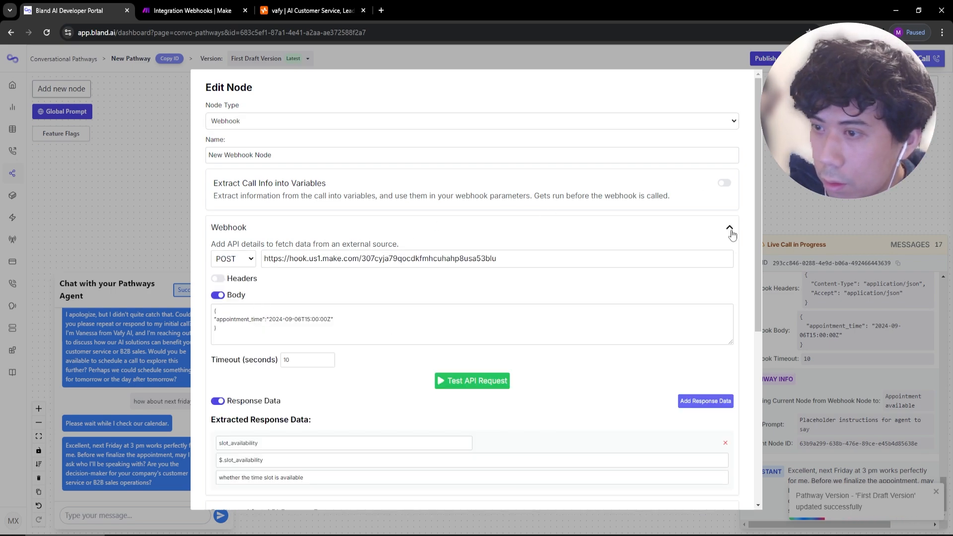
scroll(729, 236, down, 5)
click(713, 258)
click(272, 325)
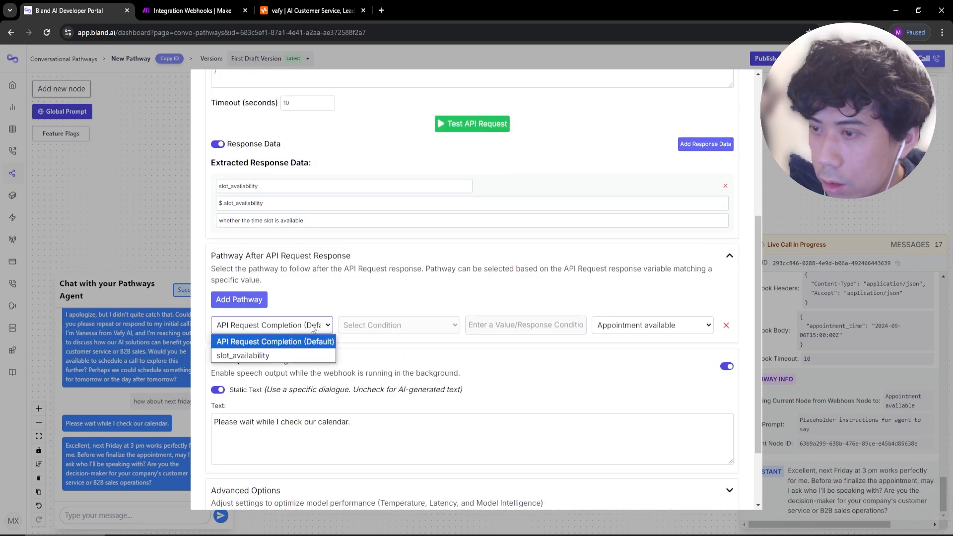
click(245, 356)
click(403, 326)
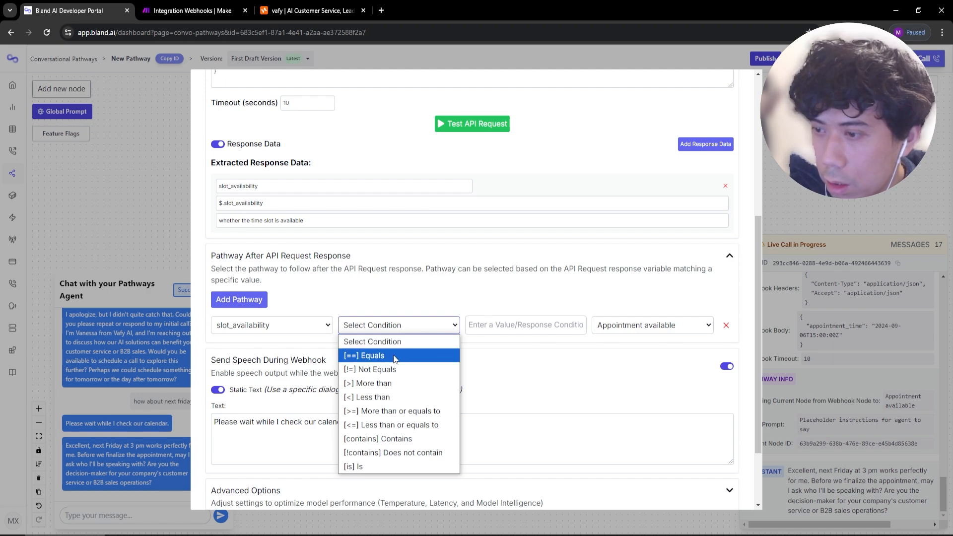
click(394, 356)
click(499, 323)
text(true)
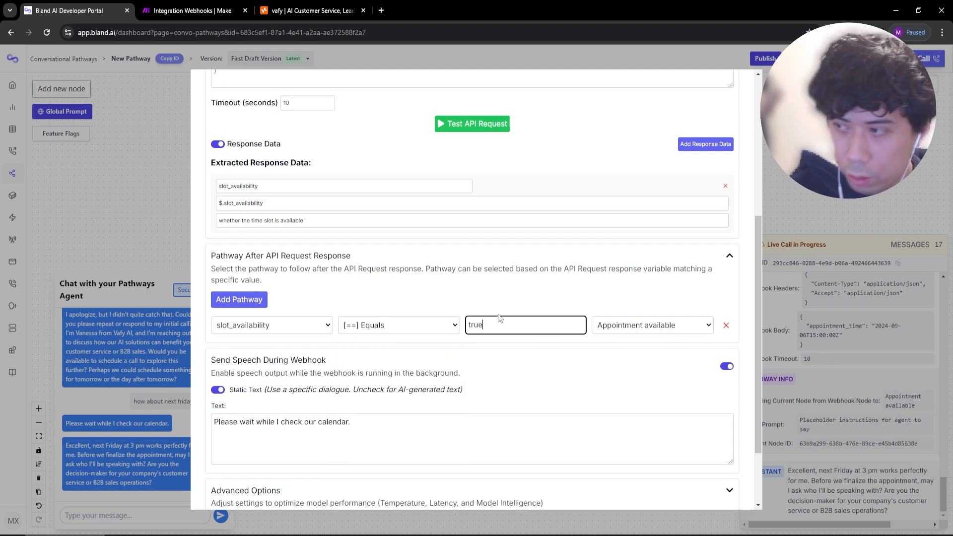
click(654, 330)
click(635, 351)
scroll(496, 348, down, 3)
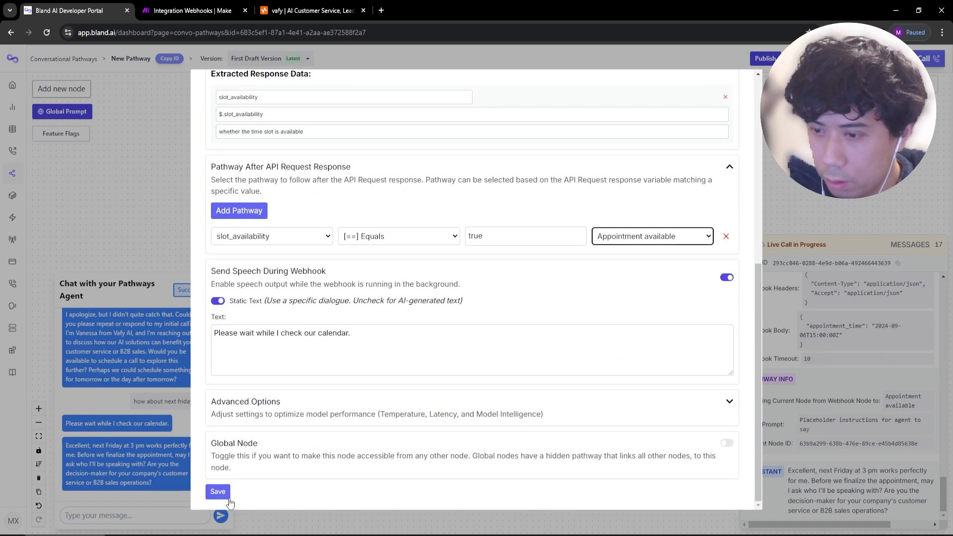
click(217, 496)
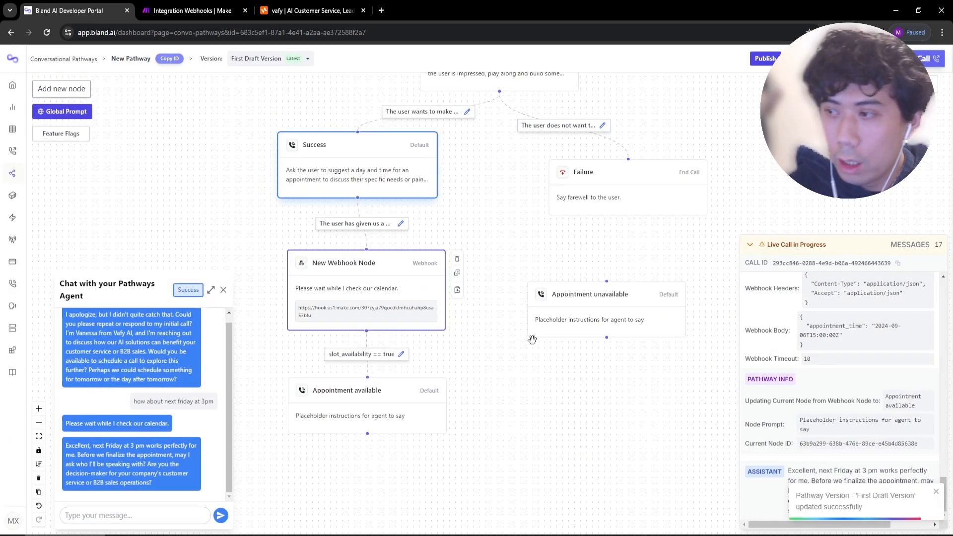
Add a second route: slot_availability Equals false goes to Appointment unavailable, then save.
double_click(412, 326)
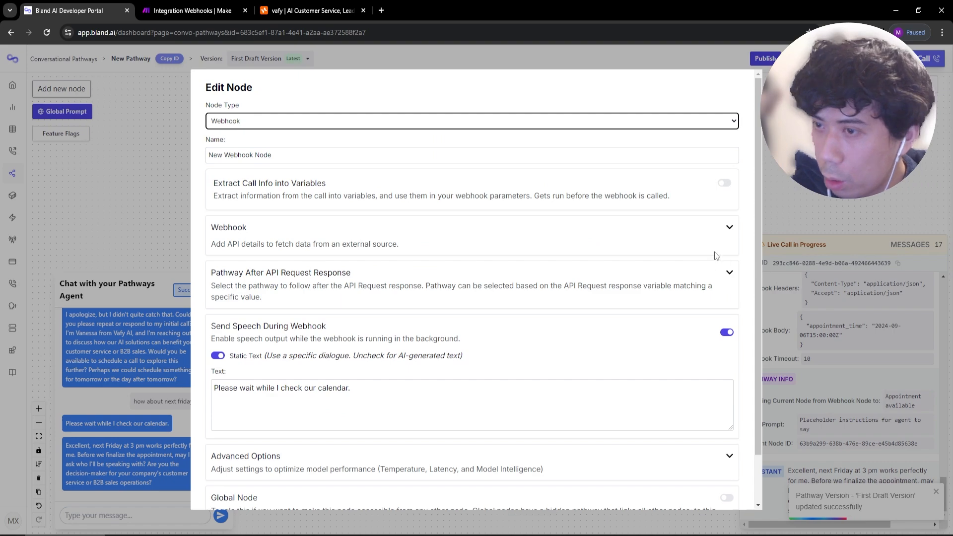
click(727, 228)
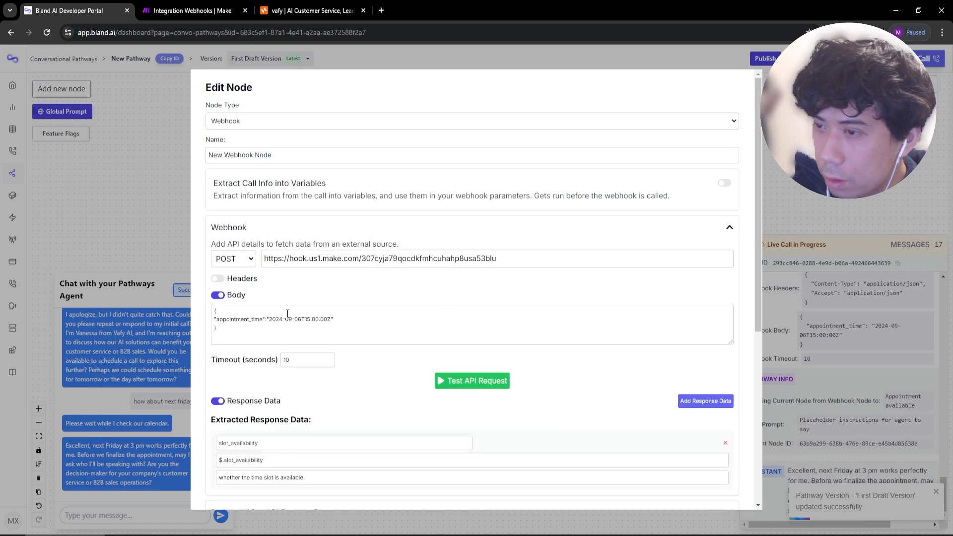
click(729, 228)
click(729, 273)
click(239, 316)
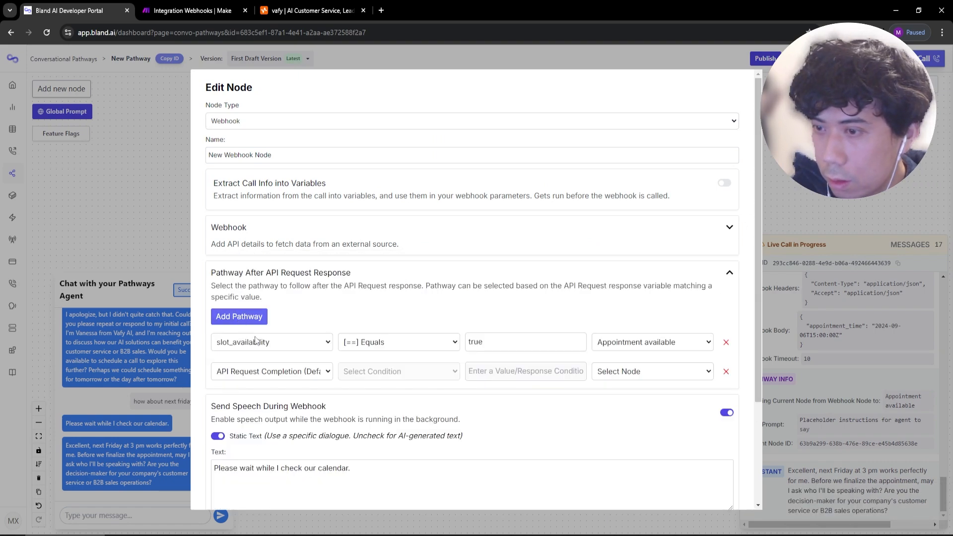
click(276, 371)
click(243, 402)
click(389, 372)
click(389, 400)
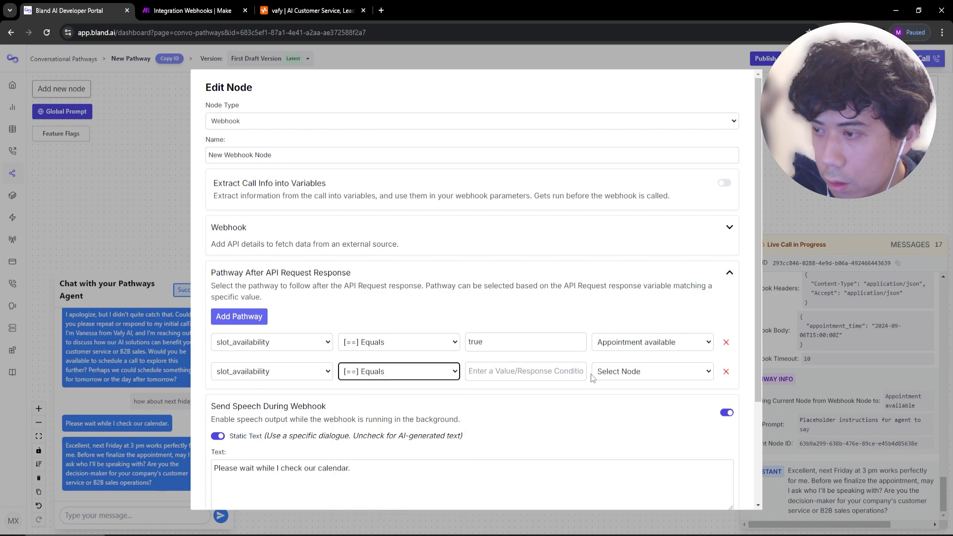
click(570, 371)
text(false)
click(641, 371)
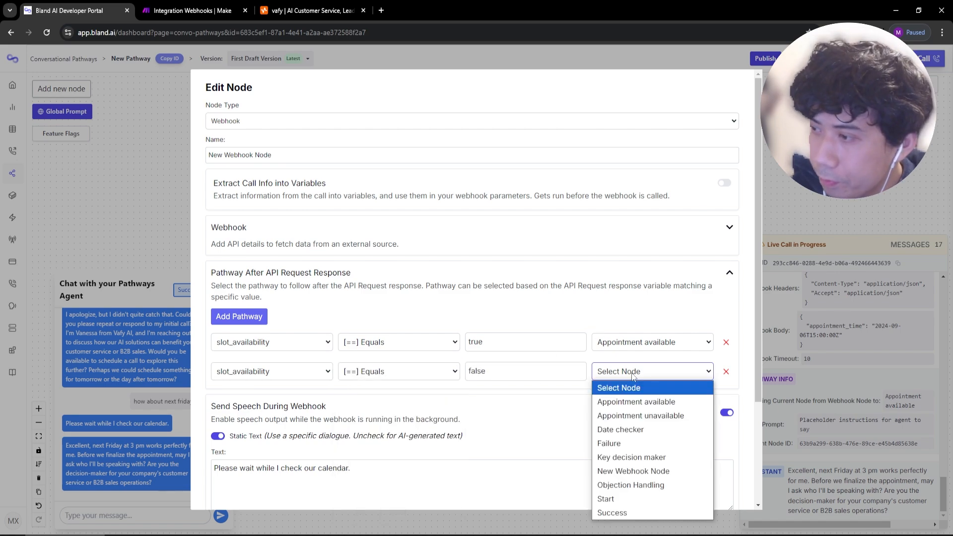
click(641, 415)
scroll(638, 472, down, 3)
click(216, 491)
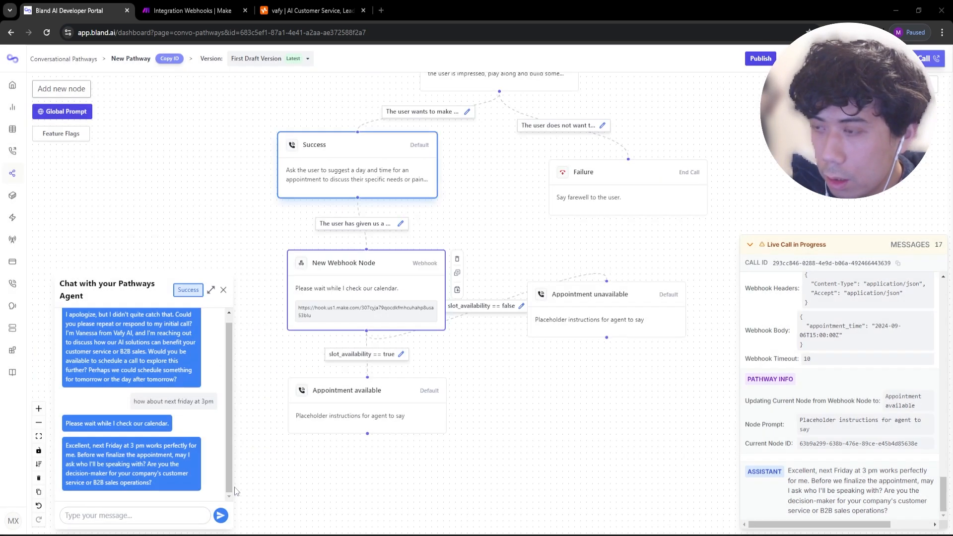
Rearrange the pathway, moving Appointment available down and Appointment unavailable right.
drag(419, 483, 361, 459)
drag(299, 380, 310, 439)
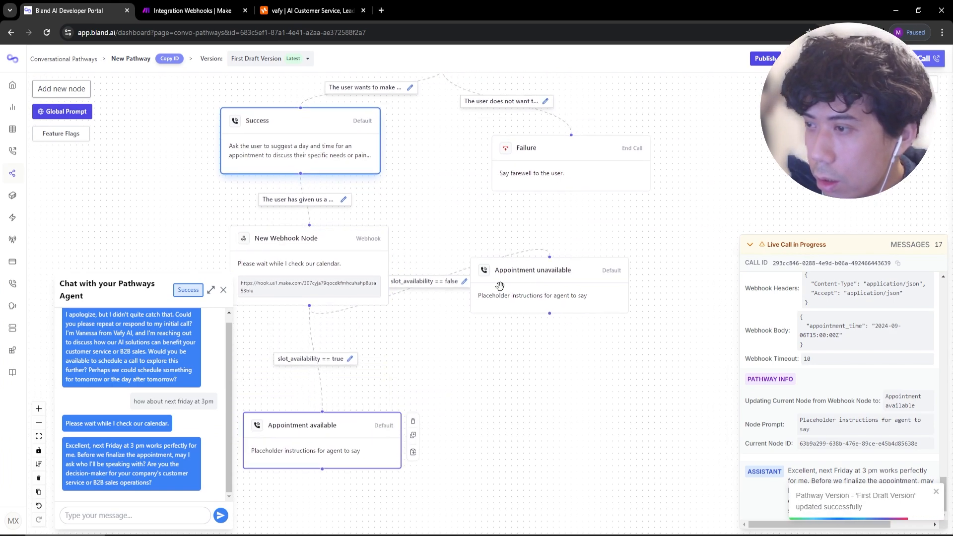
drag(509, 274, 569, 268)
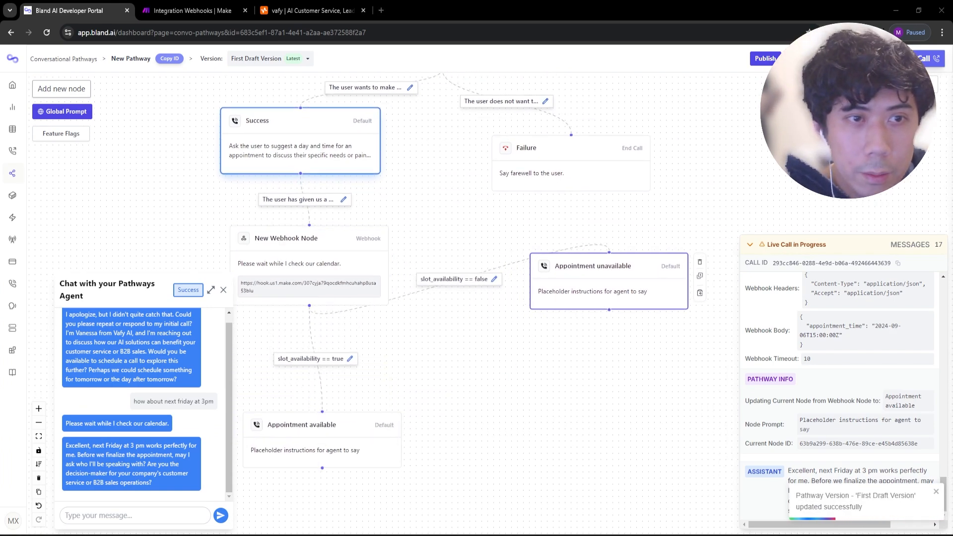
Replace the Appointment available prompt with 'Tell the user their booking has been confirmed.' and save.
double_click(361, 448)
click(351, 217)
key(ctrl+a)
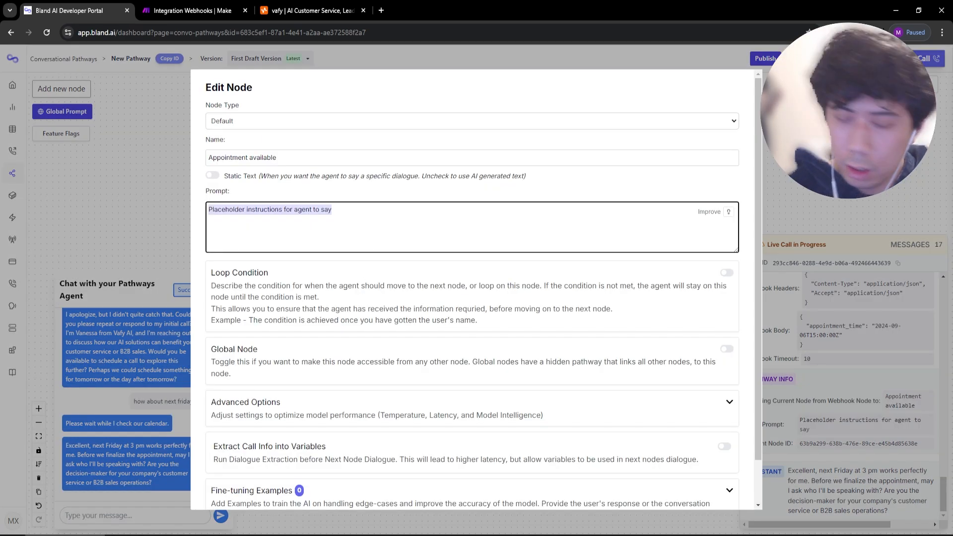
text(T)
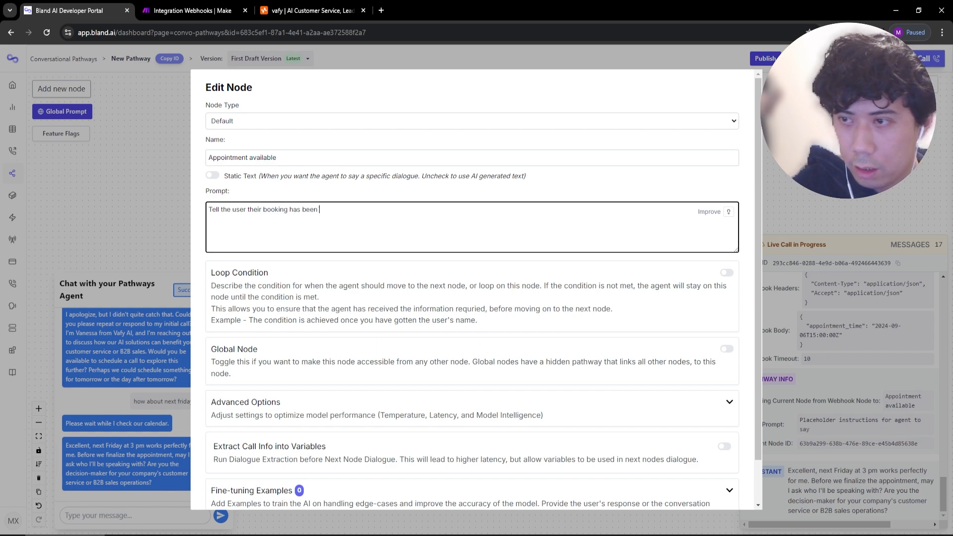
scroll(464, 277, down, 3)
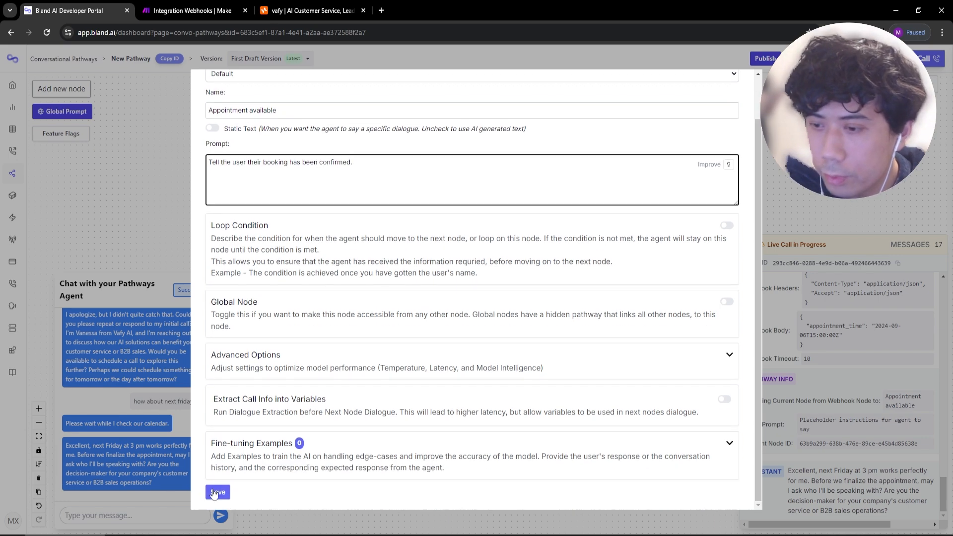
click(214, 494)
Reopen the node, append 'someone will reach', then trim the extra words and save again.
scroll(491, 412, down, 3)
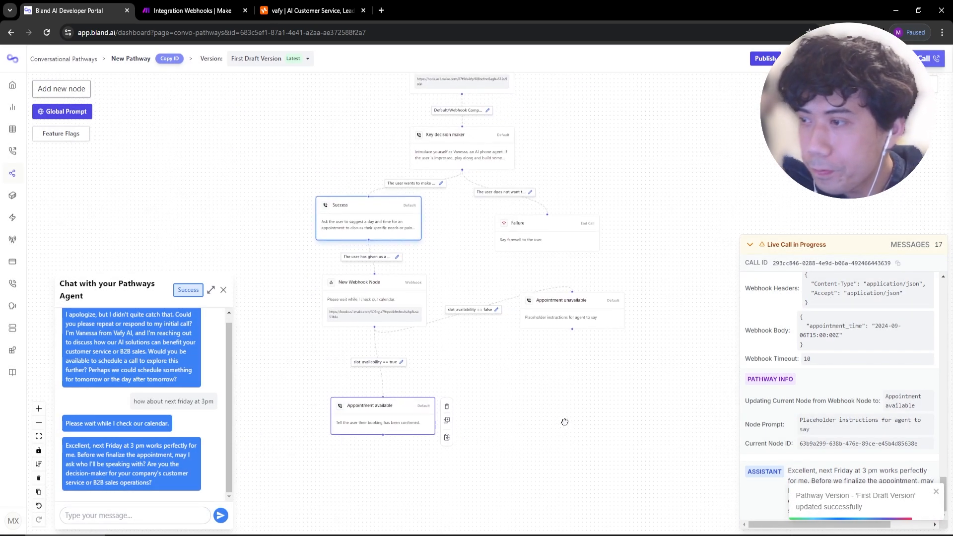
double_click(353, 427)
click(423, 209)
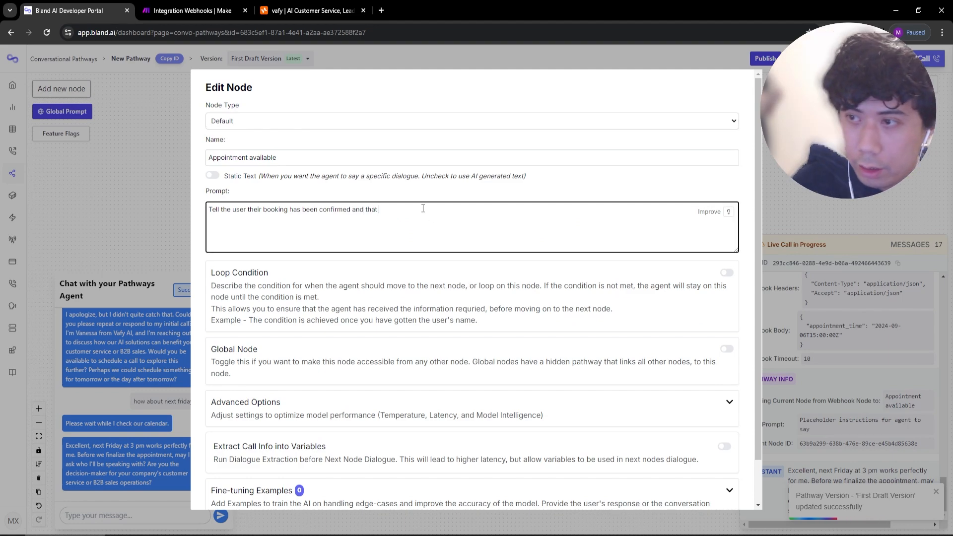
text(someone will reach out to them to)
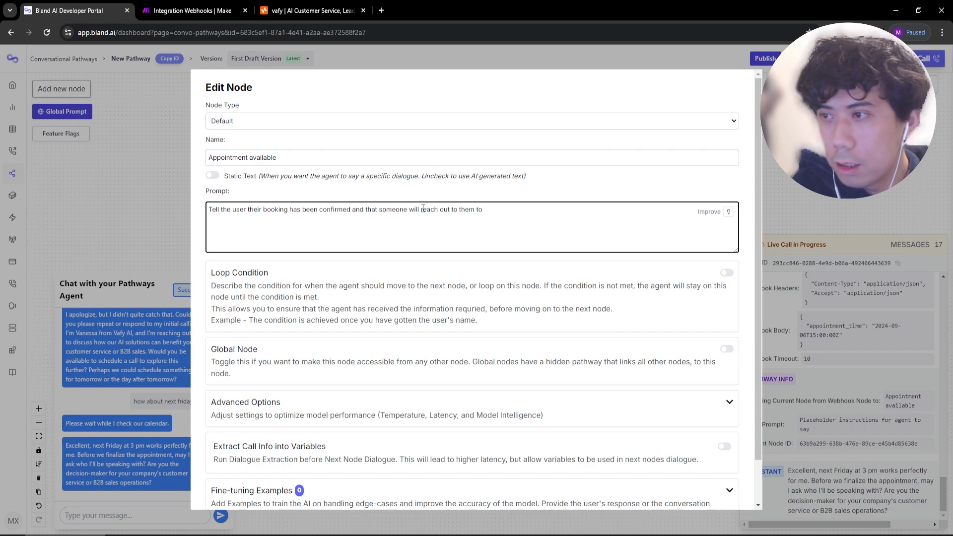
key(BackSpace)
key(BackSpace)
key(BackSpace)
key(BackSpace)
key(BackSpace)
key(BackSpace)
key(BackSpace)
key(BackSpace)
key(BackSpace)
key(BackSpace)
key(BackSpace)
key(BackSpace)
key(BackSpace)
key(BackSpace)
key(BackSpace)
key(BackSpace)
key(BackSpace)
key(BackSpace)
key(BackSpace)
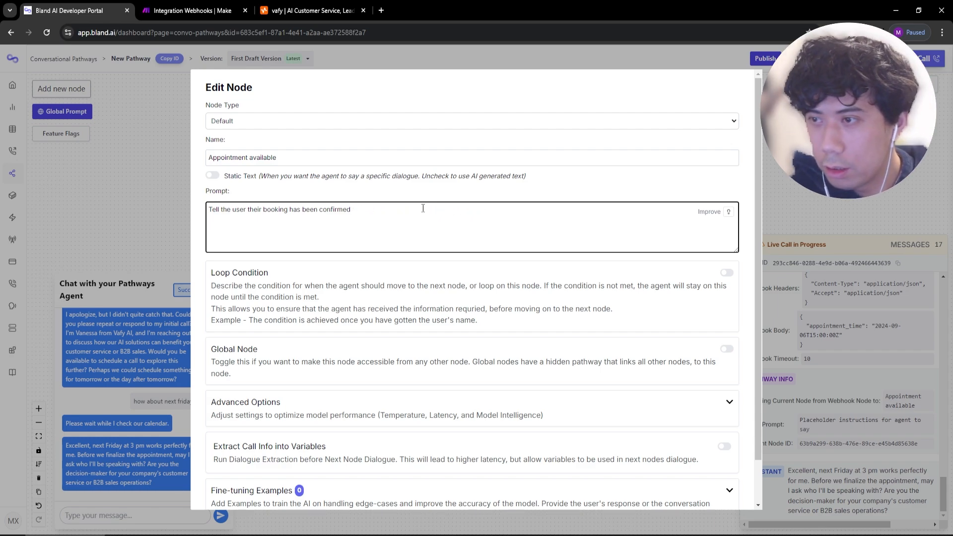
scroll(422, 208, down, 2)
click(216, 491)
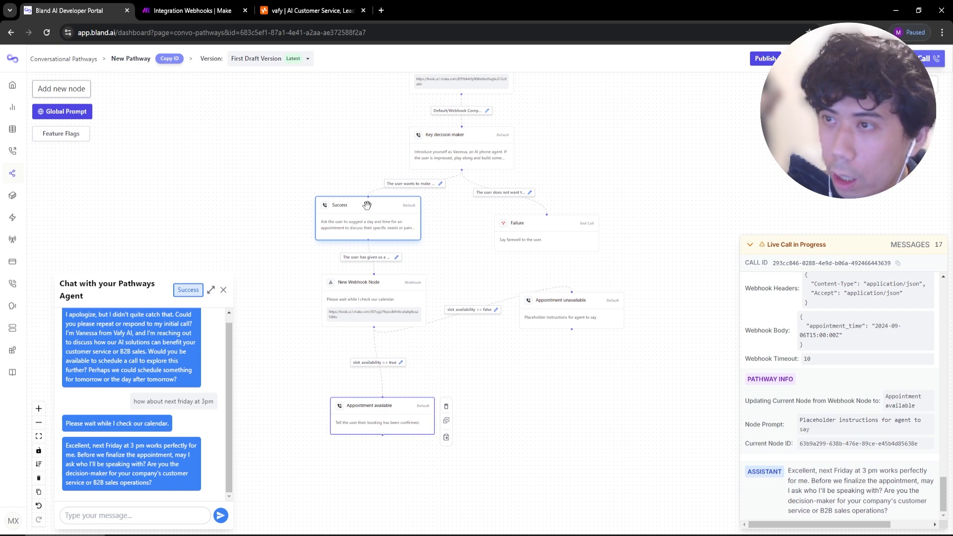
Restart the pathway test chat after glancing at the Make webhook response settings.
click(814, 59)
click(792, 365)
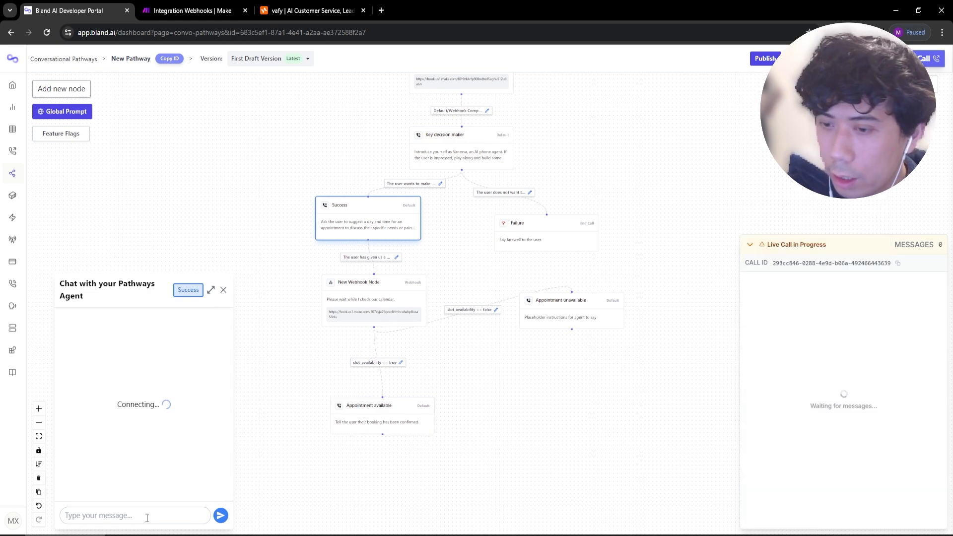
click(189, 11)
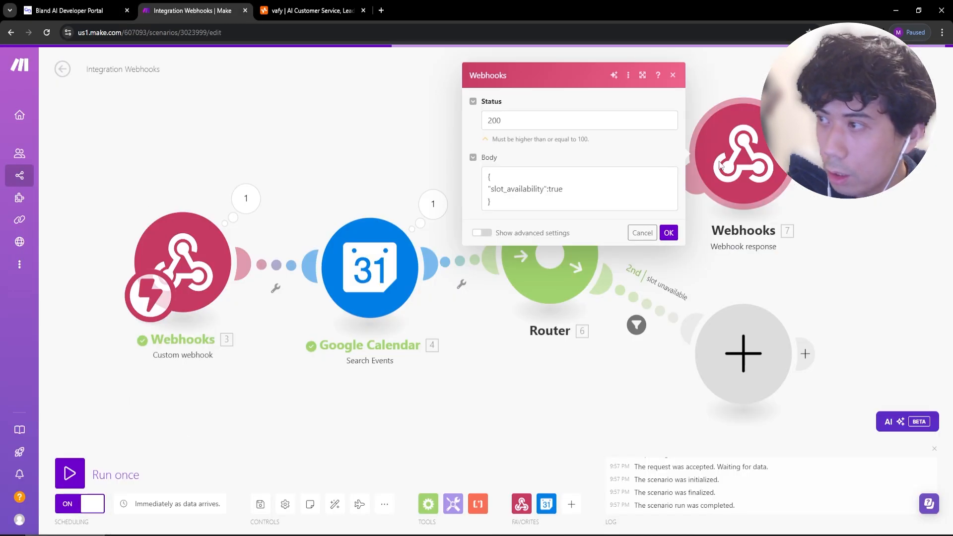
click(582, 251)
click(69, 10)
Send 'how about next friday at 3pm' in the test chat and review the reply.
click(177, 516)
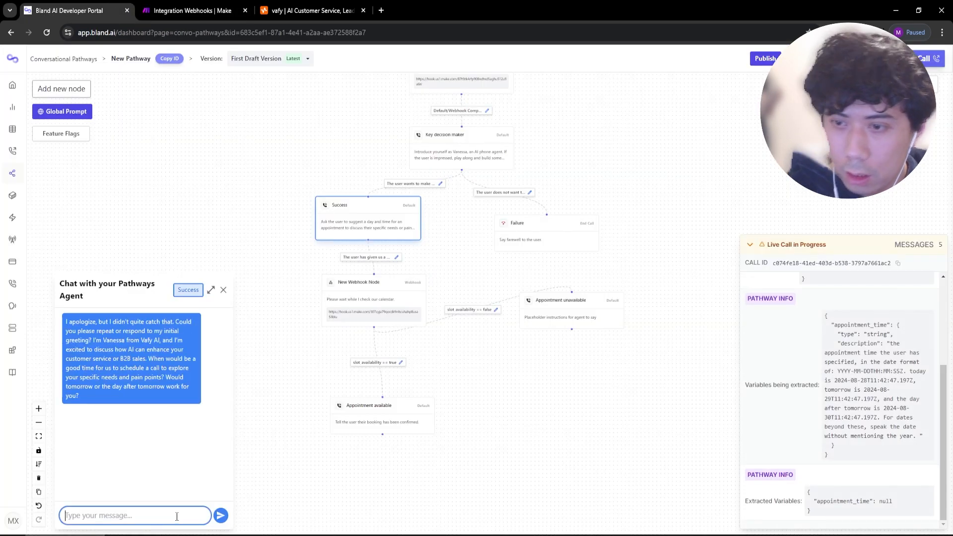
text(how about ne)
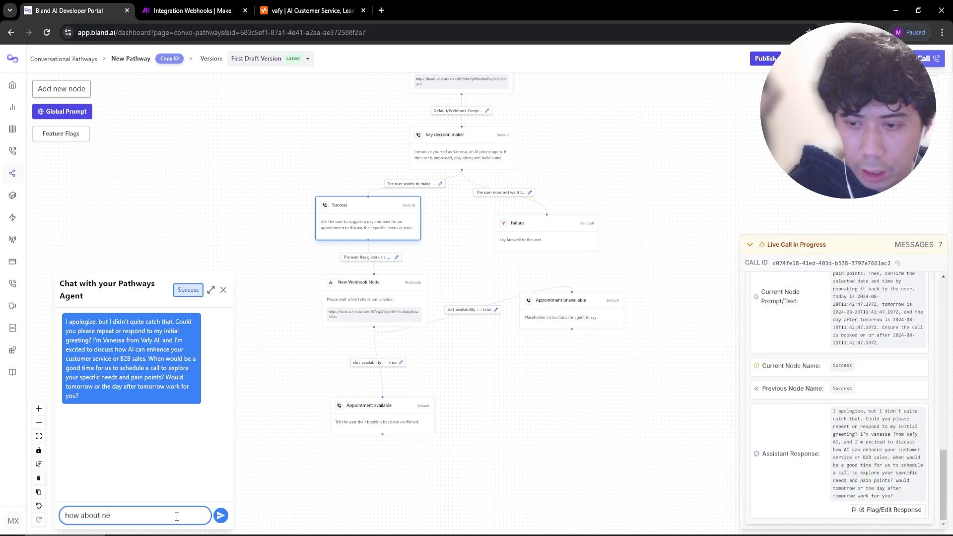
text(xt friday at 3pm)
key(Return)
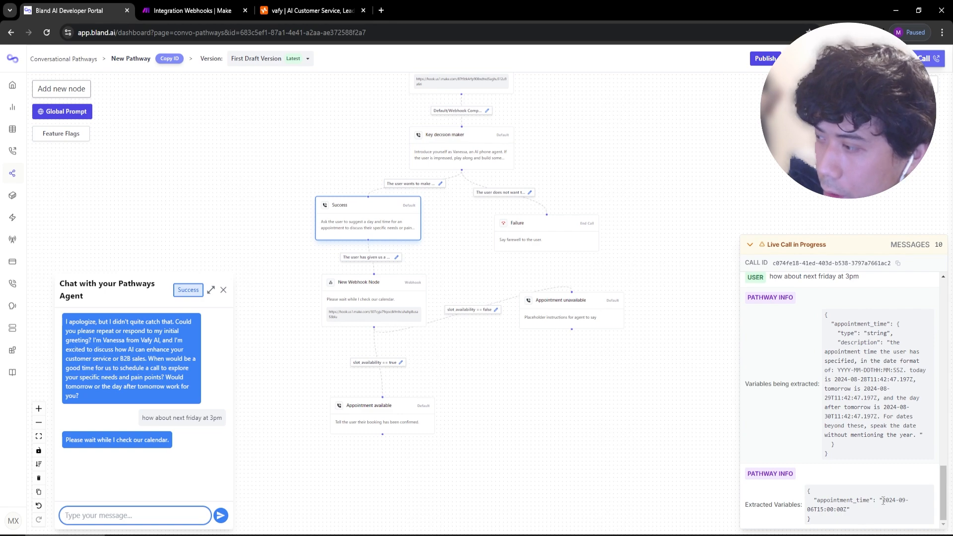
scroll(871, 435, up, 2)
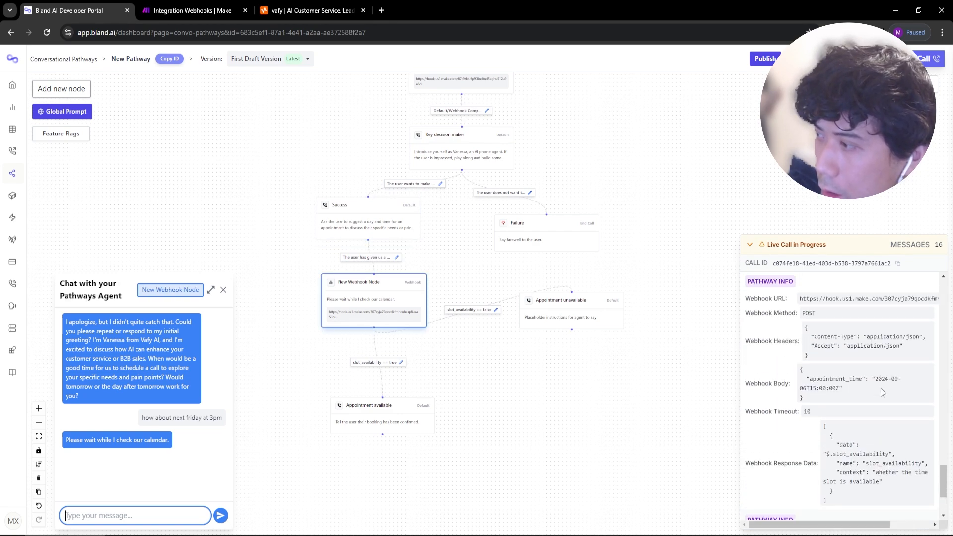
scroll(853, 392, down, 2)
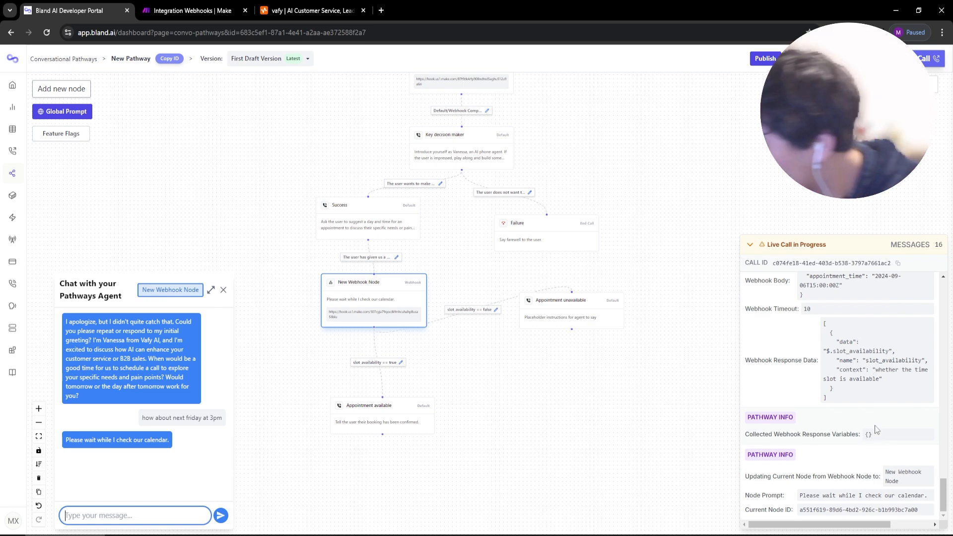
Open the Make webhook response body and note Bland's empty collected webhook variables.
click(216, 6)
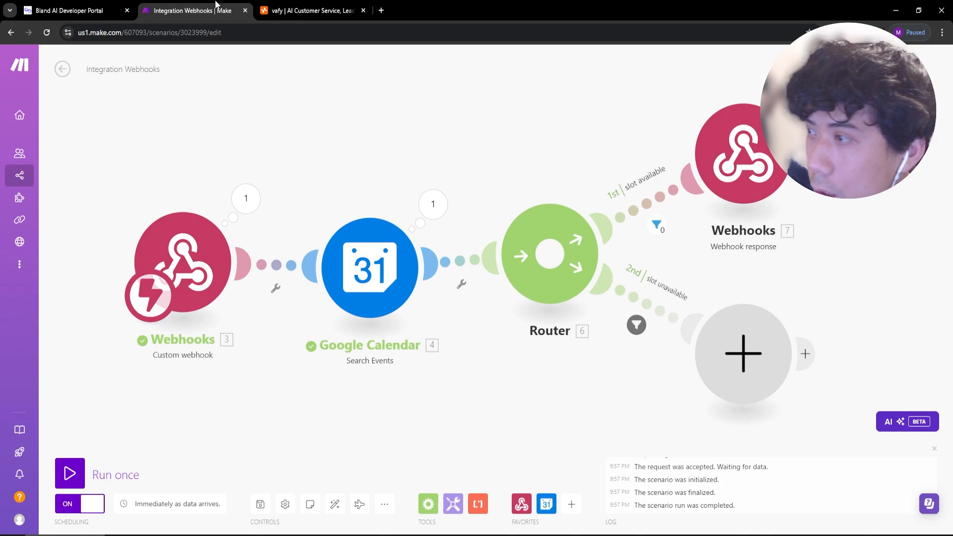
click(722, 159)
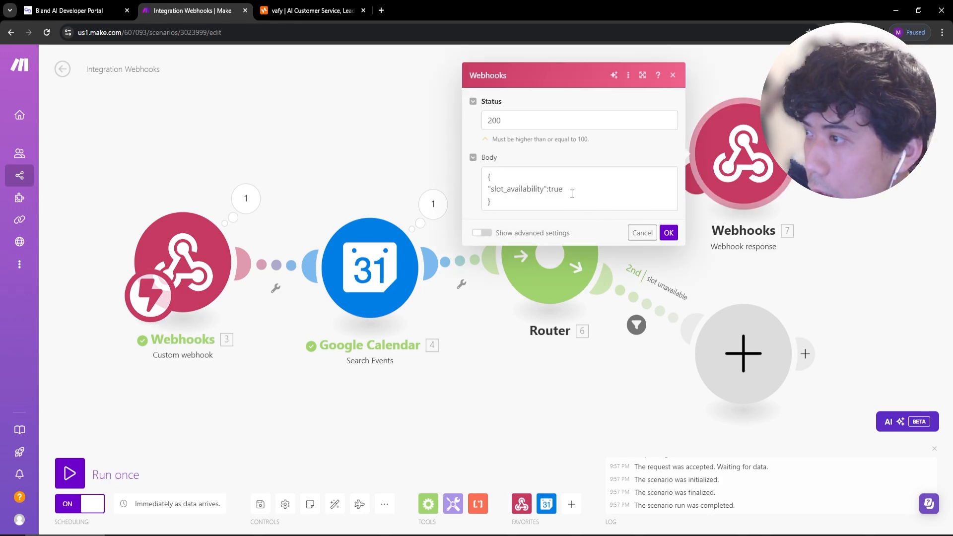
click(550, 190)
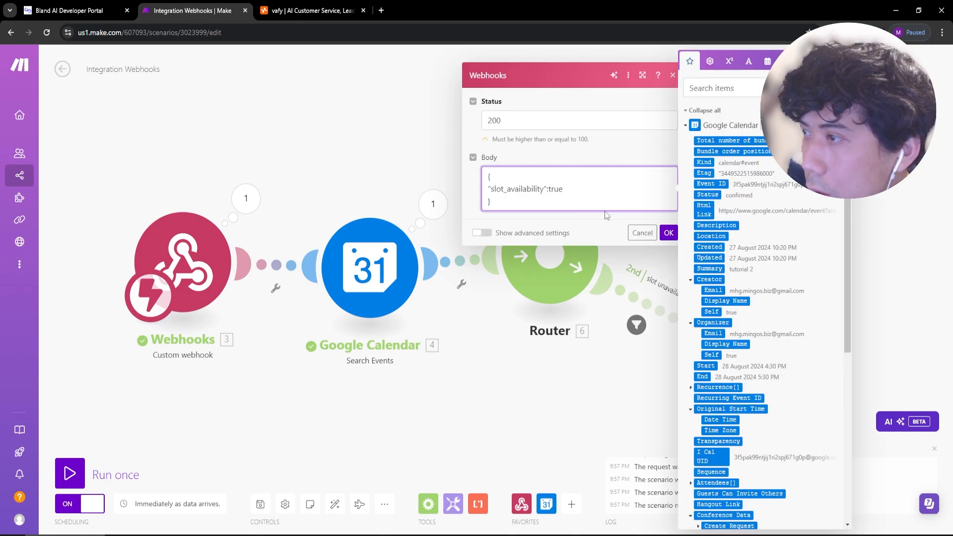
click(105, 10)
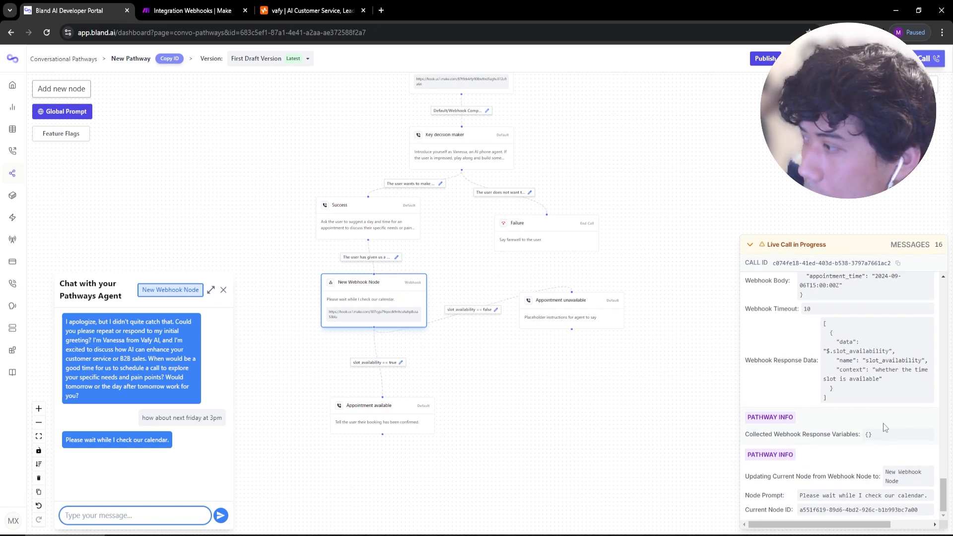
drag(866, 435, 872, 434)
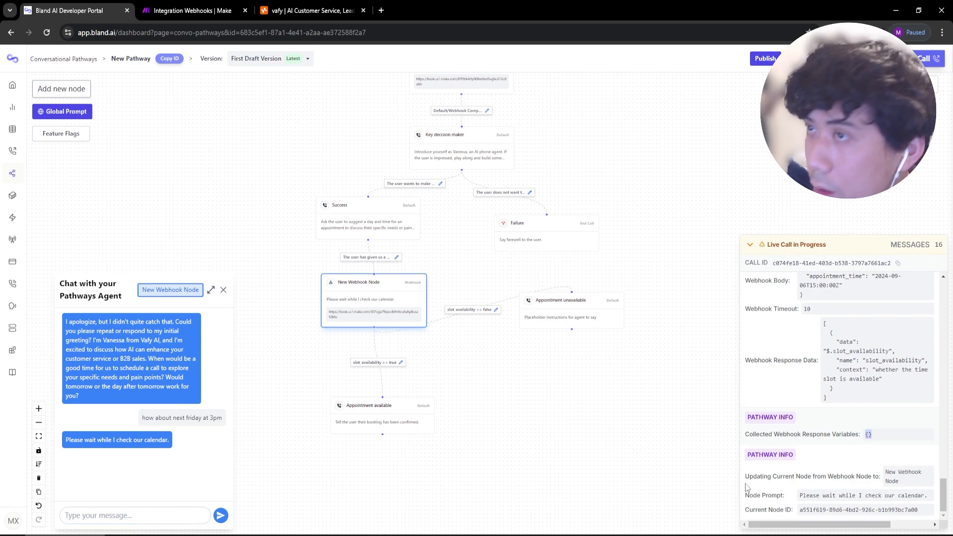
Save the Make scenario with the slot_availability true response body and return to Bland.
click(218, 11)
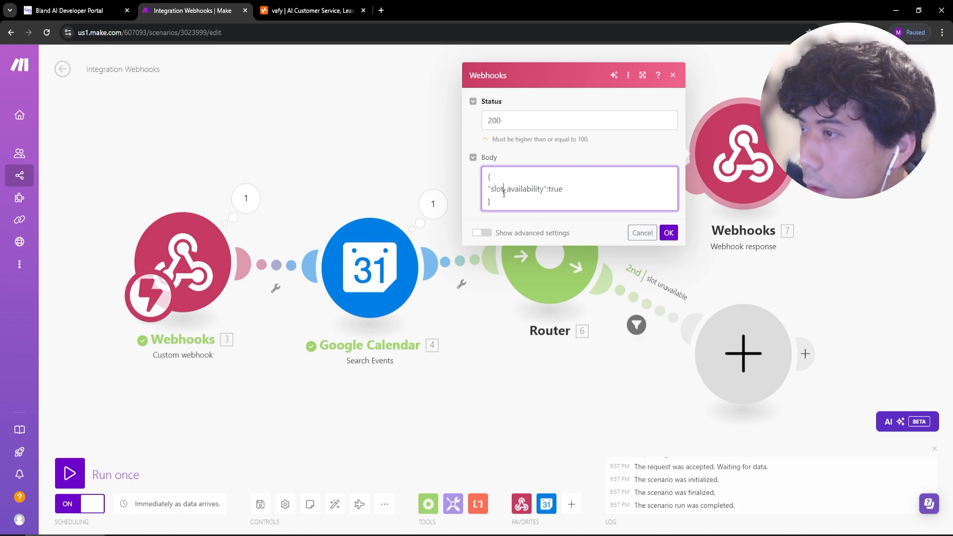
click(556, 195)
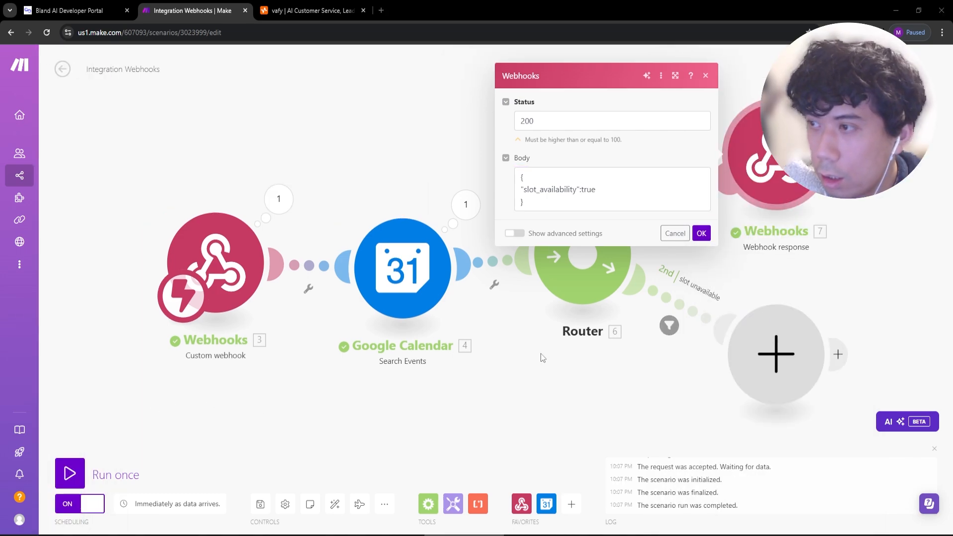
click(261, 503)
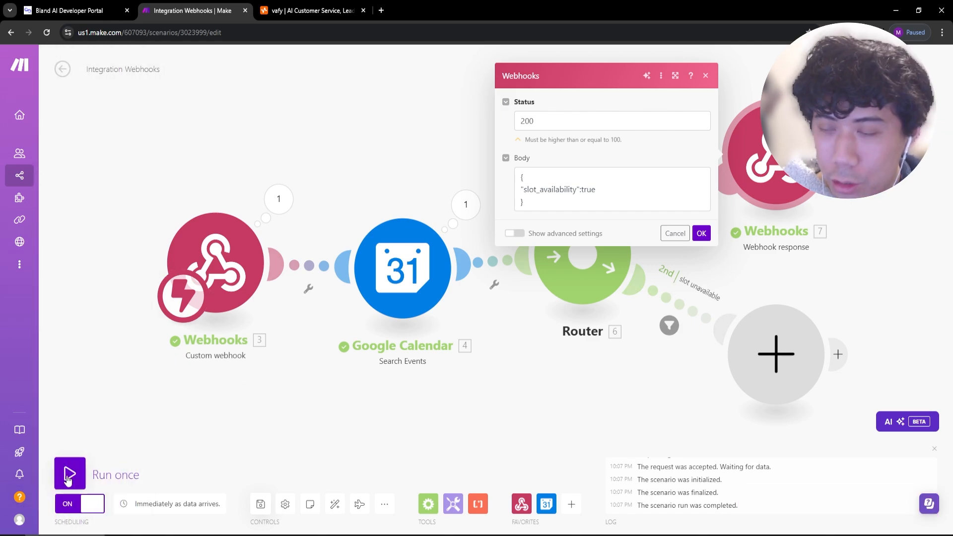
click(82, 6)
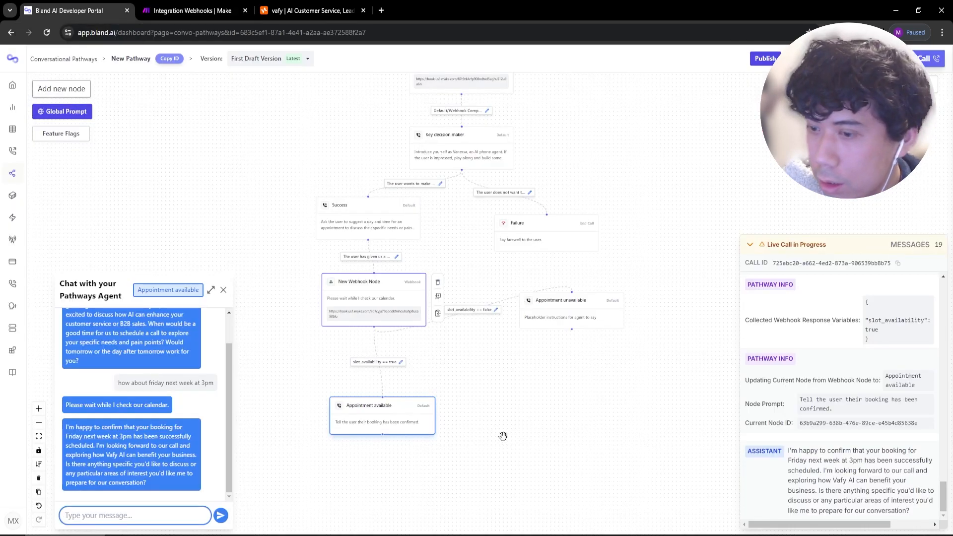
Start a fresh test chat and send 'how about next friday at 2pm'.
click(812, 58)
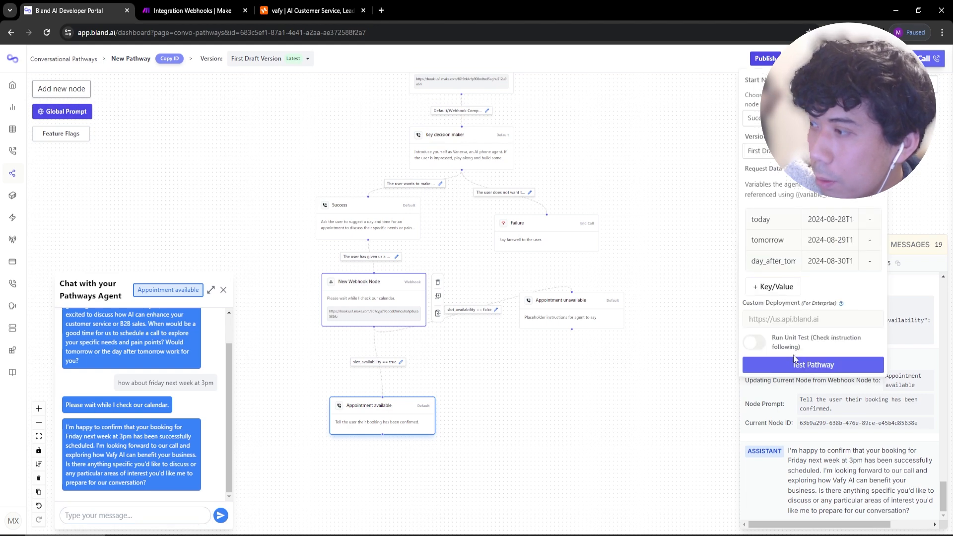
click(795, 364)
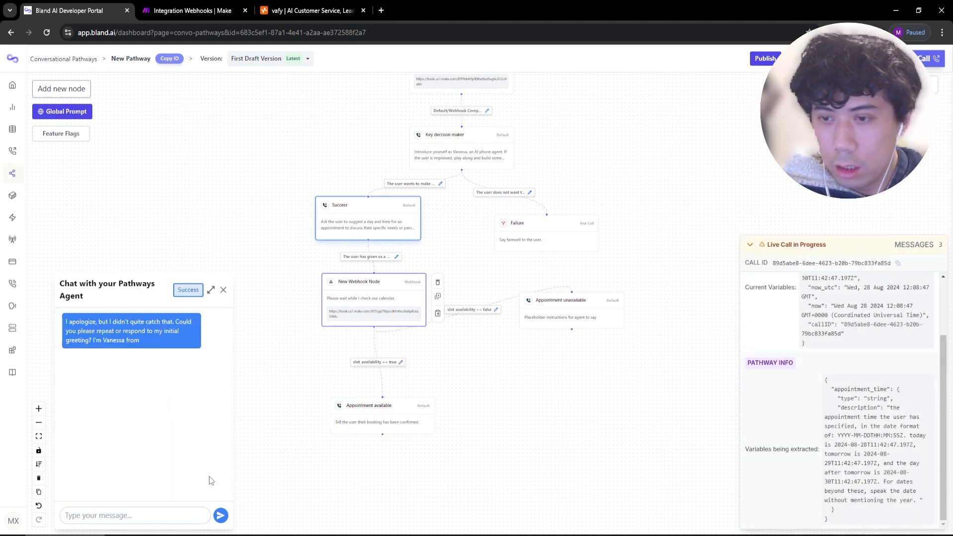
click(156, 516)
text(how about ne)
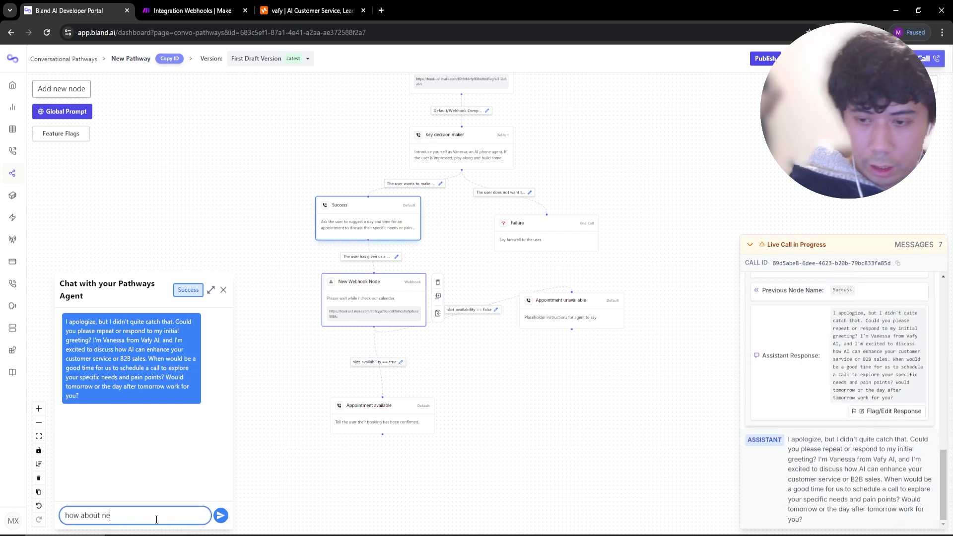
text(xt friday at 2pm)
key(Return)
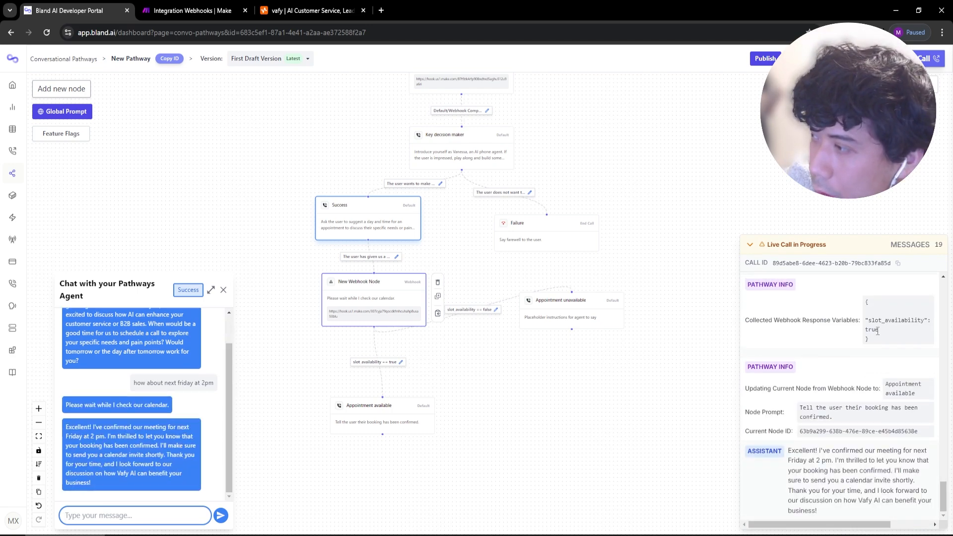
Replace the fixed date in the webhook Body with {{appointment_time}} and save the node.
double_click(364, 303)
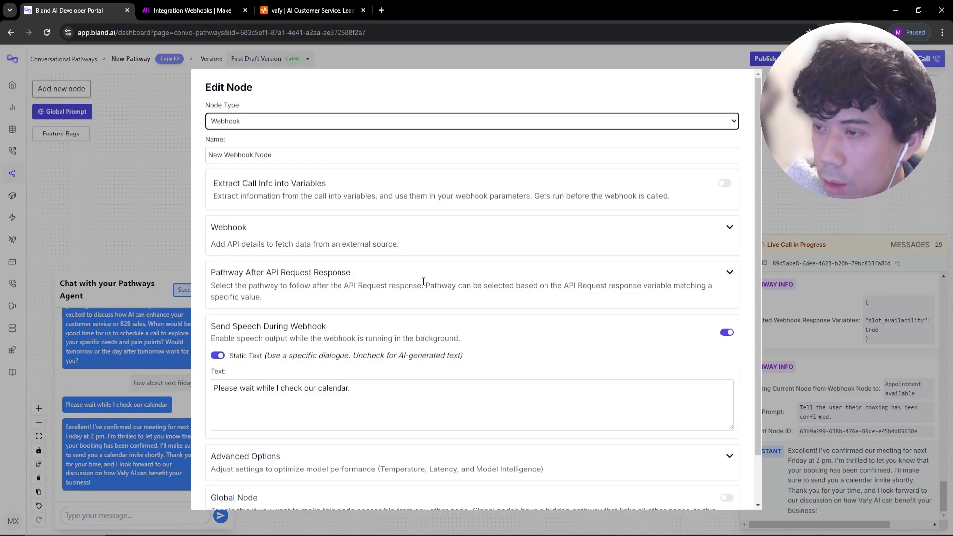
click(729, 227)
drag(268, 319, 333, 319)
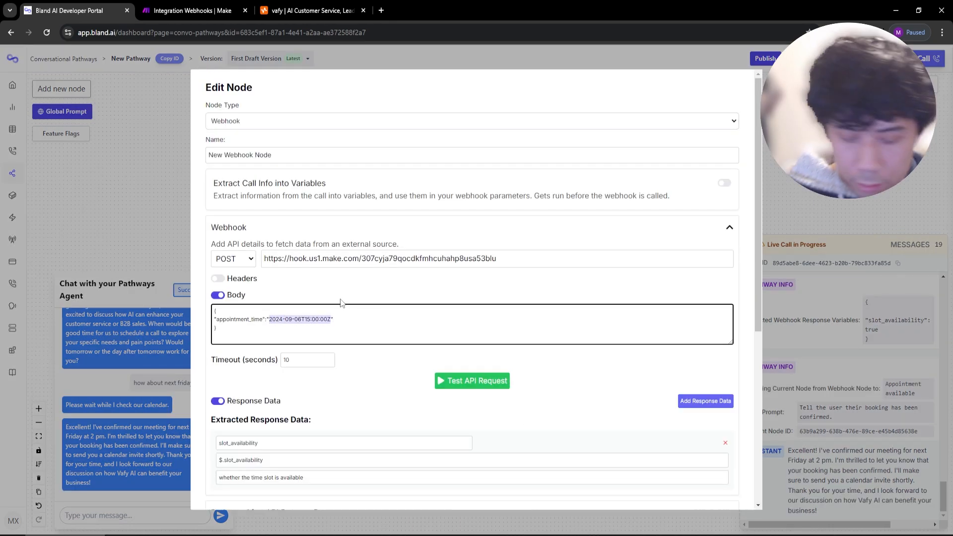
text({{appointment_time)
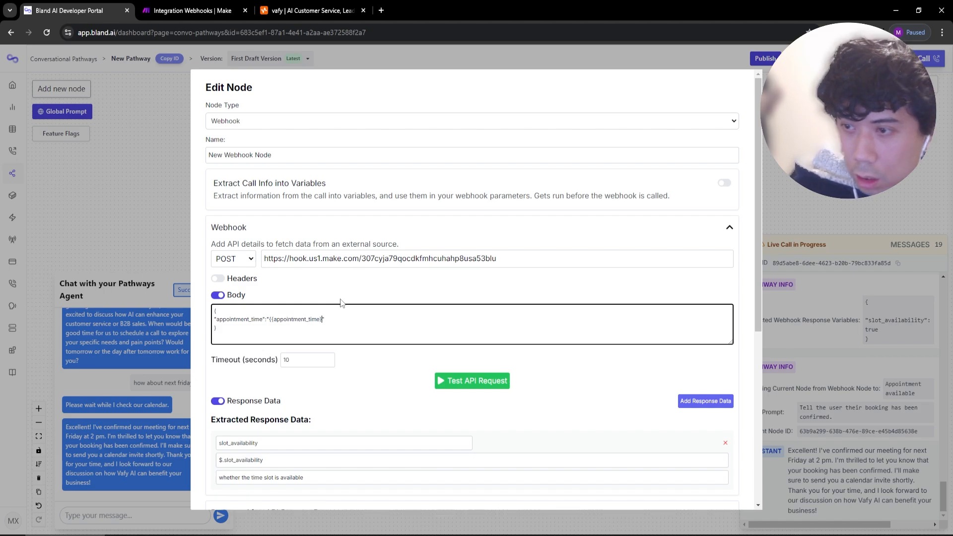
scroll(482, 304, down, 6)
click(218, 491)
Start a new test chat, send 'how about friday next week at 3pm', and check slot_availability.
click(813, 59)
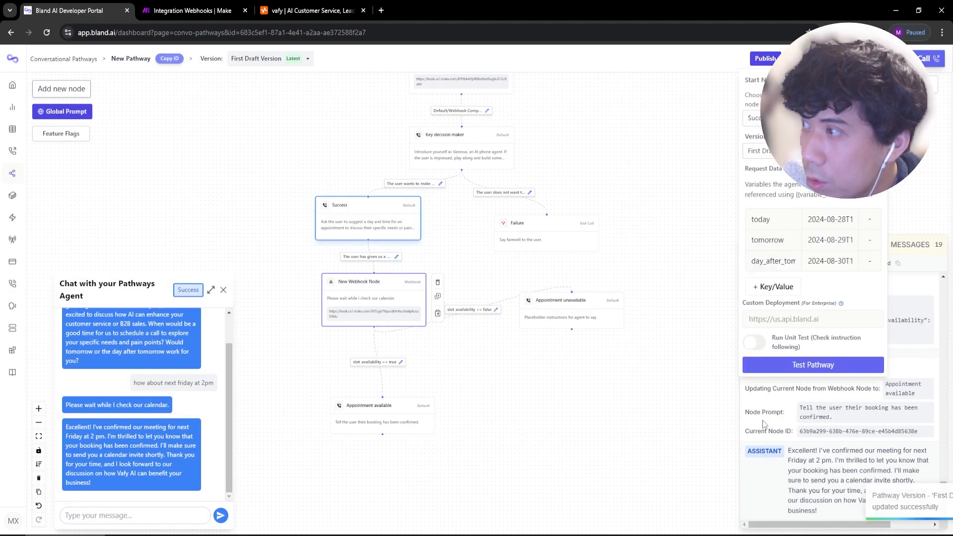
click(799, 366)
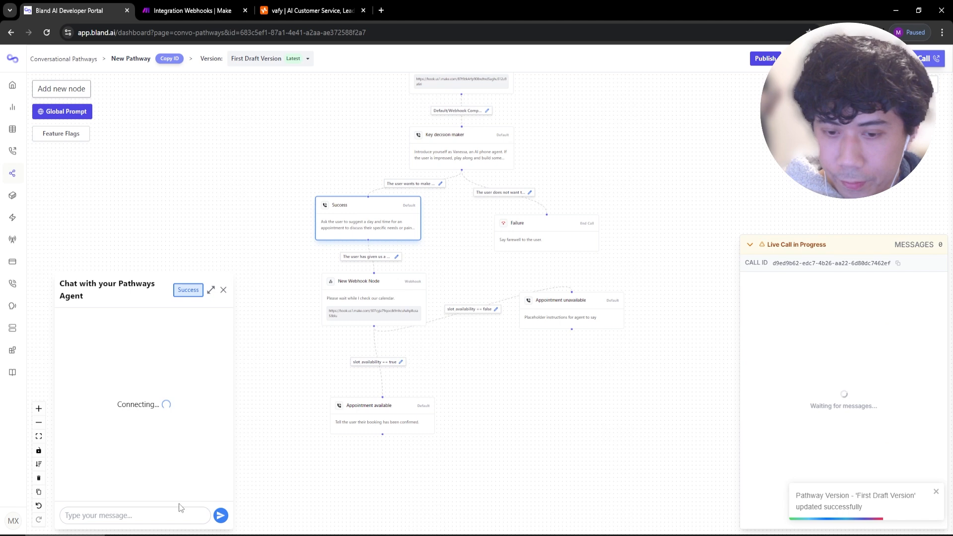
click(144, 514)
text(how about friday)
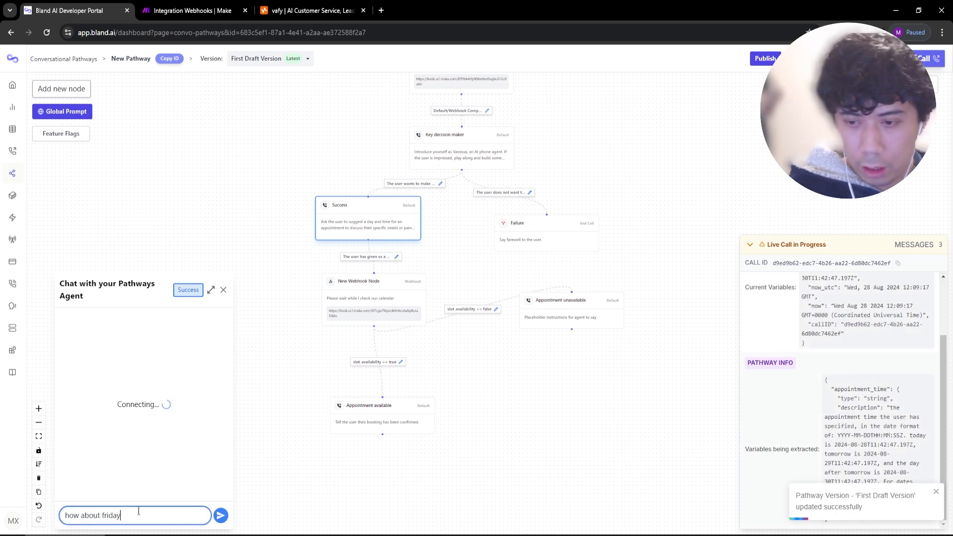
text( next week at 3pm)
key(Return)
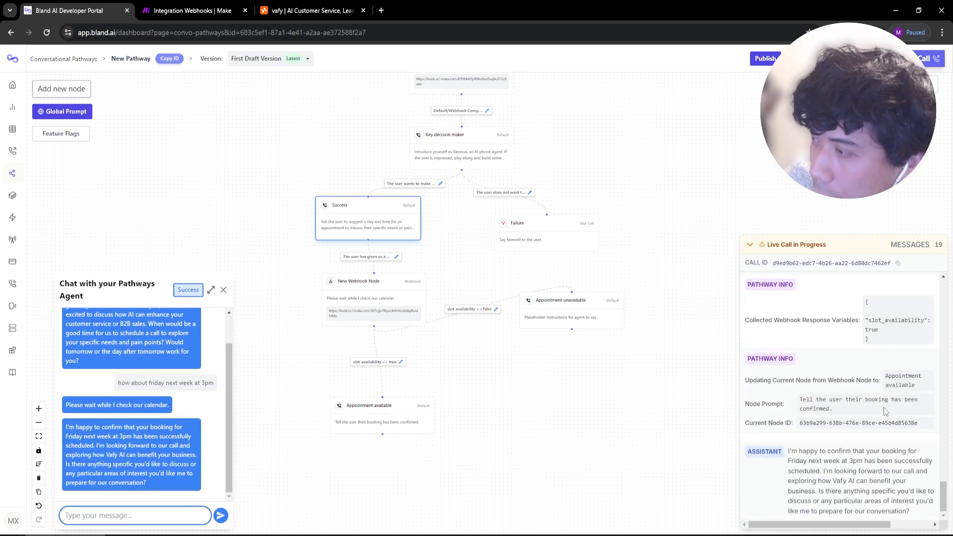
drag(897, 332, 867, 320)
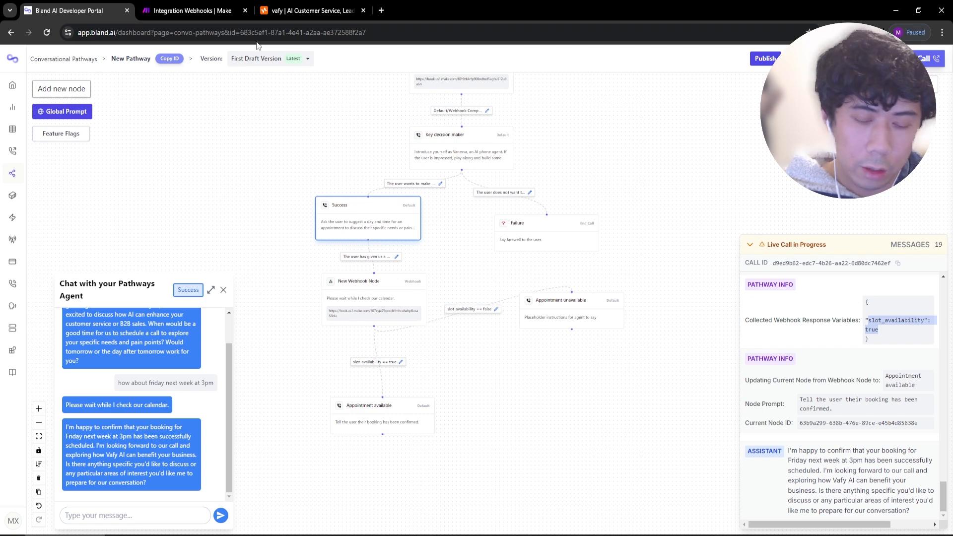
Inspect the Google Calendar module's last run and its 7 September 2024 search start.
click(188, 10)
click(699, 233)
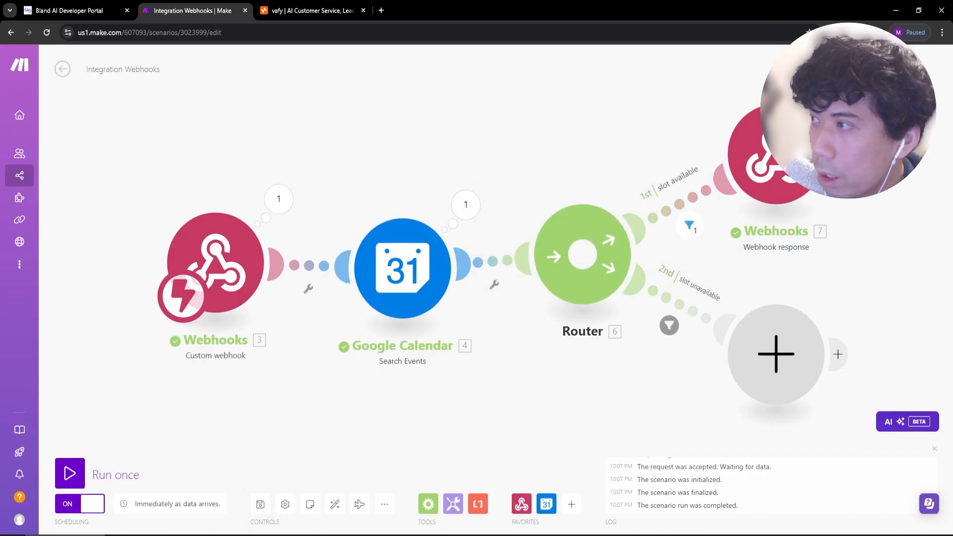
click(466, 204)
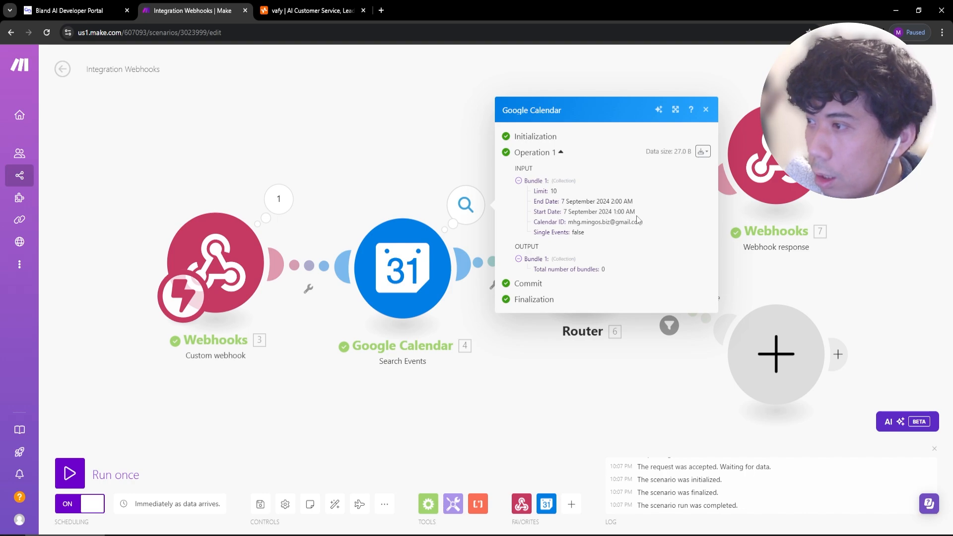
click(933, 535)
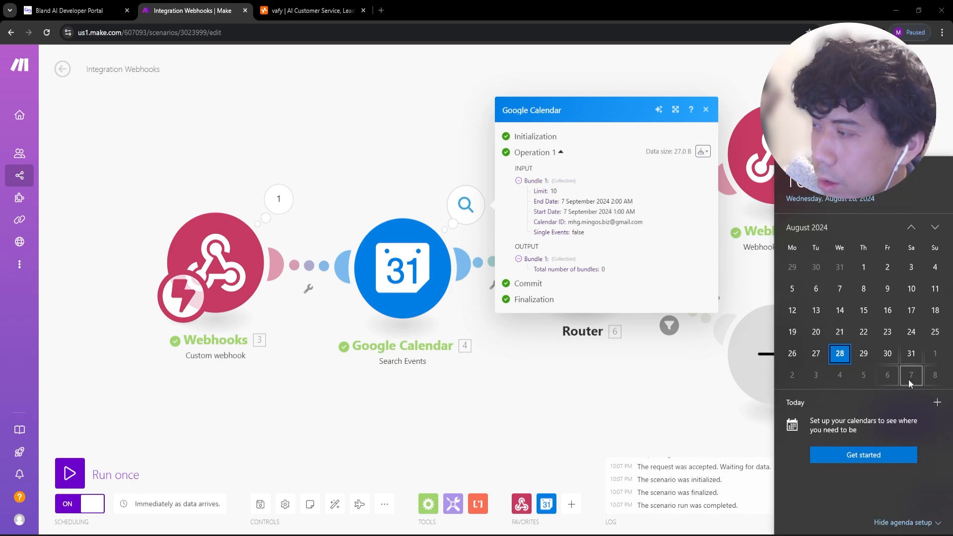
drag(645, 214, 564, 213)
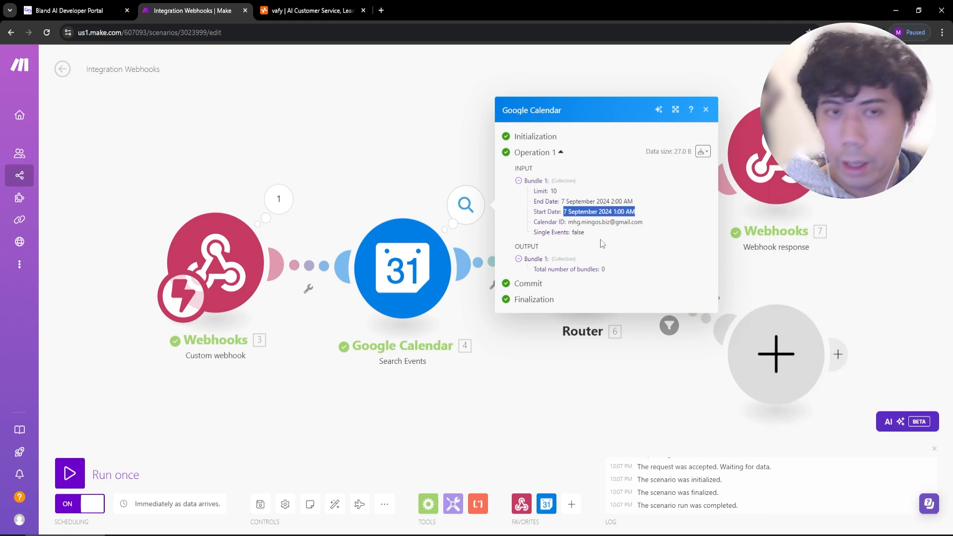
View the Google Calendar module settings without changes, then open a new tab's account switcher.
click(435, 289)
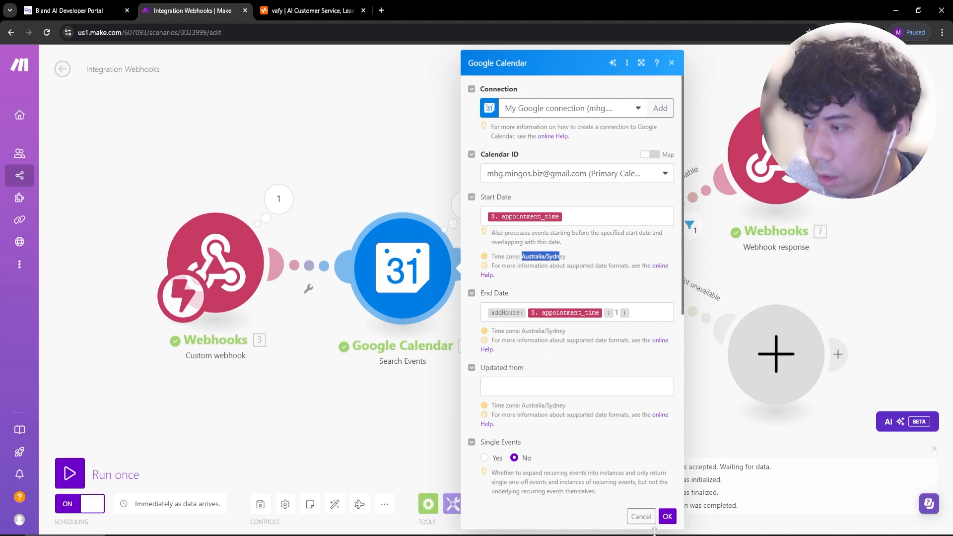
click(641, 516)
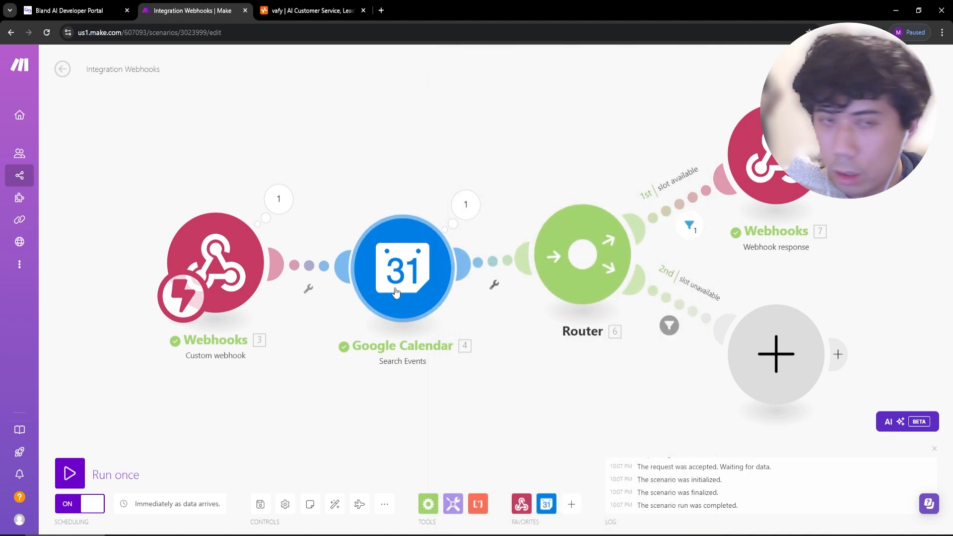
click(381, 10)
click(935, 79)
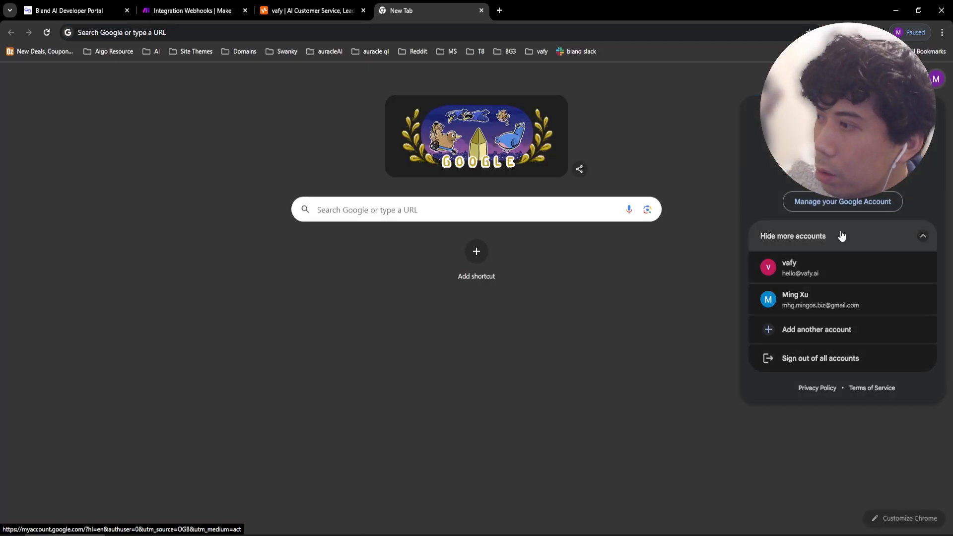
In the other account's Google Calendar, drag the 1–2 AM tutorial event from 4 September to a later day.
click(824, 303)
click(913, 60)
click(897, 228)
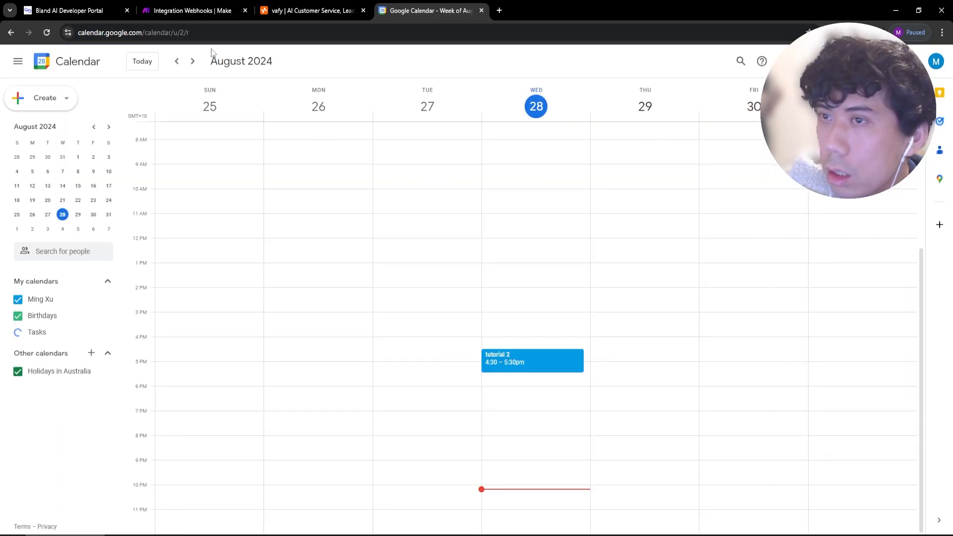
click(193, 61)
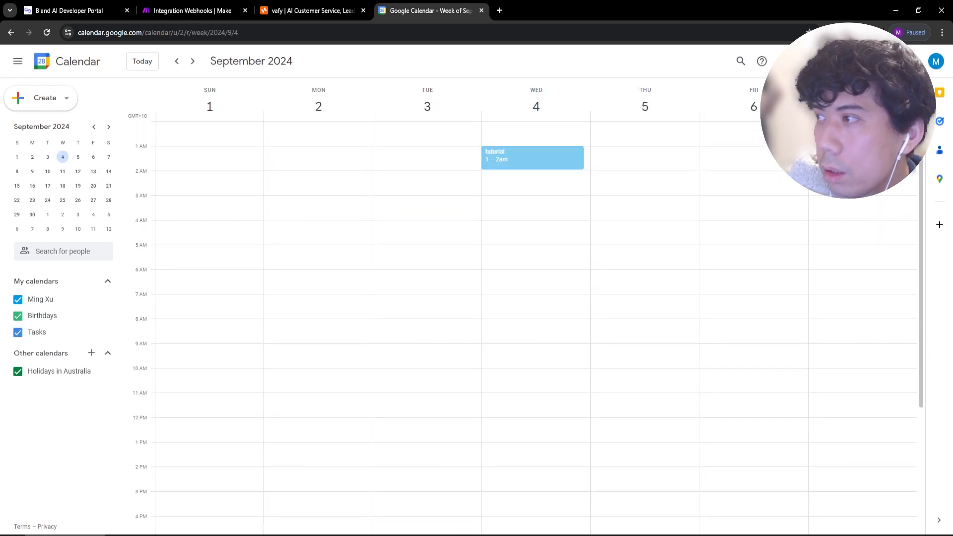
drag(532, 158, 861, 158)
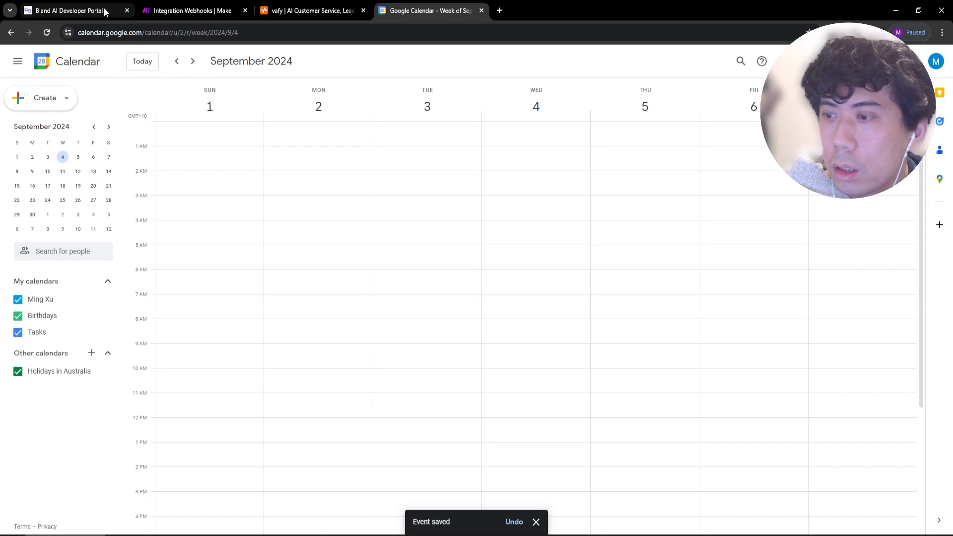
click(201, 12)
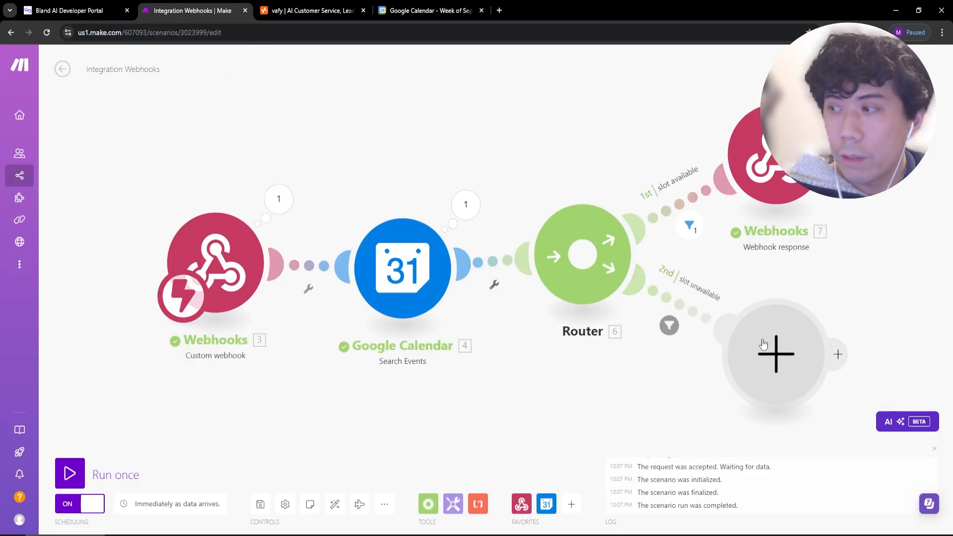
Add a Webhook response returning {"slot_availability":false} to the unavailable route, save, and run once.
click(742, 367)
click(602, 289)
click(598, 350)
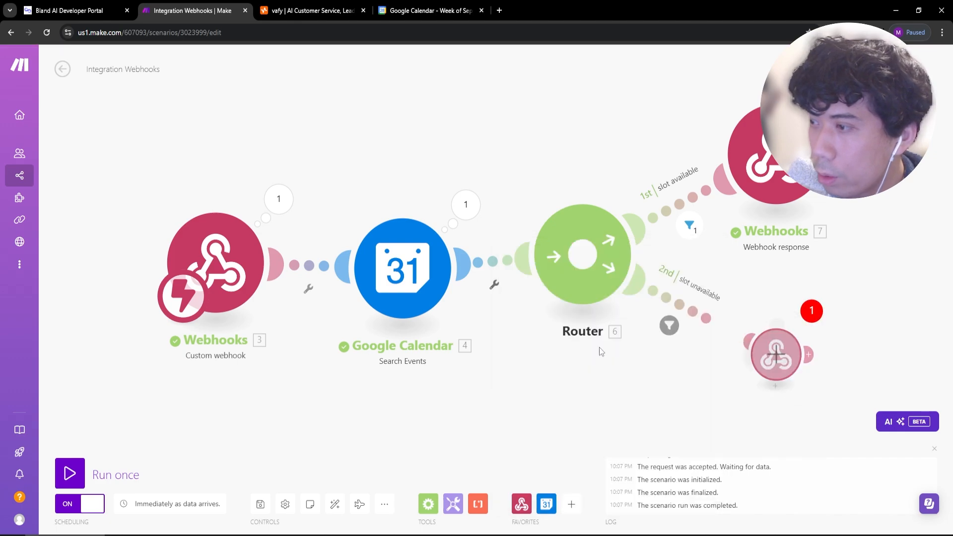
click(549, 389)
text({)
key(Return)
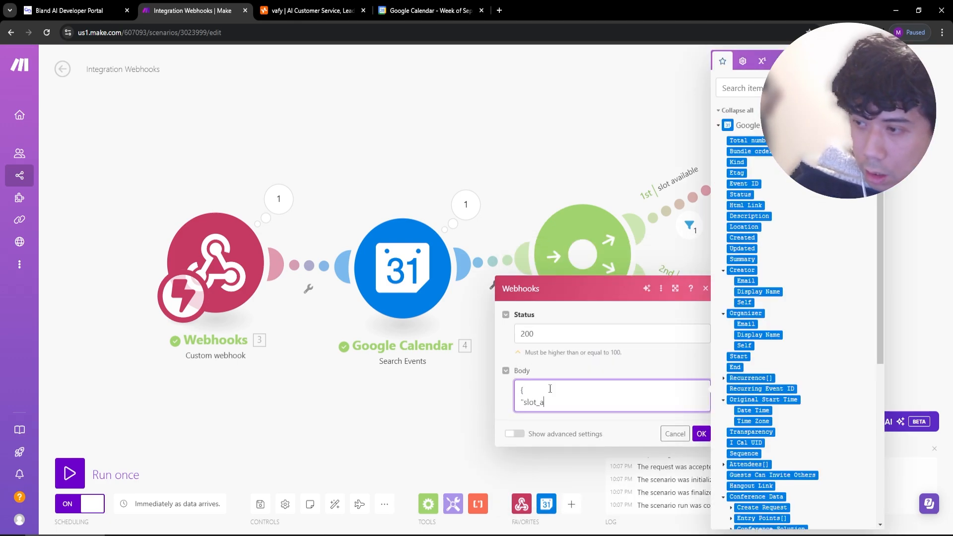
text("slot_availability":false)
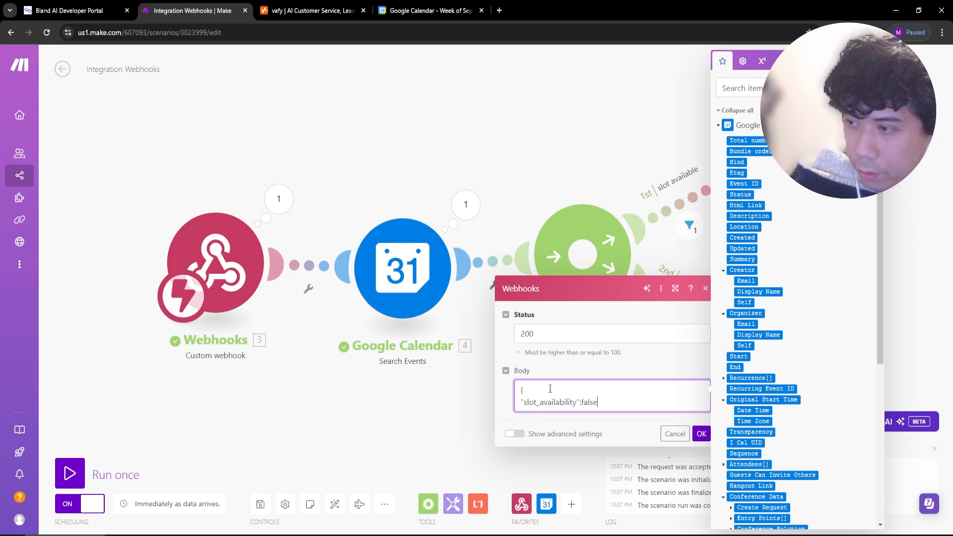
key(Return)
text(})
click(701, 445)
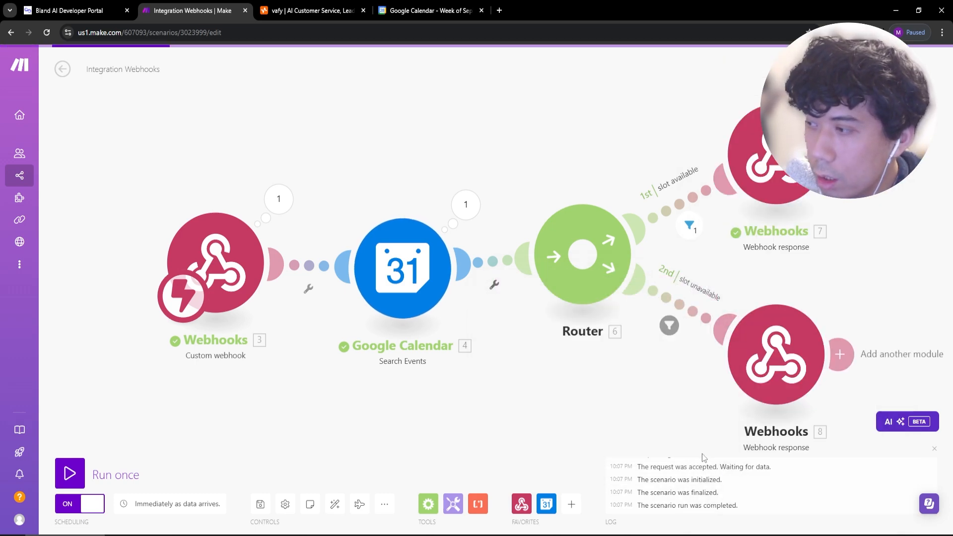
click(260, 504)
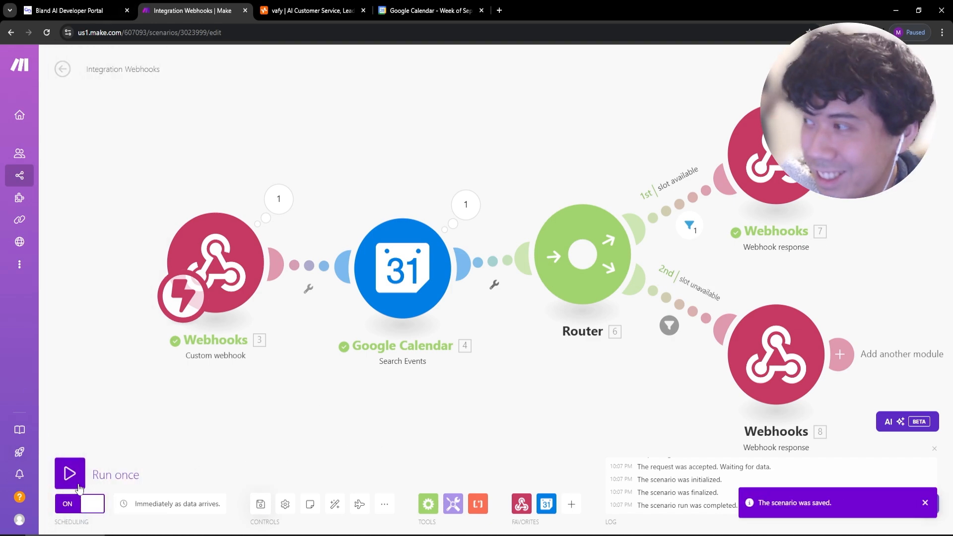
click(69, 473)
Set the Appointment unavailable prompt to 'ask the user to pick another time and date as this slot is unavailable' and save.
click(76, 8)
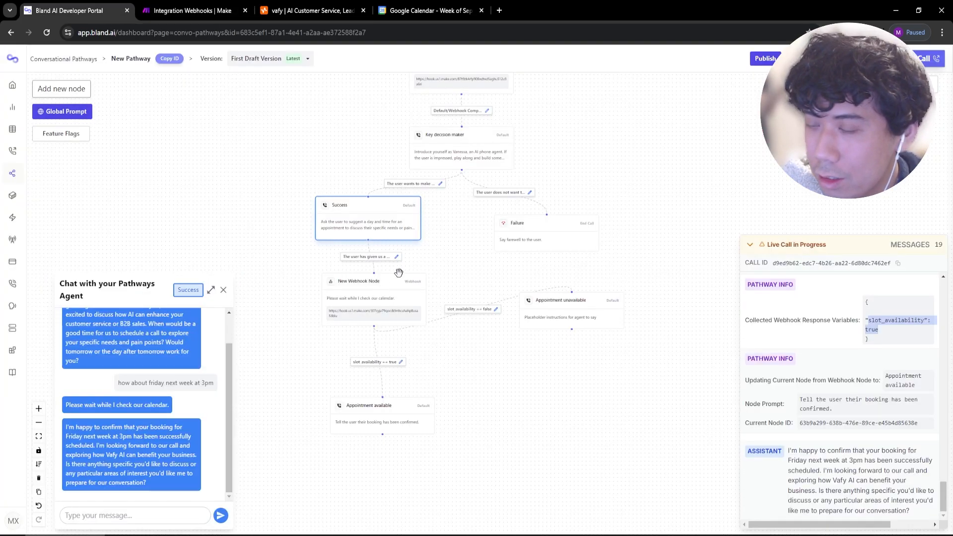
click(577, 324)
triple_click(285, 216)
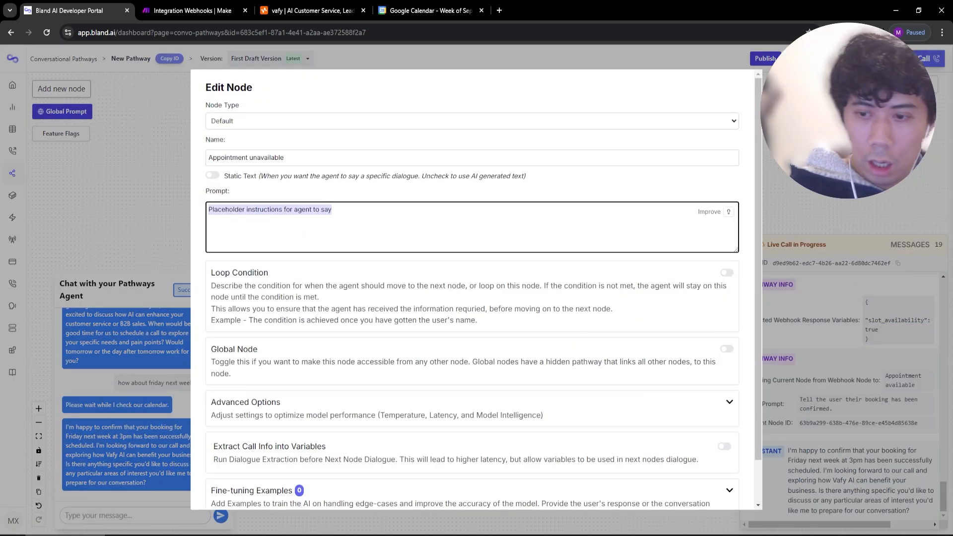
text(ask the custo)
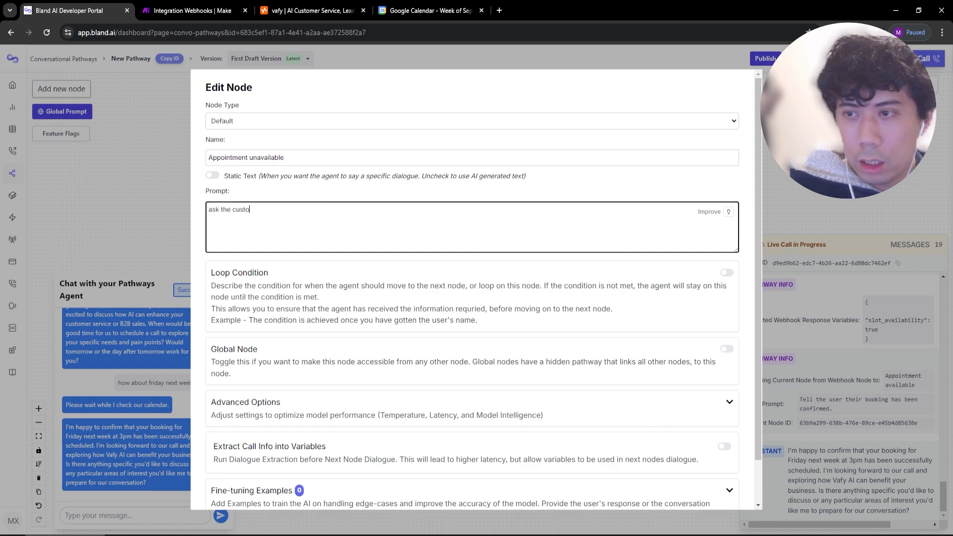
key(BackSpace)
key(BackSpace)
text(user to pick another time and date as this slot is a)
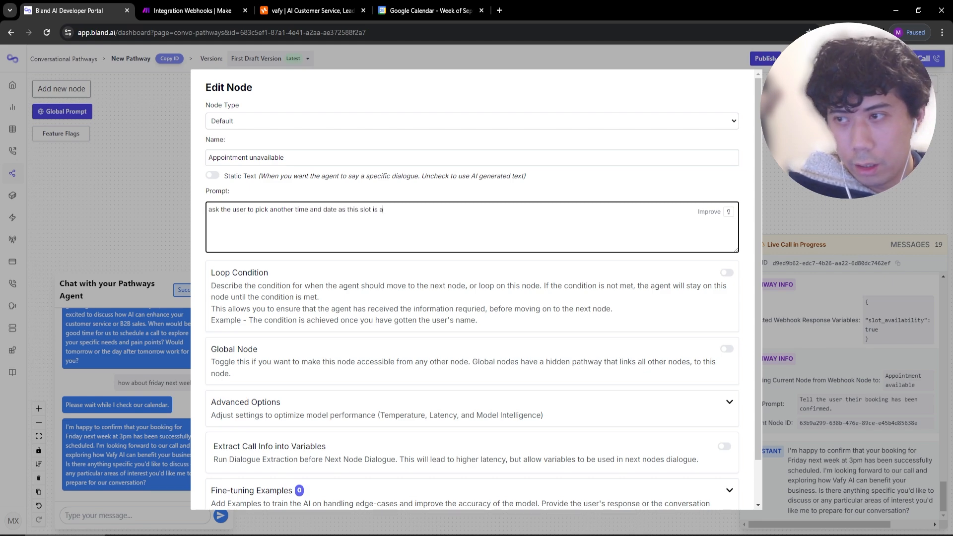
key(BackSpace)
text(unavailable.)
scroll(238, 499, down, 2)
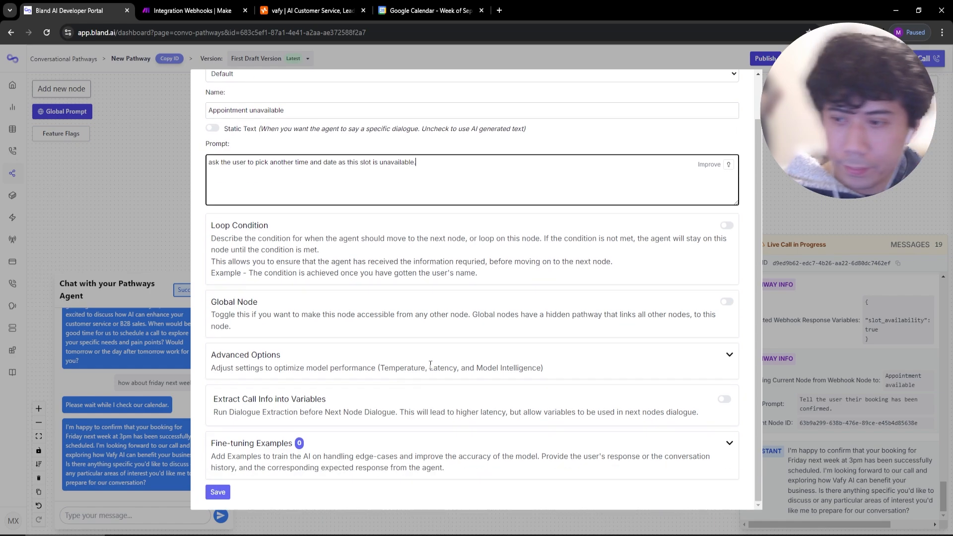
click(220, 493)
drag(558, 317, 565, 303)
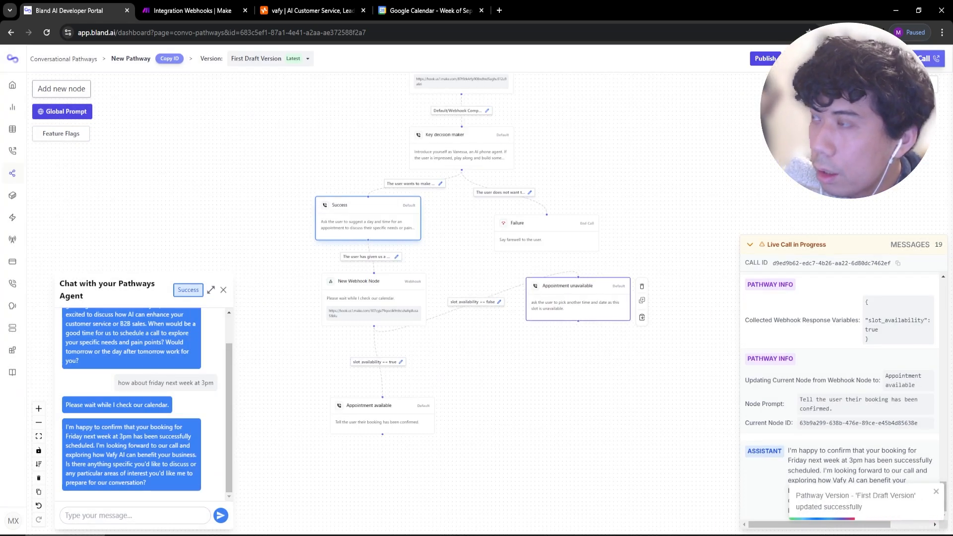
Start a fresh test chat and send 'how about friday next week at 3pm'.
click(850, 59)
click(798, 366)
click(164, 516)
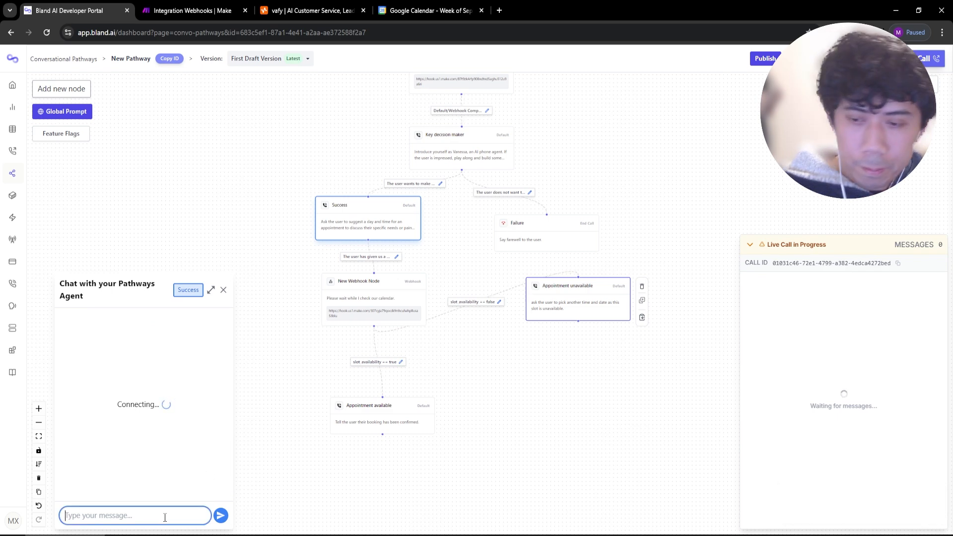
text(how about friday nex)
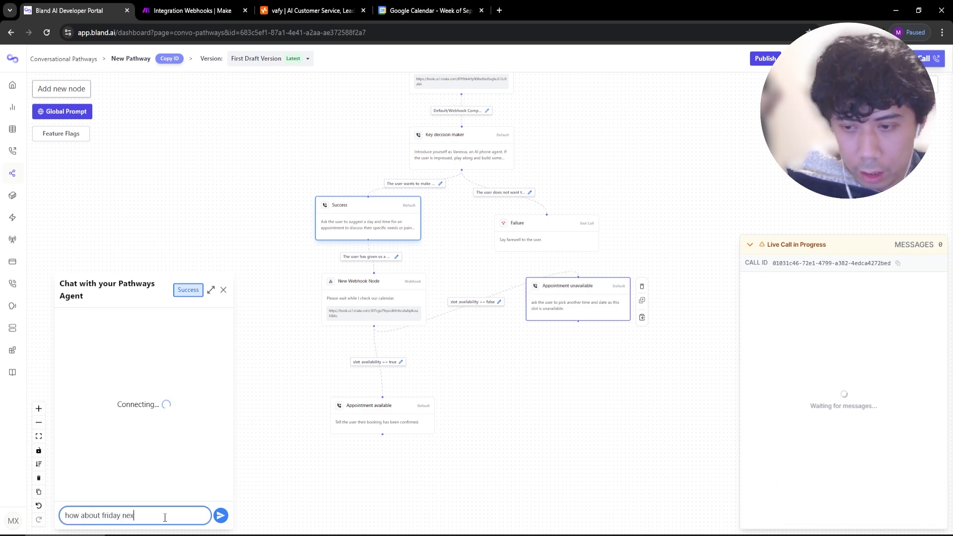
text(t week at 3pm)
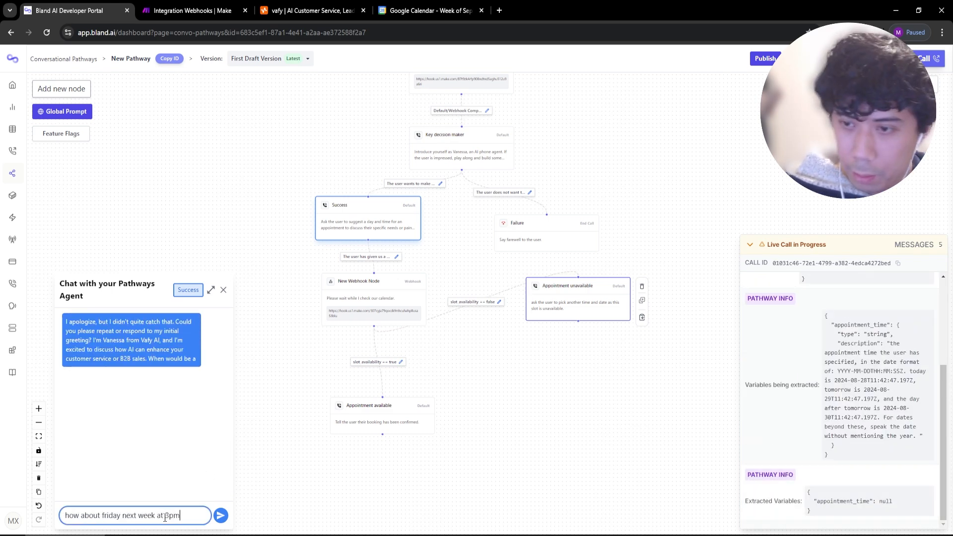
key(Return)
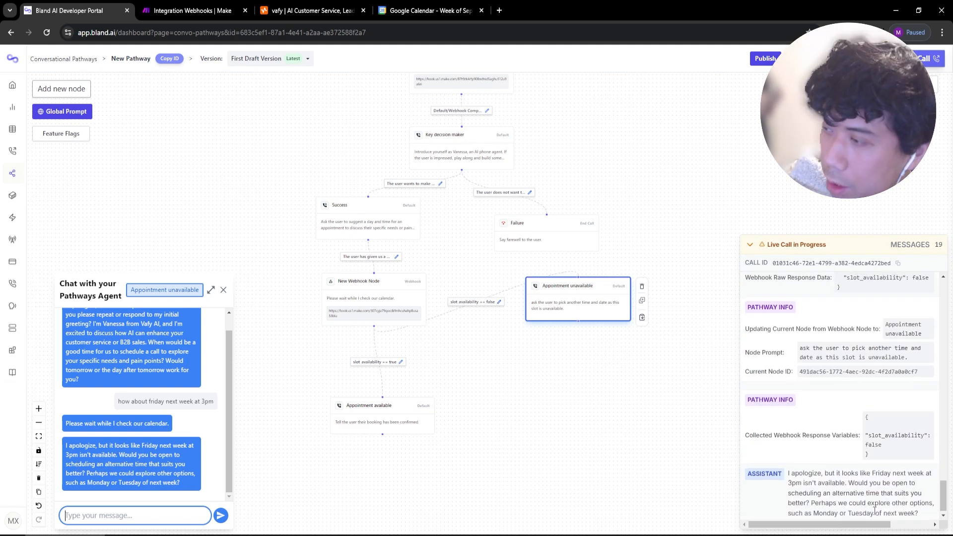
Confirm slot_availability false in the call log and connect Appointment unavailable back to New Webhook Node.
scroll(890, 403, up, 2)
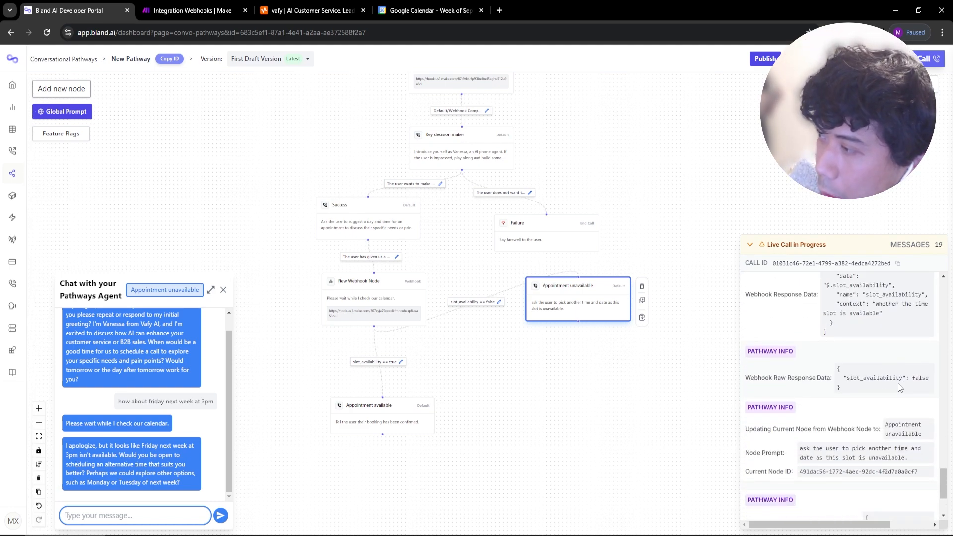
drag(874, 378, 914, 378)
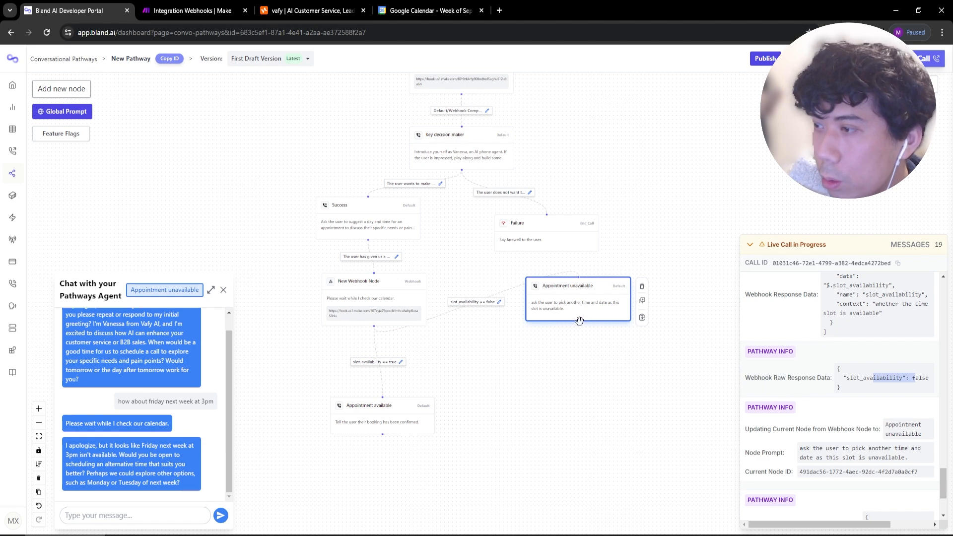
click(88, 473)
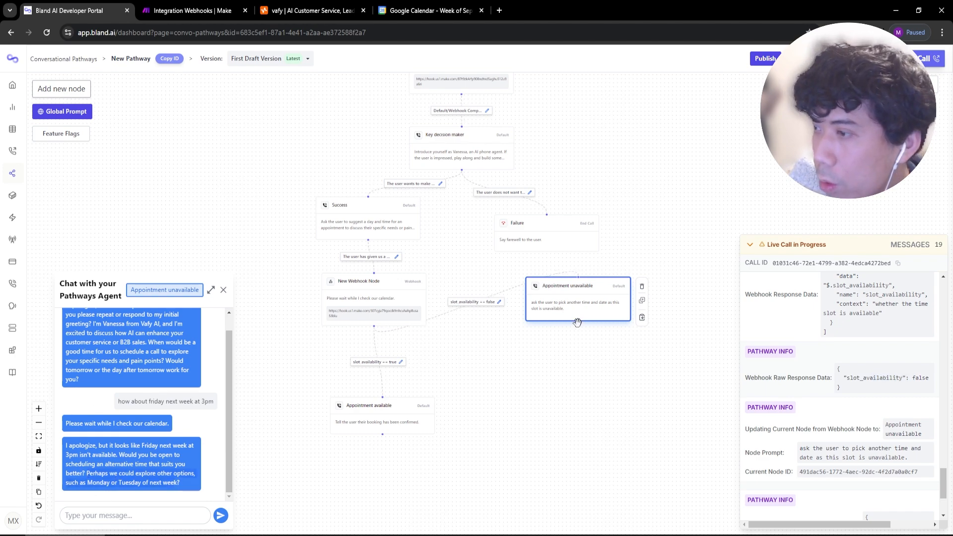
drag(431, 306, 373, 273)
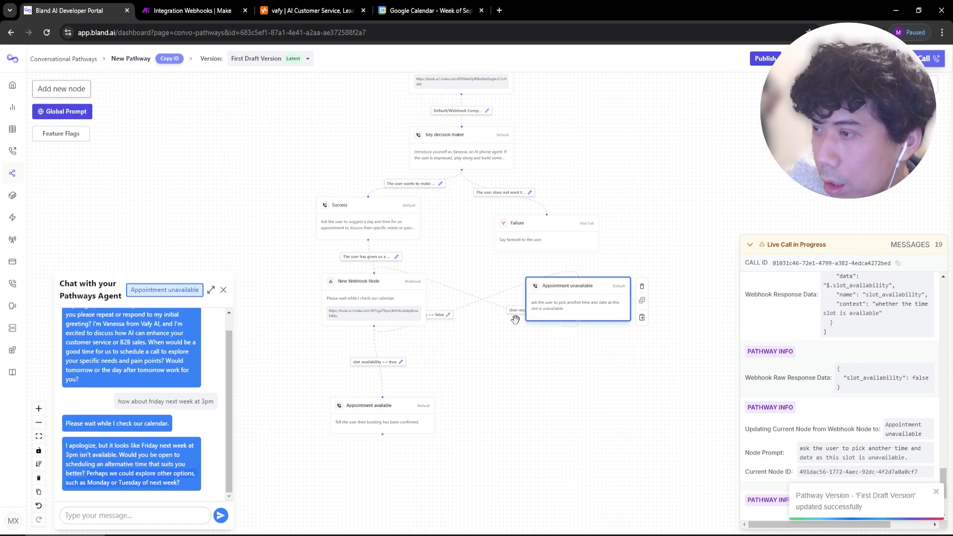
drag(565, 308, 651, 298)
Rename the new User responded edge label to 'The user has given a date' and save it.
click(614, 302)
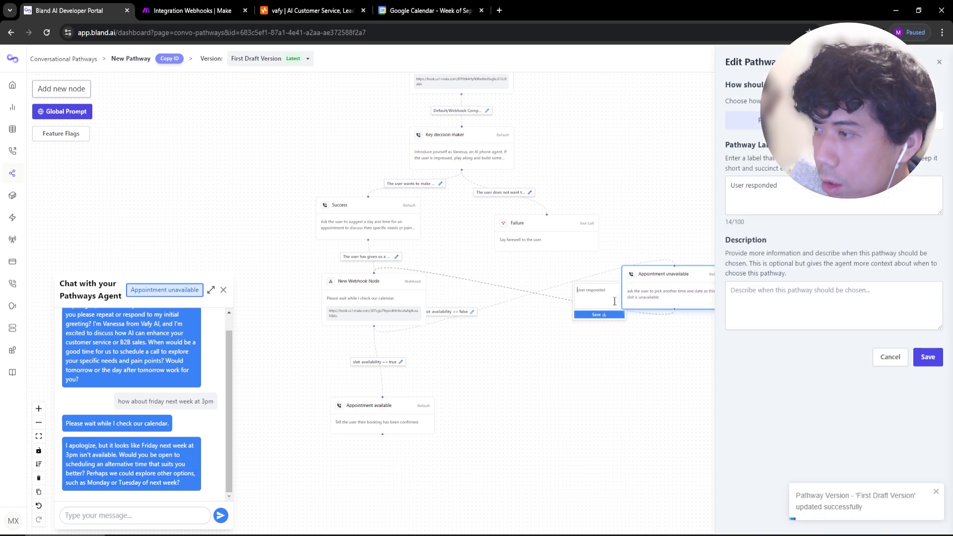
click(767, 202)
key(ctrl+a)
text(The user has gi)
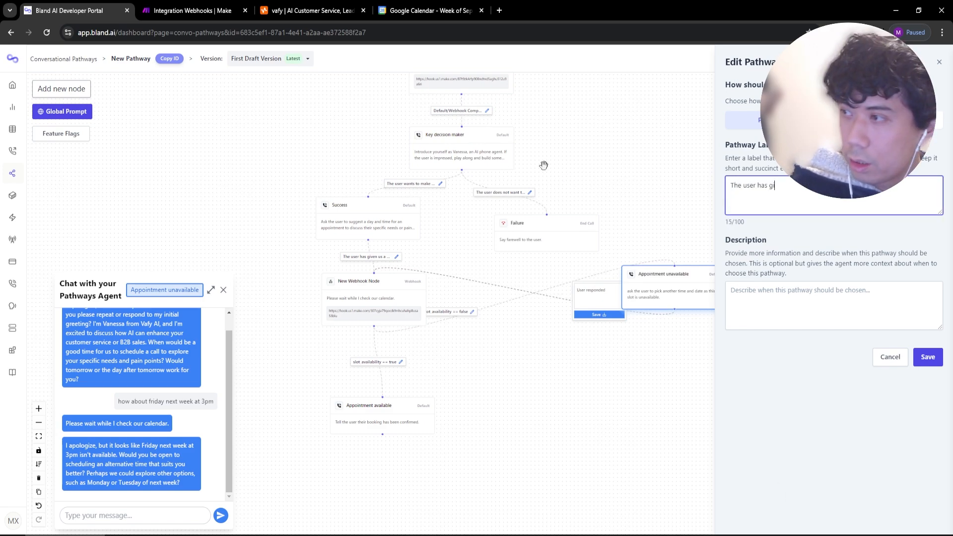
text(ven you)
key(BackSpace)
key(BackSpace)
key(BackSpace)
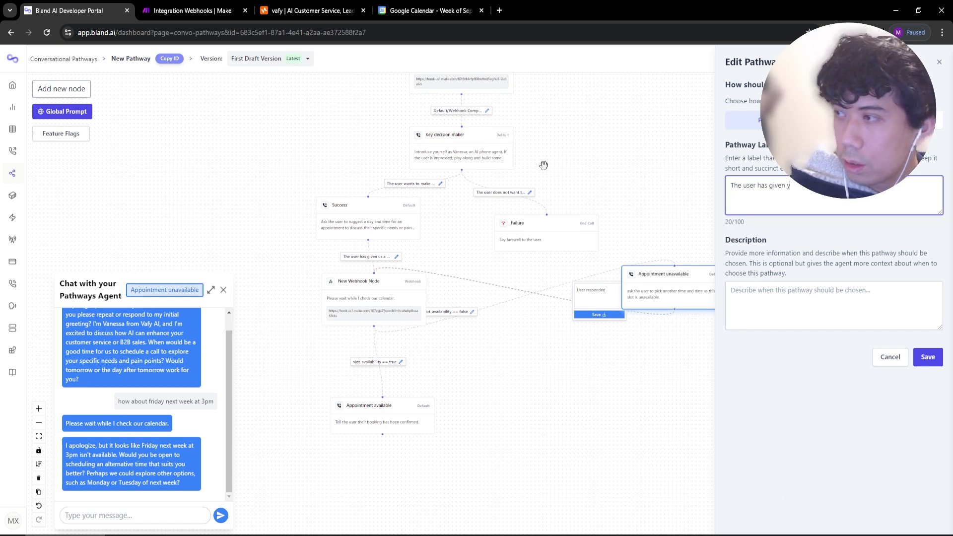
text(a dat)
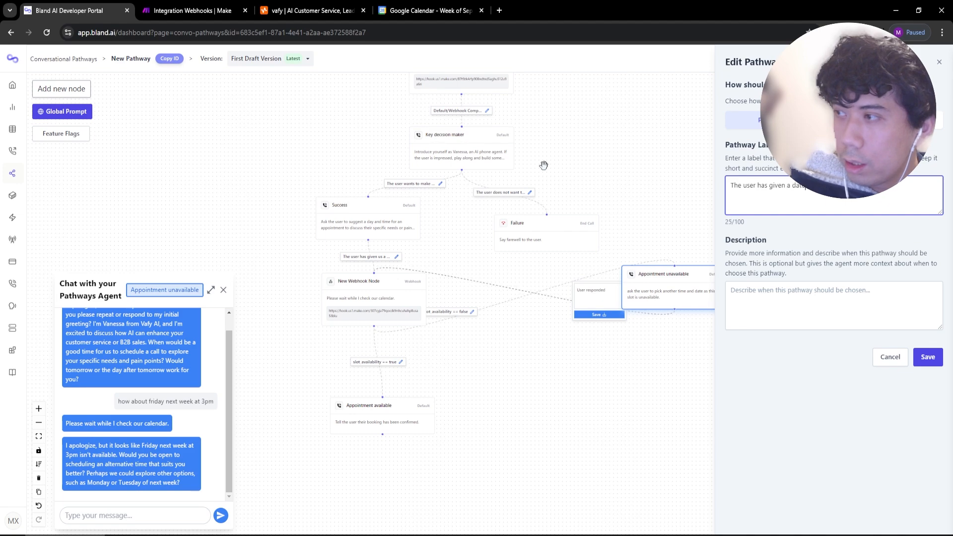
text(e)
click(928, 357)
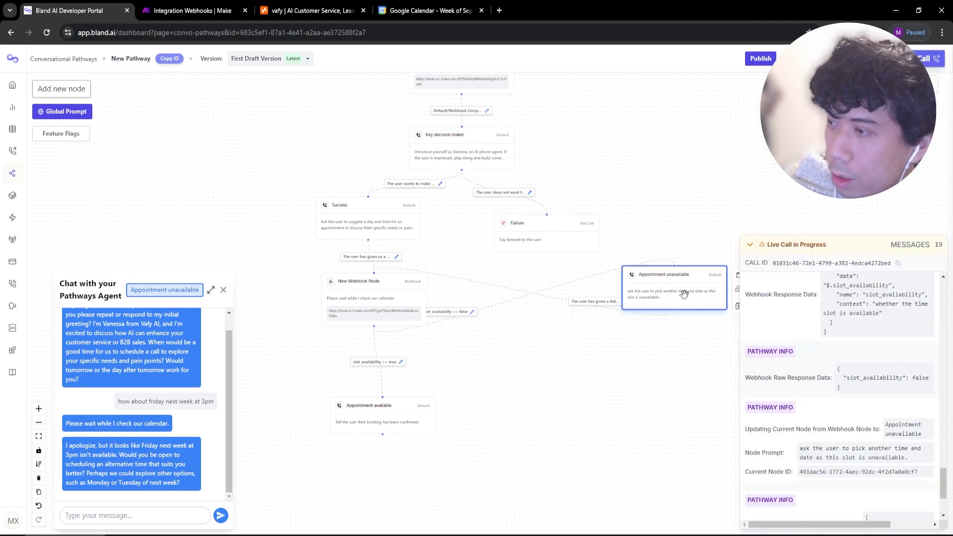
Enable a loop condition on Appointment unavailable: 'you must have been given a date and time.'.
click(684, 294)
click(727, 272)
click(367, 354)
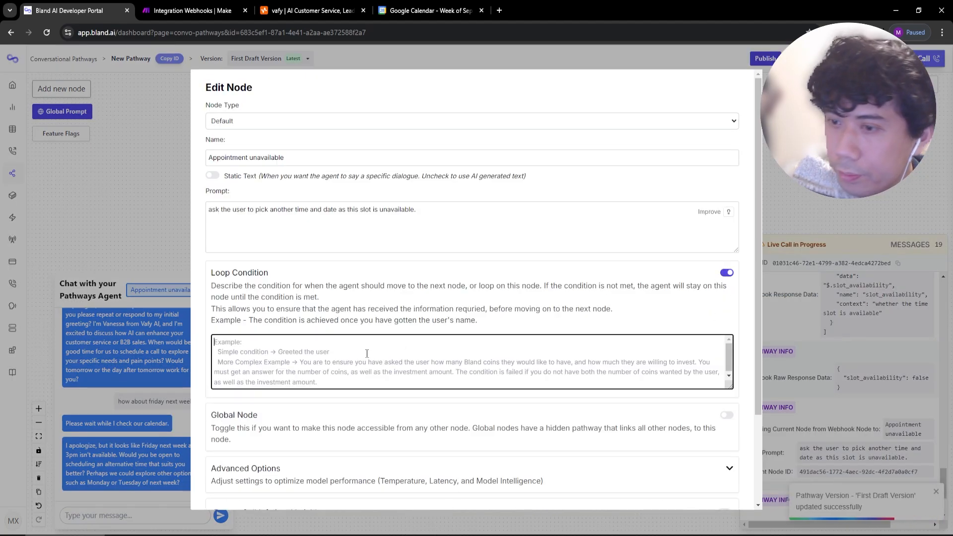
text(t)
text(ou must ha)
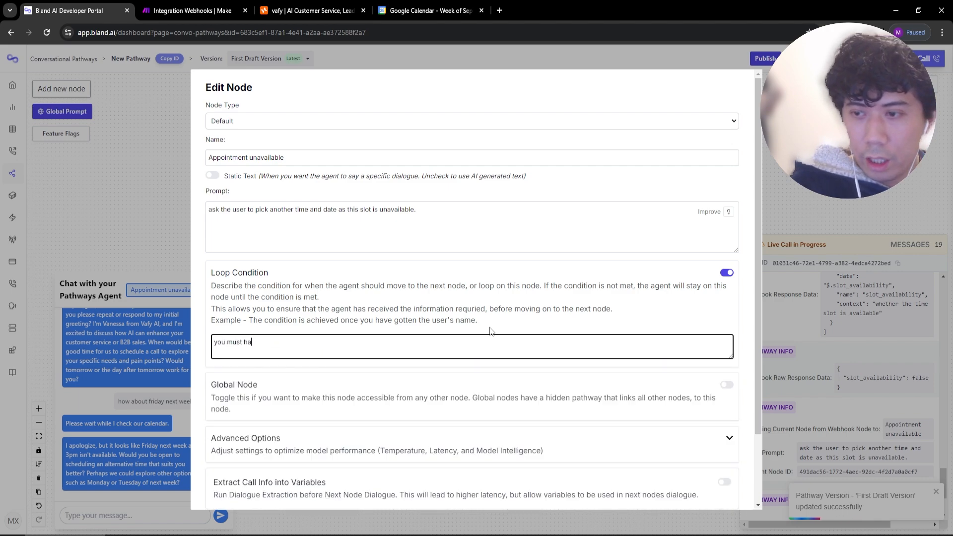
text(ve been given a date and time.)
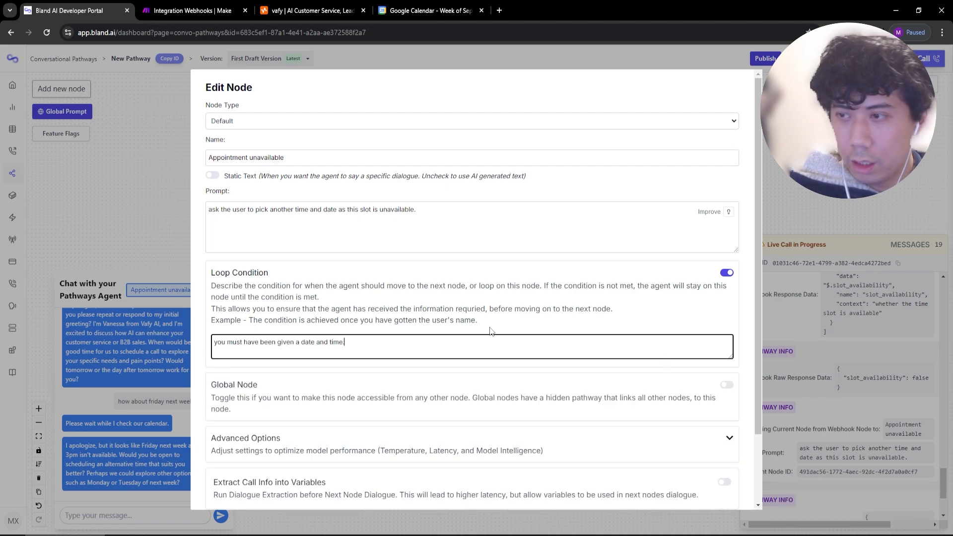
scroll(348, 255, down, 3)
click(218, 492)
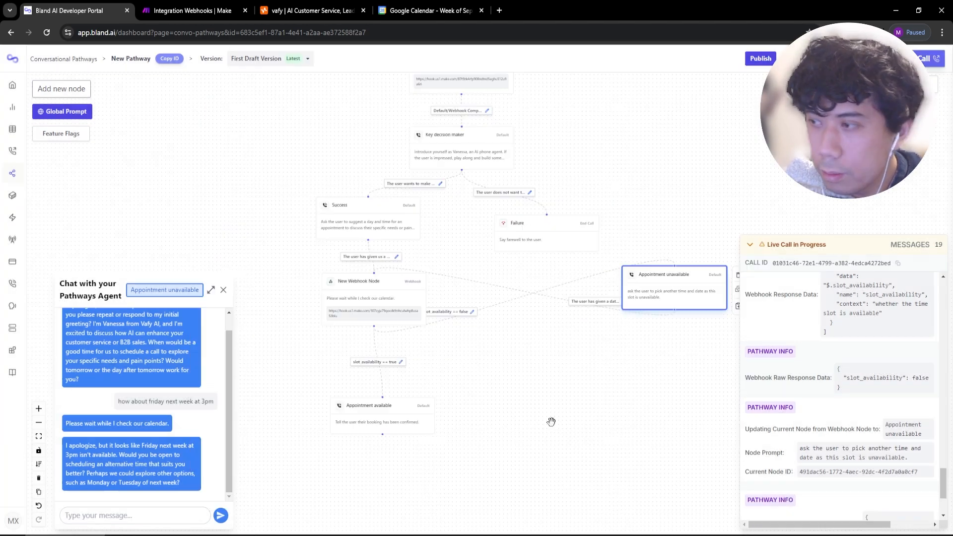
Shift the Appointment unavailable node left and restart the pathway test chat.
drag(650, 297, 532, 308)
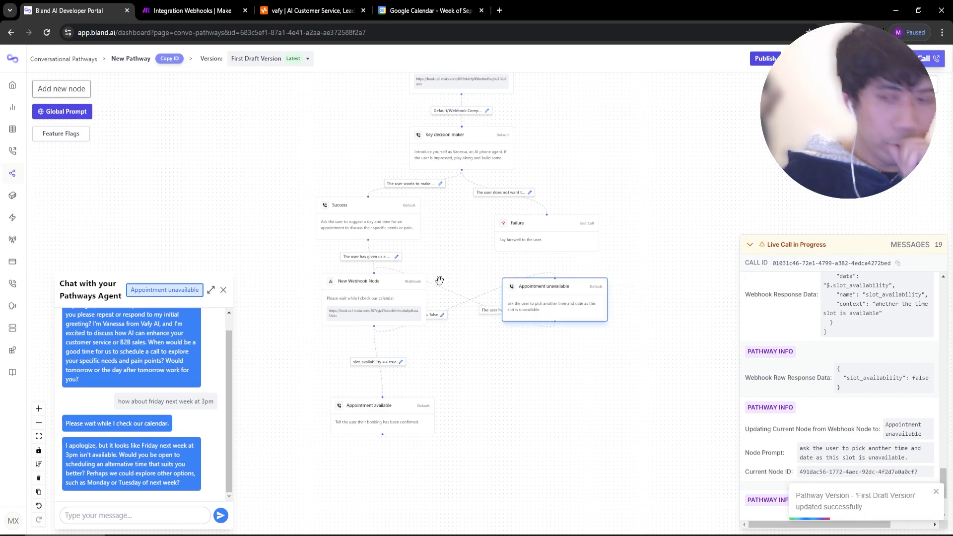
click(816, 58)
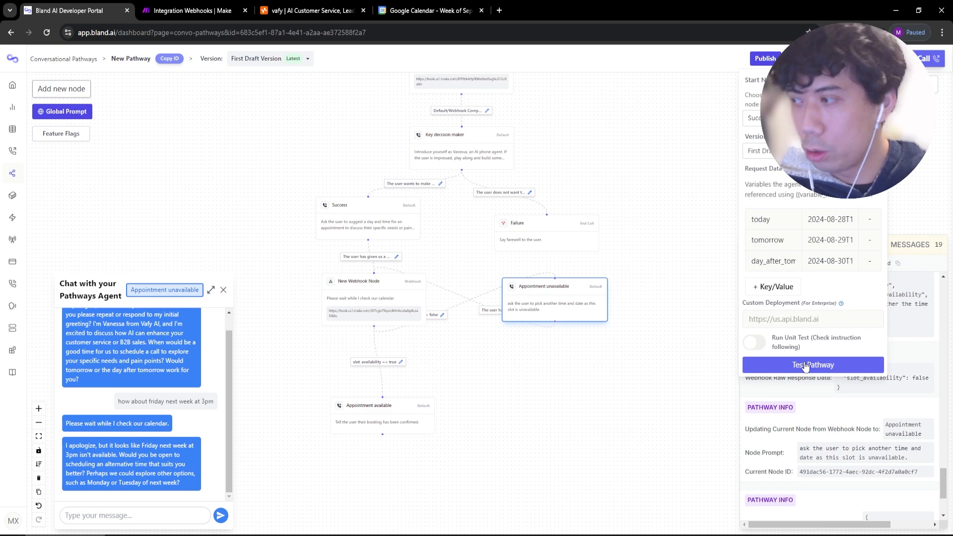
click(805, 365)
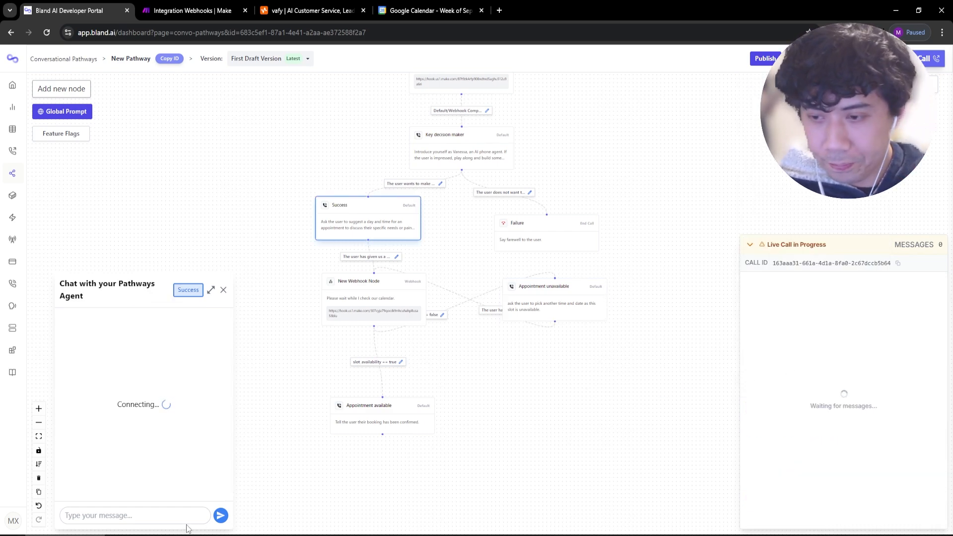
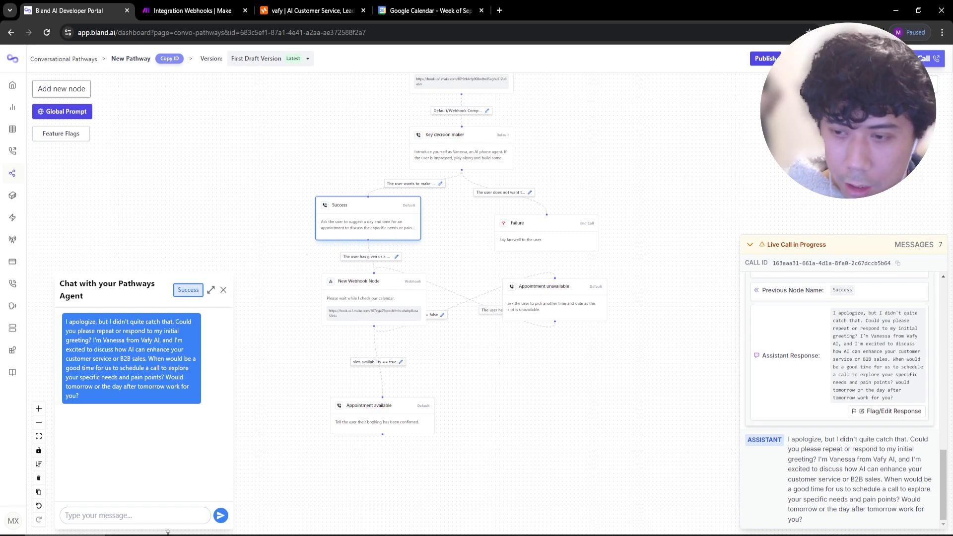
Ask the test agent for next Friday at 3pm, then at 4pm.
click(142, 524)
text(how about)
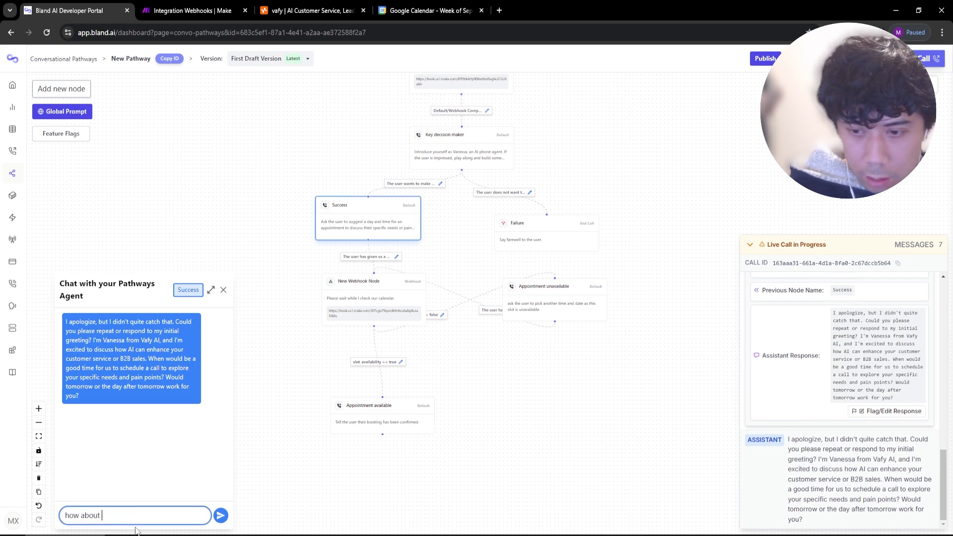
text( next friday at 3pm)
key(Return)
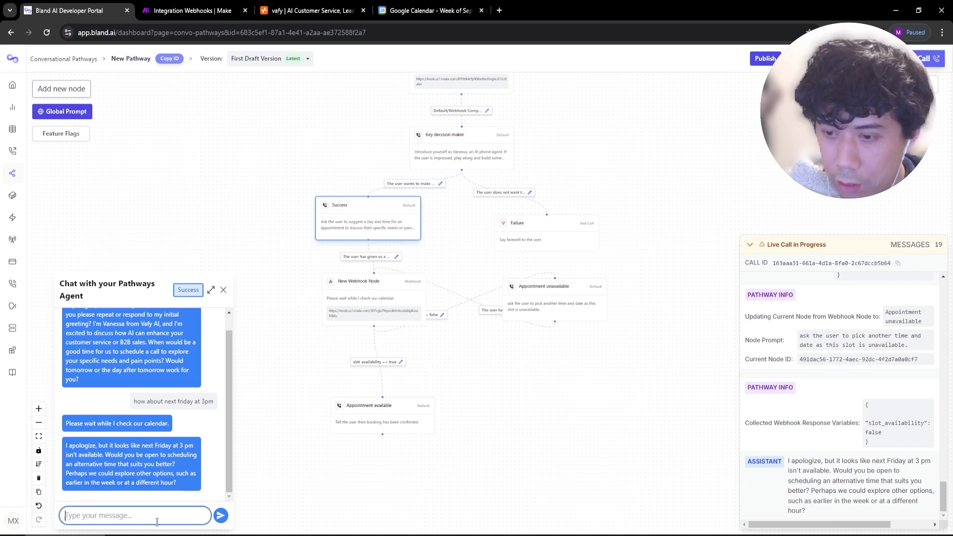
text(how about next)
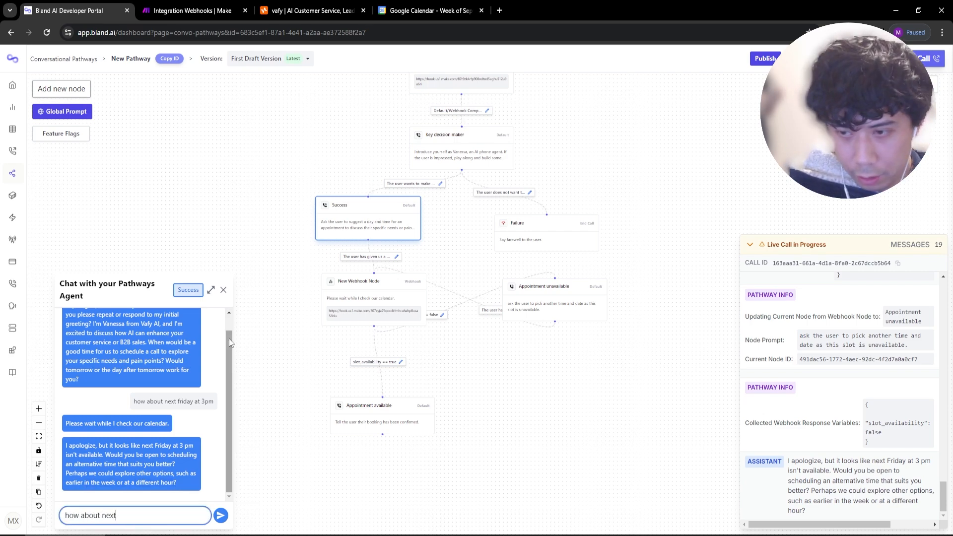
text( friday at 4pm)
key(Return)
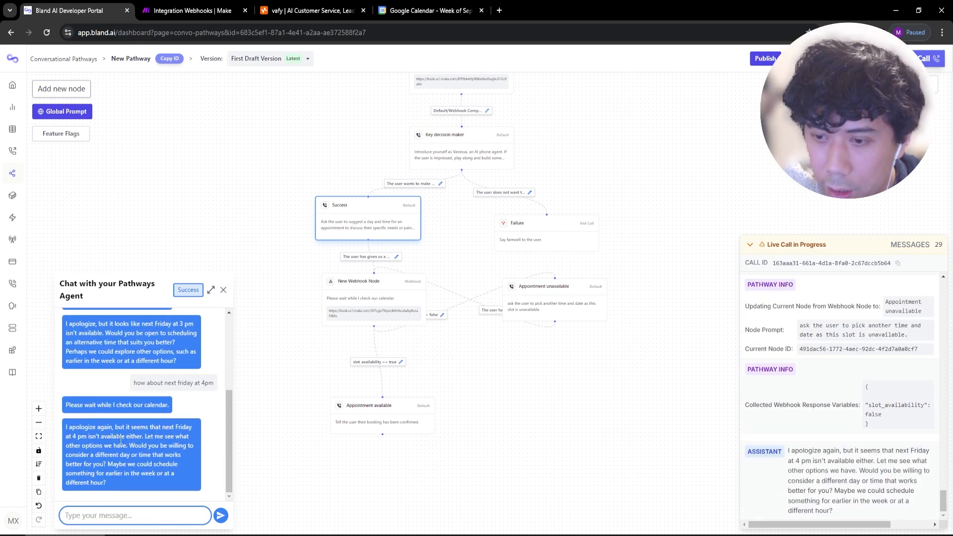
Compare with the Google Calendar week view, then ask for next Friday at 5pm.
click(425, 10)
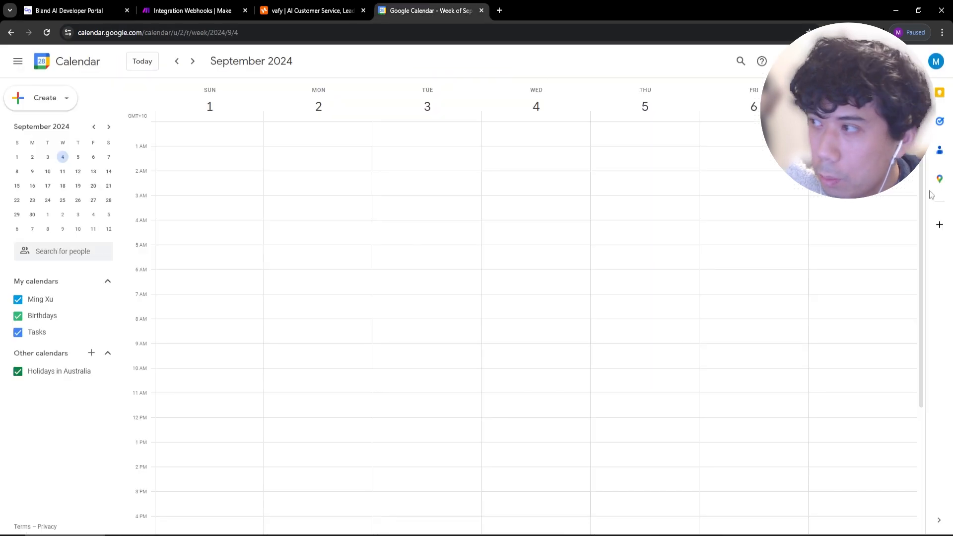
click(82, 10)
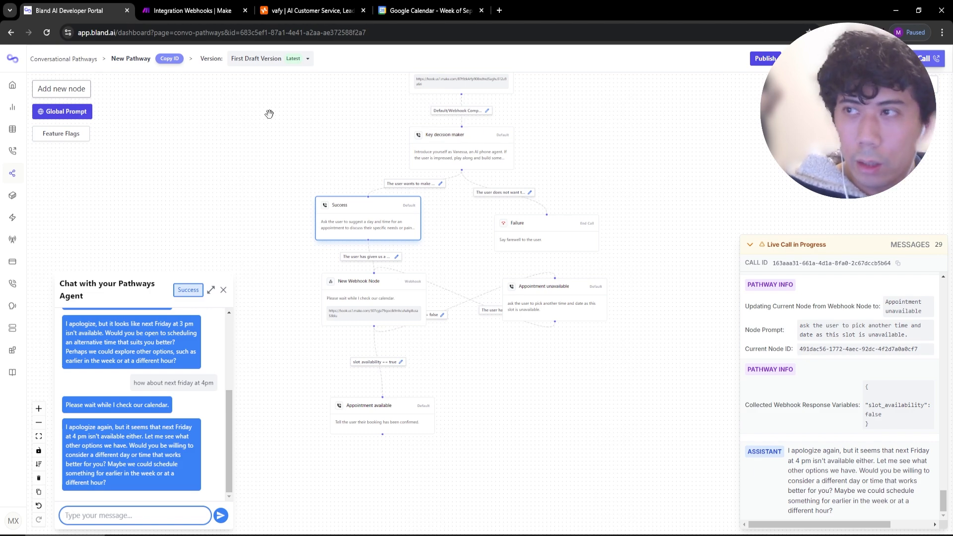
click(419, 10)
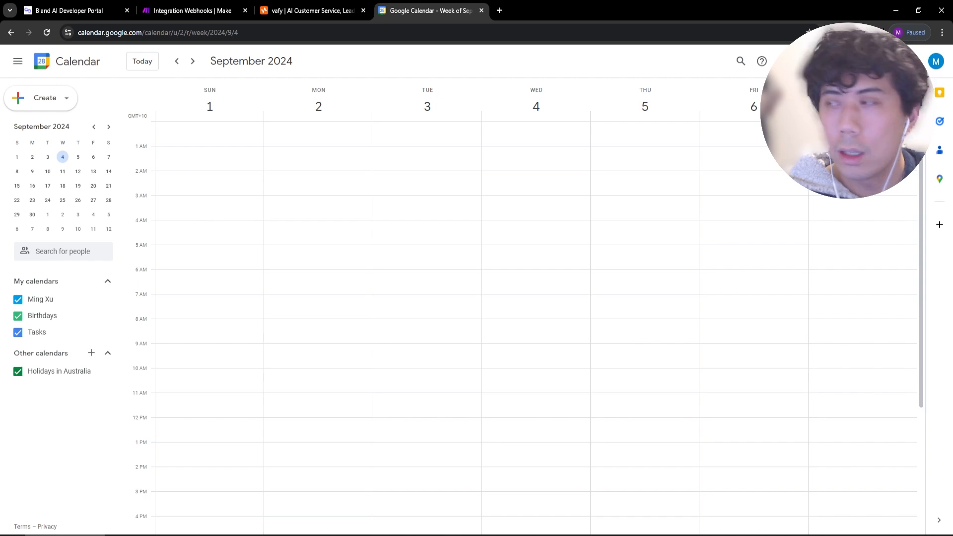
click(82, 10)
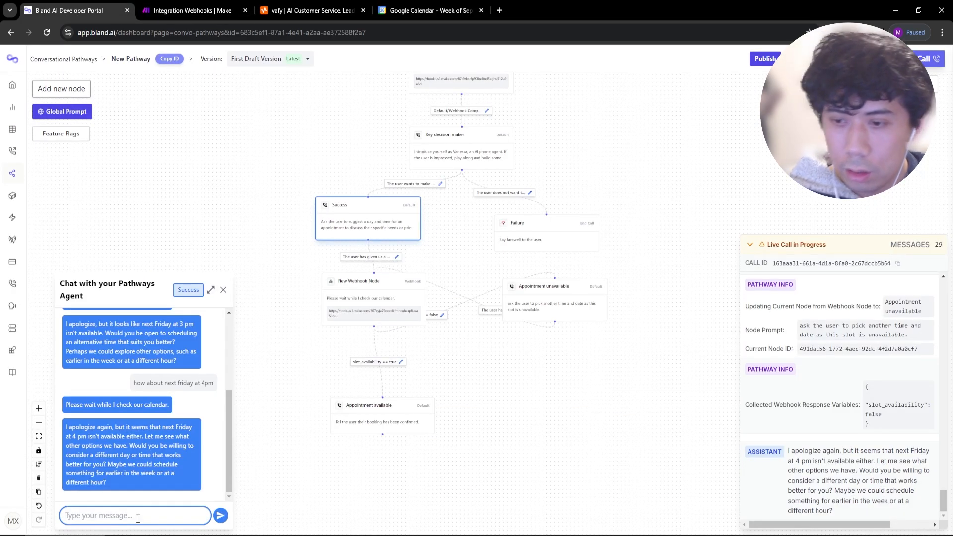
text(how about nh)
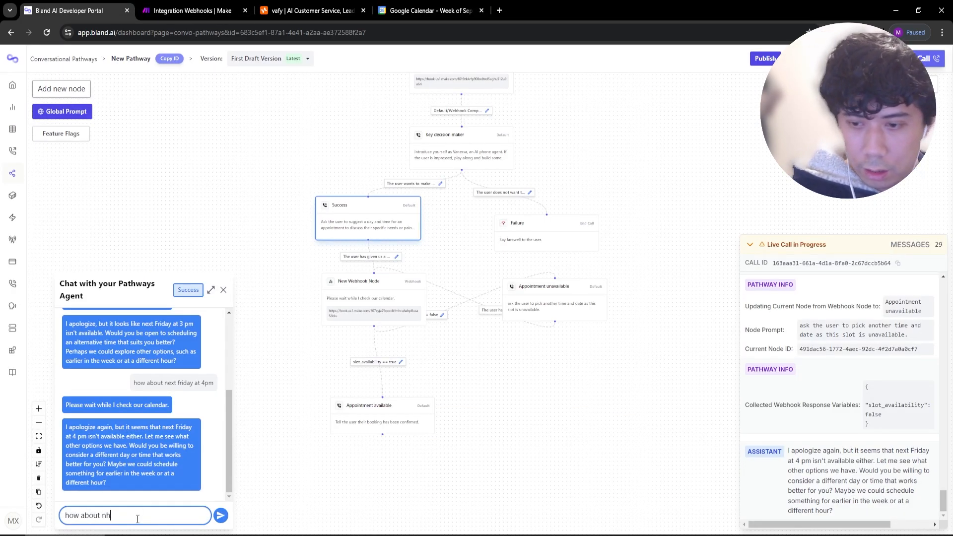
key(BackSpace)
text(ext friday at 5pm)
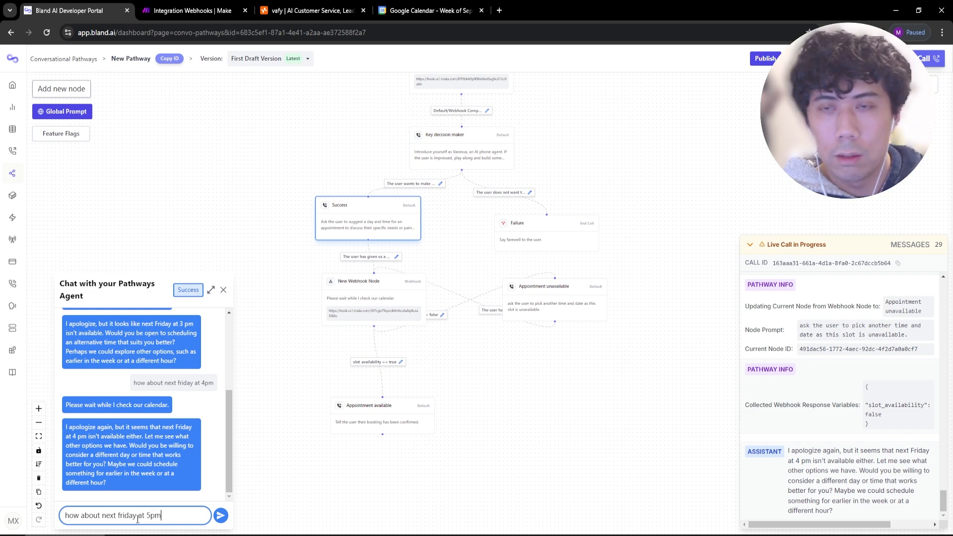
key(Return)
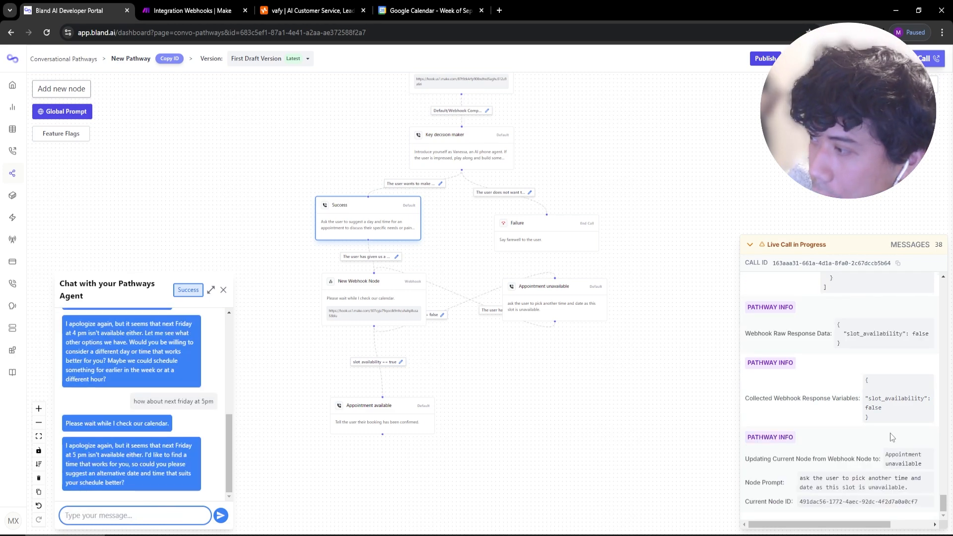
Review the Google Calendar search output in Make against the calendar week view.
click(193, 10)
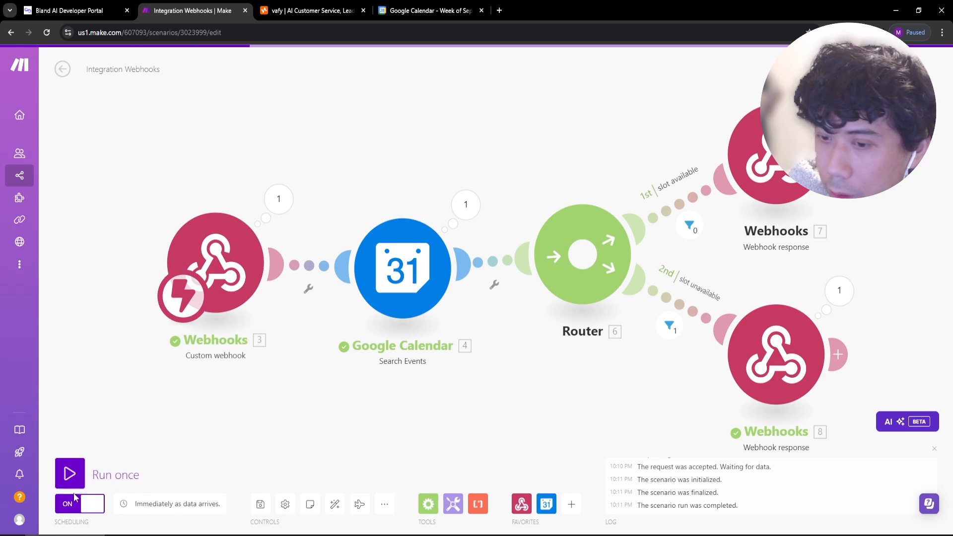
click(89, 10)
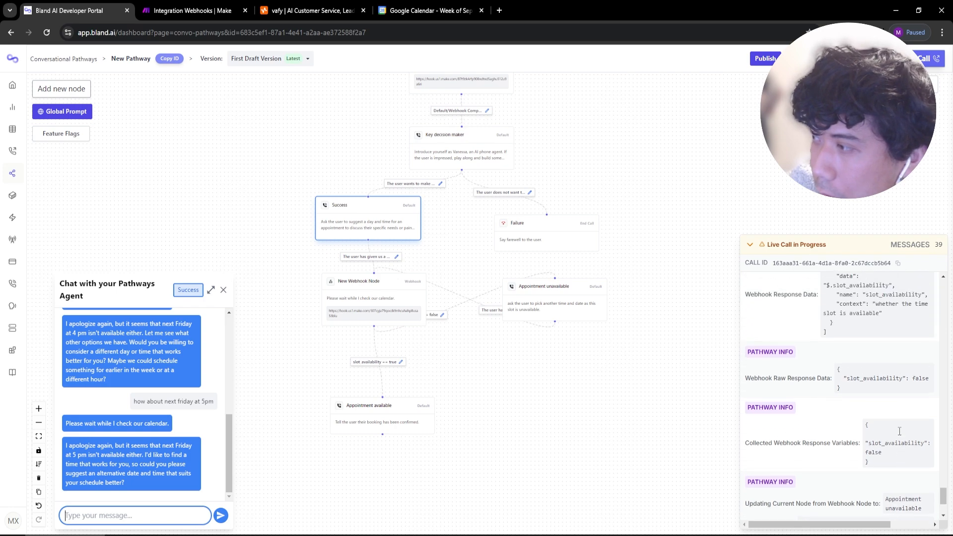
click(208, 6)
click(465, 205)
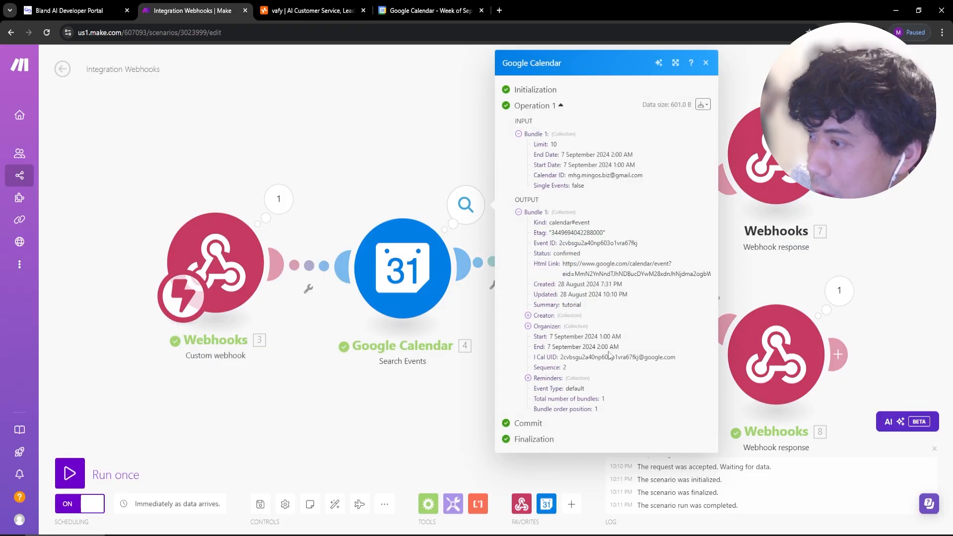
click(420, 7)
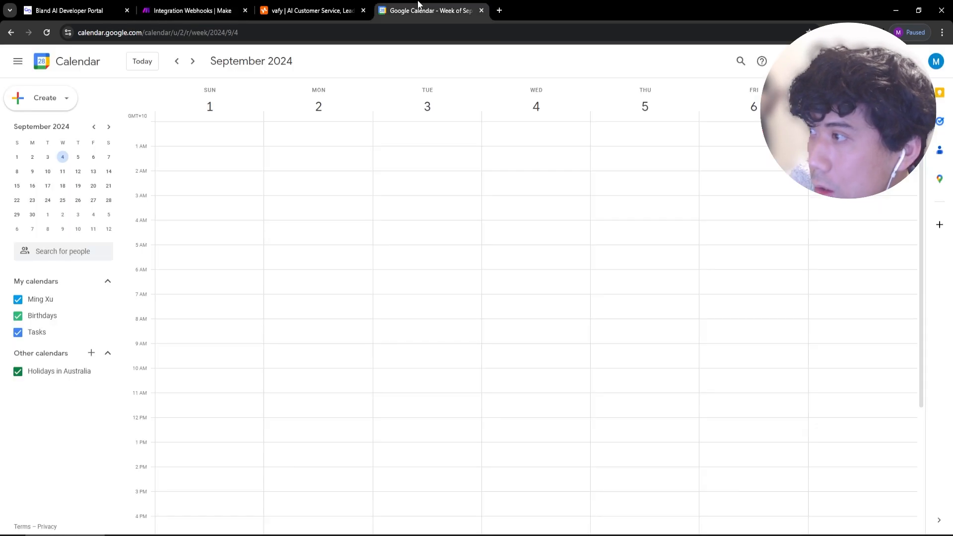
click(226, 7)
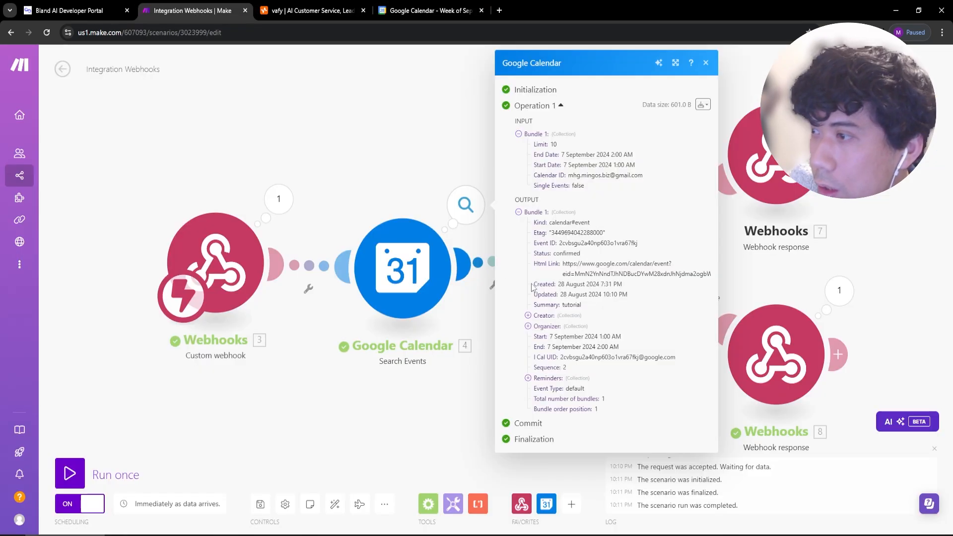
Run the Make scenario once and start a fresh pathway test call.
click(78, 476)
click(79, 10)
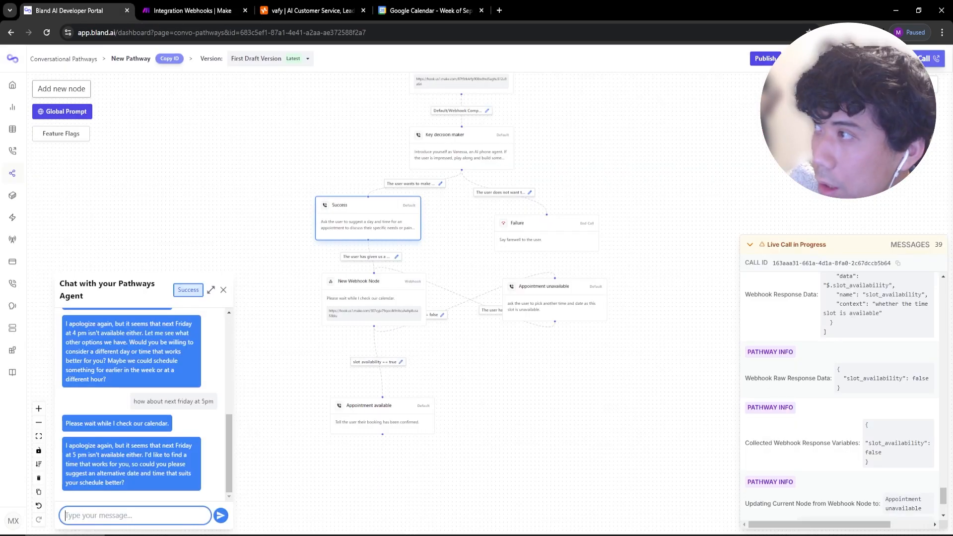
click(924, 58)
click(813, 364)
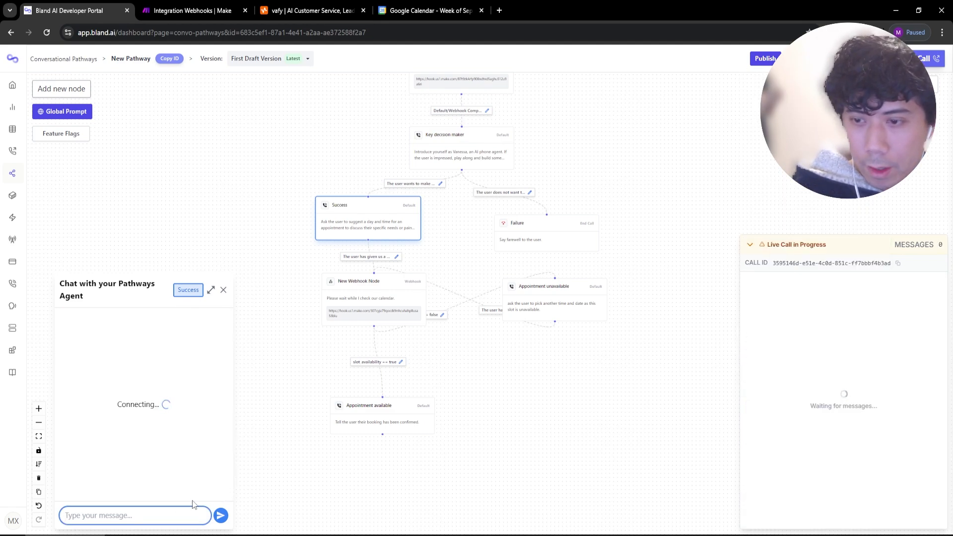
Ask the new test call for next Friday at 5pm, then check the Google Calendar week.
text(how abou)
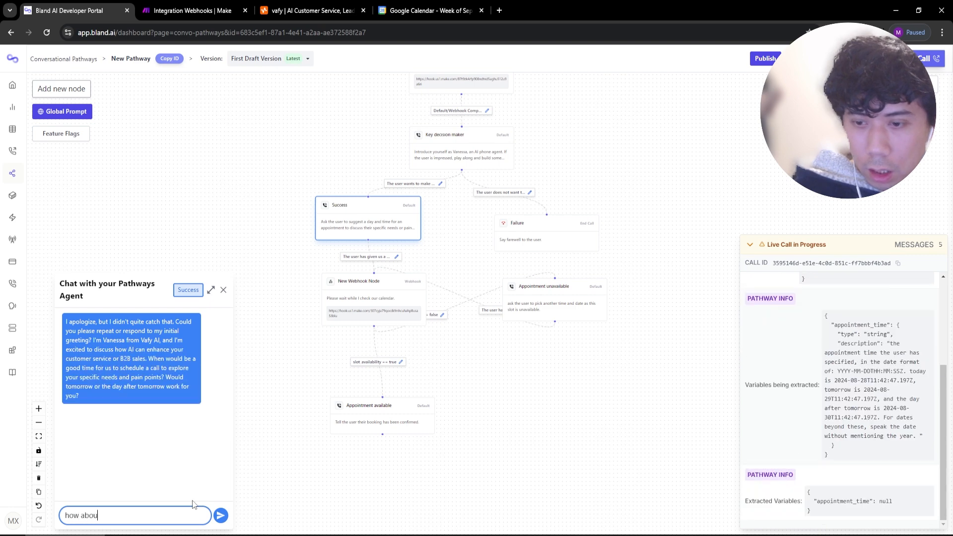
text(t next friday at)
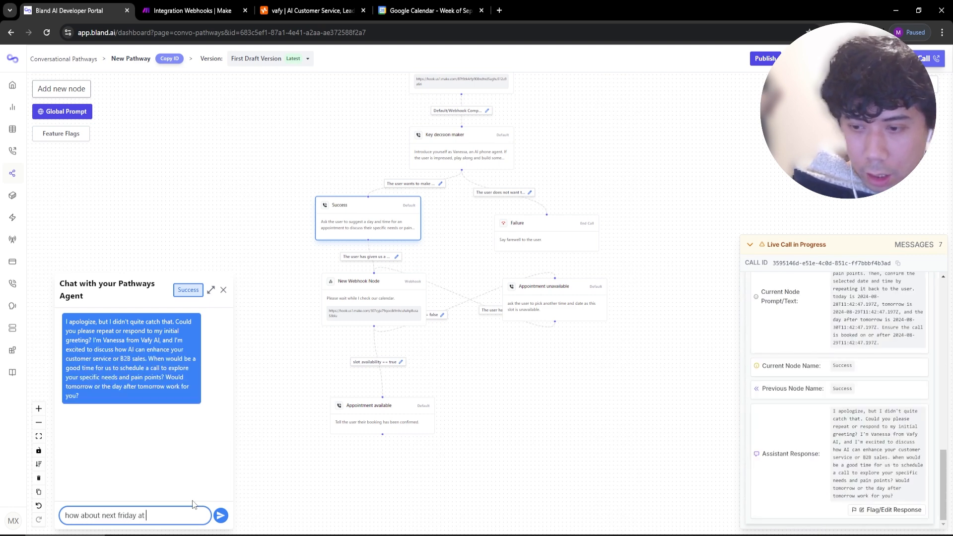
text( 4)
key(BackSpace)
text(5pm)
key(Return)
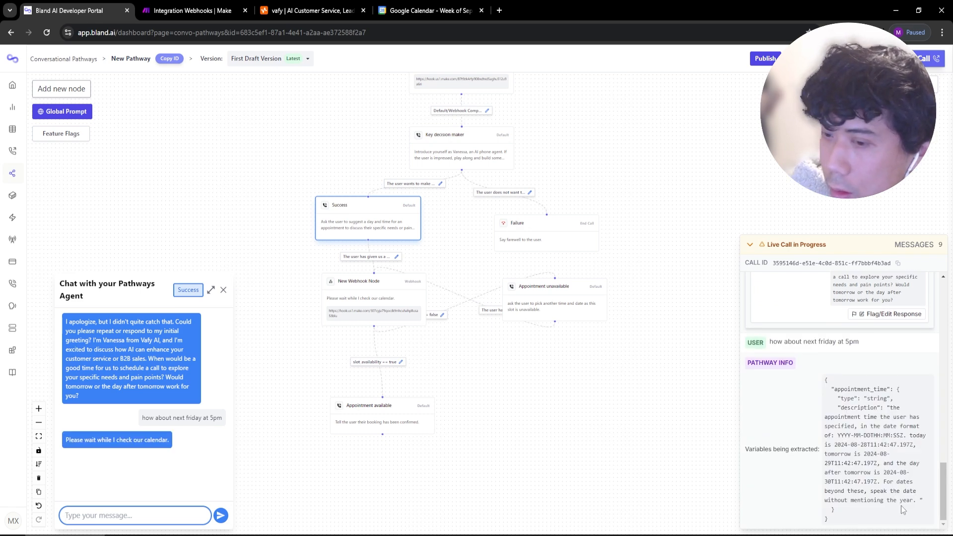
click(406, 10)
Inspect the Make run's slot response and calendar search, then move Appointment available up.
key(ctrl+shift+Tab)
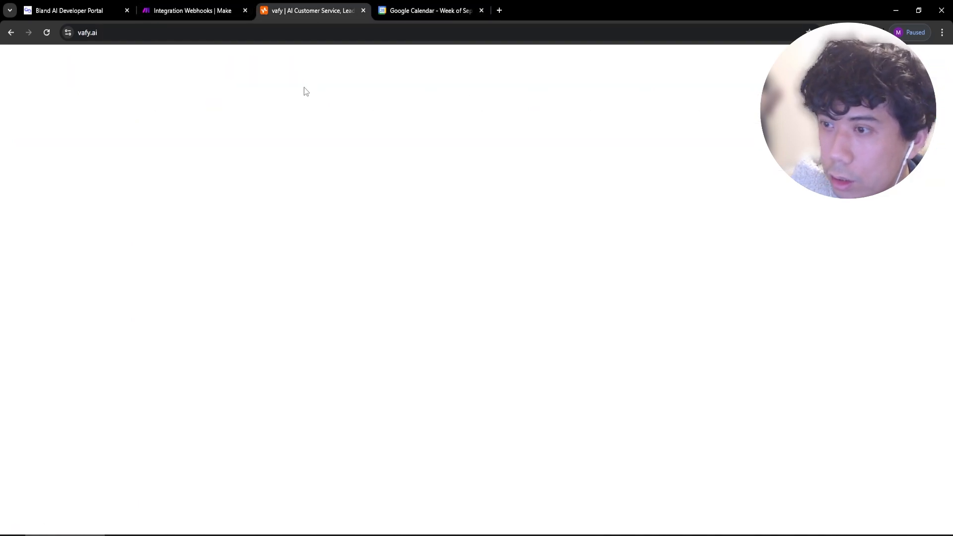
key(ctrl+shift+Tab)
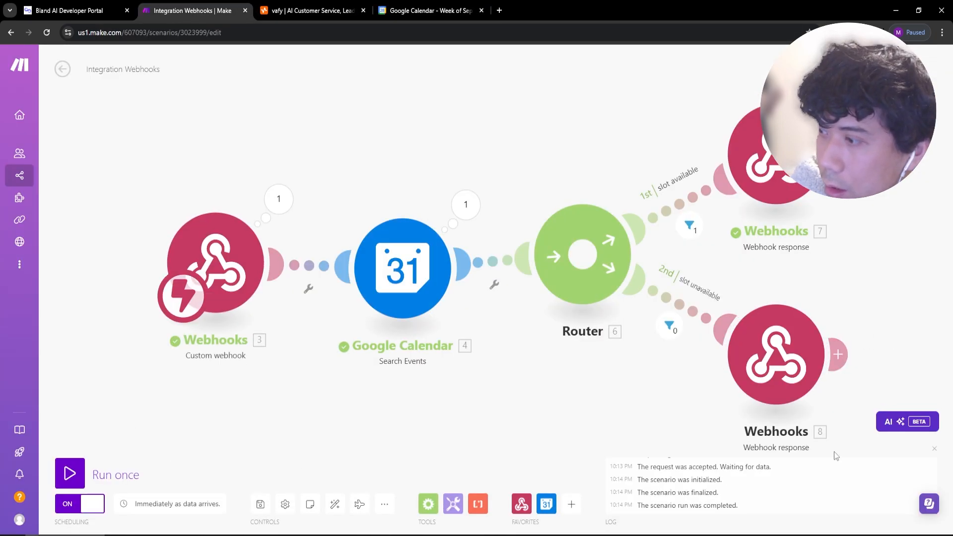
click(694, 228)
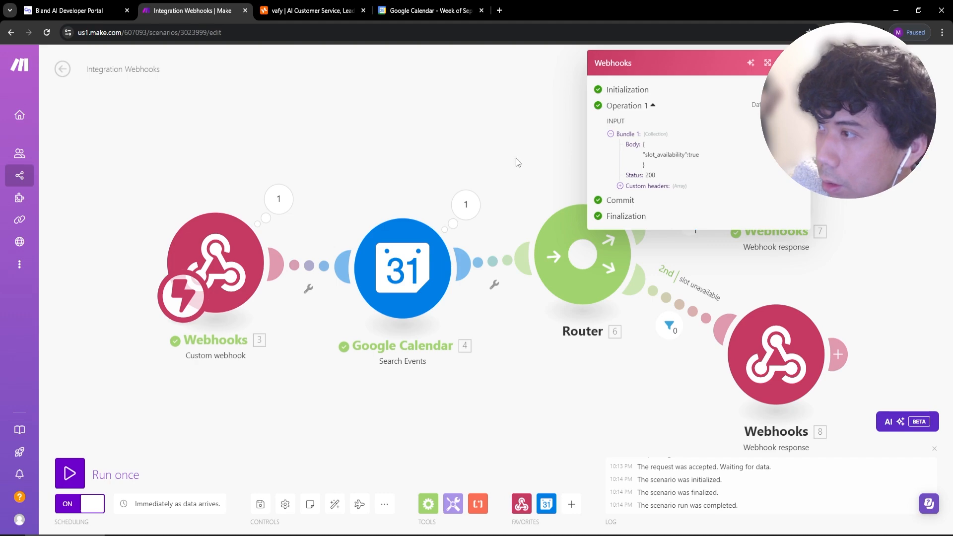
click(465, 204)
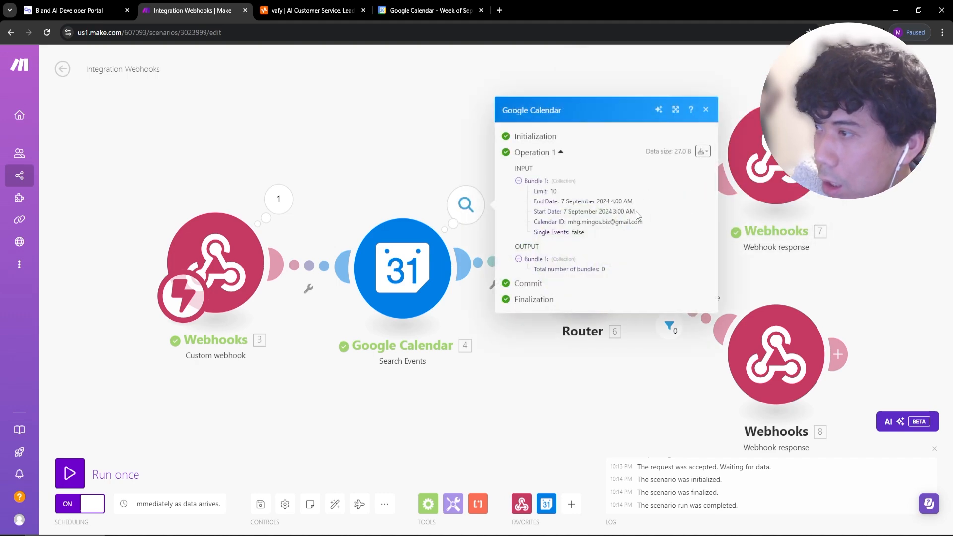
drag(636, 212, 614, 212)
click(69, 10)
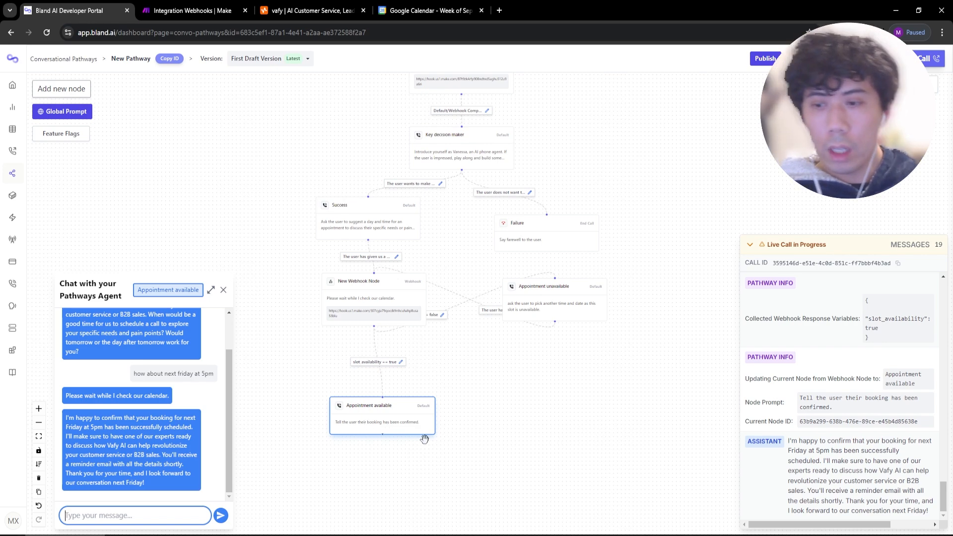
drag(397, 420, 386, 402)
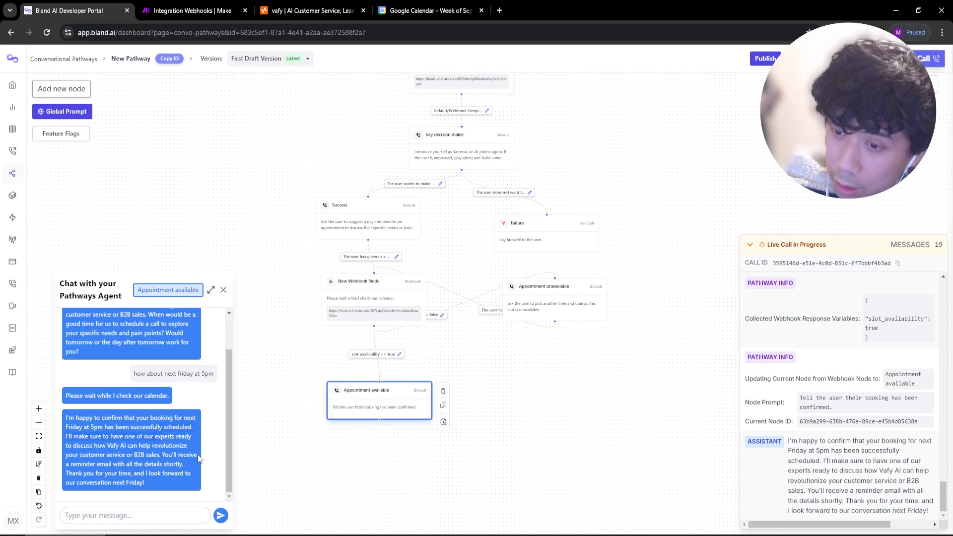
Change Appointment available to an End Call node, save it, and nudge it up-left.
double_click(388, 413)
click(246, 119)
click(224, 173)
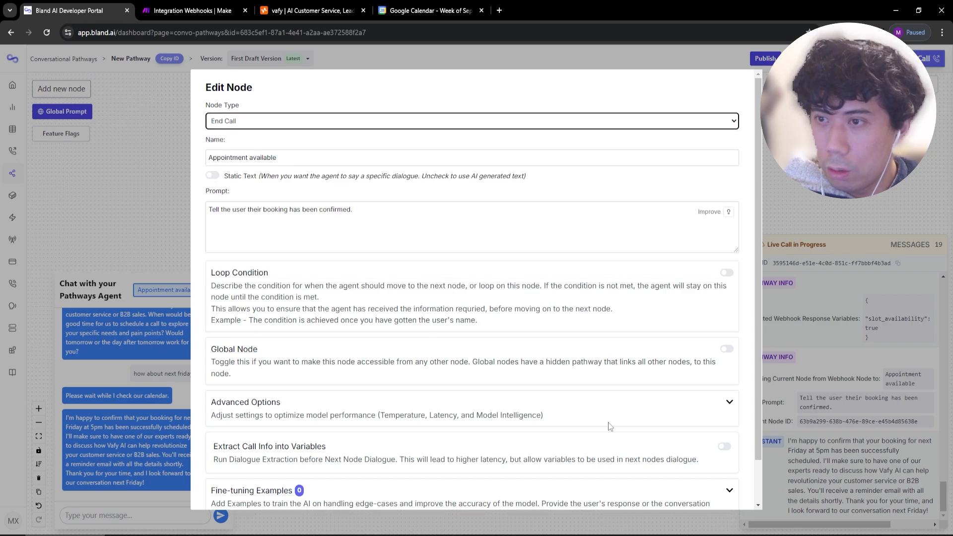
scroll(249, 347, down, 2)
click(224, 511)
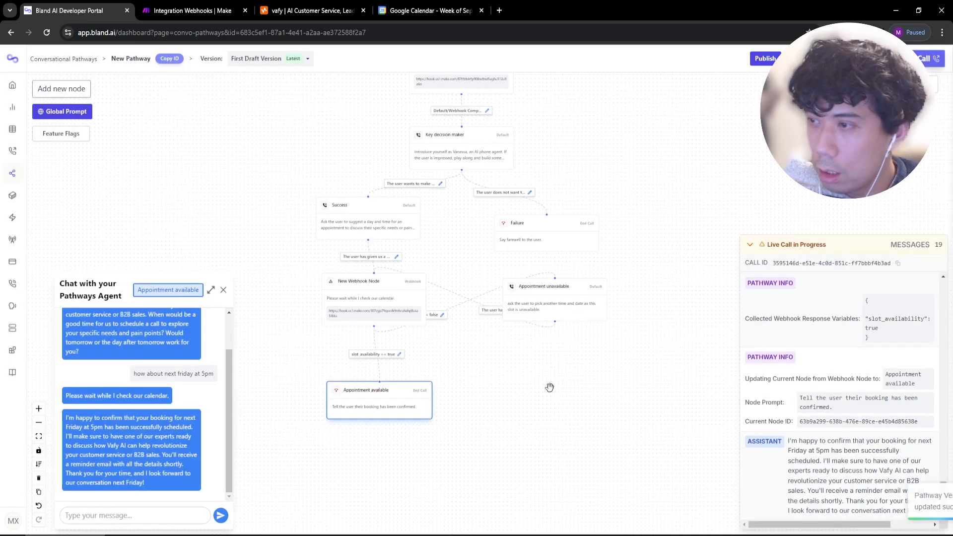
drag(390, 404, 385, 401)
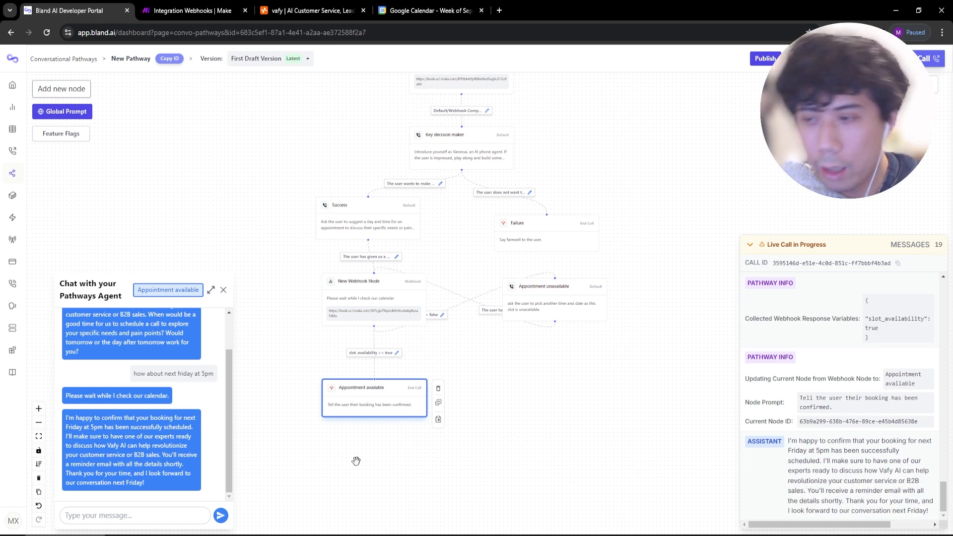
scroll(429, 447, down, 3)
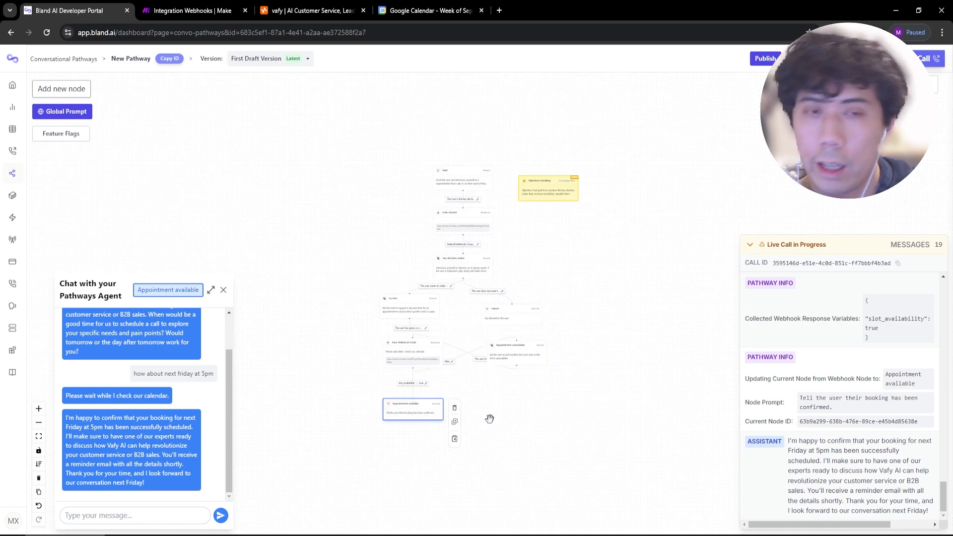
scroll(484, 422, up, 2)
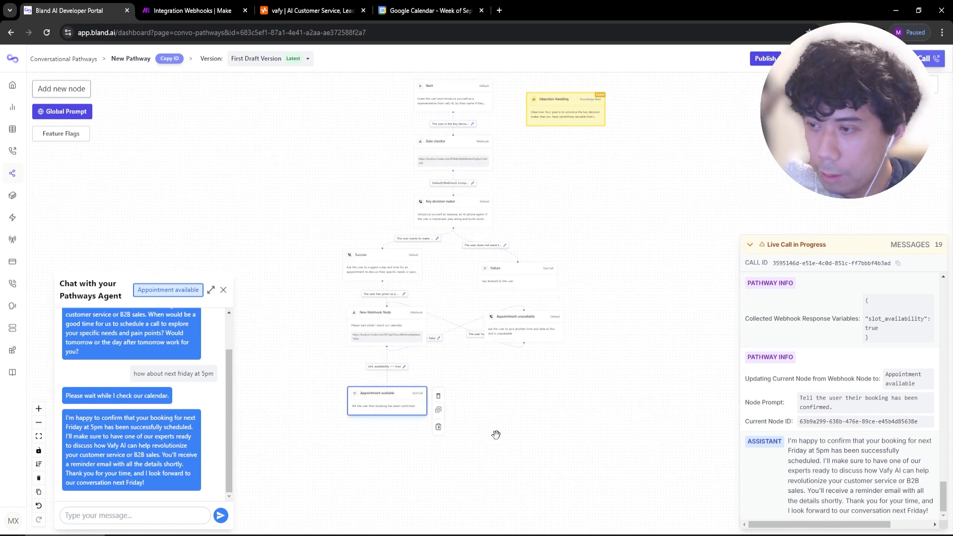
drag(407, 404, 400, 396)
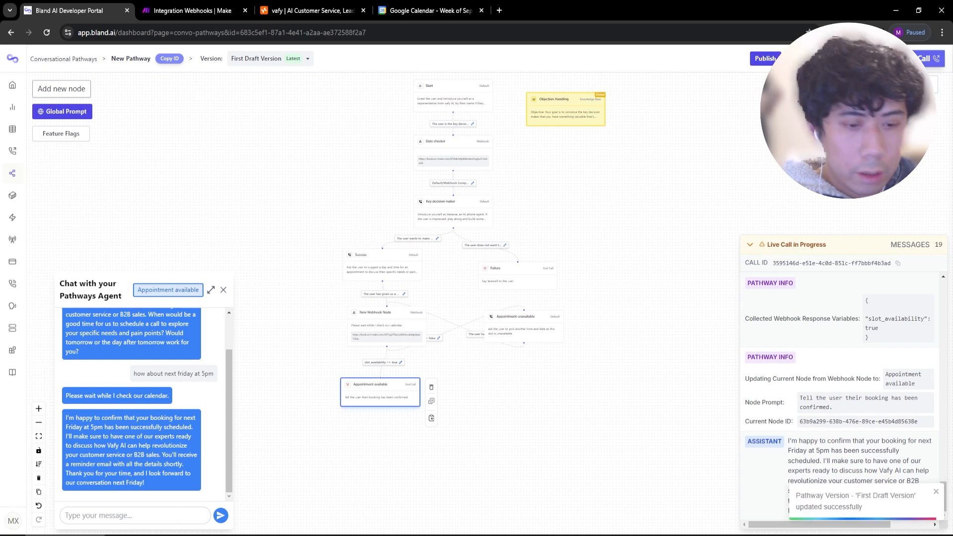
Delete the $.slot_availability line and highlight the human transfer, post call processing and booking items.
drag(0, 133, 359, 116)
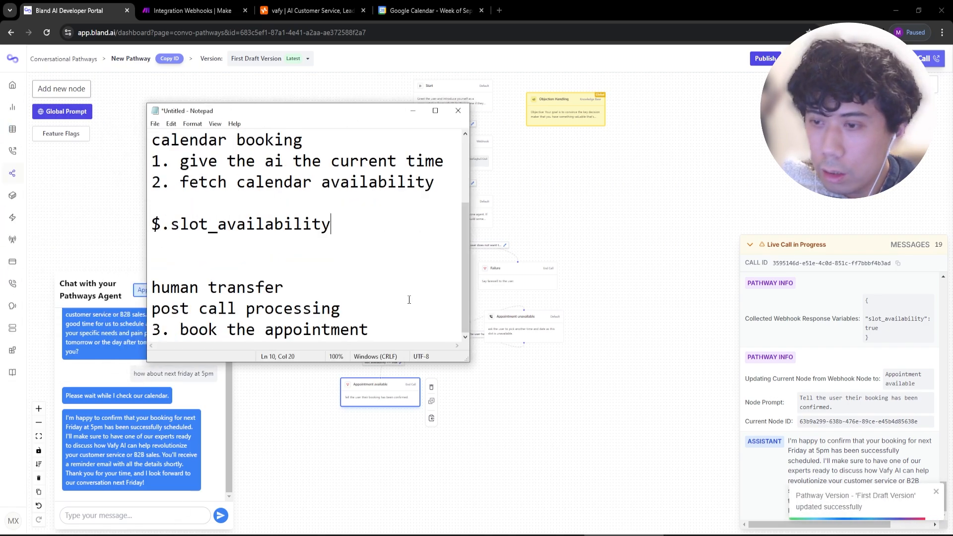
drag(359, 233, 163, 212)
key(BackSpace)
key(BackSpace)
key(BackSpace)
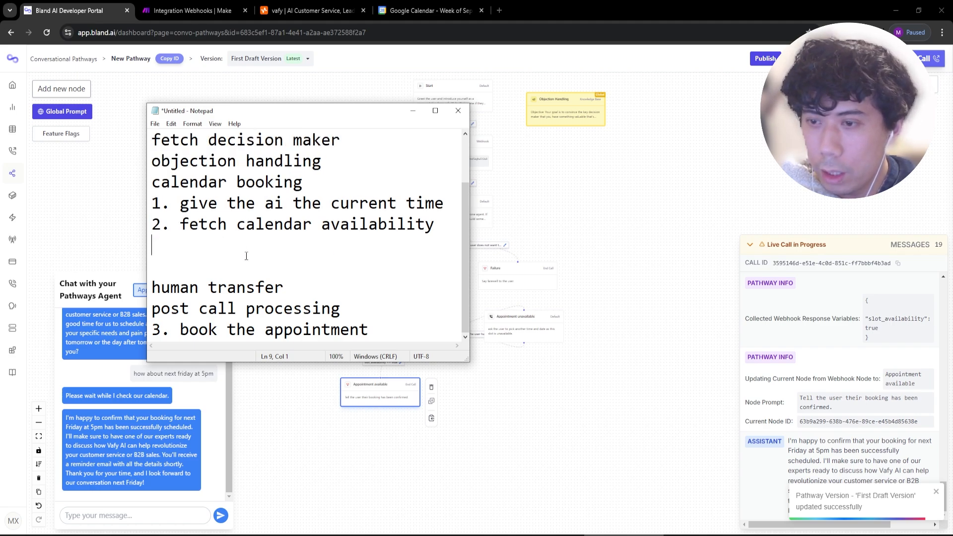
drag(283, 288, 151, 288)
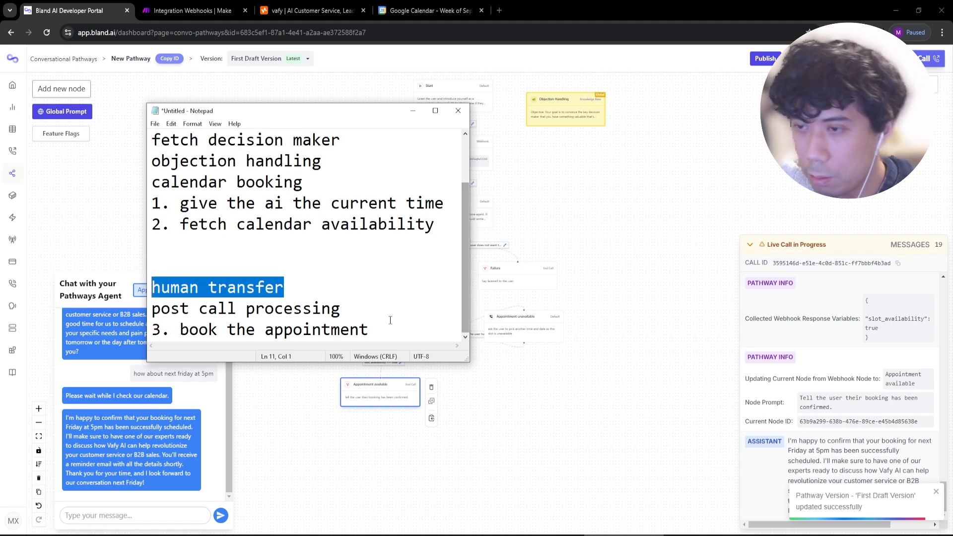
drag(376, 312, 132, 311)
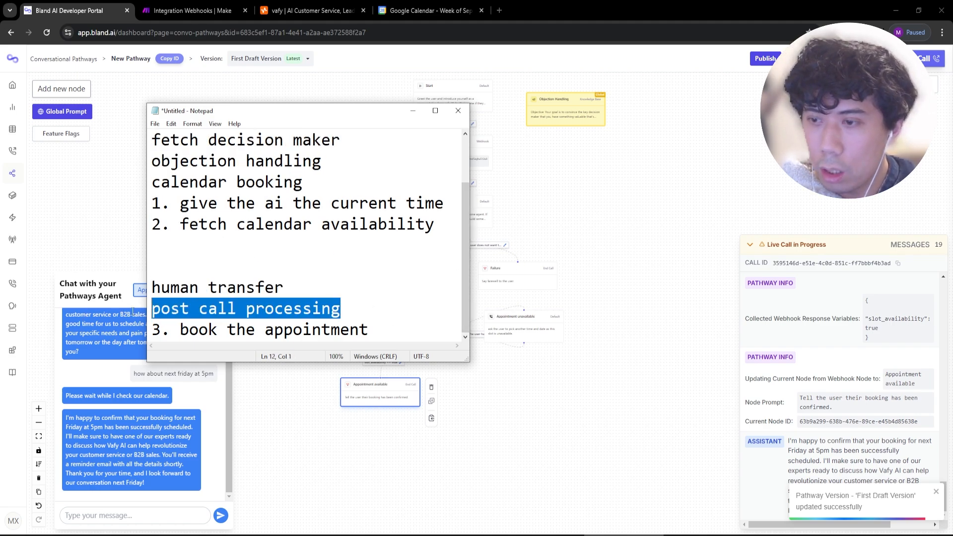
drag(398, 323, 80, 318)
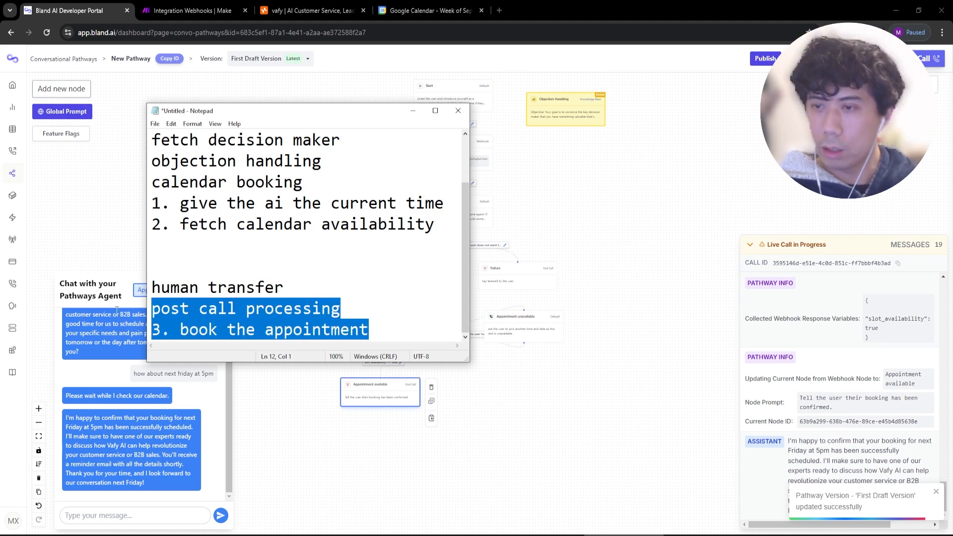
Bring the pathway editor back to the front and pan the canvas slightly left.
click(692, 254)
drag(553, 239, 494, 249)
scroll(493, 249, up, 1)
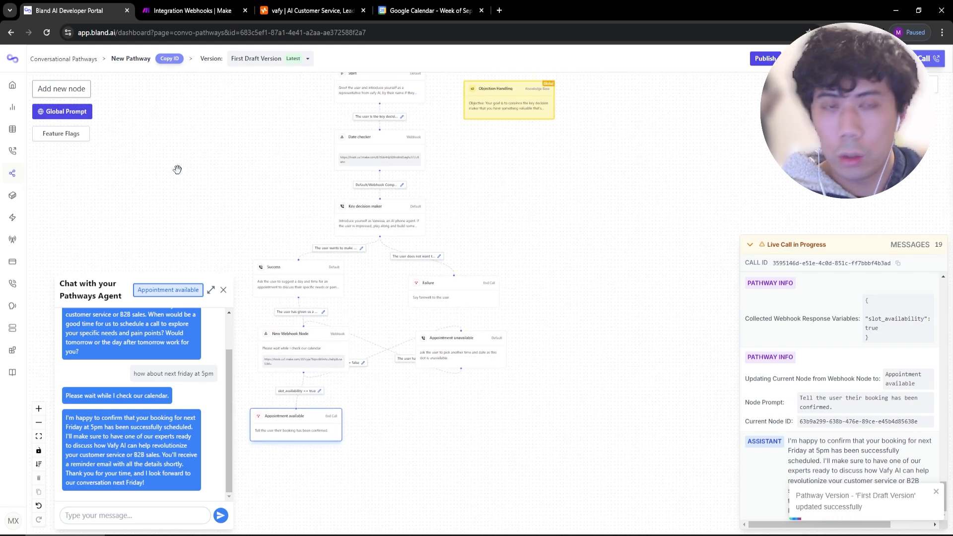
Add a Default node to the pathway and place it beside Key decision maker.
scroll(446, 243, up, 1)
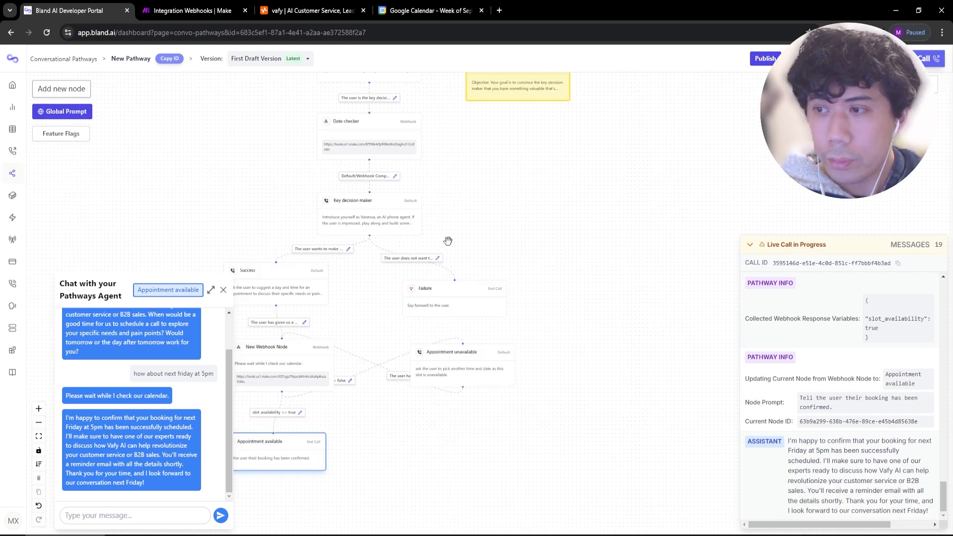
scroll(448, 241, up, 1)
click(400, 218)
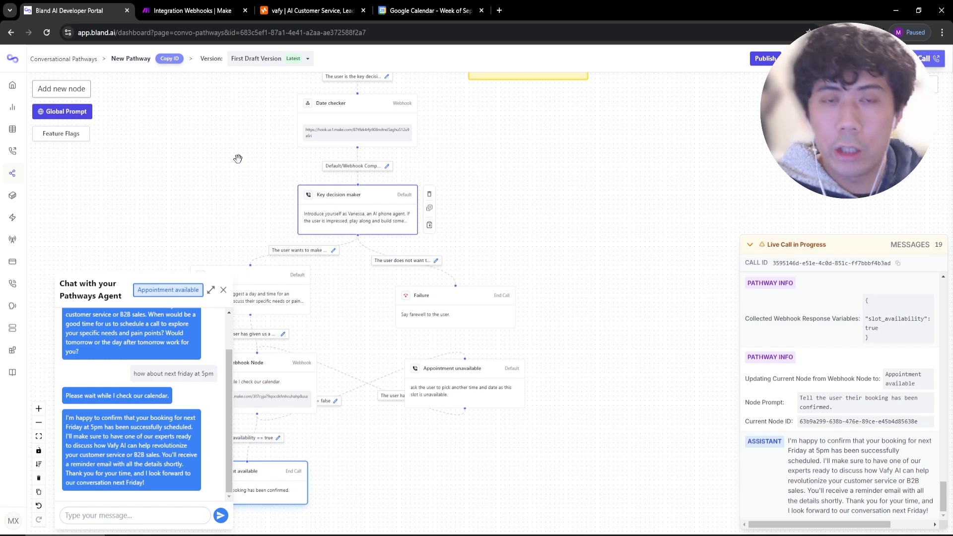
drag(654, 252, 647, 384)
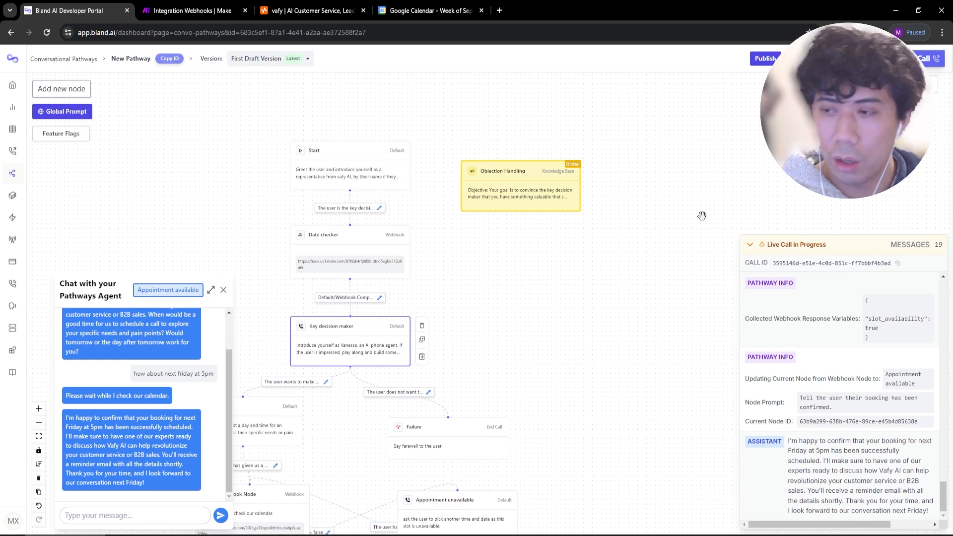
drag(566, 426, 626, 294)
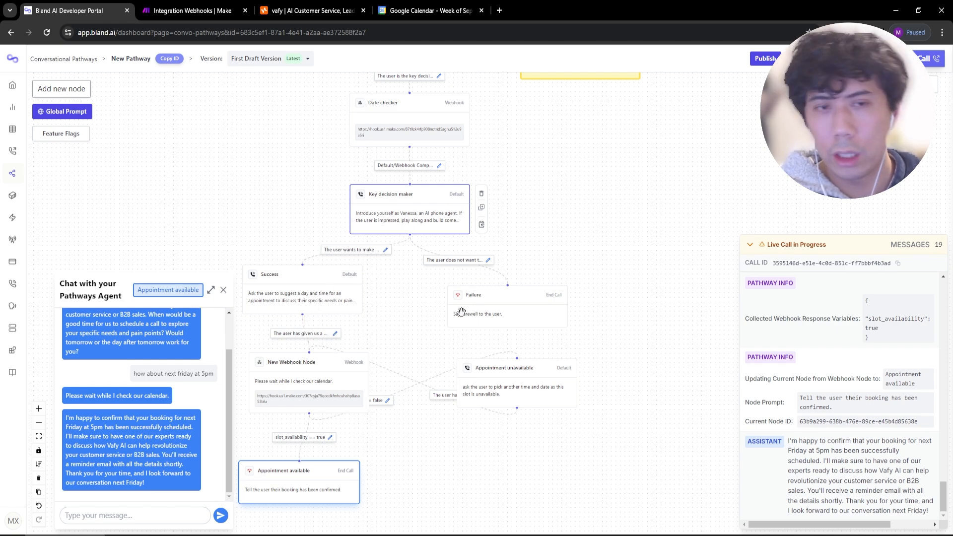
drag(600, 216, 588, 298)
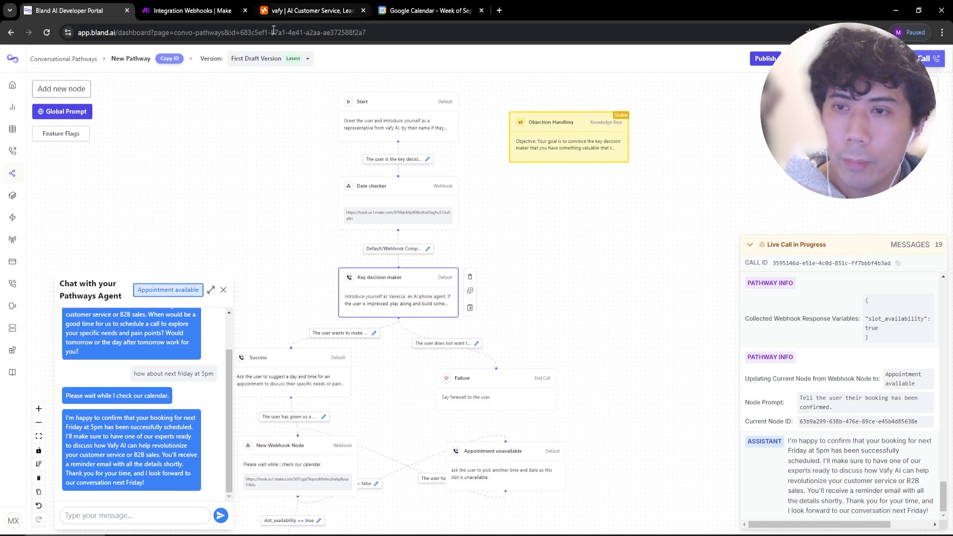
click(74, 89)
click(776, 128)
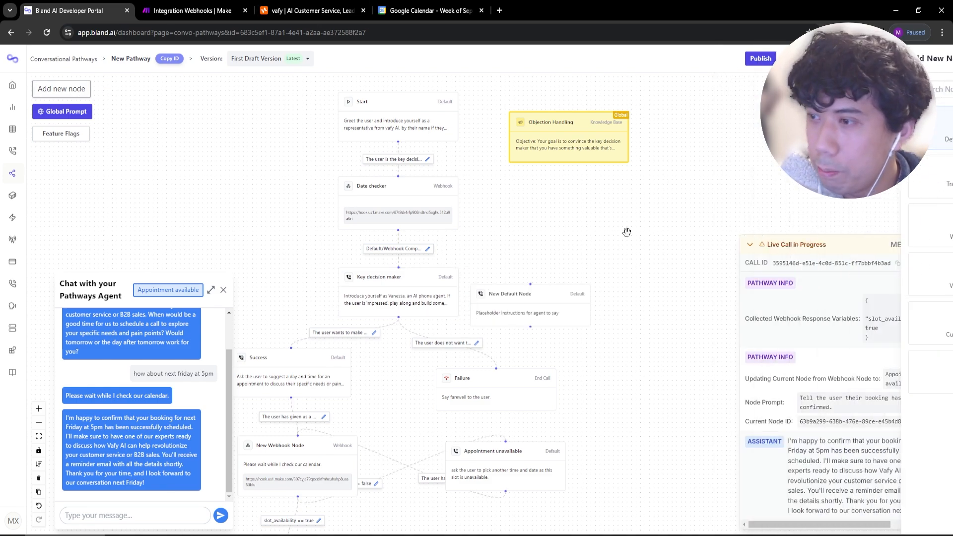
drag(540, 304, 594, 289)
Make the new node a Transfer Call node with prompt 'transfering you to a human'.
double_click(593, 289)
click(239, 121)
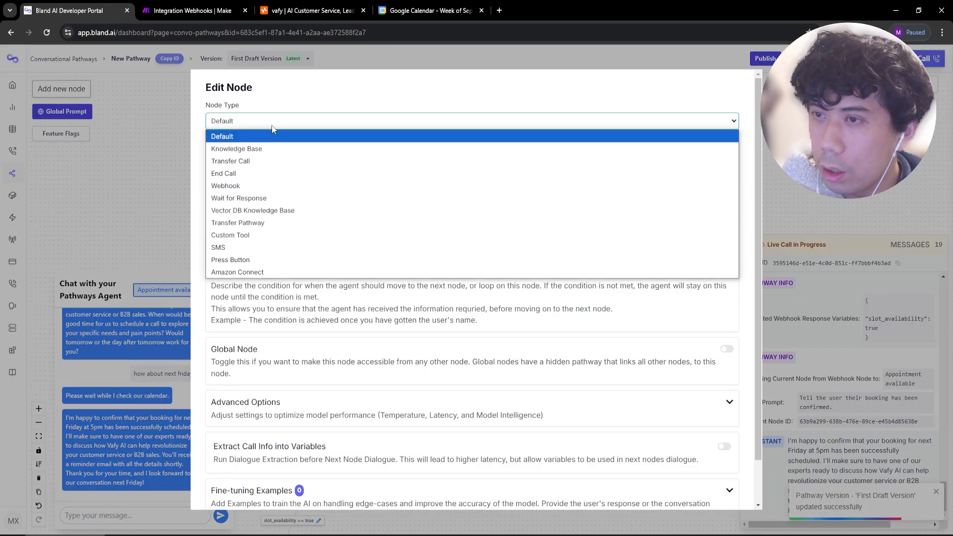
click(273, 161)
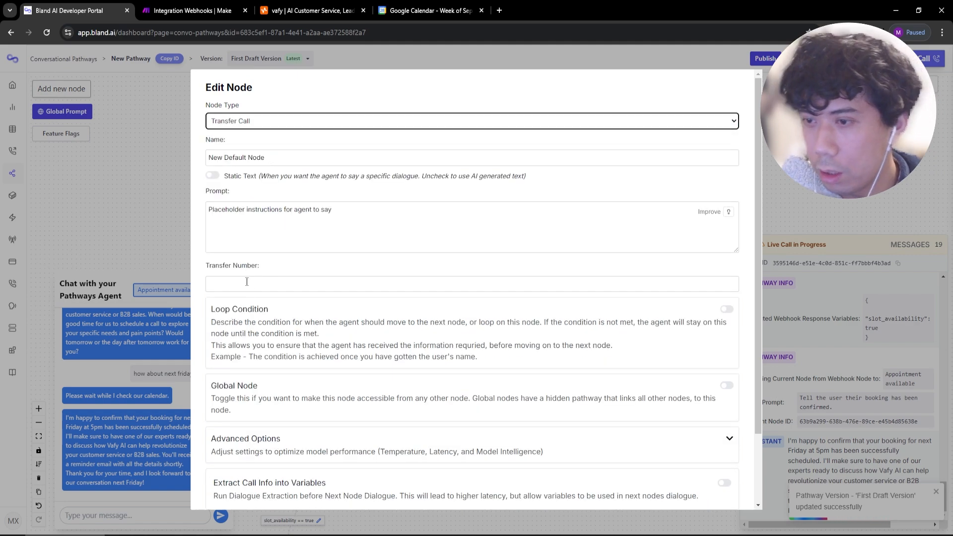
click(475, 236)
key(ctrl+a)
text(t)
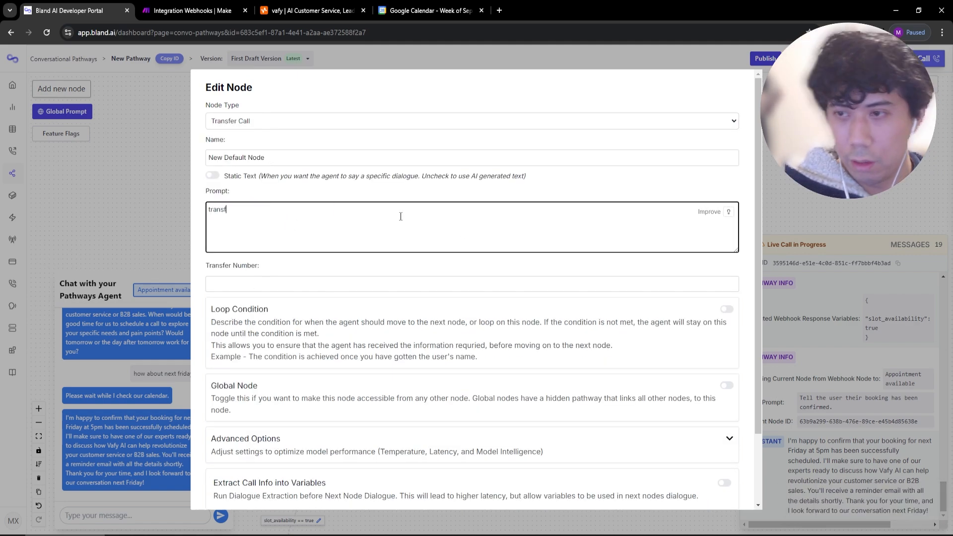
text(ransfering you to a hu)
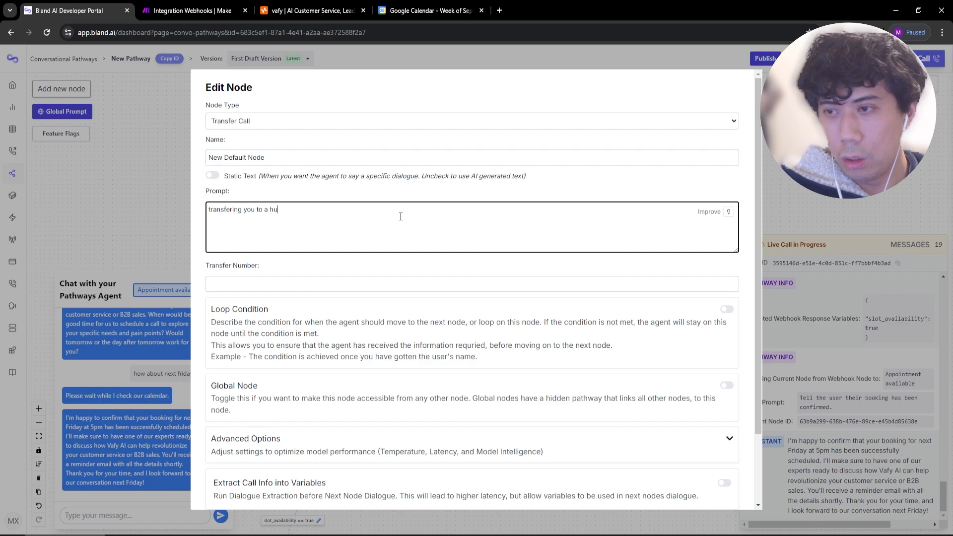
text(man)
Switch the node to static text using the same 'transfering you to a human' line, and save.
key(ctrl+a)
key(ctrl+c)
click(213, 176)
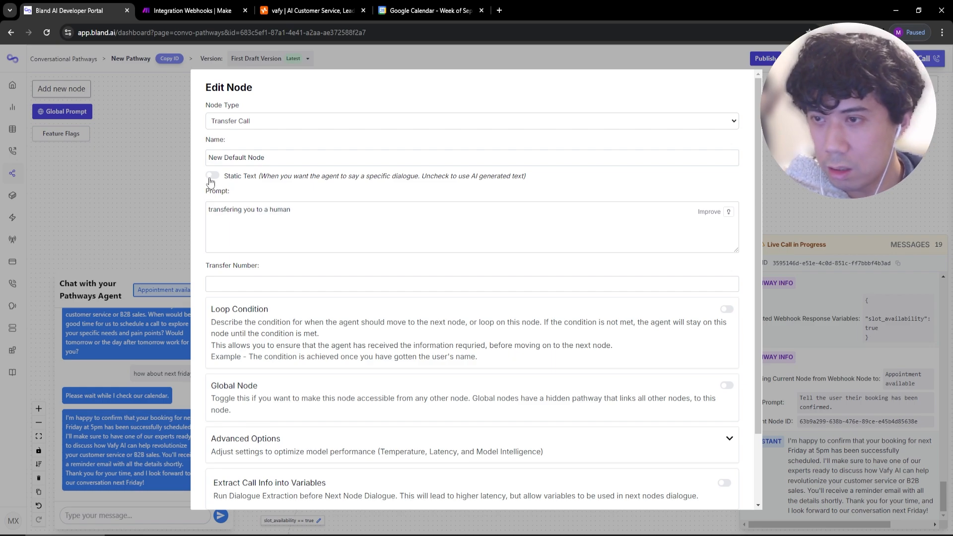
click(311, 210)
key(ctrl+v)
scroll(385, 410, down, 2)
click(218, 491)
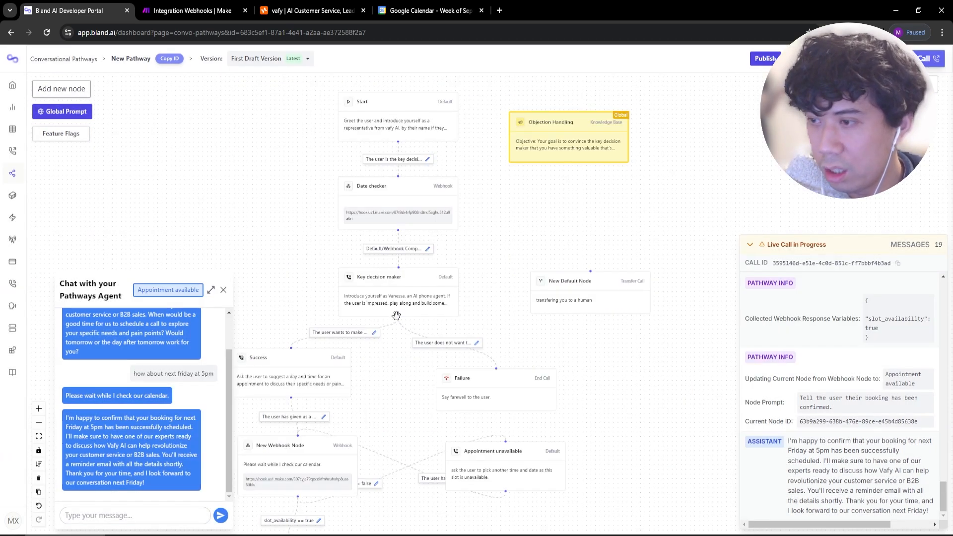
Connect Key decision maker to the transfer node, label it 'the cuser wants to', and save.
drag(591, 273, 588, 280)
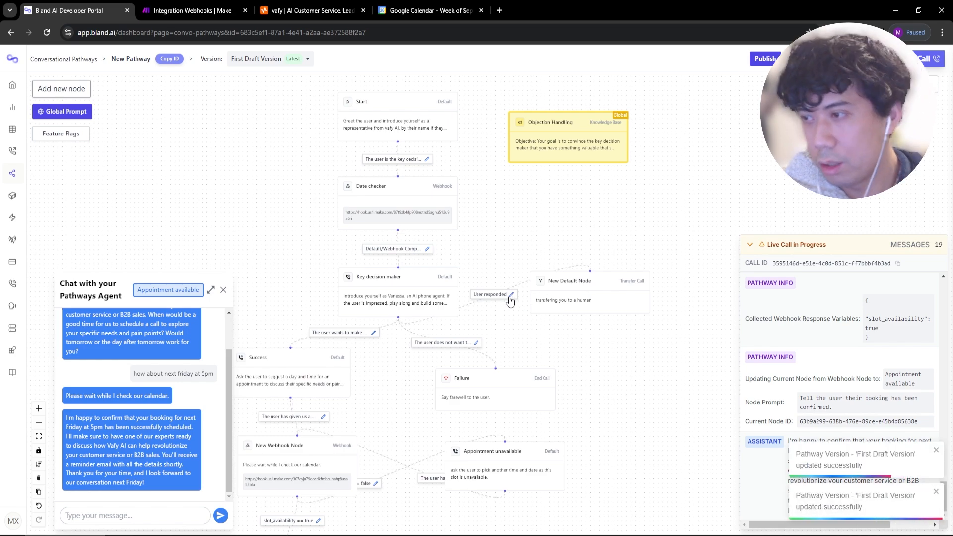
click(788, 191)
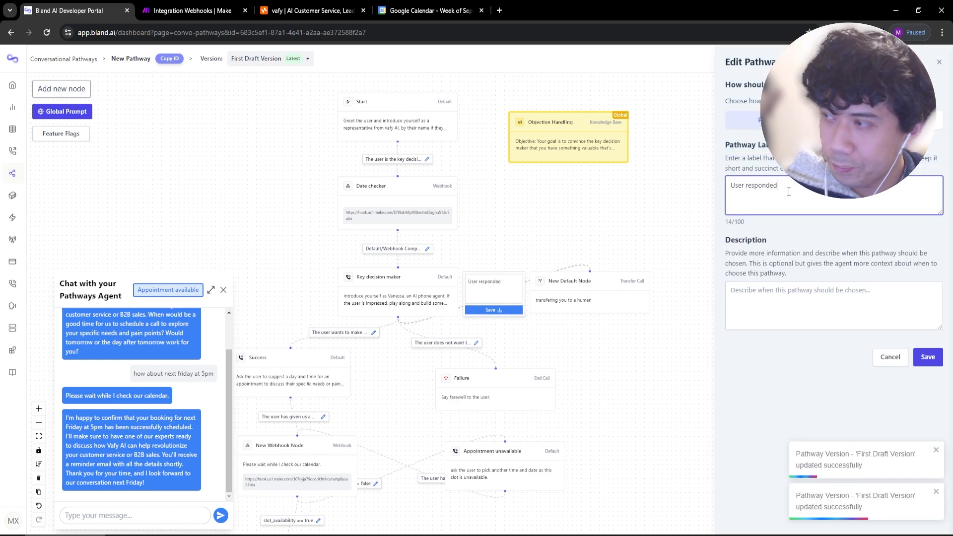
key(ctrl+a)
text(the cu)
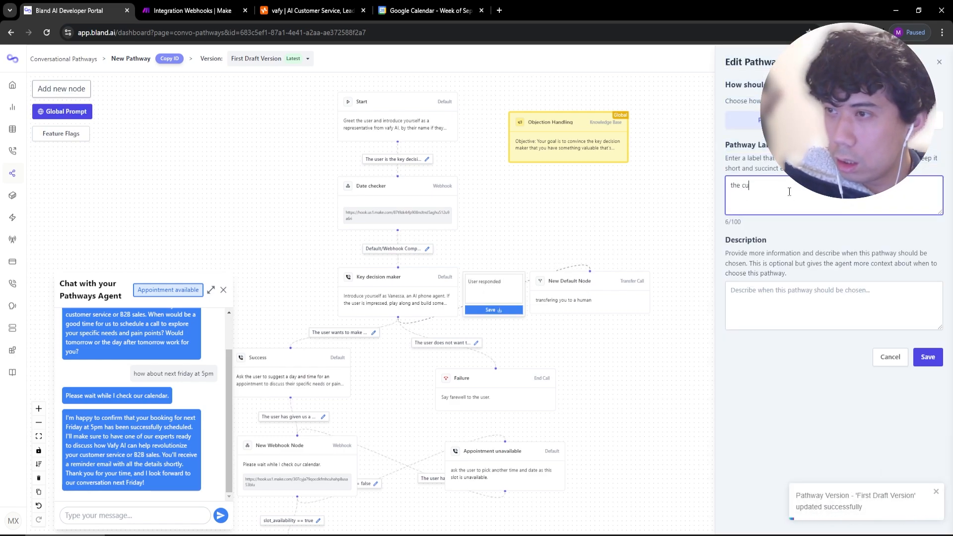
key(BackSpace)
key(BackSpace)
text(user wants to speak)
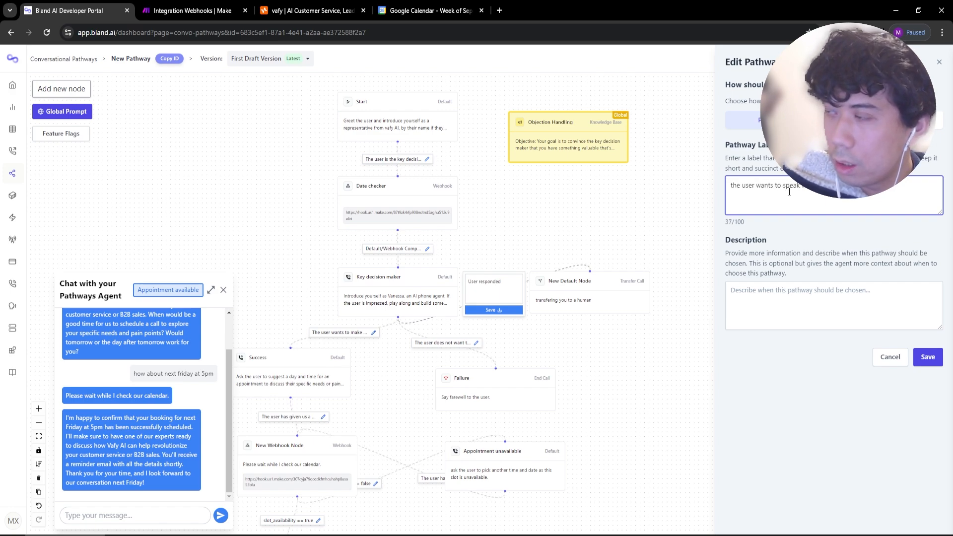
click(928, 356)
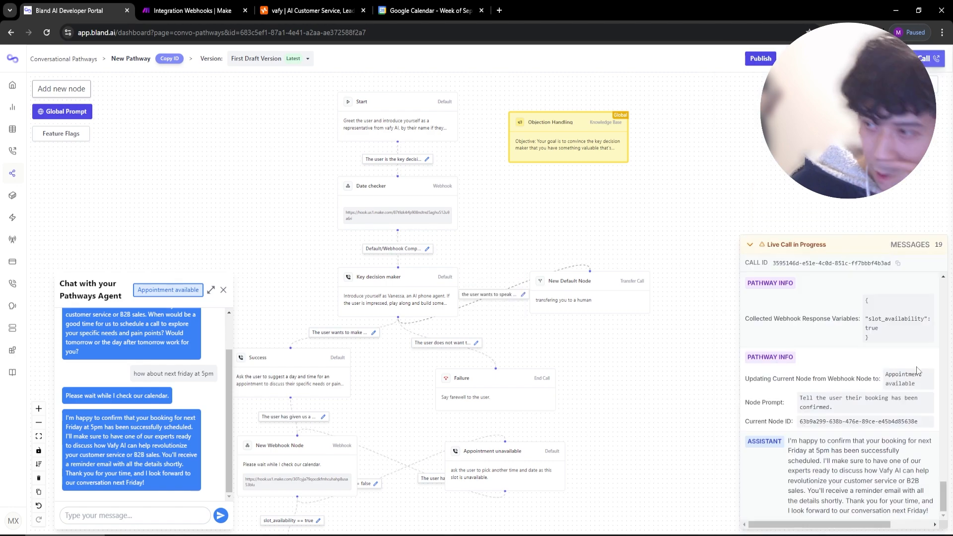
click(587, 535)
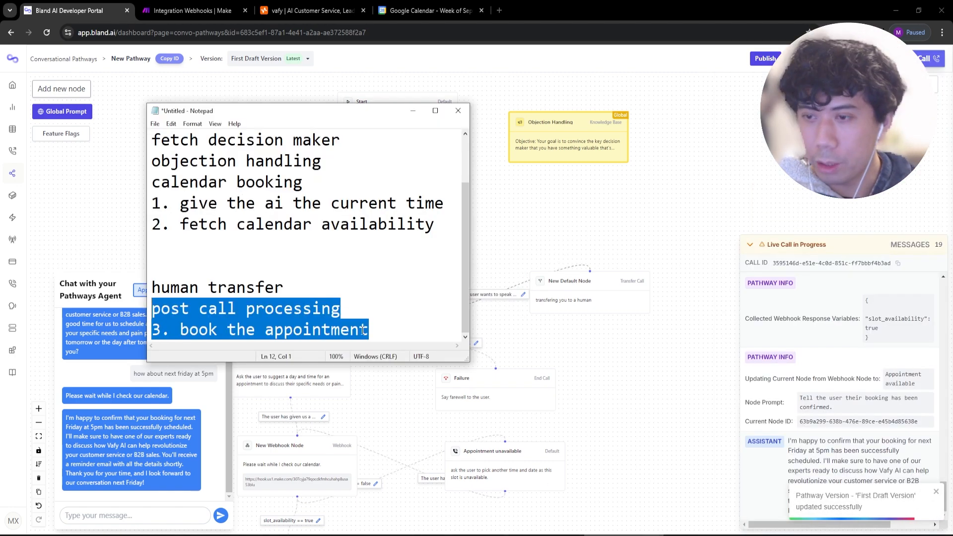
drag(408, 320, 315, 290)
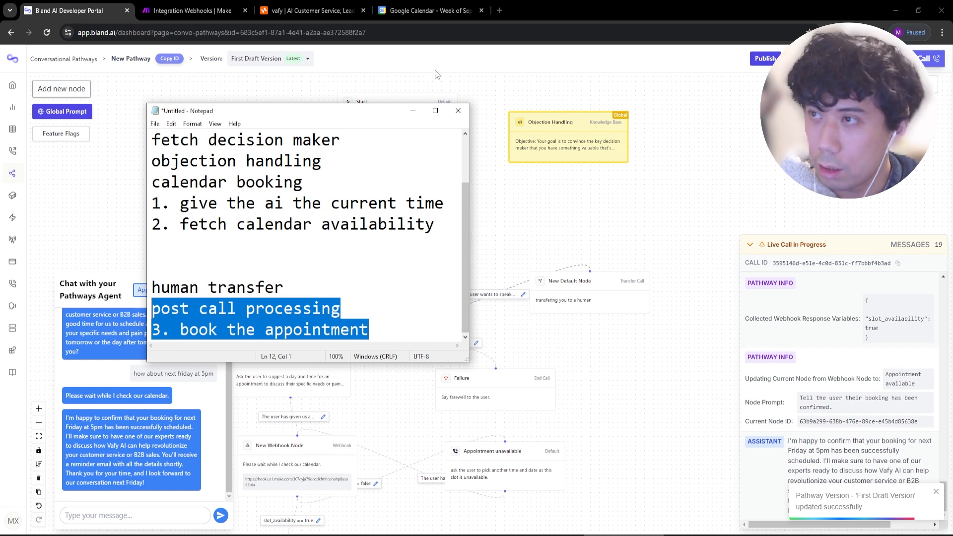
click(580, 277)
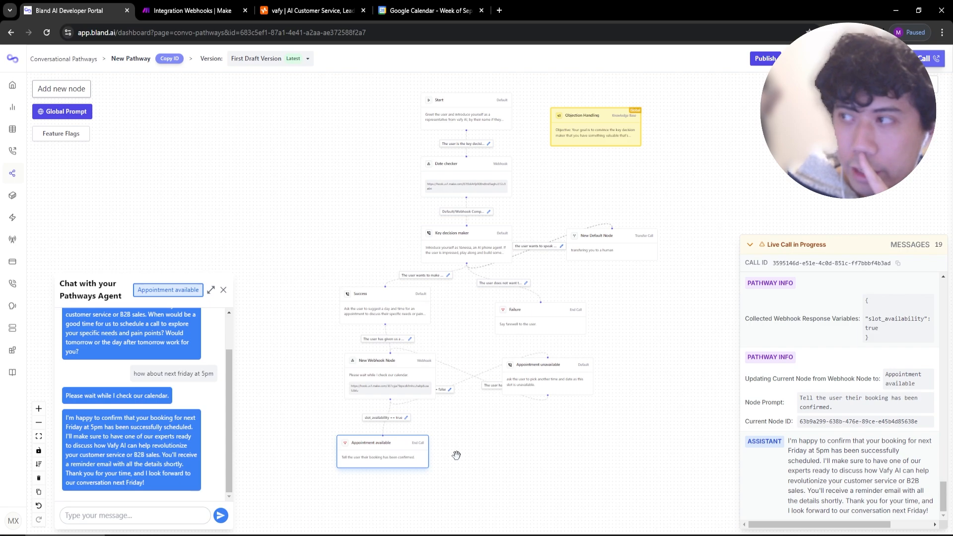
drag(373, 483, 400, 383)
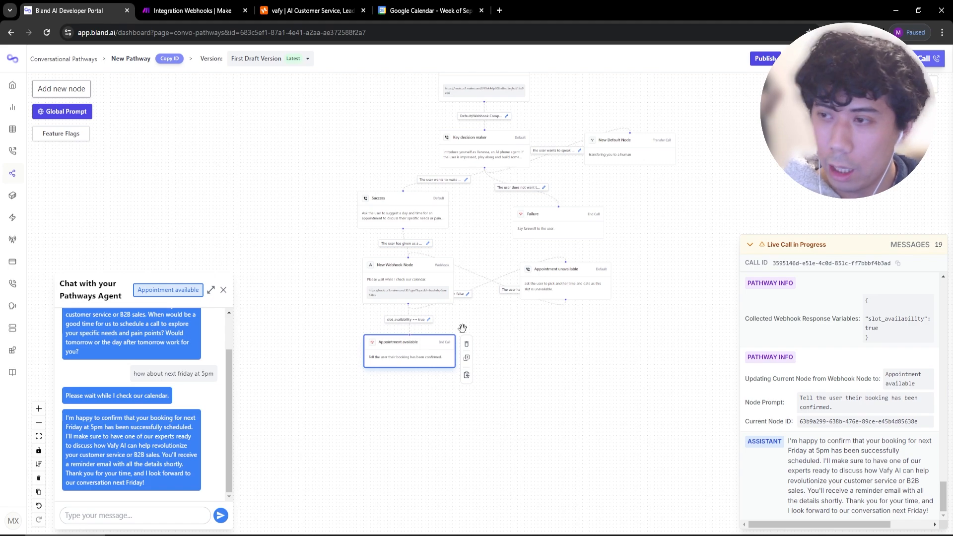
Create a new Make scenario whose trigger is a Webhooks custom webhook.
click(197, 14)
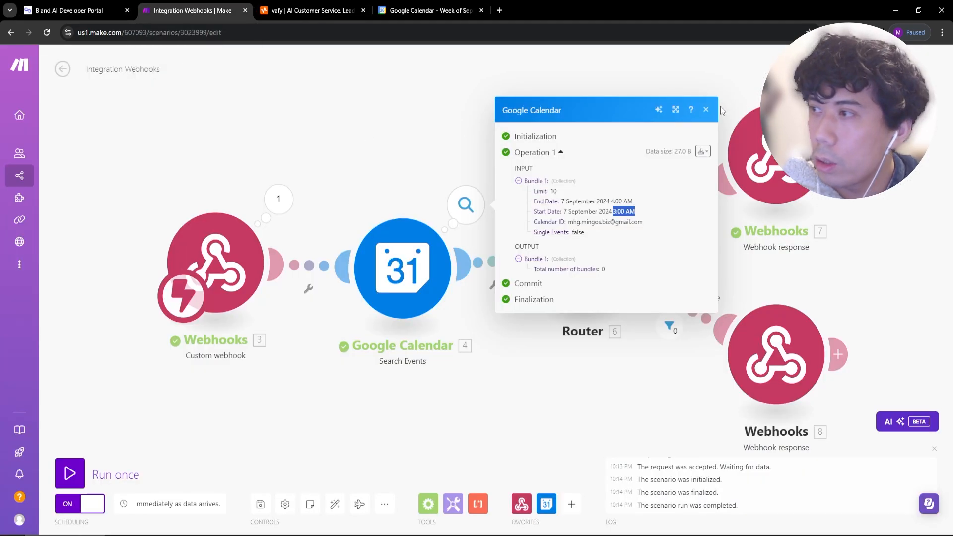
click(157, 82)
click(26, 174)
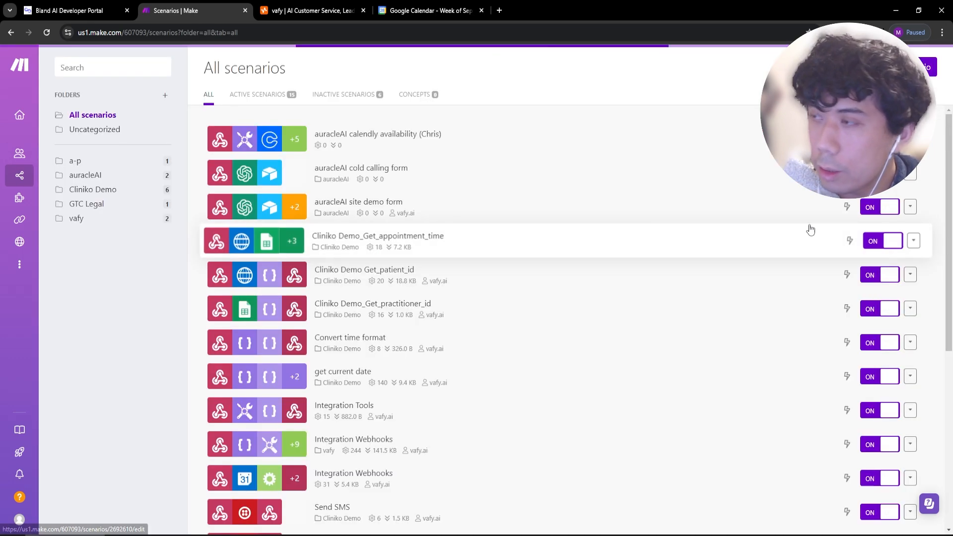
click(924, 67)
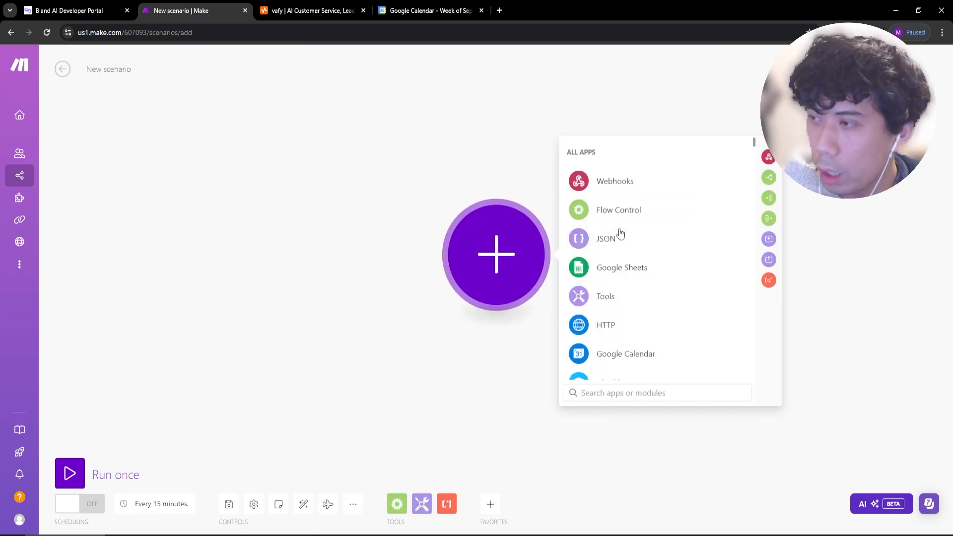
click(620, 185)
click(500, 219)
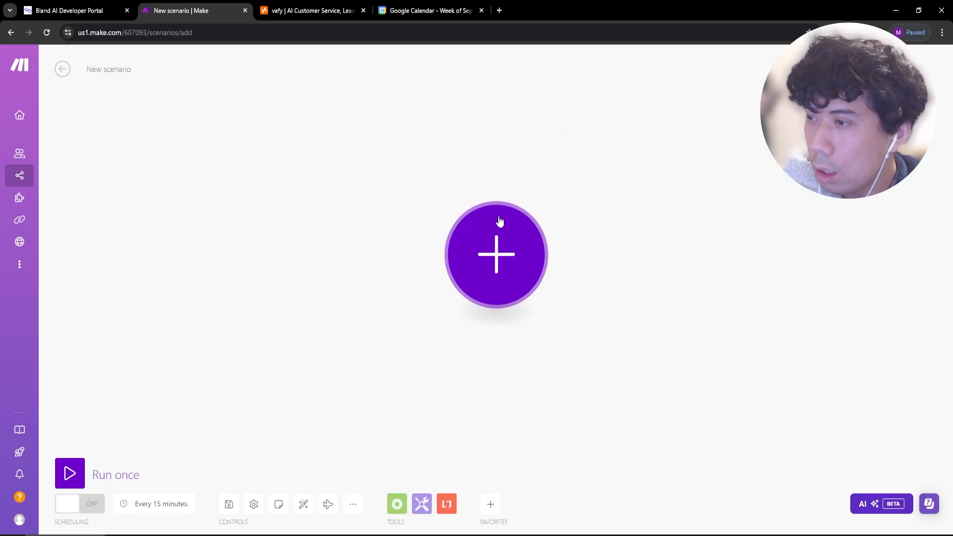
click(511, 268)
click(619, 180)
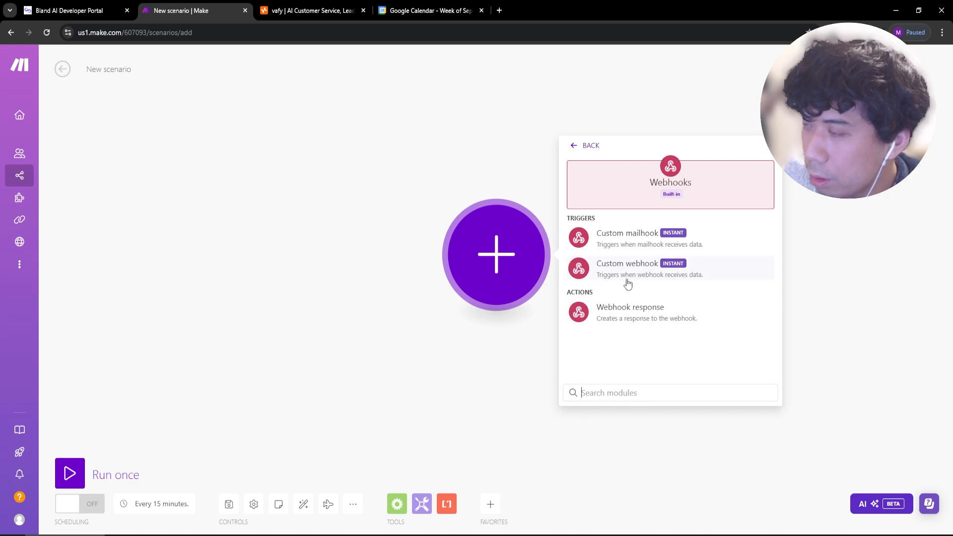
click(628, 279)
Add and save a webhook named 'post call processing booking', then return to Bland.
click(756, 252)
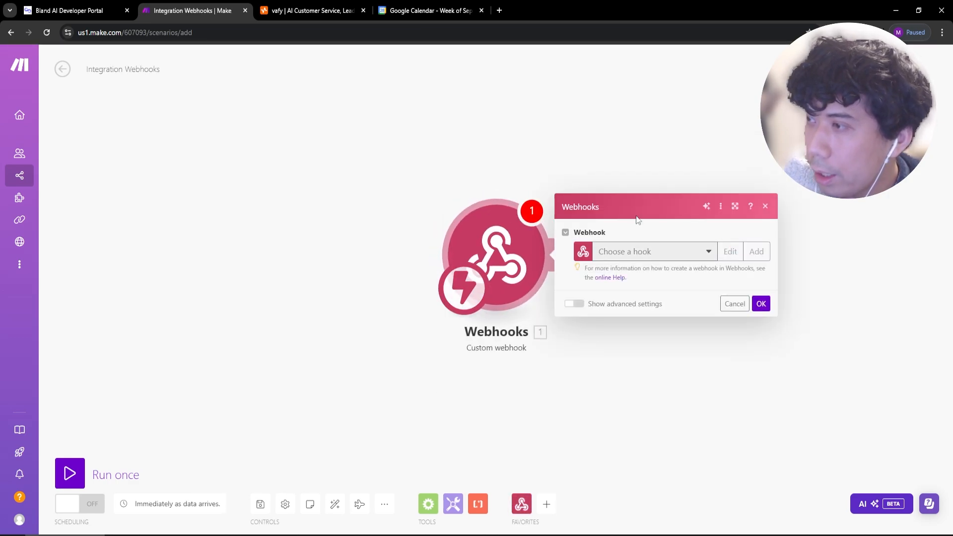
text(pos)
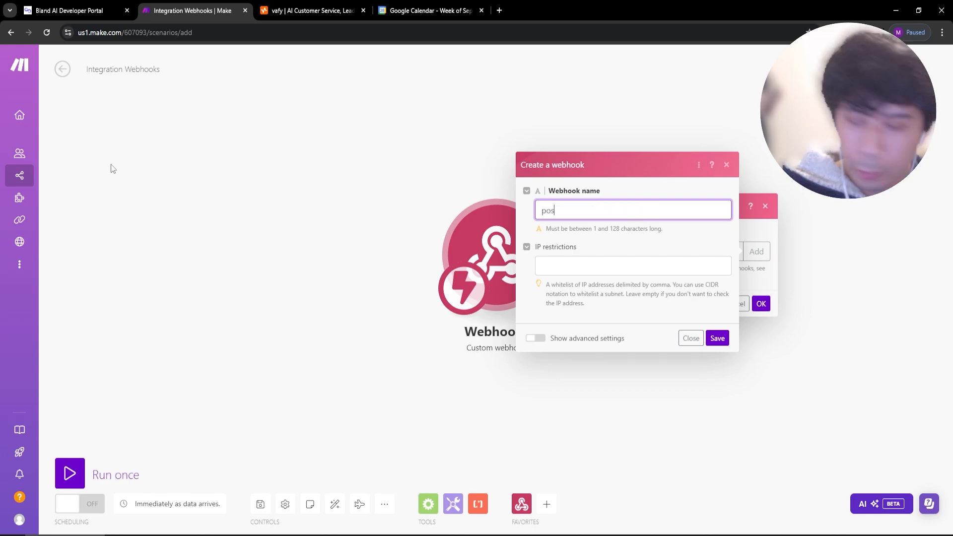
text(t call processing booking)
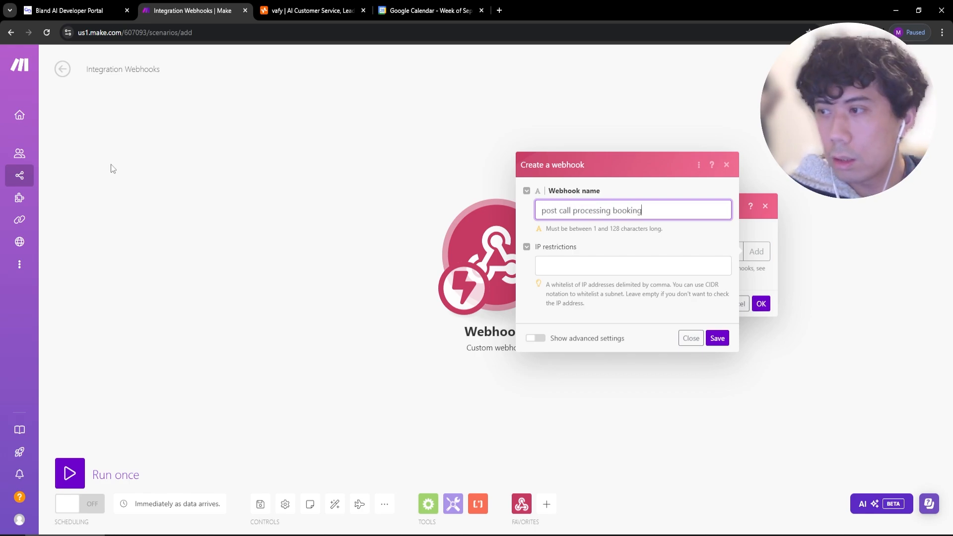
click(717, 338)
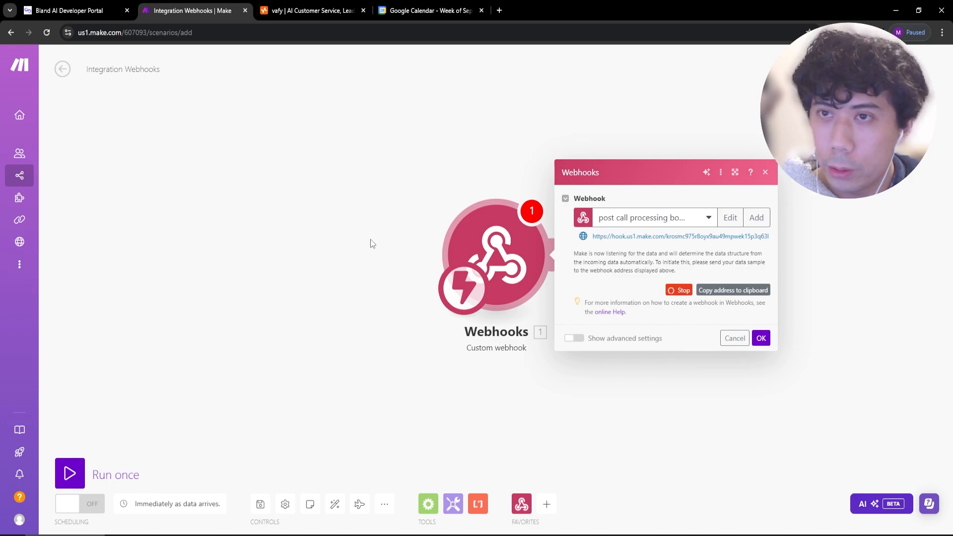
click(98, 12)
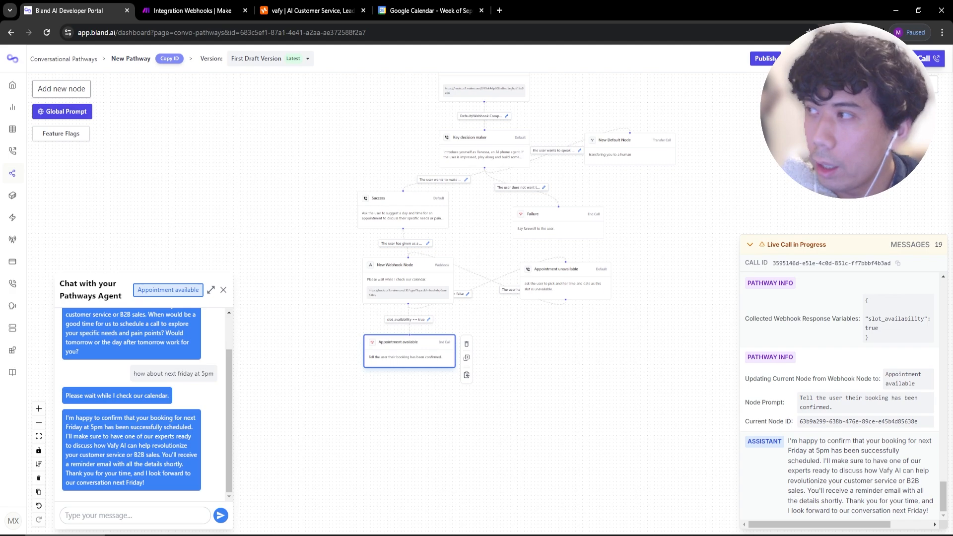
Paste the copied Make webhook address into the Send a Call Webhook URL field.
click(916, 59)
scroll(425, 183, down, 15)
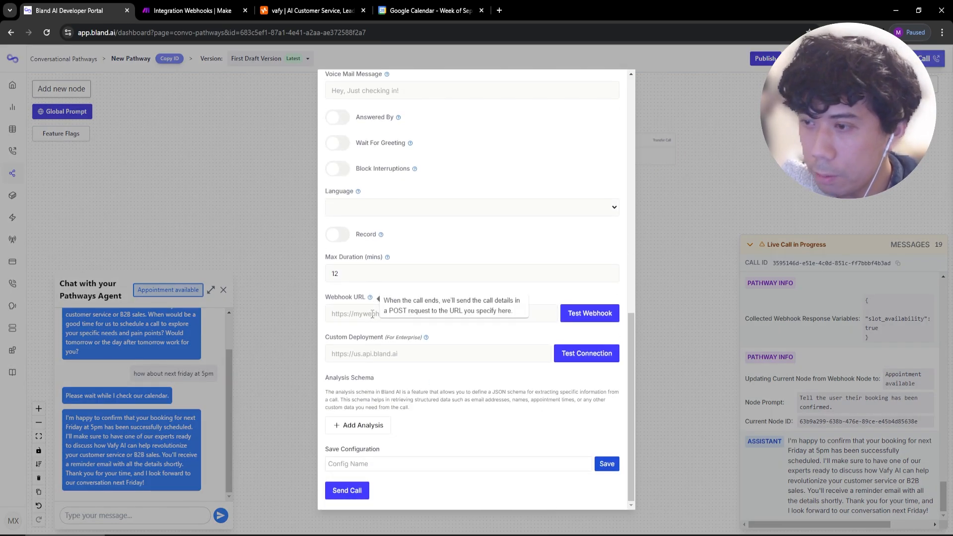
click(371, 314)
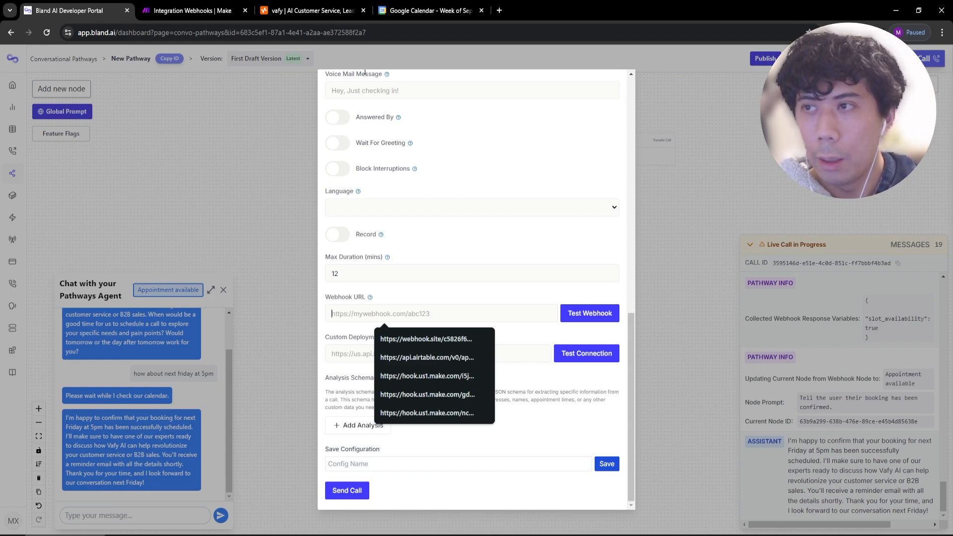
click(186, 10)
click(734, 291)
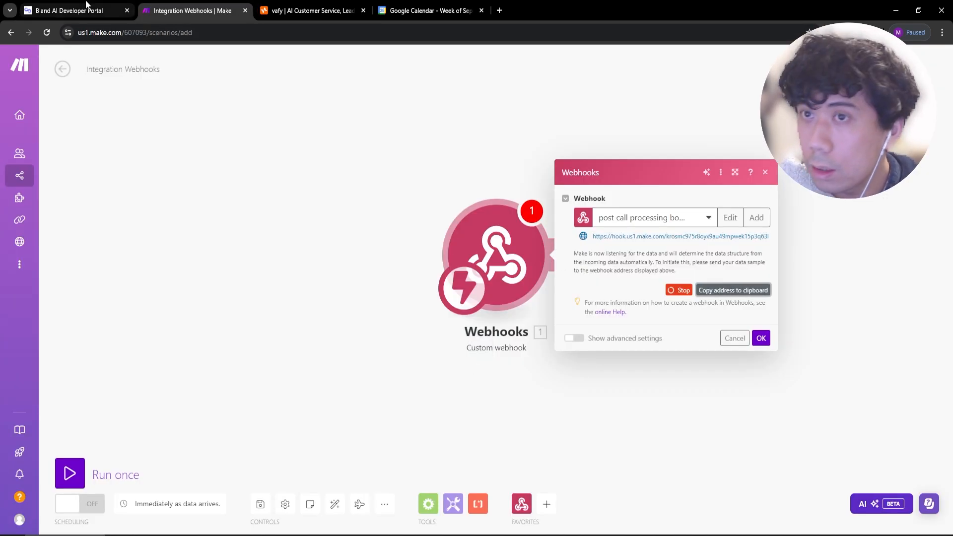
click(86, 10)
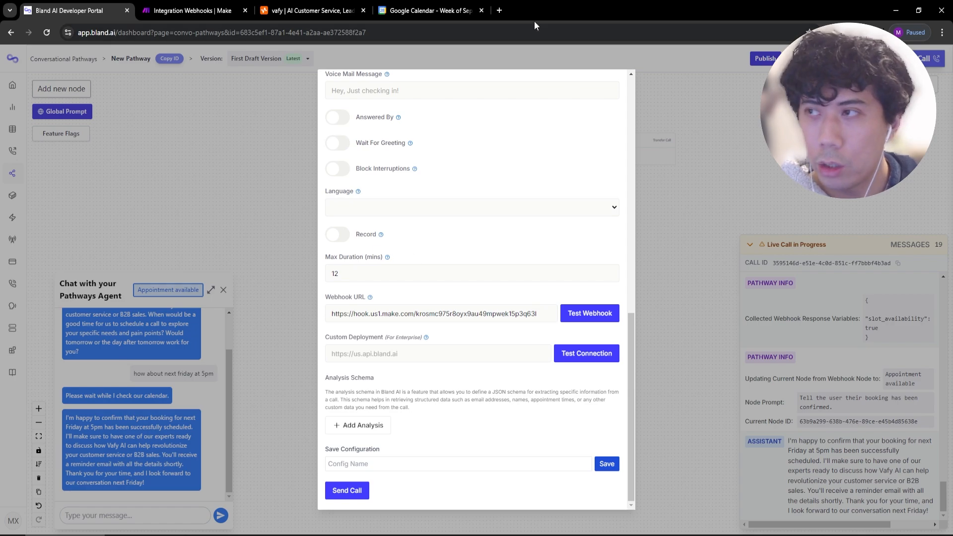
click(500, 11)
Search the web for 'bland ai send call'.
text(send cal)
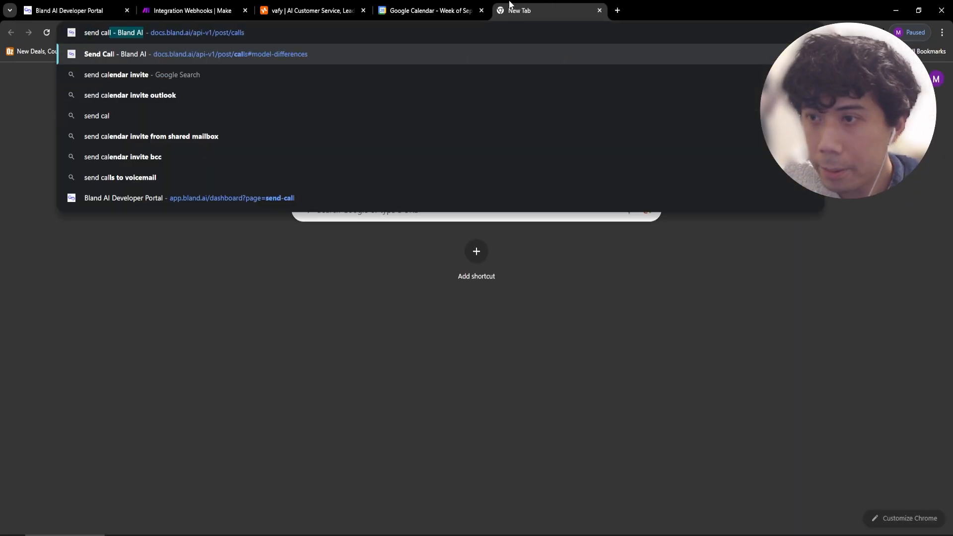
key(Return)
middle_click(542, 8)
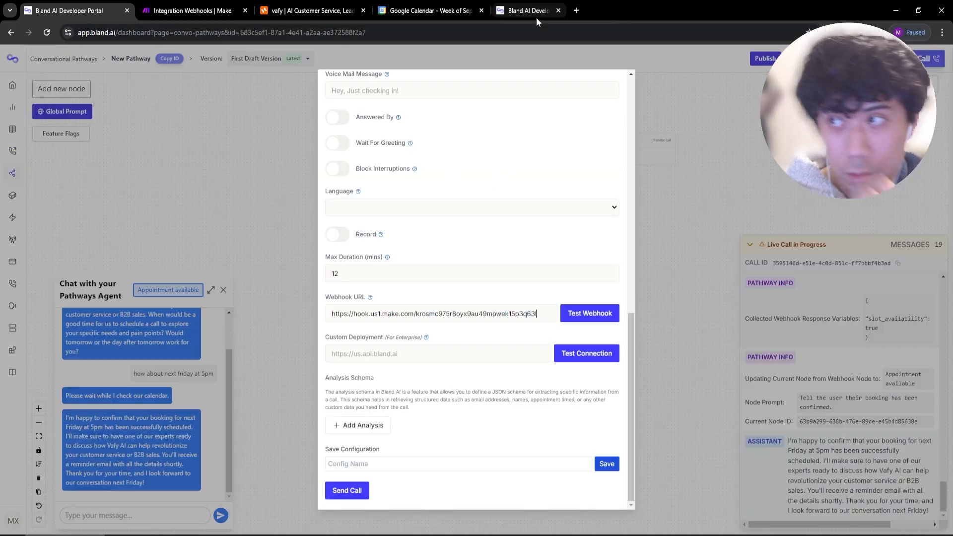
click(418, 28)
text(bland)
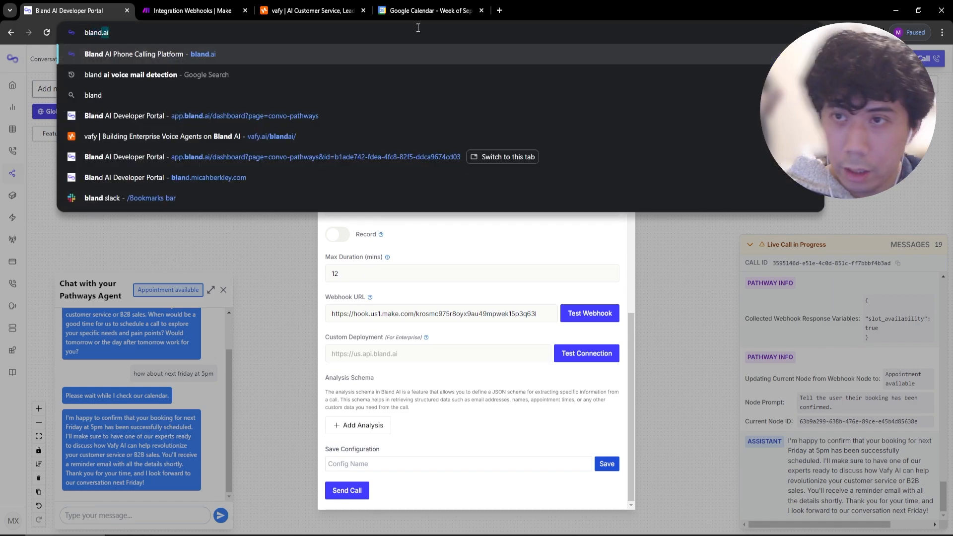
text( ai send )
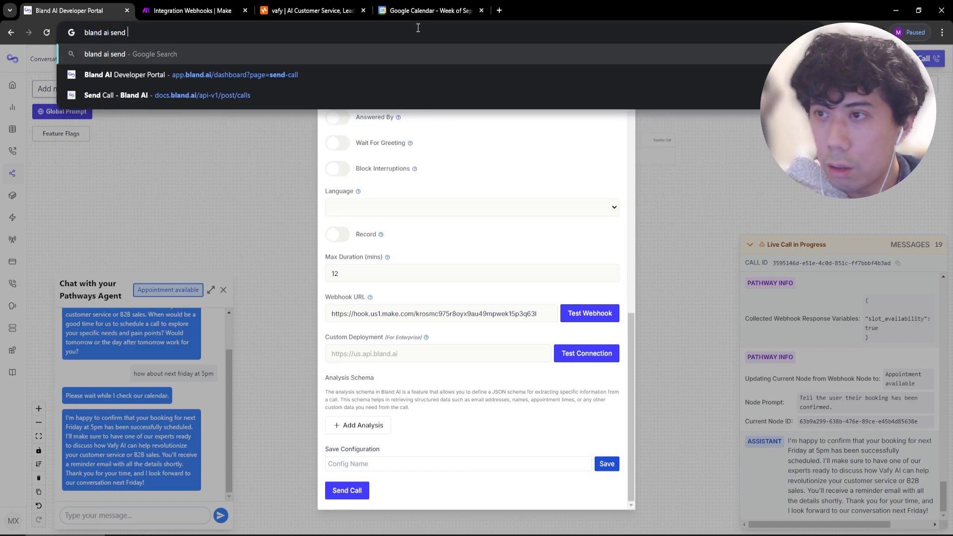
text(call)
key(Return)
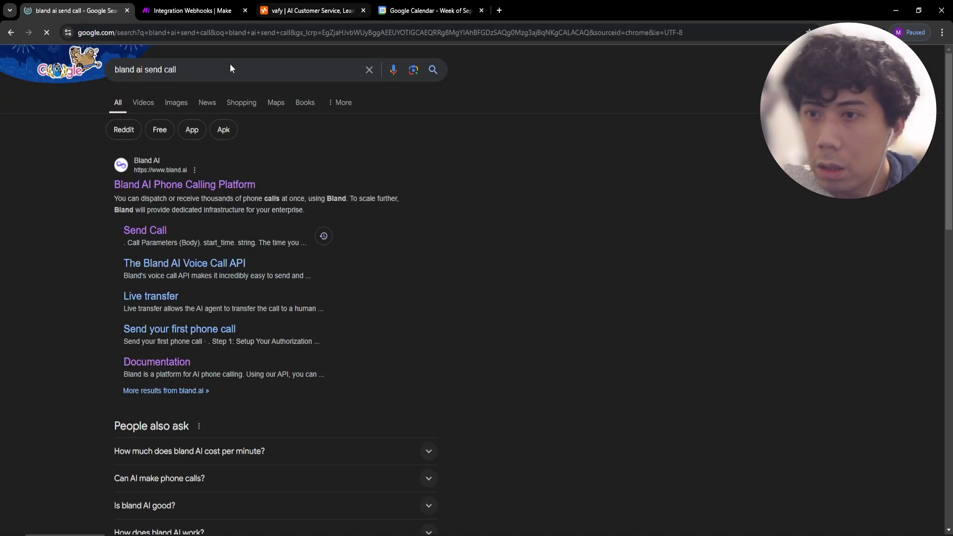
scroll(178, 324, down, 5)
scroll(179, 323, up, 3)
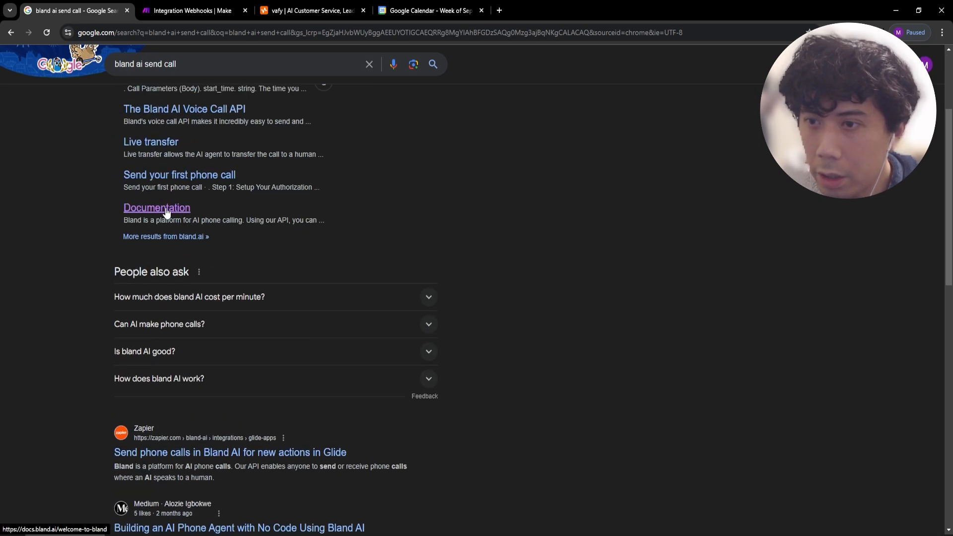
Open the Bland documentation's V1 API reference and go to the Send Call page.
click(163, 212)
scroll(201, 320, down, 4)
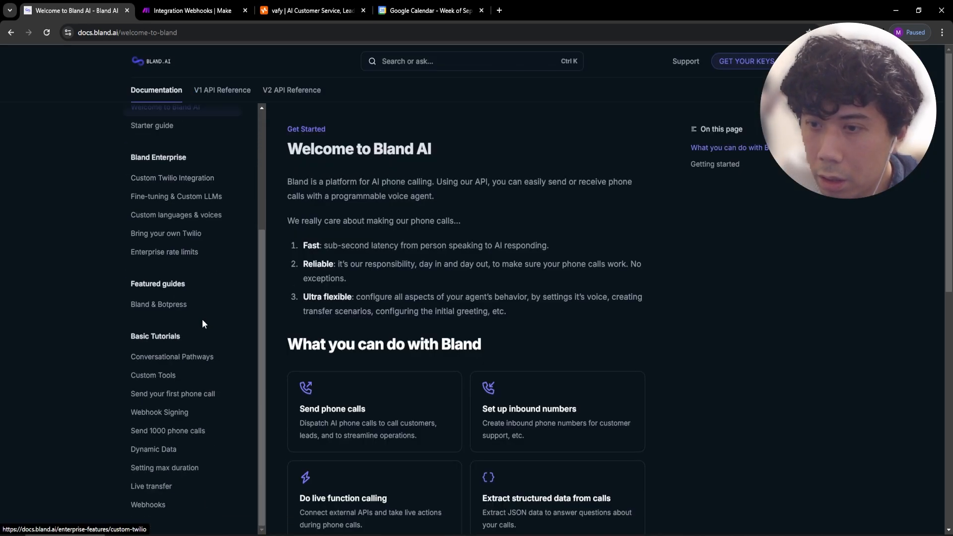
scroll(204, 307, up, 4)
click(222, 90)
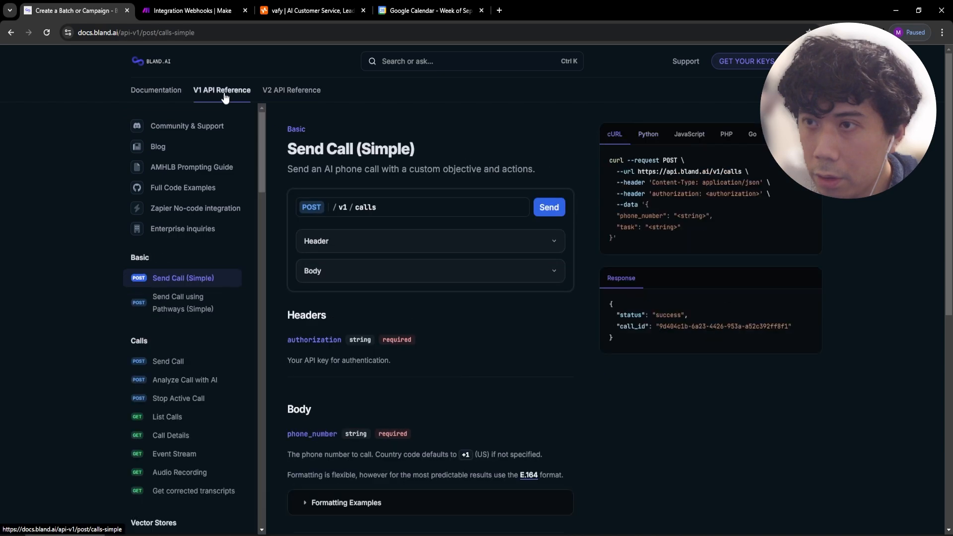
scroll(193, 272, down, 5)
scroll(195, 273, up, 1)
scroll(195, 274, up, 1)
click(183, 158)
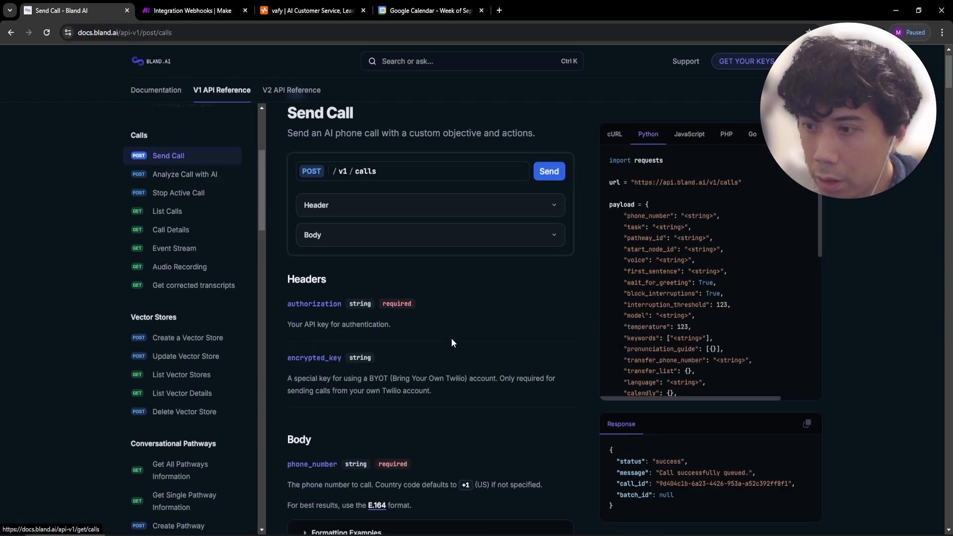
scroll(422, 330, down, 10)
scroll(411, 338, down, 10)
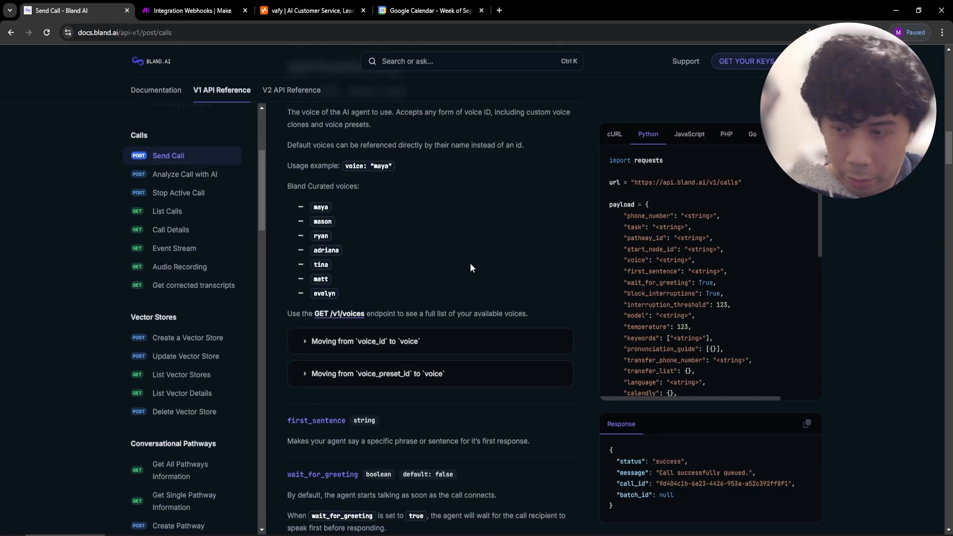
Find 'webhook' on the Send Call page and highlight the webhook parameter's description.
key(ctrl+f)
text(webhook)
scroll(727, 312, down, 4)
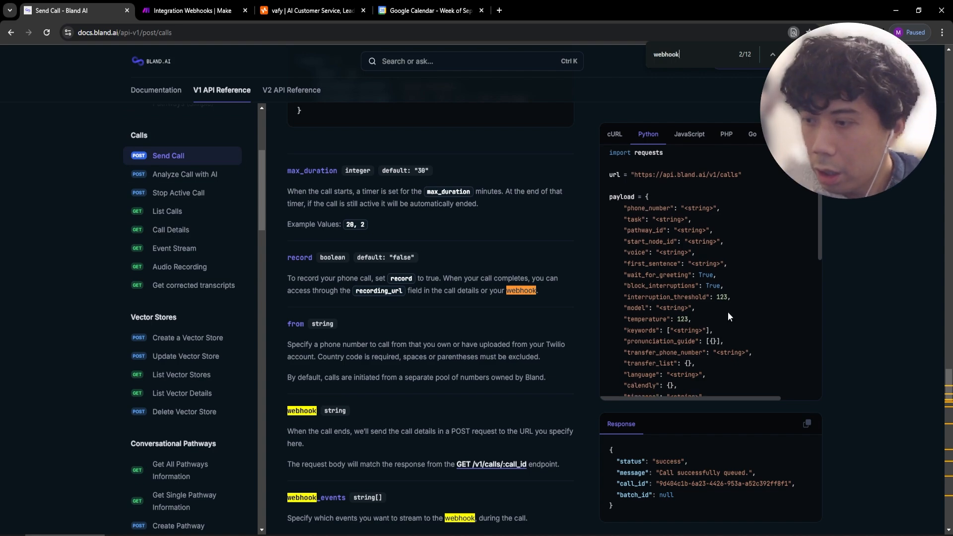
scroll(425, 358, down, 4)
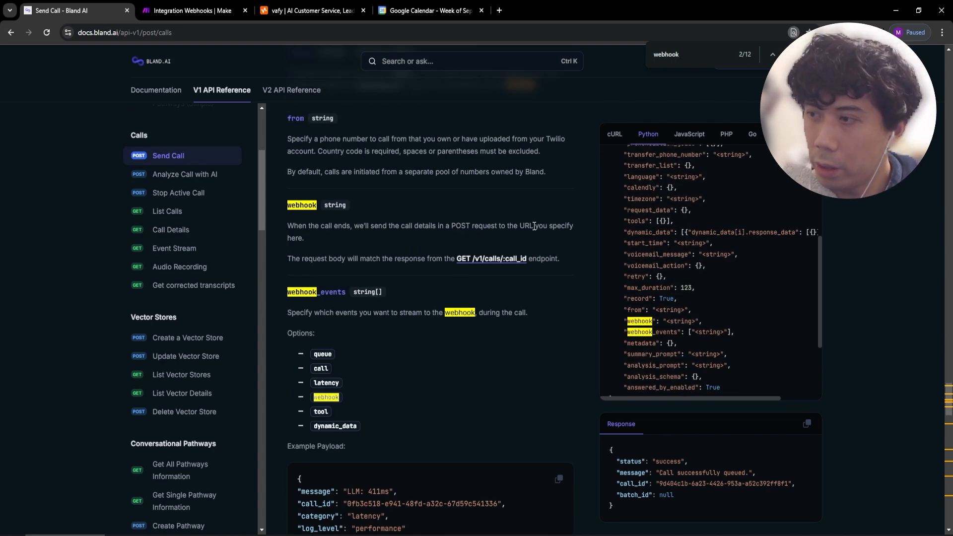
drag(318, 245, 298, 225)
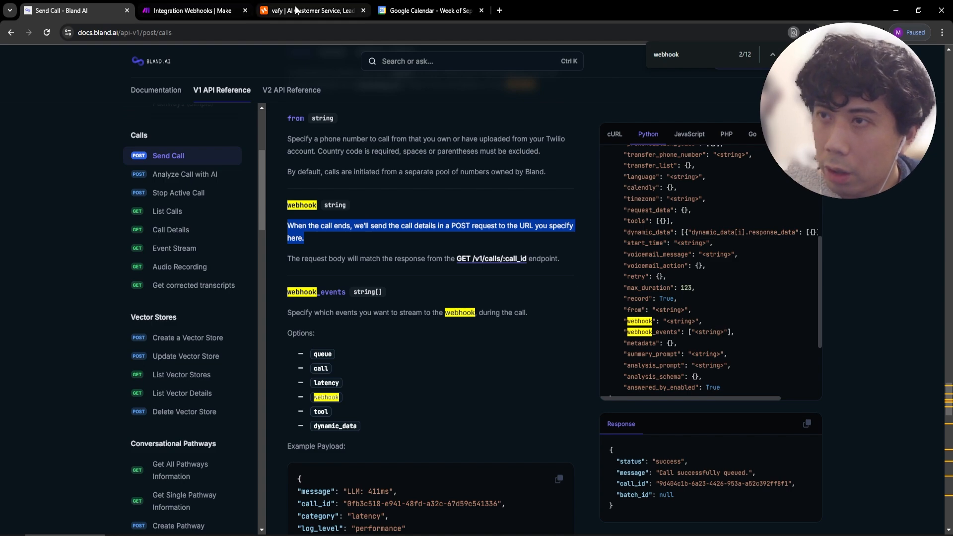
Glance at the Make scenario, bring the docs browser back, and list this tab's earlier pages.
click(233, 9)
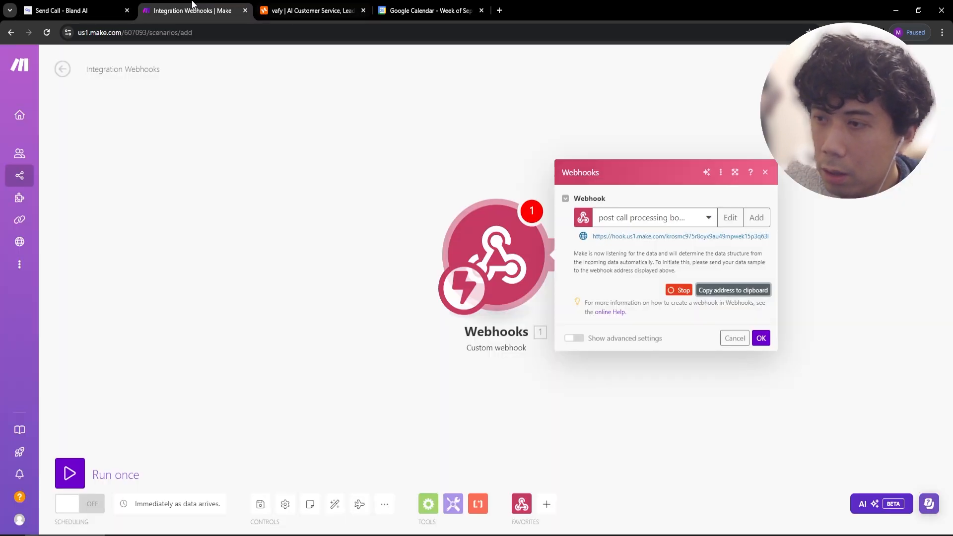
click(46, 6)
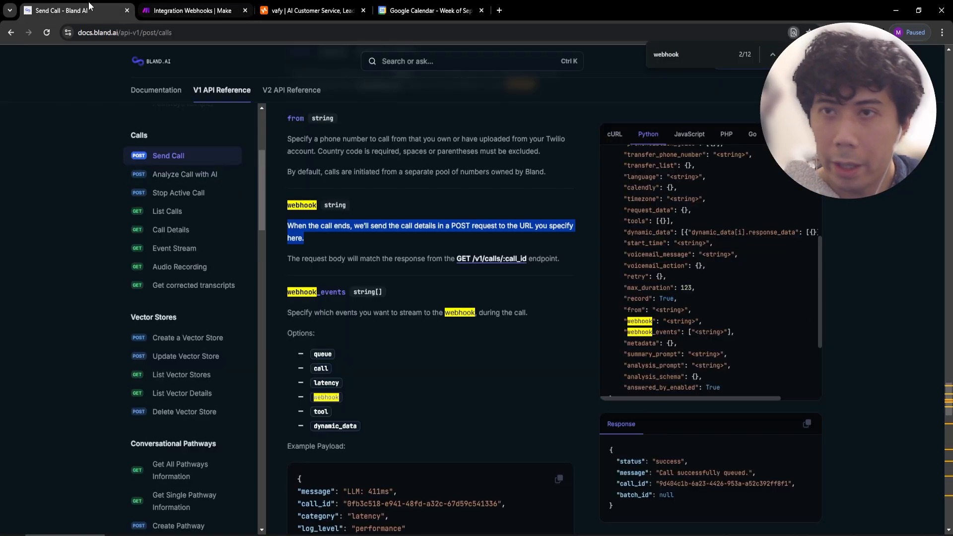
click(144, 535)
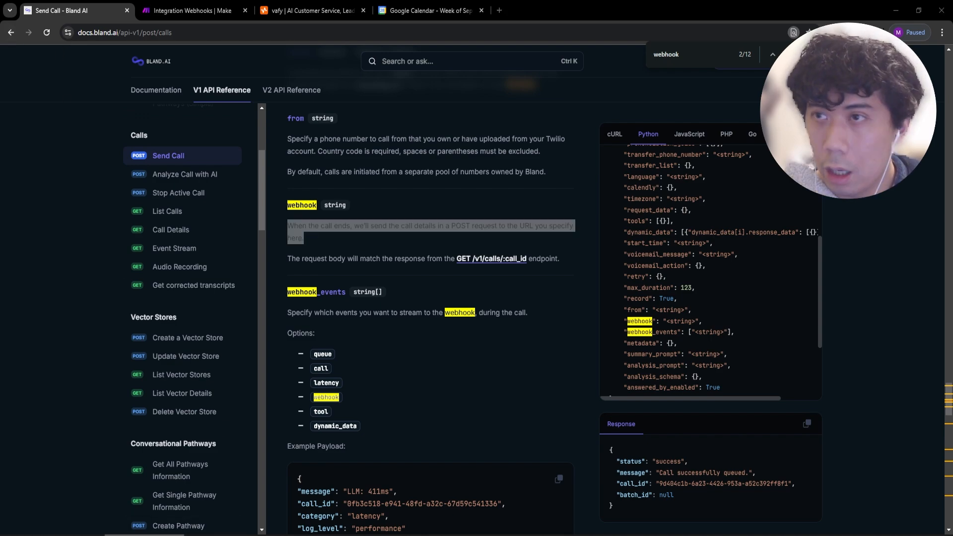
click(64, 535)
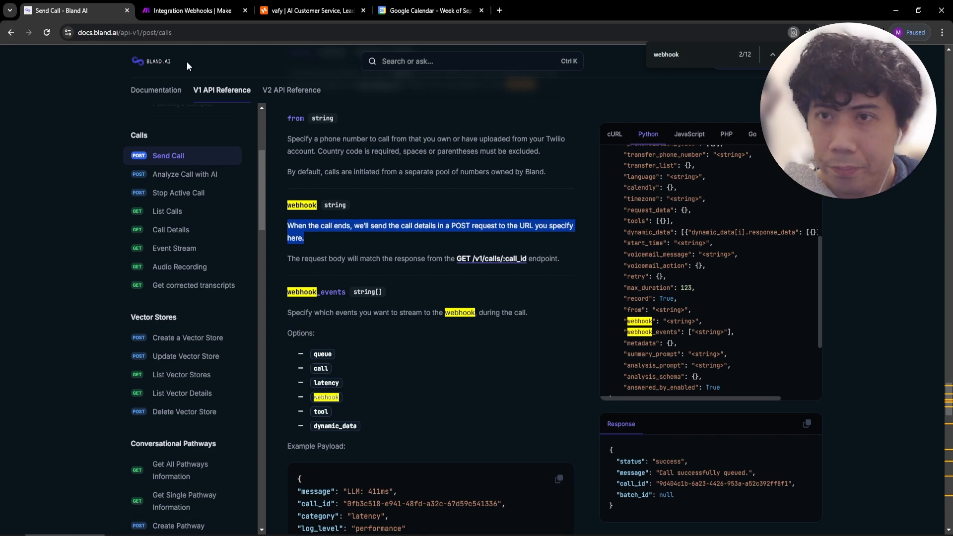
right_click(12, 33)
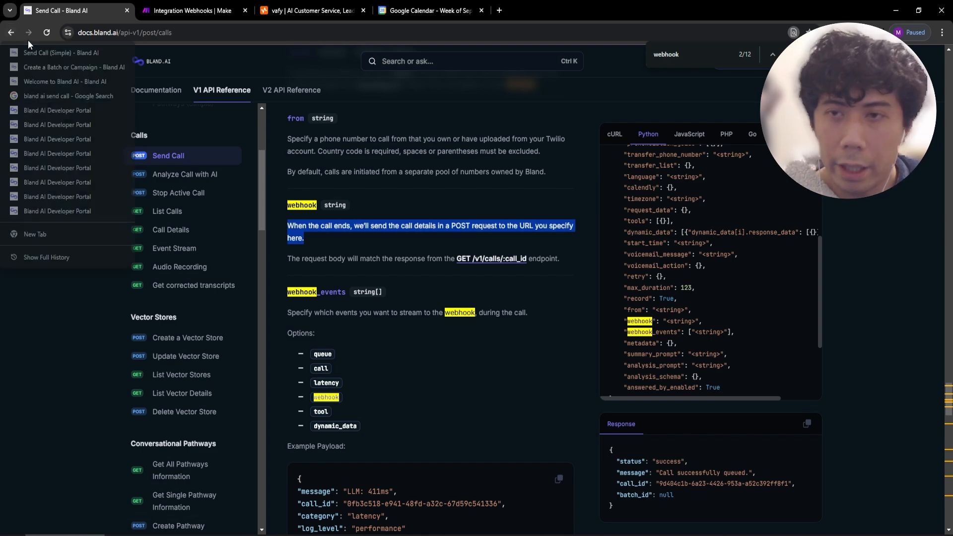
Return to the reloaded pathway page and fill the Send Call form with your own phone number.
click(89, 111)
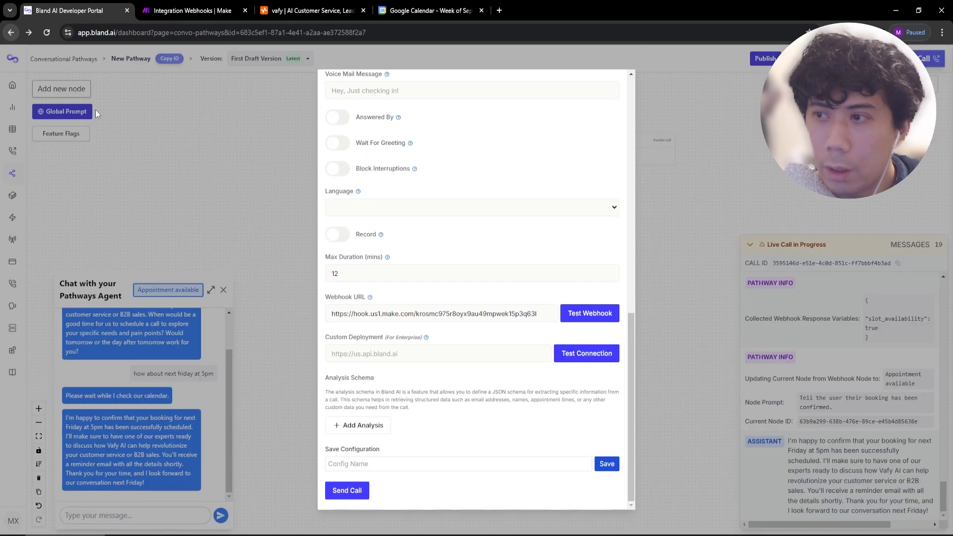
click(663, 238)
click(46, 32)
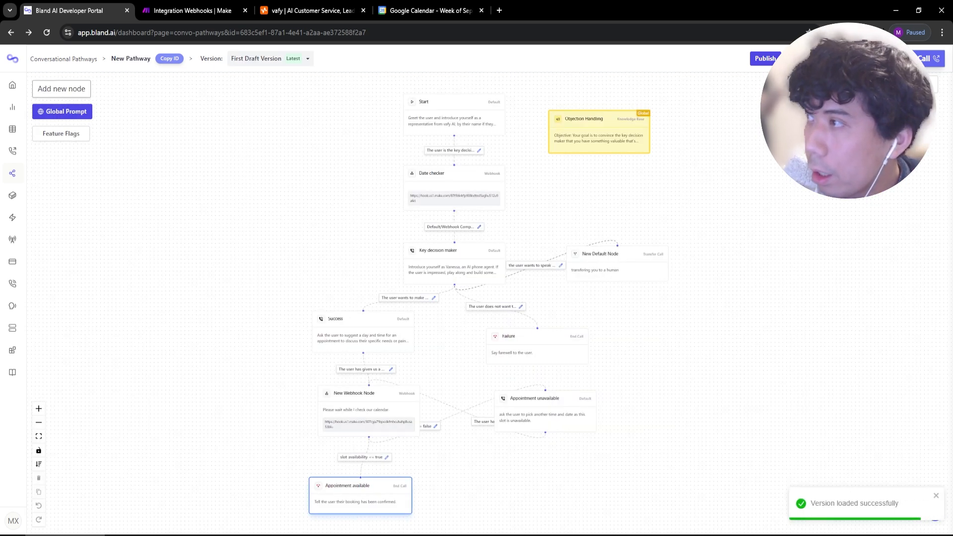
click(904, 59)
click(467, 180)
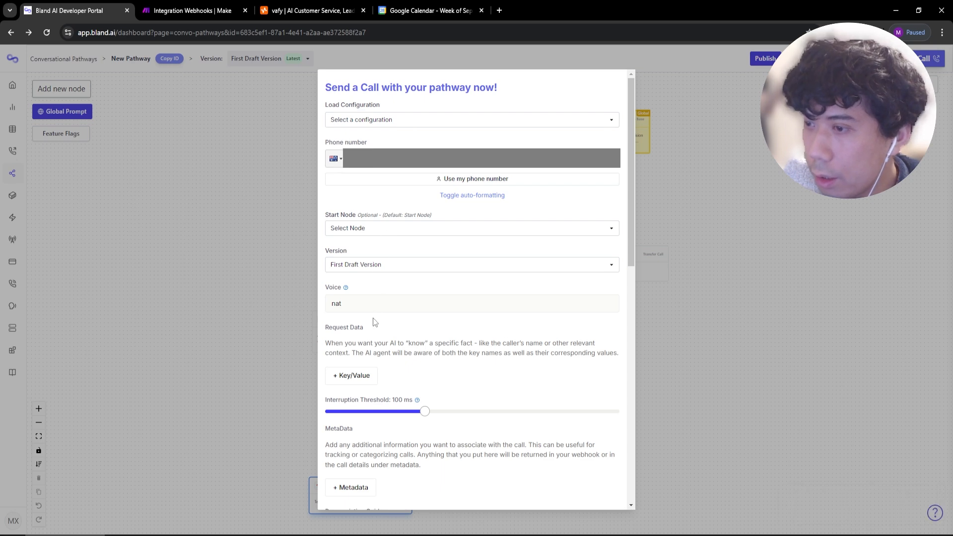
scroll(373, 317, down, 8)
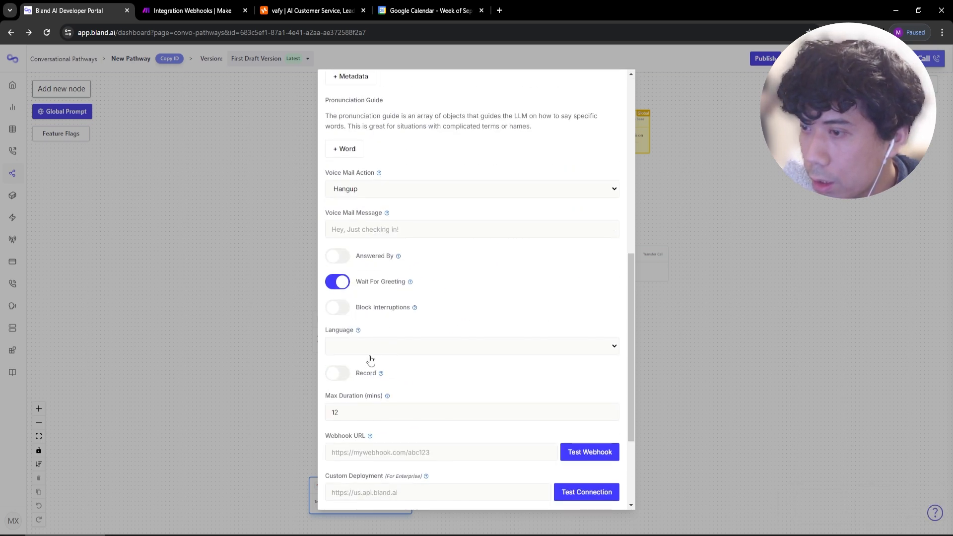
scroll(363, 347, down, 3)
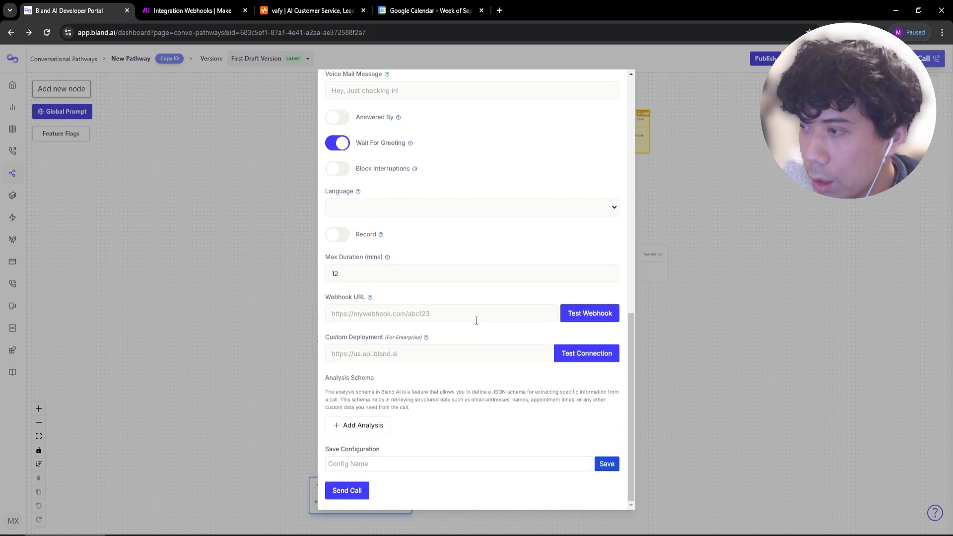
Paste the copied Make webhook address into Webhook URL and start the test call.
key(ctrl+Tab)
click(730, 291)
key(ctrl+shift+Tab)
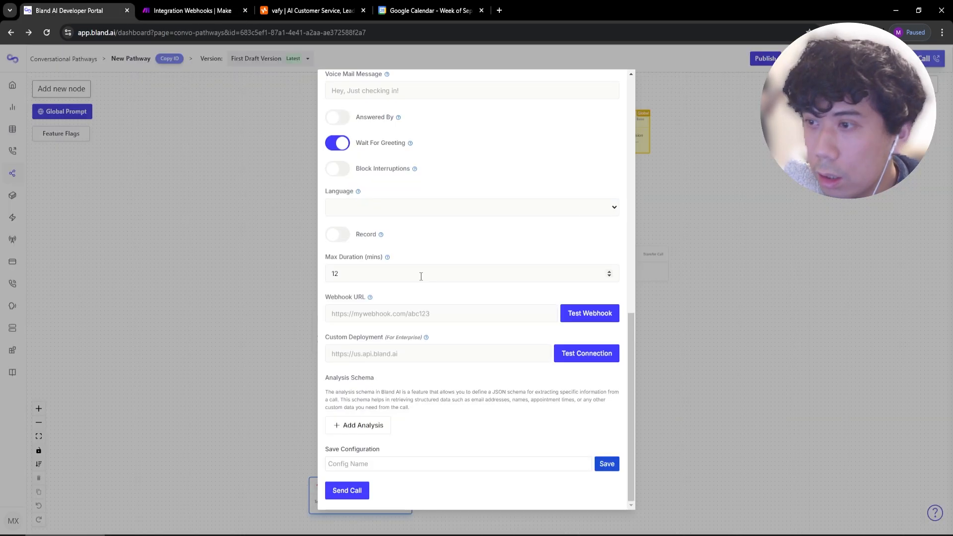
click(536, 313)
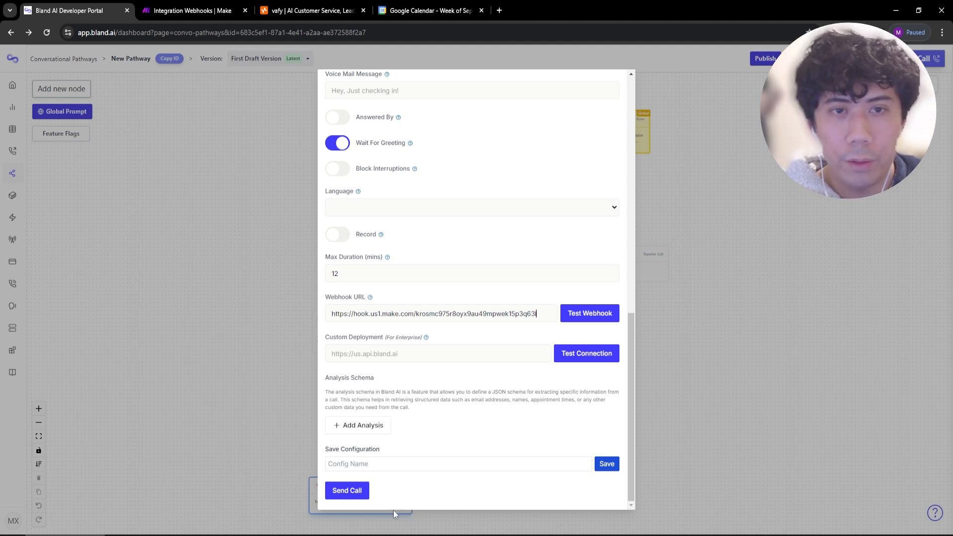
click(408, 9)
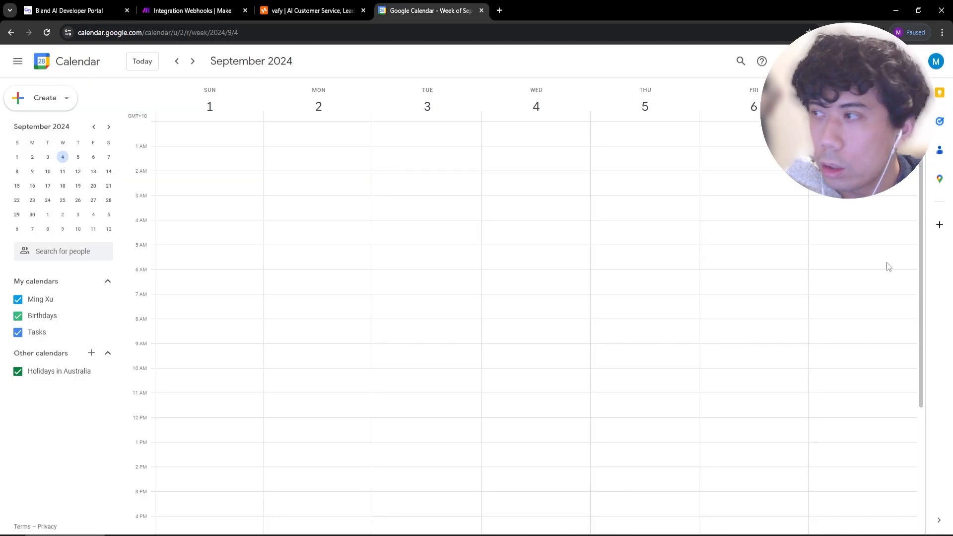
click(74, 10)
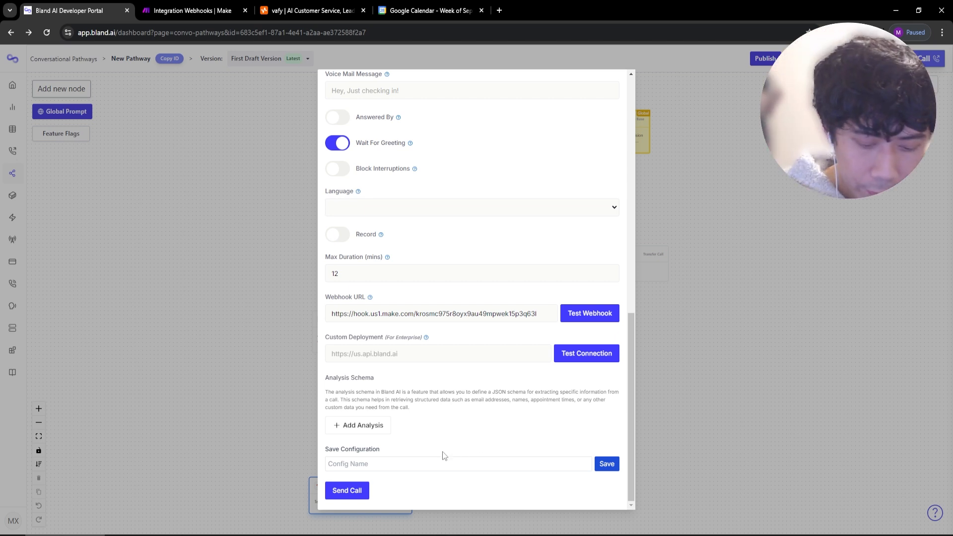
click(342, 491)
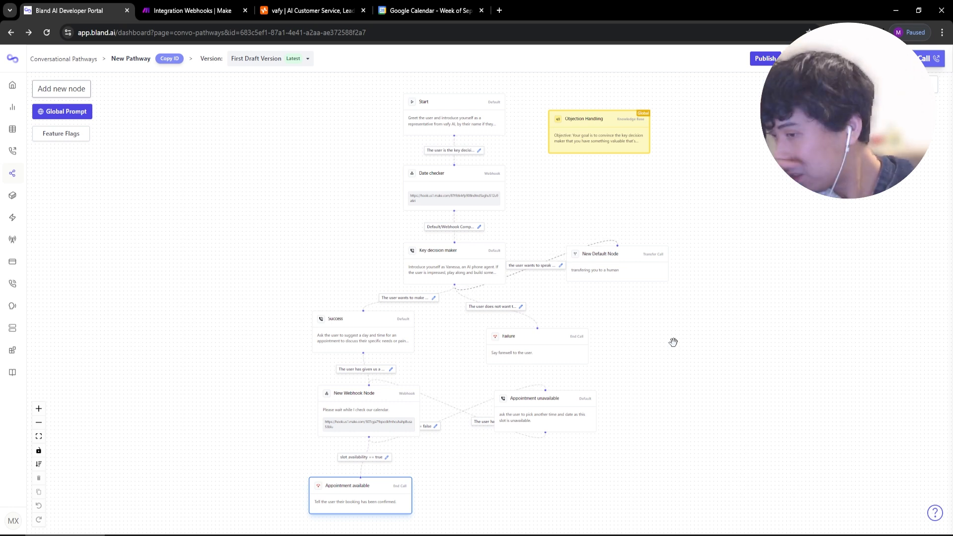
Check the Make tab to confirm the webhook received the call data.
click(191, 10)
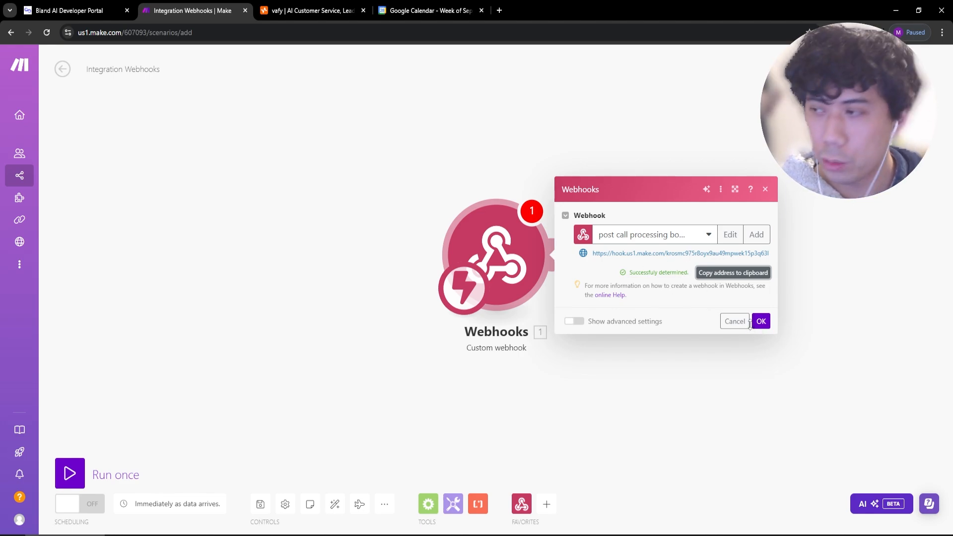
Confirm the webhook and add a Google Calendar 'Create an Event' module after it.
click(761, 322)
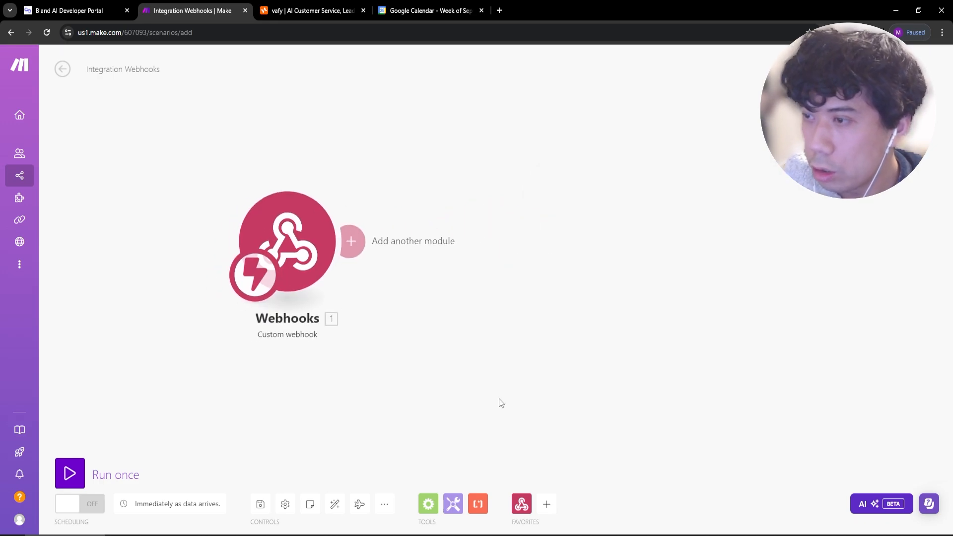
click(546, 505)
text(calen)
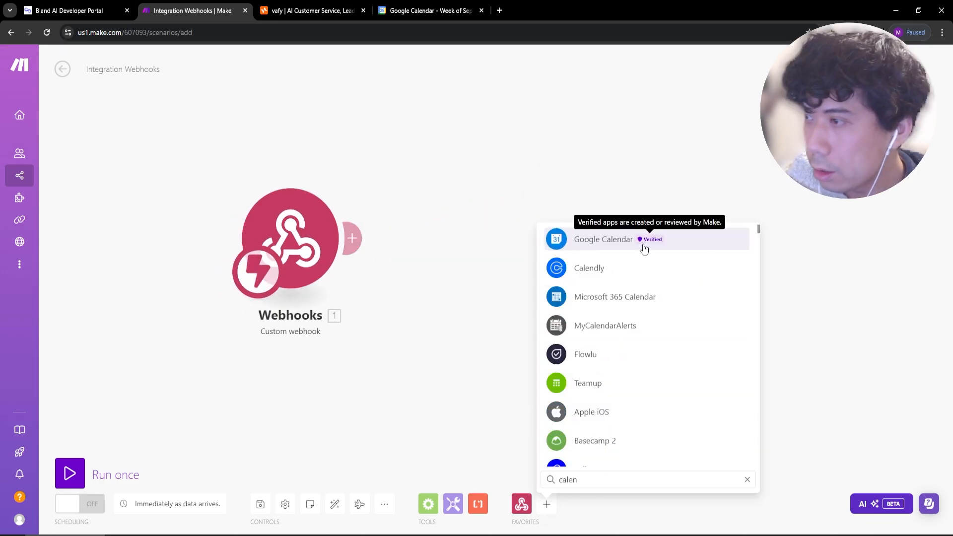
click(635, 242)
scroll(618, 406, down, 1)
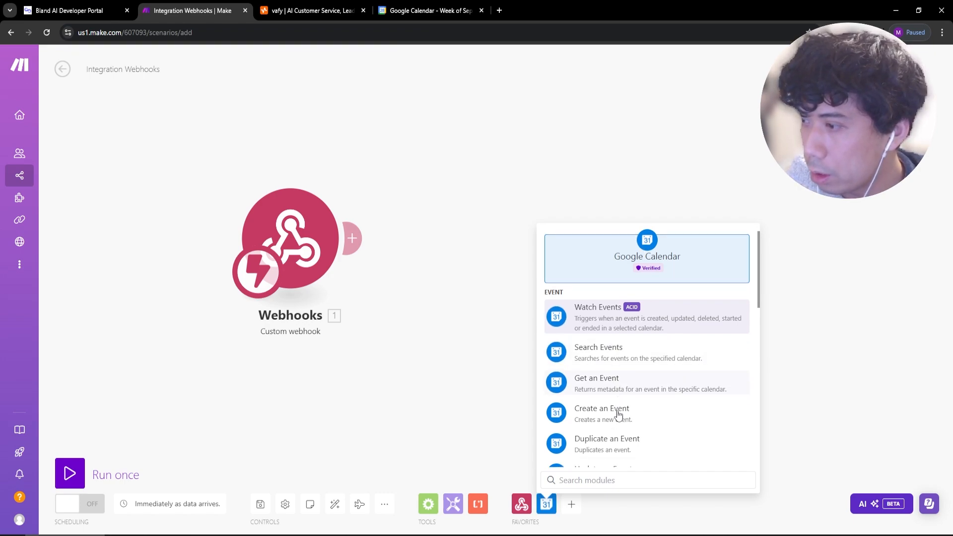
click(614, 384)
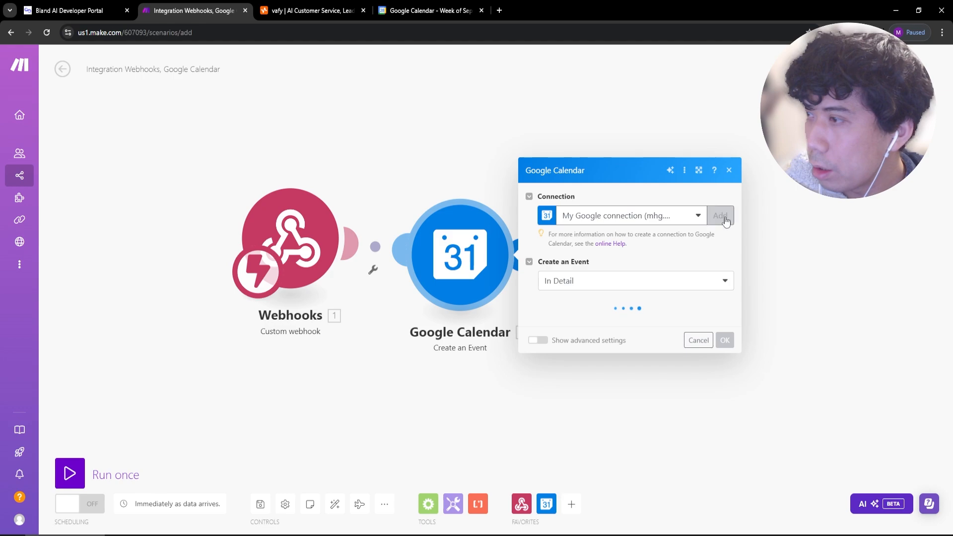
Create a new Google connection by signing in with a Google account and authorizing Make.
click(719, 217)
click(654, 255)
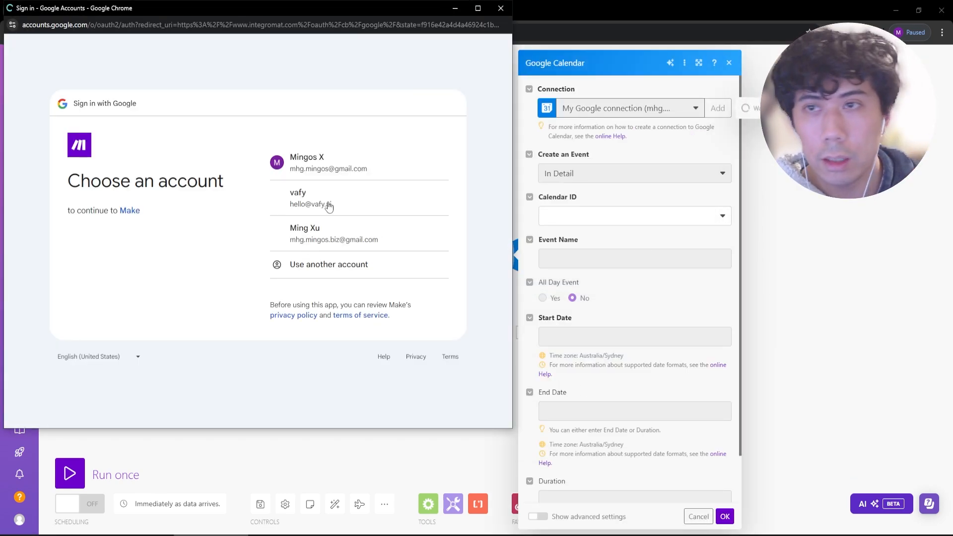
click(368, 250)
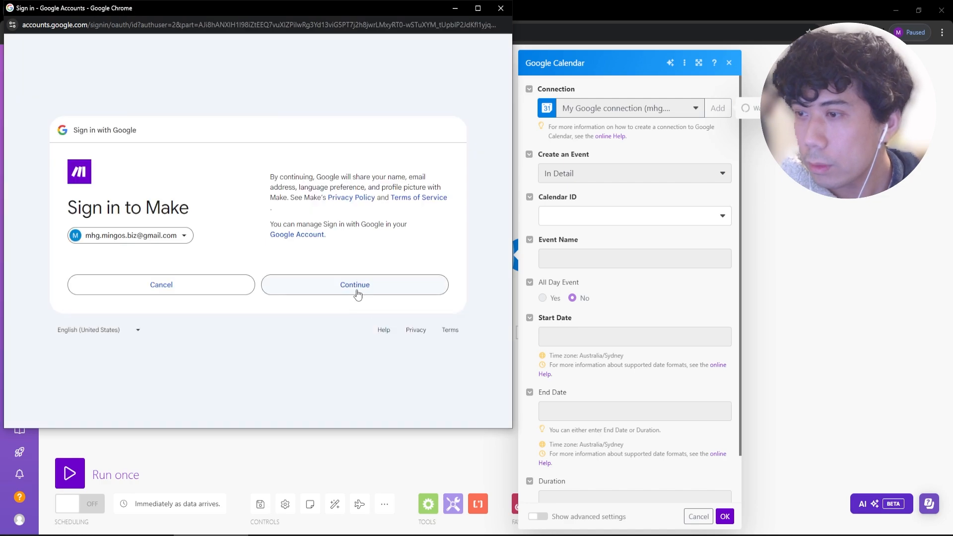
click(357, 292)
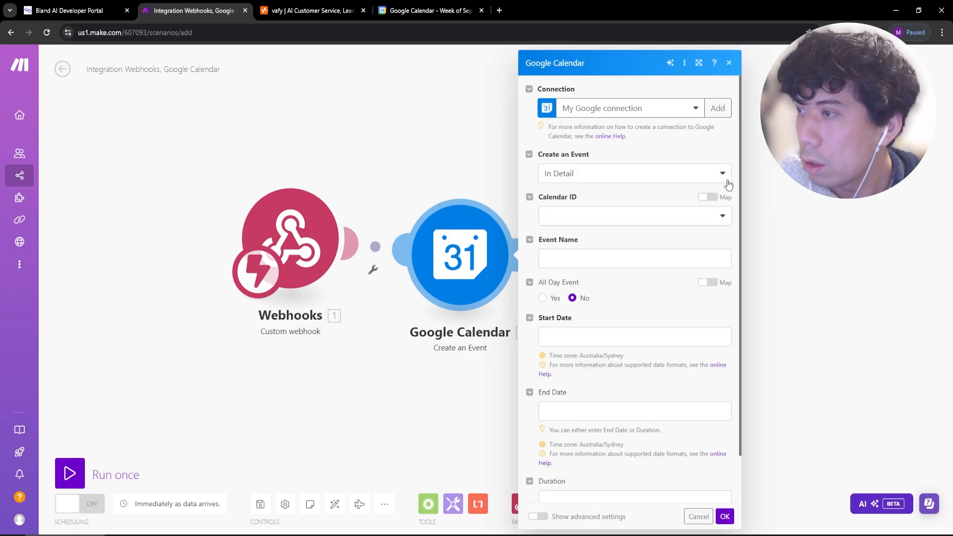
Keep In Detail mode, choose the primary calendar, and name the event 'appointment'.
click(723, 174)
click(725, 178)
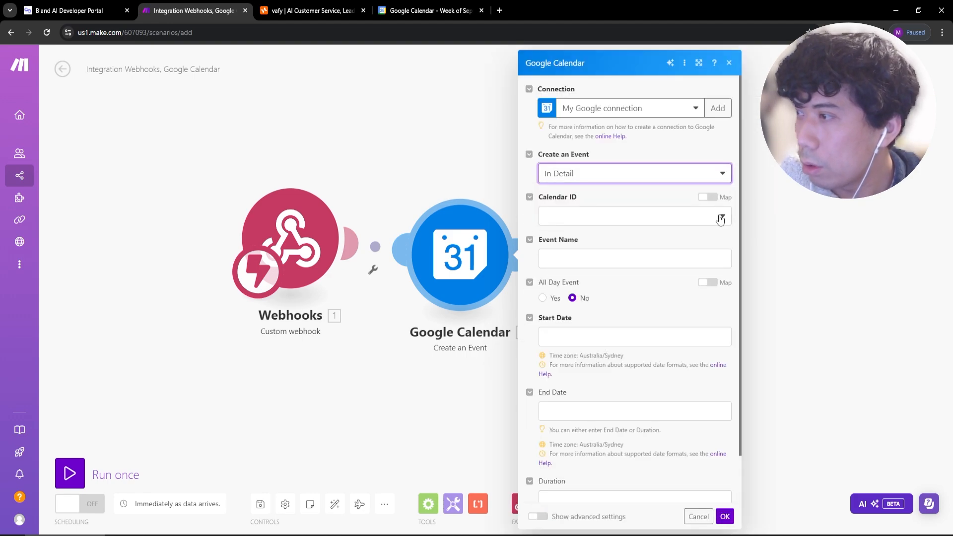
click(605, 214)
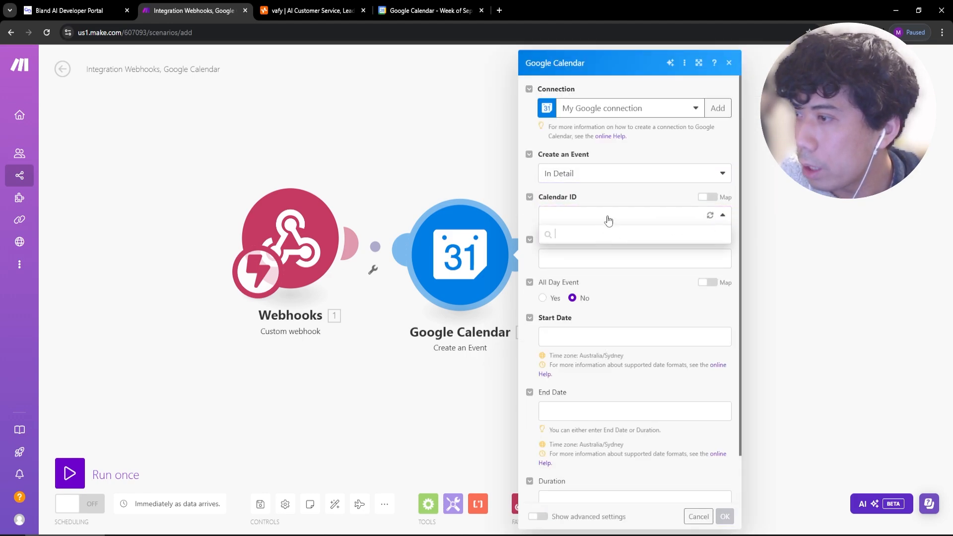
click(601, 229)
click(589, 259)
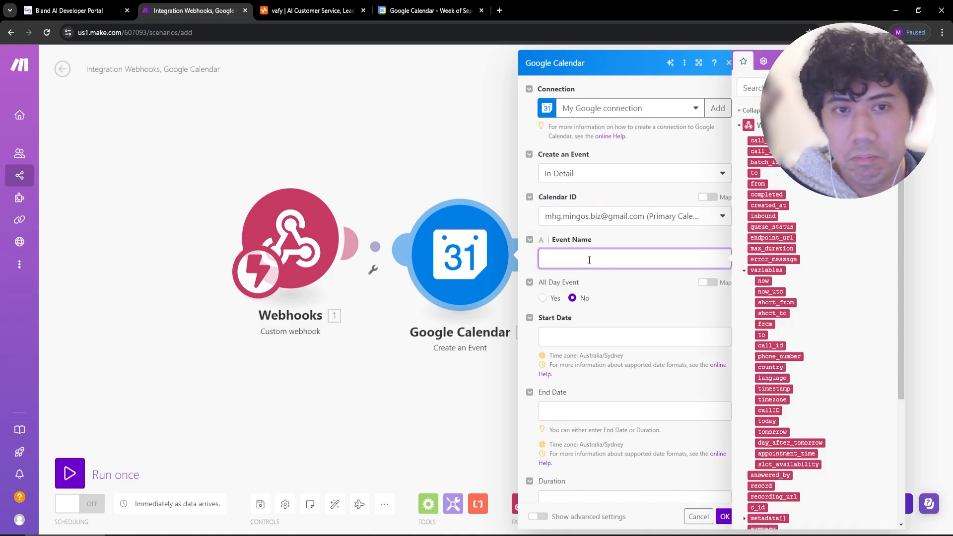
text(appointment)
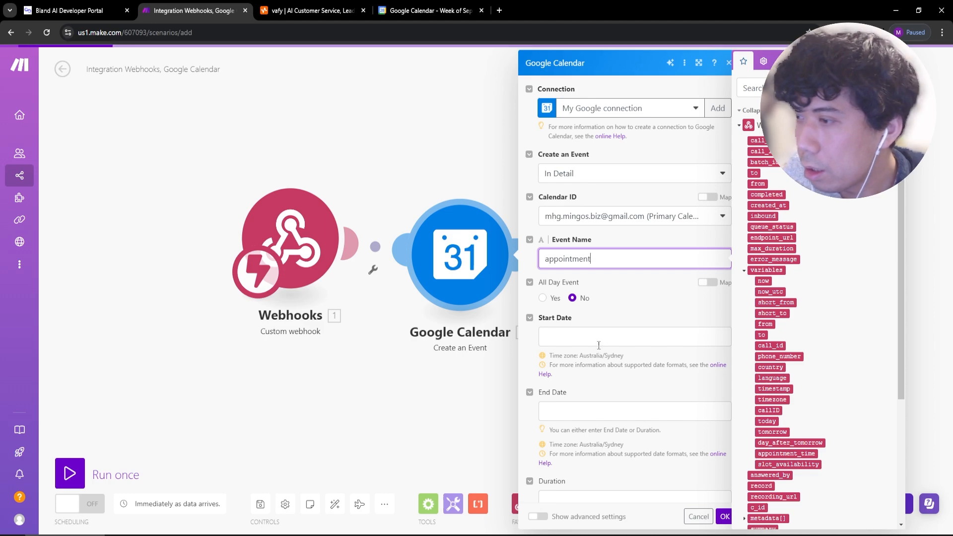
Map appointment_time into the start date and set the end date to appointment_time plus 1 hour.
click(611, 338)
scroll(808, 209, down, 3)
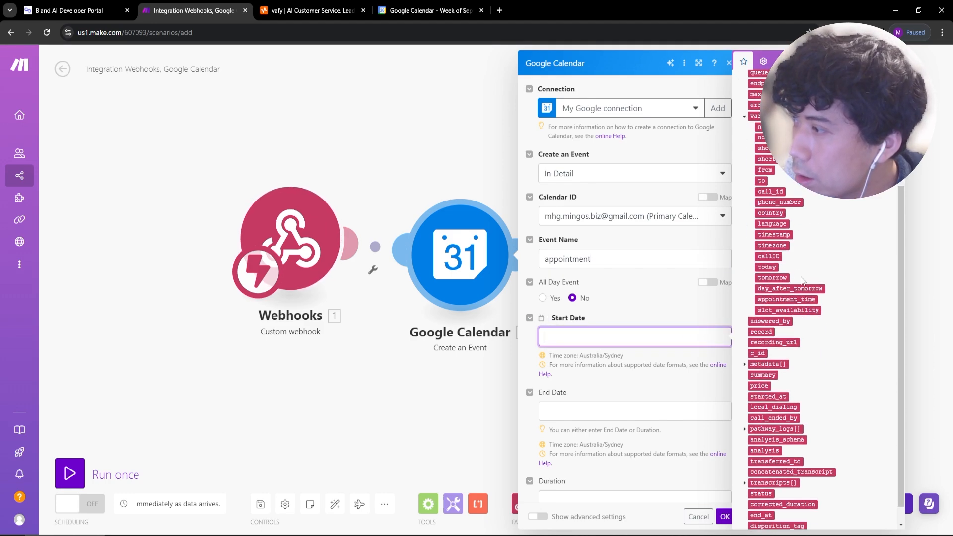
click(786, 299)
scroll(620, 377, down, 1)
click(616, 359)
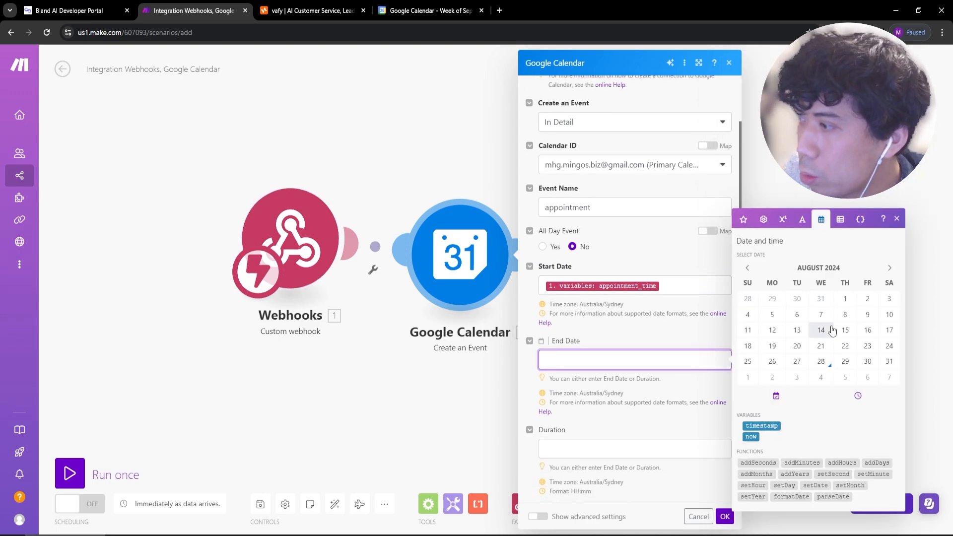
click(841, 463)
drag(671, 291, 474, 300)
key(ctrl+c)
click(587, 362)
key(ctrl+v)
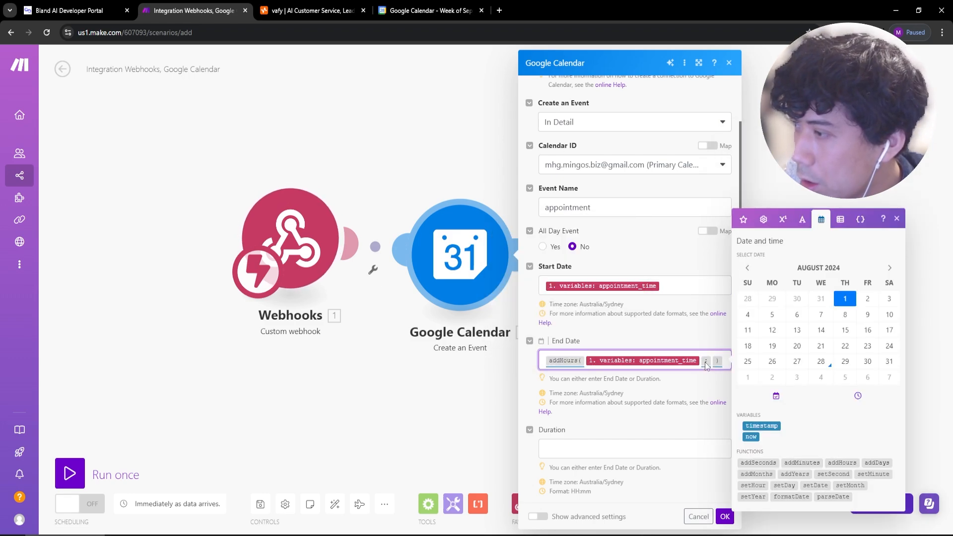
click(711, 362)
text(1)
scroll(673, 421, down, 1)
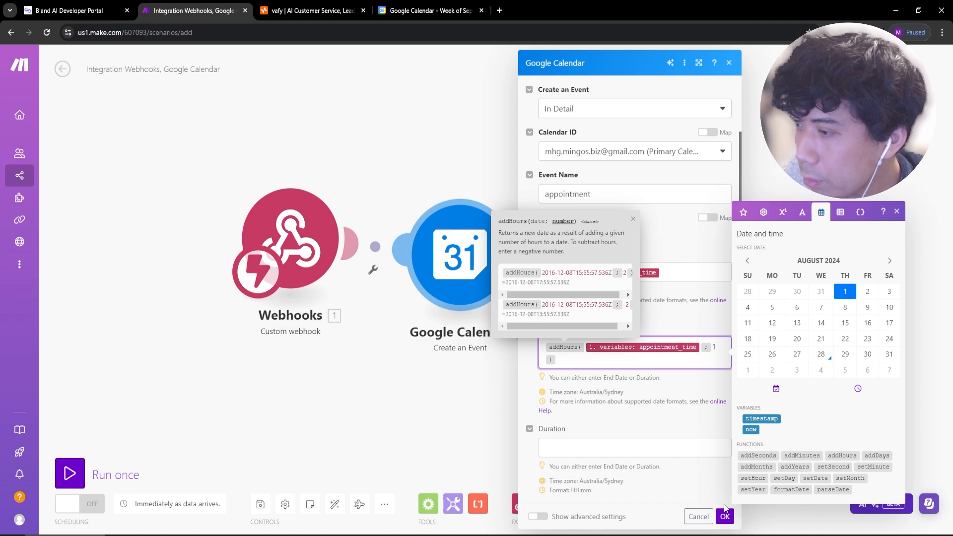
click(725, 517)
Inspect the module error, clear the end date formula, and save the event settings.
click(471, 175)
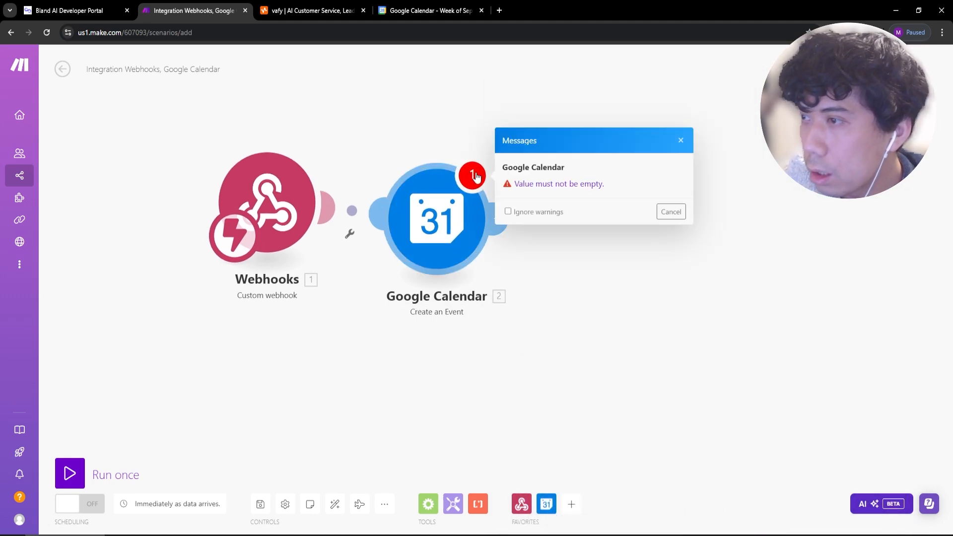
click(464, 201)
scroll(605, 443, down, 3)
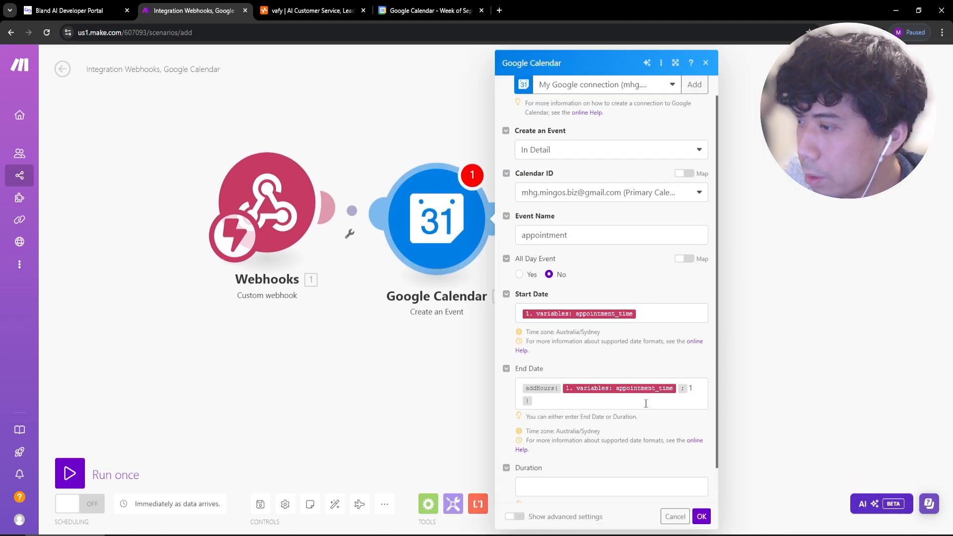
scroll(581, 282, up, 3)
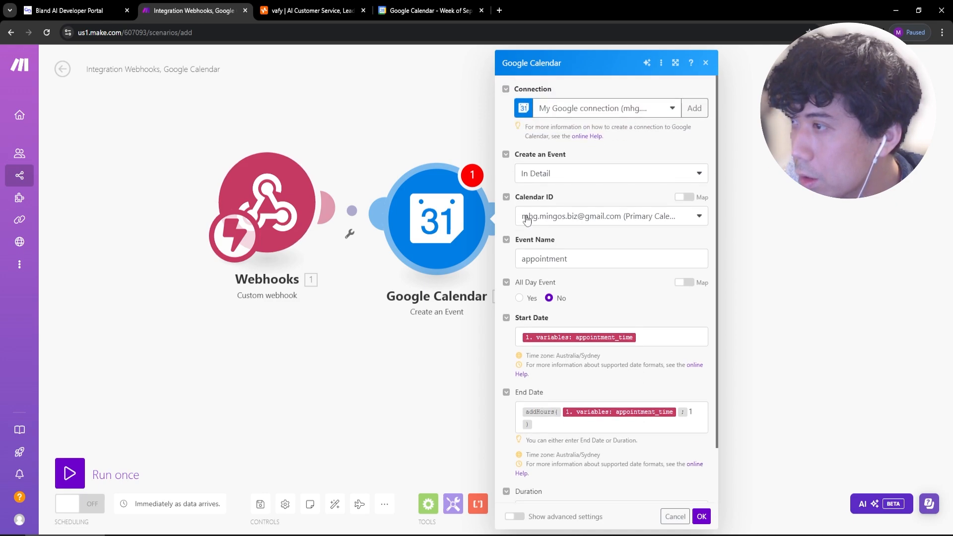
scroll(628, 471, down, 3)
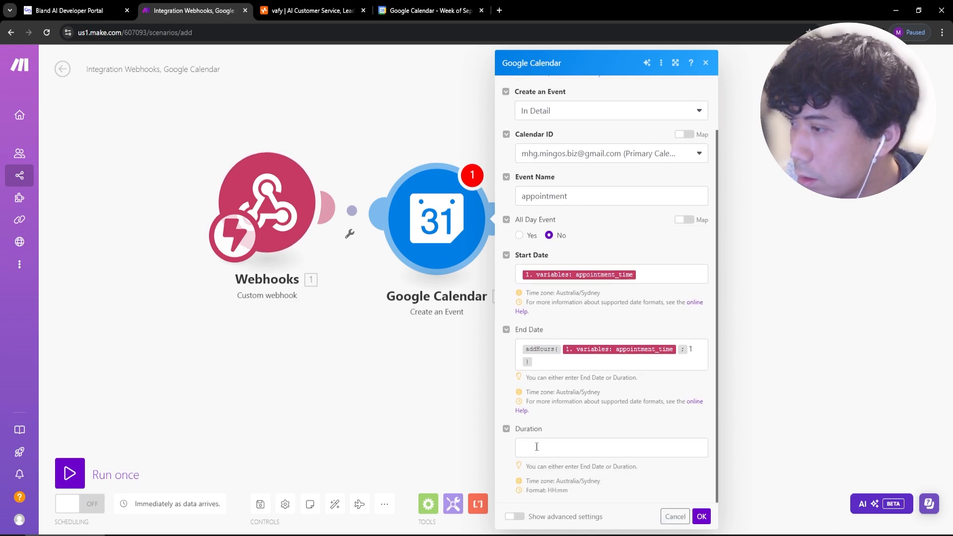
scroll(518, 267, up, 3)
scroll(568, 337, down, 3)
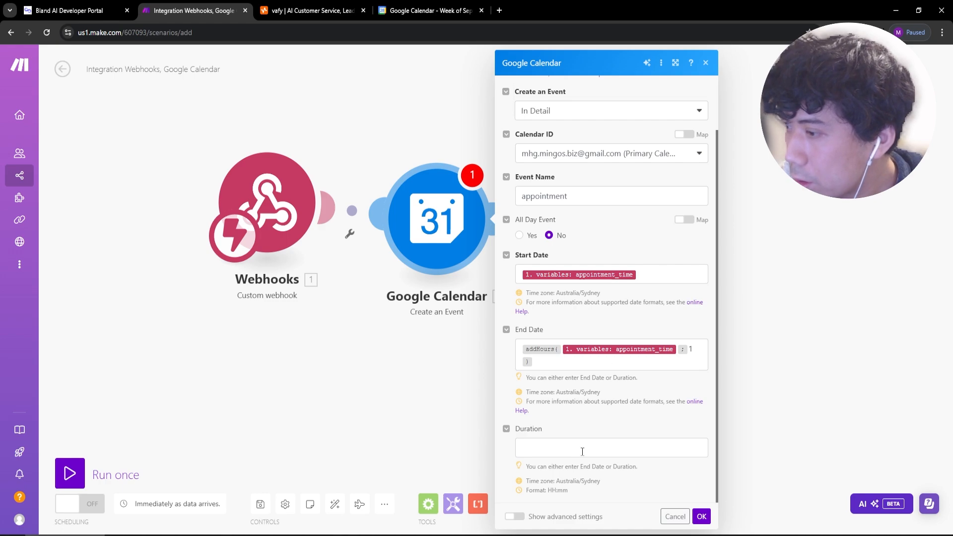
drag(555, 365, 498, 343)
key(BackSpace)
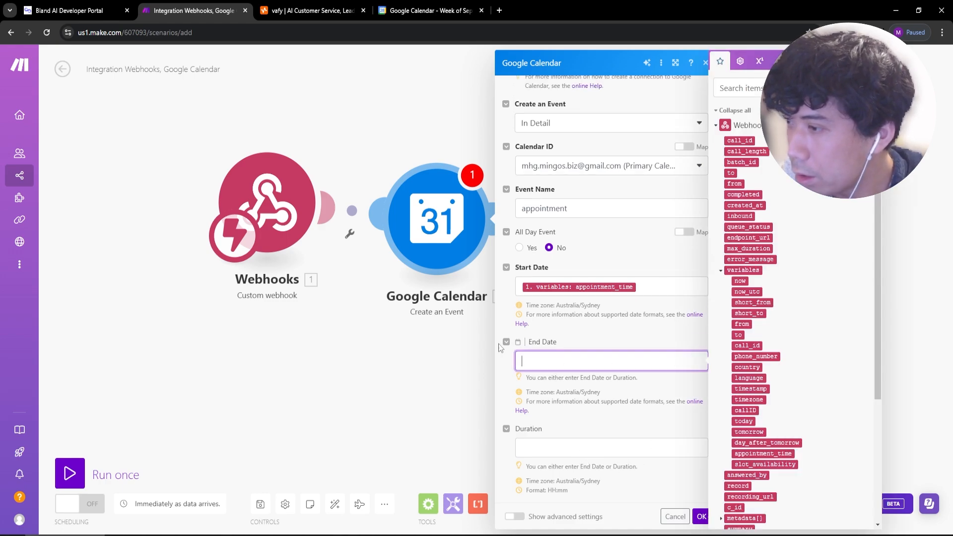
click(570, 444)
click(701, 516)
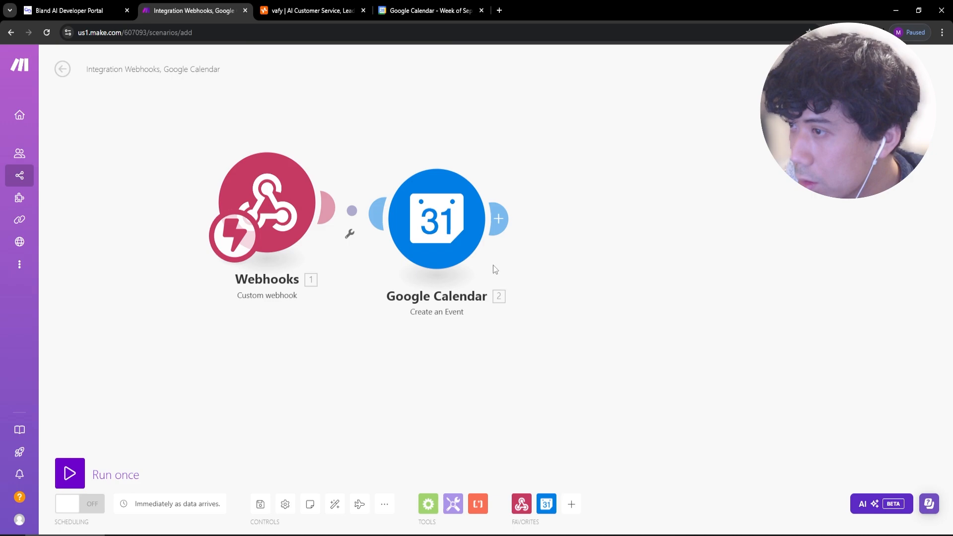
Save the scenario, switch it on, and run it once to wait for webhook data.
mouse_move(458, 246)
mouse_down()
mouse_move(453, 201)
mouse_move(464, 233)
mouse_up()
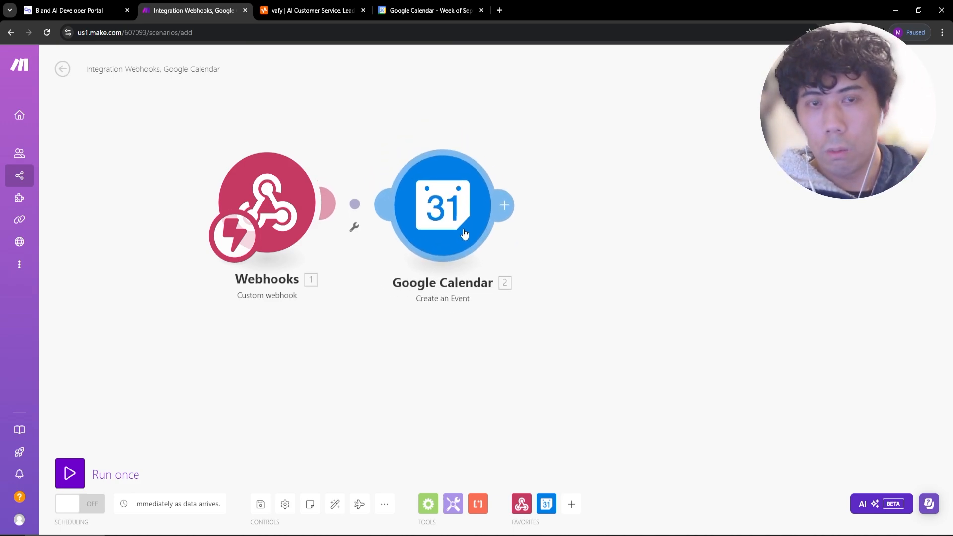
click(84, 504)
click(260, 504)
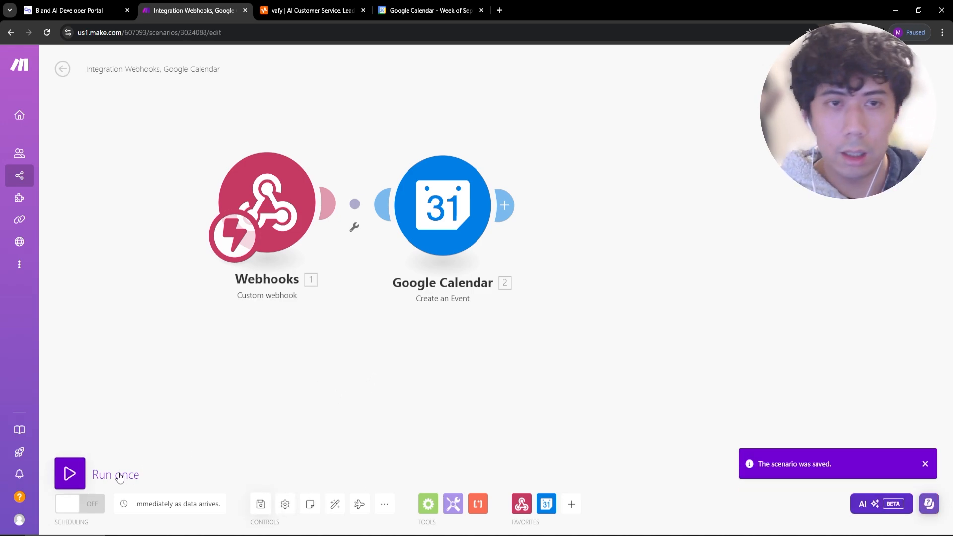
click(80, 504)
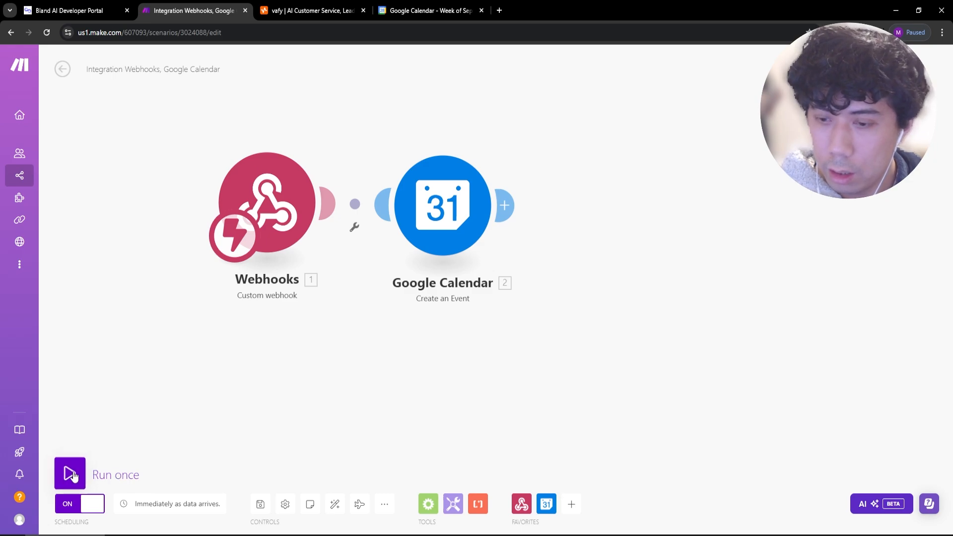
click(69, 473)
Send the Bland pathway test call and watch Google Calendar for the new event.
click(430, 10)
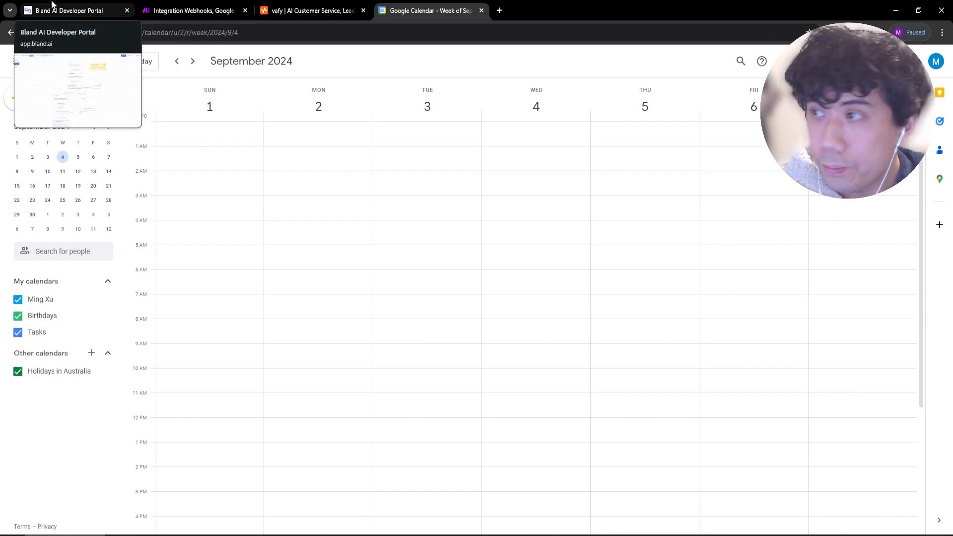
click(69, 11)
scroll(573, 400, down, 15)
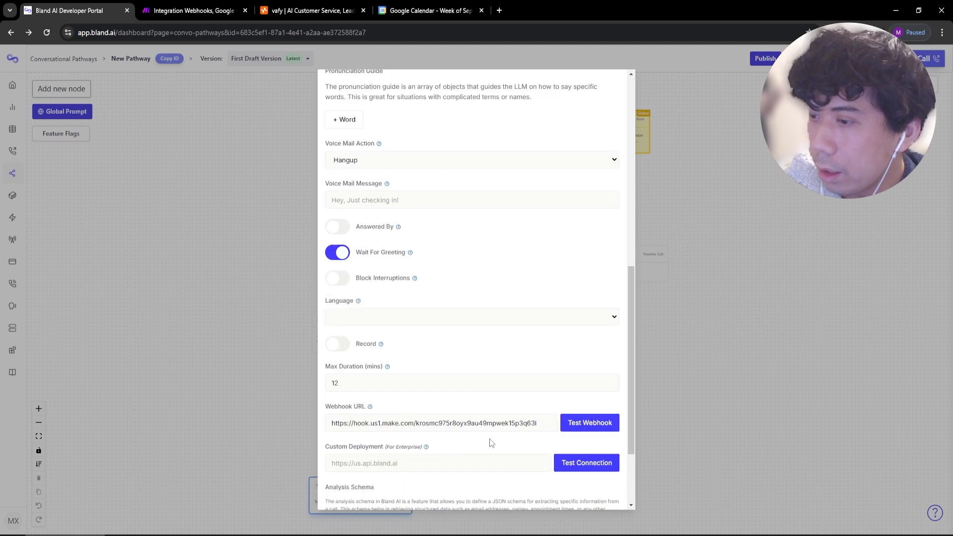
click(342, 492)
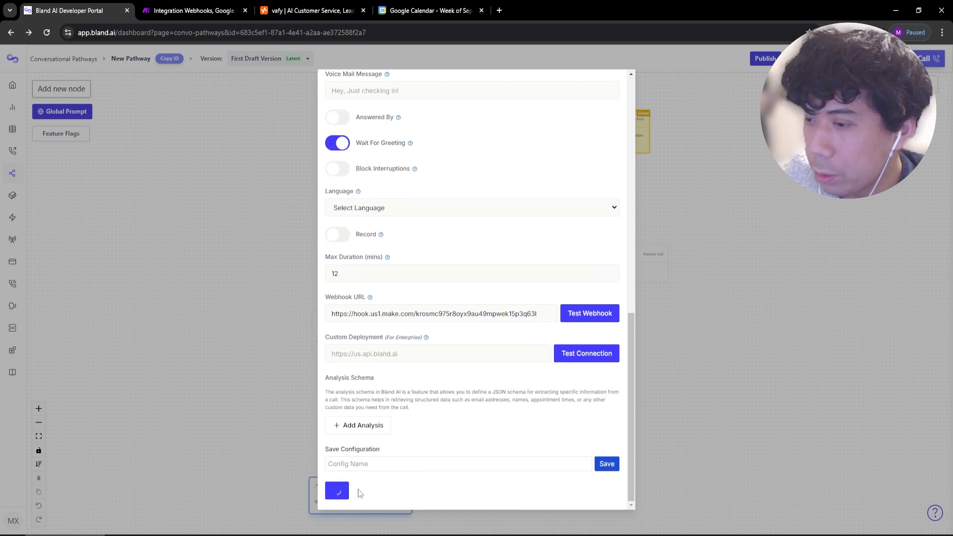
click(416, 11)
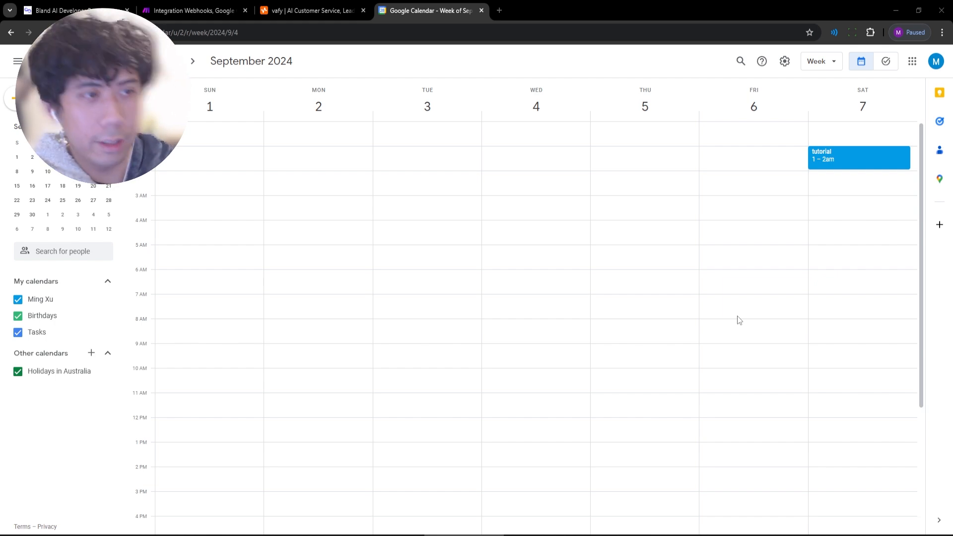
Check Make, spot the 'appointment' event on Friday 6 September 2–3am, then return to the pathway.
click(194, 10)
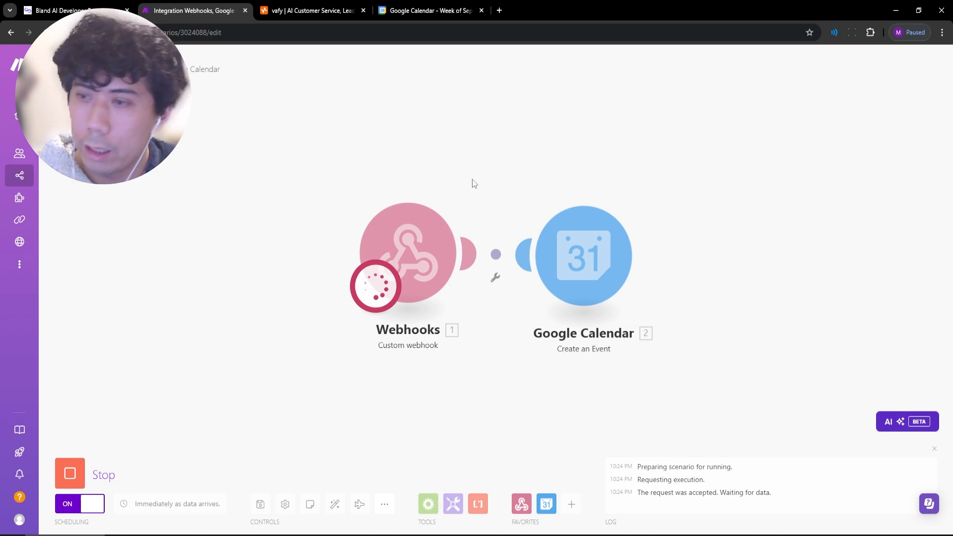
click(429, 11)
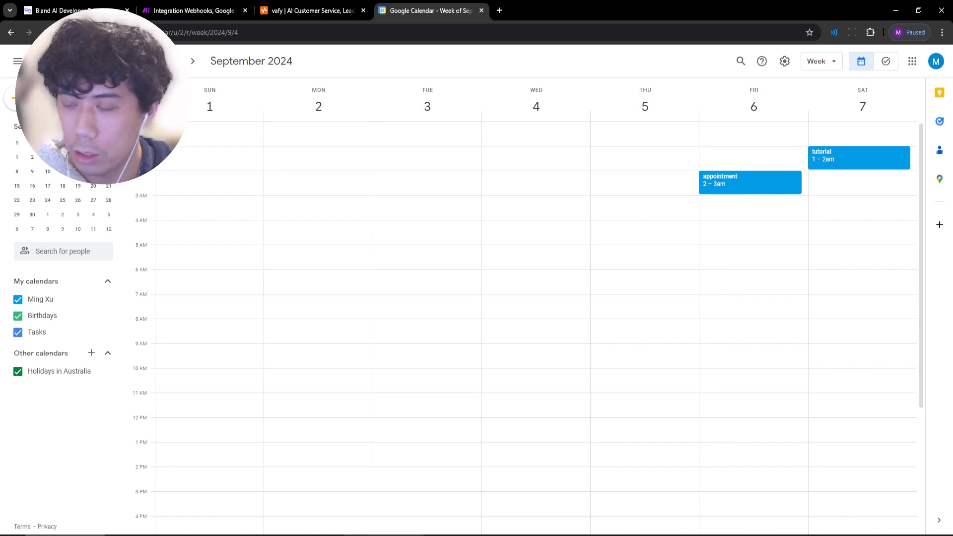
click(75, 11)
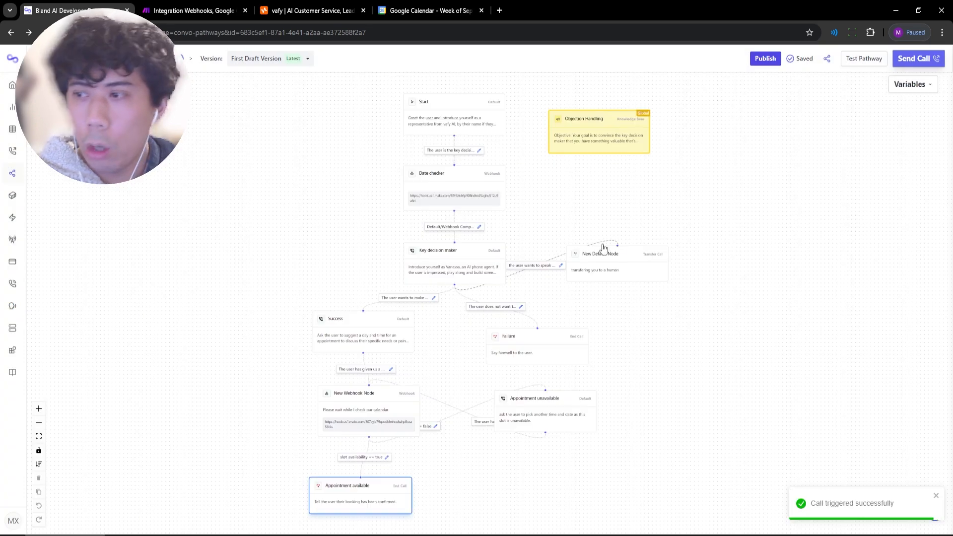
drag(369, 502, 377, 493)
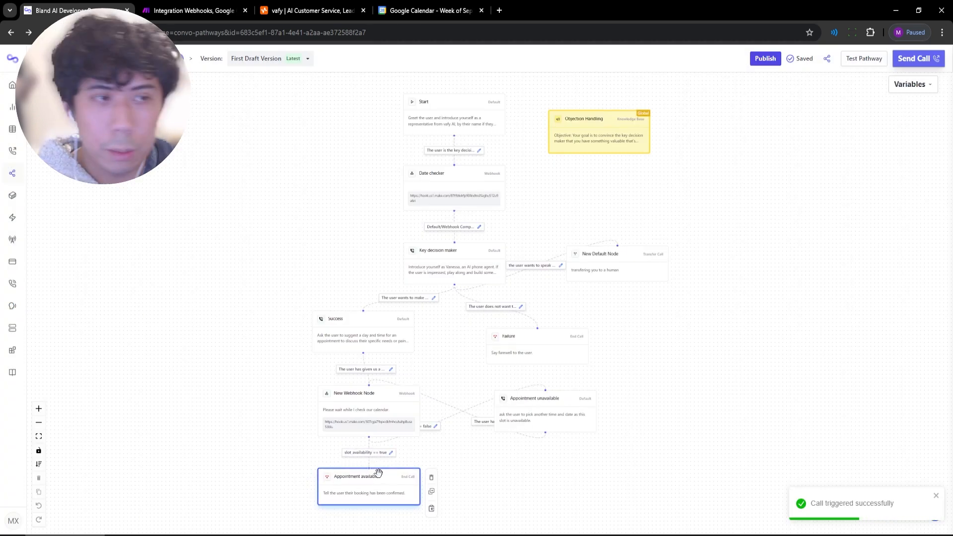